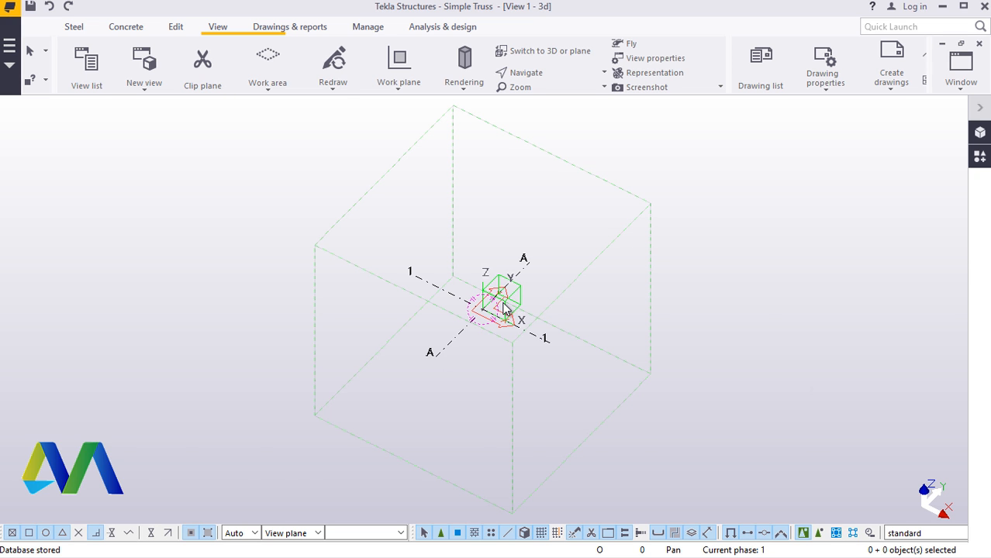
# Step: Open the properties of the grid and set its X coordinates to 9*6000 and Y coordinates to 3*10000
pyautogui.scroll(5, 506, 308)
pyautogui.scroll(-3, 438, 314)
pyautogui.scroll(5, 419, 312)
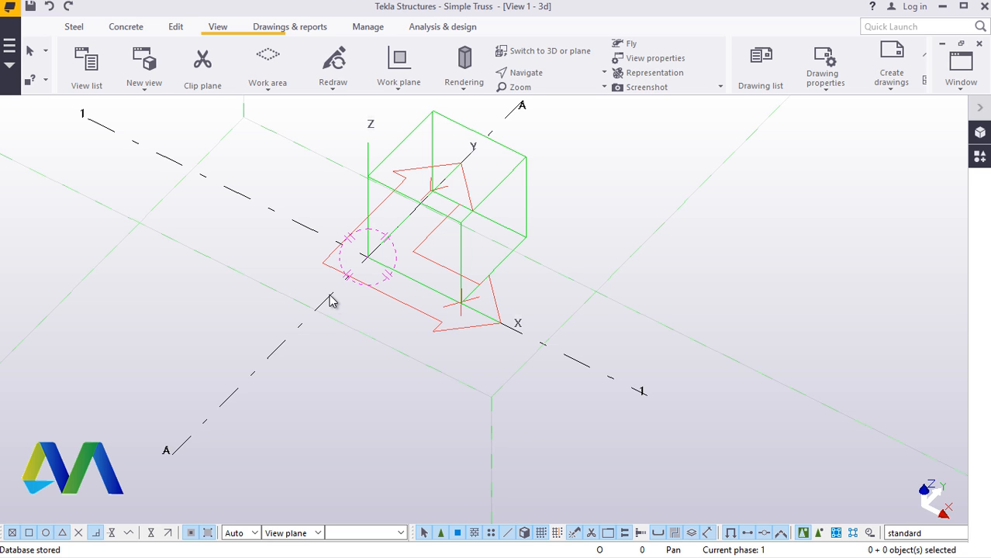
pyautogui.doubleClick(333, 299)
pyautogui.moveTo(223, 199); pyautogui.dragTo(176, 203)
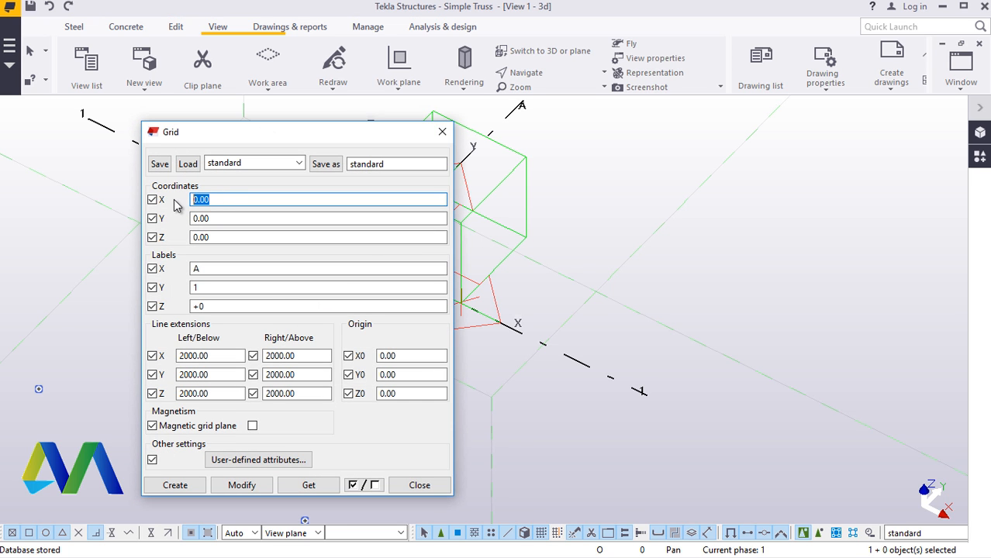
pyautogui.write('9*6000')
pyautogui.press('Tab')
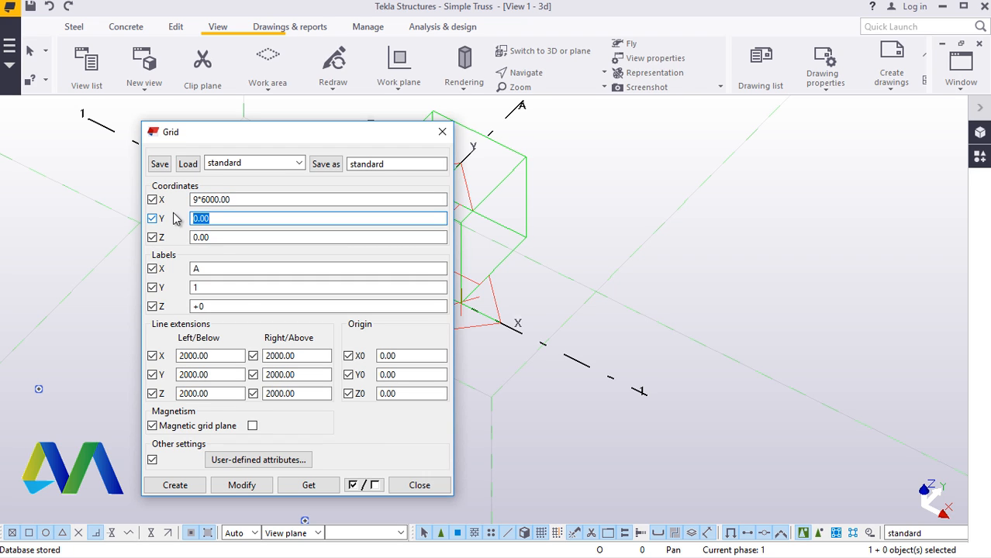
pyautogui.press('BackSpace')
pyautogui.write('3*10000')
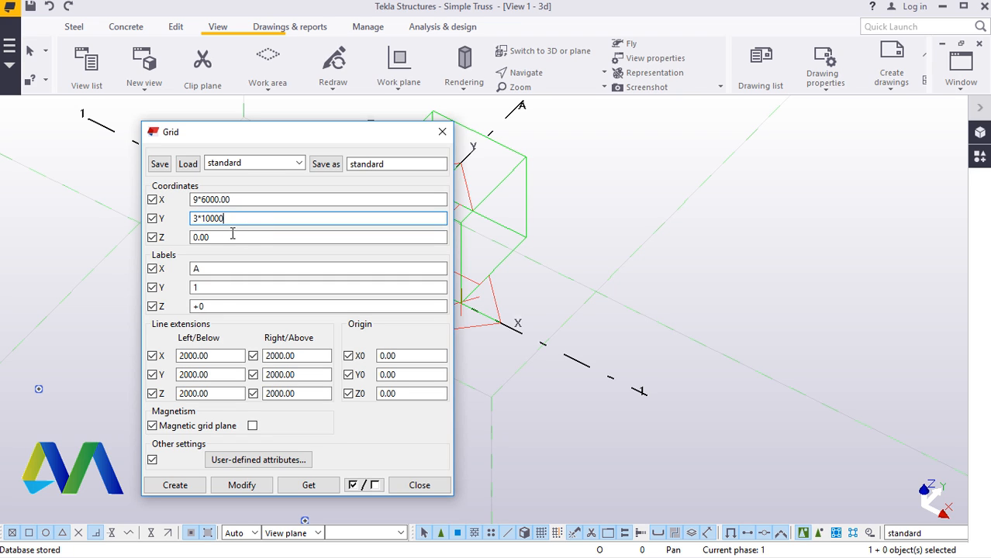
# Step: Set the grid's Z coordinates to 0.00 7000.00 10000.00
pyautogui.moveTo(233, 234); pyautogui.dragTo(193, 237)
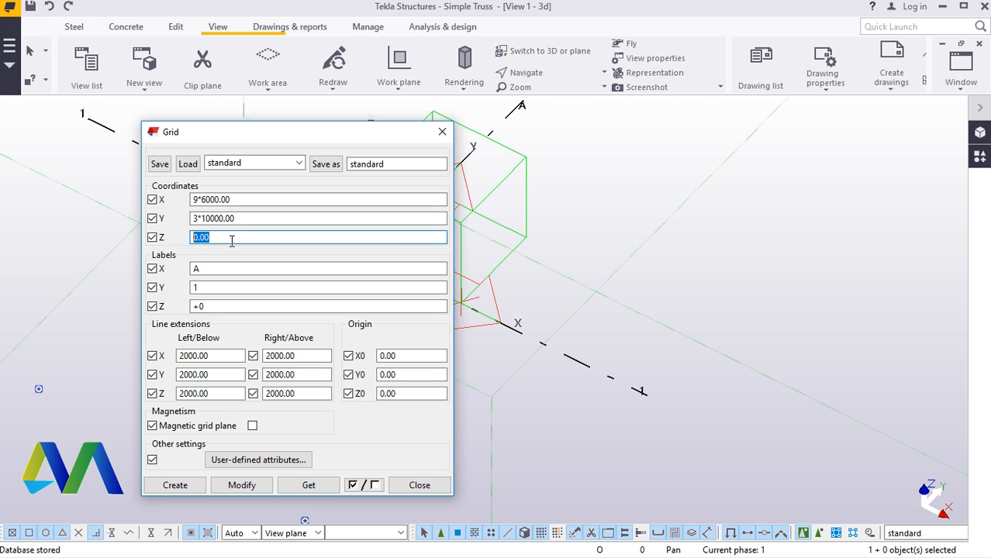
pyautogui.click(235, 238)
pyautogui.write('7000.00')
pyautogui.write(' 1000')
pyautogui.write('0')
# Step: Set the grid's X labels to A B C D E F G H I K and its Y labels to 1 2 3 4
pyautogui.click(236, 268)
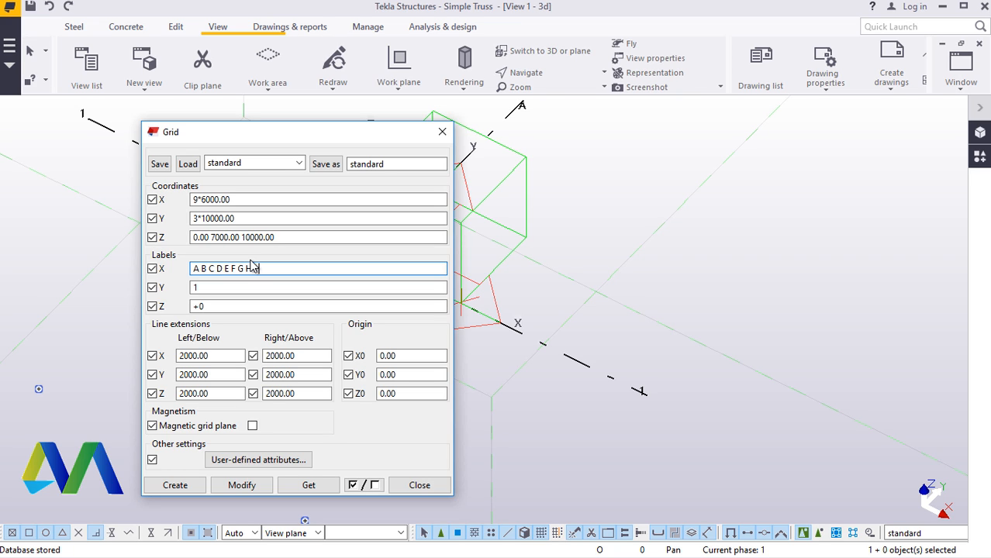
pyautogui.click(217, 288)
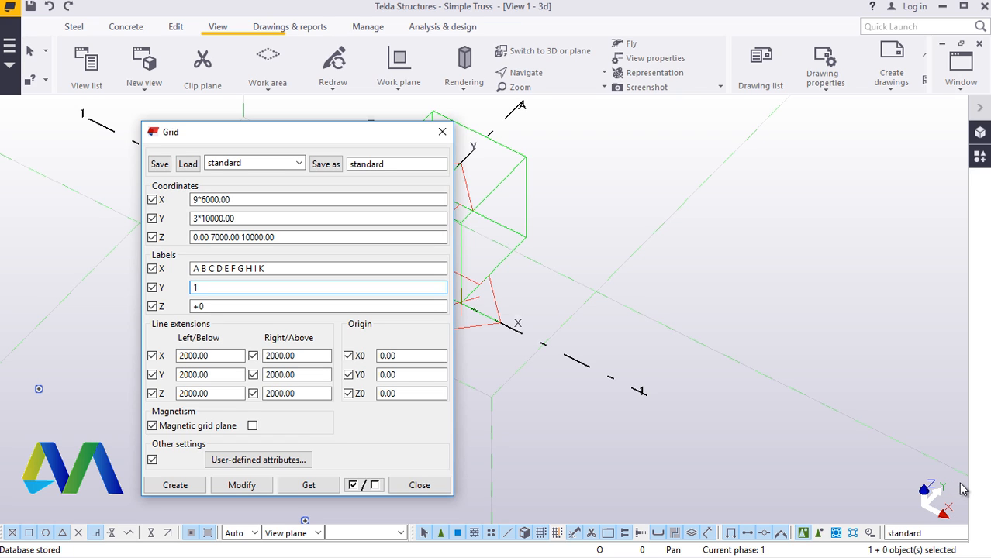
pyautogui.write('2 3 4')
# Step: Set the grid's Z labels to +0 +7000.00 +10000.00, reusing the upper two elevations copied from the Z coordinates
pyautogui.click(215, 307)
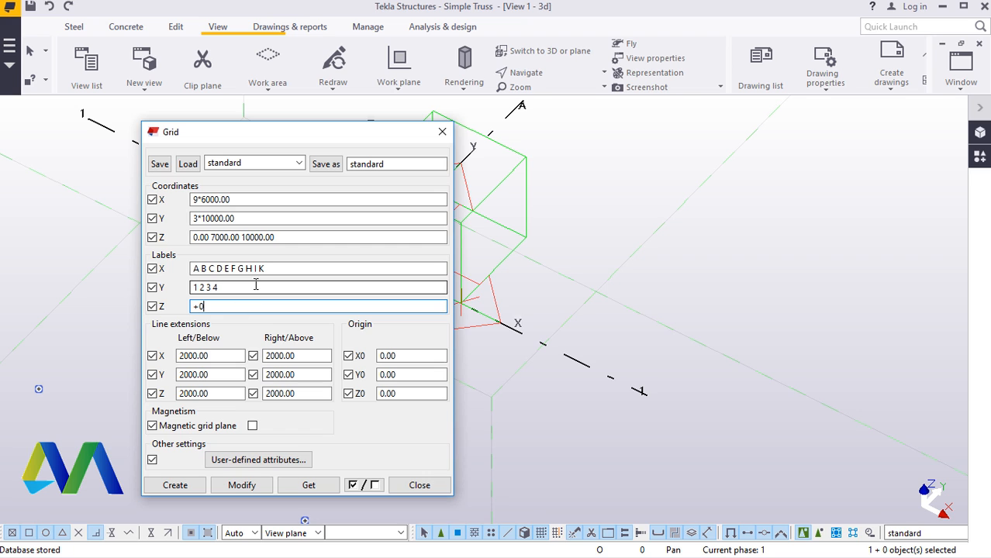
pyautogui.moveTo(277, 235); pyautogui.dragTo(211, 236)
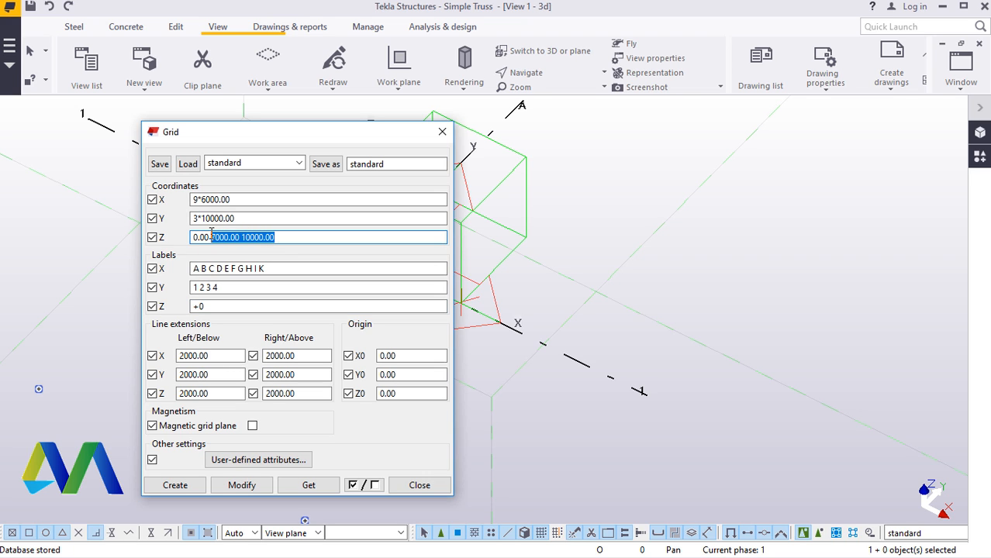
pyautogui.rightClick(226, 241)
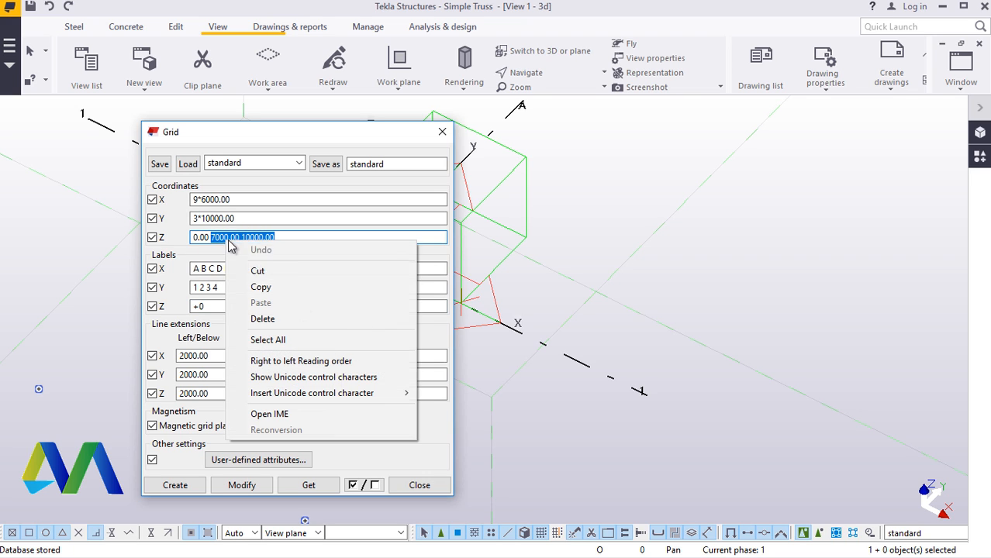
pyautogui.click(262, 285)
pyautogui.click(241, 307)
pyautogui.rightClick(252, 309)
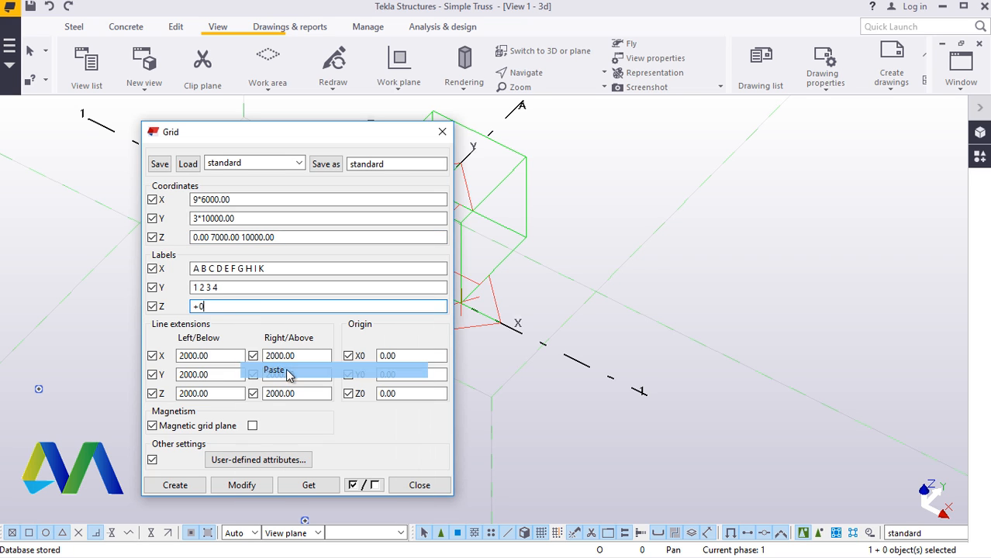
pyautogui.click(285, 371)
pyautogui.click(202, 307)
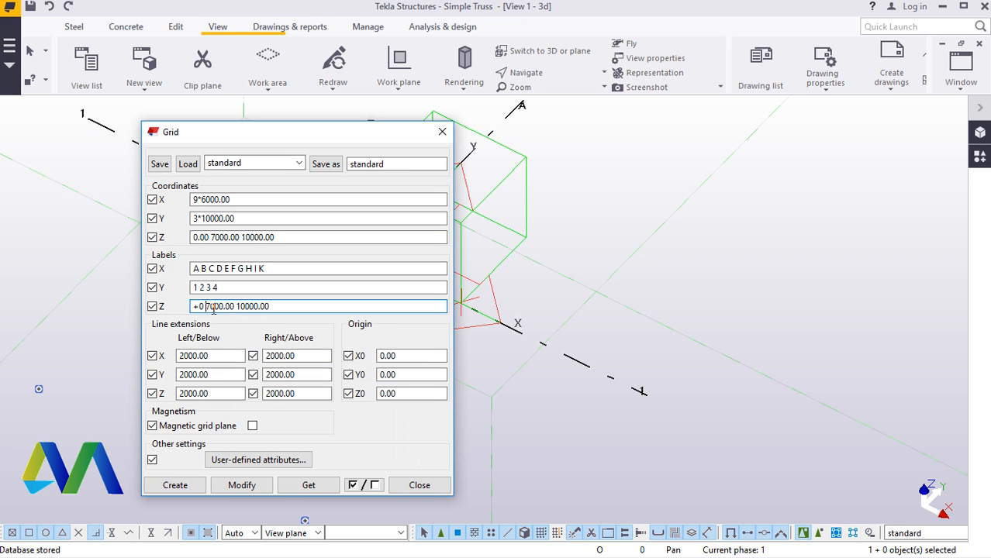
pyautogui.write('+')
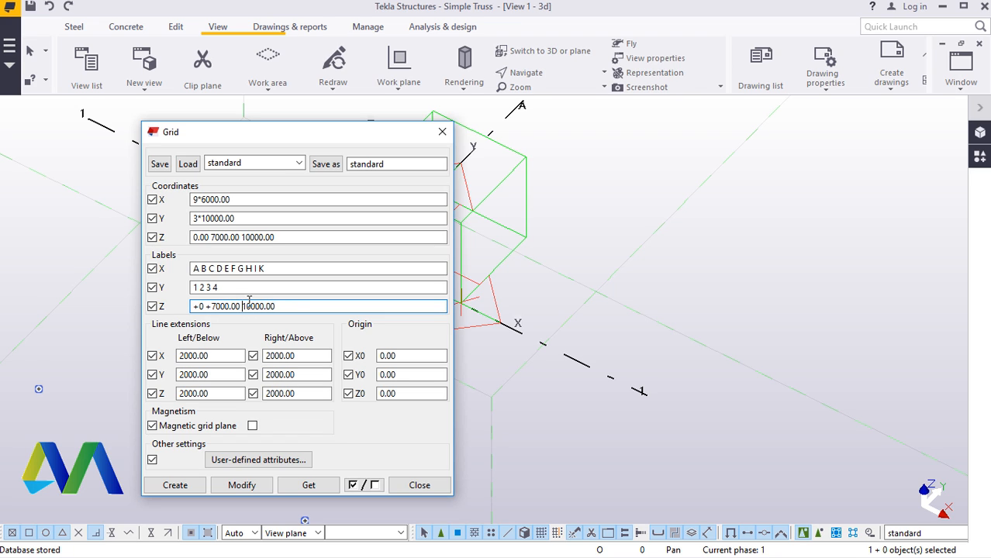
pyautogui.write('+')
pyautogui.click(213, 306)
pyautogui.press('BackSpace')
pyautogui.write('+')
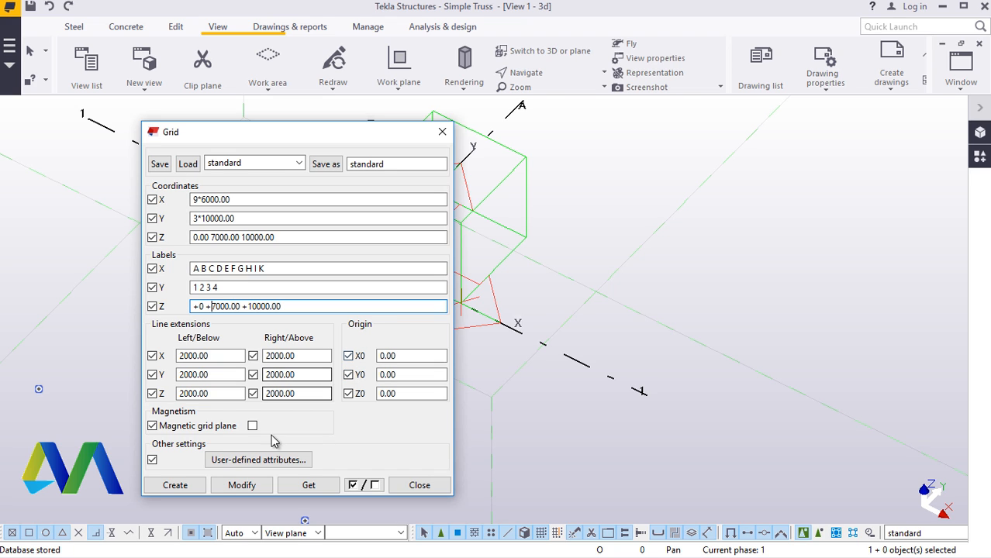
# Step: Apply the new coordinates and labels to the existing grid, accept the coordinate replacement, and close the grid properties
pyautogui.click(242, 485)
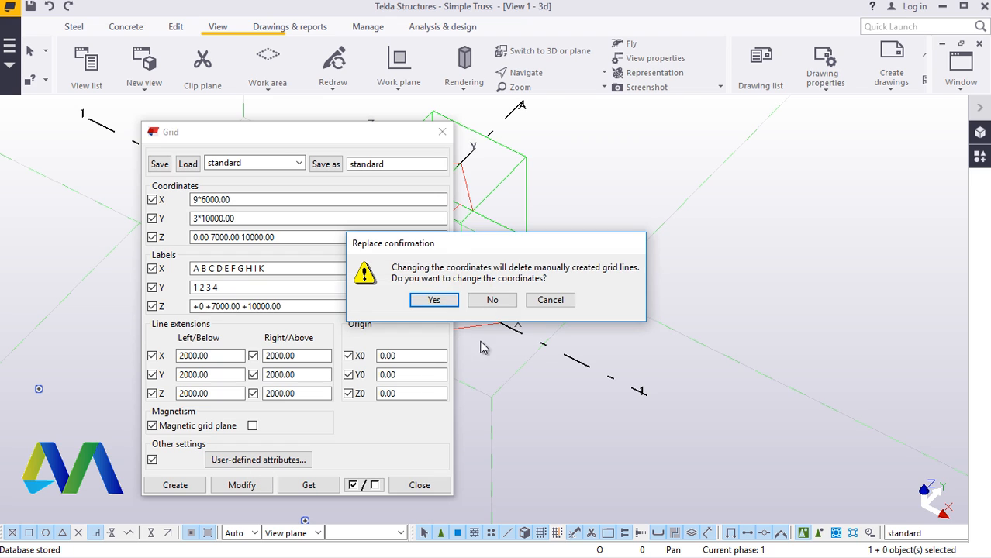
pyautogui.click(433, 301)
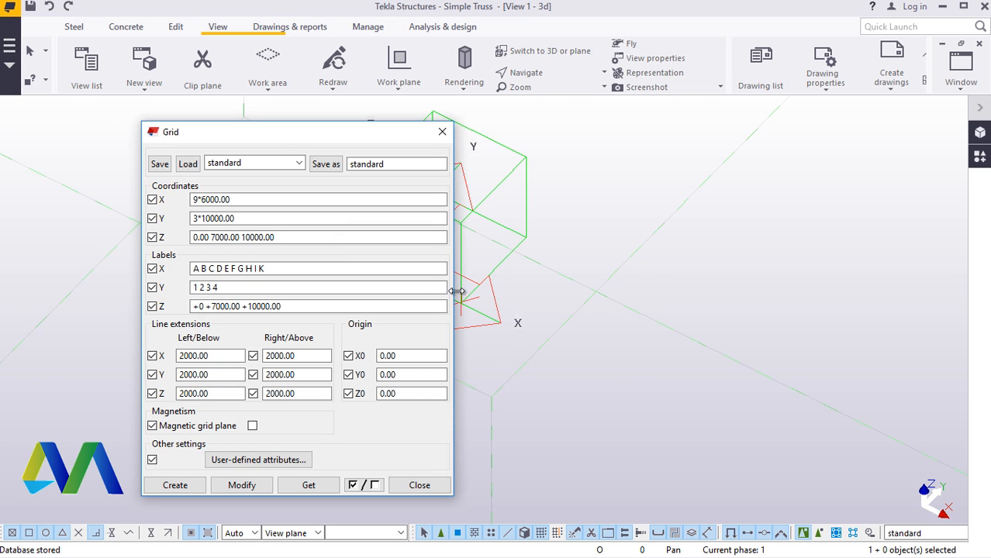
pyautogui.click(420, 485)
# Step: Fit the work area of the 3D view to the entire model
pyautogui.scroll(-10, 330, 339)
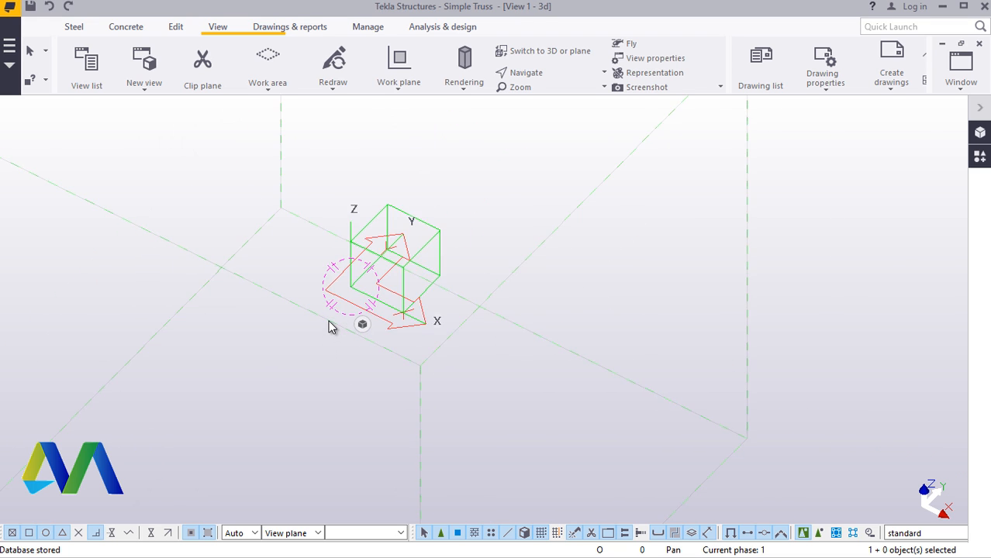
pyautogui.scroll(8, 337, 310)
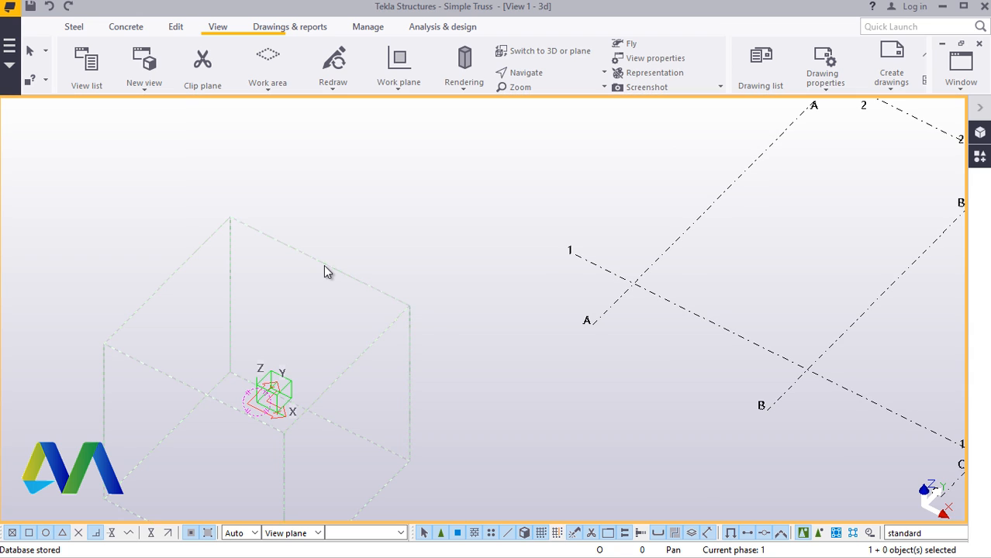
pyautogui.rightClick(327, 265)
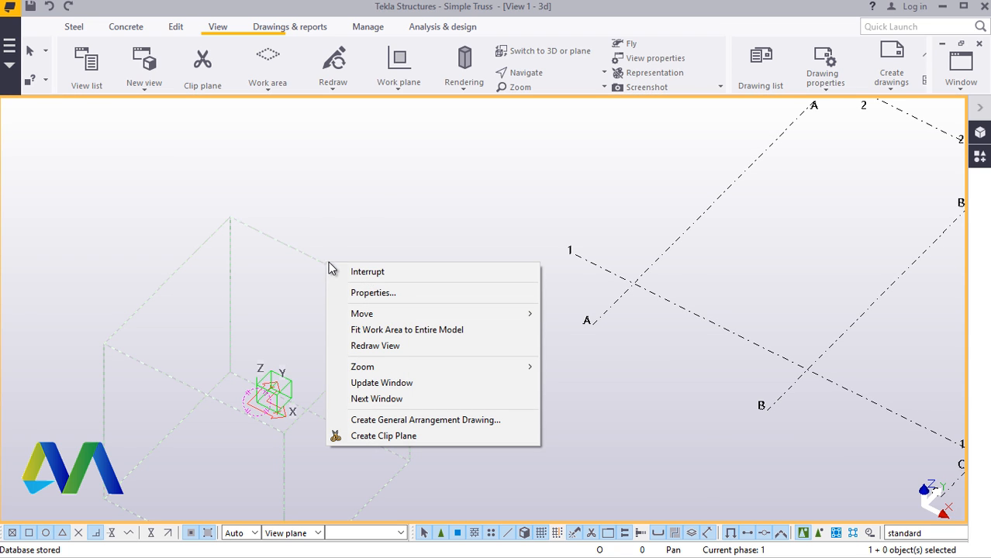
pyautogui.click(407, 332)
pyautogui.scroll(-2, 363, 317)
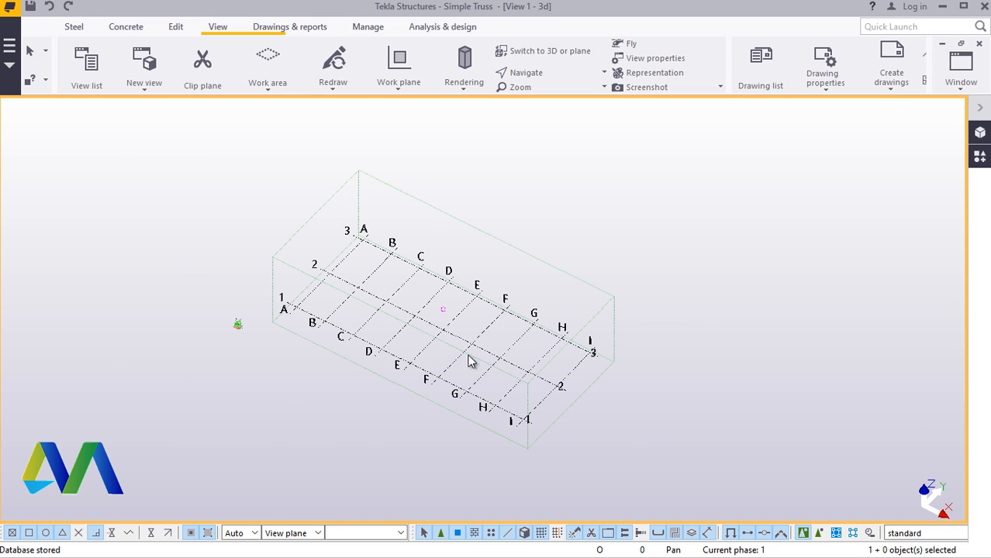
# Step: Examine the grid lines and their labels in the 3D view
pyautogui.scroll(3, 469, 361)
pyautogui.scroll(-2, 667, 349)
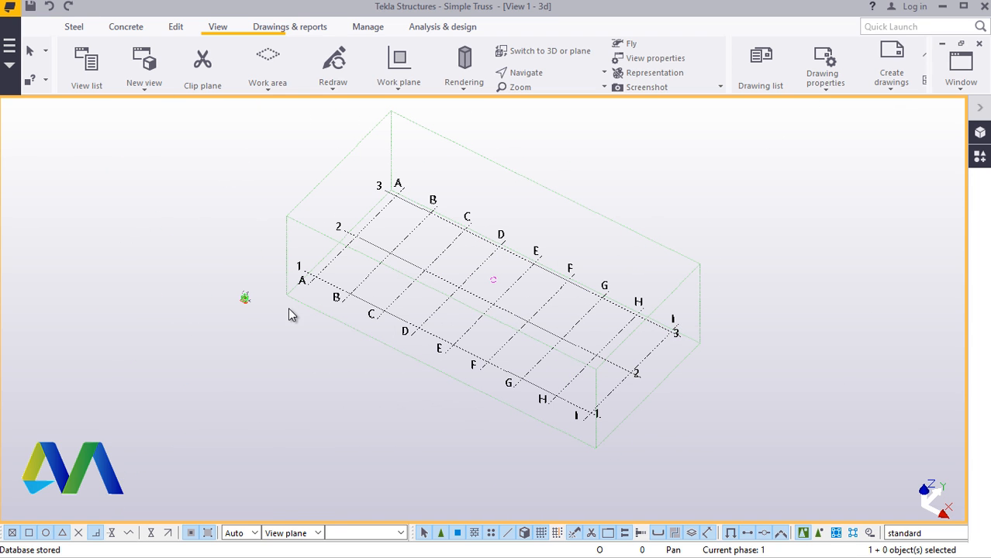
pyautogui.scroll(1, 626, 414)
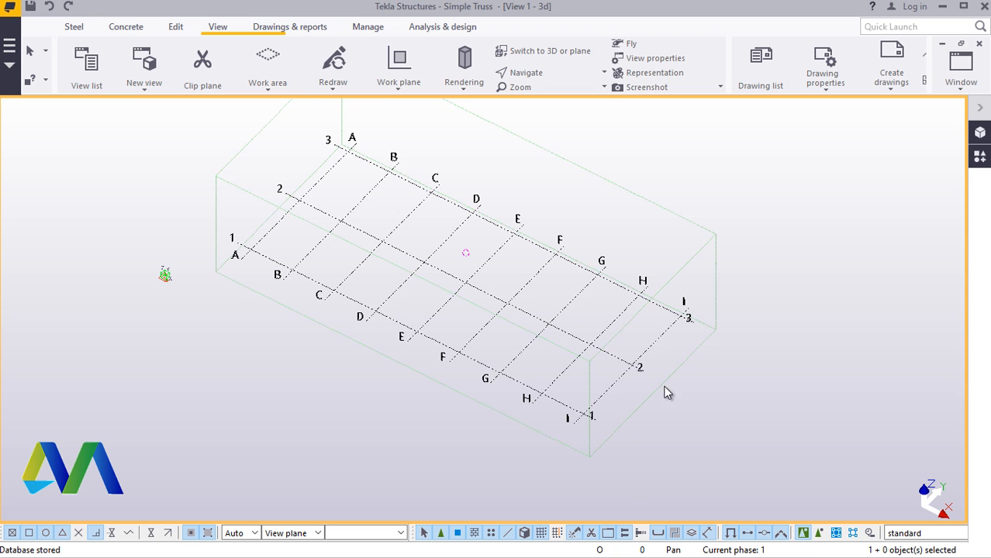
pyautogui.scroll(-2, 472, 365)
pyautogui.scroll(-1, 442, 360)
pyautogui.scroll(1, 543, 373)
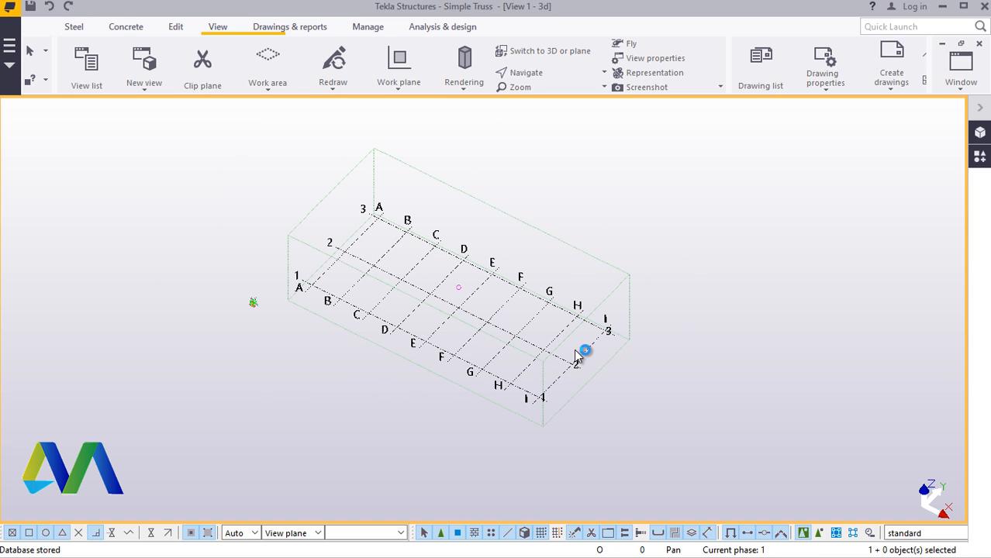
pyautogui.scroll(1, 542, 399)
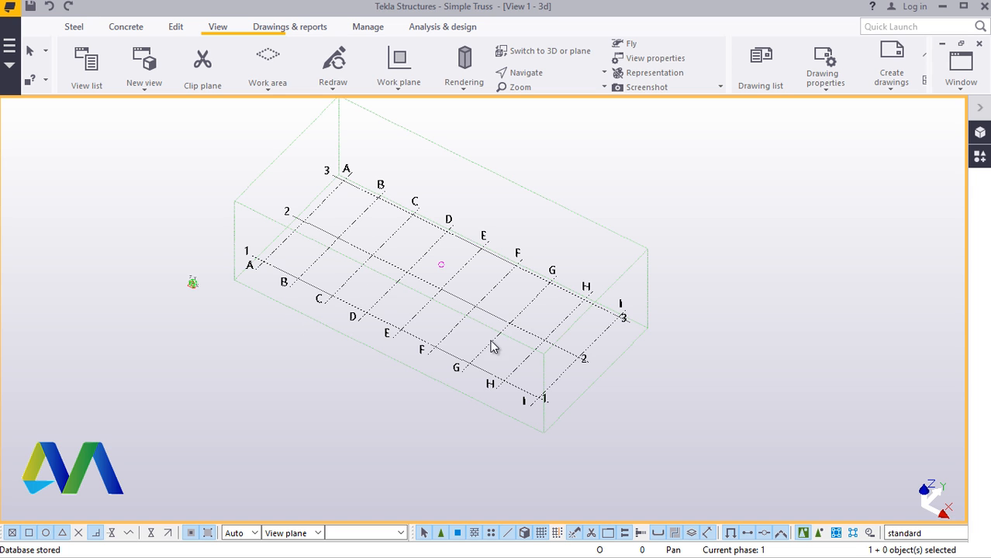
pyautogui.scroll(1, 556, 372)
pyautogui.scroll(-1, 480, 379)
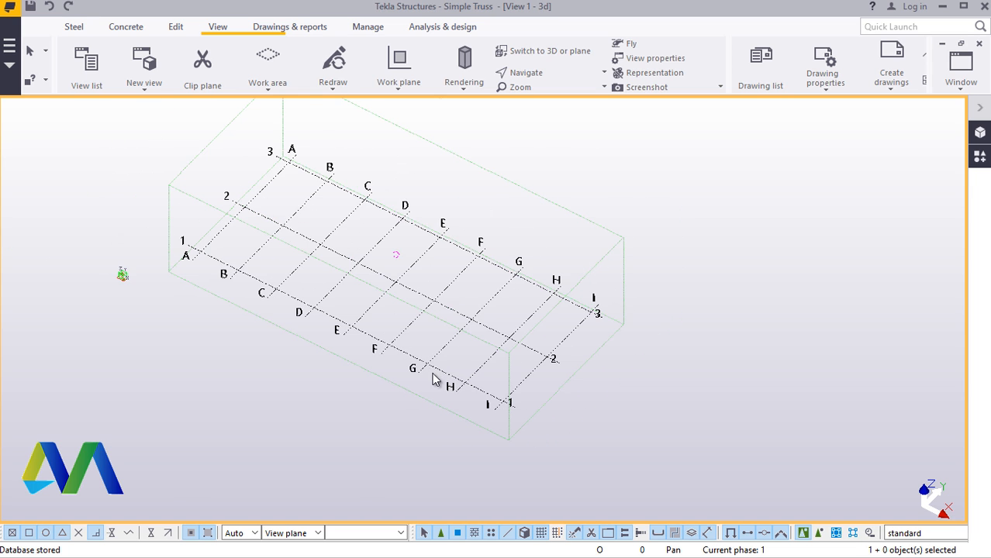
pyautogui.scroll(1, 544, 386)
pyautogui.scroll(1, 563, 343)
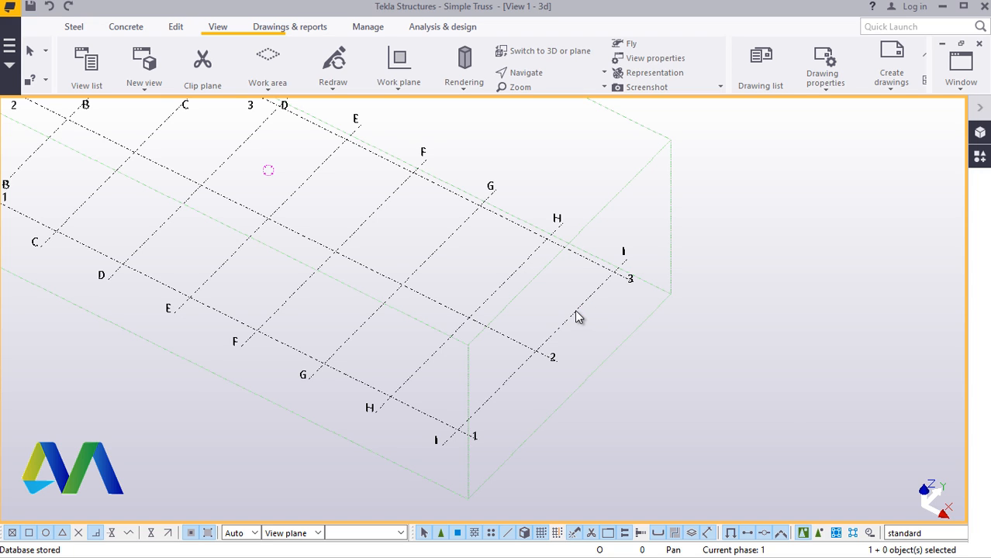
# Step: Create views along all grid lines of the grid in the XY, ZY and XZ planes, with the standard settings
pyautogui.rightClick(576, 316)
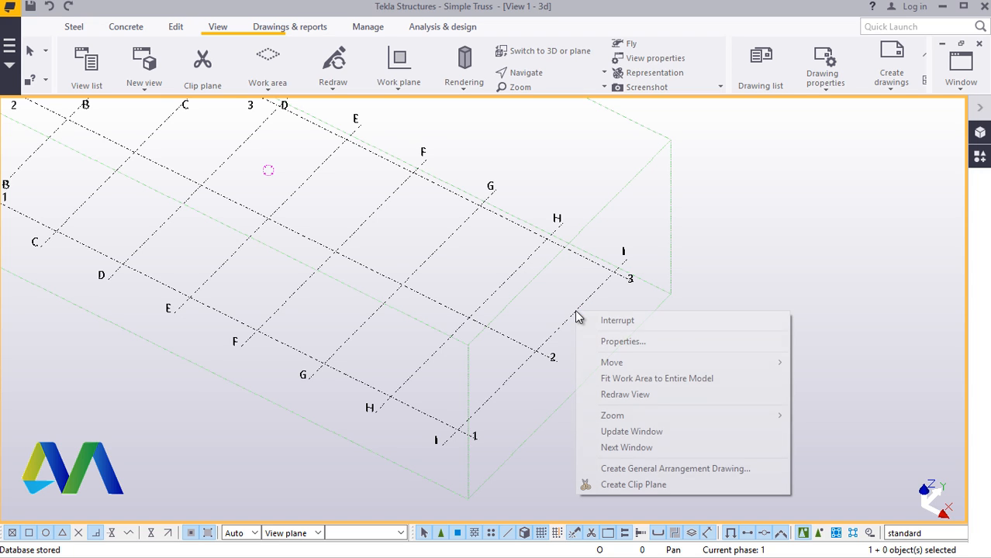
pyautogui.click(538, 373)
pyautogui.click(531, 369)
pyautogui.rightClick(529, 353)
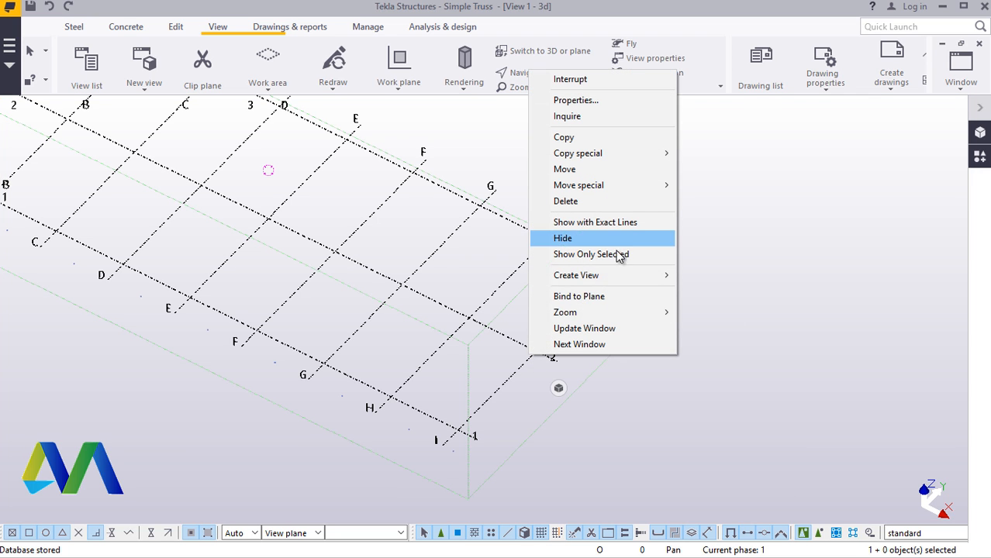
pyautogui.moveTo(602, 276)
pyautogui.click(716, 297)
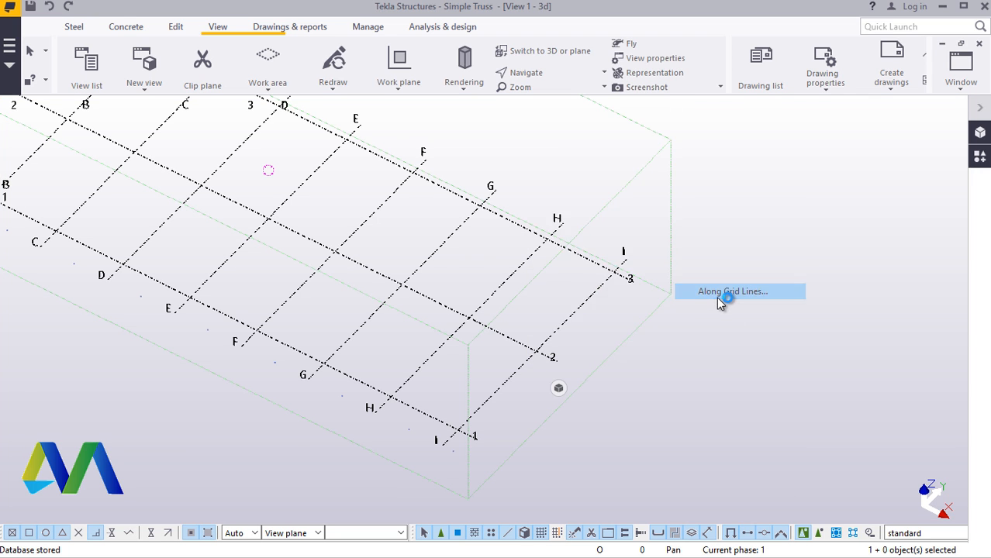
pyautogui.click(624, 319)
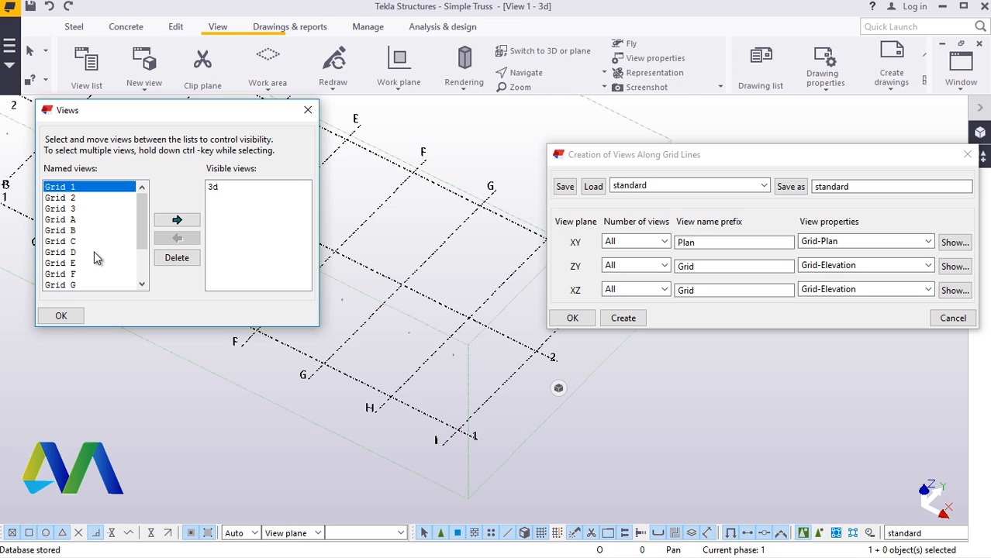
# Step: Make the Grid 1 and Grid I views visible and close both view dialogs
pyautogui.click(184, 222)
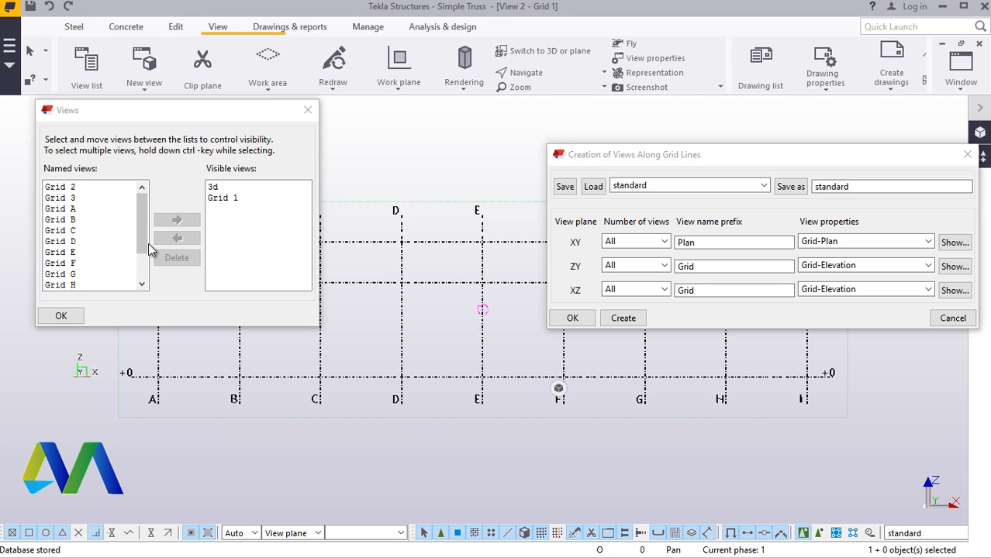
pyautogui.moveTo(144, 225); pyautogui.dragTo(145, 245)
pyautogui.click(89, 264)
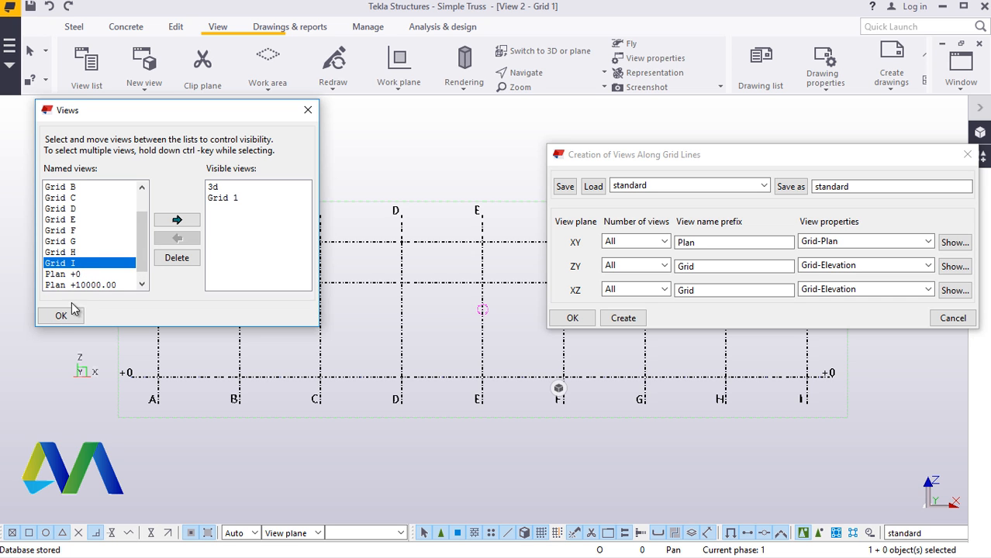
pyautogui.click(177, 220)
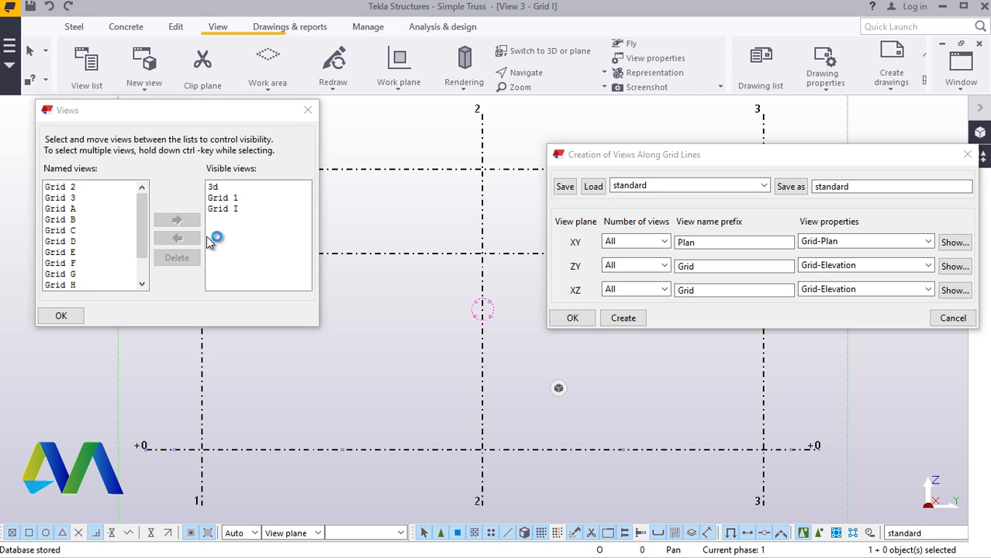
pyautogui.click(62, 315)
pyautogui.click(570, 318)
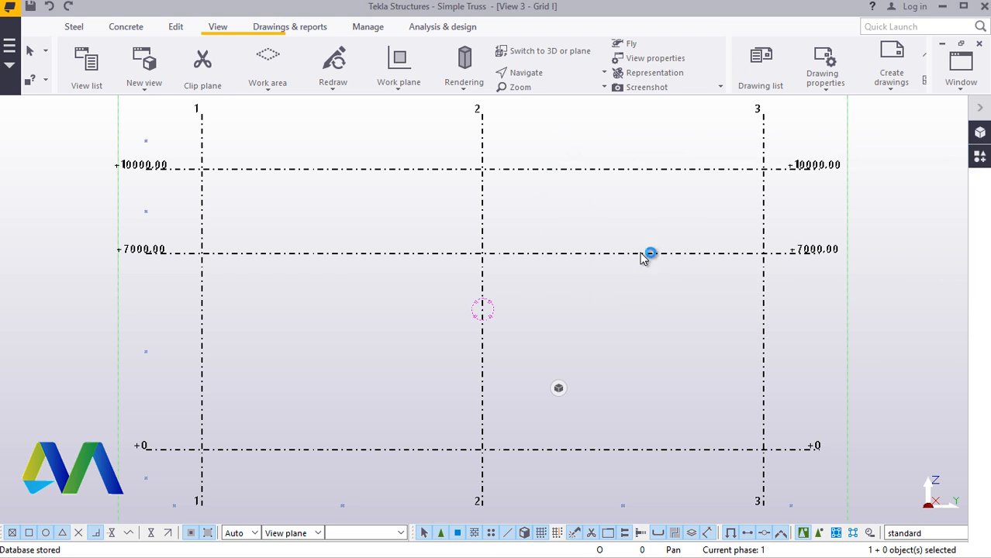
# Step: Switch from the Grid I view to the 3D view of the model
pyautogui.click(958, 93)
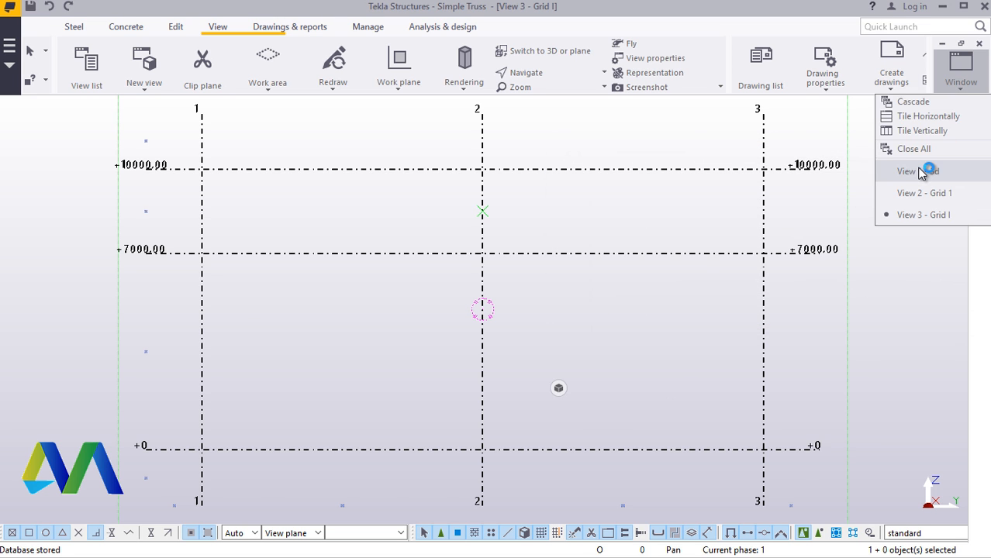
pyautogui.click(925, 168)
pyautogui.scroll(2, 473, 303)
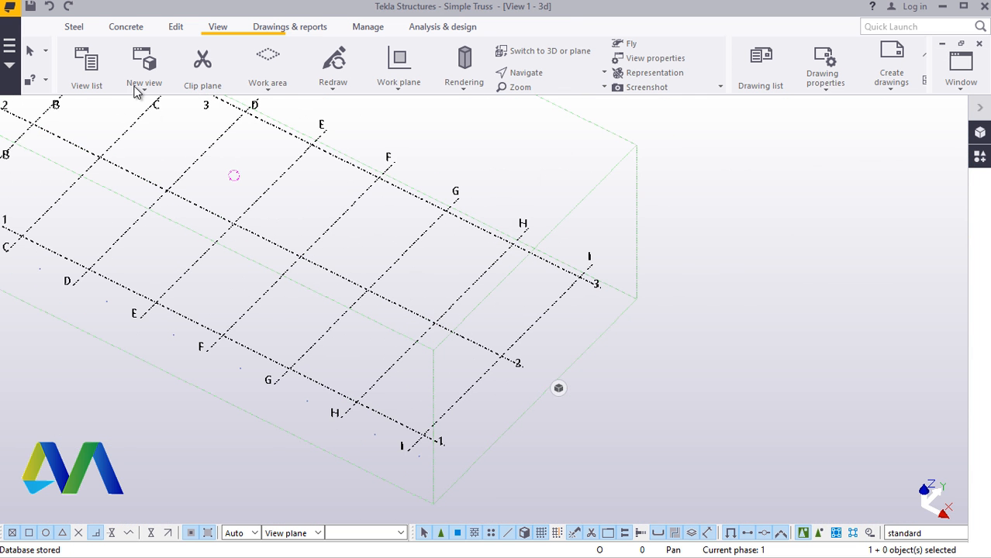
# Step: Place a steel column at the intersection of grid lines 1 and I, and end the column command
pyautogui.click(75, 27)
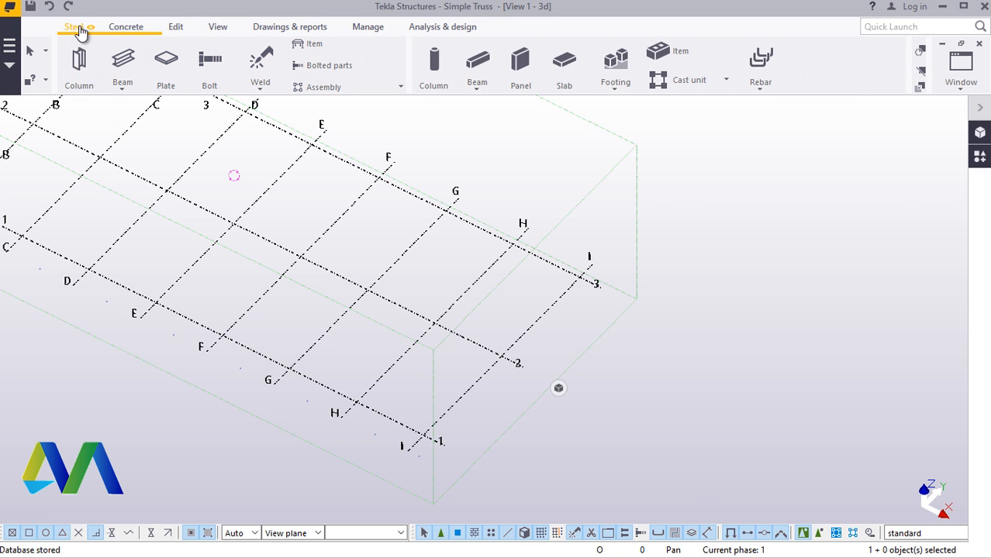
pyautogui.click(81, 84)
pyautogui.scroll(3, 447, 452)
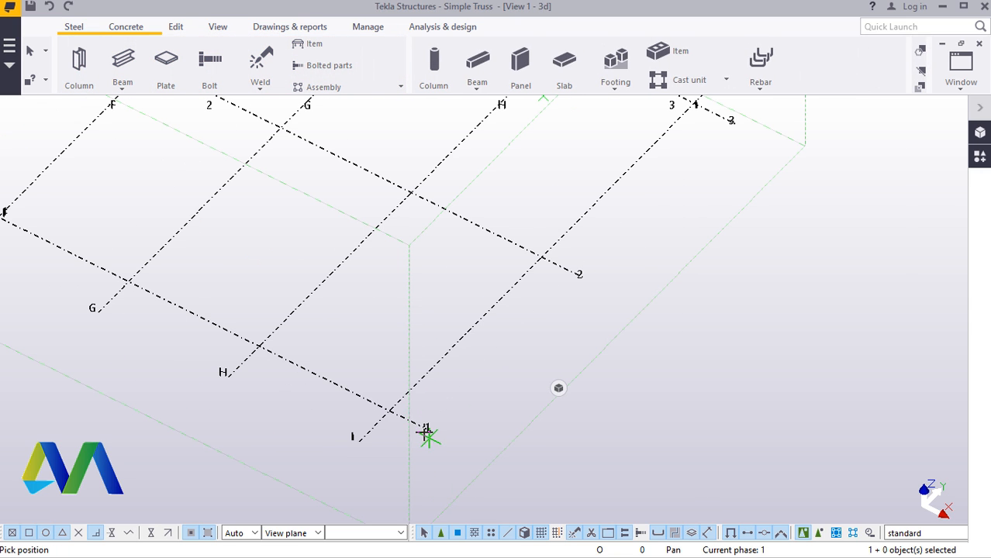
pyautogui.click(391, 410)
pyautogui.scroll(2, 497, 359)
pyautogui.rightClick(500, 319)
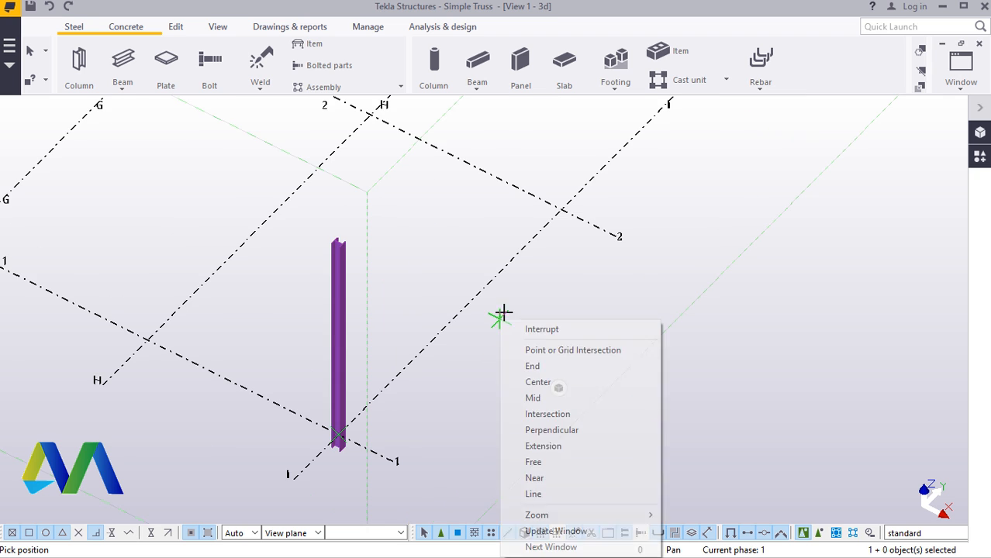
pyautogui.click(527, 328)
# Step: Set the bottom level of the column at grid 1-I to 0 and apply the change to the column
pyautogui.click(341, 450)
pyautogui.scroll(5, 341, 450)
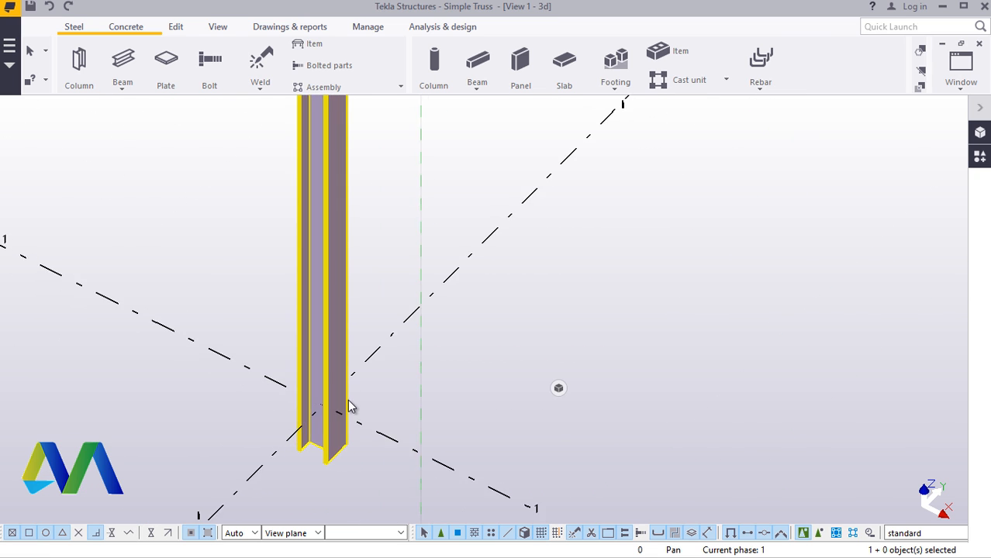
pyautogui.keyDown('ctrl'); pyautogui.moveTo(331, 417); pyautogui.dragTo(367, 395, button='middle'); pyautogui.keyUp('ctrl')
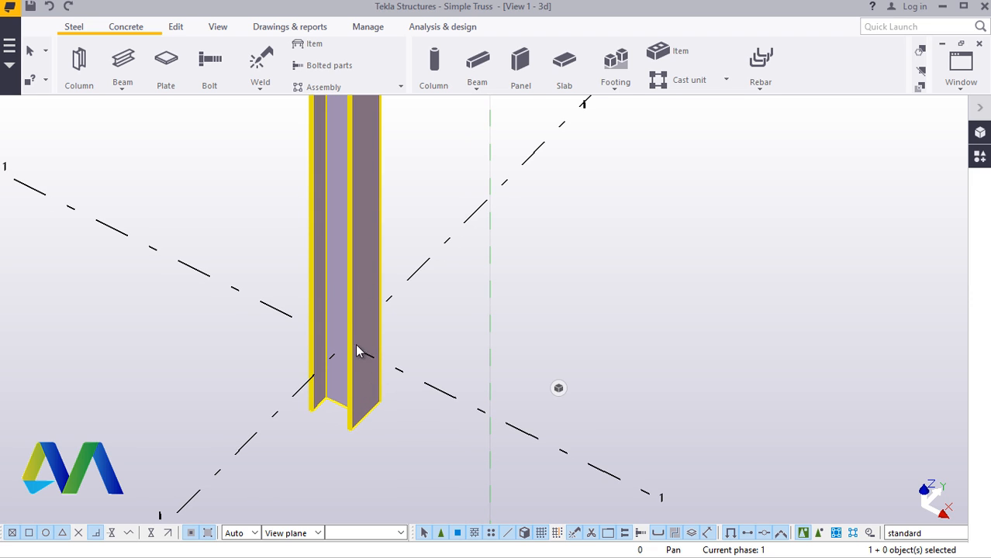
pyautogui.doubleClick(373, 401)
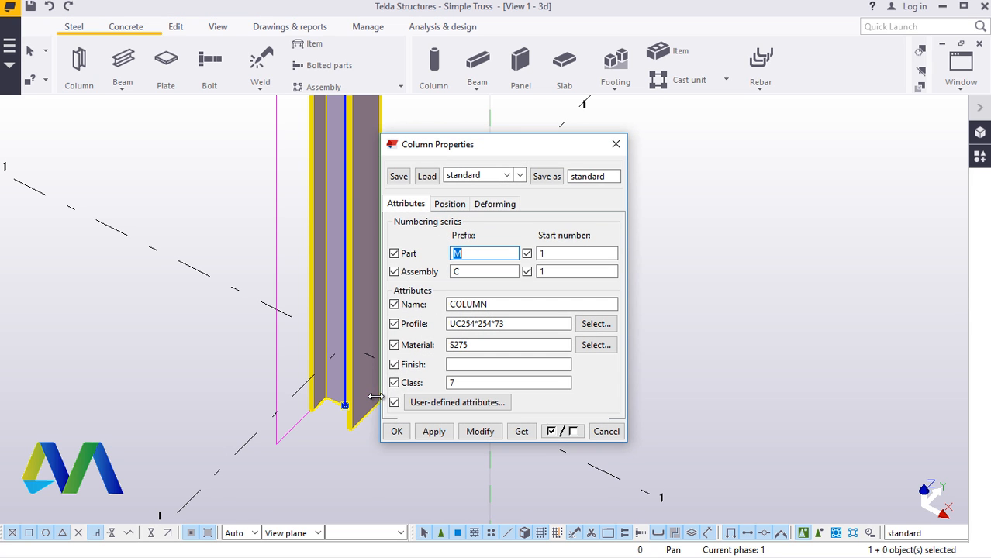
pyautogui.click(449, 204)
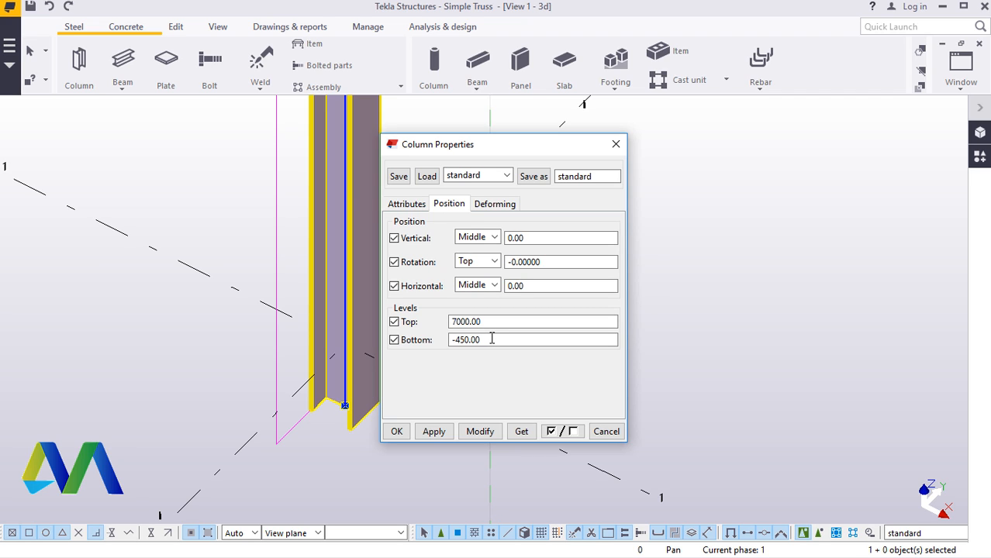
pyautogui.doubleClick(491, 338)
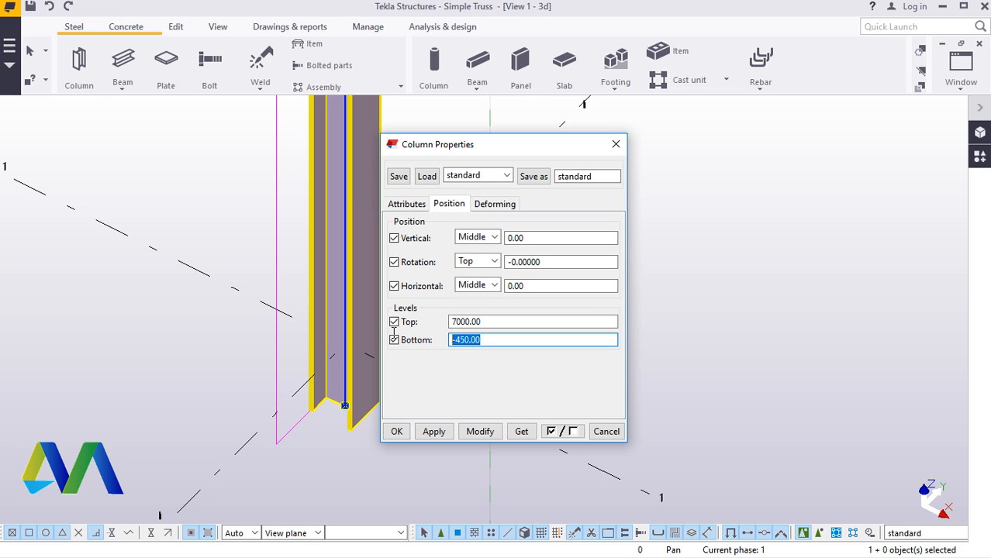
pyautogui.write('0')
pyautogui.click(501, 321)
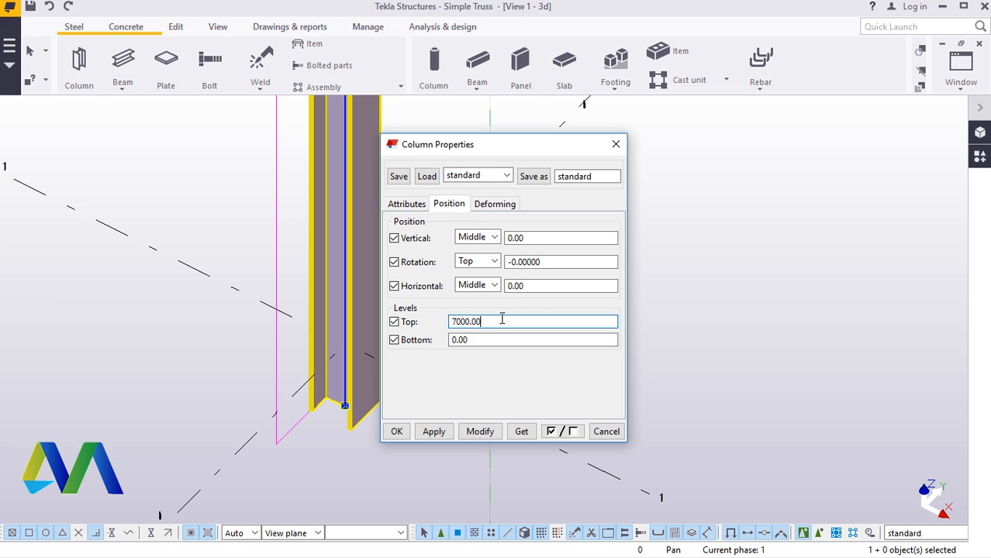
pyautogui.click(479, 431)
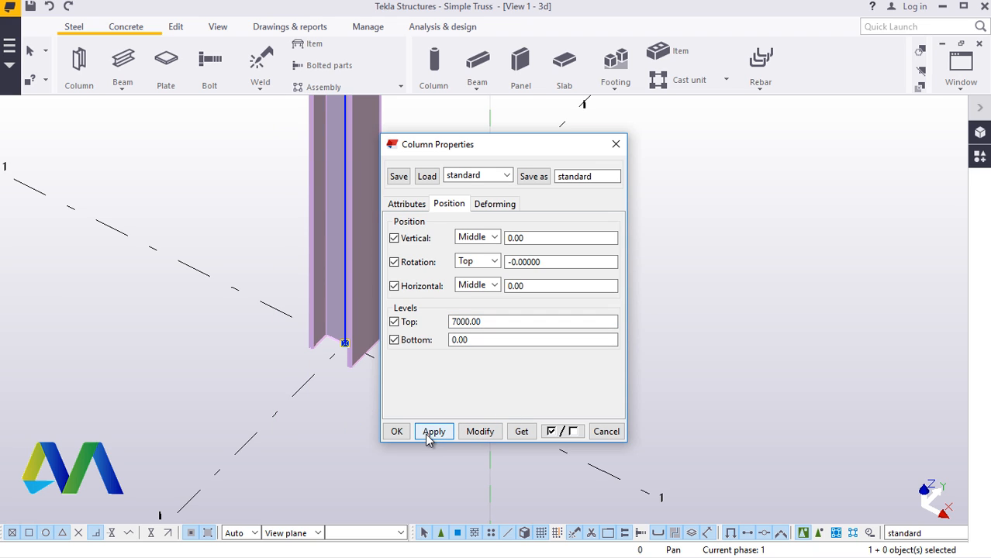
# Step: Choose the European section IPE400 from the profile catalog as the column's profile
pyautogui.click(360, 221)
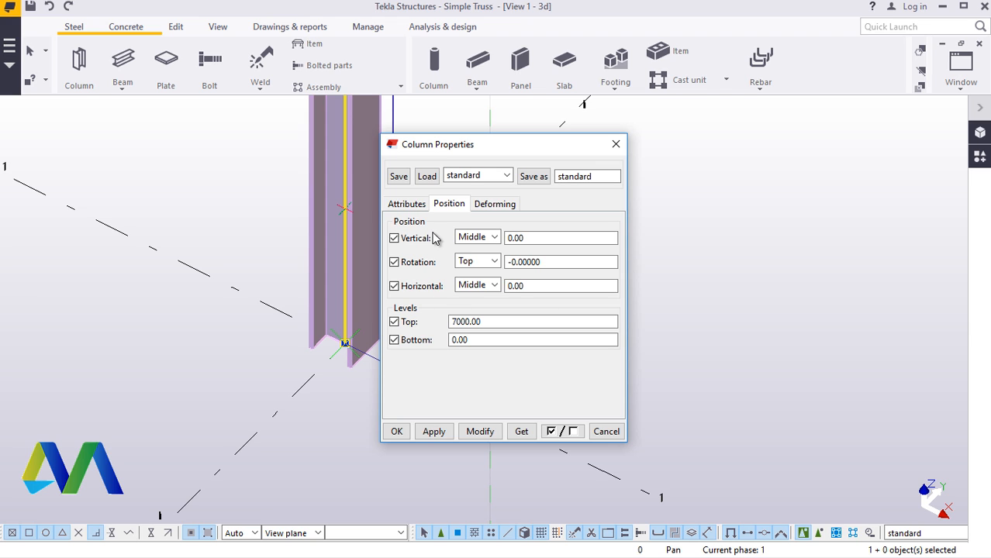
pyautogui.click(410, 204)
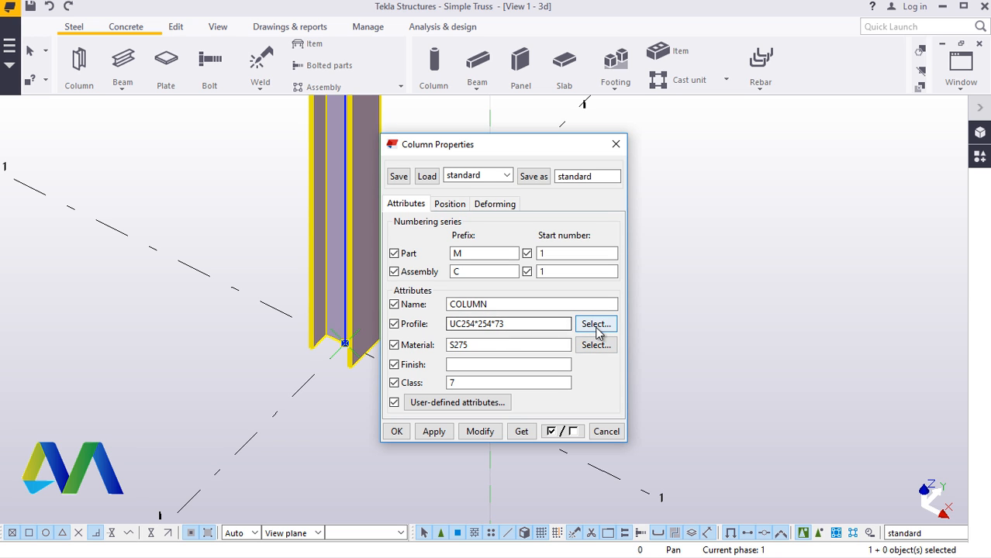
pyautogui.click(601, 325)
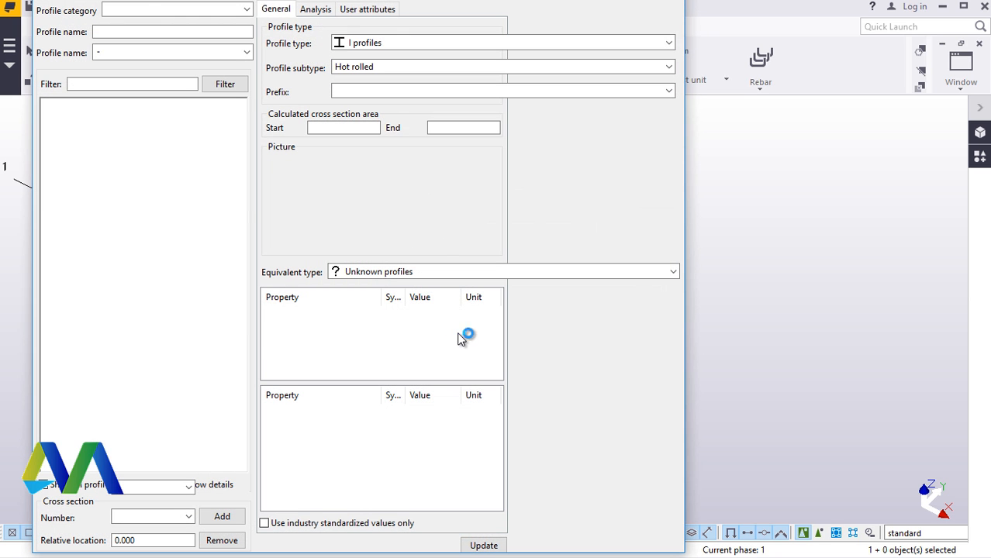
pyautogui.scroll(-8, 86, 319)
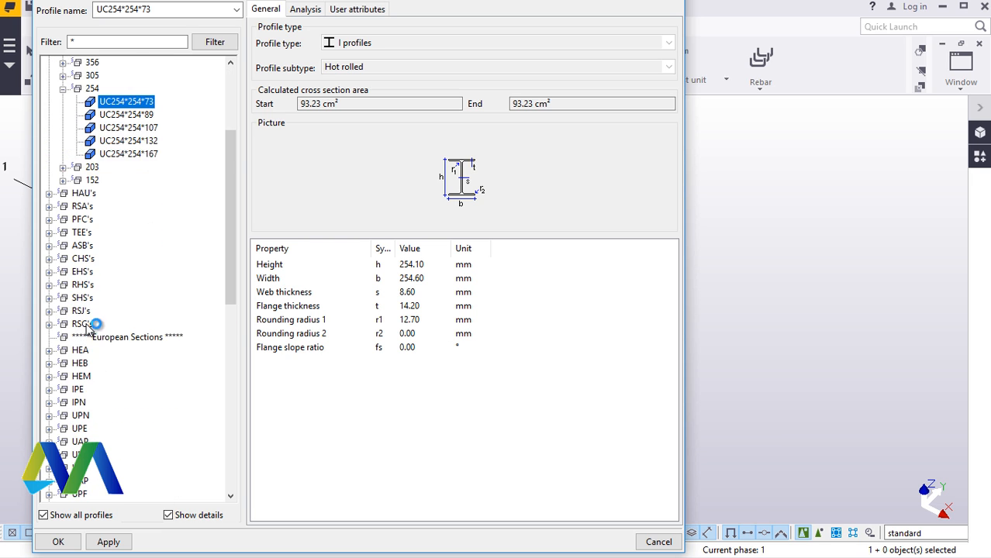
pyautogui.click(49, 271)
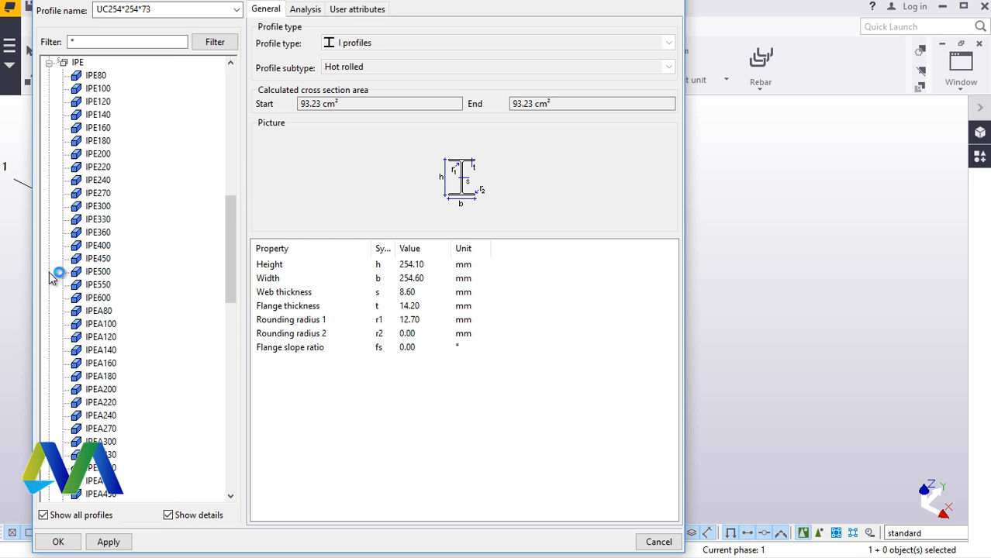
pyautogui.click(49, 63)
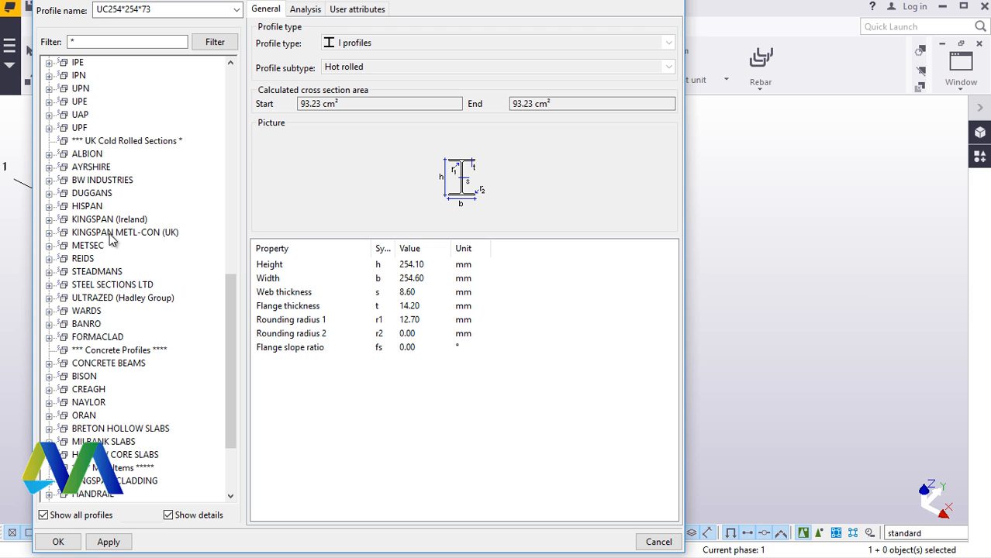
pyautogui.scroll(1, 91, 182)
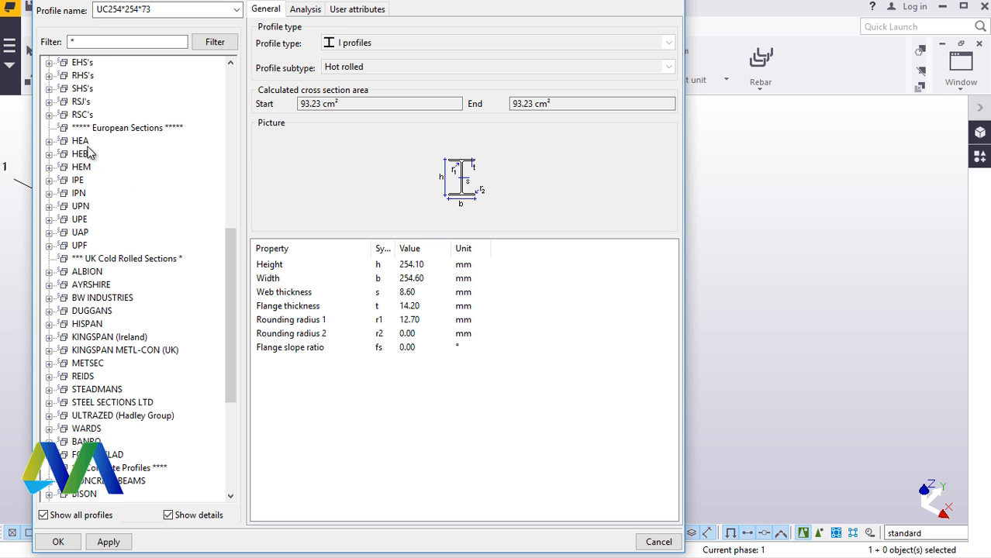
pyautogui.scroll(1, 87, 149)
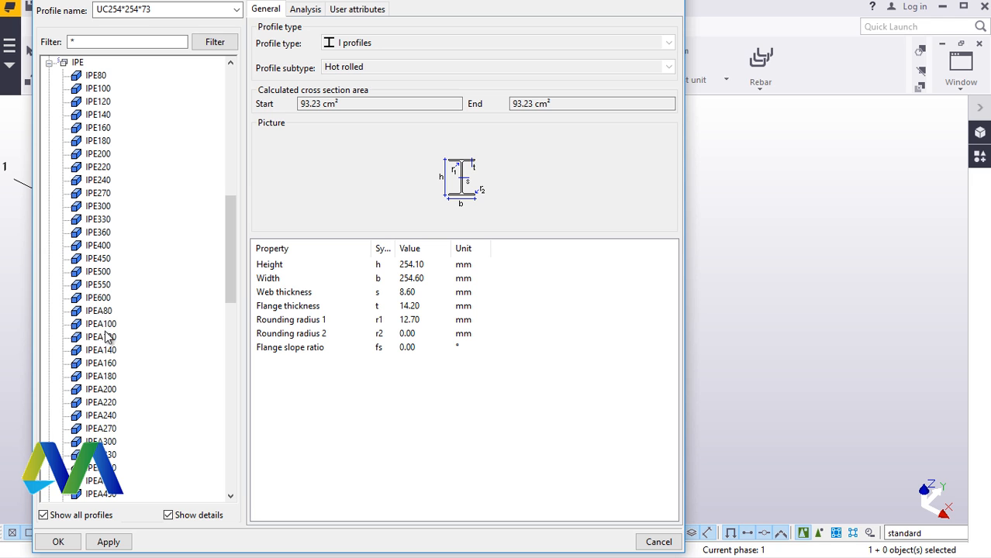
pyautogui.click(106, 247)
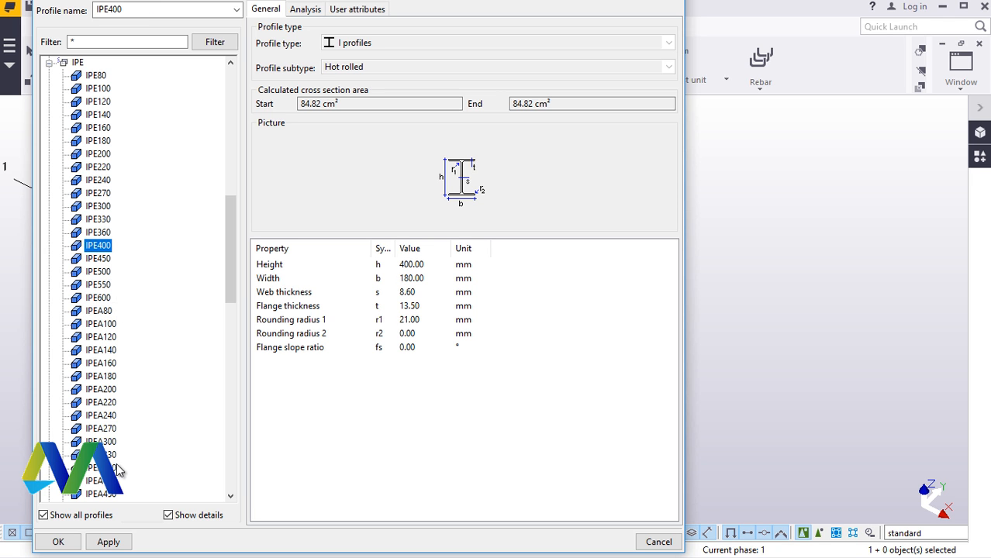
pyautogui.click(108, 542)
pyautogui.click(77, 542)
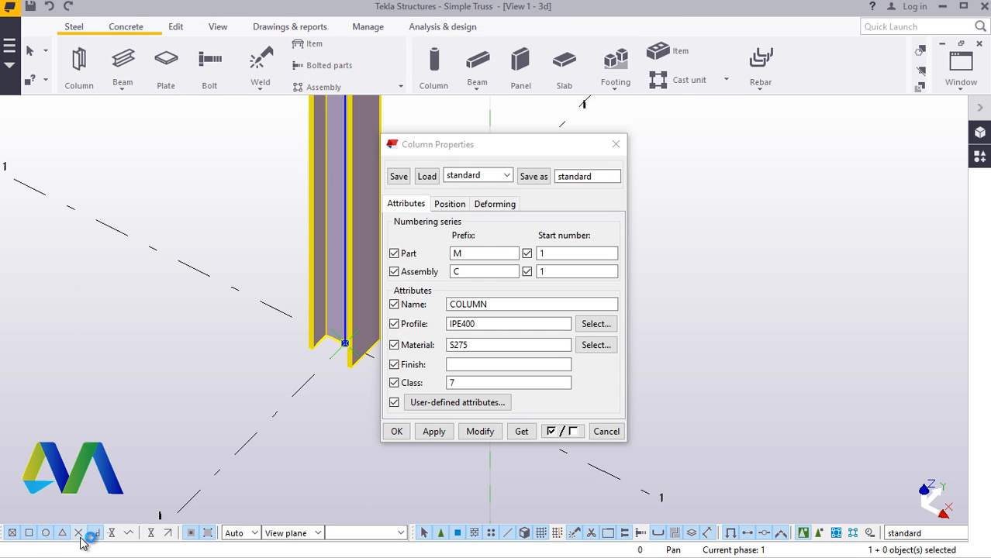
# Step: Modify the selected column with the chosen profile and close its properties
pyautogui.click(481, 432)
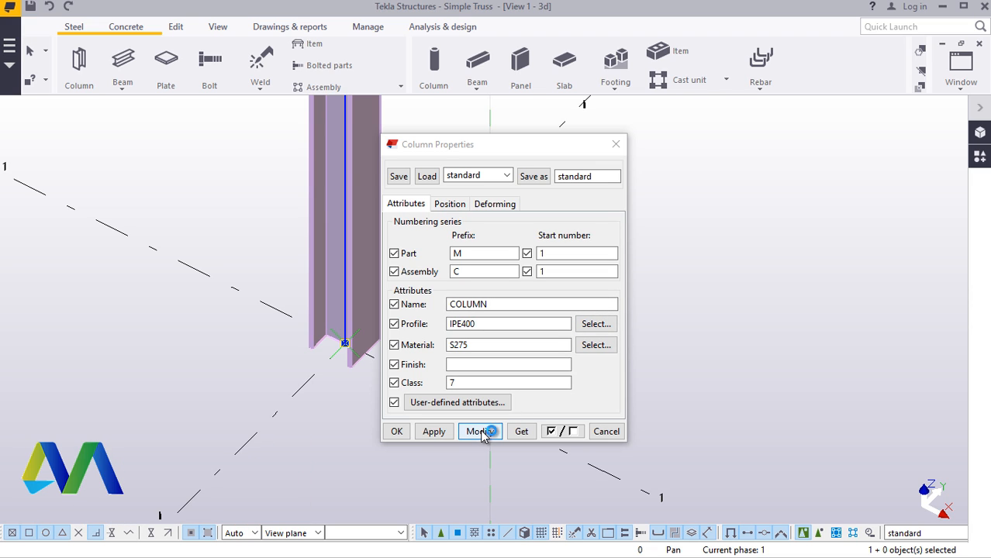
pyautogui.click(361, 356)
pyautogui.click(431, 432)
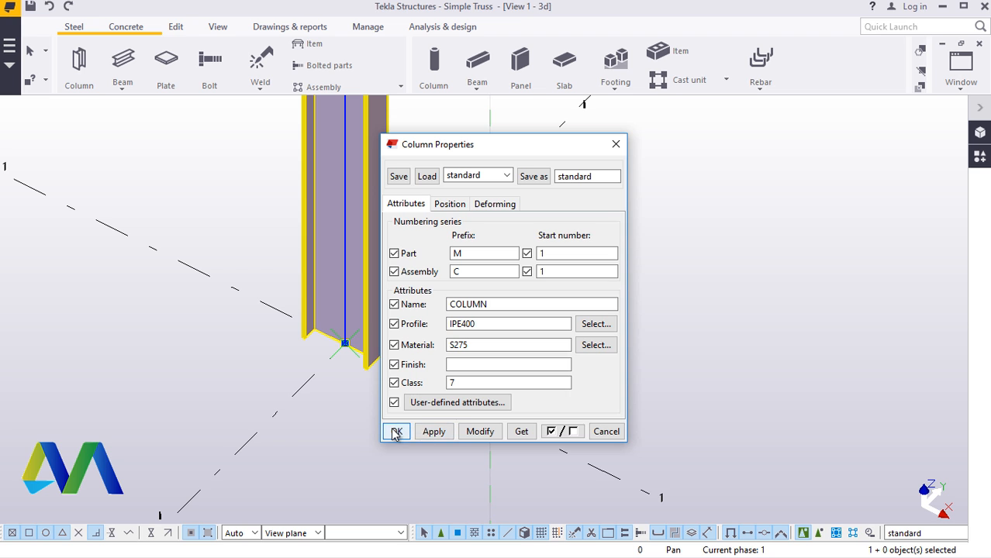
pyautogui.click(394, 431)
# Step: Examine the top and base of the column and its orientation relative to the grid lines in the 3D view
pyautogui.moveTo(400, 427)
pyautogui.keyDown('ctrl'); pyautogui.mouseDown(button='middle')
pyautogui.moveTo(354, 420)
pyautogui.moveTo(347, 398)
pyautogui.moveTo(345, 407)
pyautogui.moveTo(358, 261)
pyautogui.mouseUp(button='middle'); pyautogui.keyUp('ctrl')
pyautogui.scroll(5, 359, 260)
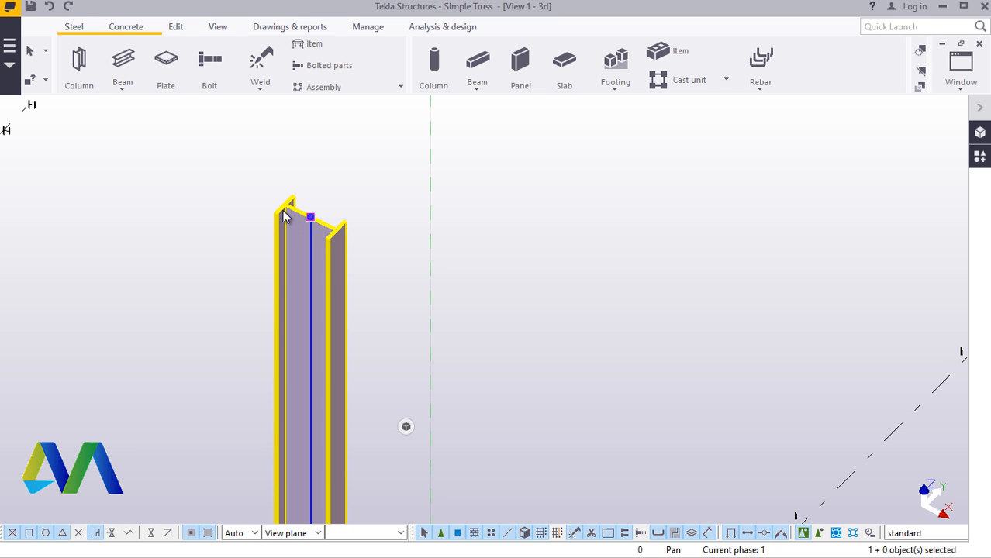
pyautogui.scroll(-4, 338, 317)
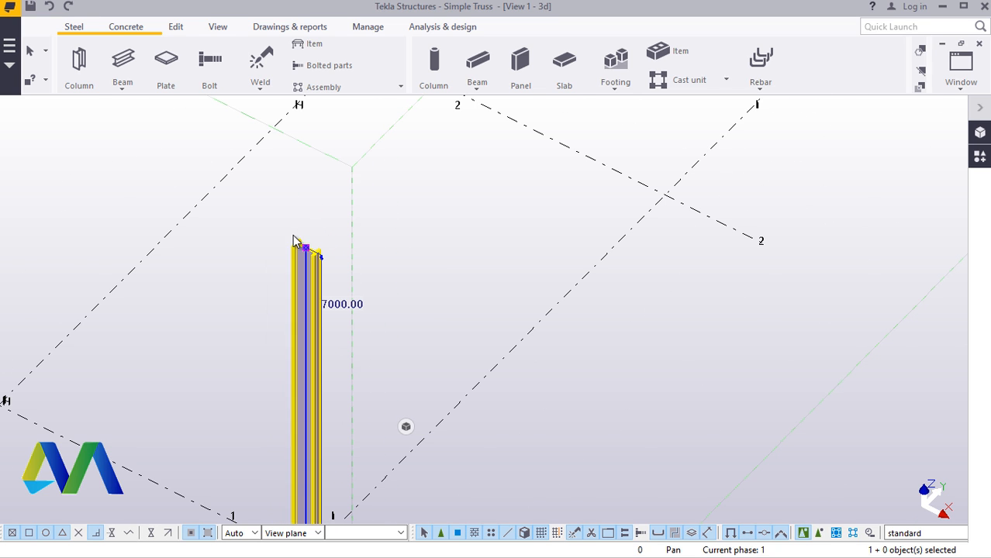
pyautogui.scroll(5, 306, 232)
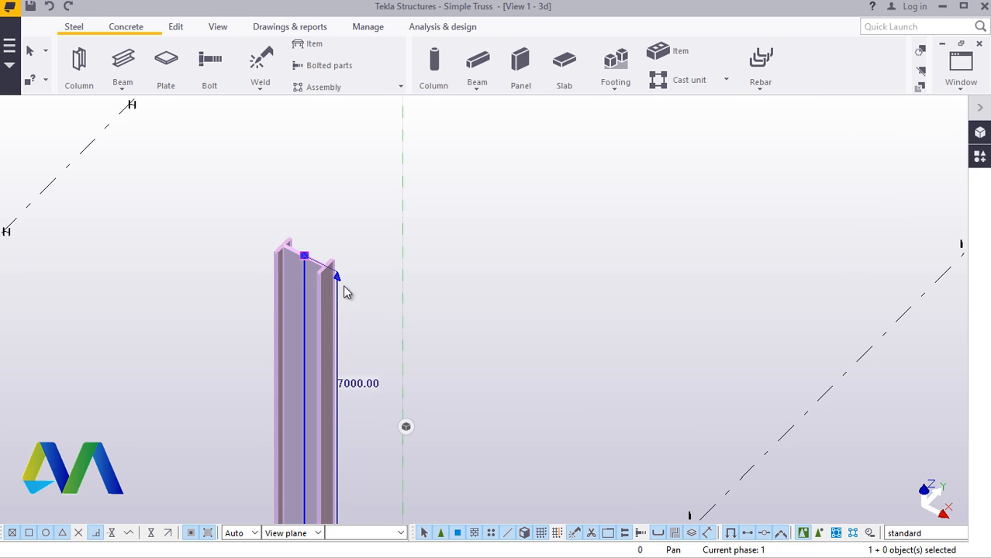
pyautogui.scroll(-3, 314, 313)
pyautogui.scroll(-3, 318, 314)
pyautogui.scroll(3, 314, 488)
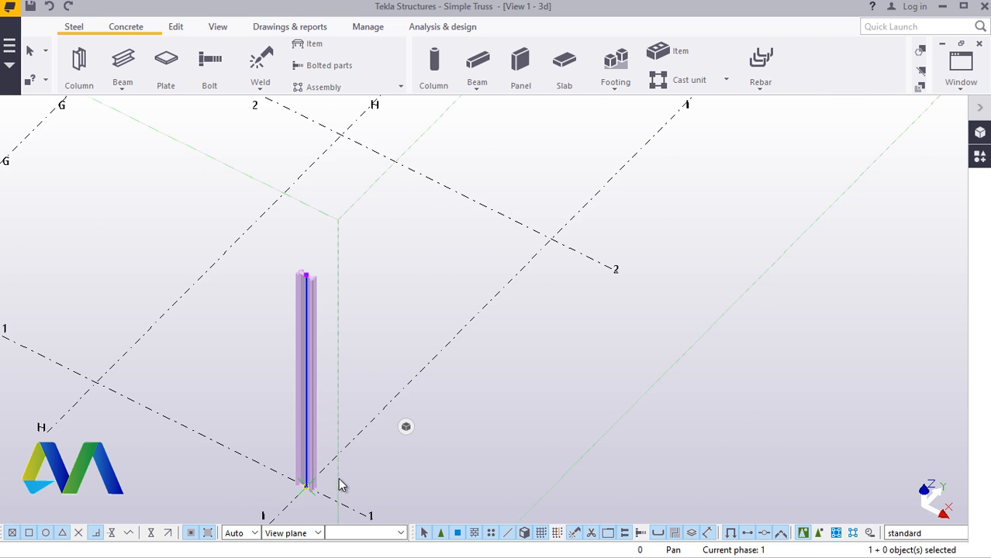
pyautogui.scroll(-1, 377, 380)
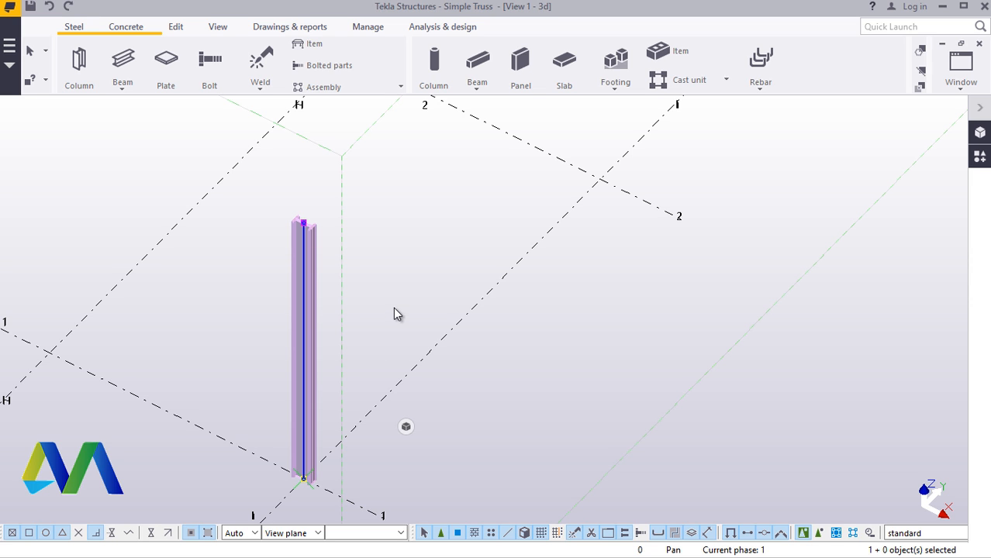
pyautogui.scroll(-4, 340, 374)
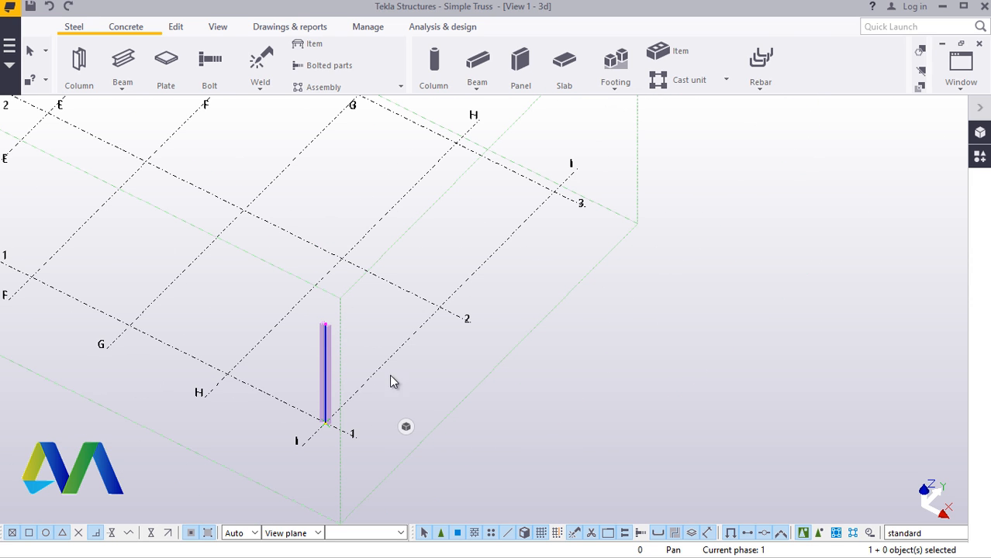
pyautogui.scroll(1, 339, 408)
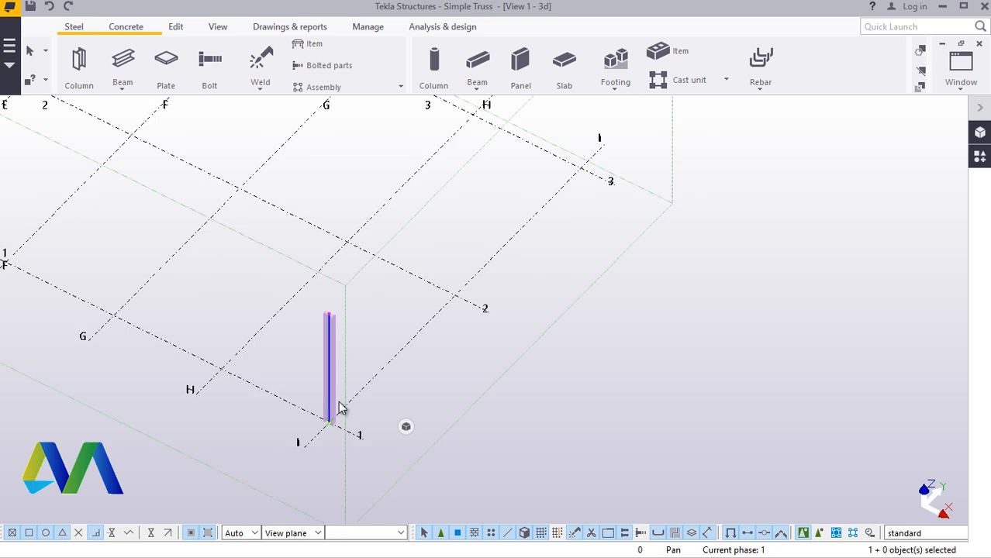
pyautogui.scroll(1, 341, 409)
pyautogui.scroll(2, 345, 403)
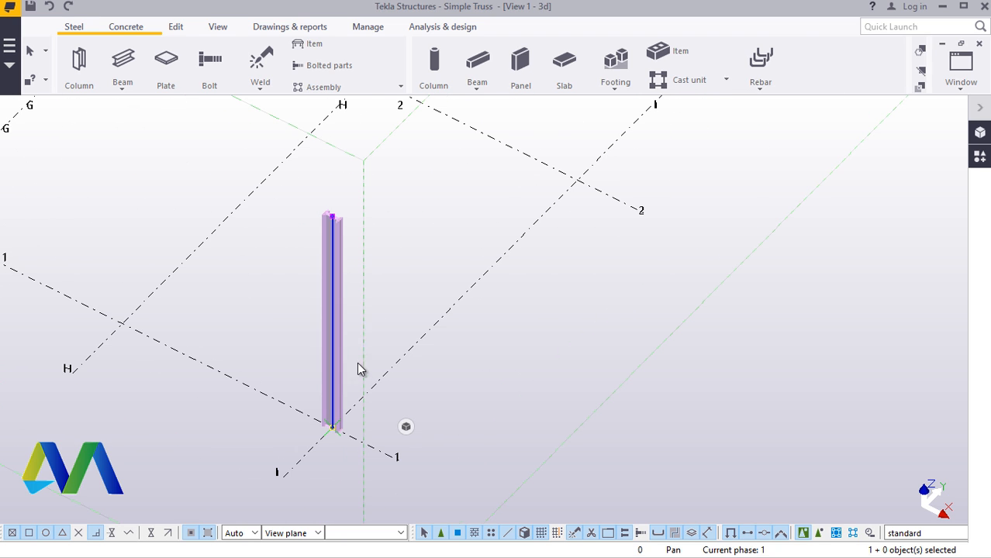
# Step: Set the rotation of the column at grid 1-I to Back and apply the change to the column
pyautogui.doubleClick(343, 260)
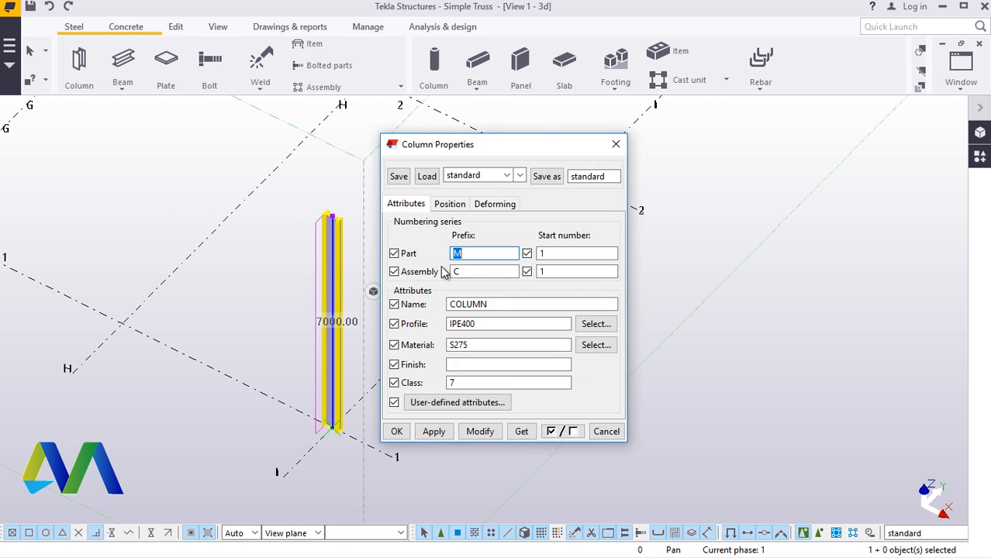
pyautogui.click(450, 204)
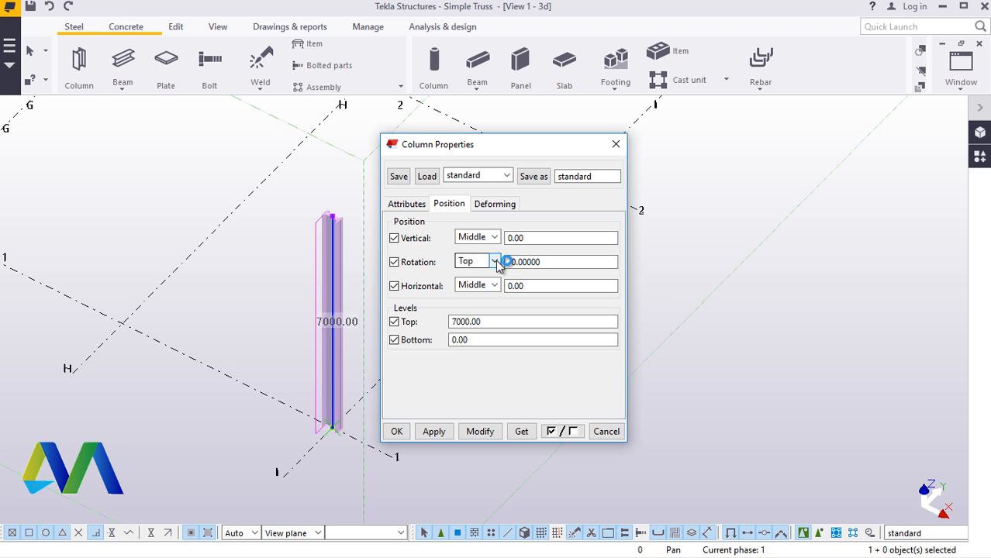
pyautogui.click(495, 262)
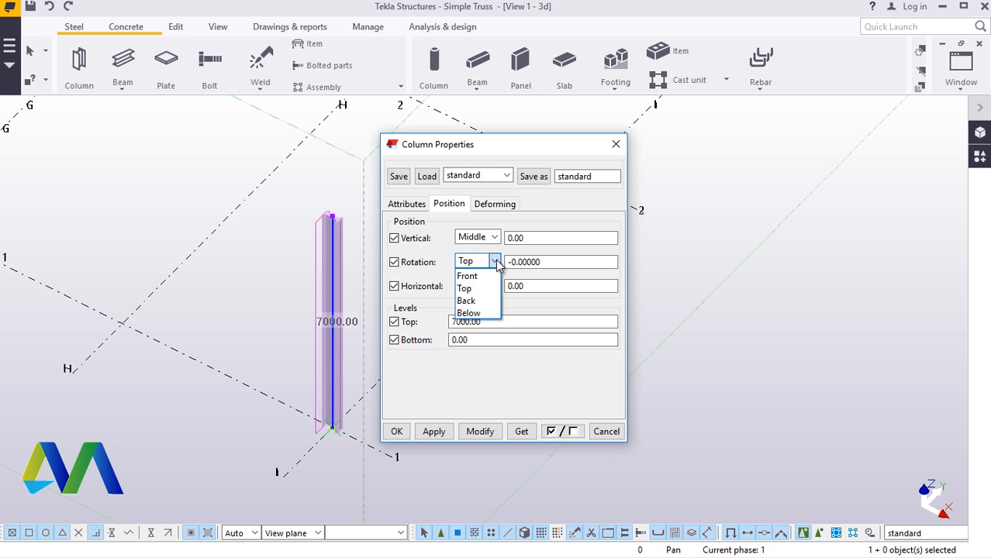
pyautogui.click(466, 301)
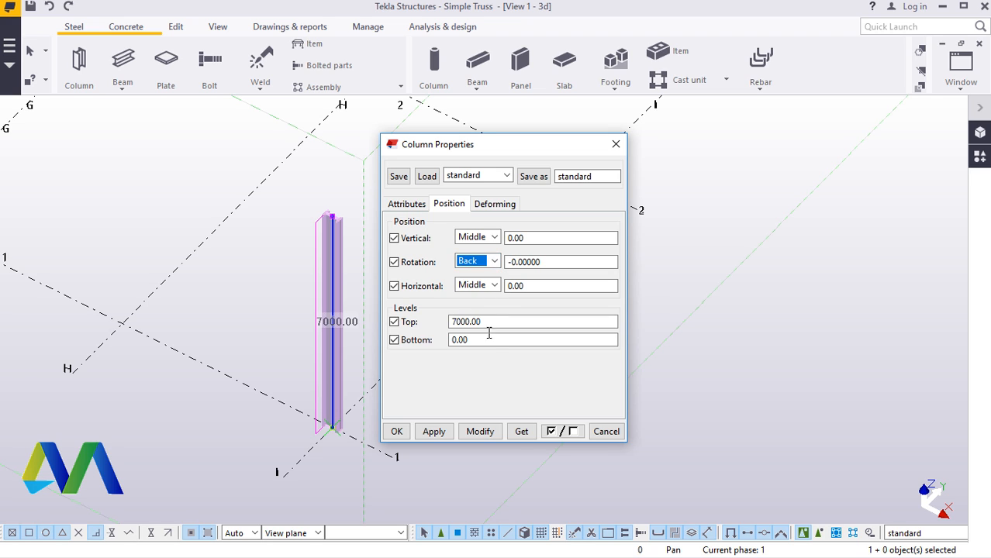
pyautogui.click(479, 432)
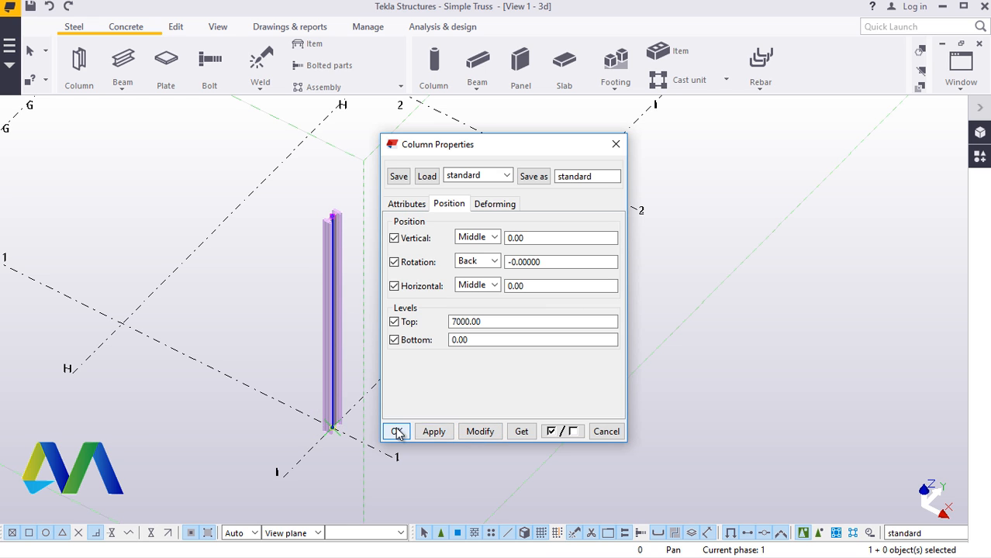
pyautogui.click(396, 432)
# Step: Examine the rotated column's top and base and its orientation relative to grid lines 1 and I
pyautogui.scroll(3, 343, 216)
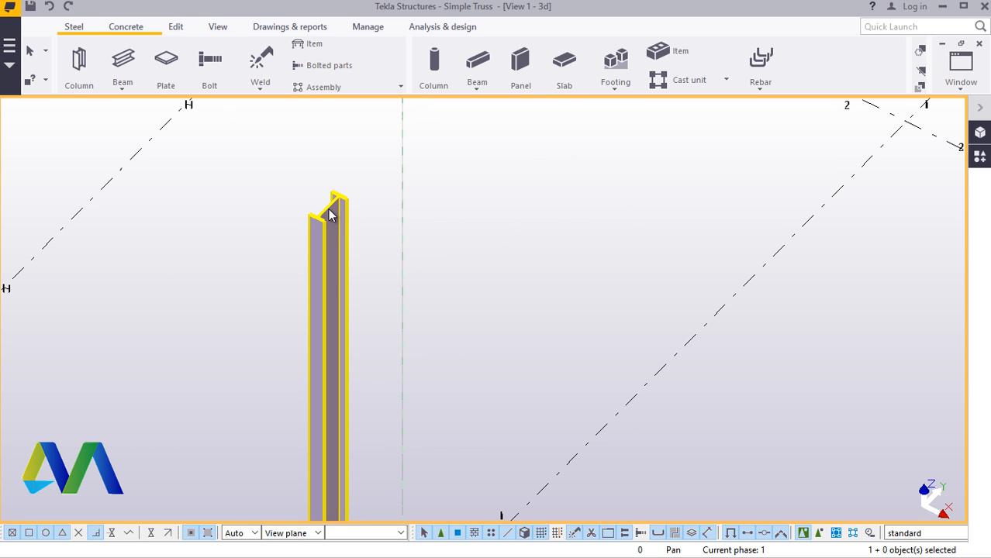
pyautogui.scroll(4, 331, 212)
pyautogui.scroll(-5, 332, 304)
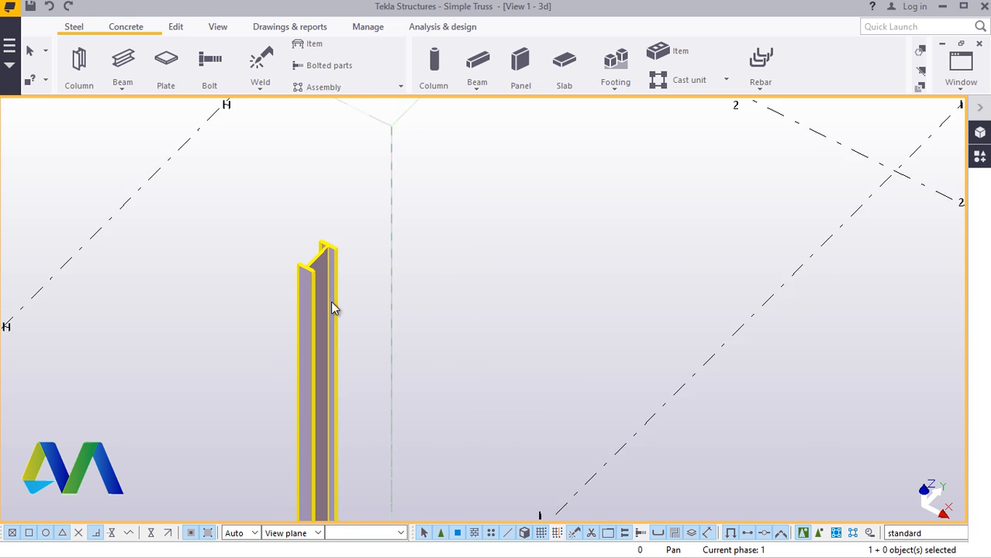
pyautogui.scroll(4, 335, 459)
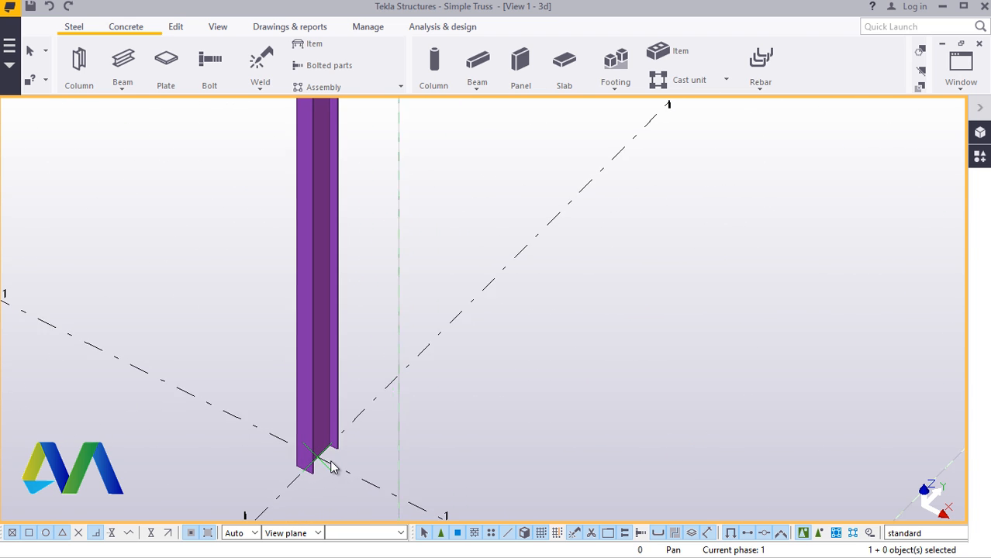
pyautogui.scroll(-4, 325, 462)
pyautogui.scroll(-1, 308, 447)
pyautogui.scroll(2, 321, 438)
pyautogui.scroll(-3, 380, 416)
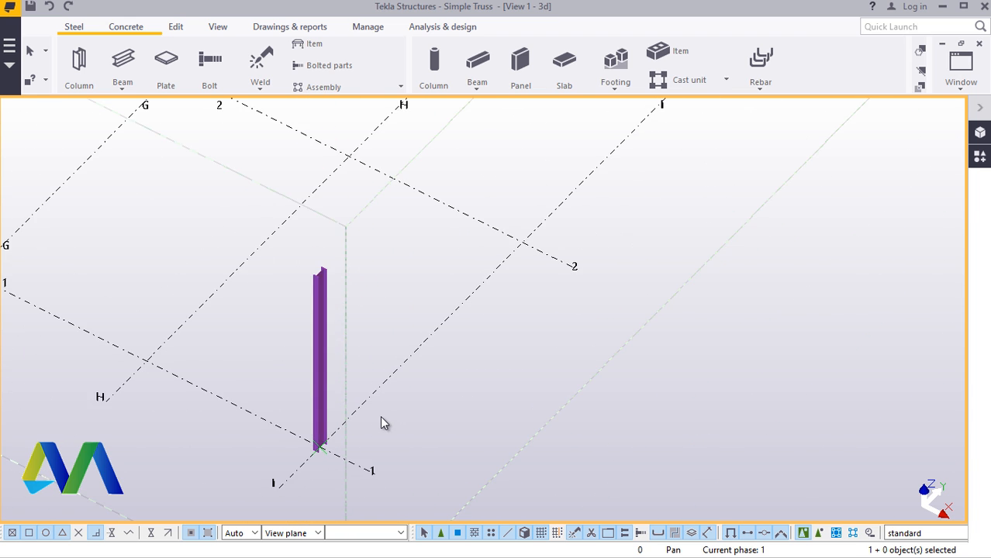
pyautogui.scroll(4, 337, 291)
pyautogui.scroll(-2, 351, 324)
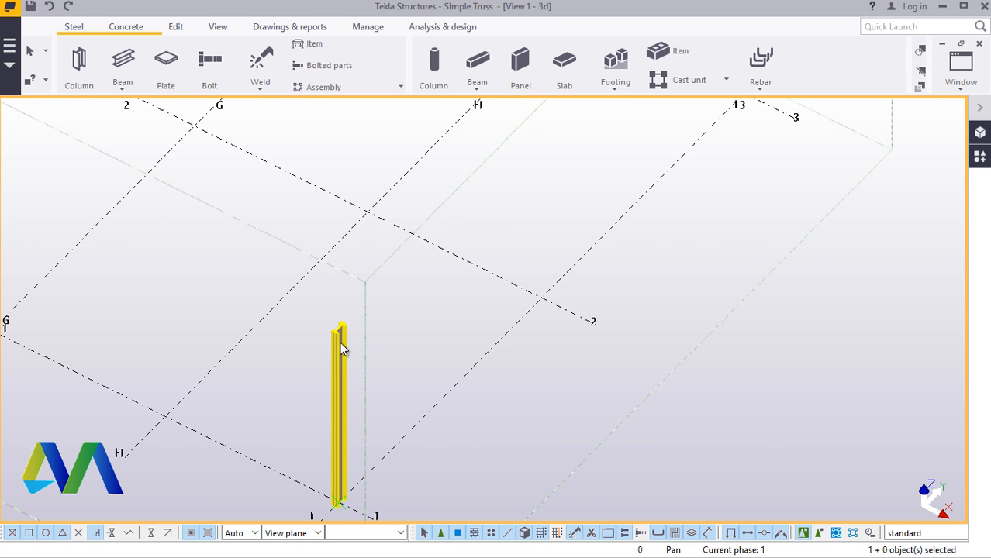
# Step: Copy the column from grid 1-I along grid line I to grid 3-I and end the copy command
pyautogui.click(343, 347)
pyautogui.rightClick(409, 316)
pyautogui.click(446, 250)
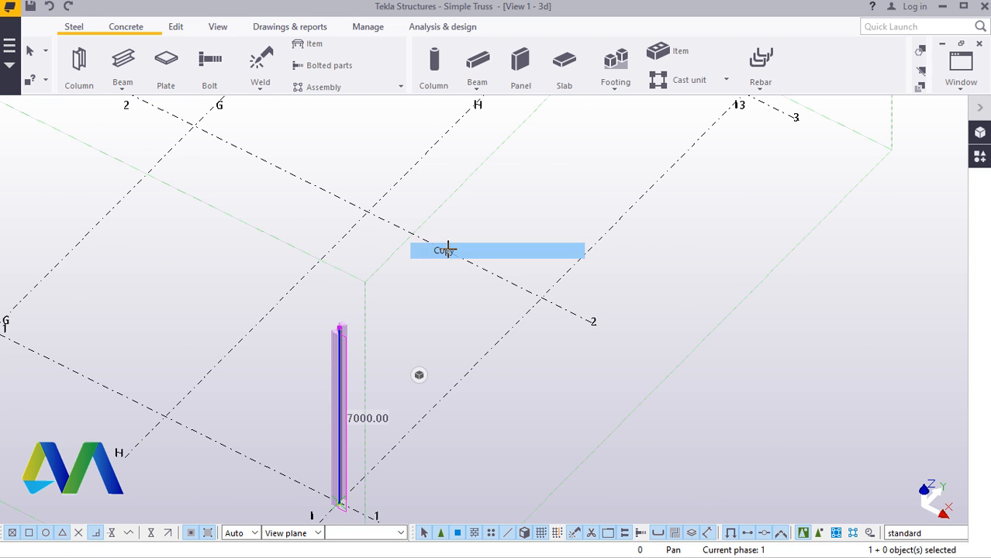
pyautogui.scroll(-1, 442, 260)
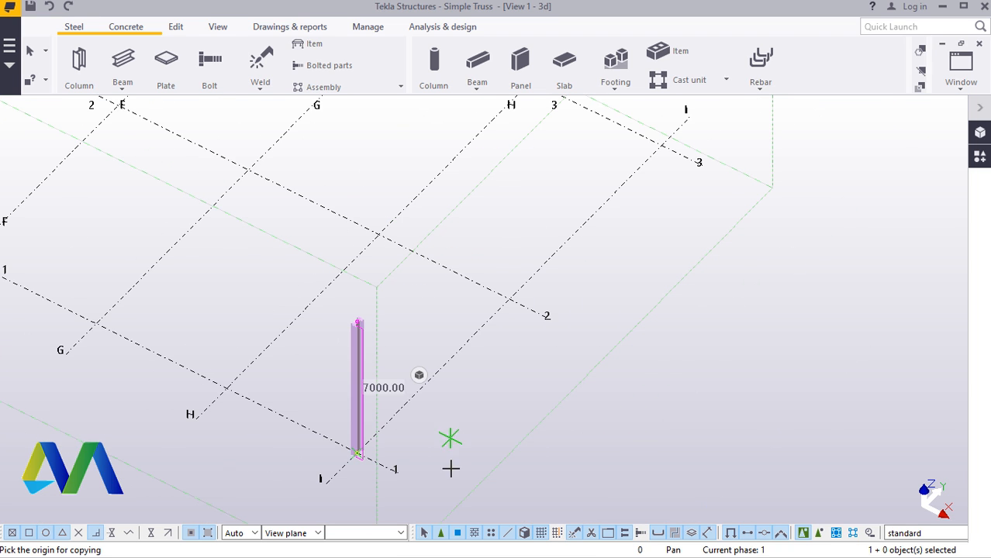
pyautogui.click(399, 472)
pyautogui.scroll(-3, 388, 469)
pyautogui.click(603, 261)
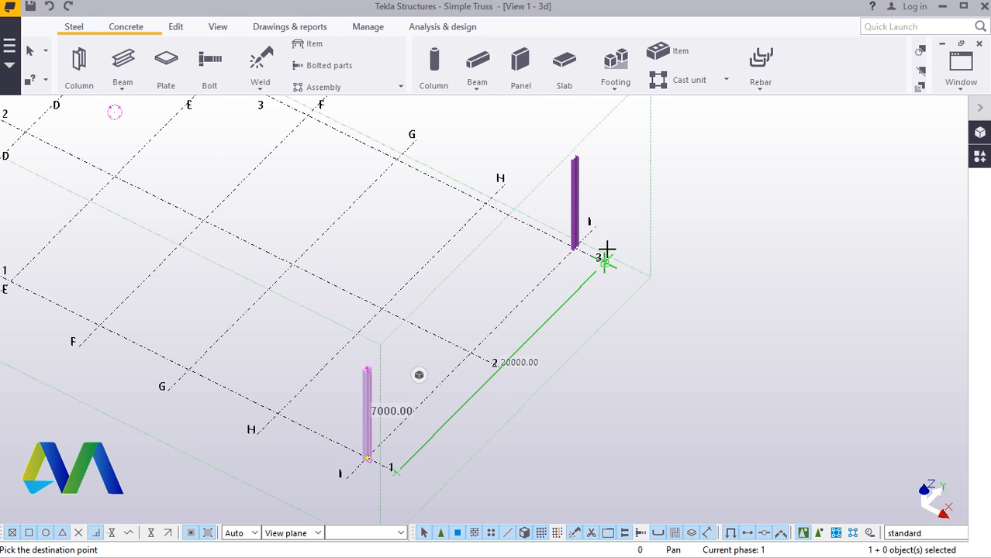
pyautogui.rightClick(633, 172)
pyautogui.click(673, 189)
# Step: Search the applications and components catalog for CAP, with the top of the column at grid 1-I in view
pyautogui.scroll(10, 345, 403)
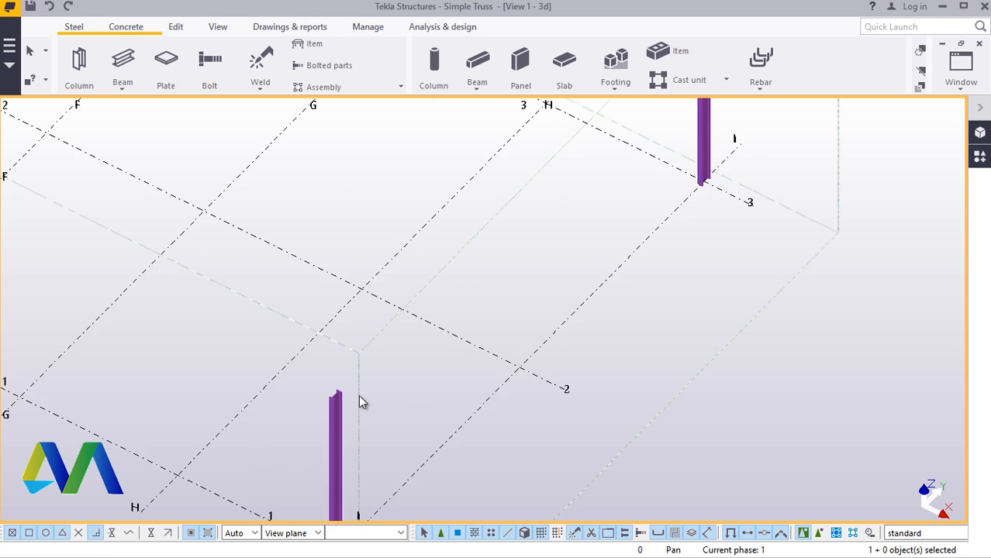
pyautogui.scroll(3, 335, 417)
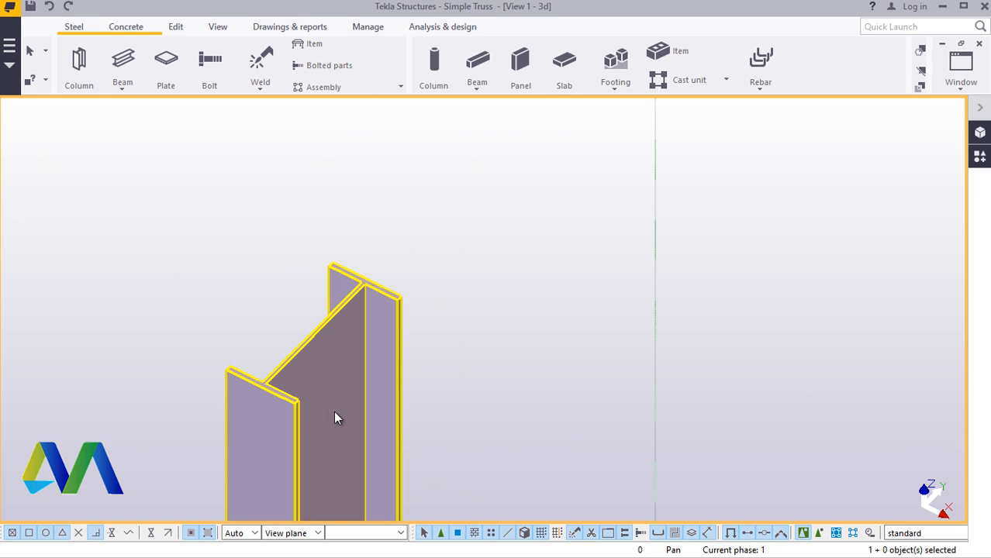
pyautogui.click(982, 159)
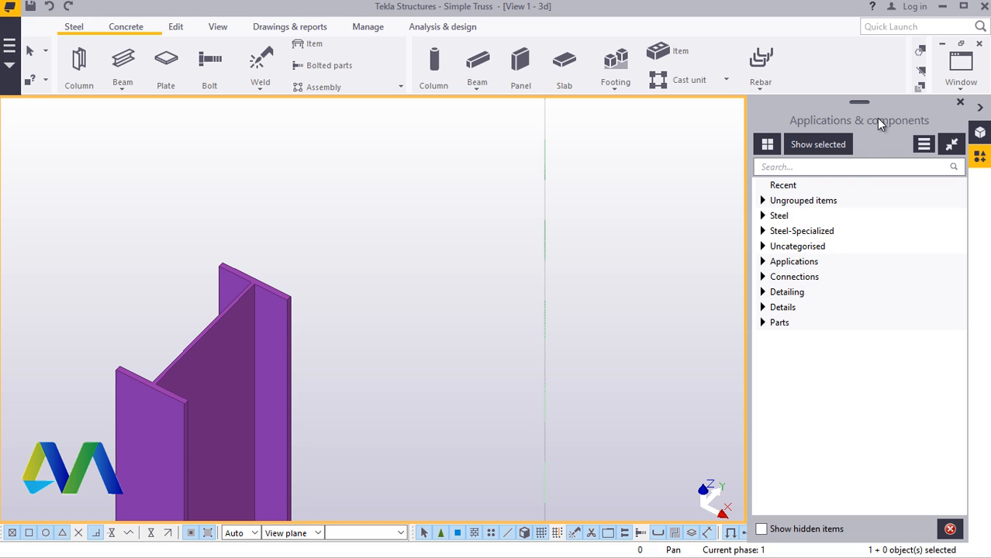
pyautogui.click(791, 165)
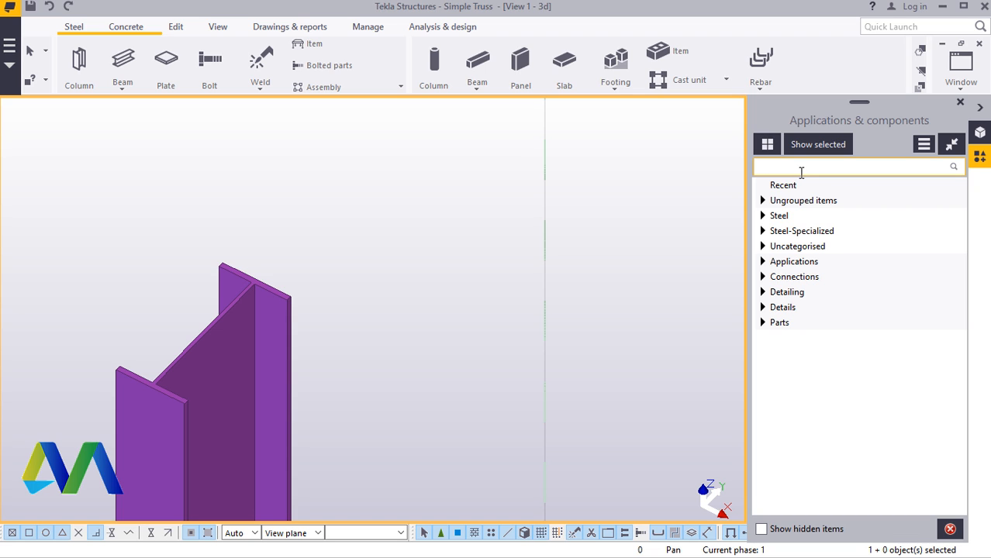
pyautogui.write('cAP')
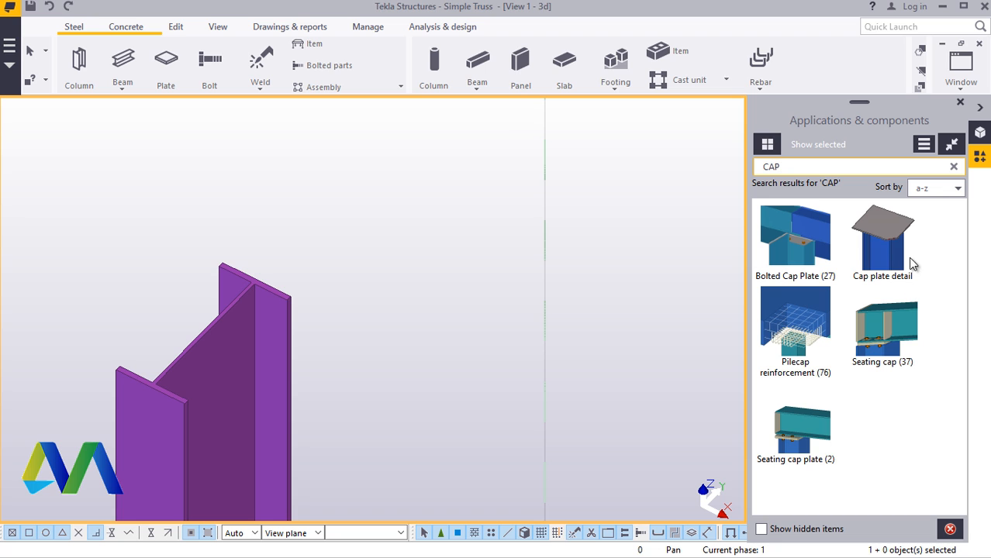
# Step: Add the Cap plate detail to the top of the column at grid 1-I and close the component catalog
pyautogui.click(890, 232)
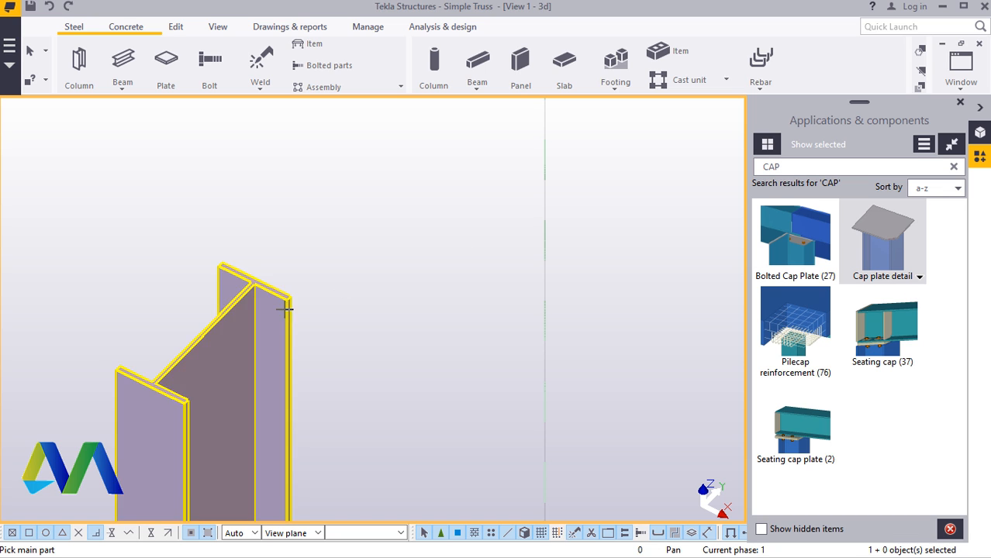
pyautogui.scroll(-3, 370, 266)
pyautogui.scroll(2, 309, 324)
pyautogui.scroll(4, 295, 329)
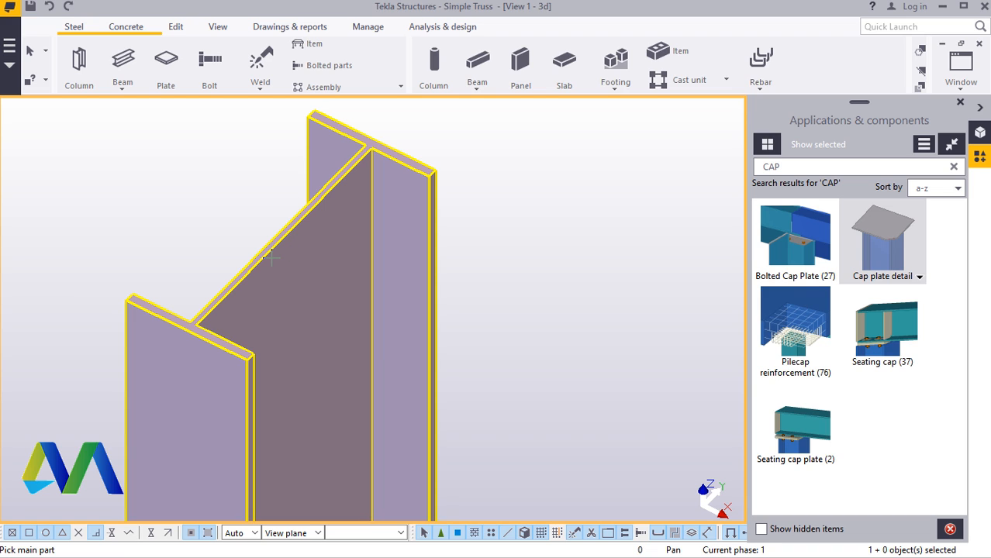
pyautogui.click(269, 256)
pyautogui.click(280, 235)
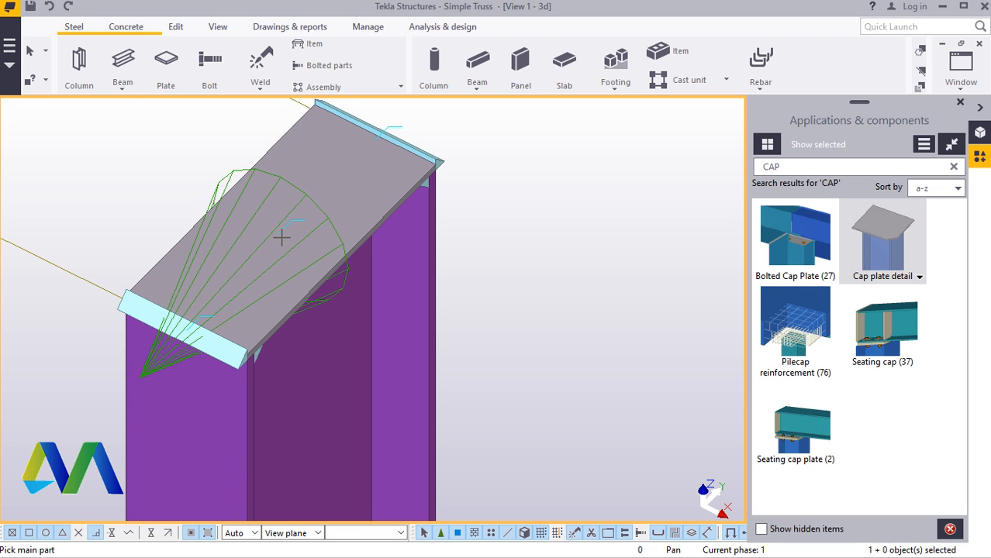
pyautogui.rightClick(512, 196)
pyautogui.click(533, 202)
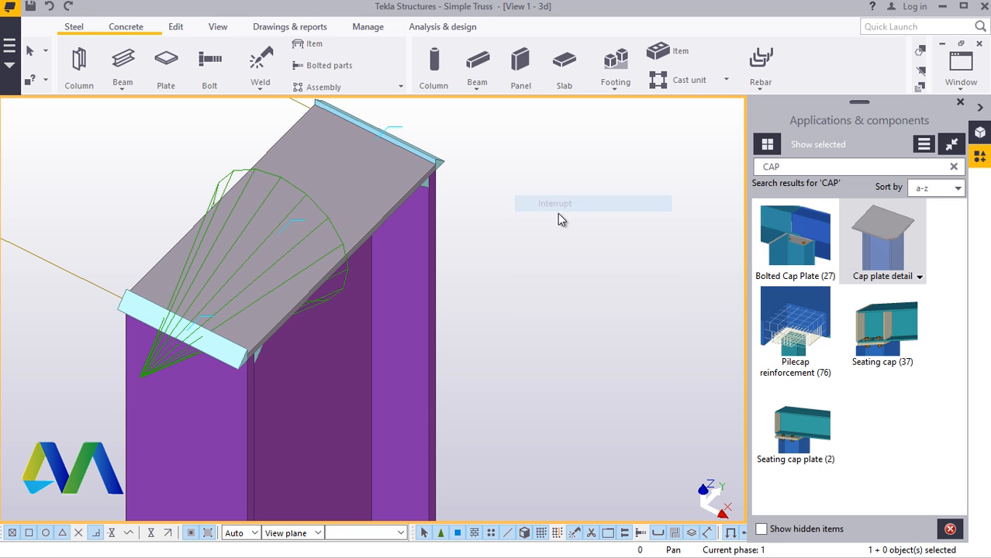
pyautogui.scroll(-1, 290, 374)
pyautogui.scroll(-4, 237, 377)
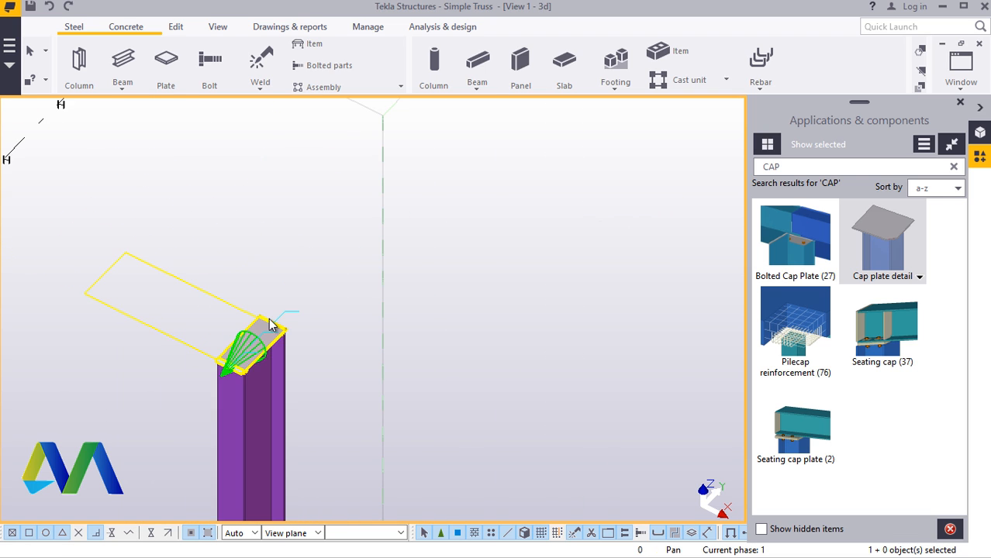
pyautogui.scroll(1, 251, 361)
pyautogui.scroll(-3, 252, 360)
pyautogui.click(960, 101)
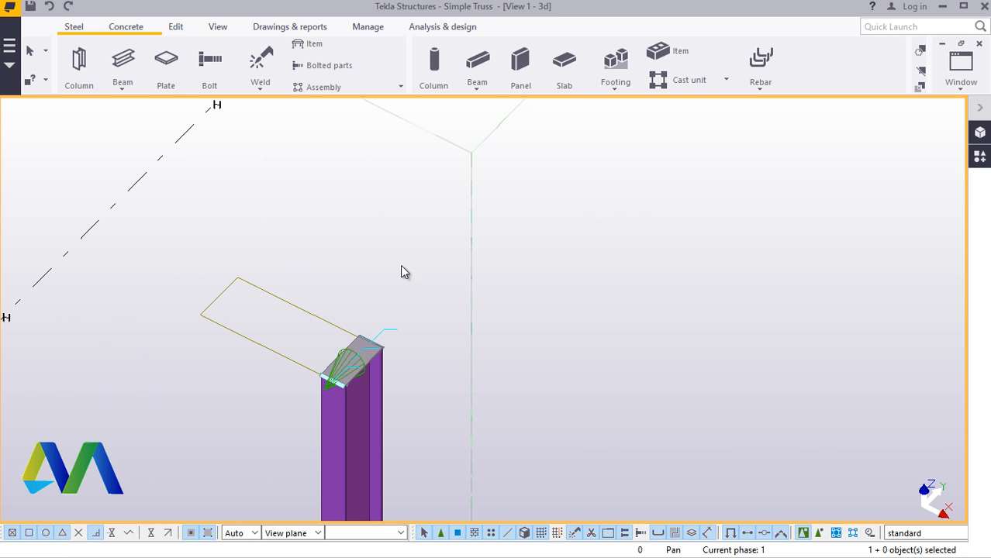
# Step: Examine the cap plate and its welds on the column top up close and from a lower angle
pyautogui.scroll(2, 337, 389)
pyautogui.scroll(6, 337, 390)
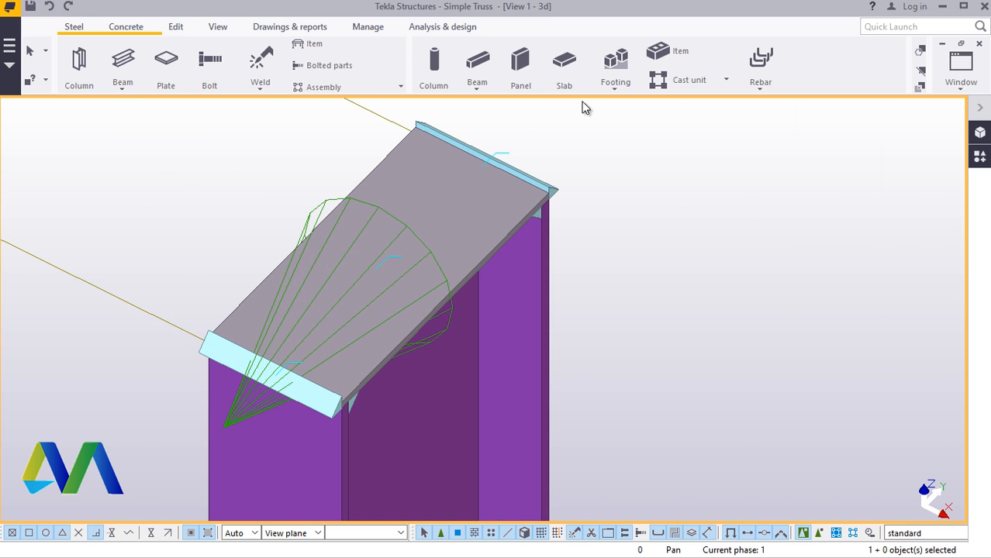
pyautogui.click(218, 27)
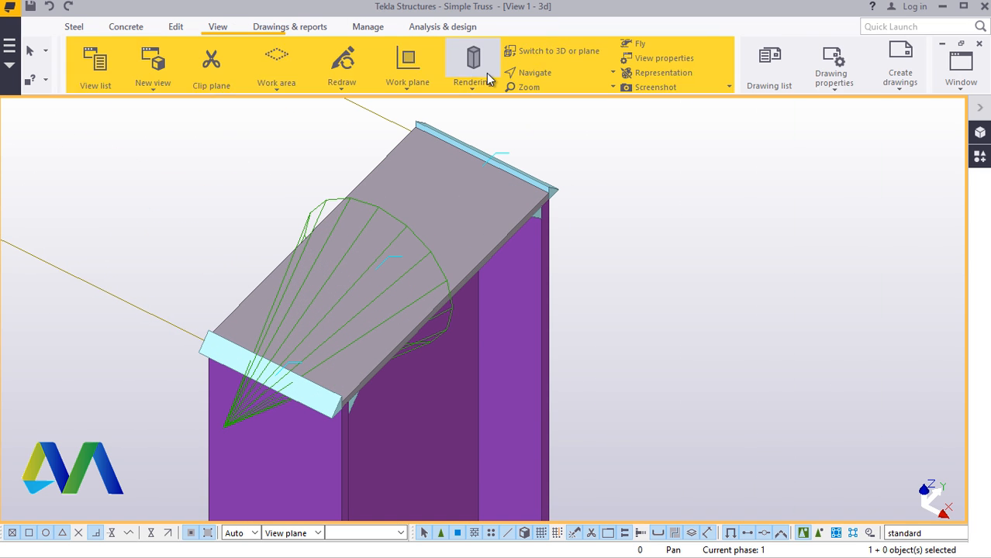
pyautogui.click(531, 72)
pyautogui.click(546, 95)
pyautogui.moveTo(454, 280); pyautogui.dragTo(228, 179)
pyautogui.keyDown('ctrl'); pyautogui.moveTo(228, 178); pyautogui.dragTo(338, 199, button='middle'); pyautogui.keyUp('ctrl')
pyautogui.rightClick(241, 174)
pyautogui.click(273, 186)
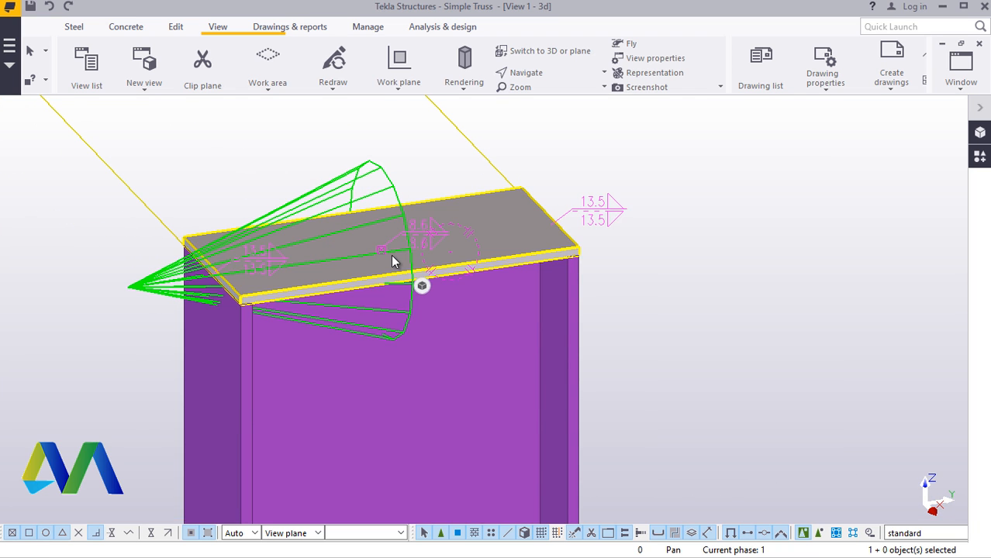
# Step: Set the cap plate's thickness to 20 in the component's part properties
pyautogui.doubleClick(391, 254)
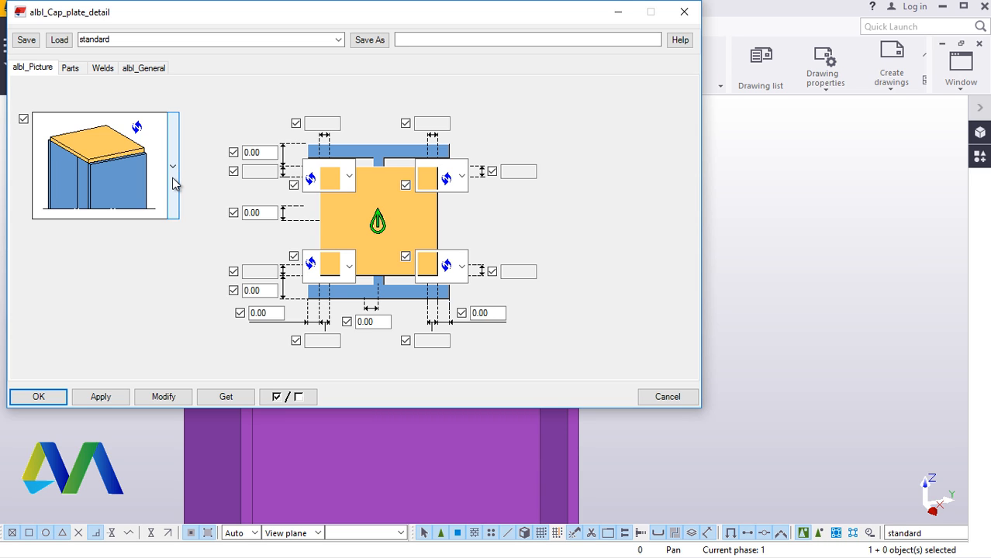
pyautogui.click(71, 69)
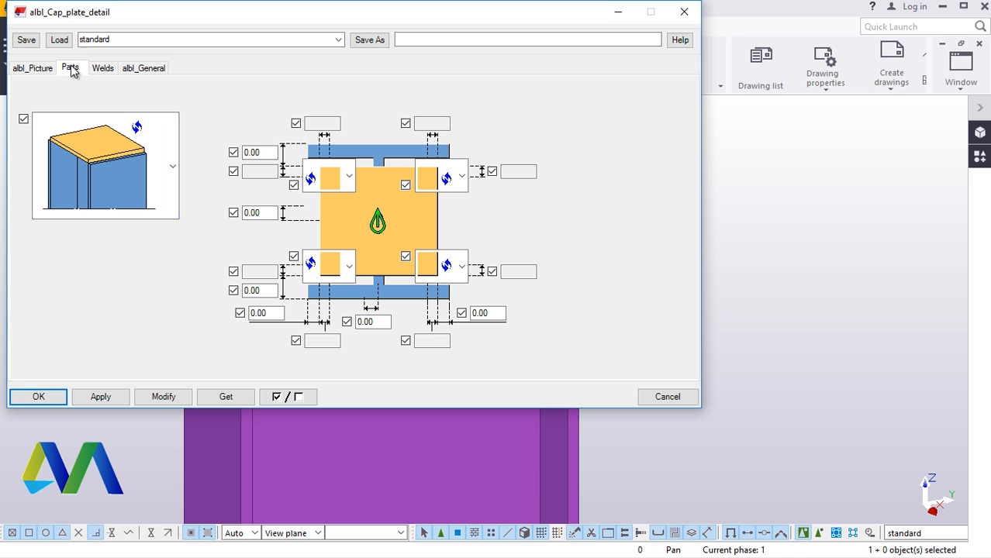
pyautogui.moveTo(117, 105); pyautogui.dragTo(81, 111)
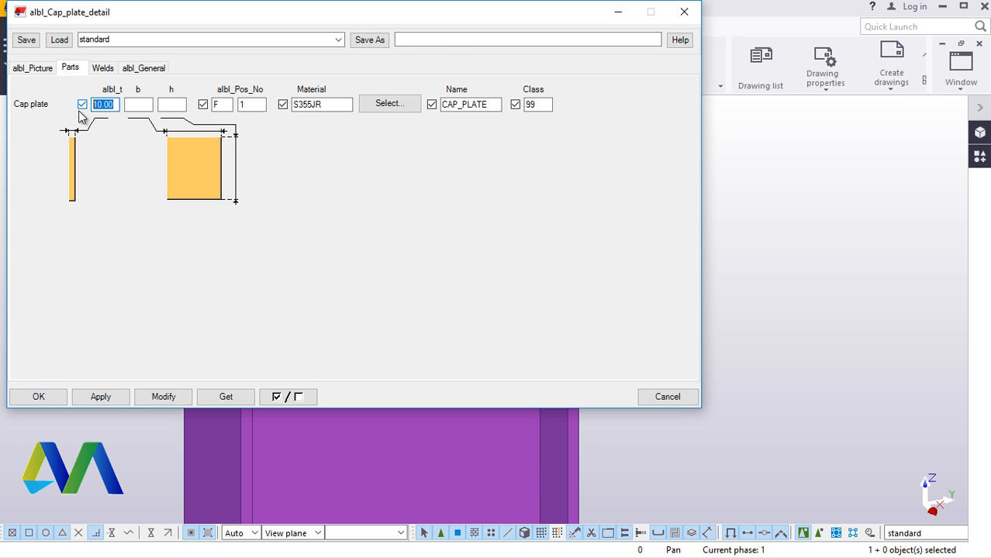
pyautogui.write('20')
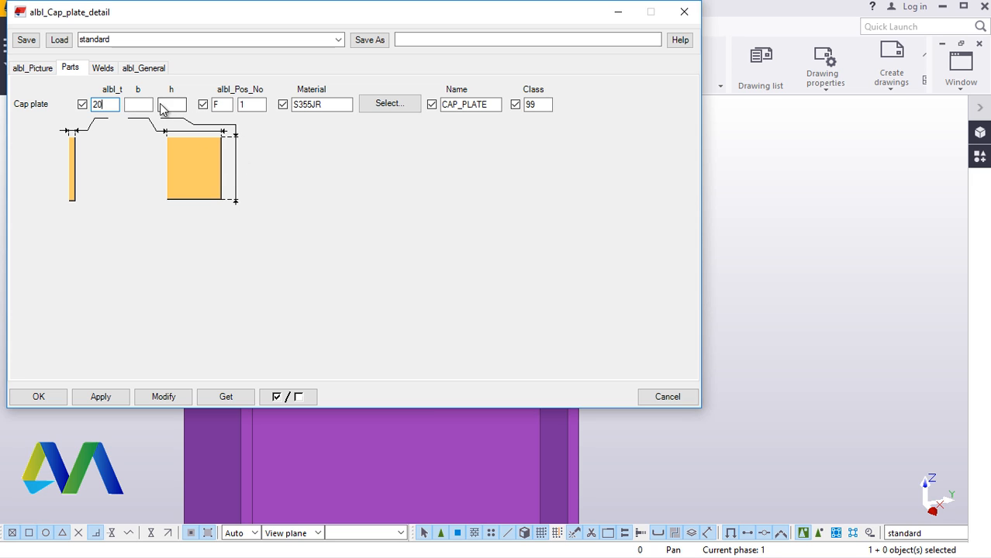
# Step: Set the cap plate's width b to 420 and modify the detail with the new thickness and width
pyautogui.click(140, 105)
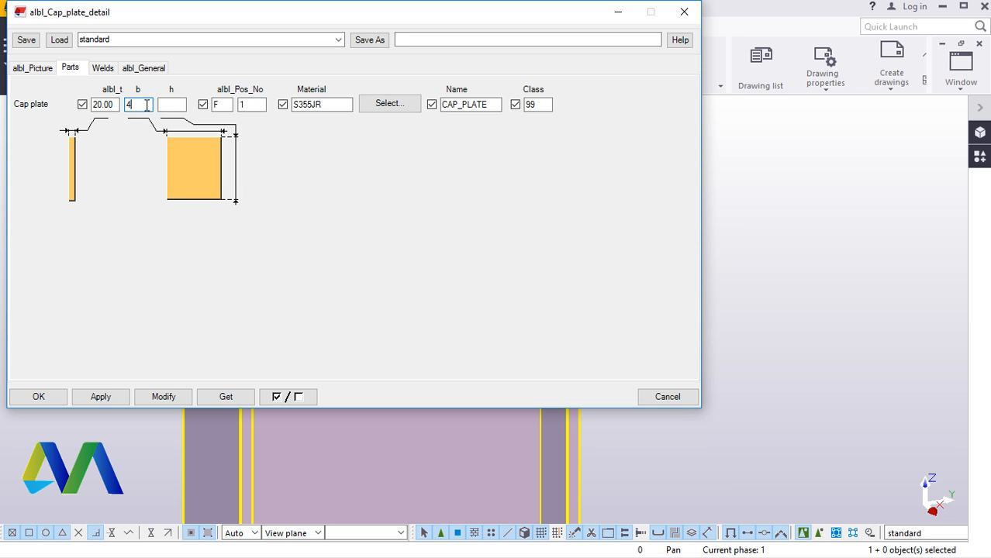
pyautogui.write('20')
pyautogui.moveTo(275, 19); pyautogui.dragTo(641, 67)
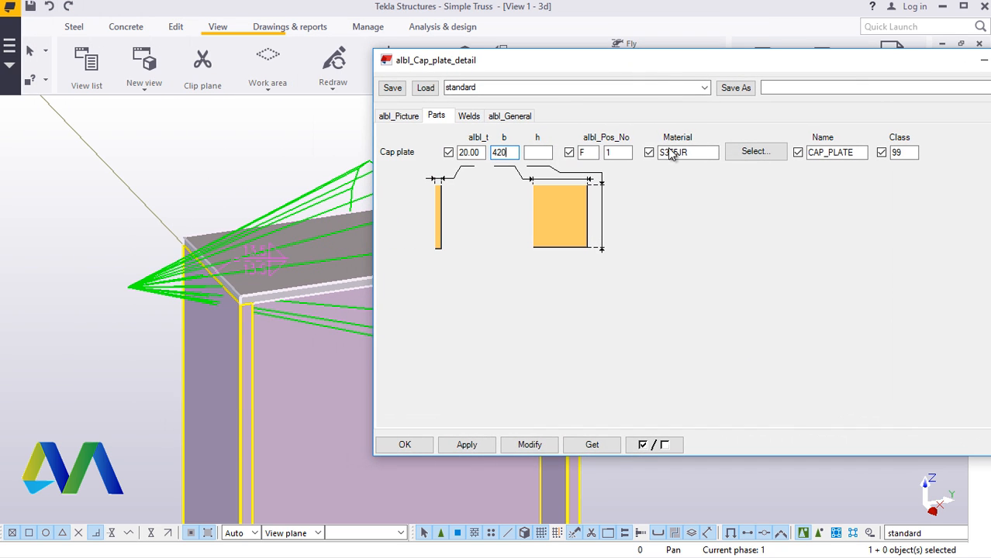
pyautogui.click(530, 447)
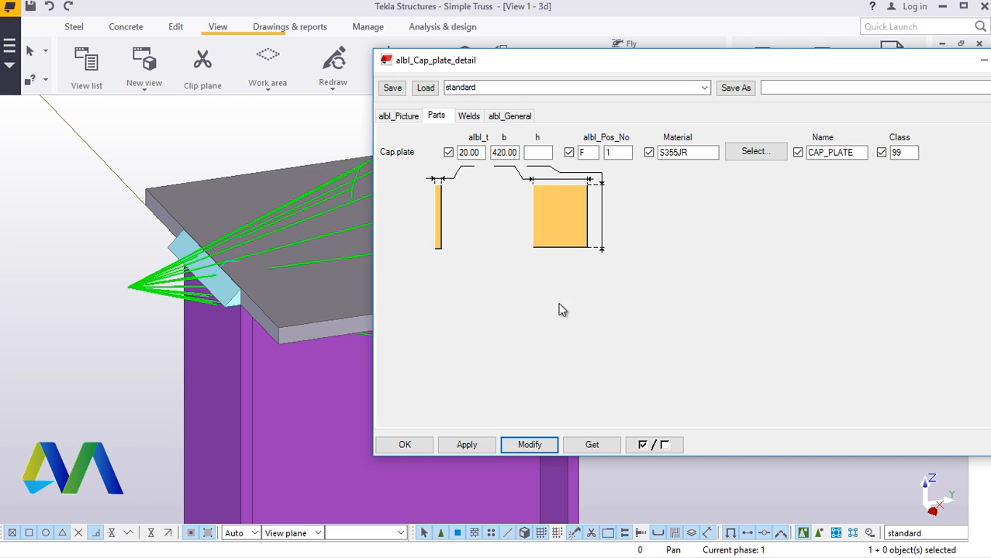
# Step: Set the cap plate's height h to 420 and width b to 220, and modify the detail with these values
pyautogui.click(517, 152)
pyautogui.click(543, 152)
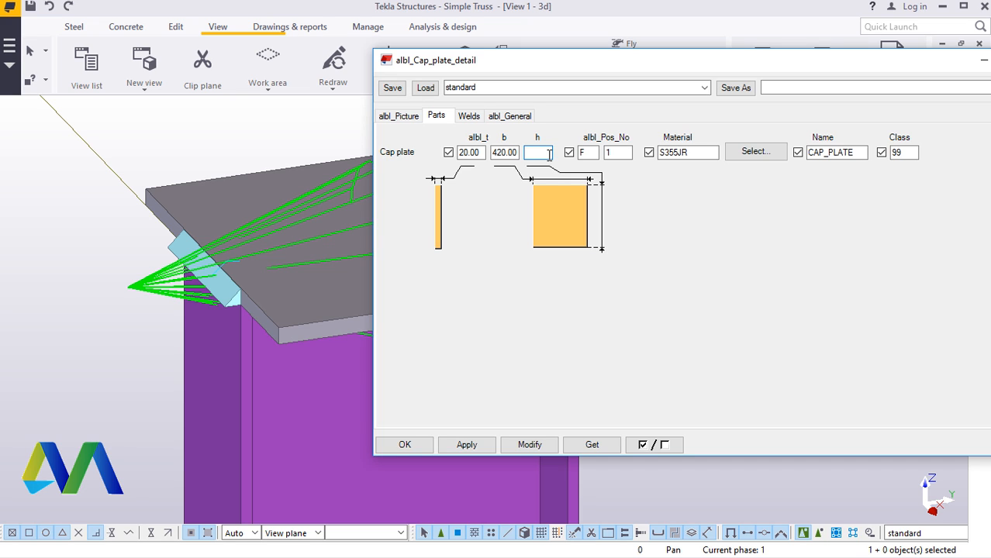
pyautogui.write('420')
pyautogui.doubleClick(505, 152)
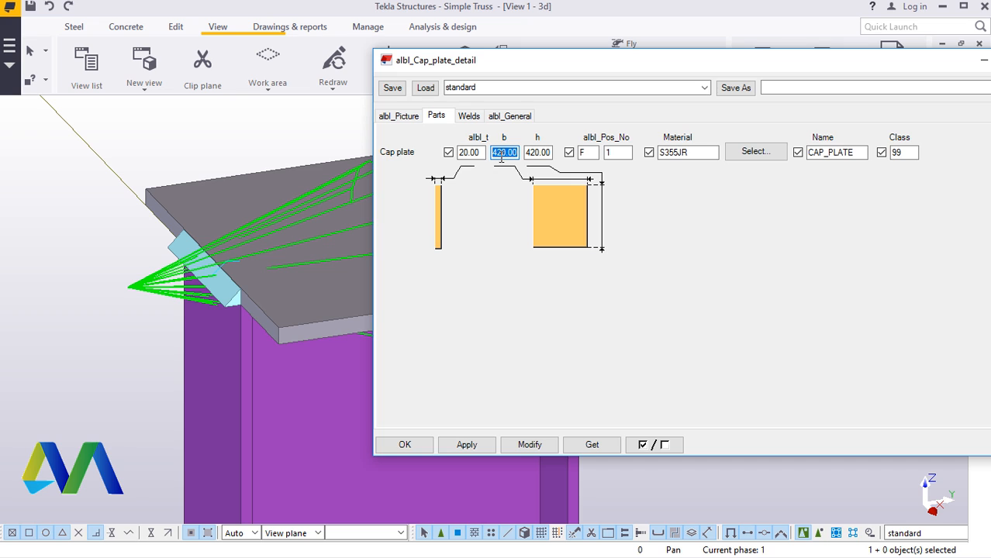
pyautogui.write('220')
pyautogui.click(540, 444)
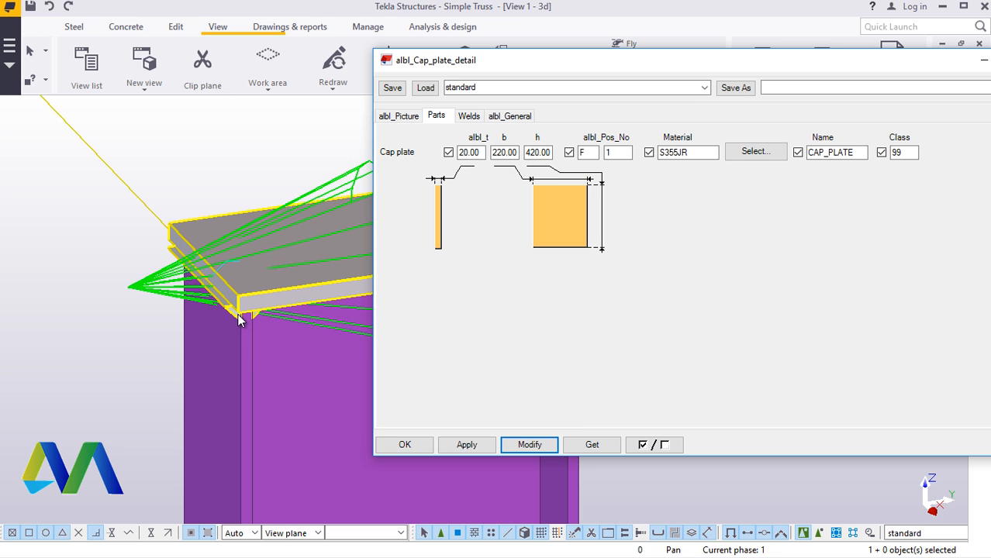
# Step: Set the cap plate's height h to 450, modify the detail and close its properties
pyautogui.scroll(5, 238, 318)
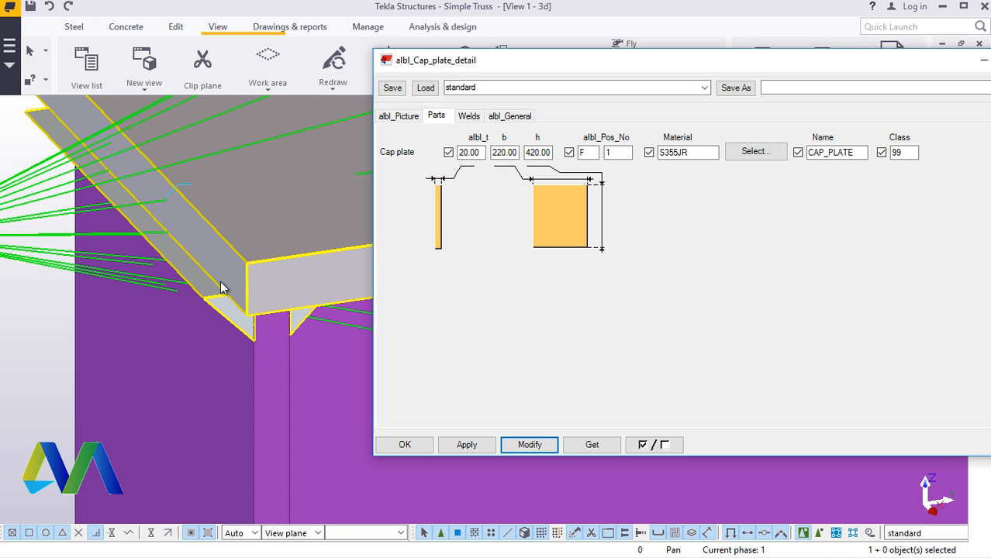
pyautogui.scroll(-3, 254, 303)
pyautogui.scroll(3, 239, 327)
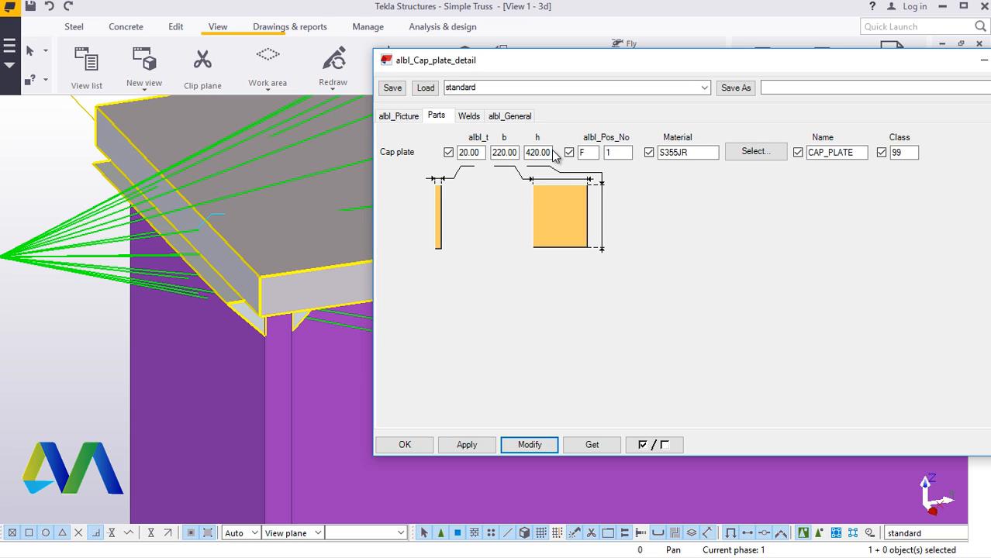
pyautogui.moveTo(552, 152); pyautogui.dragTo(541, 152)
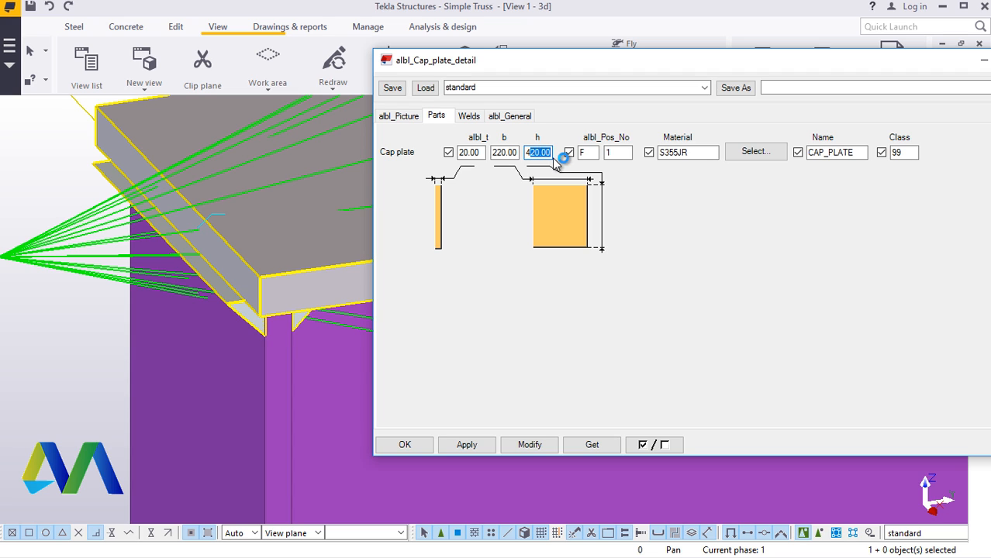
pyautogui.write('50')
pyautogui.click(525, 445)
pyautogui.click(404, 444)
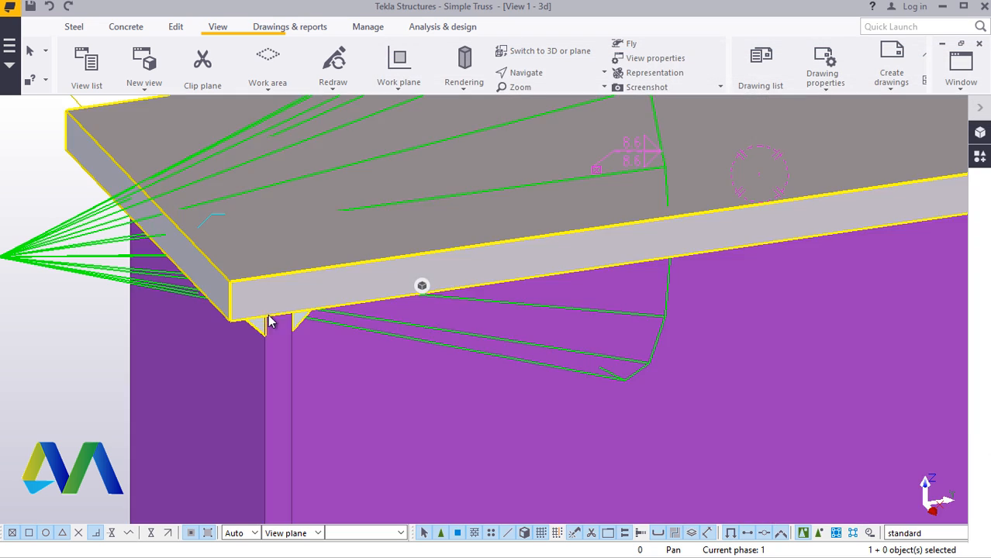
# Step: Examine the cap plate's overhang and welds at the column's other flange, from above and from below
pyautogui.scroll(-4, 252, 320)
pyautogui.scroll(4, 593, 276)
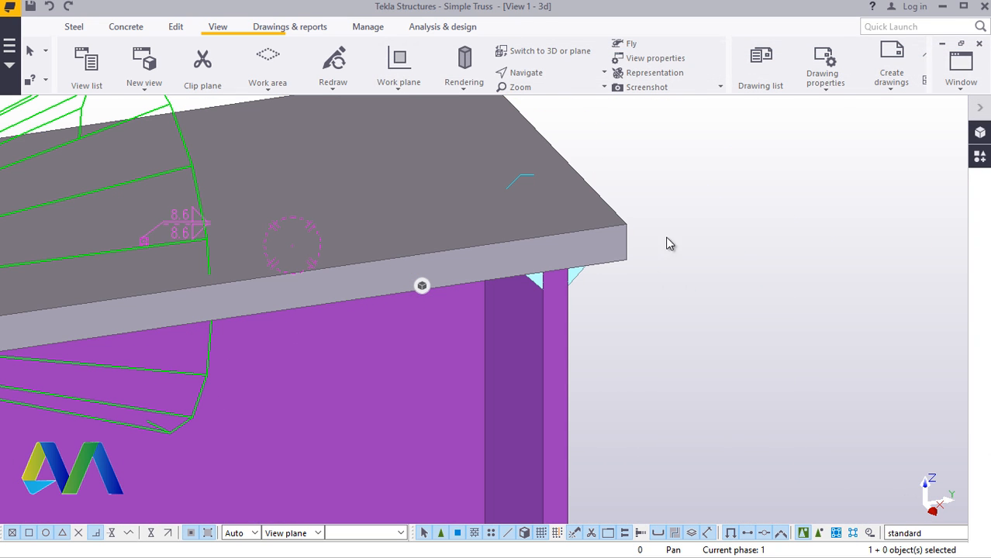
pyautogui.click(541, 74)
pyautogui.click(556, 122)
pyautogui.keyDown('ctrl'); pyautogui.moveTo(571, 290); pyautogui.dragTo(431, 139, button='middle'); pyautogui.keyUp('ctrl')
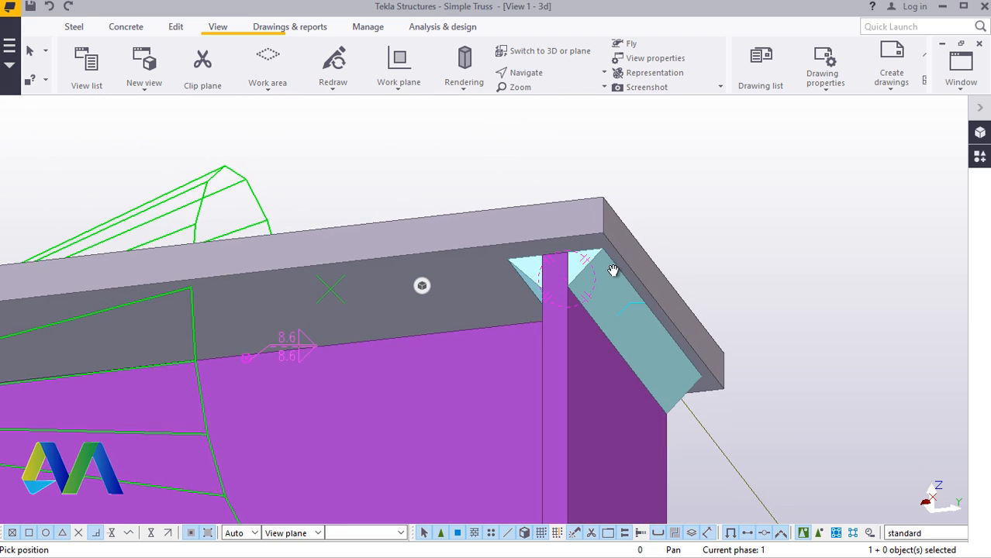
pyautogui.scroll(2, 601, 279)
pyautogui.keyDown('ctrl'); pyautogui.moveTo(600, 279); pyautogui.dragTo(673, 310, button='middle'); pyautogui.keyUp('ctrl')
pyautogui.rightClick(400, 225)
pyautogui.click(436, 232)
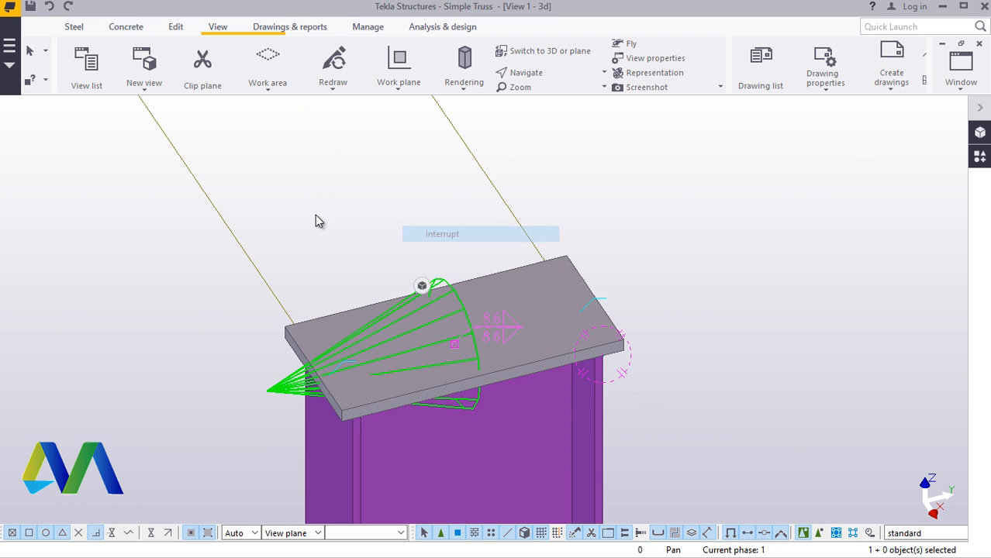
# Step: Redraw the 3D view to clear the temporary graphics around the capped column
pyautogui.scroll(-3, 316, 213)
pyautogui.scroll(-3, 279, 217)
pyautogui.rightClick(555, 153)
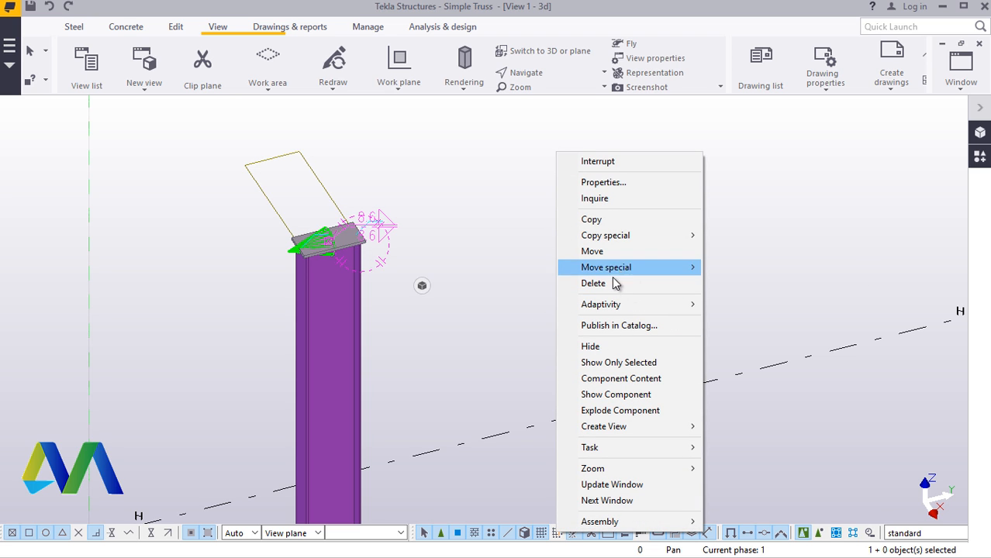
pyautogui.click(497, 147)
pyautogui.rightClick(497, 146)
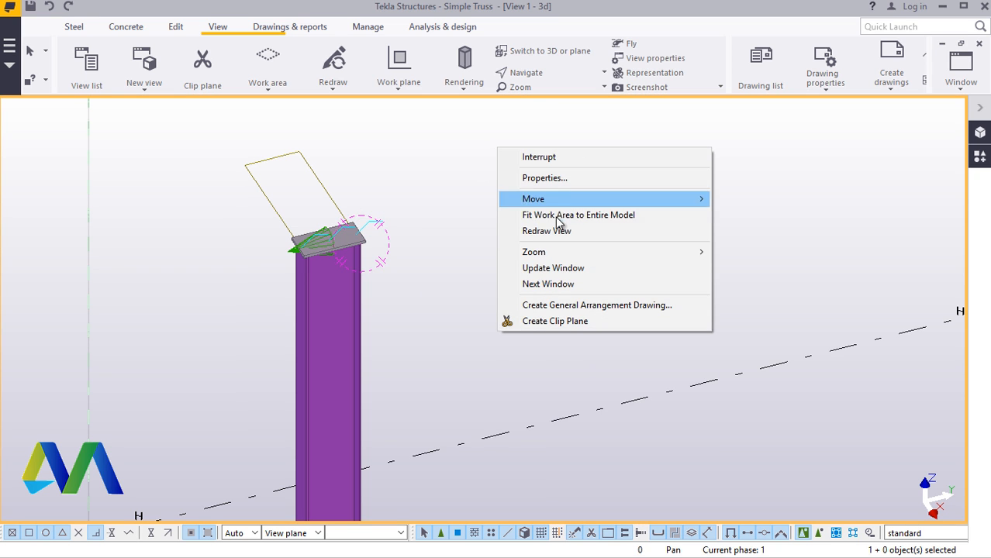
pyautogui.click(541, 230)
# Step: Delete the column at grid 3-I, keeping the capped column at grid 1-I
pyautogui.scroll(-3, 295, 254)
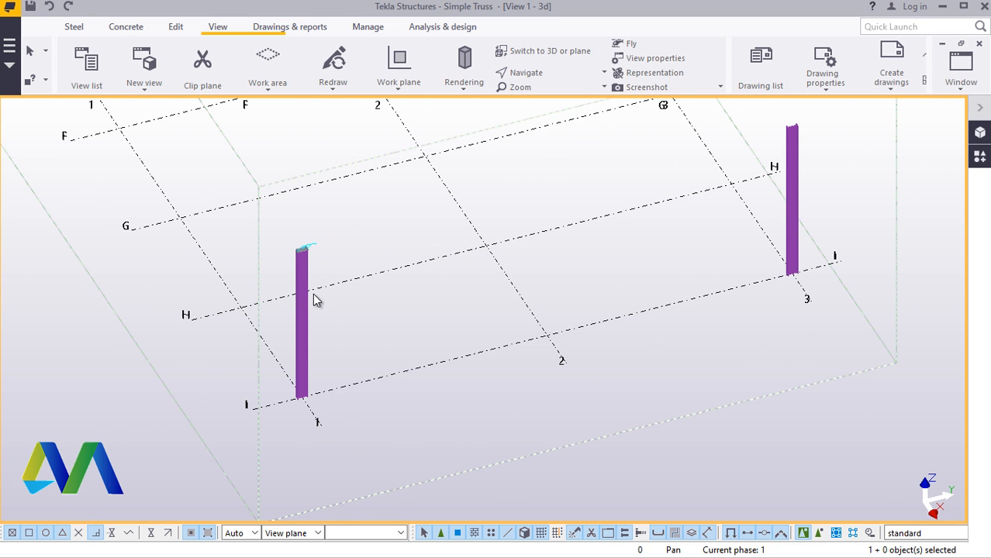
pyautogui.scroll(6, 313, 339)
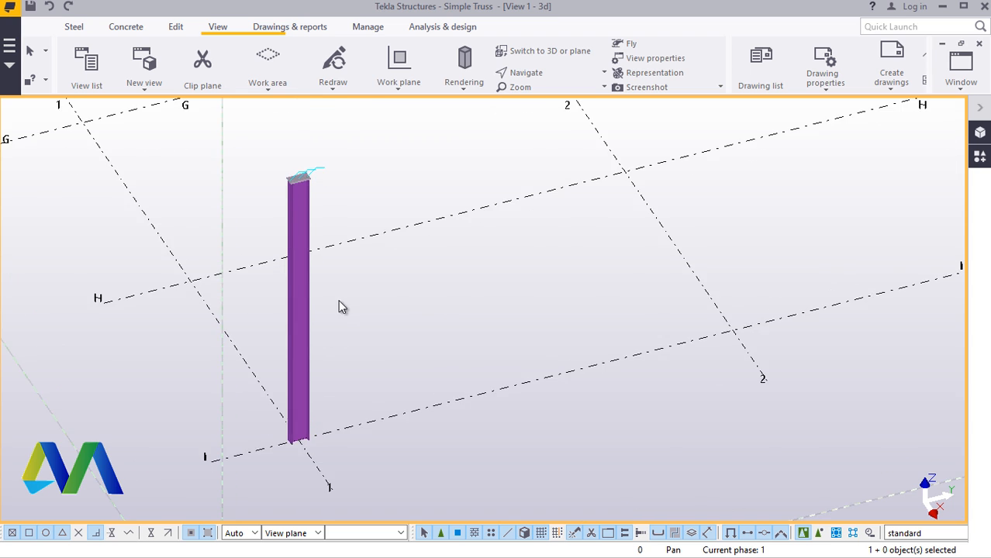
pyautogui.scroll(-6, 338, 299)
pyautogui.scroll(3, 823, 143)
pyautogui.scroll(-1, 850, 209)
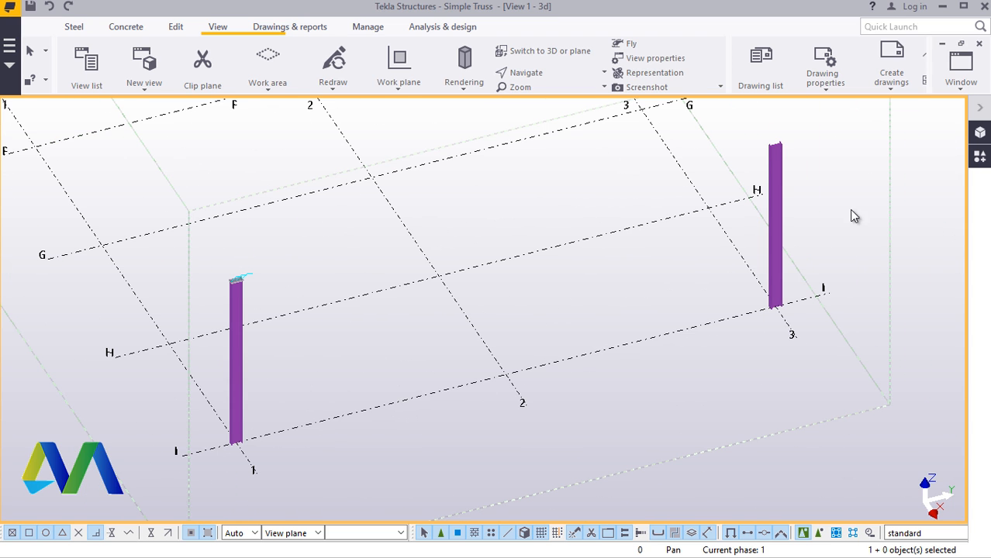
pyautogui.click(776, 159)
pyautogui.rightClick(775, 155)
pyautogui.click(821, 300)
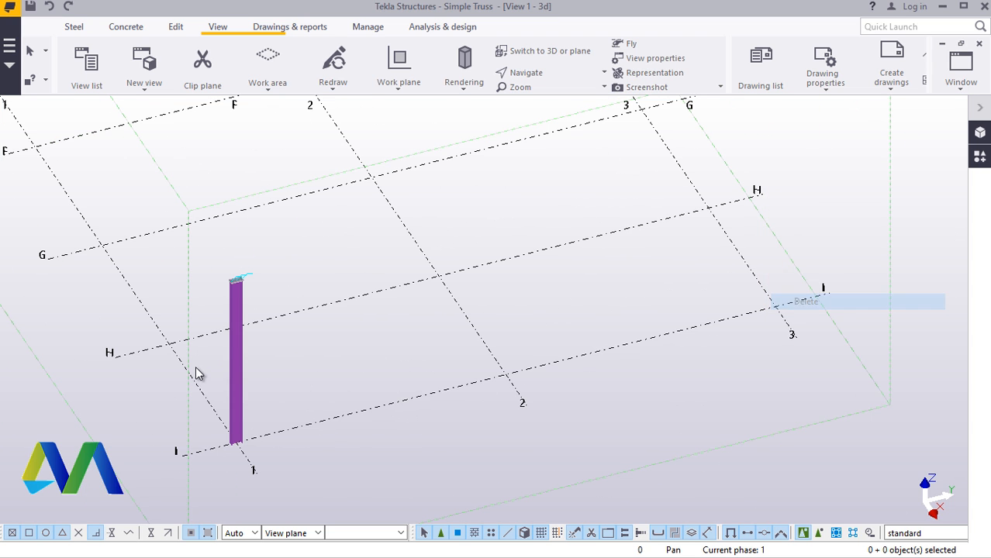
# Step: Examine the foot of the column at grid 1-I up close from a rotated view
pyautogui.scroll(3, 196, 367)
pyautogui.click(514, 73)
pyautogui.click(531, 95)
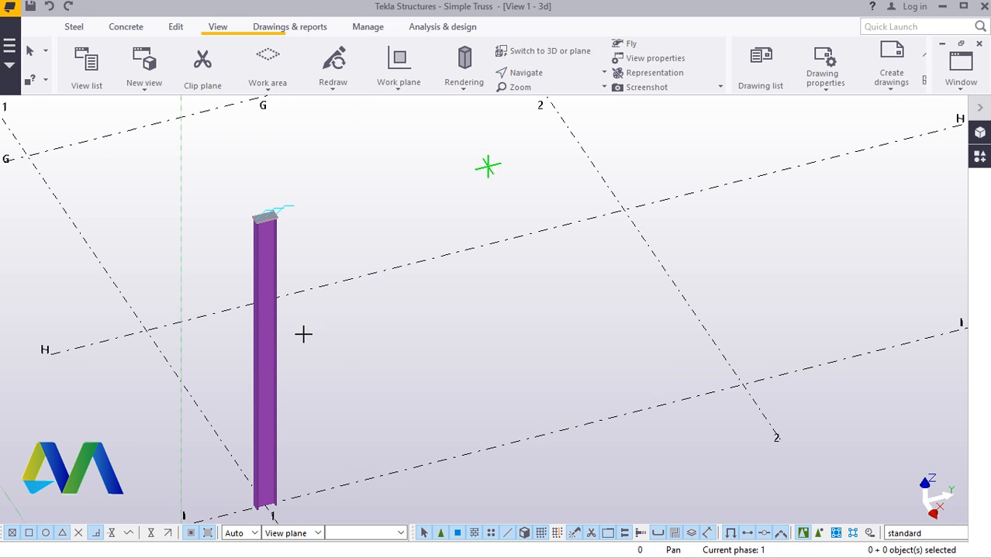
pyautogui.scroll(-3, 283, 476)
pyautogui.scroll(6, 283, 407)
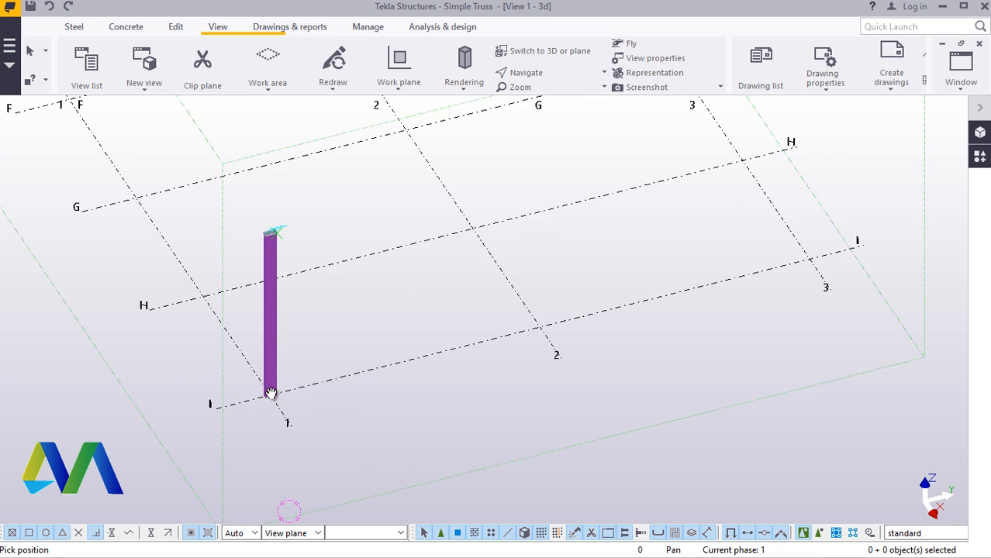
pyautogui.moveTo(292, 387); pyautogui.dragTo(299, 383)
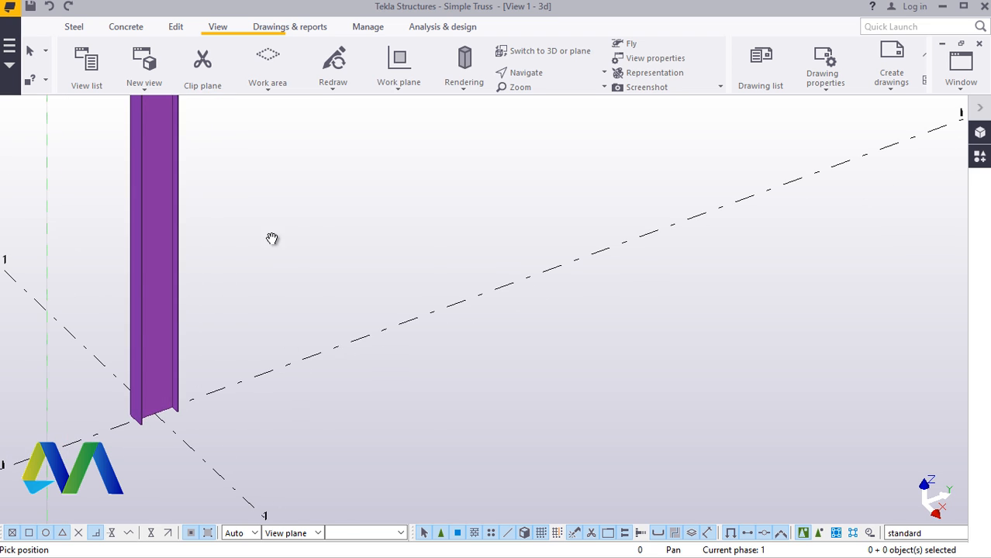
pyautogui.rightClick(271, 239)
pyautogui.click(308, 248)
pyautogui.scroll(3, 130, 427)
pyautogui.scroll(3, 140, 424)
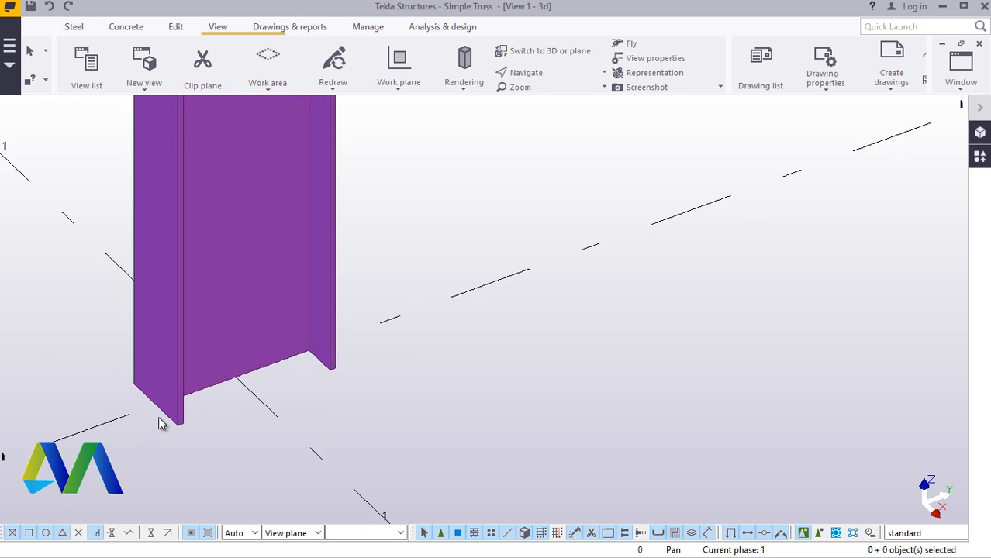
pyautogui.scroll(-4, 172, 417)
# Step: Replace the search term in the component catalog with BASE to look for base plate components
pyautogui.click(979, 156)
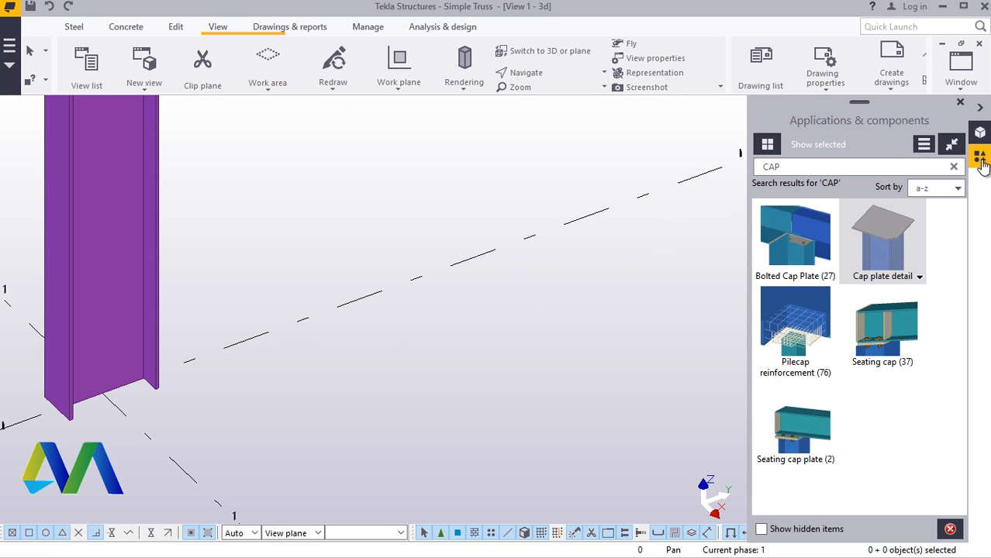
pyautogui.click(792, 165)
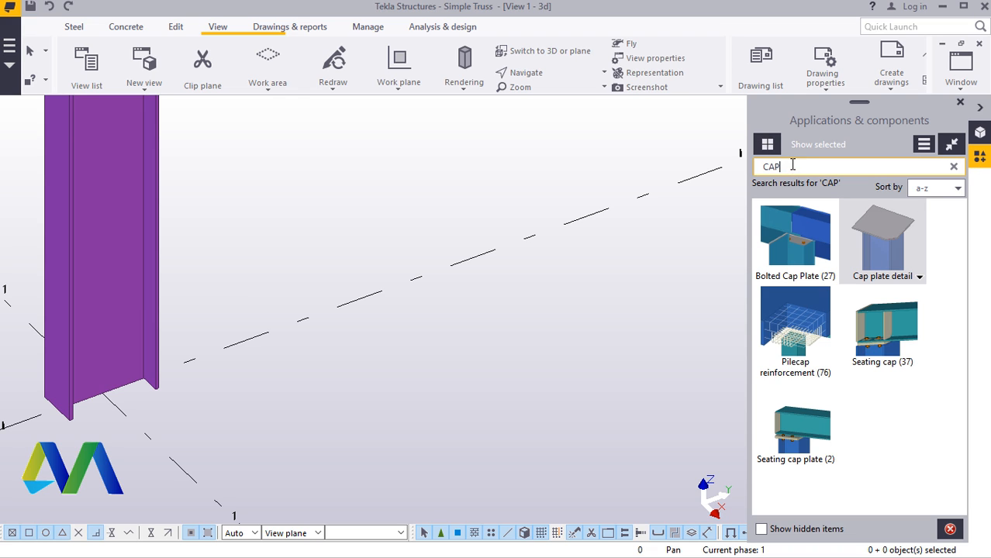
pyautogui.press('BackSpace')
pyautogui.press('BackSpace')
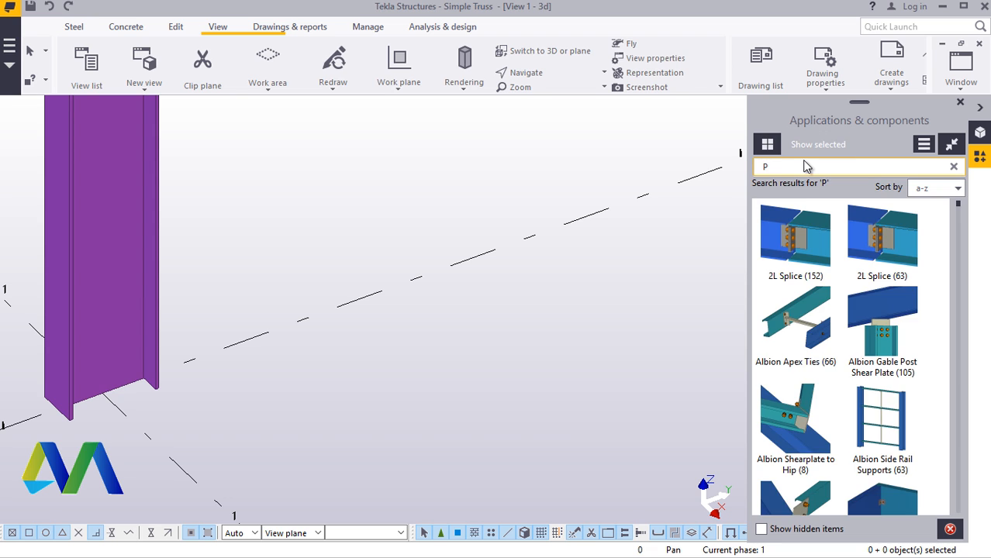
pyautogui.press('BackSpace')
pyautogui.write('BASE')
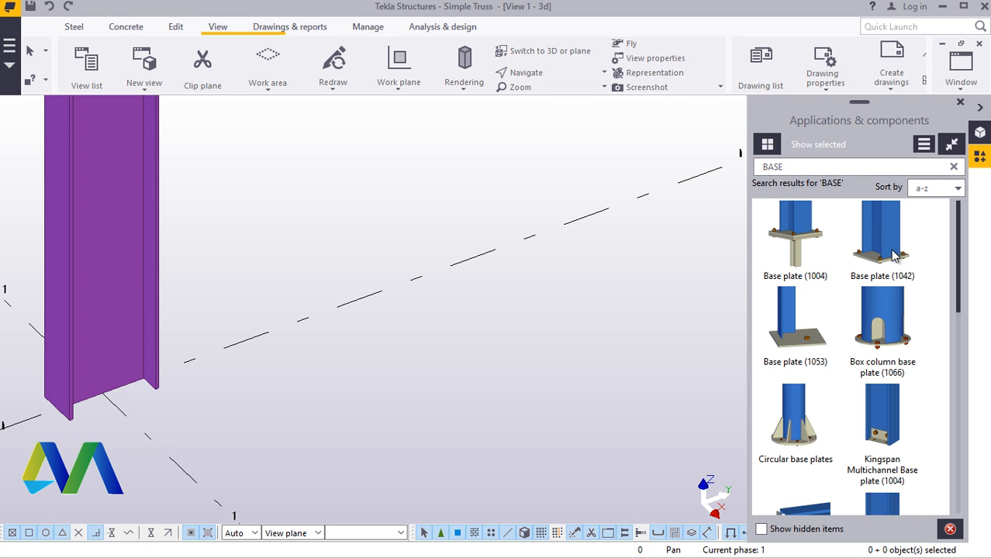
# Step: Add the Base plate (1042) component to the foot of the column at grid 1-I and end the command
pyautogui.click(892, 255)
pyautogui.scroll(1, 85, 399)
pyautogui.click(120, 358)
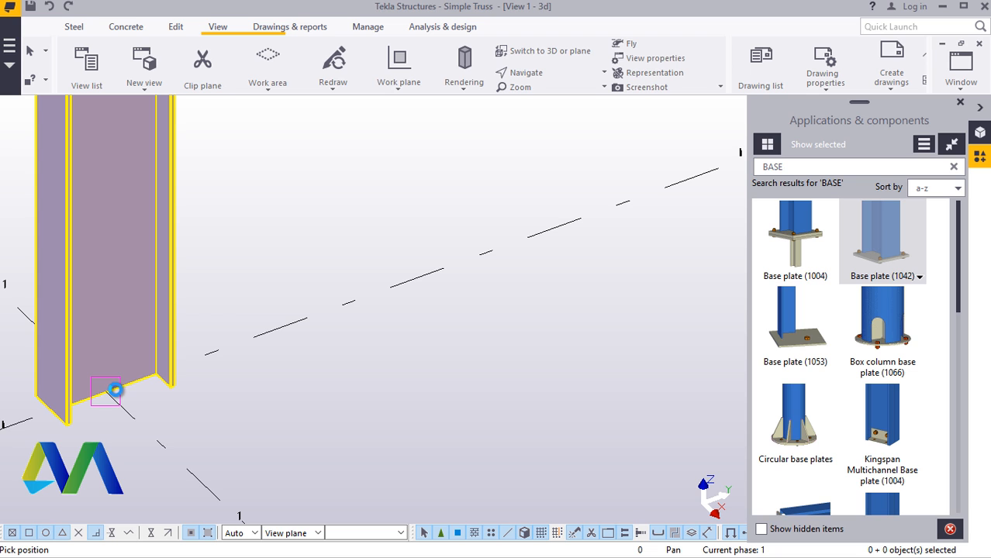
pyautogui.click(115, 389)
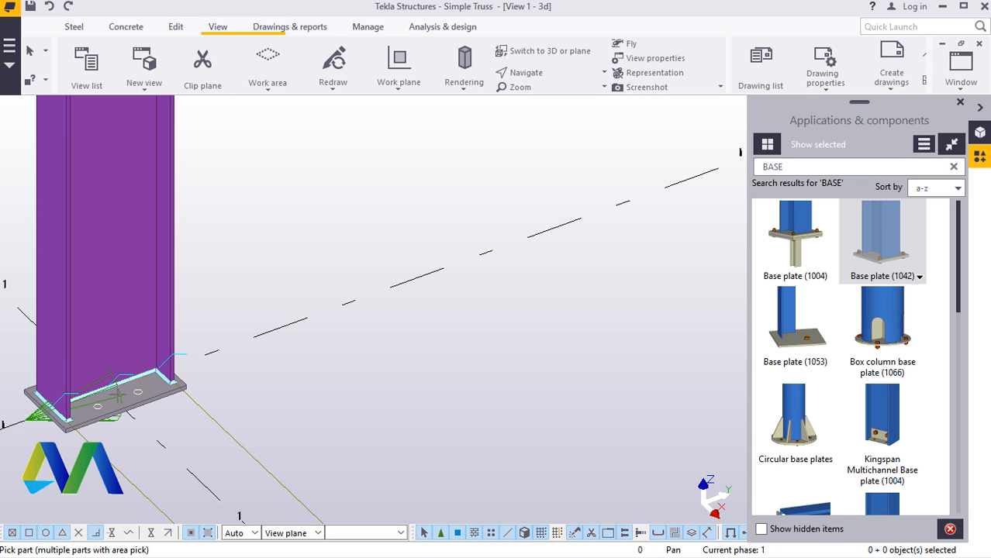
pyautogui.scroll(4, 80, 415)
pyautogui.scroll(-5, 90, 408)
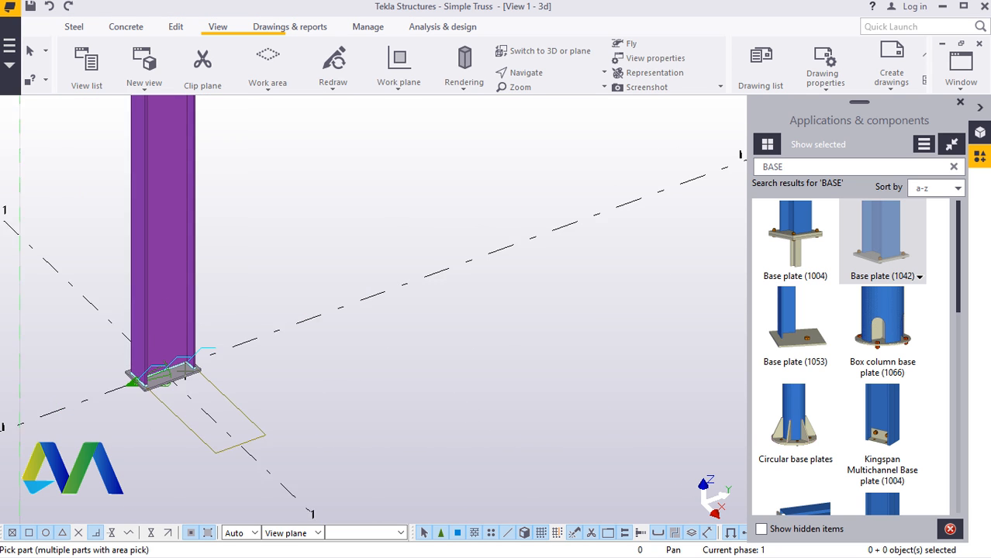
pyautogui.scroll(4, 155, 360)
pyautogui.rightClick(385, 115)
pyautogui.click(385, 114)
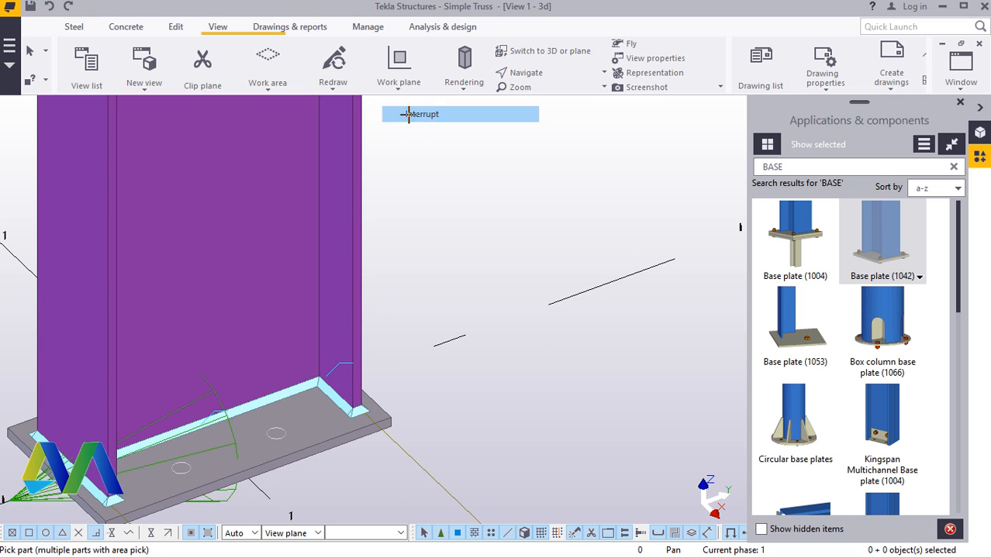
# Step: In the base plate's anchor rod properties, set the grout to 30 with the Above option and modify the component
pyautogui.scroll(-4, 389, 243)
pyautogui.click(293, 345)
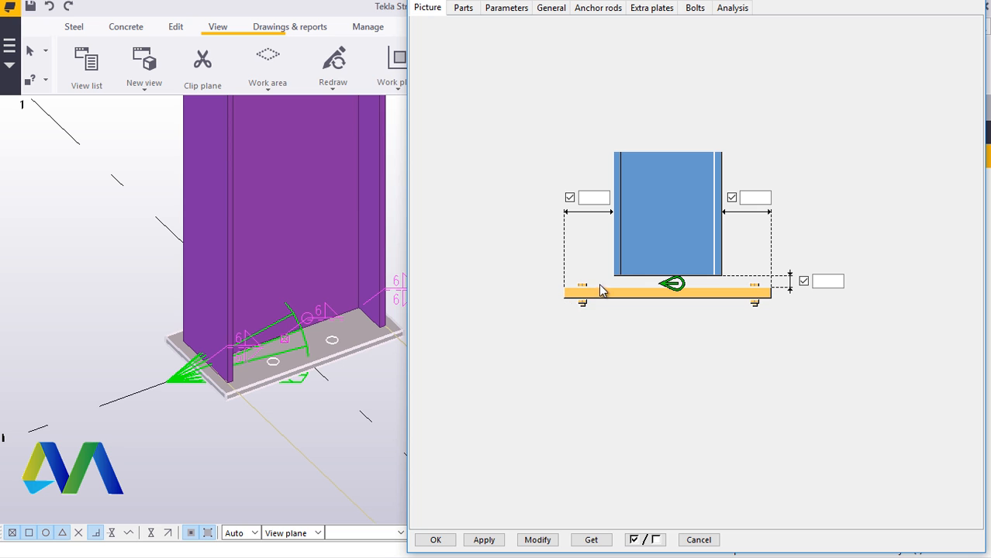
pyautogui.click(695, 9)
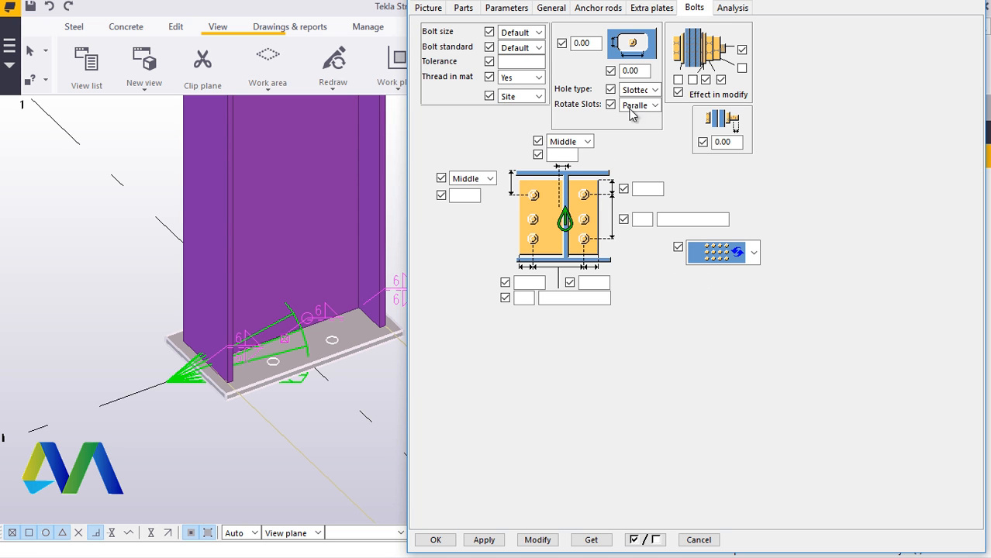
pyautogui.click(603, 12)
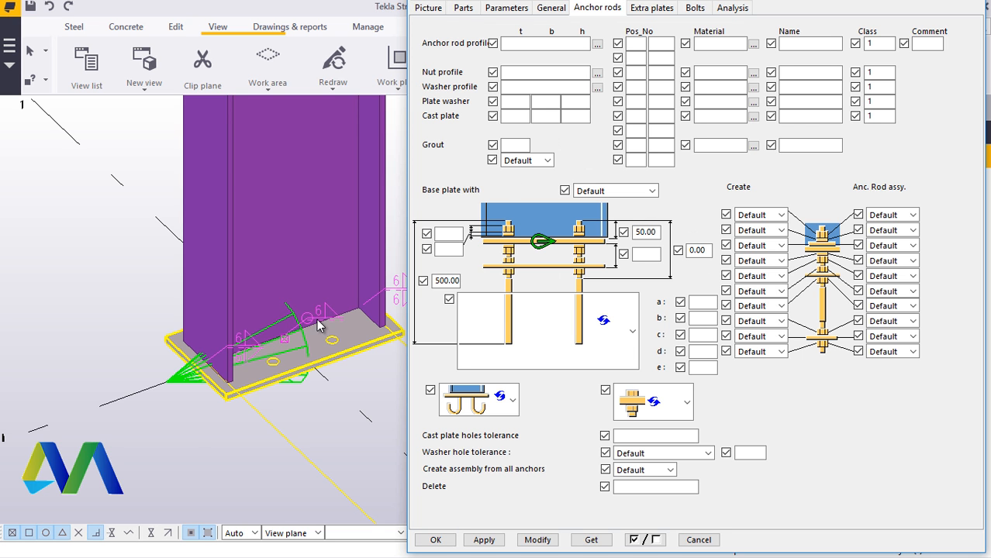
pyautogui.click(545, 162)
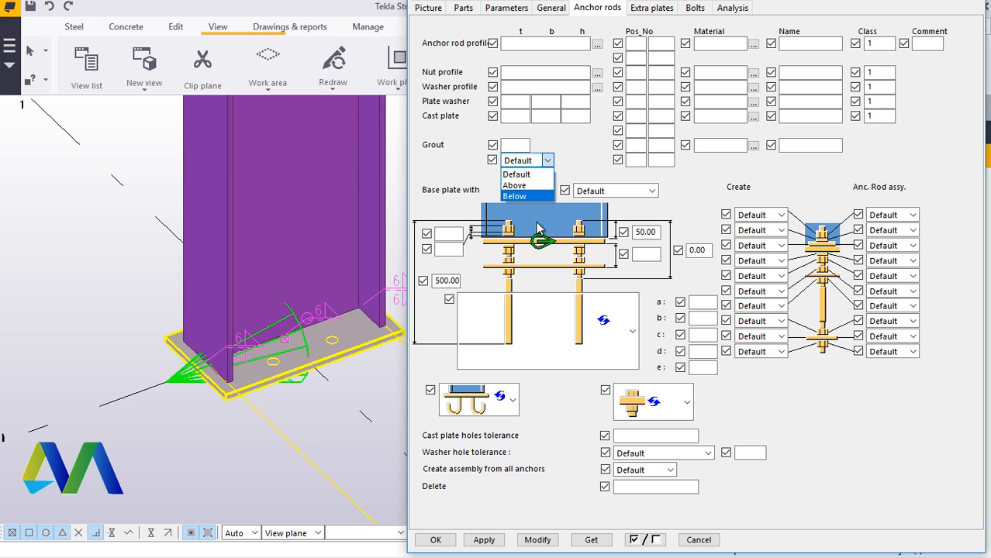
pyautogui.click(515, 185)
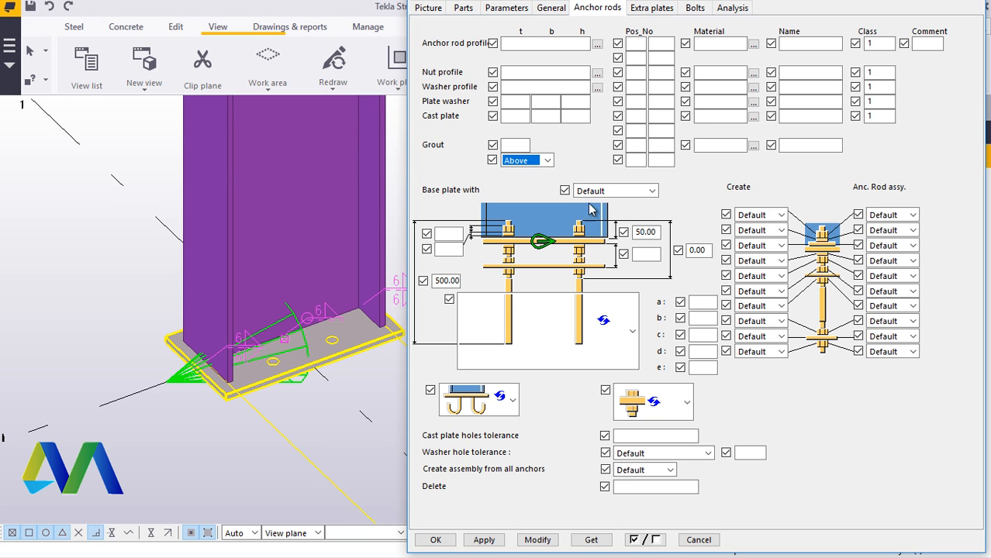
pyautogui.click(515, 146)
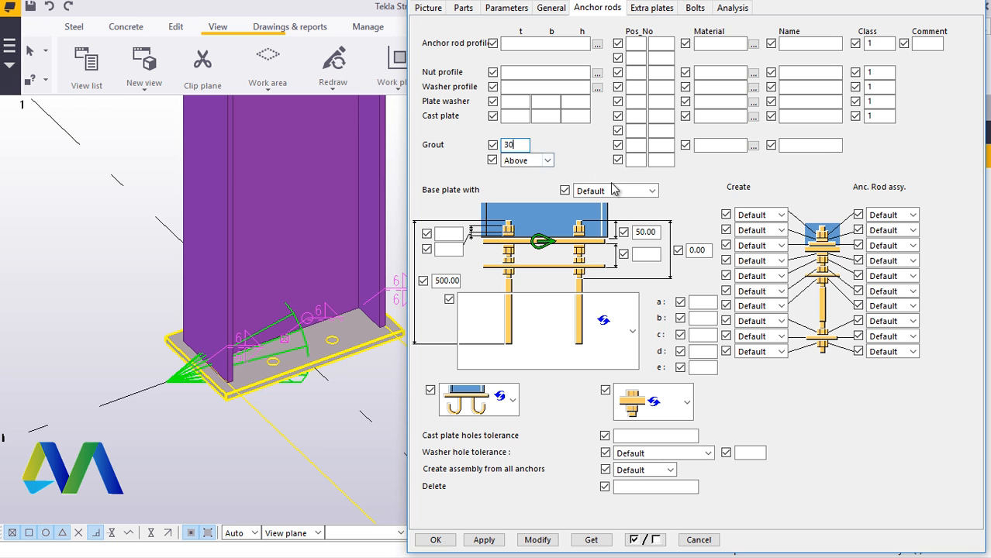
pyautogui.write('30')
pyautogui.click(535, 540)
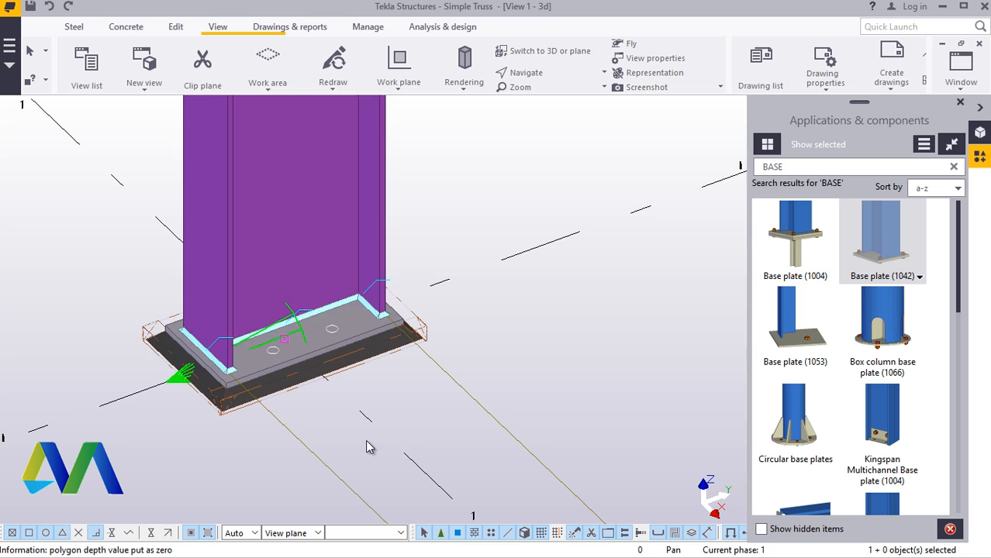
# Step: Close the component catalog, redraw the 3D view and examine the base plate at the foot of the column at grid 1-I
pyautogui.click(309, 347)
pyautogui.scroll(3, 309, 347)
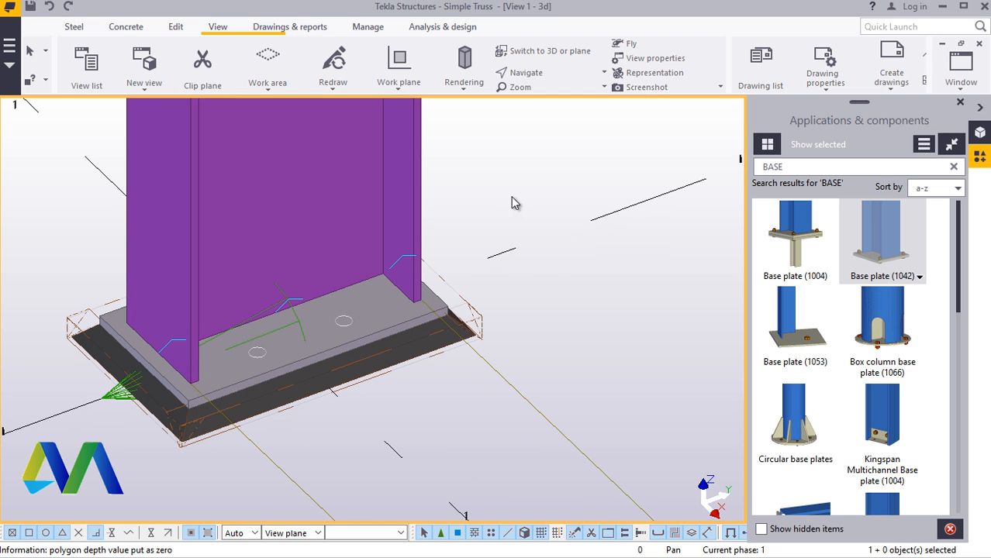
pyautogui.scroll(-3, 208, 394)
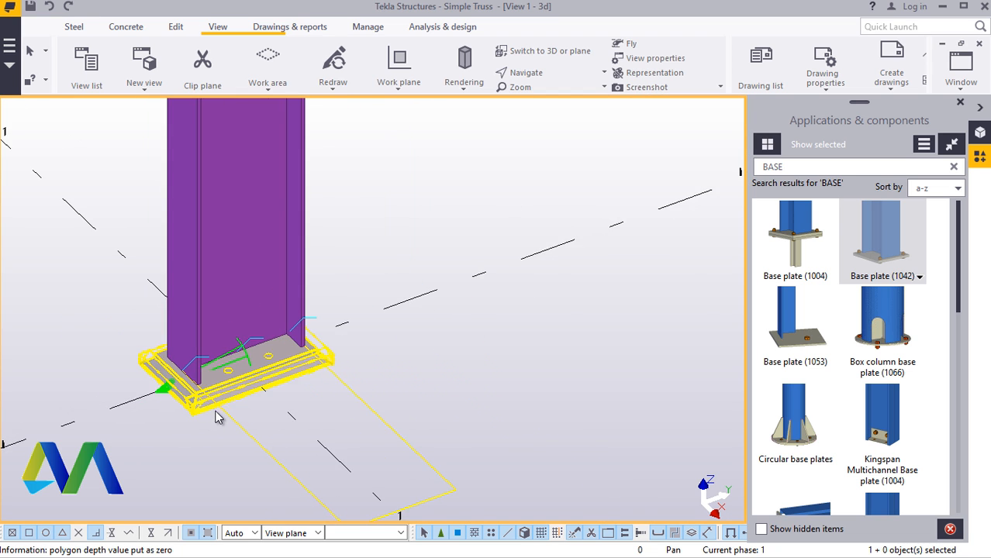
pyautogui.click(960, 101)
pyautogui.rightClick(566, 206)
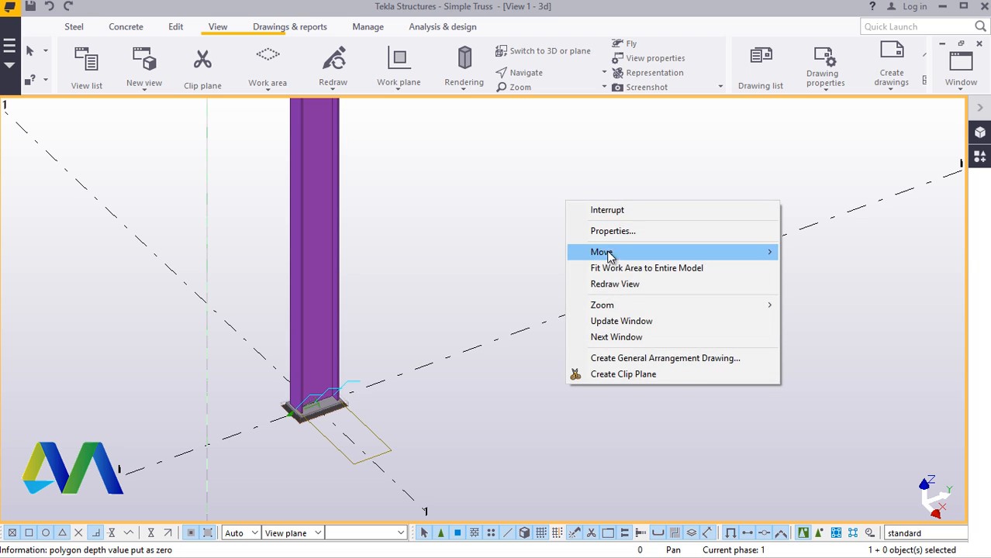
pyautogui.click(581, 285)
pyautogui.scroll(3, 306, 434)
pyautogui.scroll(5, 310, 417)
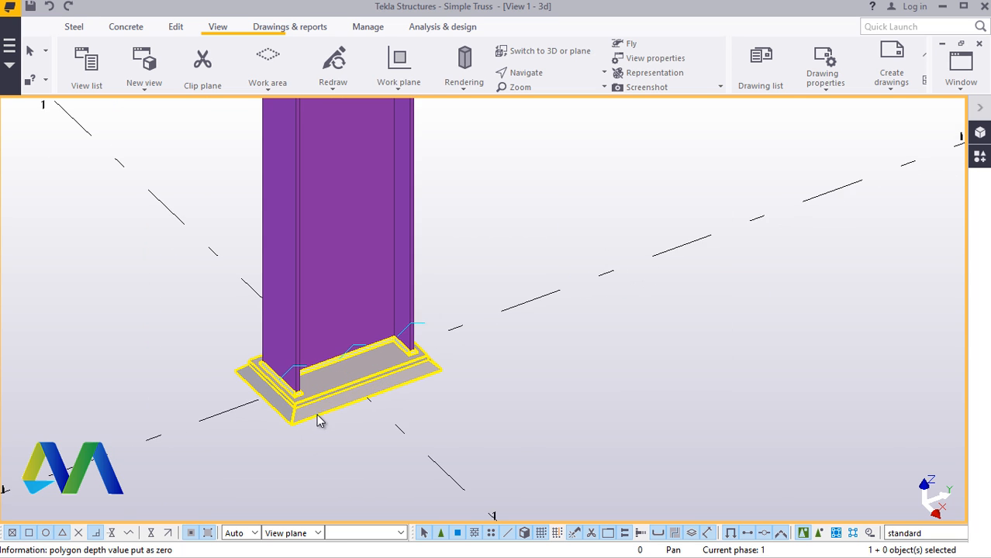
pyautogui.scroll(3, 231, 419)
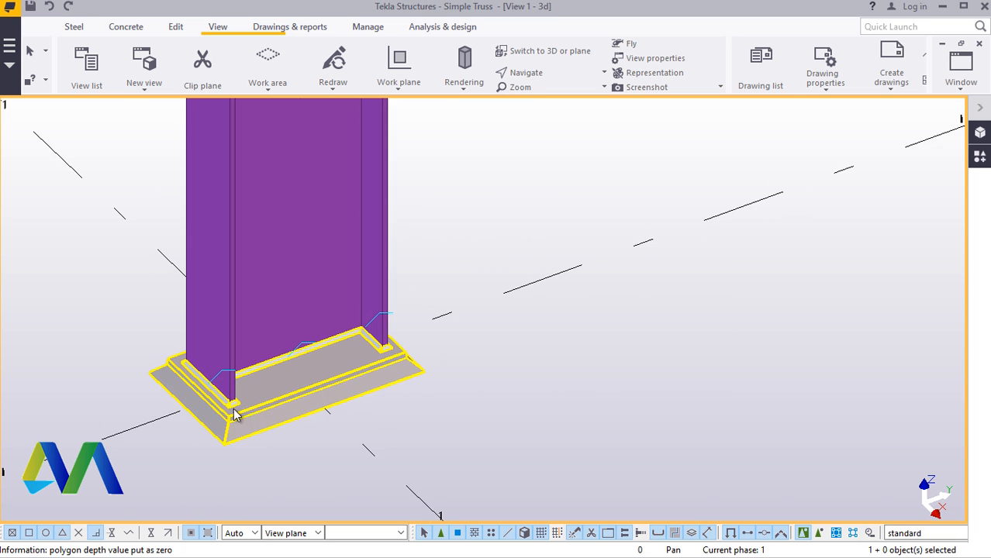
pyautogui.scroll(-3, 481, 345)
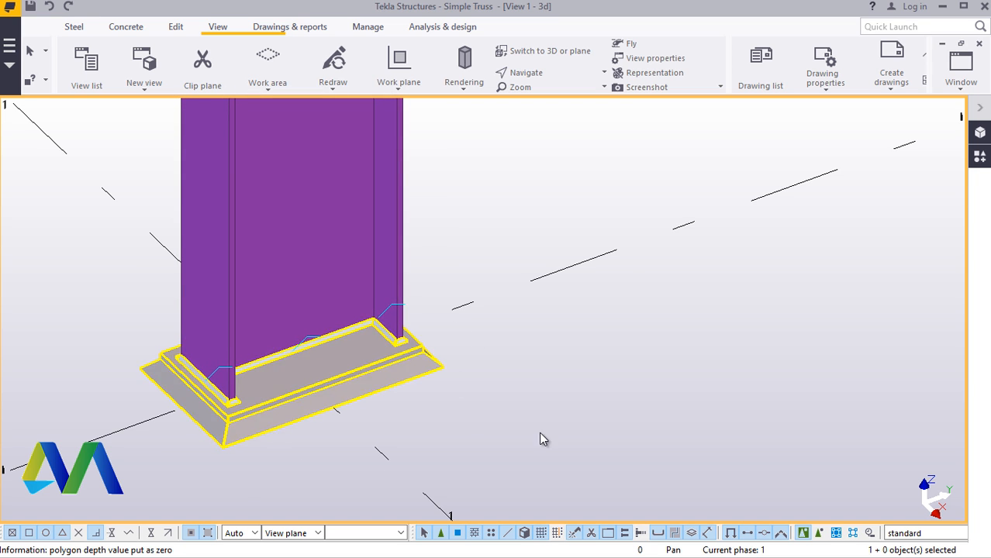
# Step: Copy the column at grid 1-I with its cap and base plates along grid I to grid 3 and end the command
pyautogui.scroll(-3, 434, 453)
pyautogui.scroll(-5, 368, 452)
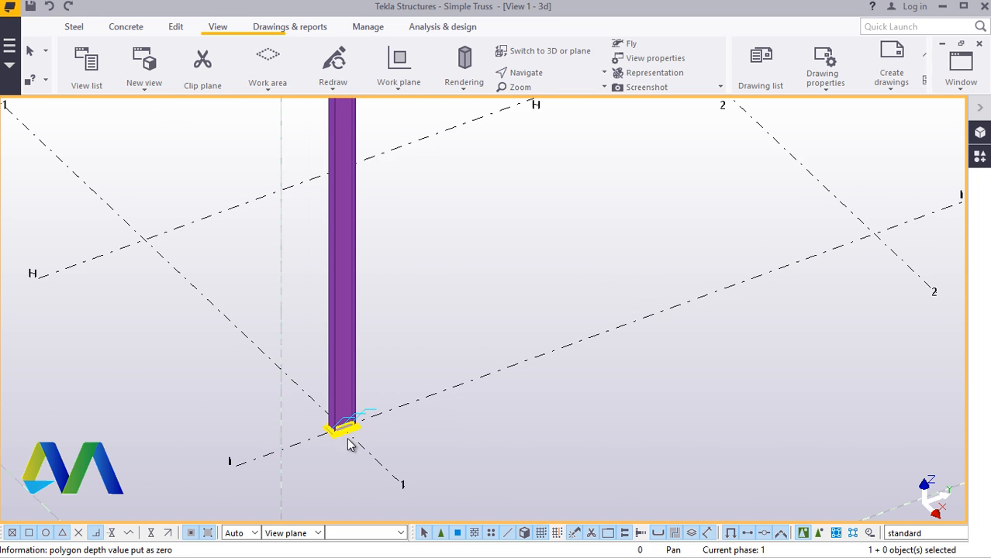
pyautogui.moveTo(332, 308); pyautogui.dragTo(333, 309)
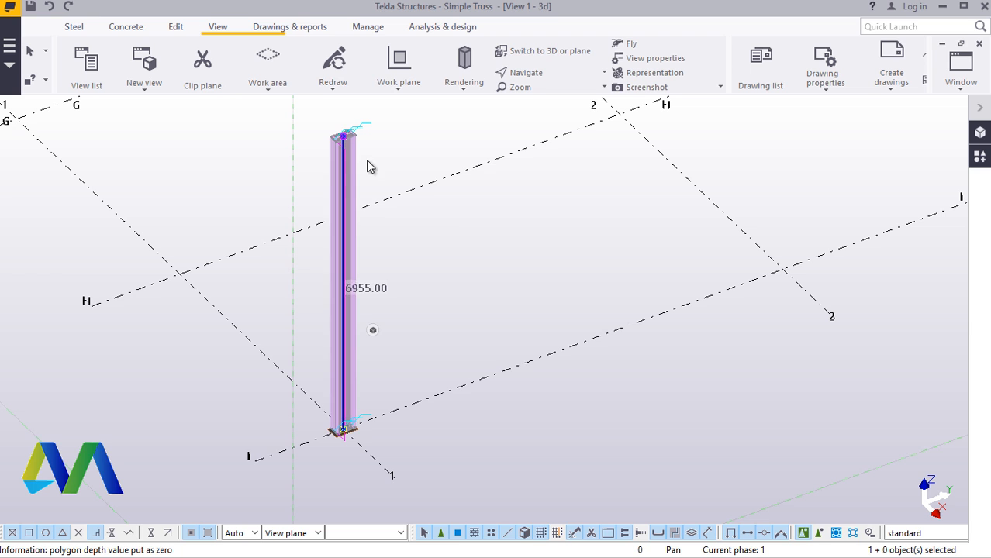
pyautogui.rightClick(458, 240)
pyautogui.click(504, 250)
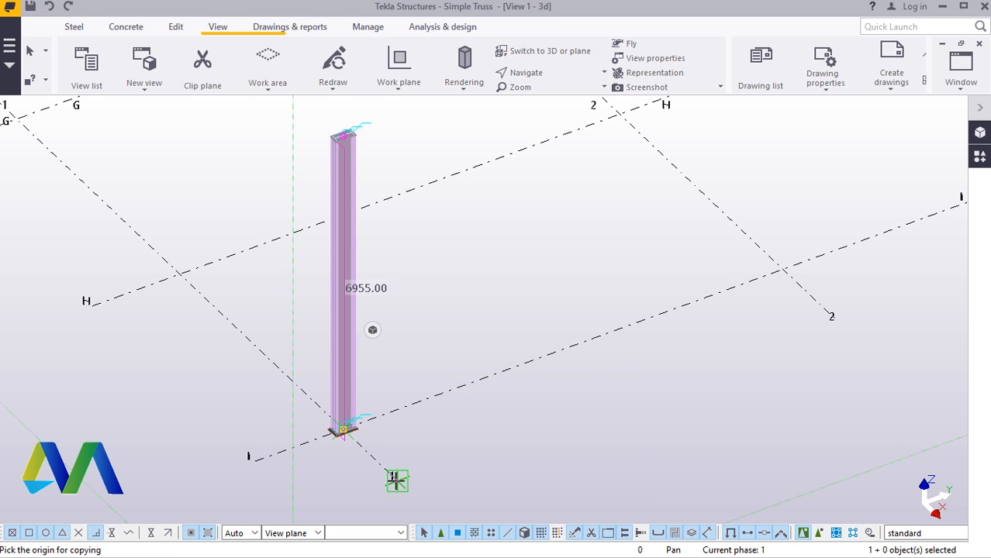
pyautogui.click(394, 480)
pyautogui.scroll(-3, 380, 446)
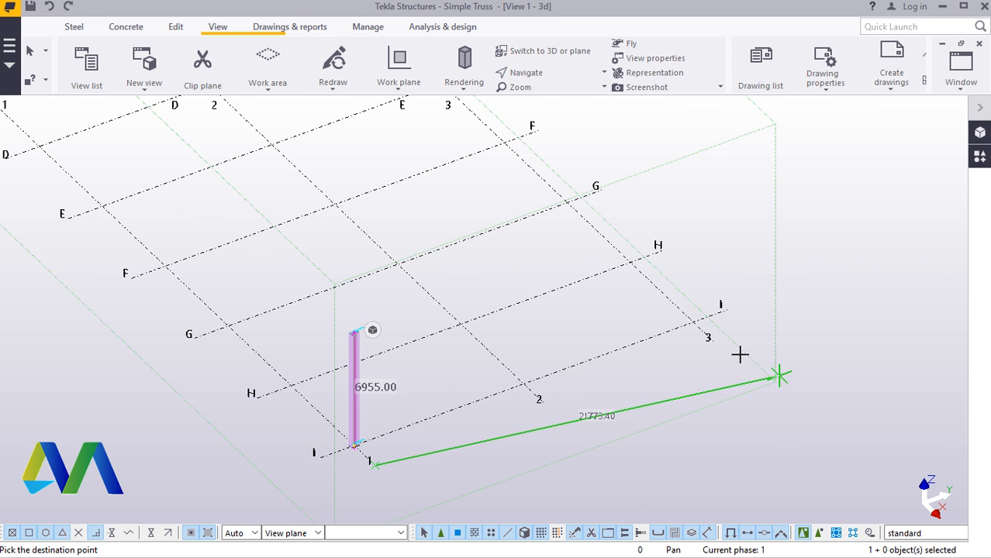
pyautogui.click(714, 345)
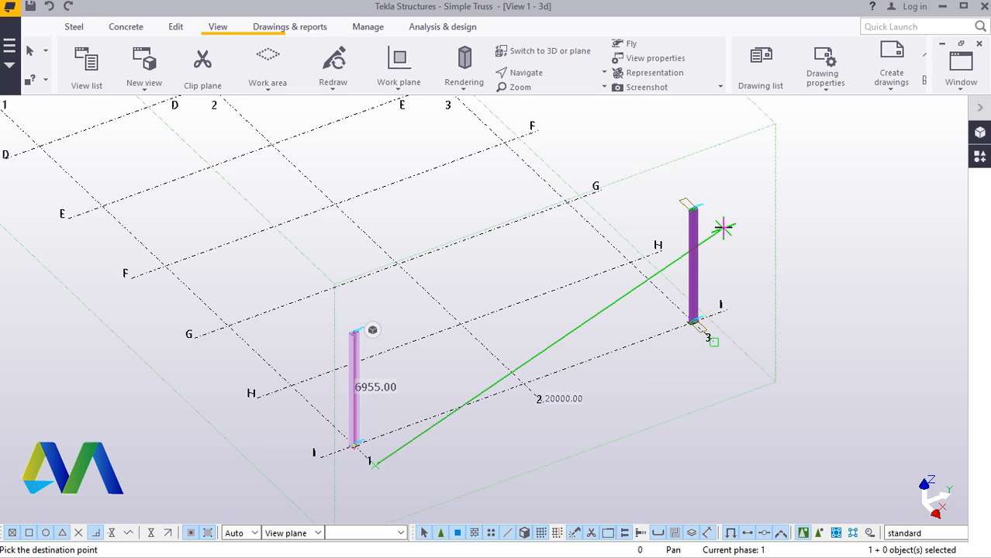
pyautogui.rightClick(727, 226)
pyautogui.click(763, 235)
# Step: Examine the cap plate of the copied column at grid 3-I, redraw the 3D view and review both columns
pyautogui.scroll(5, 697, 213)
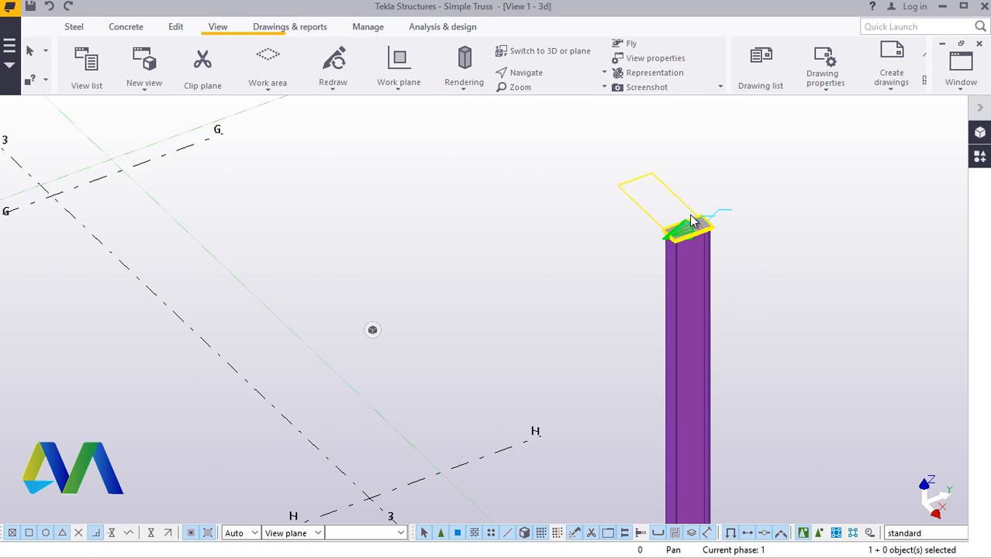
pyautogui.rightClick(792, 169)
pyautogui.rightClick(734, 169)
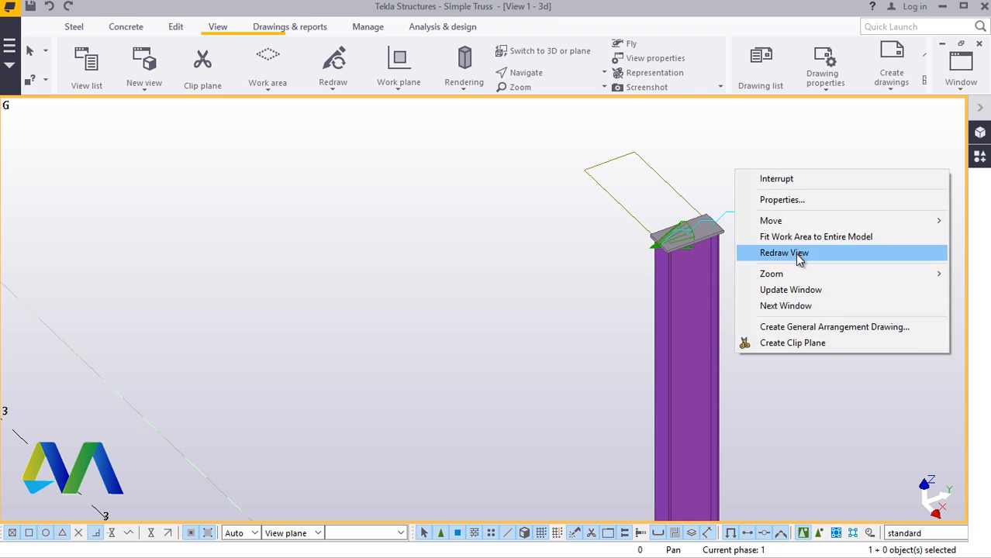
pyautogui.click(742, 255)
pyautogui.scroll(-3, 684, 252)
pyautogui.scroll(-6, 685, 249)
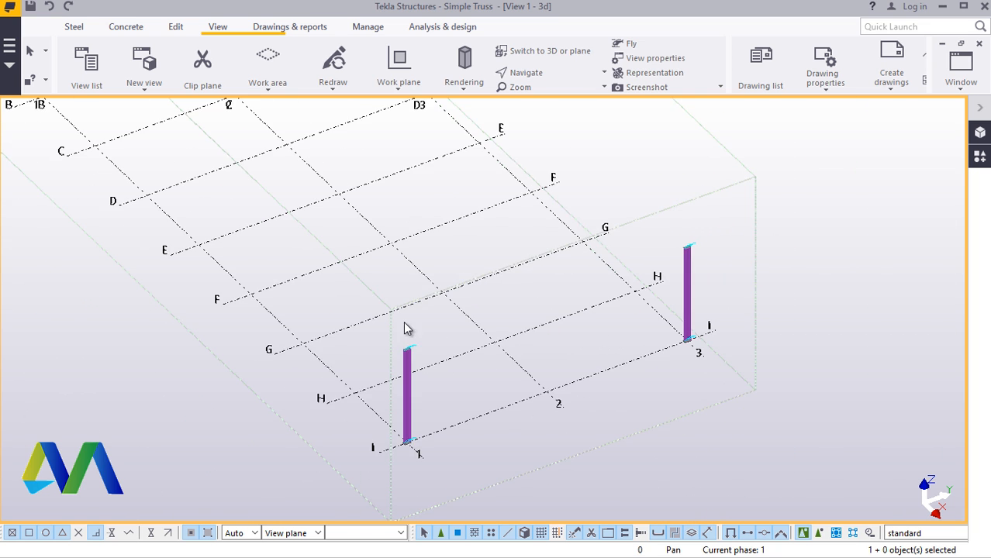
pyautogui.scroll(3, 403, 326)
pyautogui.scroll(-1, 306, 367)
pyautogui.scroll(-2, 306, 370)
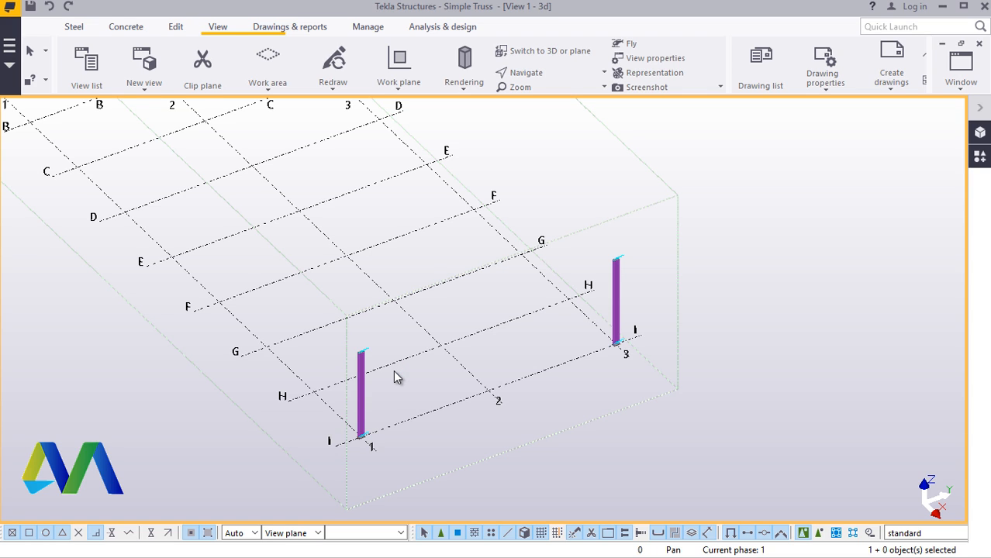
# Step: Switch to the Grid I elevation view and redraw it at the top of the column at grid 1
pyautogui.click(962, 91)
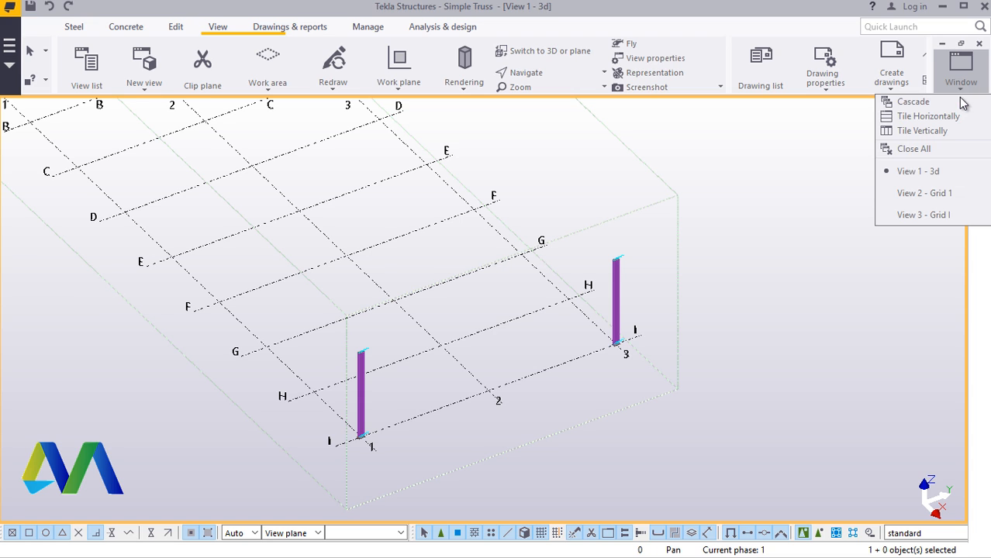
pyautogui.click(930, 216)
pyautogui.scroll(5, 299, 264)
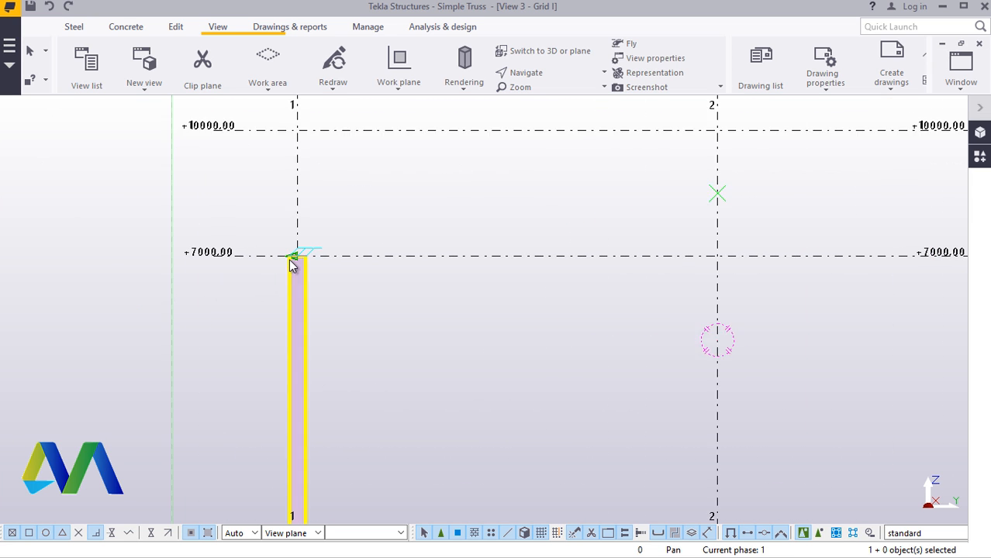
pyautogui.scroll(3, 302, 262)
pyautogui.rightClick(414, 191)
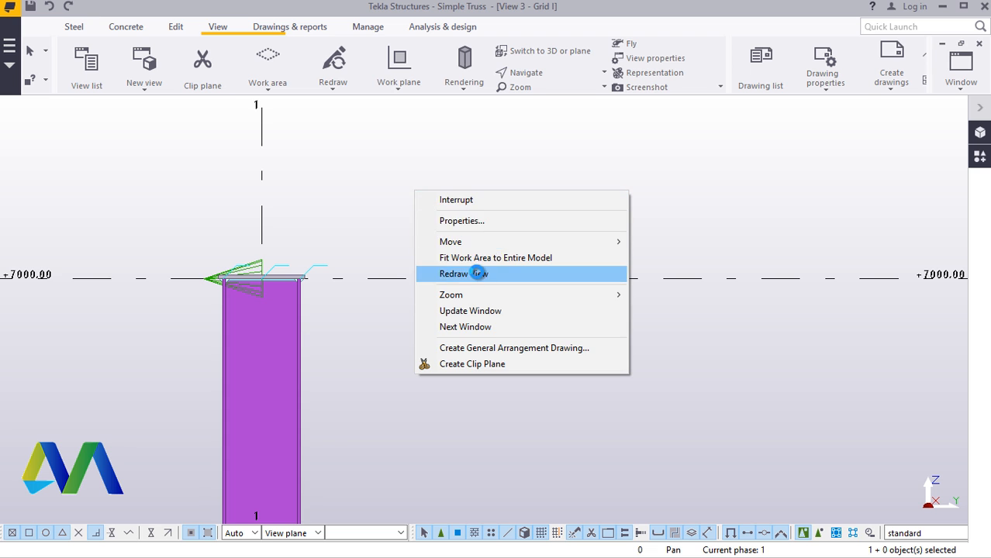
pyautogui.click(477, 269)
# Step: Hide the cap plate's component symbol at the top of the column at grid 1 and redraw the elevation view
pyautogui.scroll(6, 248, 259)
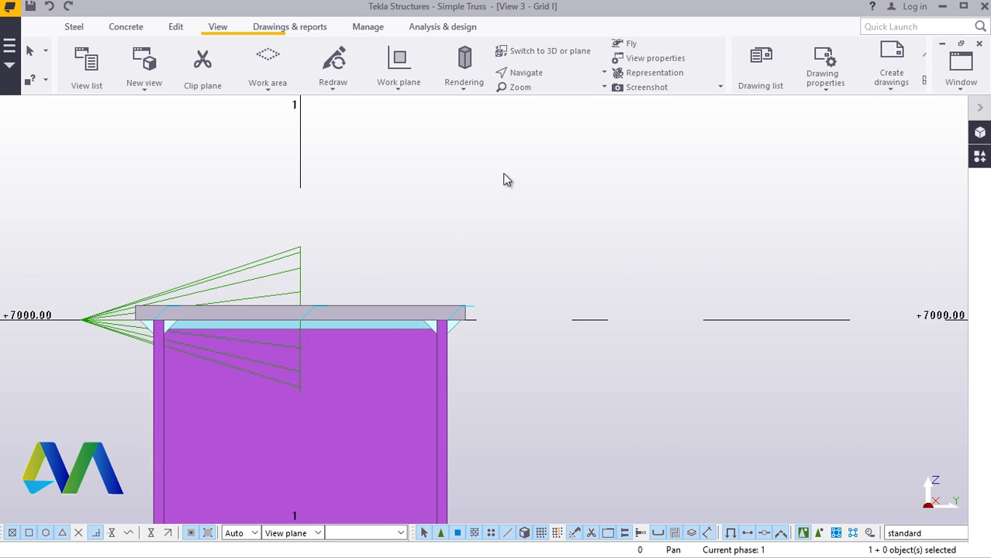
pyautogui.click(292, 257)
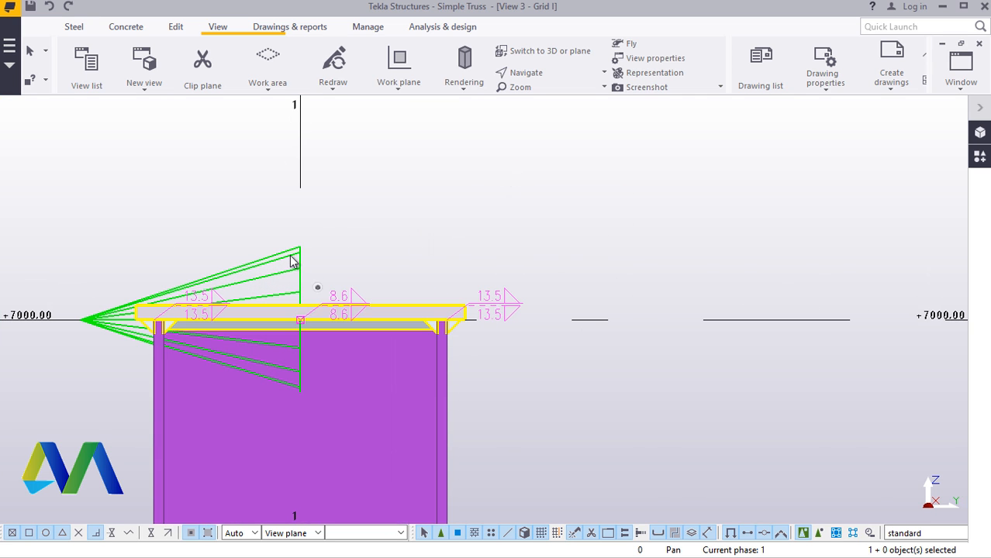
pyautogui.rightClick(291, 257)
pyautogui.click(334, 308)
pyautogui.rightClick(495, 190)
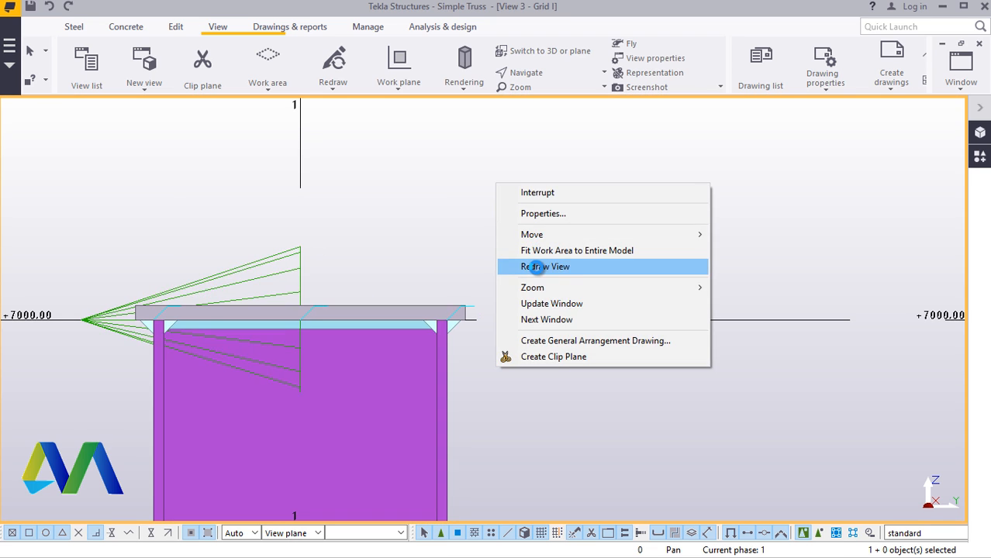
pyautogui.click(534, 266)
pyautogui.scroll(2, 263, 297)
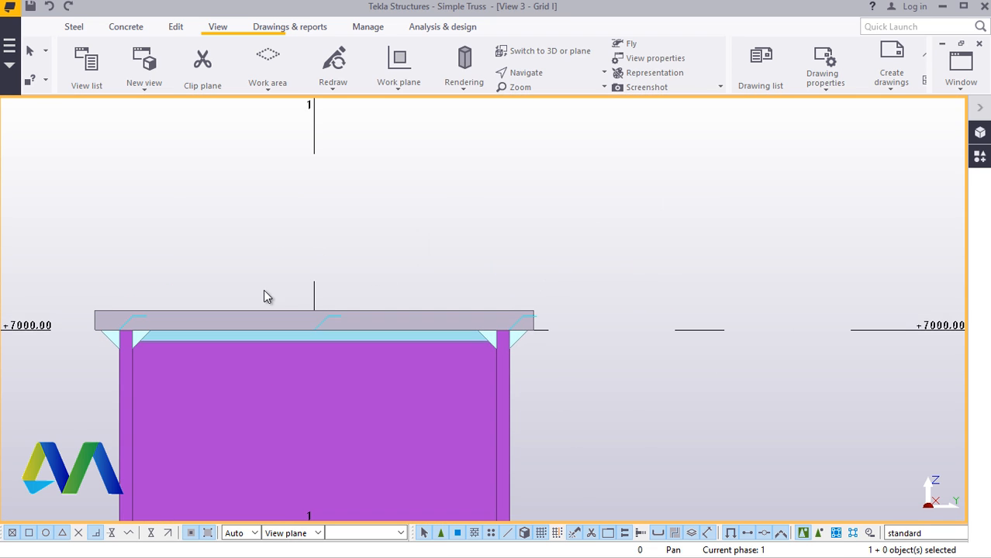
# Step: Place a 3000 mm steel beam from the outer top corner of the cap plate at grid 1 toward grid 2 and end the command
pyautogui.click(77, 29)
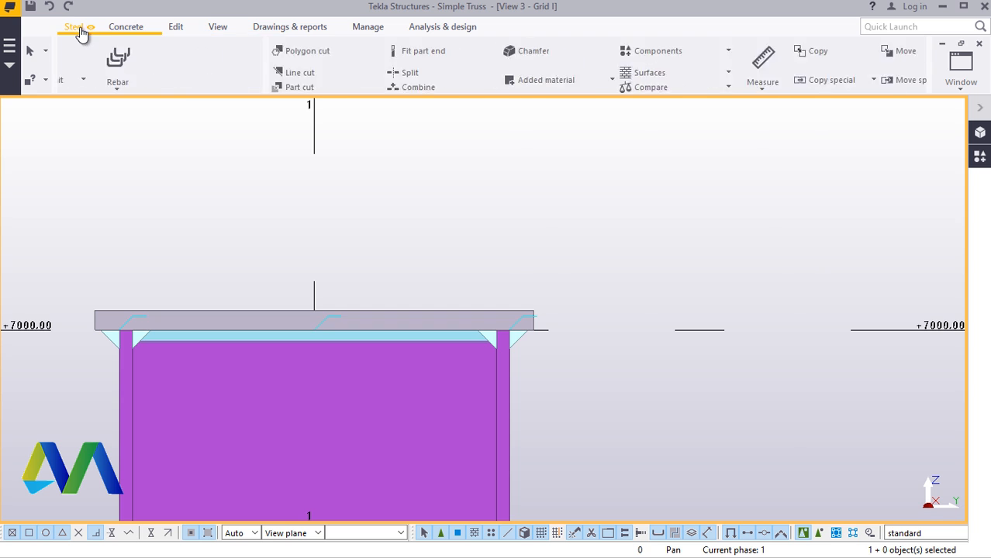
pyautogui.click(122, 83)
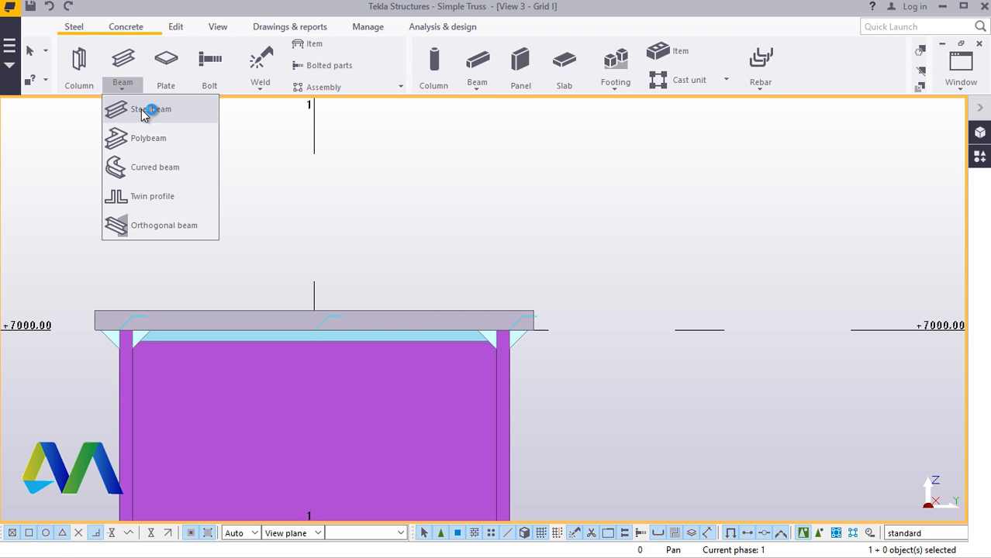
pyautogui.click(146, 106)
pyautogui.scroll(1, 117, 292)
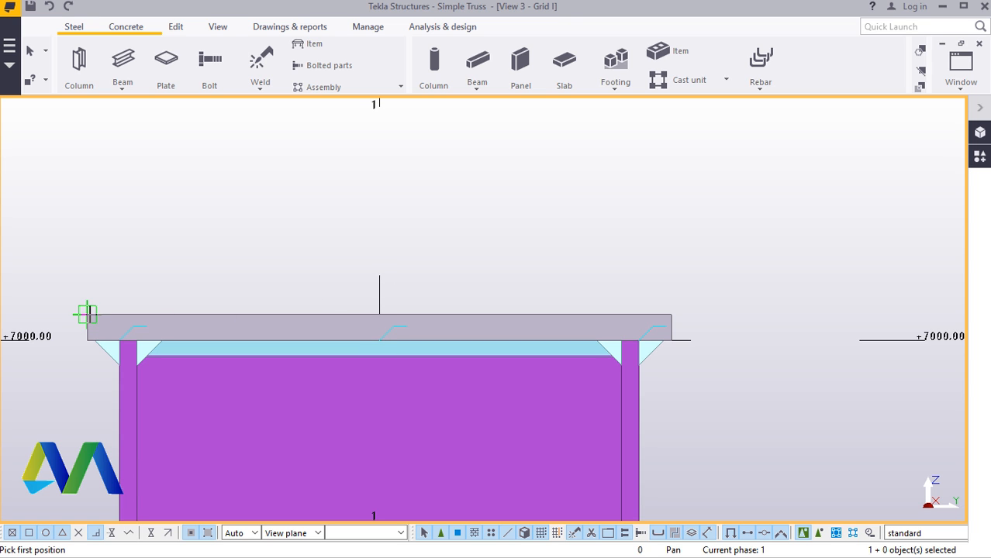
pyautogui.click(104, 286)
pyautogui.scroll(-8, 203, 245)
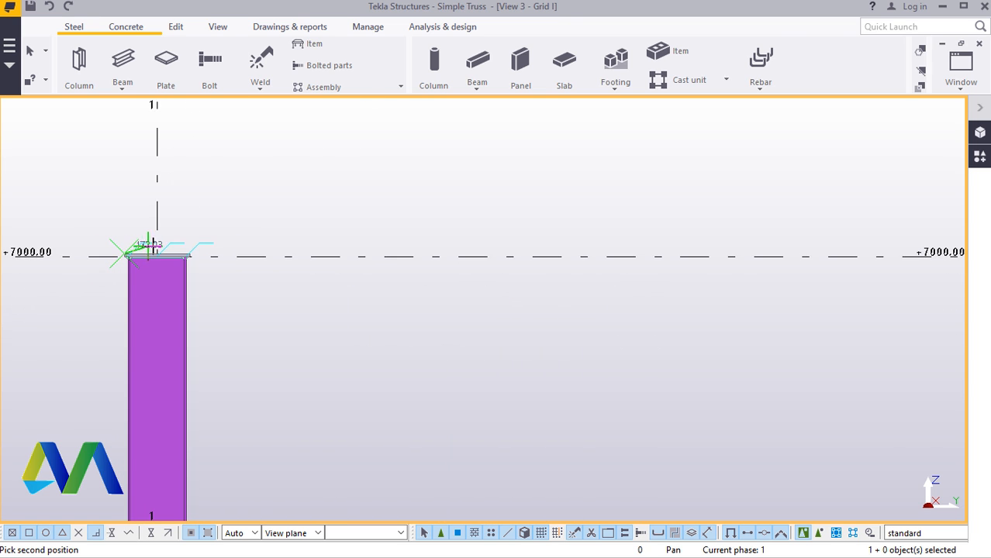
pyautogui.scroll(-2, 194, 240)
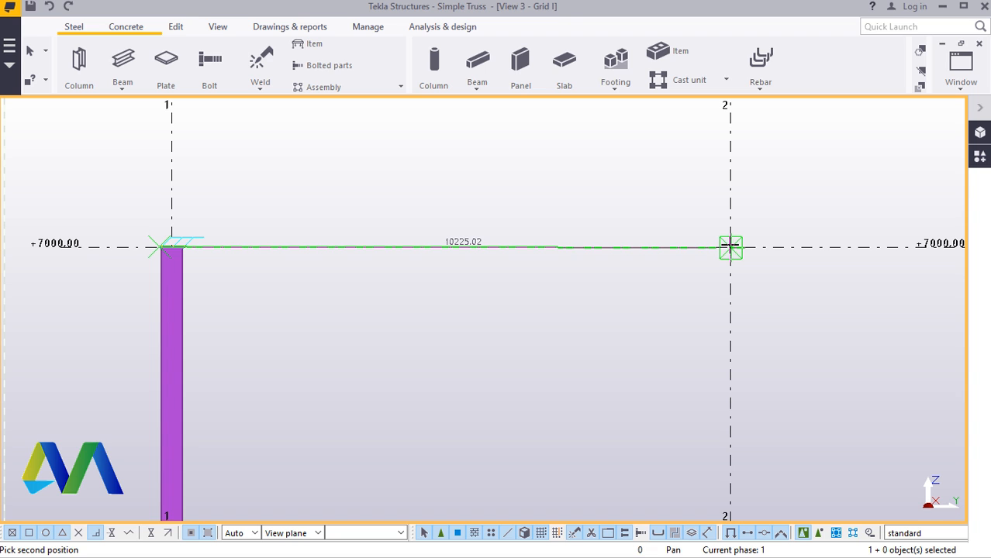
pyautogui.write('3000')
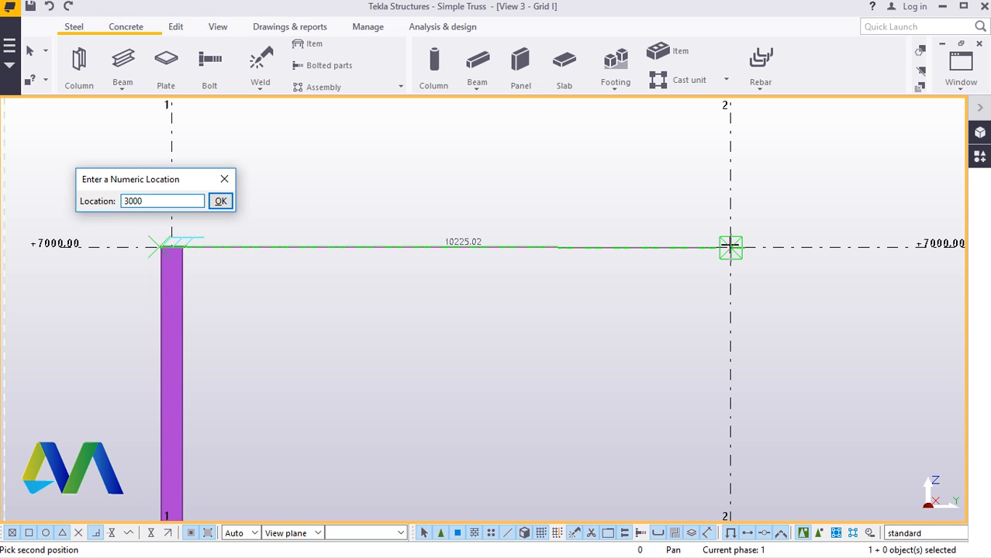
pyautogui.press('Return')
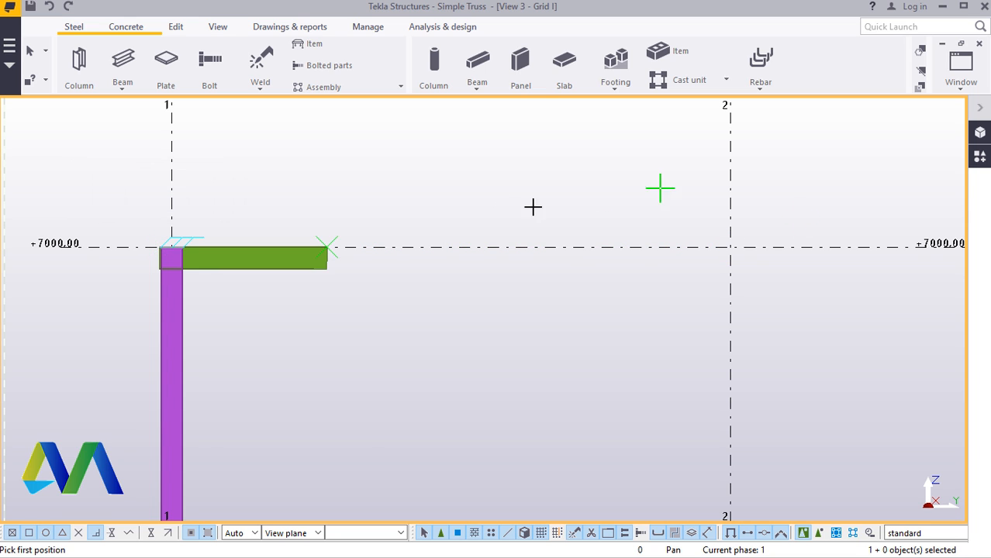
pyautogui.rightClick(504, 192)
pyautogui.click(521, 200)
# Step: Change the 3000 mm beam's profile to RHS100*60*6.0 from the profile catalog and apply it to the beam
pyautogui.scroll(2, 307, 259)
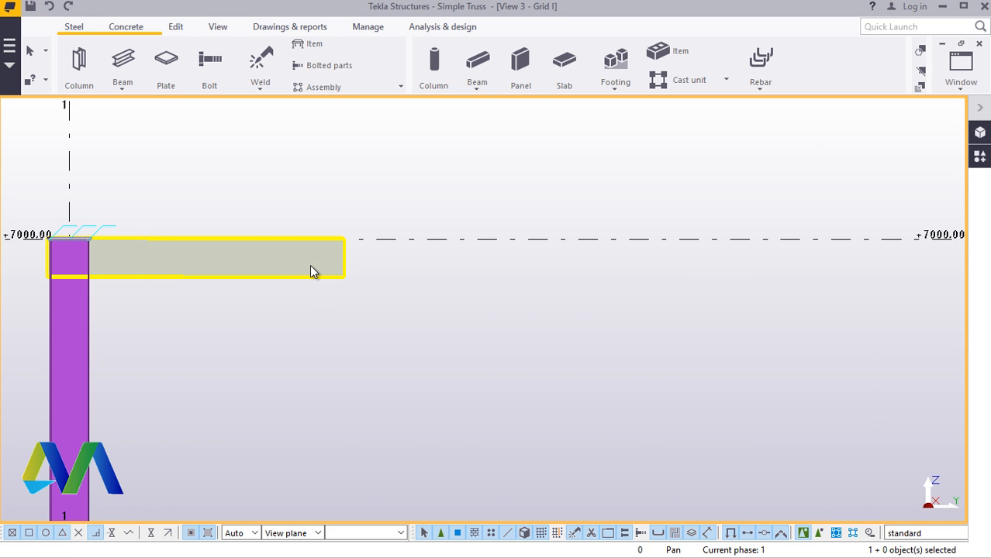
pyautogui.click(310, 265)
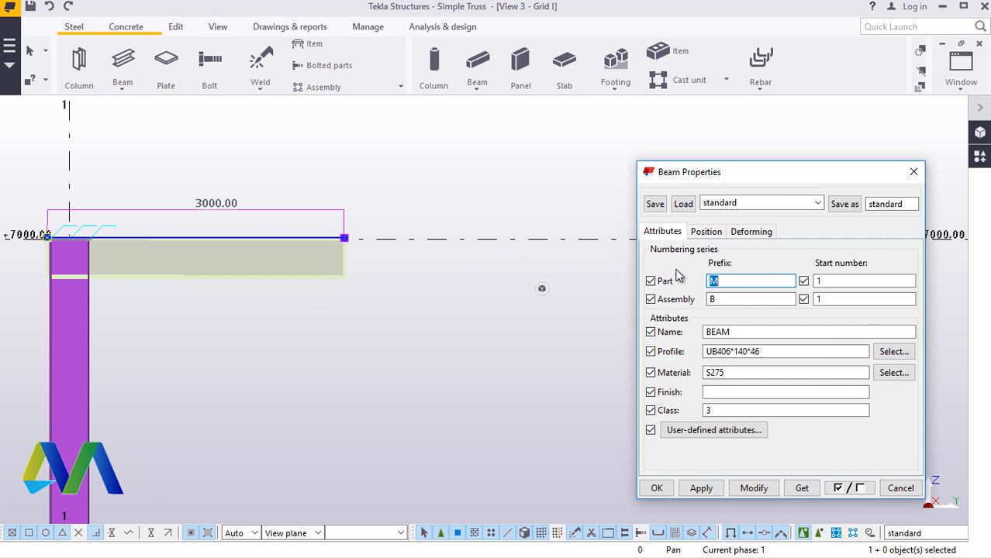
pyautogui.click(895, 351)
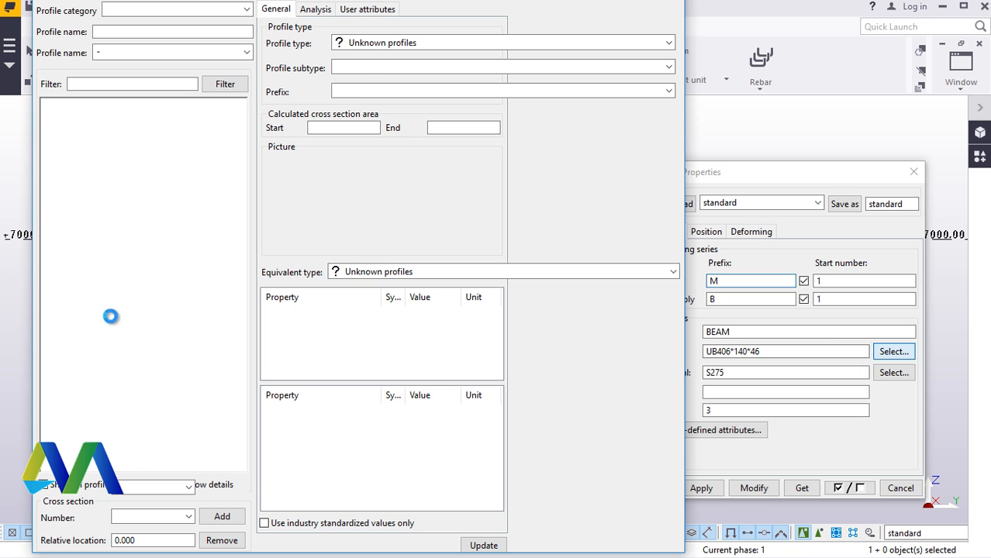
pyautogui.scroll(-3, 120, 305)
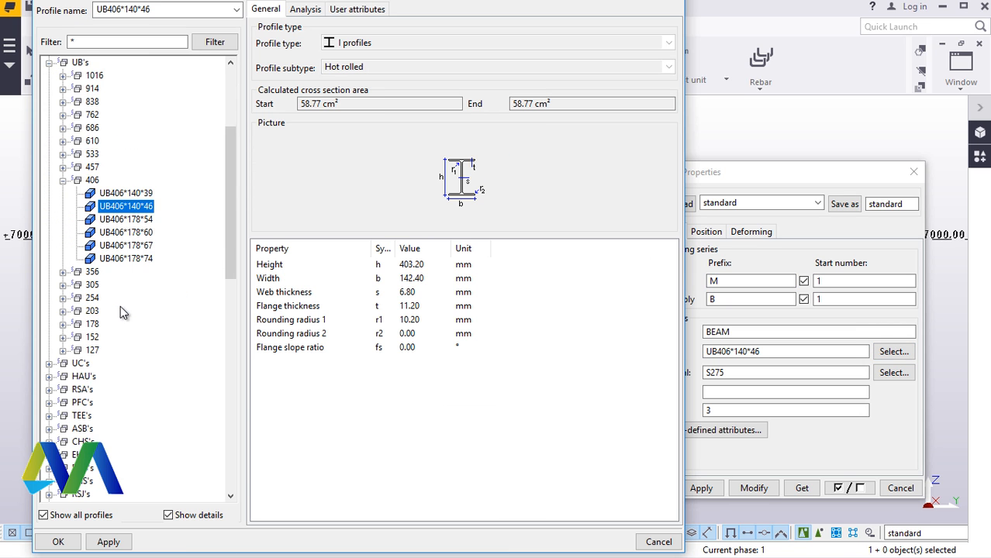
pyautogui.scroll(-3, 120, 305)
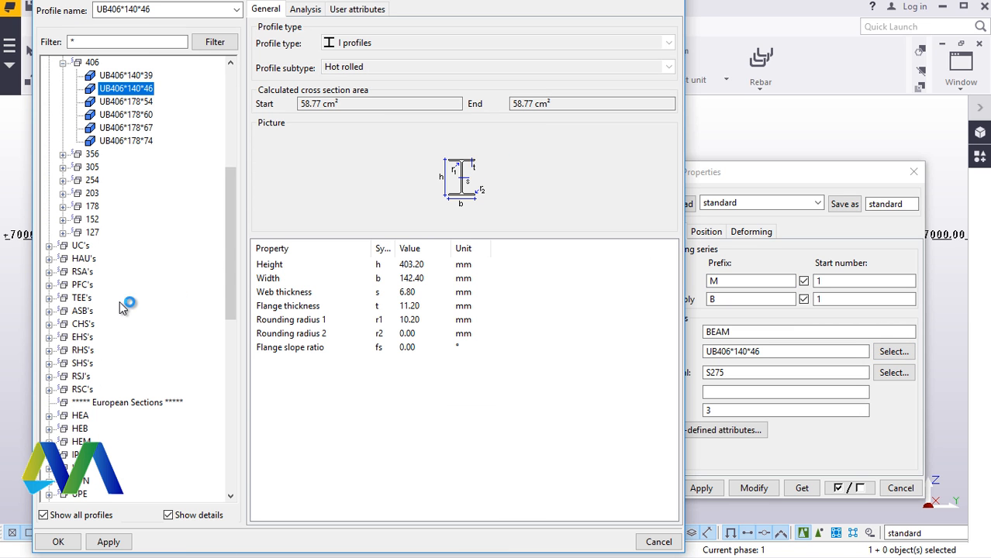
pyautogui.click(49, 350)
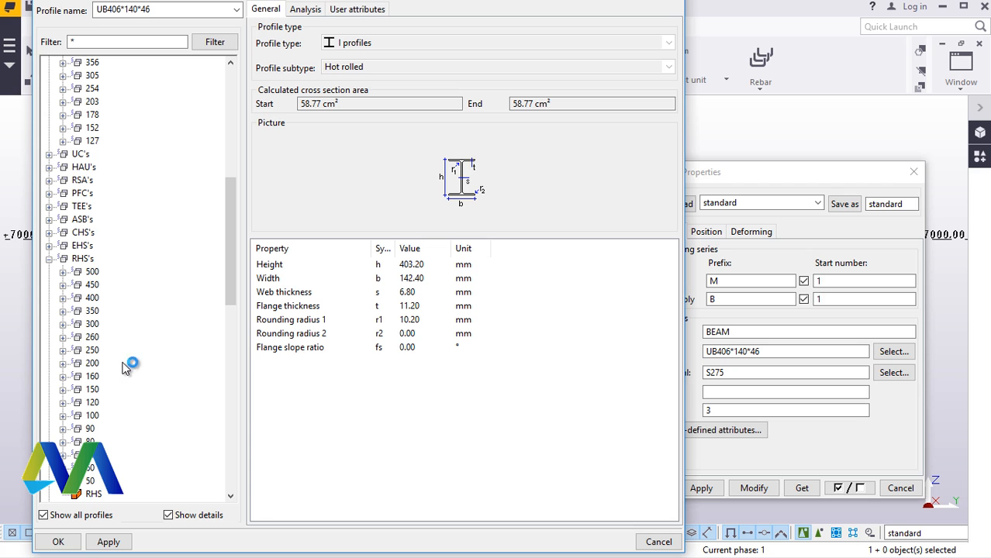
pyautogui.click(63, 416)
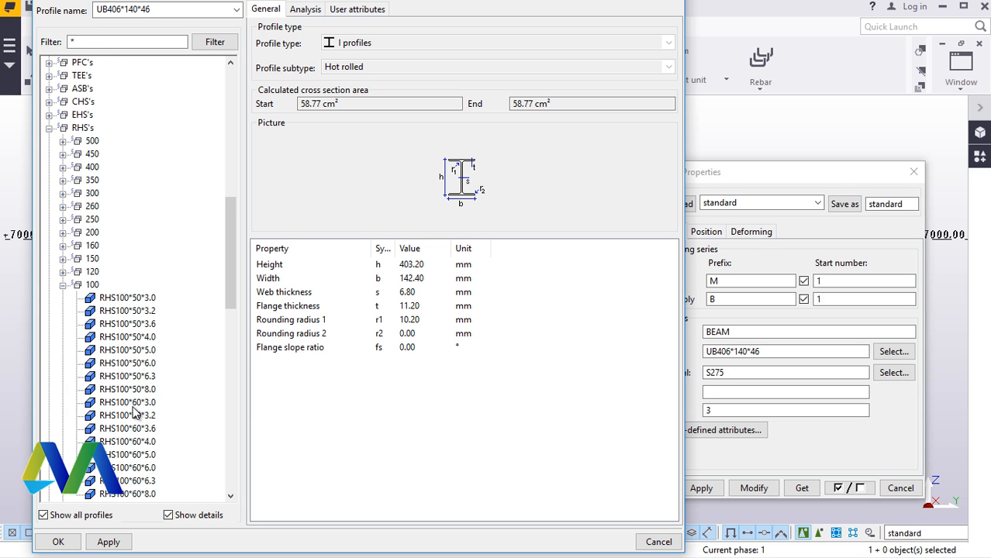
pyautogui.click(146, 467)
pyautogui.click(107, 542)
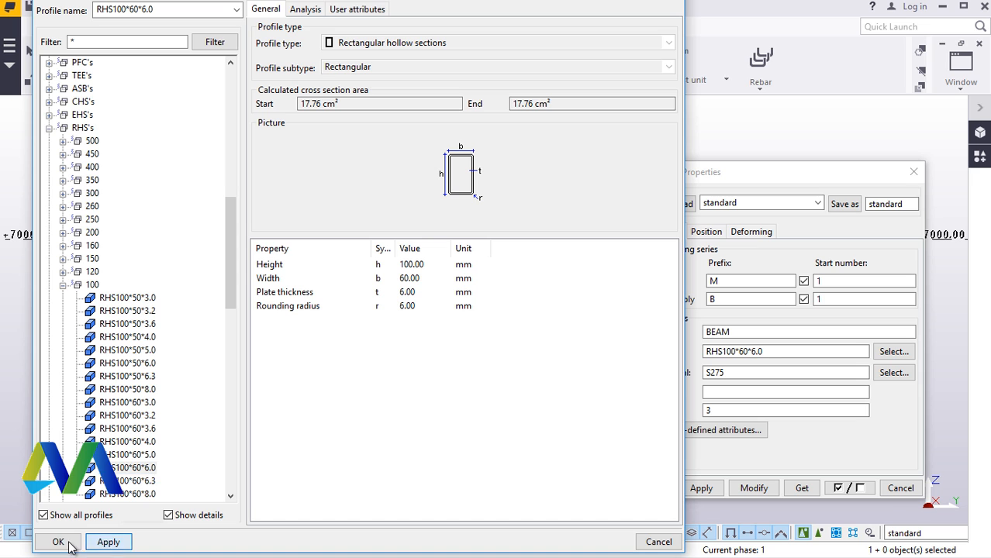
pyautogui.click(62, 542)
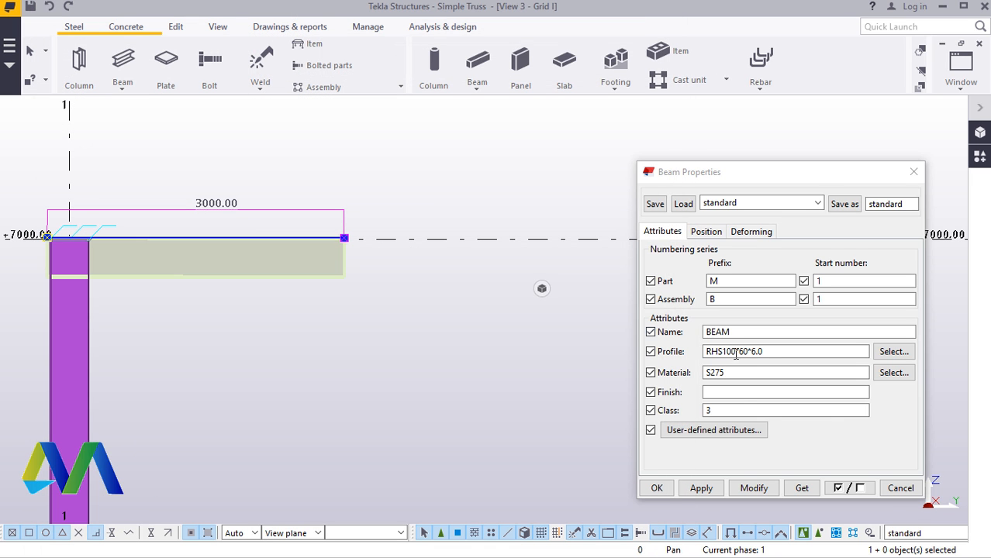
pyautogui.click(753, 489)
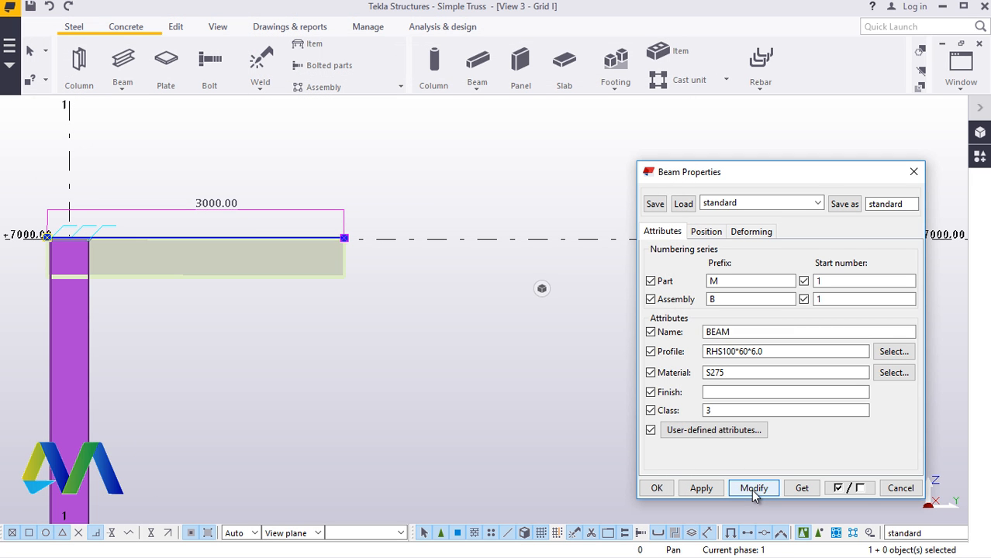
pyautogui.click(657, 488)
pyautogui.press('Escape')
# Step: Switch to the 3D view and reposition the RHS beam so it rests on top of the cap plate at grid 1
pyautogui.scroll(3, 51, 242)
pyautogui.scroll(3, 51, 242)
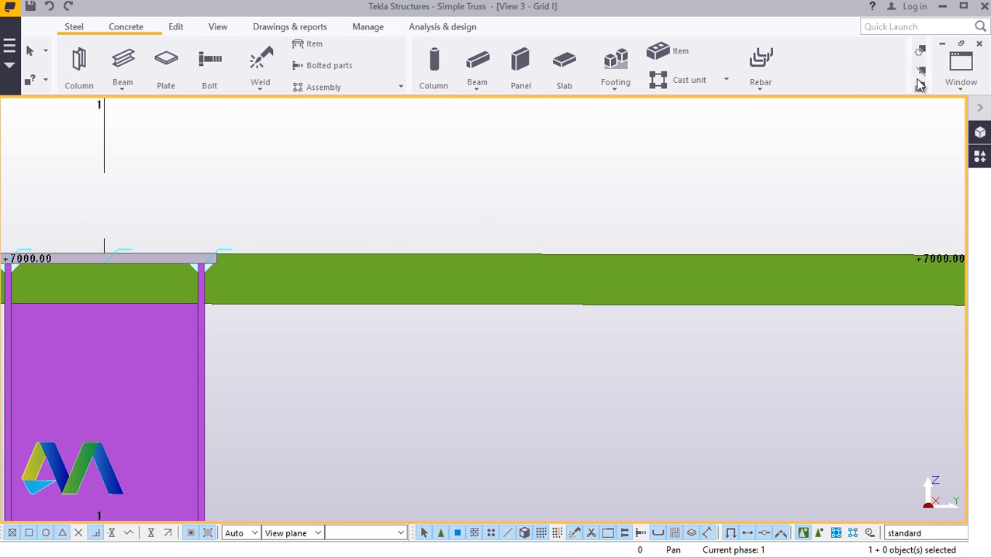
pyautogui.click(960, 87)
pyautogui.click(916, 172)
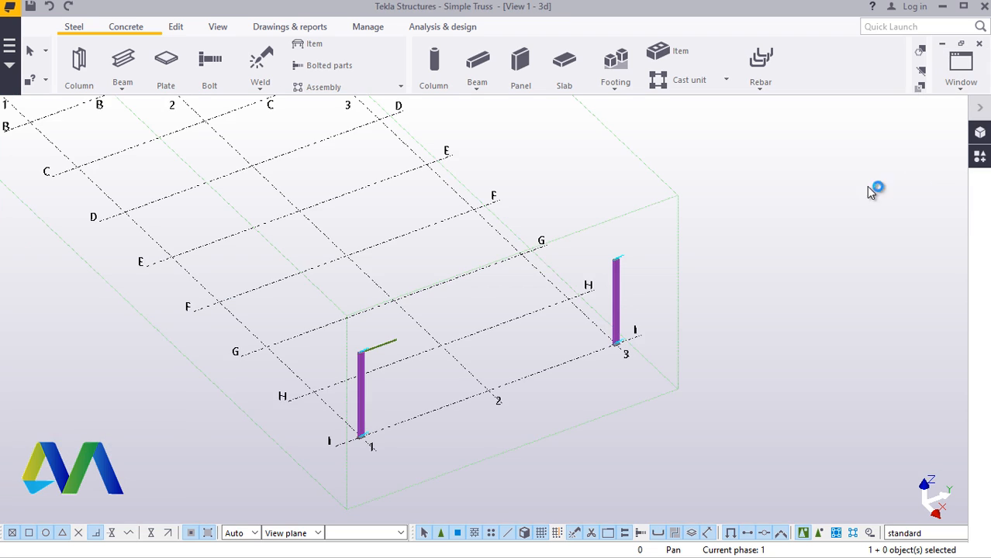
pyautogui.scroll(10, 393, 348)
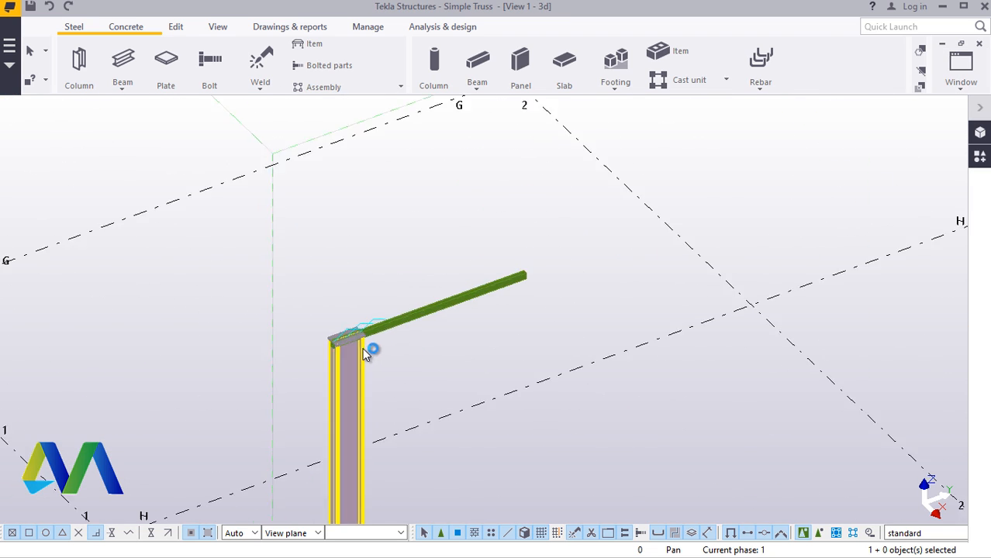
pyautogui.scroll(6, 344, 337)
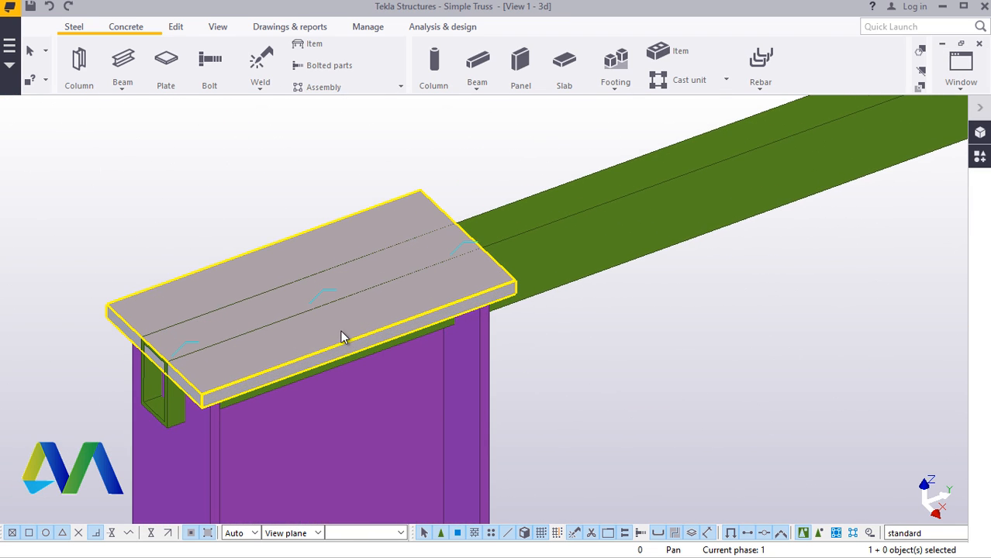
pyautogui.click(683, 191)
pyautogui.rightClick(690, 205)
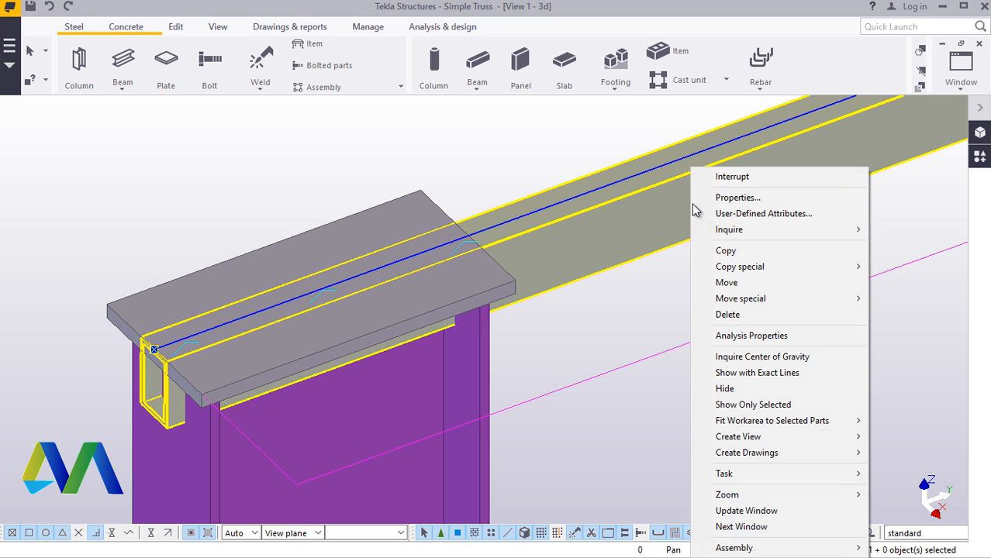
pyautogui.click(621, 192)
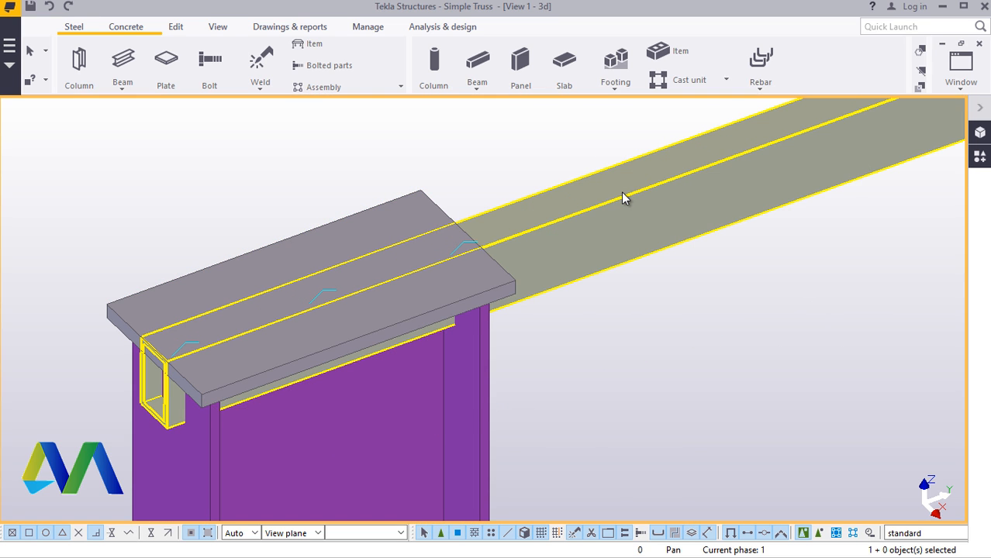
pyautogui.doubleClick(623, 193)
pyautogui.click(706, 233)
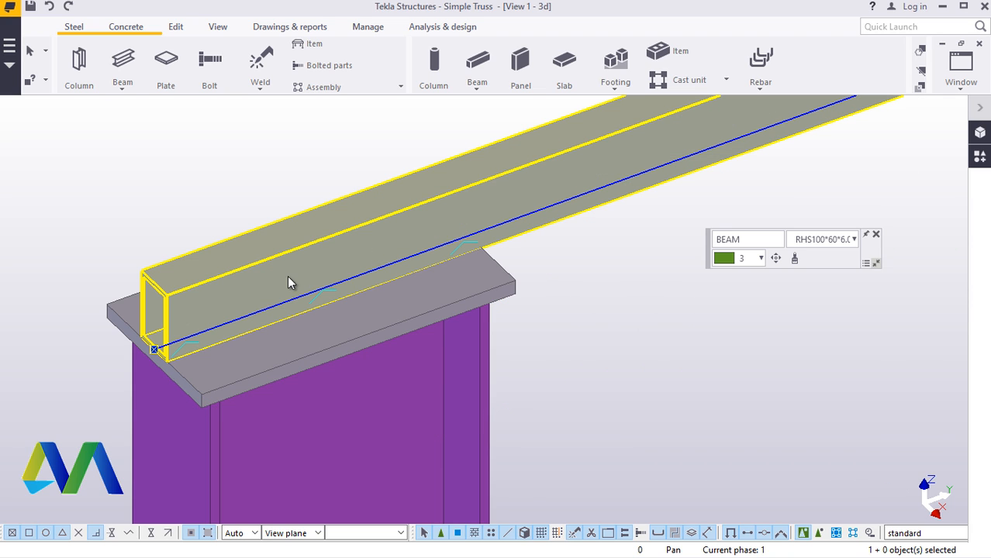
# Step: Examine the beam's seating on the cap plate from several angles in 3D, end the rotation and inspect its free end
pyautogui.scroll(2, 219, 291)
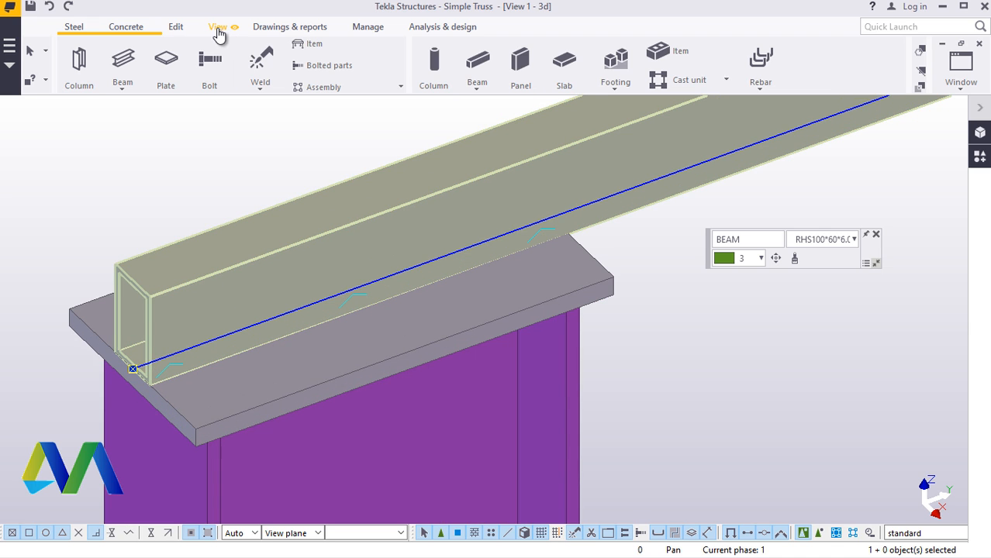
pyautogui.click(218, 29)
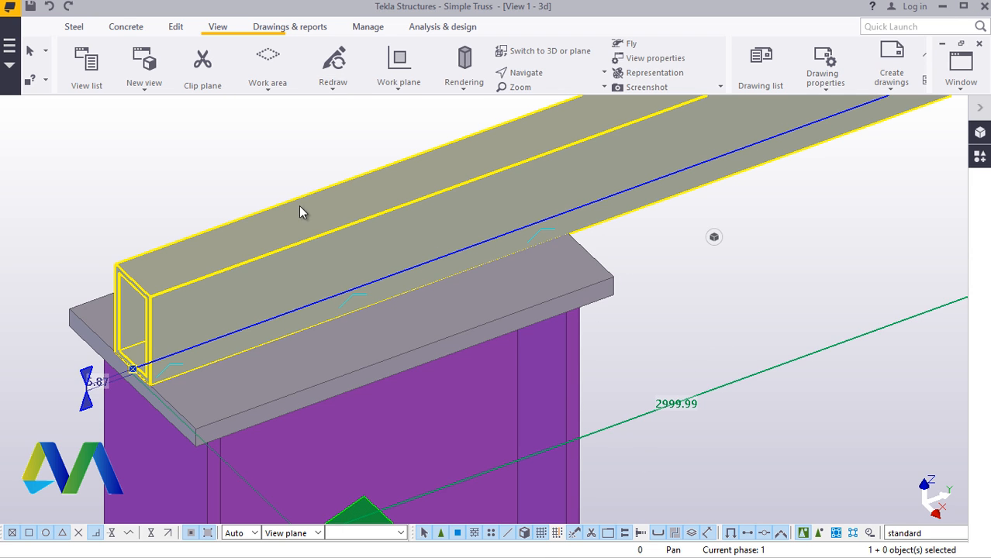
pyautogui.click(537, 75)
pyautogui.click(547, 93)
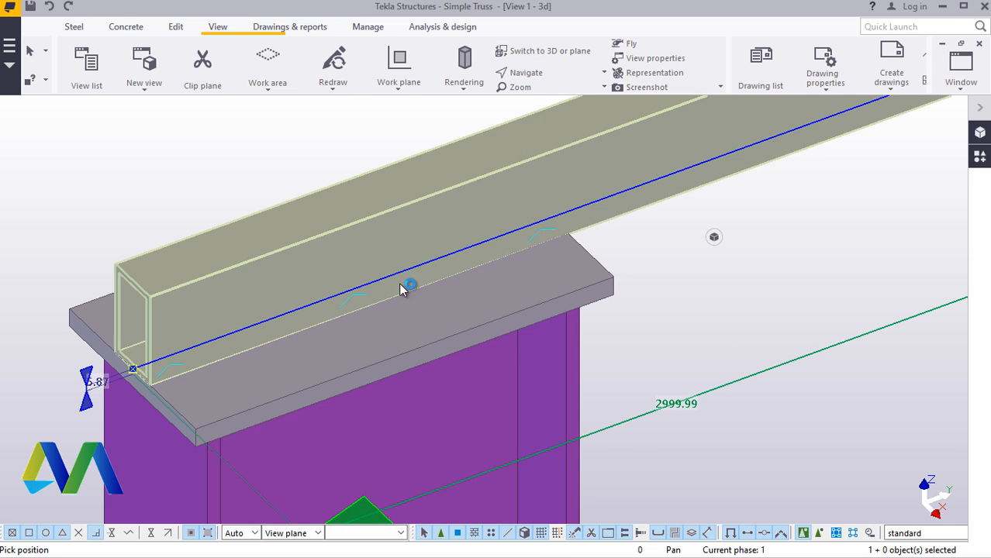
pyautogui.moveTo(399, 282); pyautogui.dragTo(390, 231)
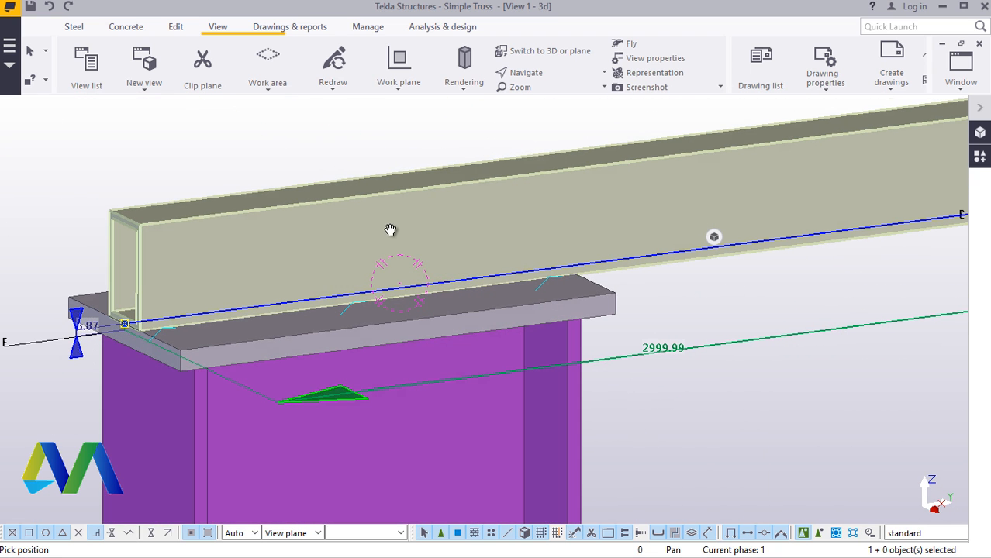
pyautogui.click(526, 79)
pyautogui.click(560, 104)
pyautogui.click(544, 75)
pyautogui.click(557, 99)
pyautogui.moveTo(400, 243); pyautogui.dragTo(433, 251)
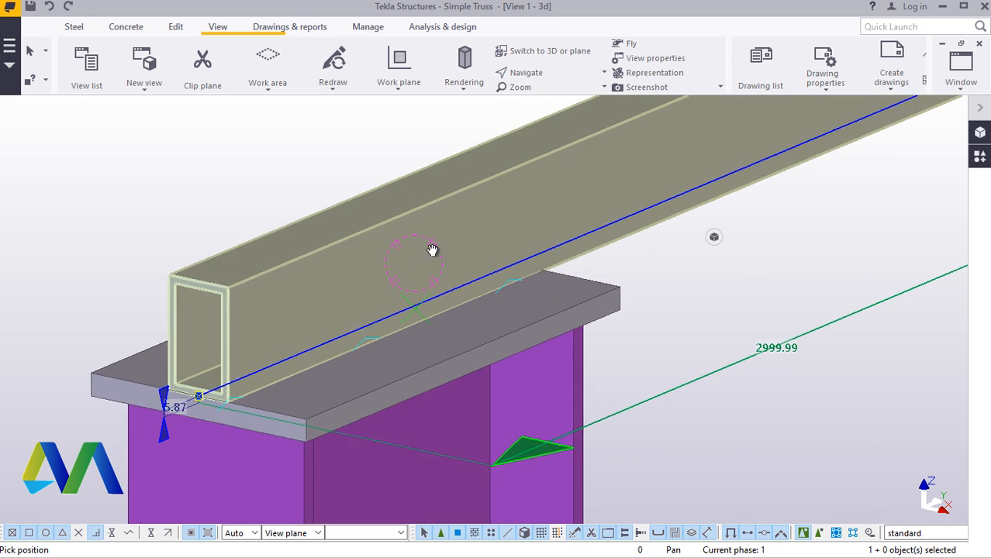
pyautogui.rightClick(217, 164)
pyautogui.click(225, 170)
pyautogui.scroll(-6, 221, 261)
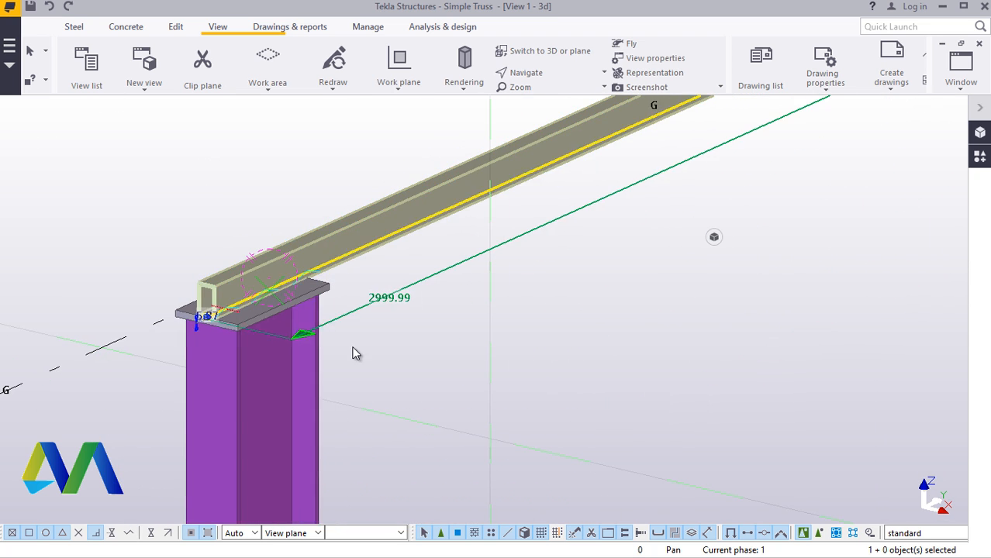
pyautogui.scroll(-4, 349, 416)
pyautogui.scroll(3, 595, 246)
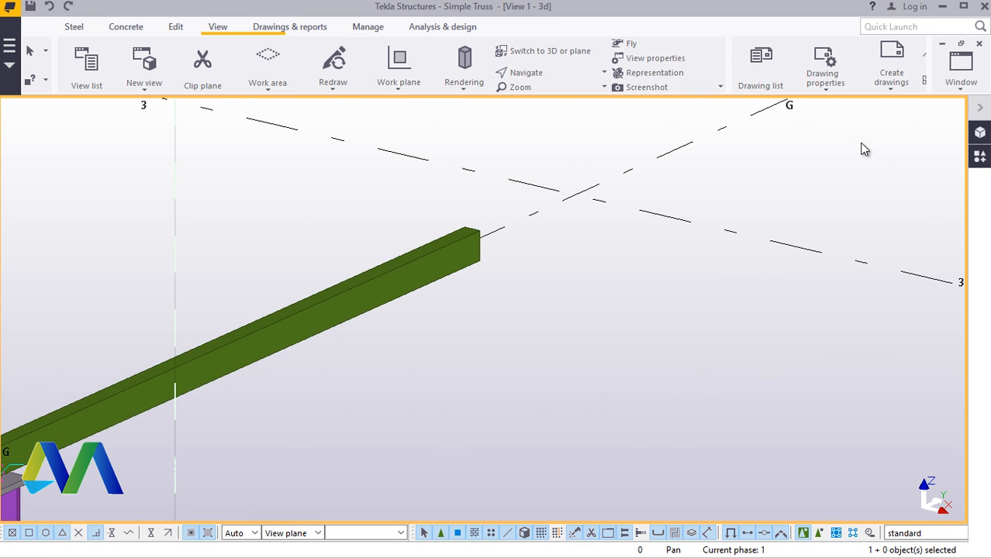
# Step: Switch to the Grid I elevation view at the horizontal beam on the grid 1 column
pyautogui.click(958, 82)
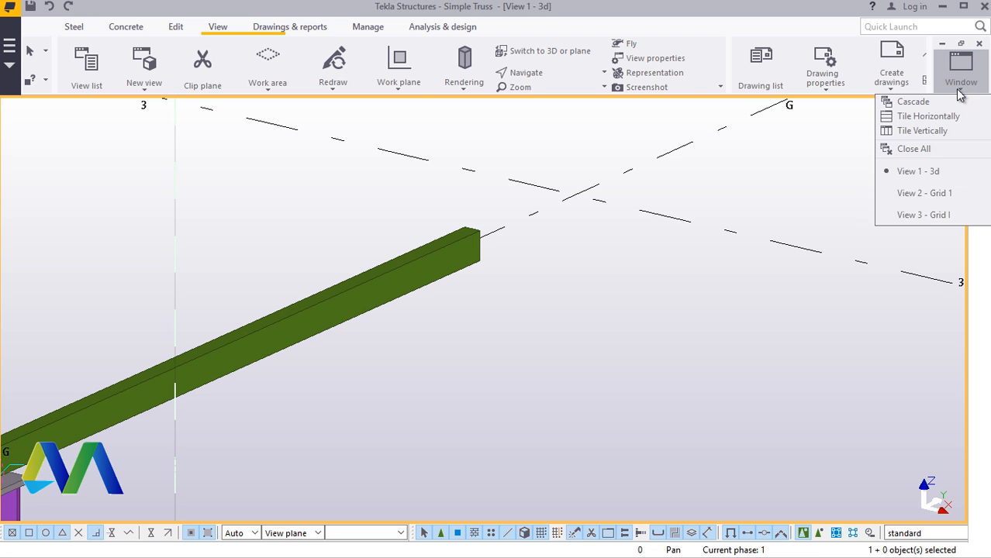
pyautogui.click(935, 215)
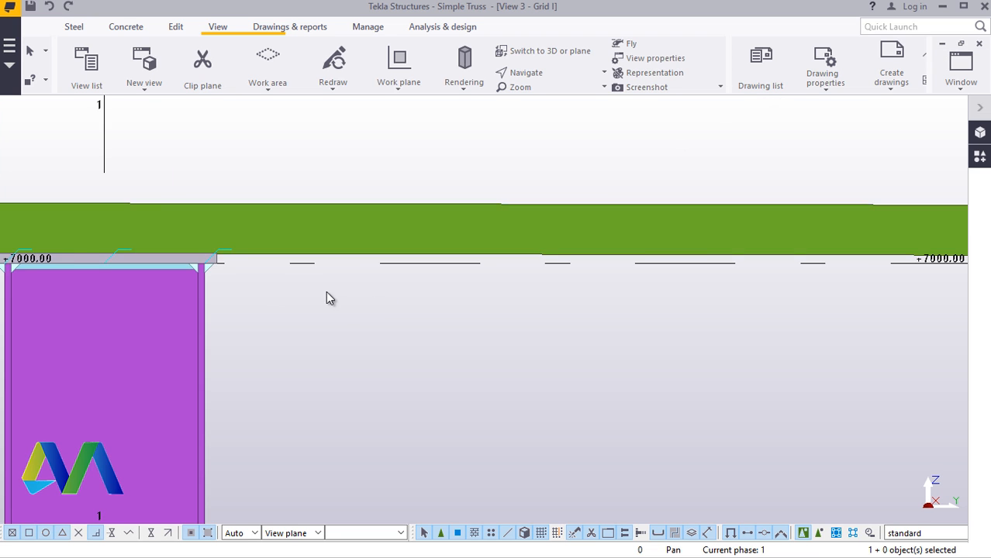
pyautogui.scroll(-2, 281, 286)
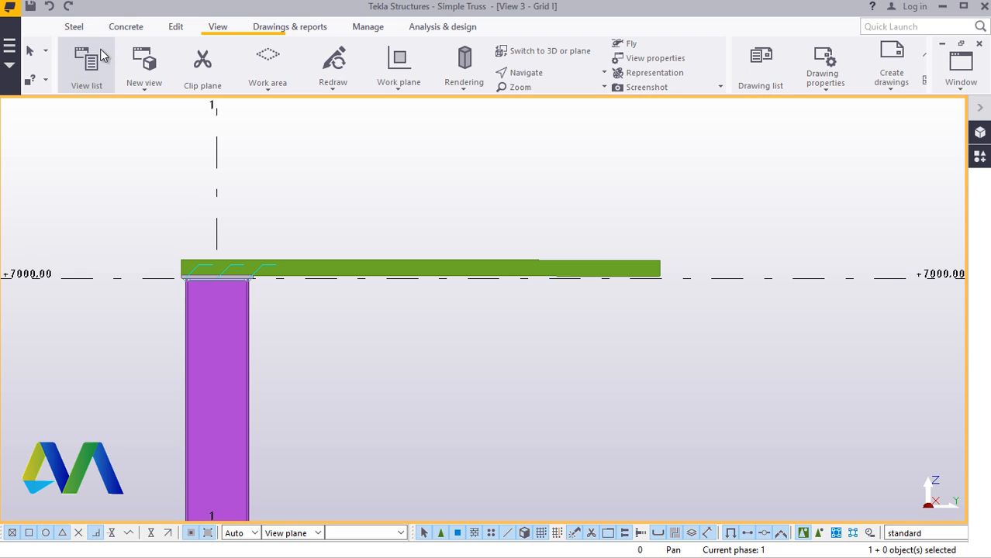
# Step: Place a sloping steel beam from the horizontal beam's lower free-end corner to grid 2, about midway between levels 7000 and 10000, and inspect the joint
pyautogui.click(77, 28)
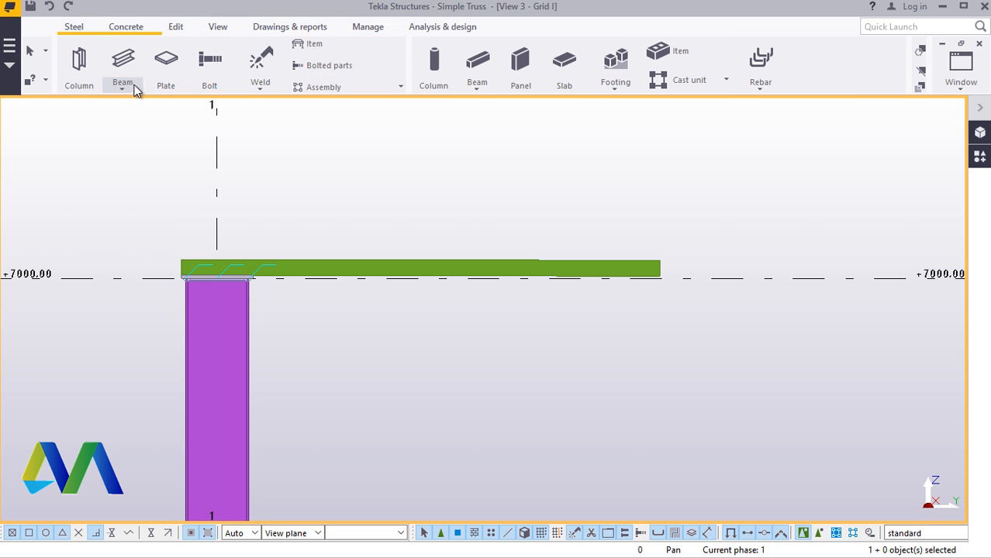
pyautogui.click(127, 89)
pyautogui.click(130, 109)
pyautogui.scroll(-3, 227, 168)
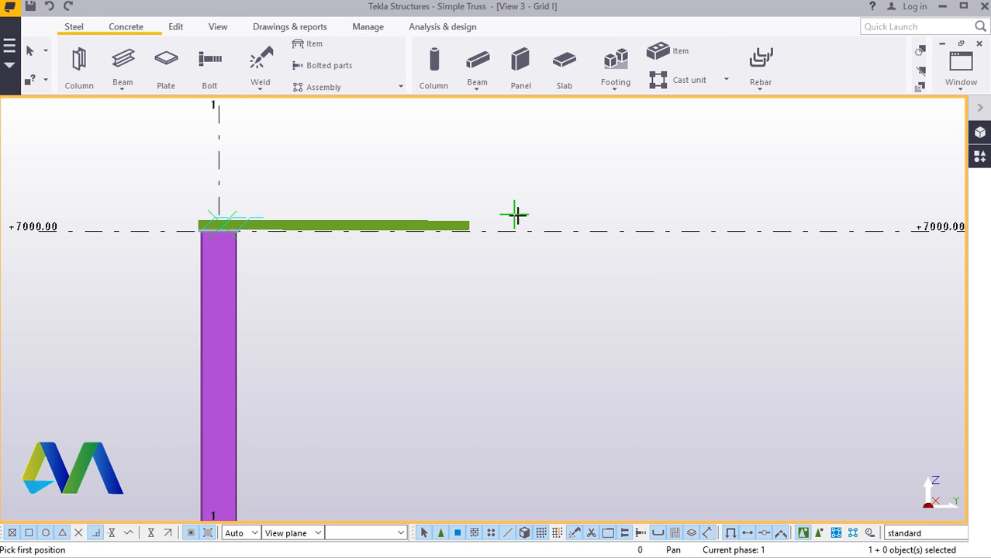
pyautogui.scroll(4, 515, 218)
pyautogui.scroll(2, 457, 234)
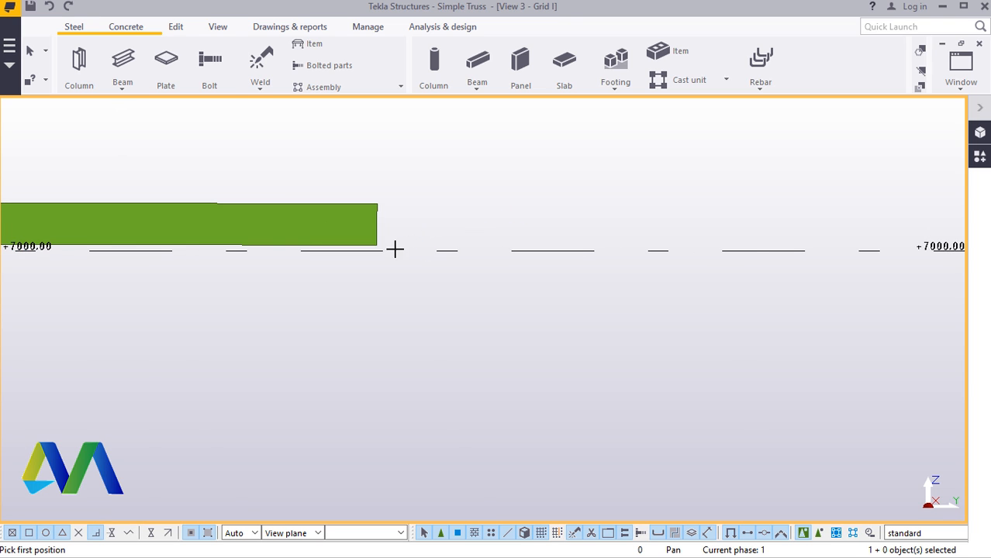
pyautogui.scroll(1, 381, 246)
pyautogui.scroll(-5, 375, 245)
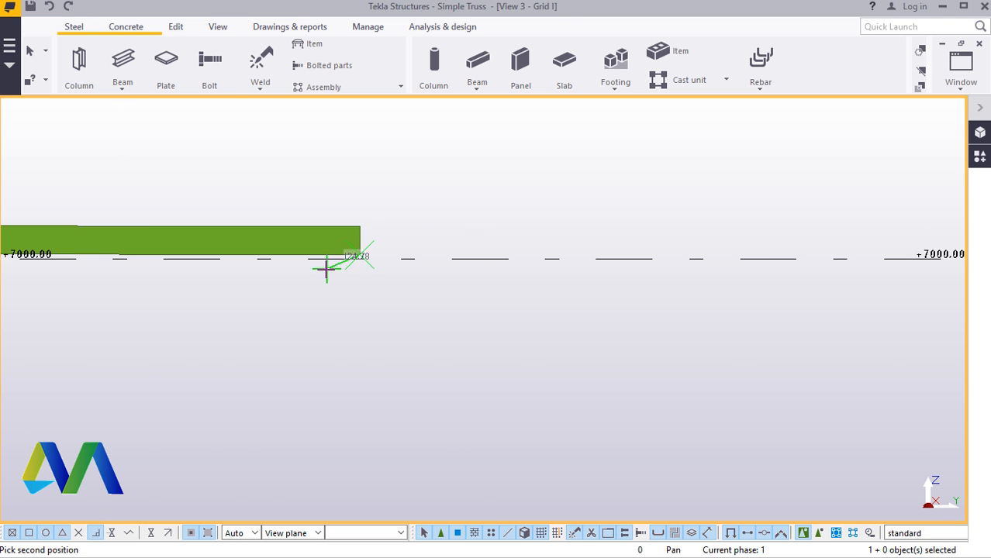
pyautogui.scroll(1, 652, 240)
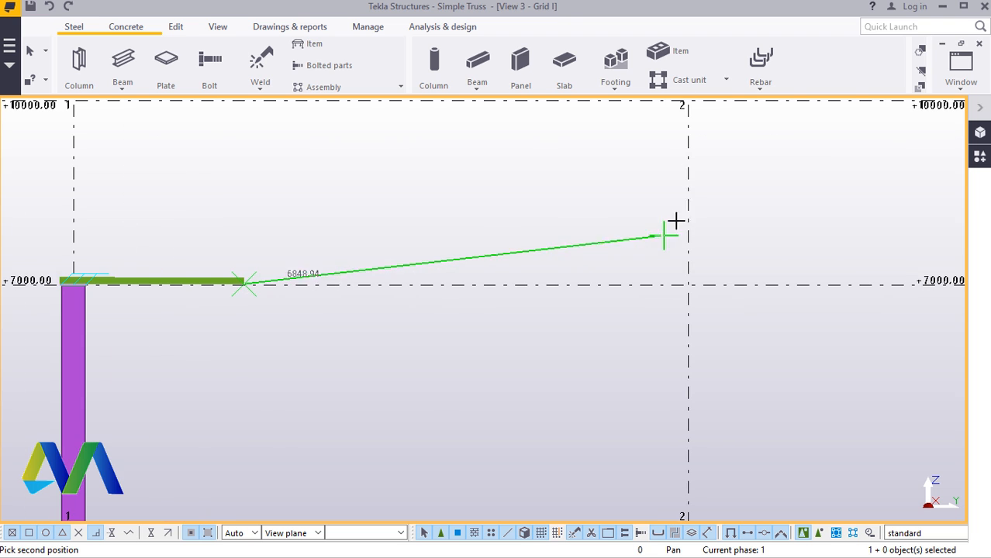
pyautogui.click(687, 191)
pyautogui.rightClick(746, 169)
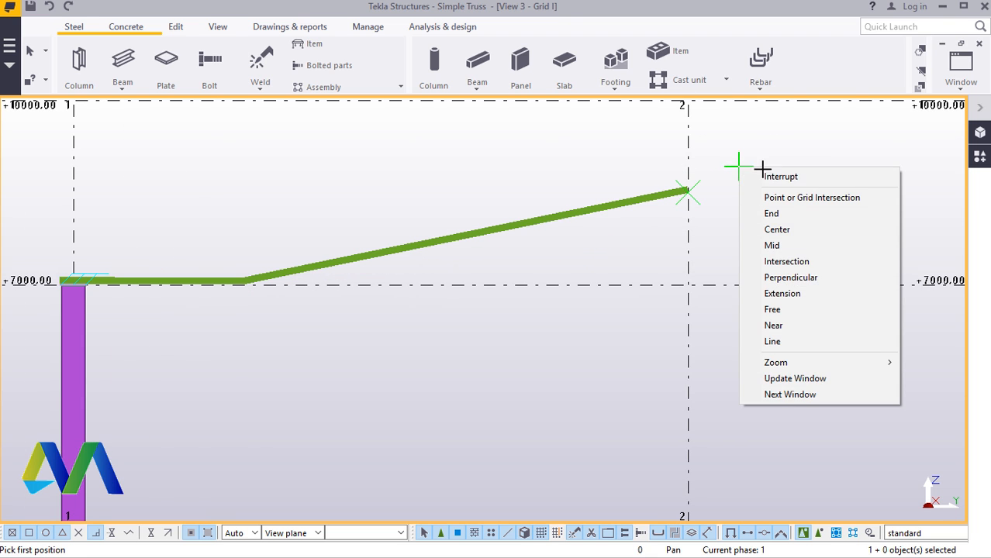
pyautogui.click(775, 174)
pyautogui.scroll(1, 271, 308)
pyautogui.scroll(6, 271, 309)
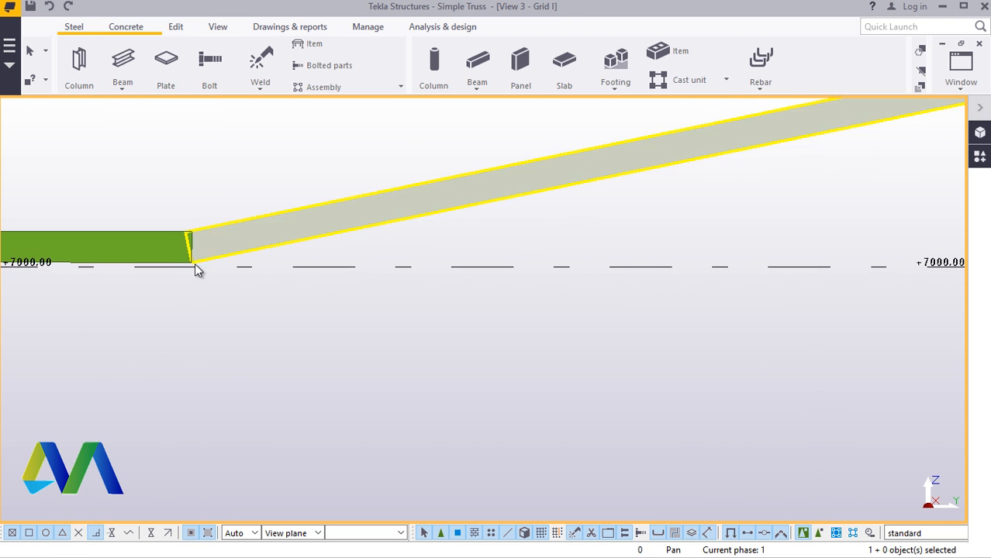
pyautogui.scroll(-8, 261, 323)
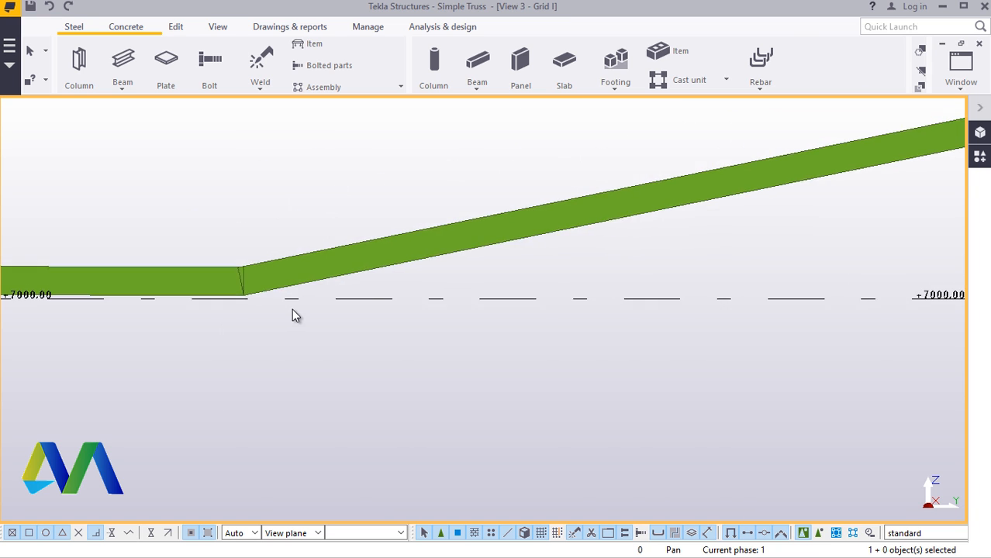
# Step: Place a 600 mm vertical steel beam upward from the horizontal beam's lower outer corner on the cap plate at grid 1
pyautogui.scroll(4, 150, 333)
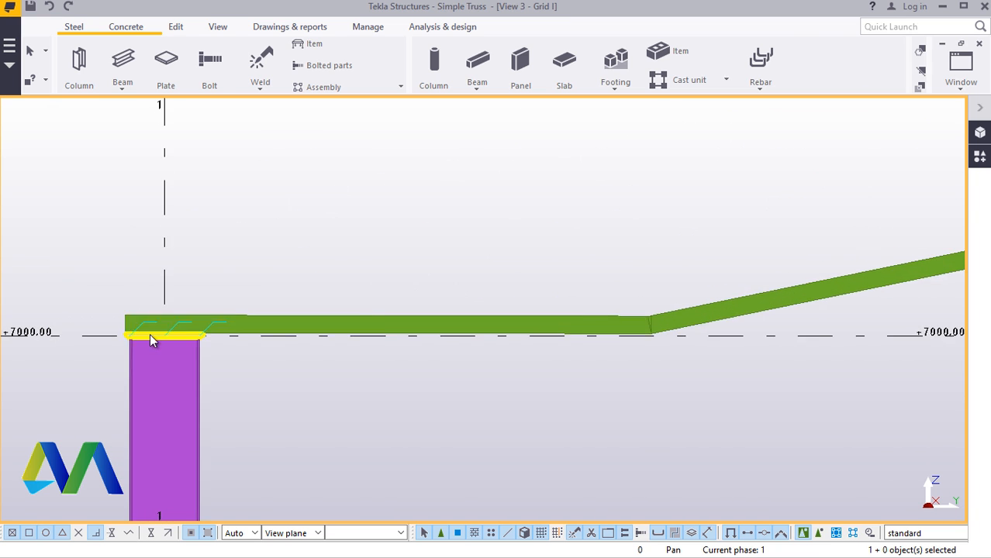
pyautogui.click(122, 89)
pyautogui.click(124, 113)
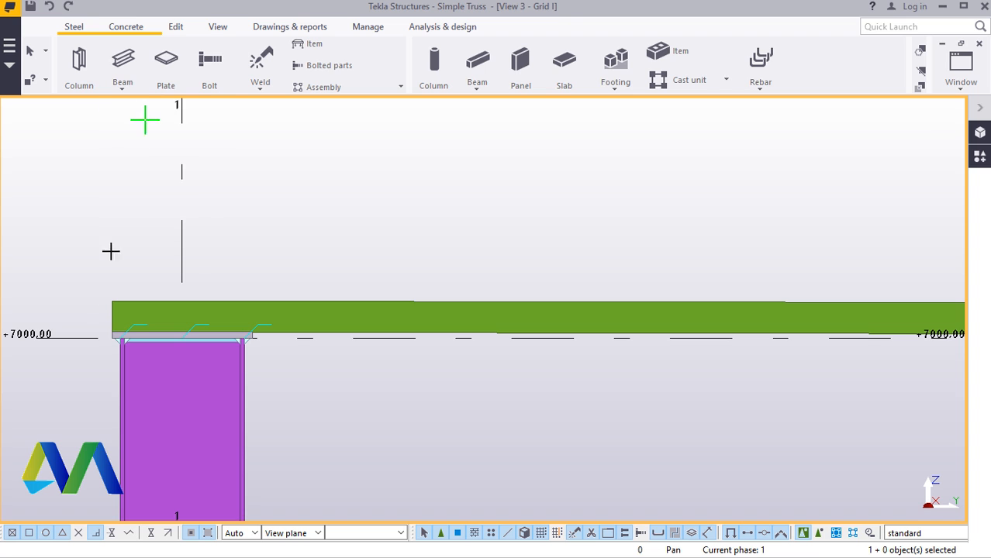
pyautogui.scroll(5, 108, 339)
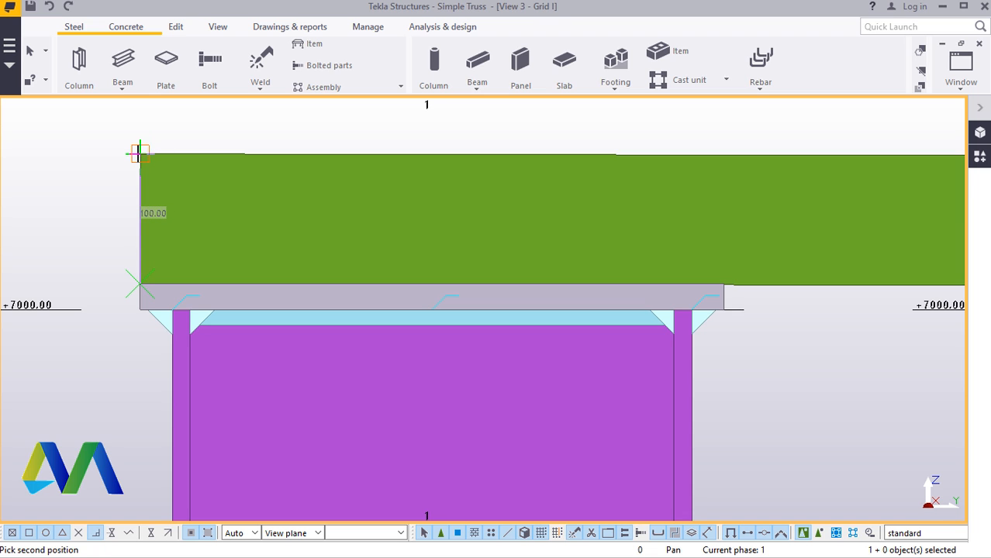
pyautogui.write('600')
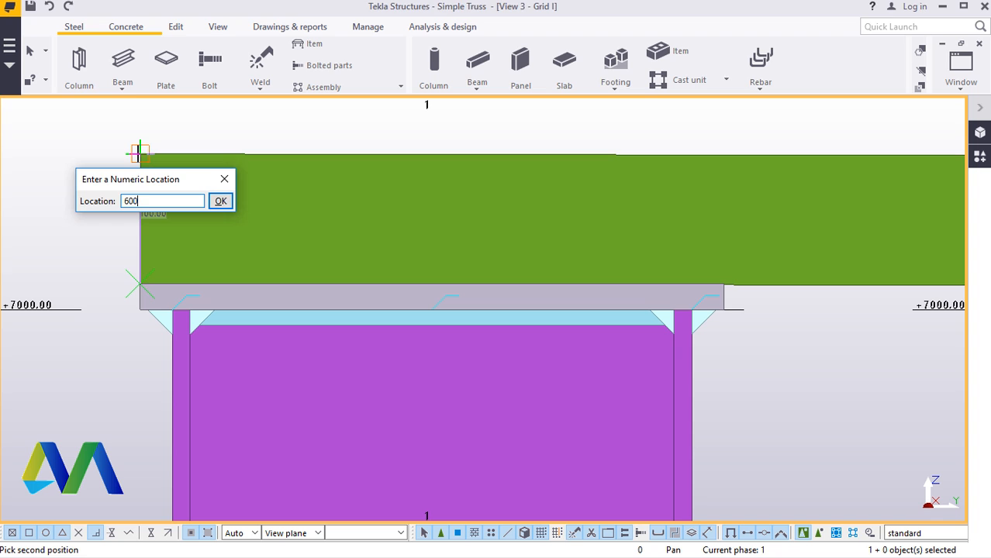
pyautogui.press('Return')
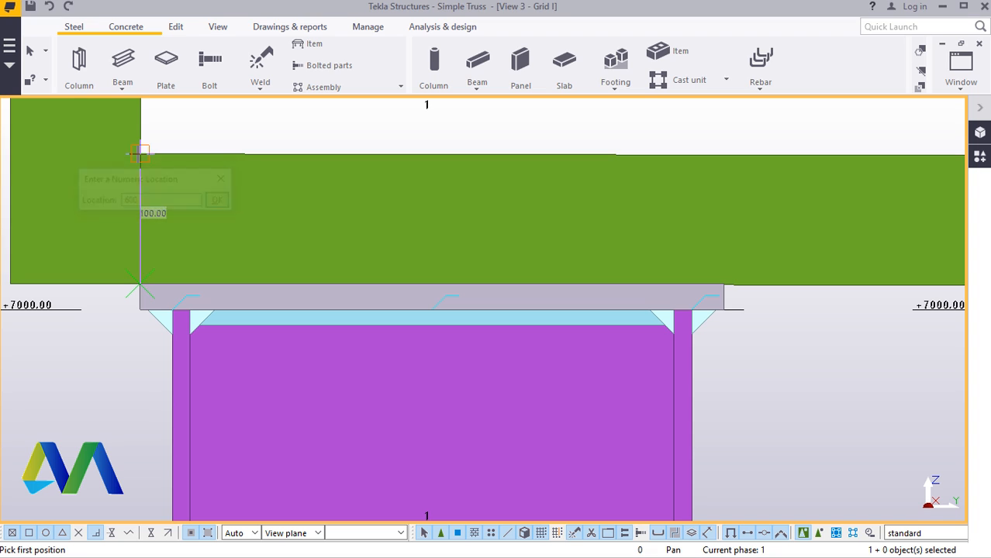
pyautogui.rightClick(217, 135)
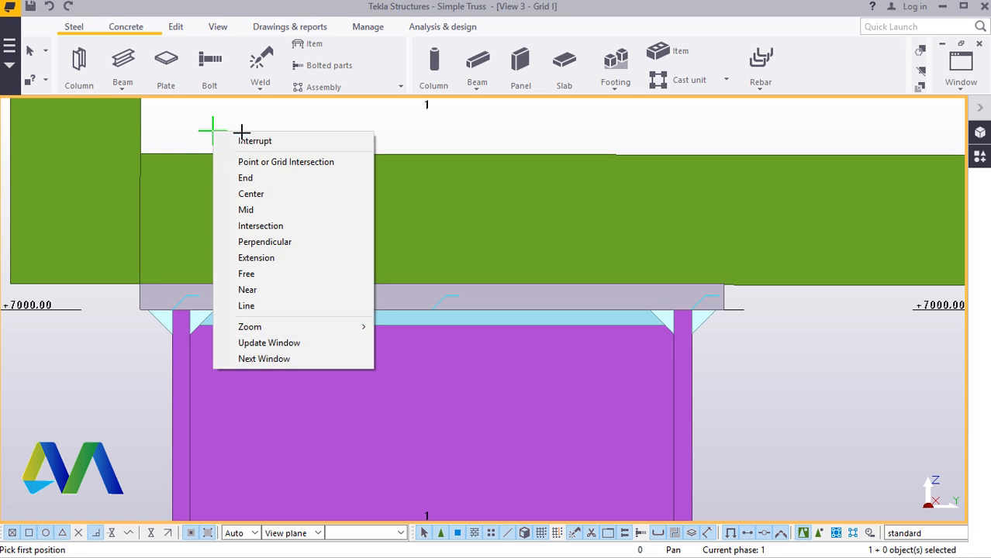
pyautogui.click(249, 141)
# Step: Switch to the 3D view at the vertical beam's base on the grid 1 cap plate
pyautogui.click(960, 78)
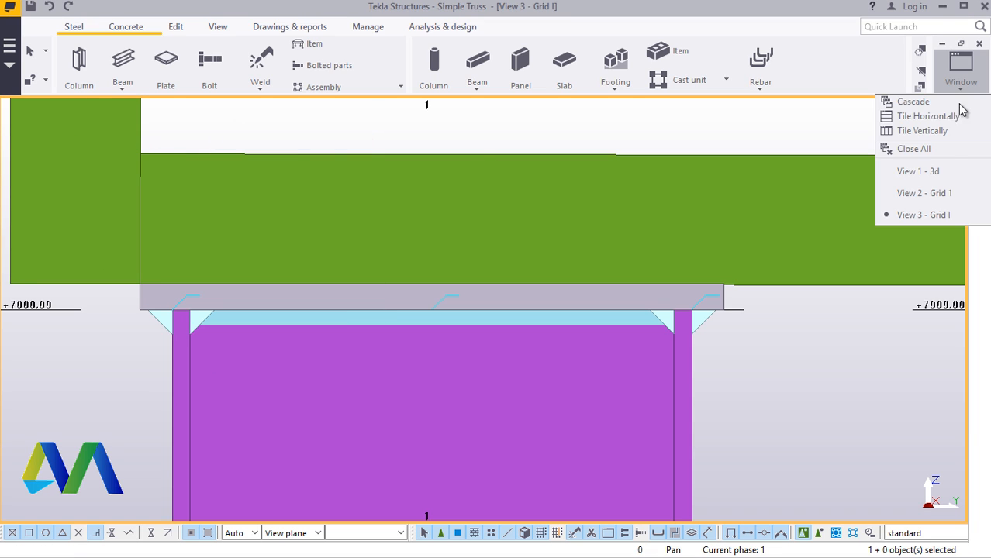
pyautogui.click(926, 171)
pyautogui.scroll(-2, 465, 286)
pyautogui.scroll(-2, 446, 253)
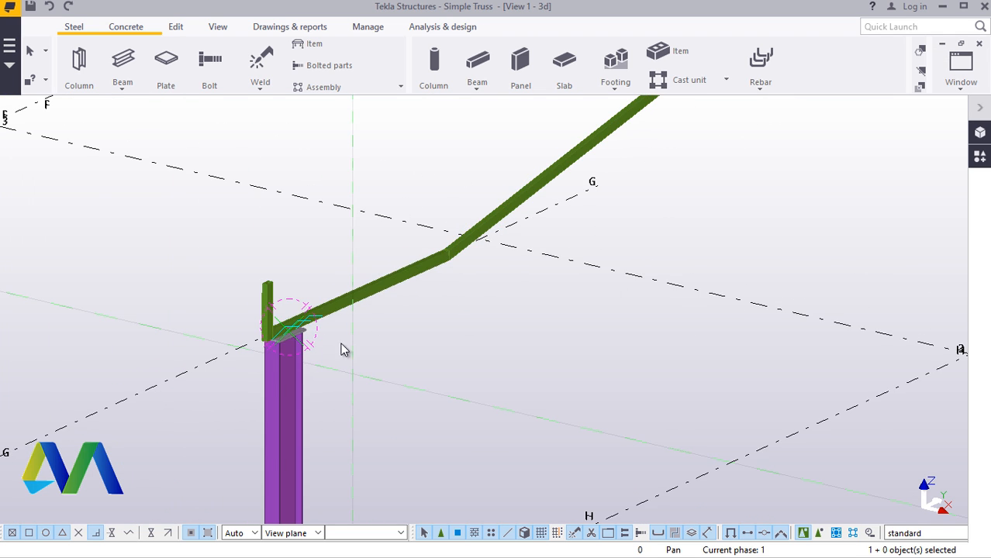
pyautogui.scroll(4, 341, 347)
pyautogui.rightClick(290, 186)
pyautogui.click(322, 194)
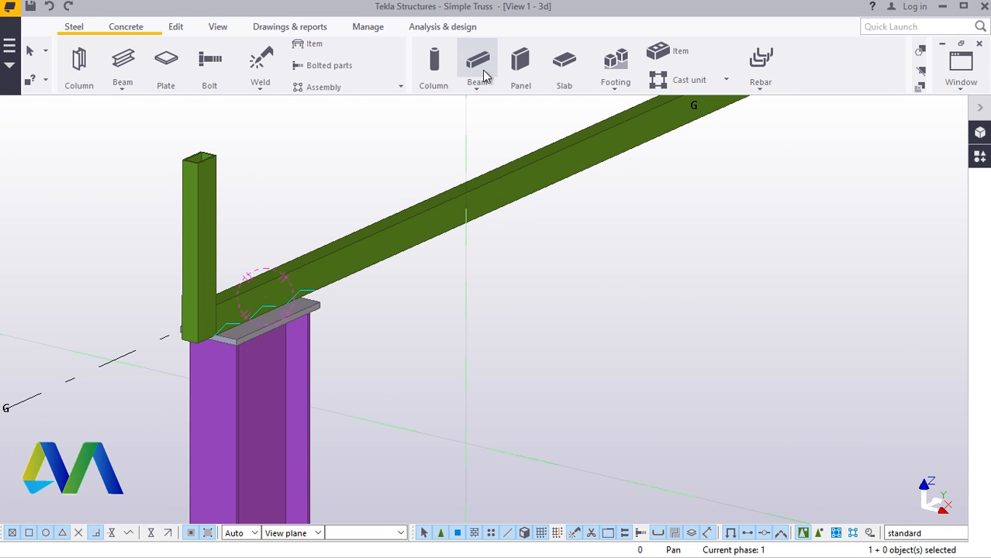
# Step: Move the vertical beam from its lower corner onto the horizontal beam's upper end corner and inspect its seating
pyautogui.scroll(4, 197, 303)
pyautogui.scroll(1, 233, 322)
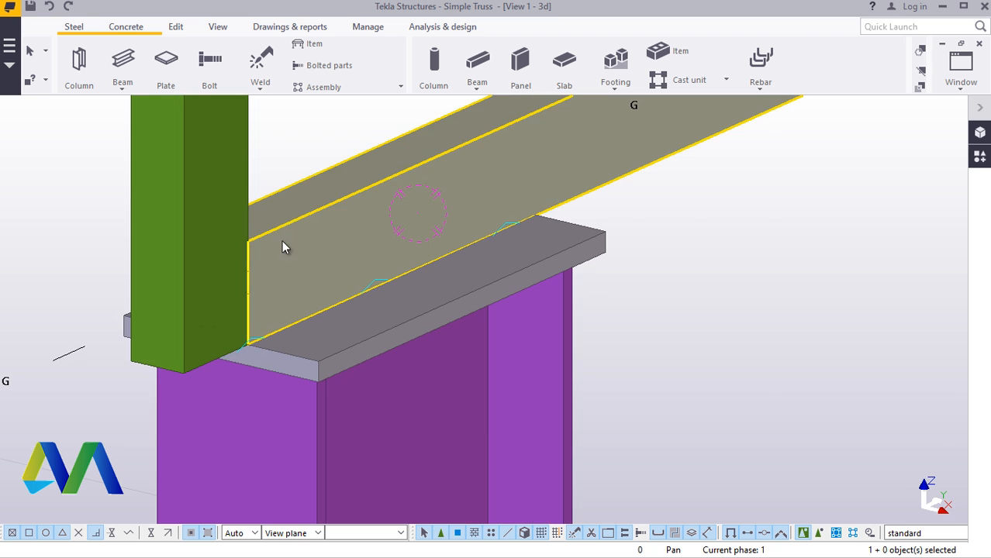
pyautogui.rightClick(198, 285)
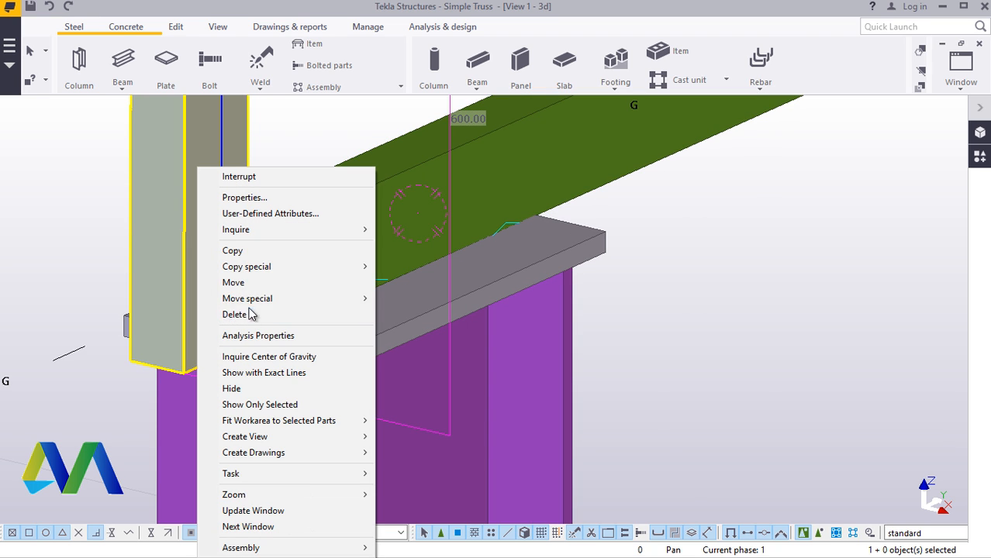
pyautogui.click(245, 282)
pyautogui.scroll(2, 179, 370)
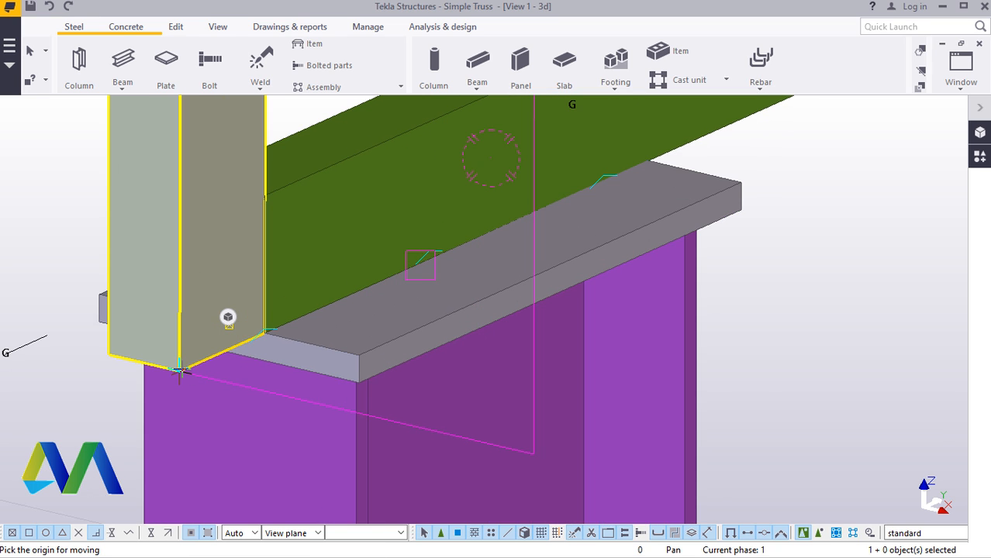
pyautogui.click(266, 198)
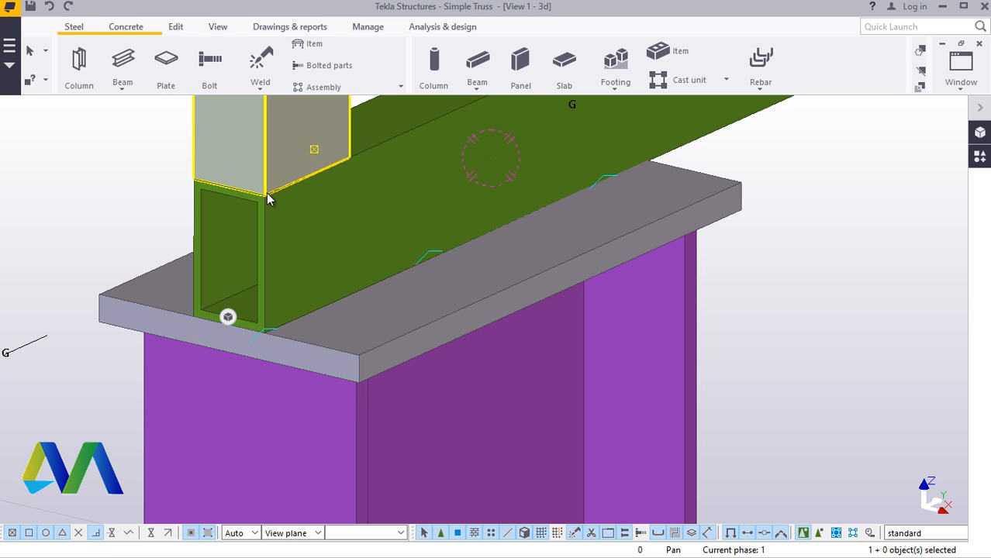
pyautogui.scroll(4, 267, 195)
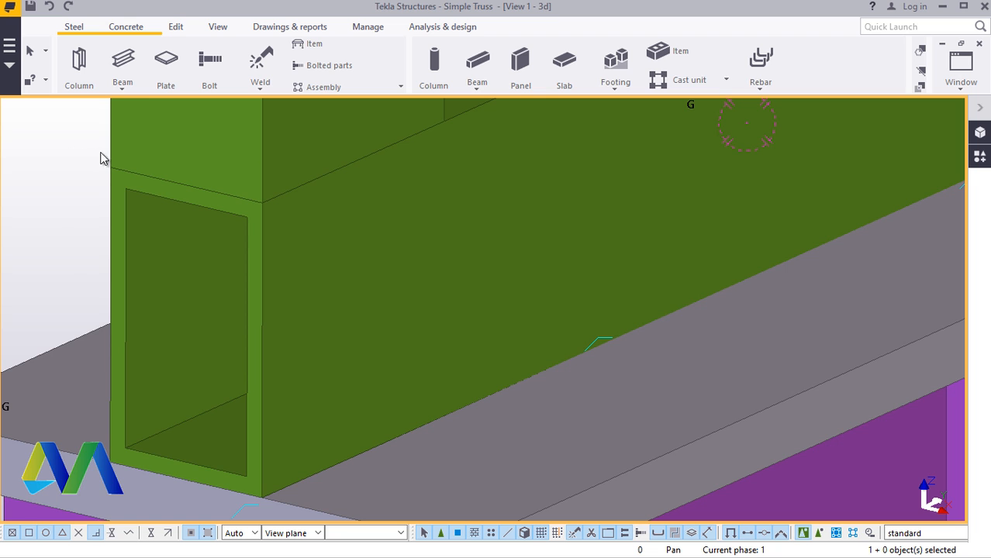
pyautogui.scroll(-3, 181, 234)
pyautogui.scroll(2, 242, 179)
pyautogui.scroll(-4, 219, 290)
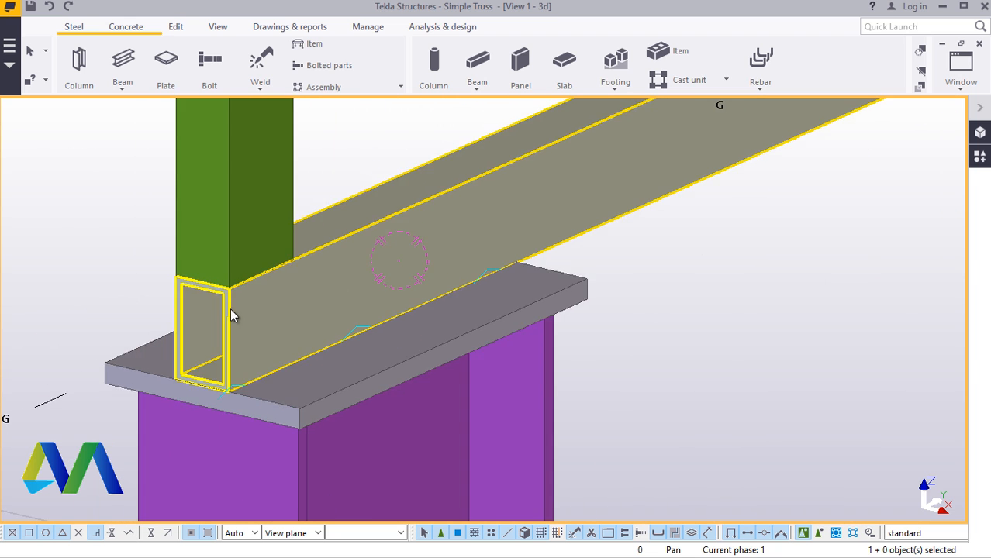
pyautogui.scroll(-6, 230, 308)
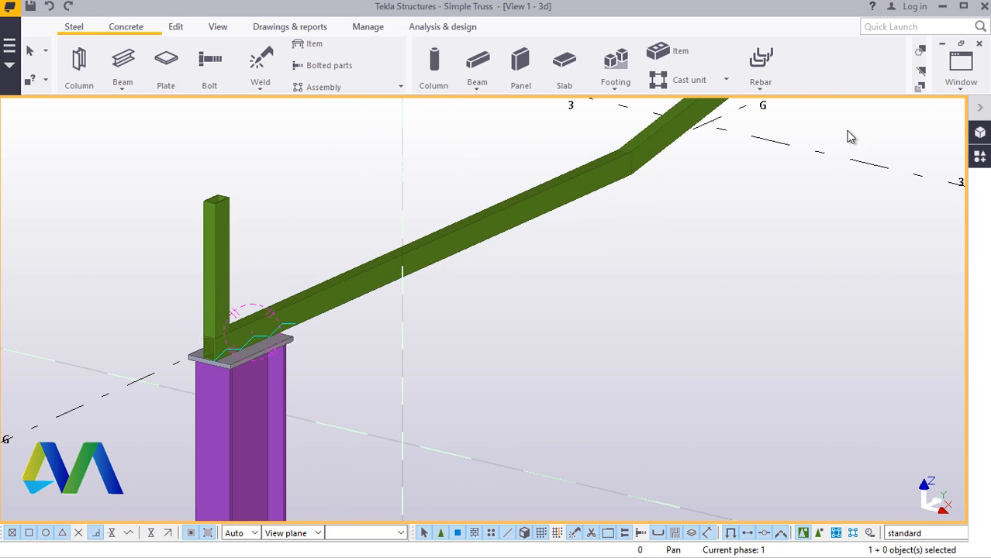
# Step: Switch to the Grid I elevation view and check the chord members between grids 1 and 2
pyautogui.click(958, 83)
pyautogui.click(947, 216)
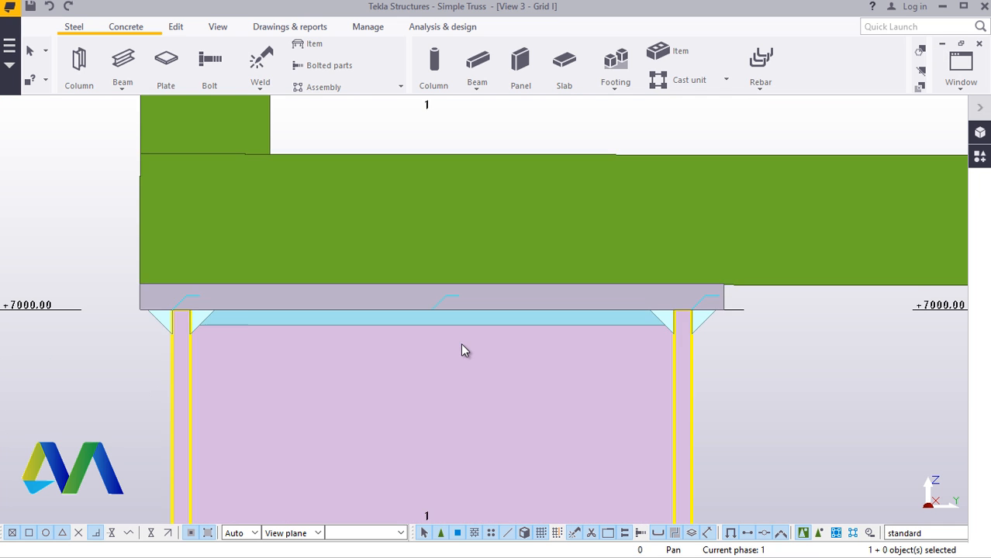
pyautogui.scroll(-10, 228, 357)
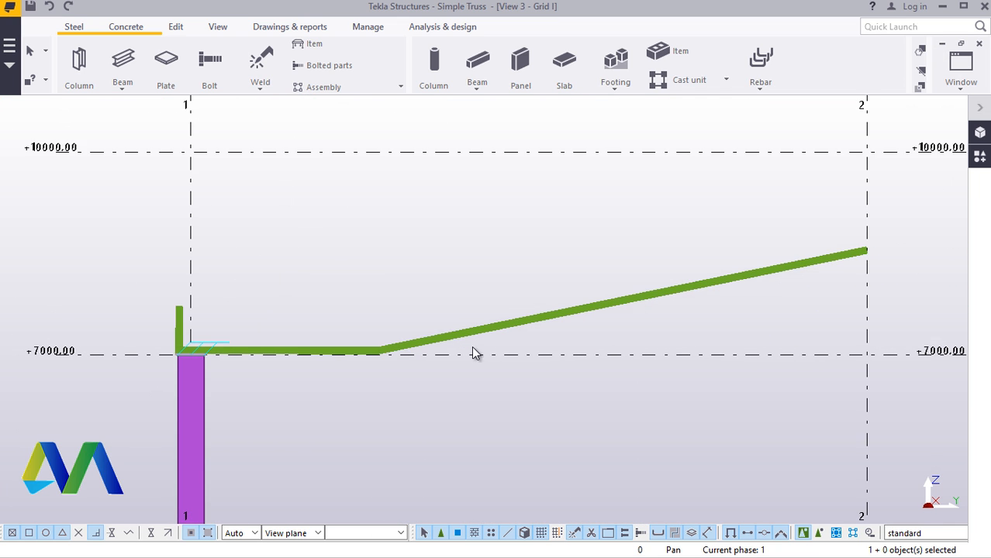
pyautogui.scroll(-2, 287, 370)
pyautogui.scroll(6, 605, 326)
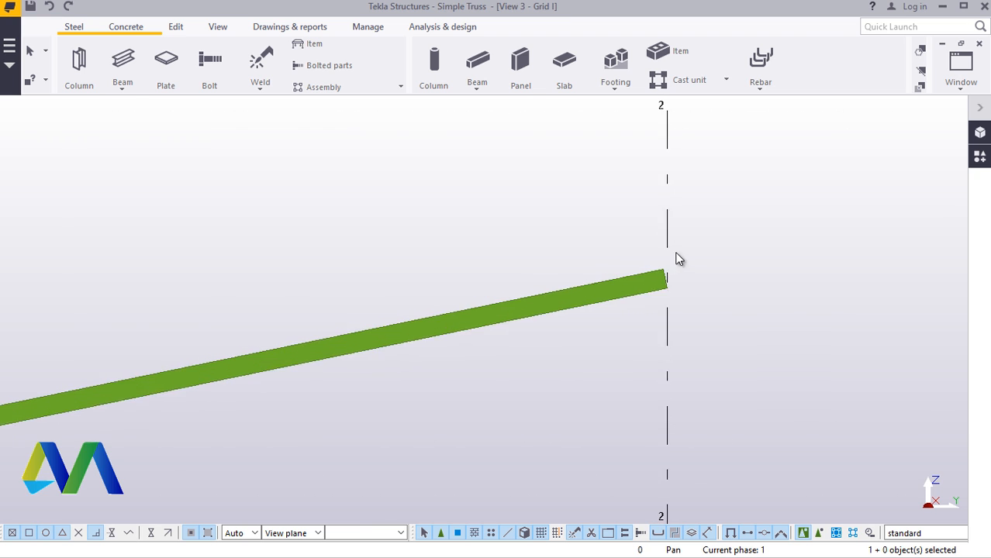
pyautogui.scroll(-2, 565, 330)
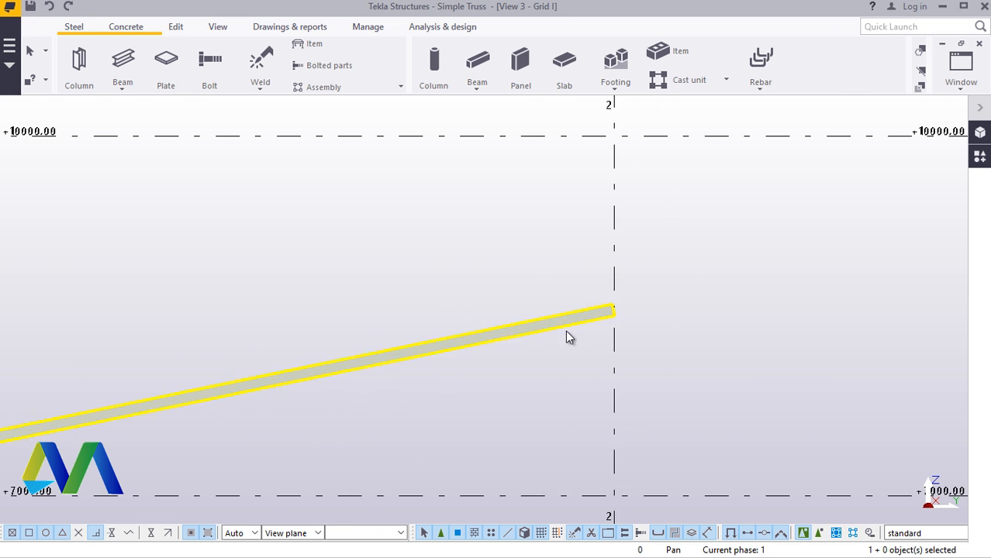
pyautogui.scroll(-3, 589, 318)
pyautogui.scroll(6, 122, 365)
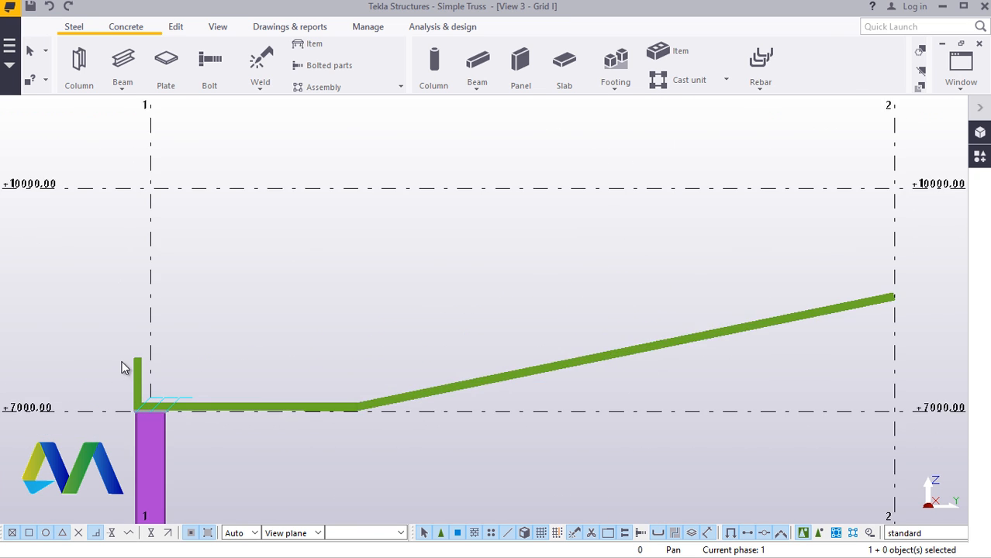
# Step: Place a sloping steel beam from the vertical beam's upper outer corner to the intersection of grid 2 and level 10000
pyautogui.click(122, 90)
pyautogui.click(140, 107)
pyautogui.scroll(2, 129, 360)
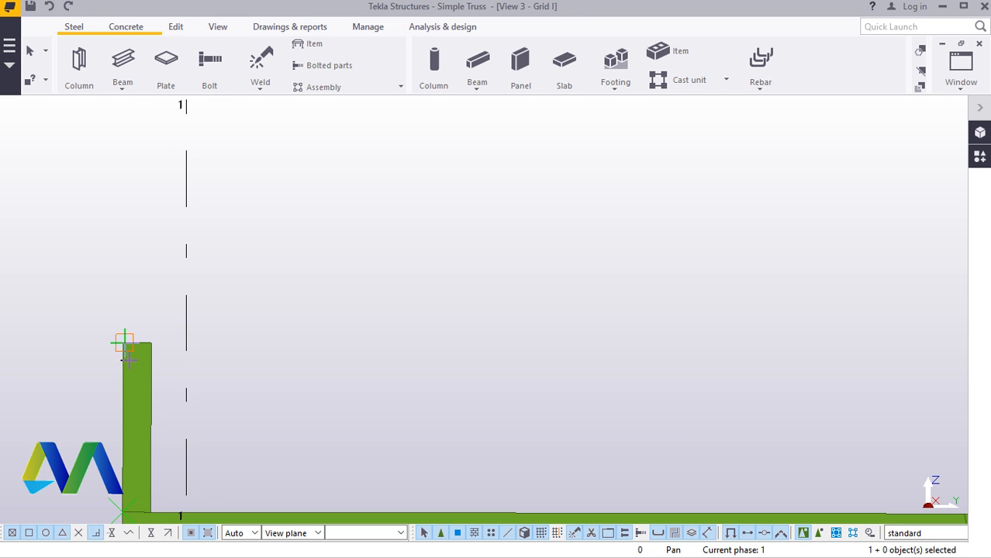
pyautogui.scroll(2, 128, 360)
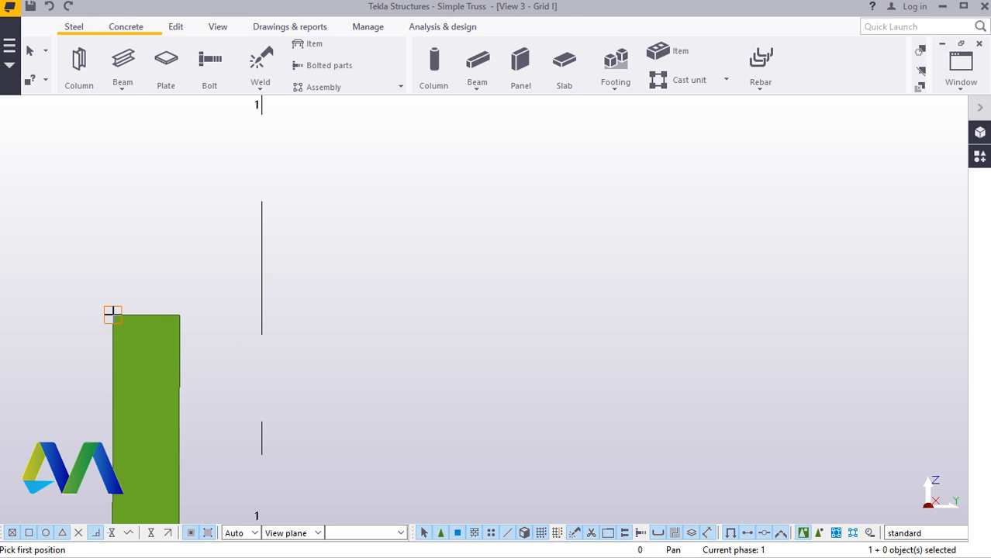
pyautogui.click(113, 313)
pyautogui.scroll(-4, 112, 339)
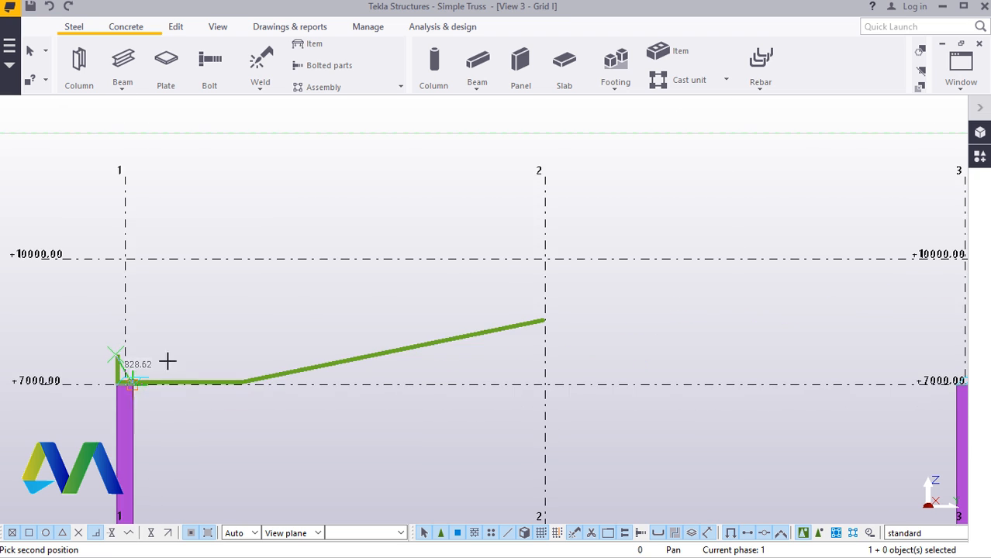
pyautogui.scroll(3, 545, 256)
pyautogui.click(514, 252)
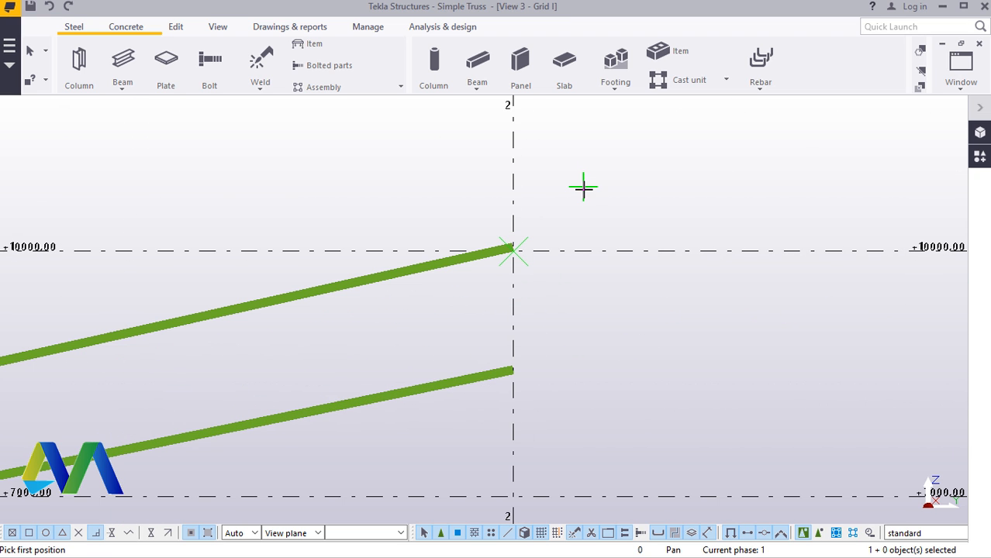
pyautogui.rightClick(583, 186)
pyautogui.click(608, 197)
# Step: Select the upper sloping beam and examine its length, horizontal run, rise and end at grid 2
pyautogui.scroll(-4, 646, 259)
pyautogui.scroll(3, 475, 283)
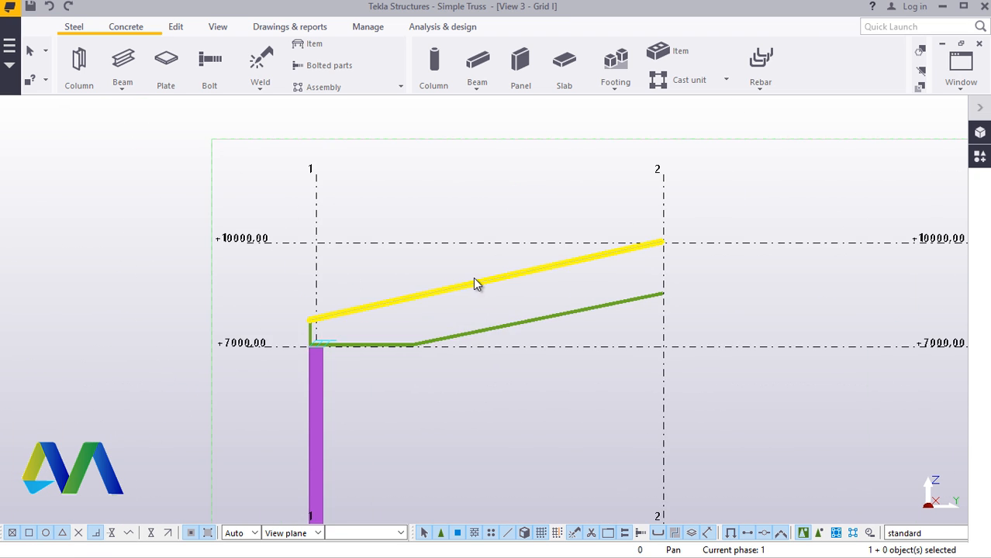
pyautogui.click(469, 287)
pyautogui.scroll(2, 540, 276)
pyautogui.scroll(2, 540, 277)
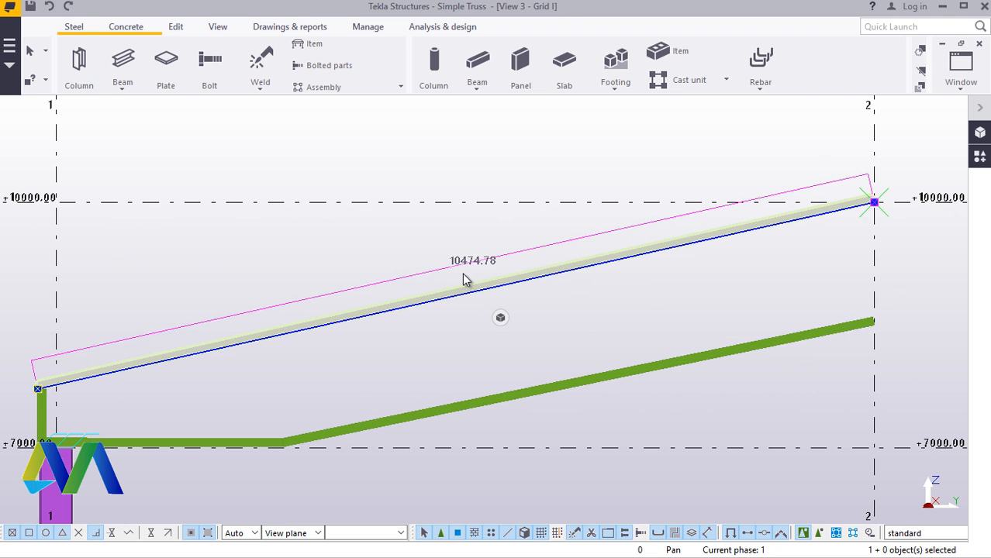
pyautogui.scroll(2, 472, 266)
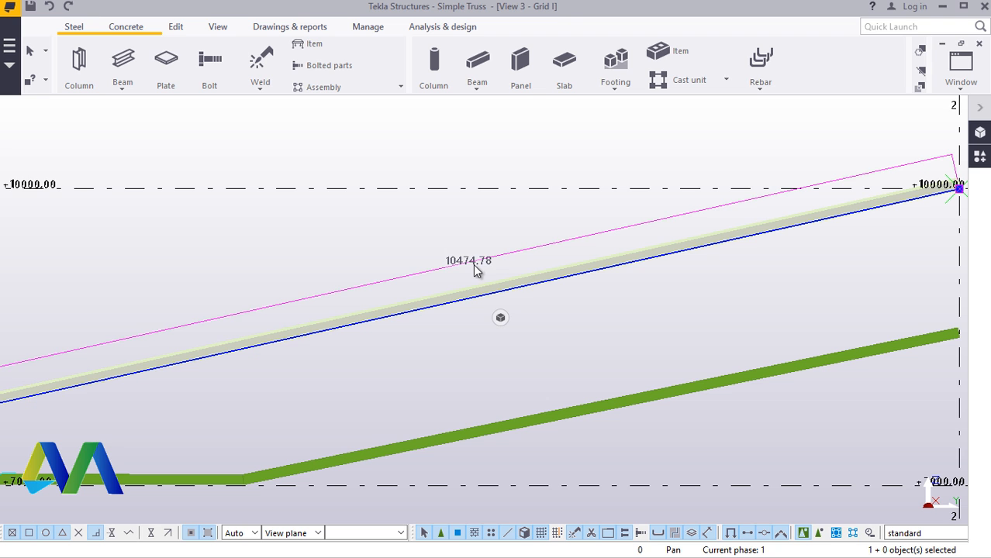
pyautogui.scroll(-3, 465, 275)
pyautogui.scroll(3, 456, 288)
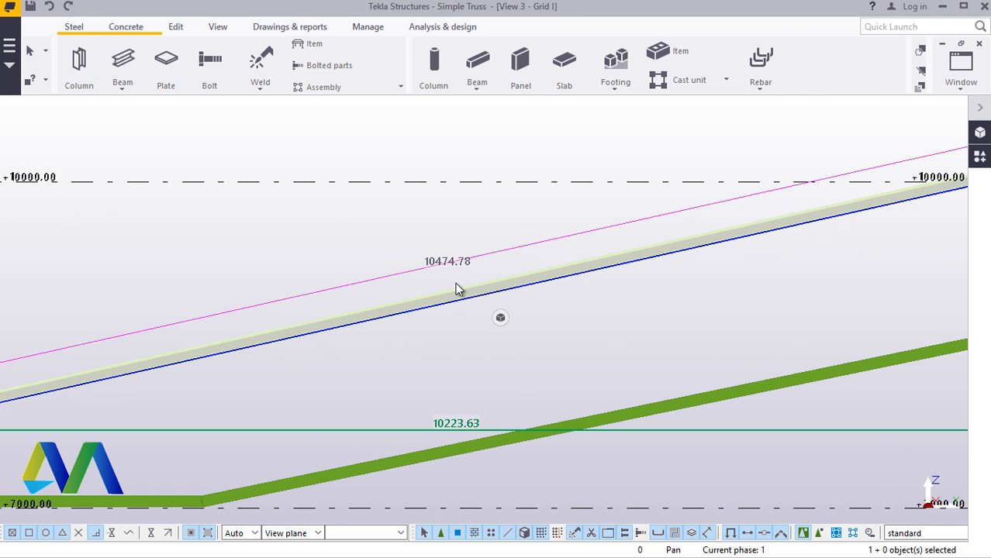
pyautogui.scroll(-4, 456, 287)
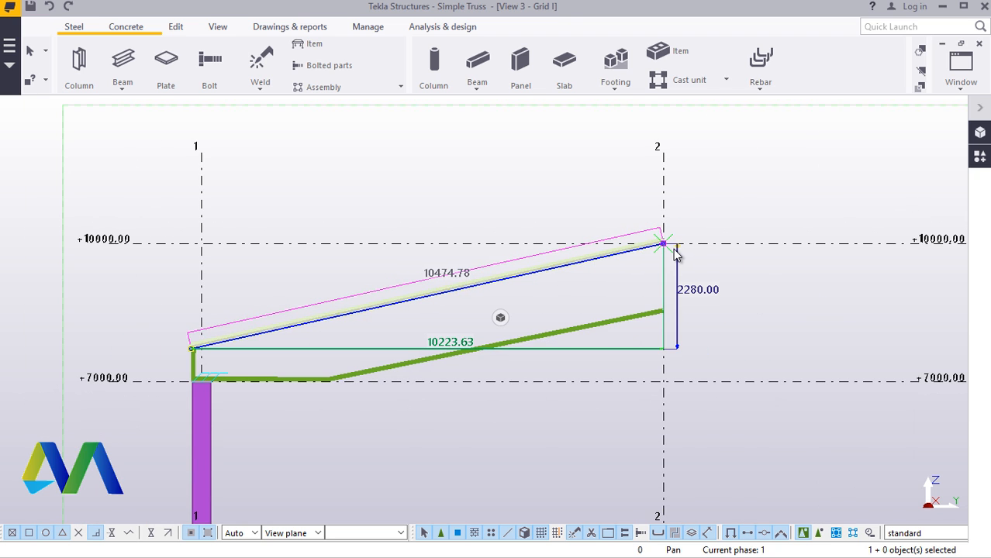
pyautogui.scroll(1, 665, 255)
pyautogui.scroll(-2, 644, 268)
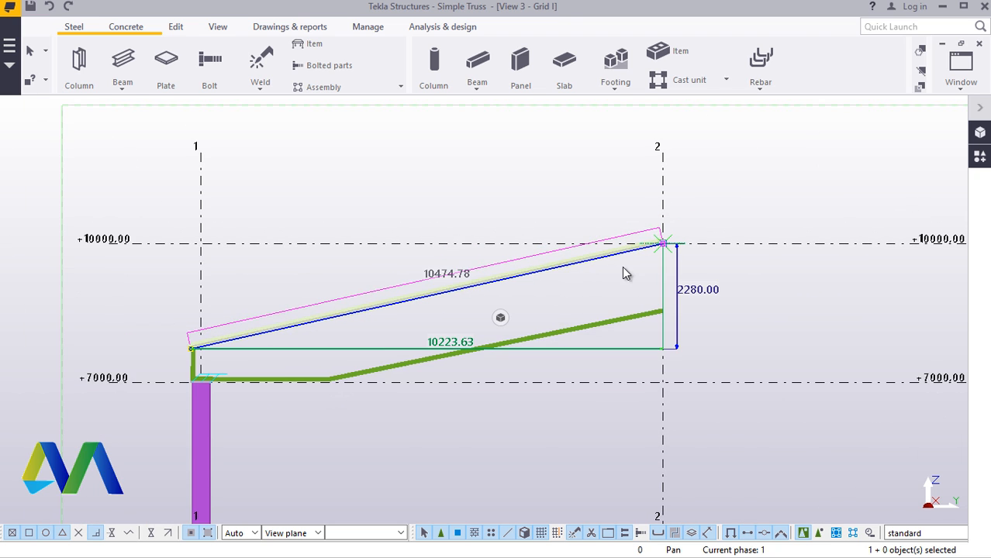
pyautogui.scroll(2, 407, 333)
pyautogui.scroll(-2, 384, 322)
pyautogui.scroll(4, 629, 259)
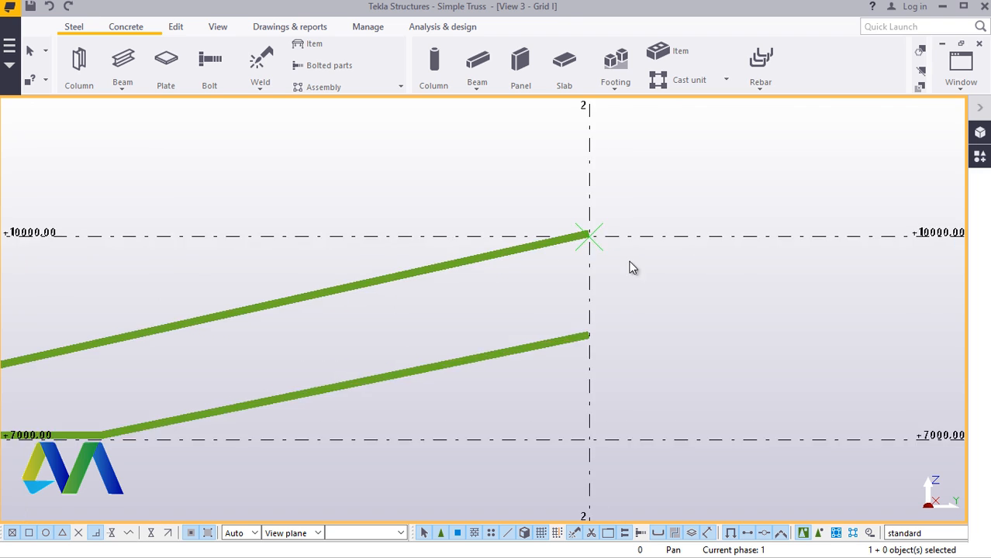
# Step: Place a vertical steel beam on grid 2 from the upper chord's end at level 10000 down to the lower chord's end
pyautogui.click(123, 87)
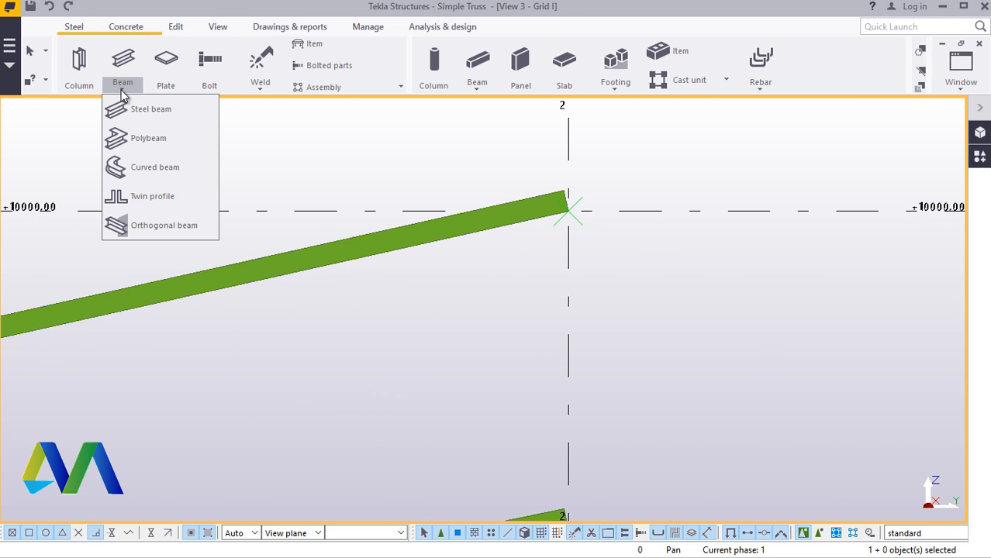
pyautogui.click(124, 109)
pyautogui.scroll(2, 601, 225)
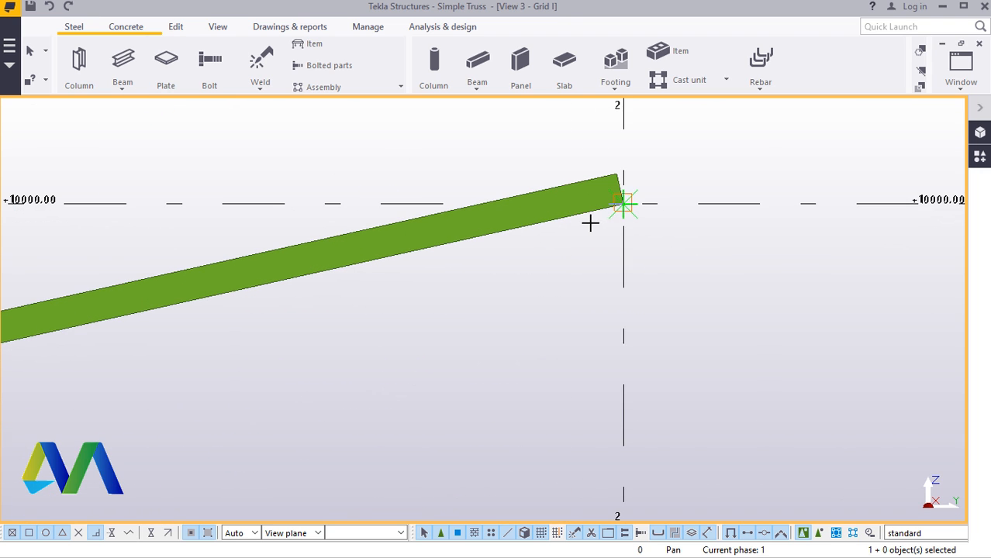
pyautogui.scroll(2, 628, 213)
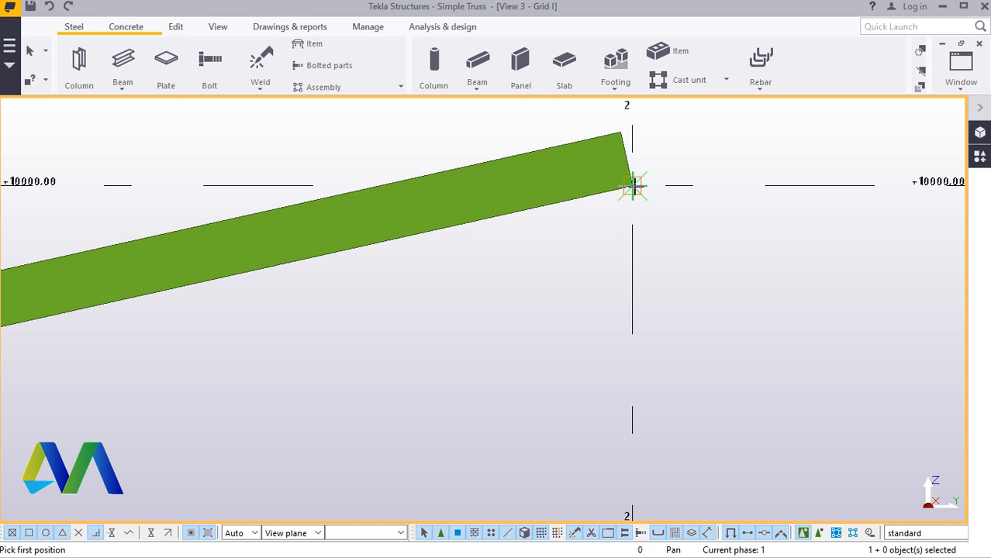
pyautogui.click(633, 186)
pyautogui.scroll(-3, 633, 186)
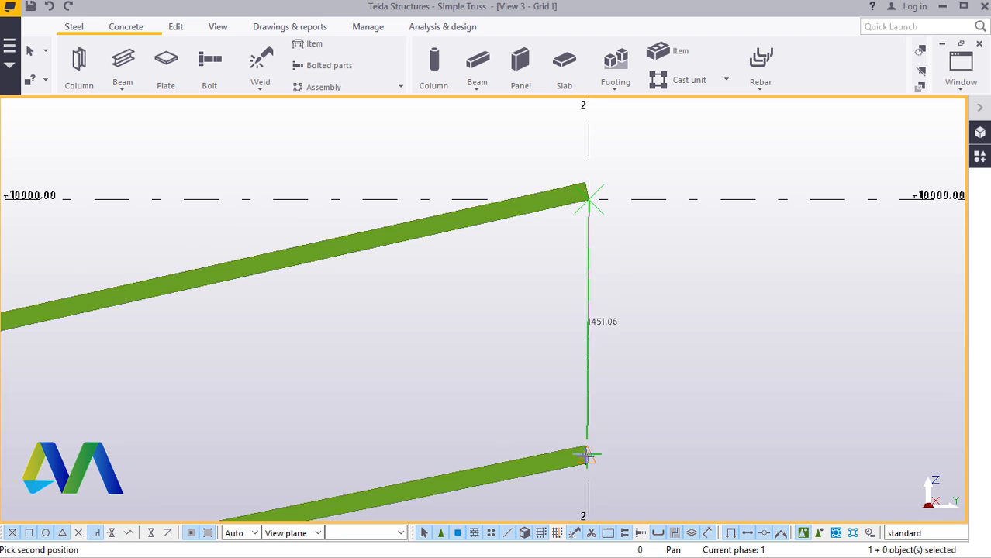
pyautogui.scroll(1, 587, 456)
pyautogui.click(593, 477)
pyautogui.rightClick(678, 287)
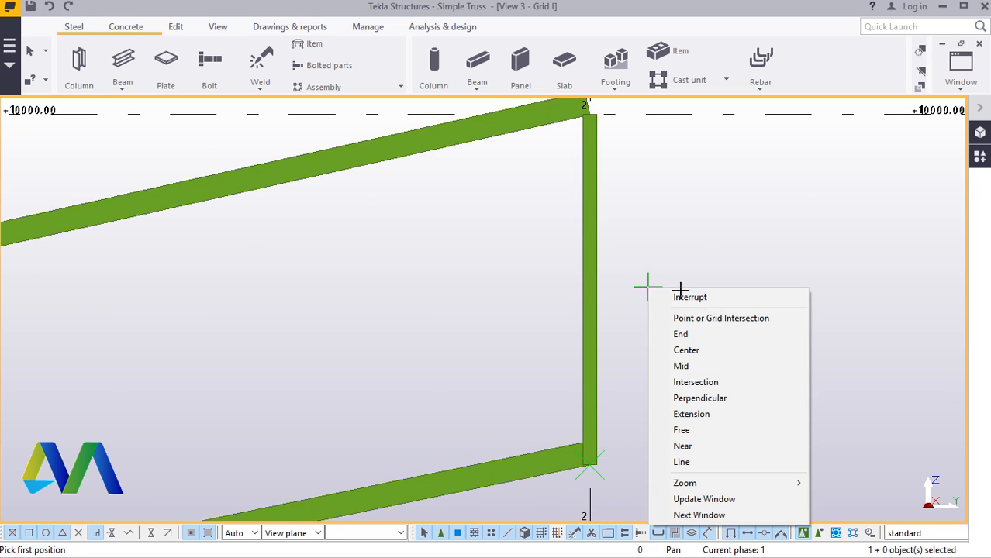
pyautogui.click(683, 294)
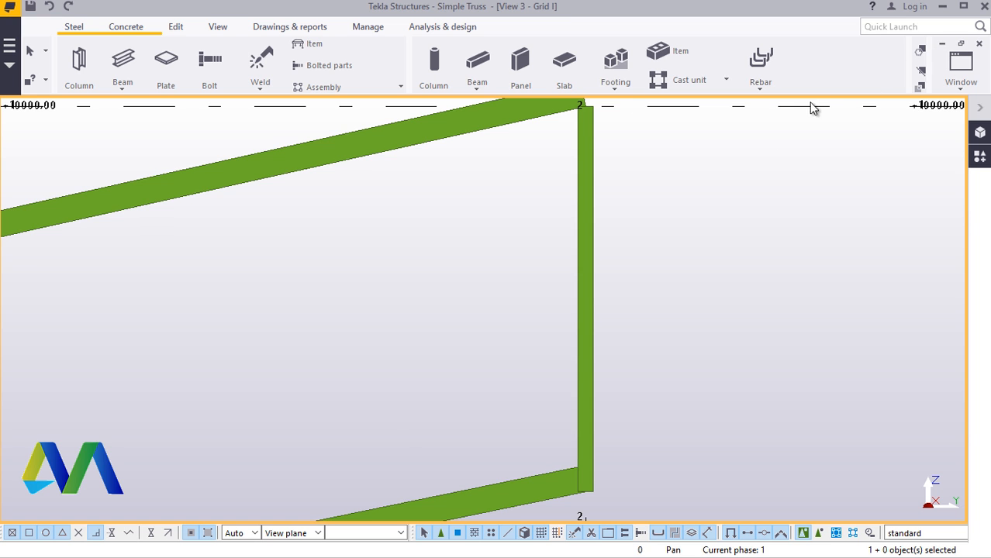
# Step: Switch to the 3D view and examine how the grid 2 vertical beam meets the upper and lower chords
pyautogui.click(961, 73)
pyautogui.click(930, 171)
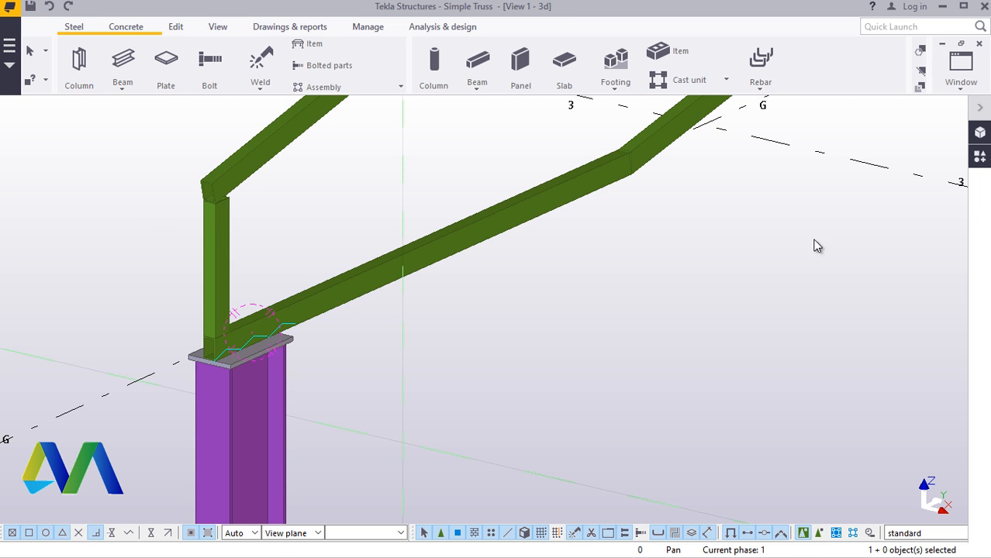
pyautogui.scroll(-4, 326, 349)
pyautogui.scroll(-2, 242, 381)
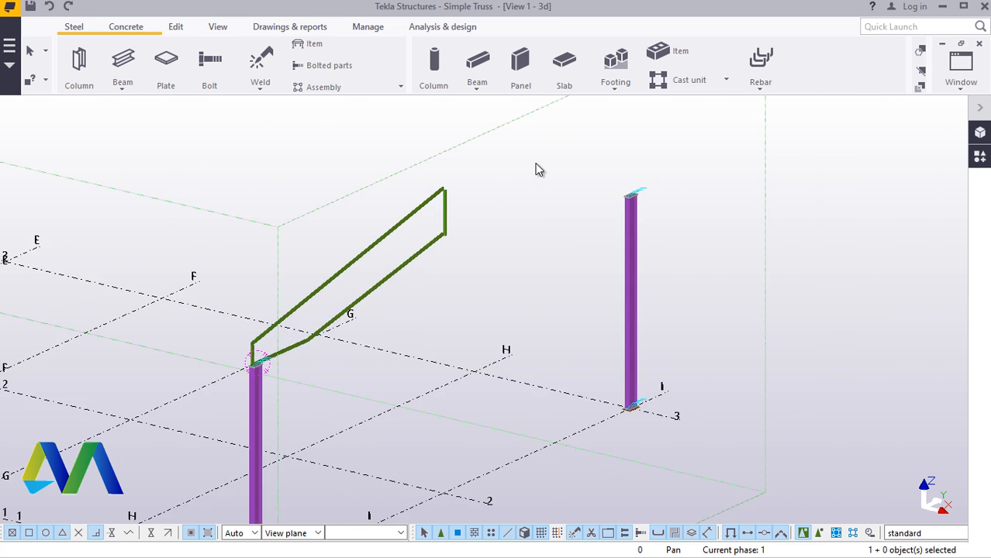
pyautogui.scroll(6, 407, 210)
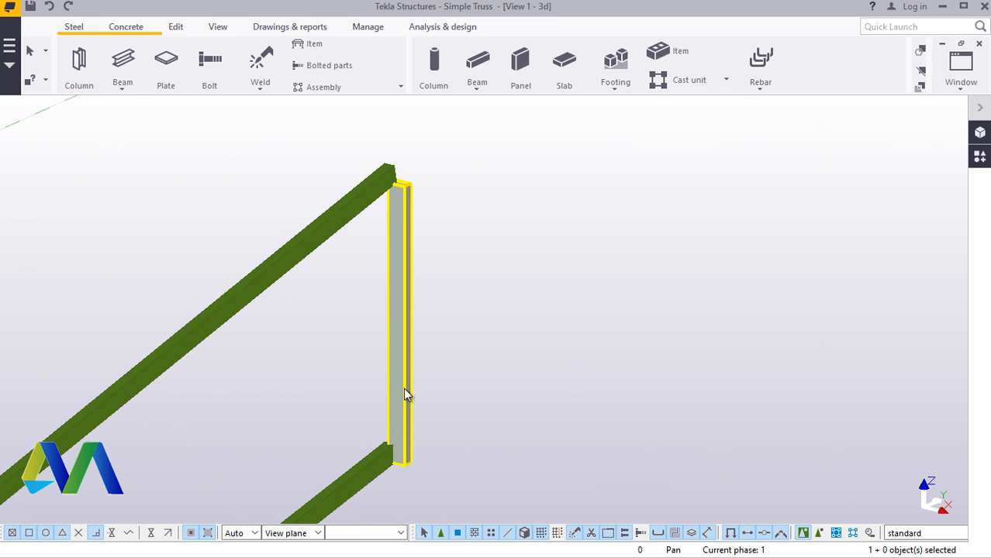
pyautogui.scroll(6, 385, 457)
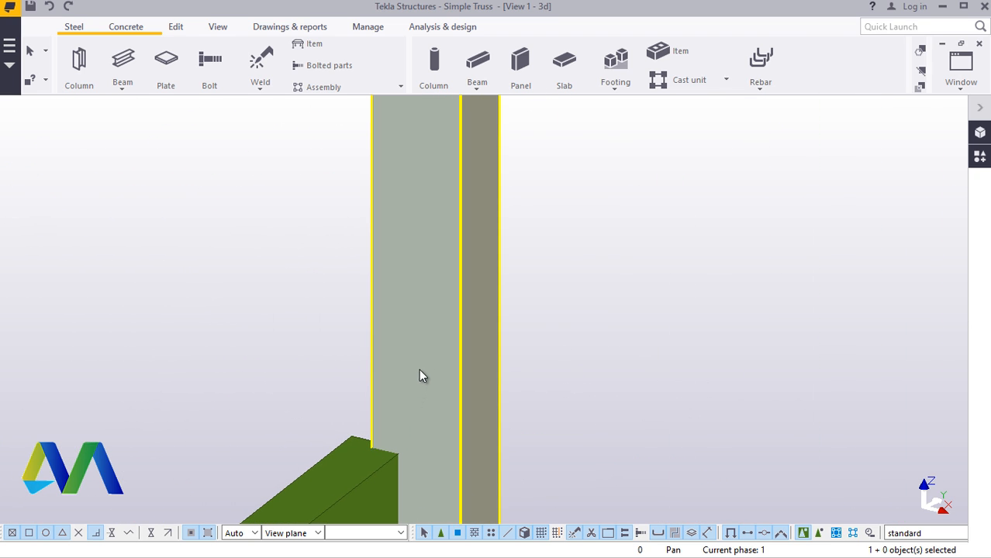
pyautogui.scroll(-6, 397, 360)
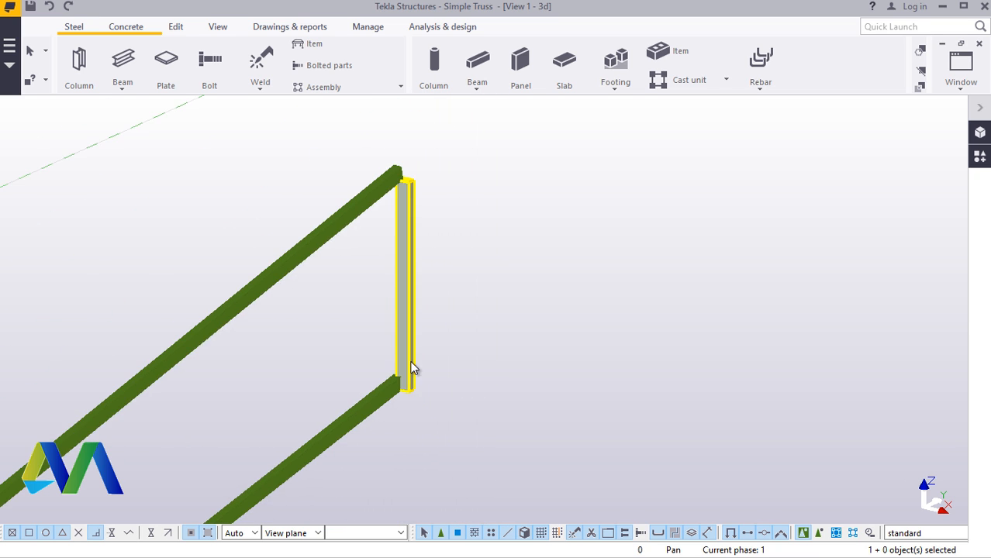
pyautogui.scroll(4, 405, 192)
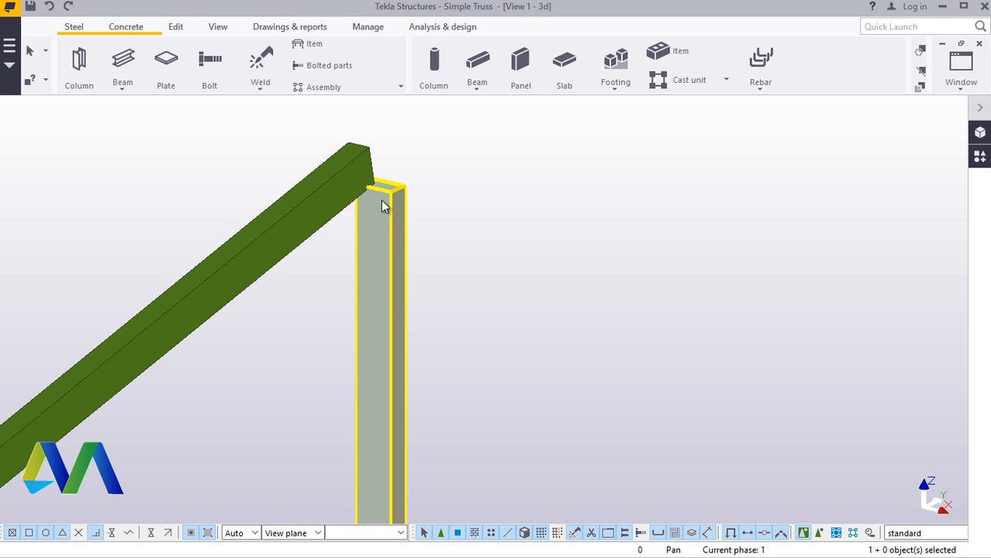
# Step: Set the grid 2 vertical beam's rotation to Back and apply the modification
pyautogui.doubleClick(382, 207)
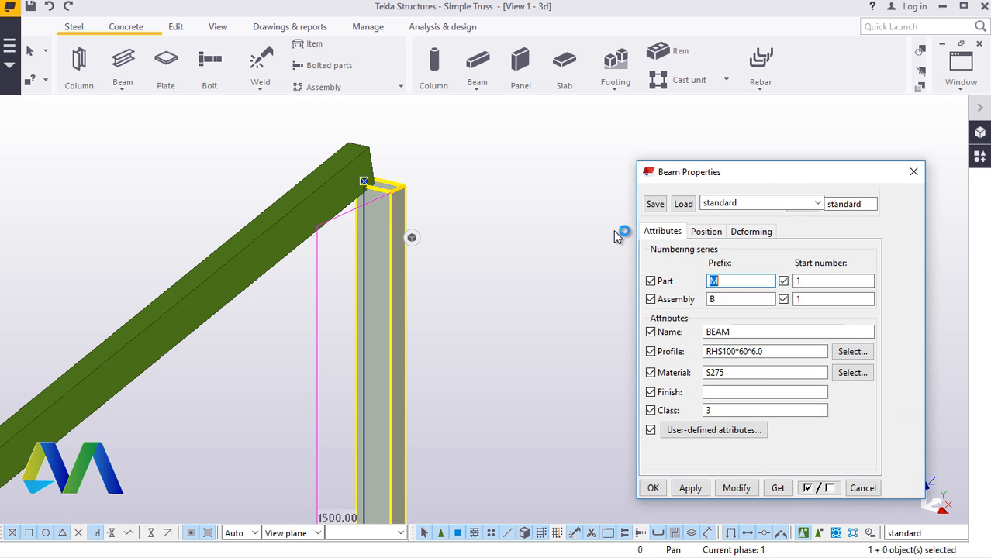
pyautogui.click(704, 232)
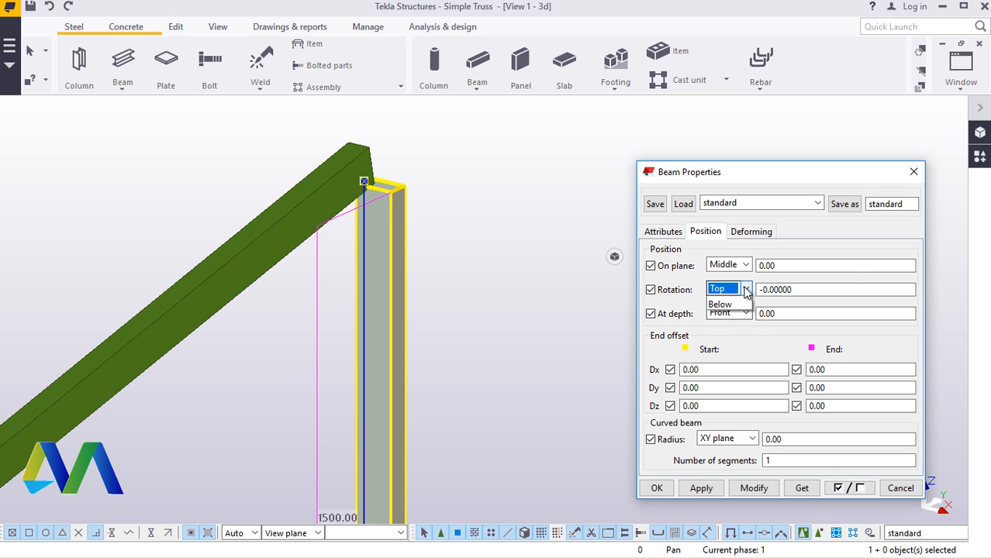
pyautogui.click(729, 327)
pyautogui.click(752, 489)
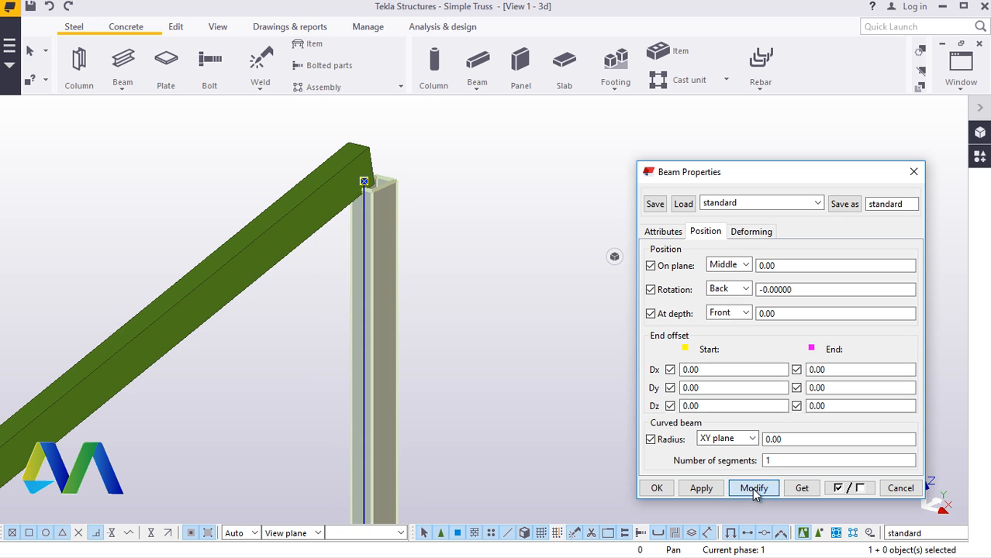
pyautogui.click(659, 488)
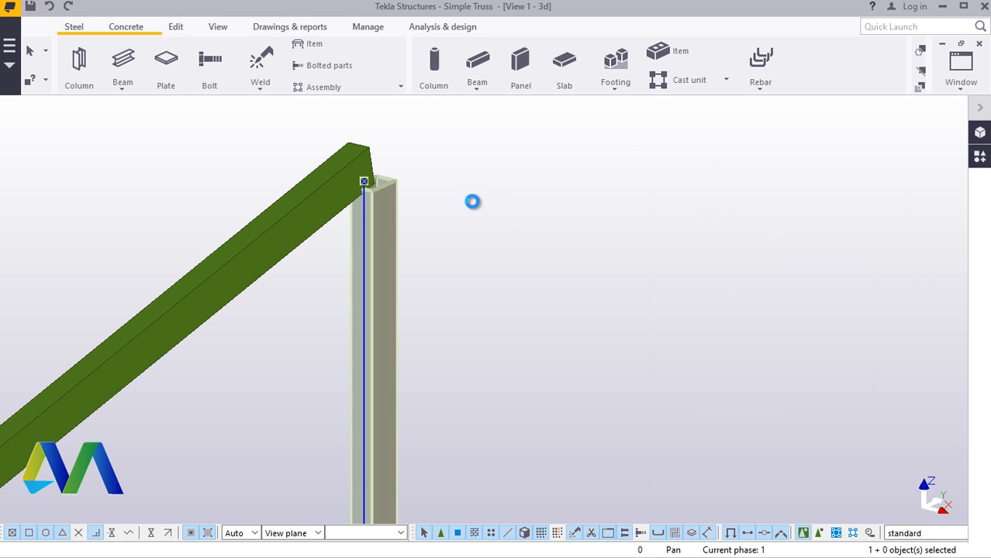
pyautogui.click(360, 169)
pyautogui.scroll(4, 360, 170)
pyautogui.click(697, 184)
pyautogui.rightClick(696, 184)
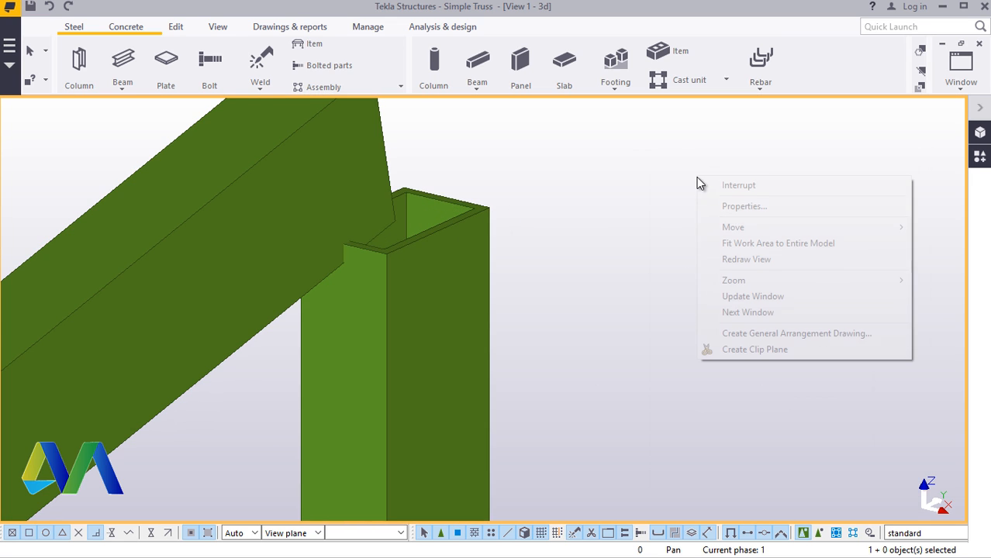
# Step: Try to move the grid 2 vertical beam from its near top corner onto the upper chord's side face
pyautogui.click(466, 234)
pyautogui.rightClick(466, 233)
pyautogui.click(503, 282)
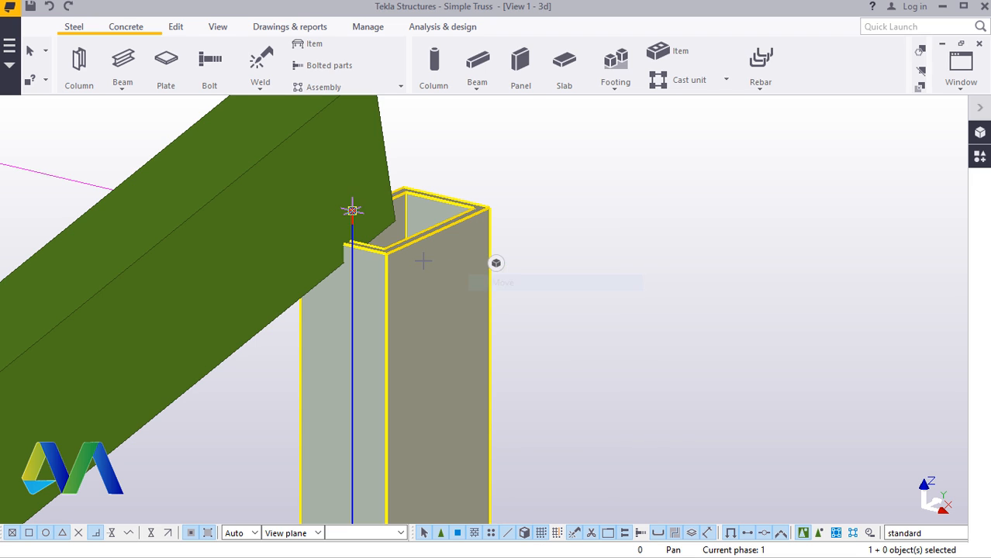
pyautogui.scroll(5, 496, 263)
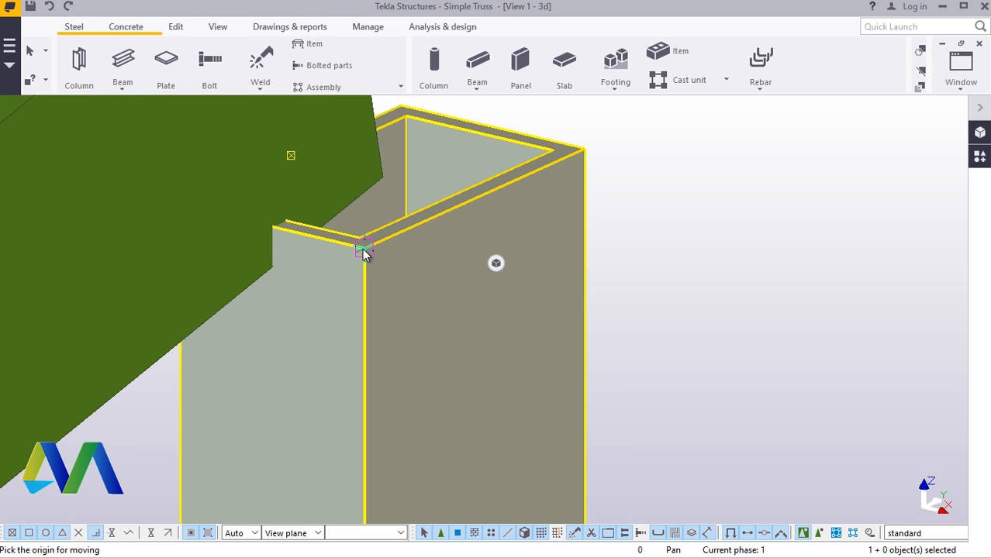
pyautogui.click(271, 227)
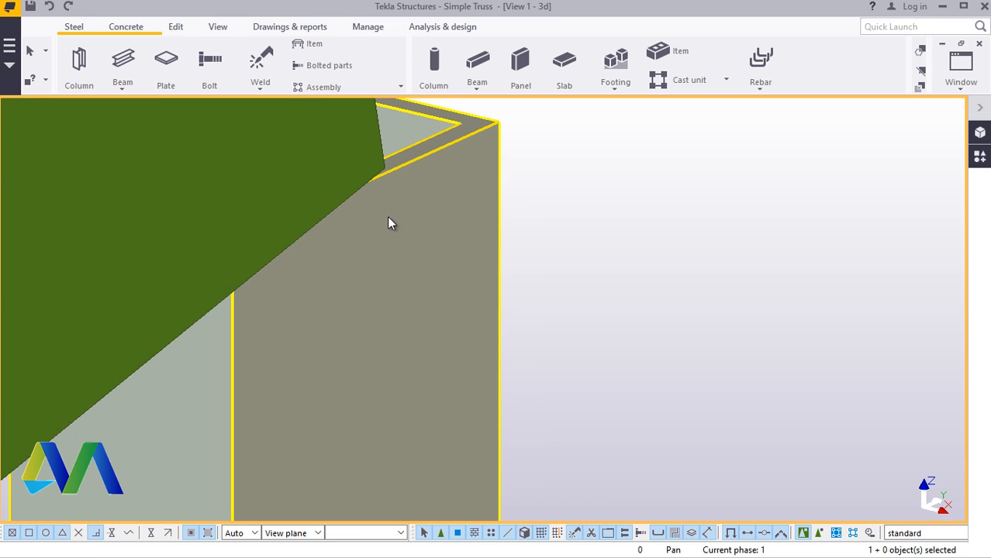
# Step: Orbit around the vertical beam's upper joint to check its alignment with the chord, and undo the last move
pyautogui.click(218, 28)
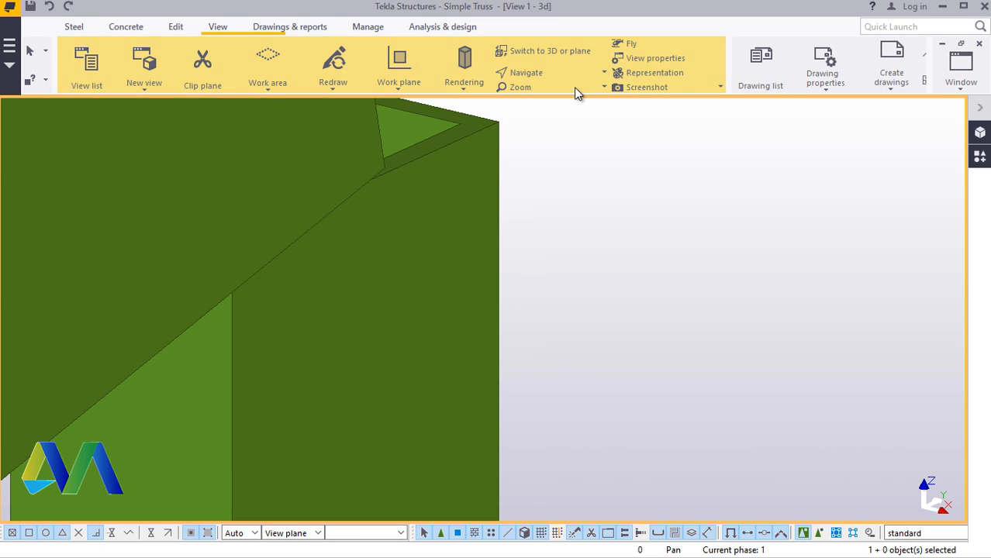
pyautogui.click(535, 72)
pyautogui.click(562, 98)
pyautogui.click(359, 242)
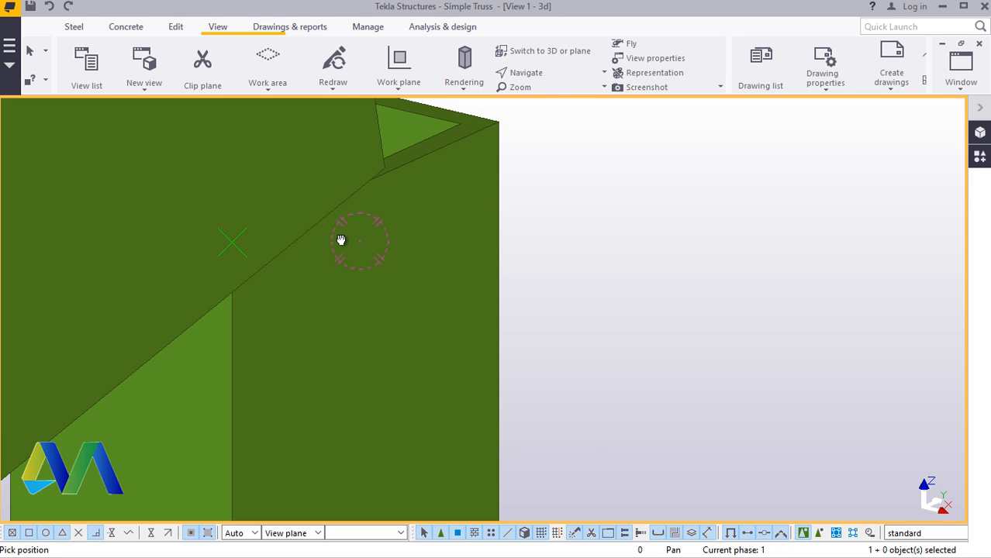
pyautogui.moveTo(340, 239); pyautogui.dragTo(316, 232)
pyautogui.rightClick(317, 235)
pyautogui.click(354, 246)
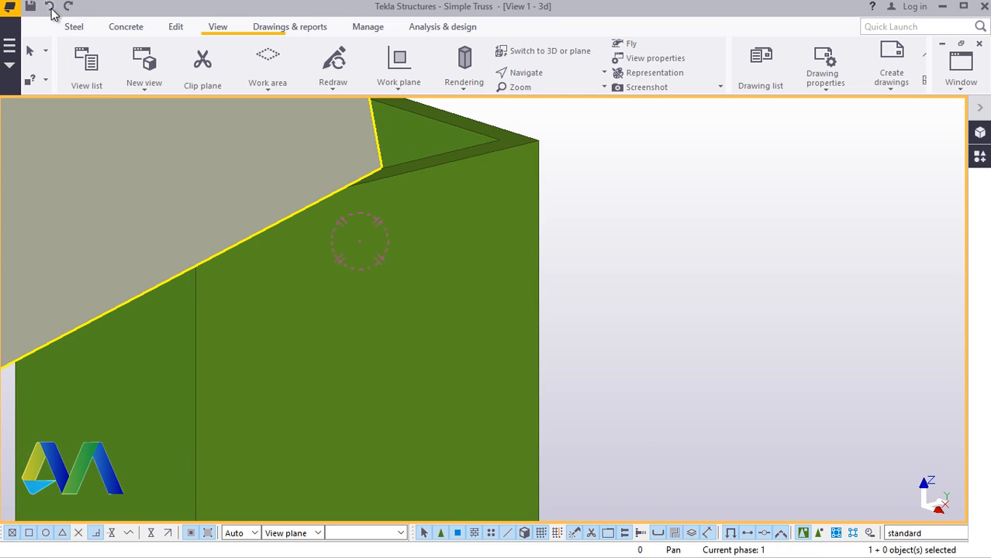
pyautogui.click(50, 8)
# Step: With intersection snapping enabled, move the vertical beam from its near top corner to where its top edge meets the upper chord's side face
pyautogui.click(335, 246)
pyautogui.scroll(2, 335, 247)
pyautogui.rightClick(342, 261)
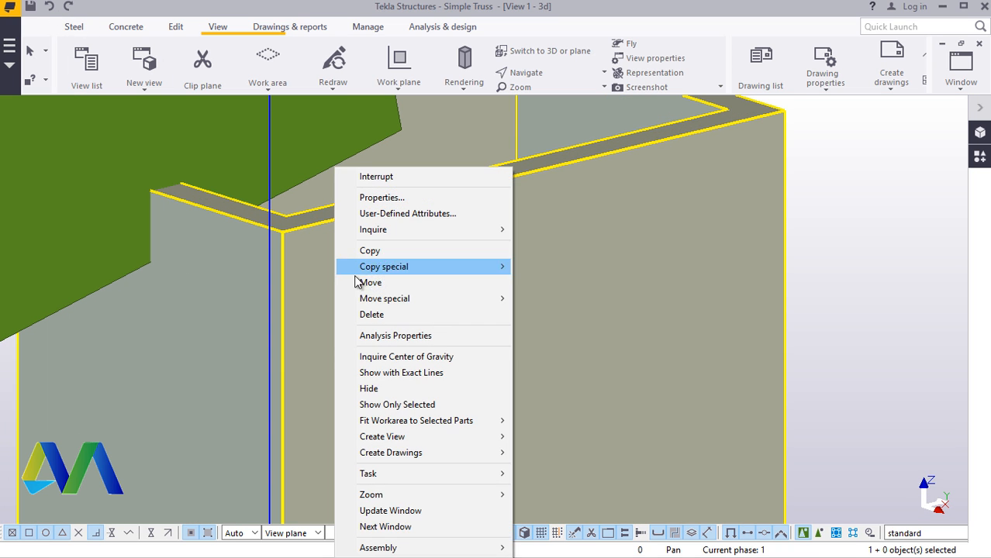
pyautogui.click(356, 282)
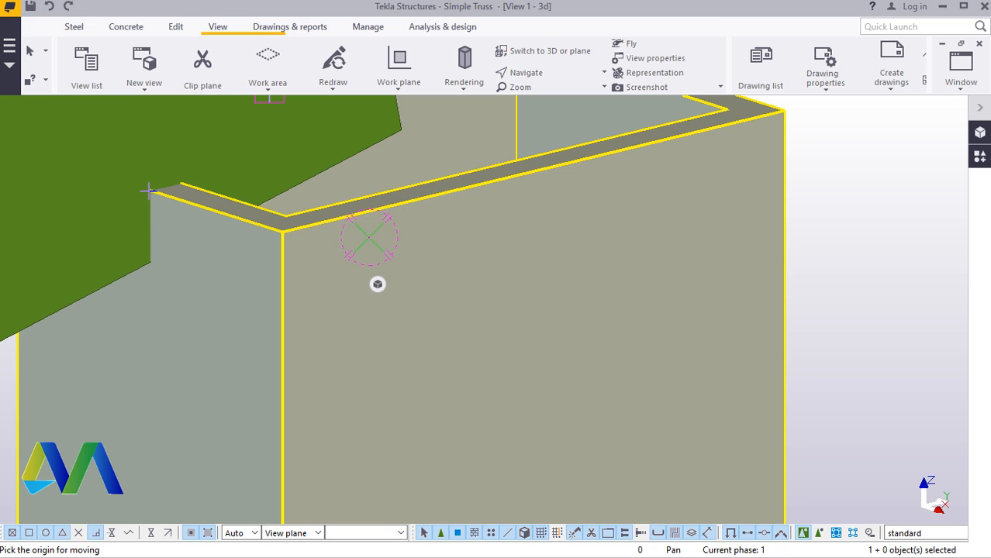
pyautogui.click(80, 533)
pyautogui.click(282, 232)
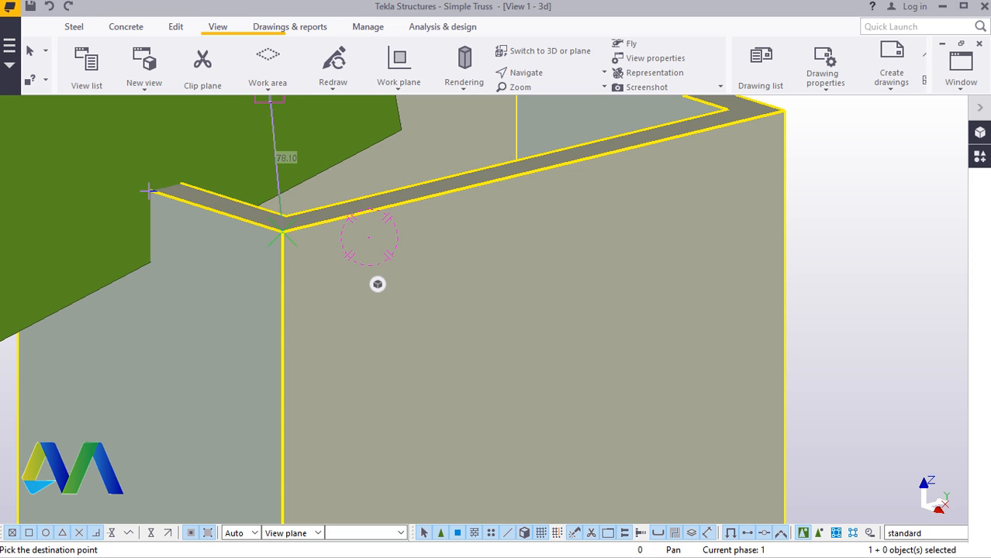
pyautogui.scroll(3, 147, 189)
pyautogui.scroll(3, 147, 190)
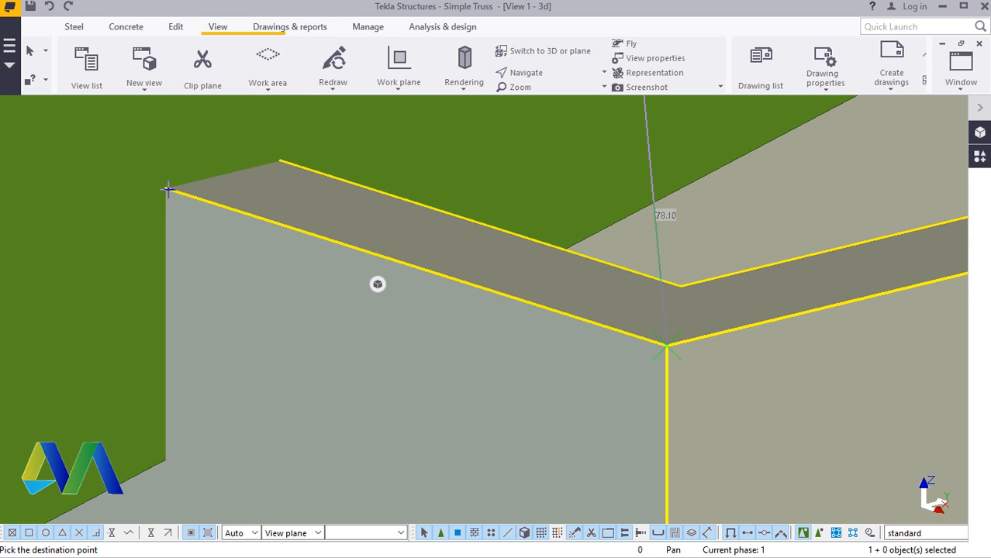
pyautogui.click(166, 189)
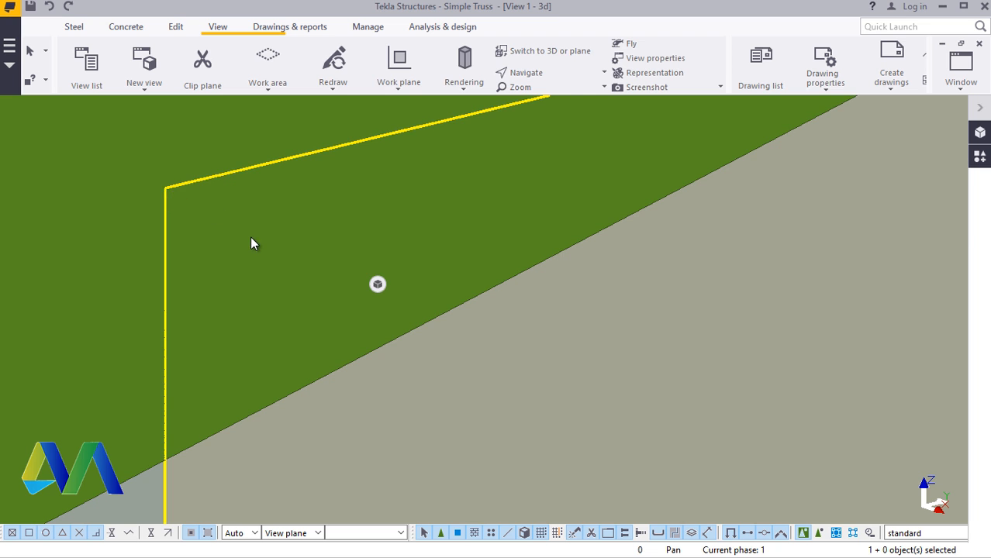
pyautogui.scroll(-7, 251, 238)
pyautogui.click(782, 209)
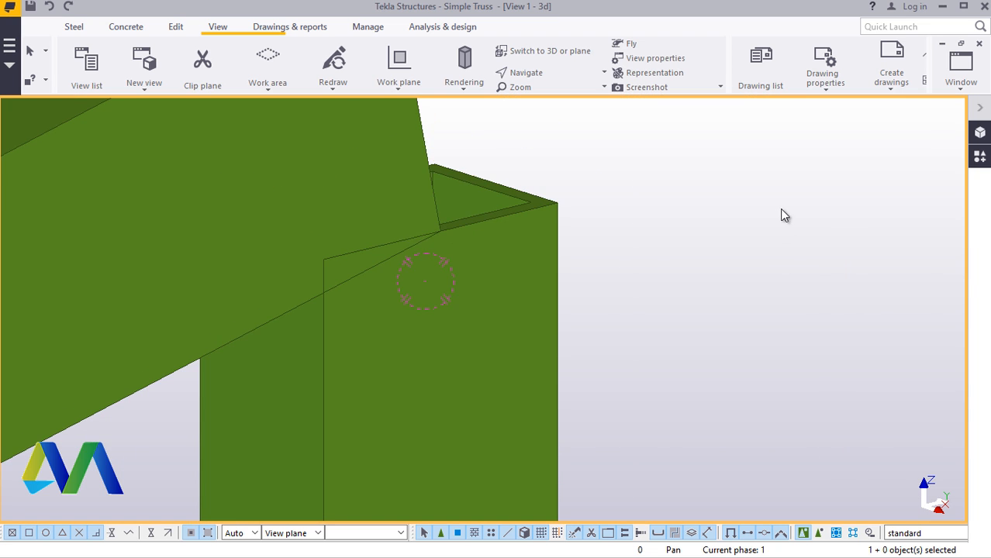
# Step: Examine the truss frame in 3D, checking the grid 2 vertical beam's joints and the chords back to the column
pyautogui.scroll(-8, 631, 202)
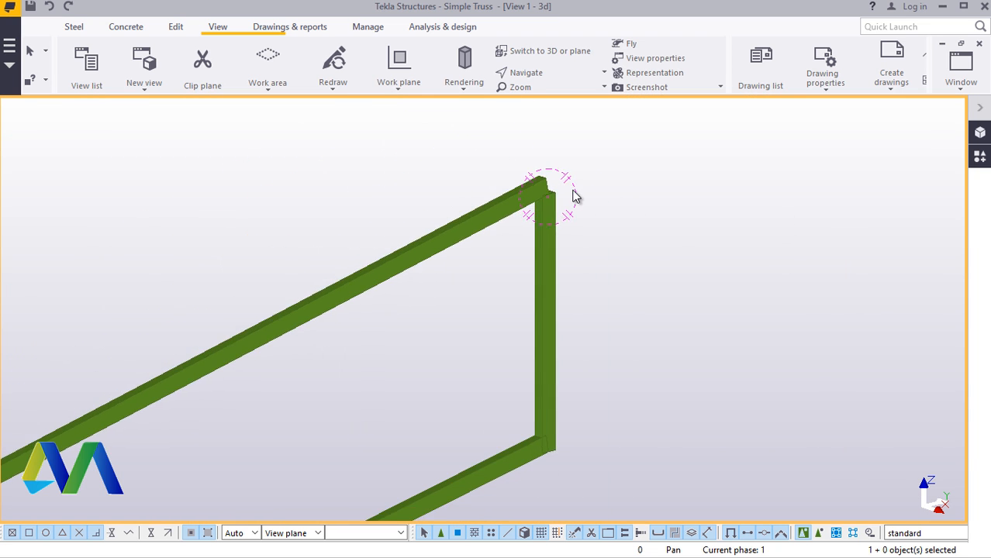
pyautogui.scroll(-3, 573, 191)
pyautogui.scroll(5, 599, 299)
pyautogui.scroll(-1, 604, 292)
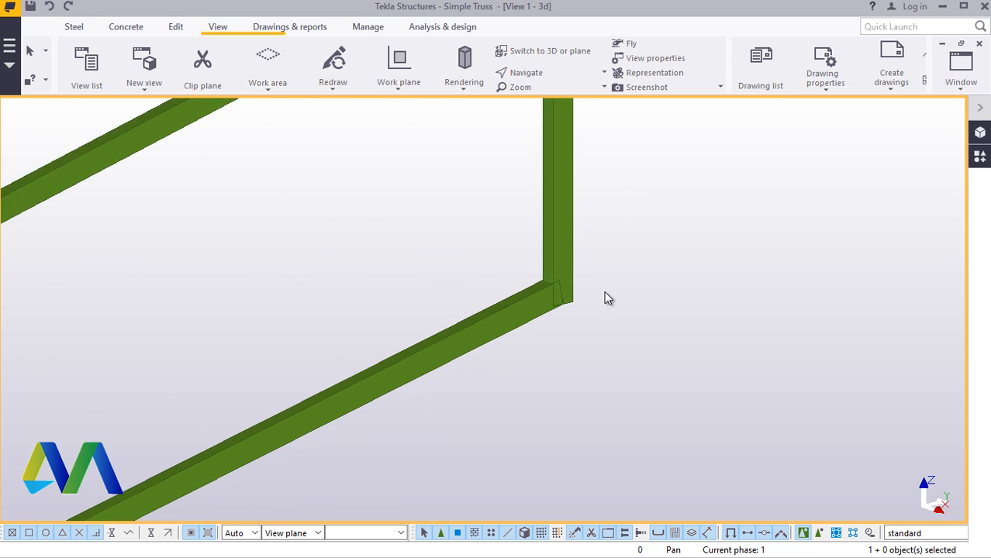
pyautogui.scroll(-7, 608, 291)
pyautogui.scroll(3, 355, 403)
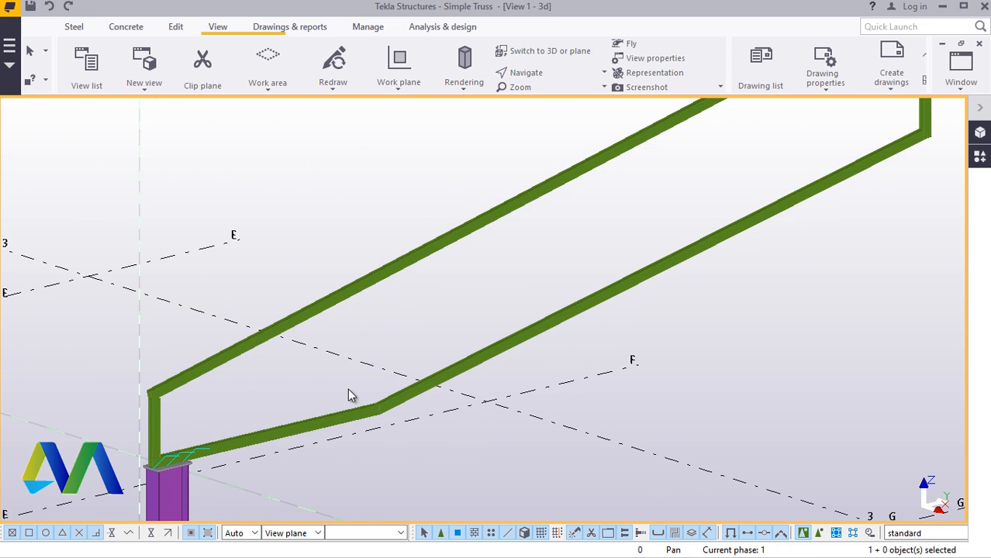
pyautogui.scroll(-4, 480, 293)
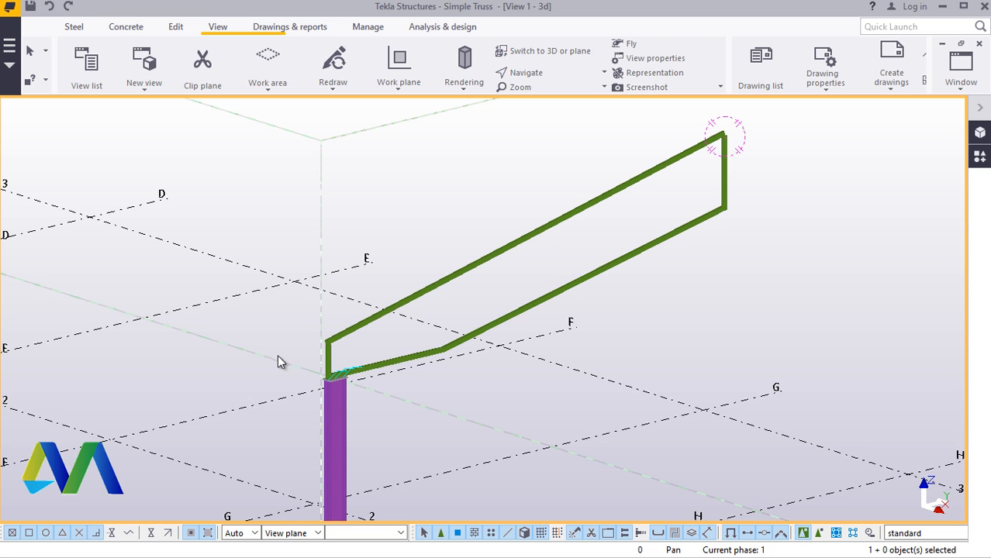
pyautogui.scroll(2, 783, 170)
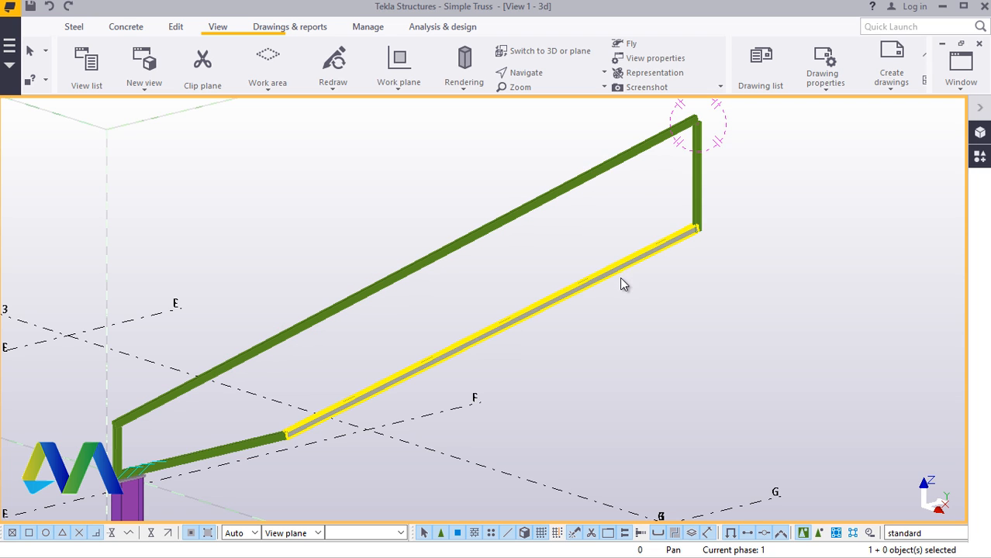
pyautogui.scroll(1, 679, 171)
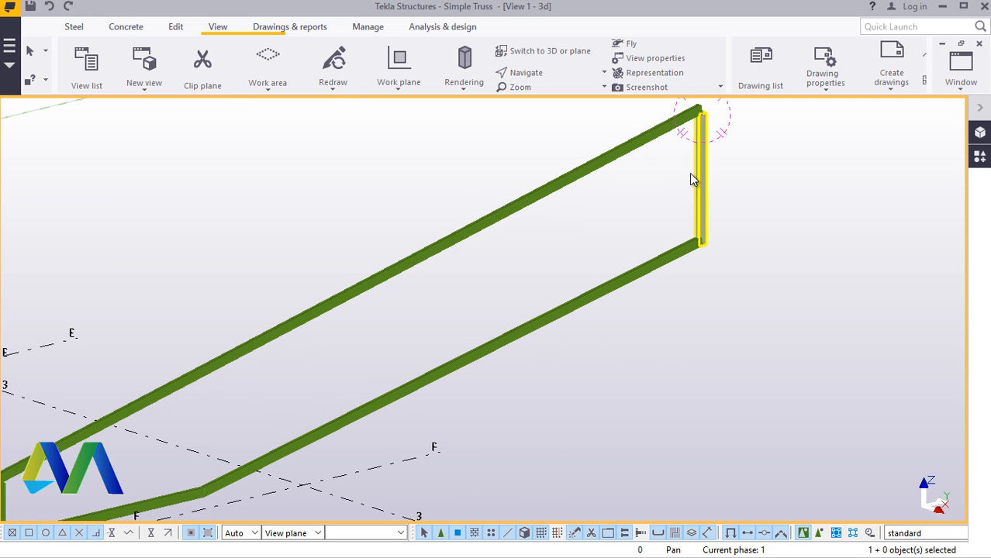
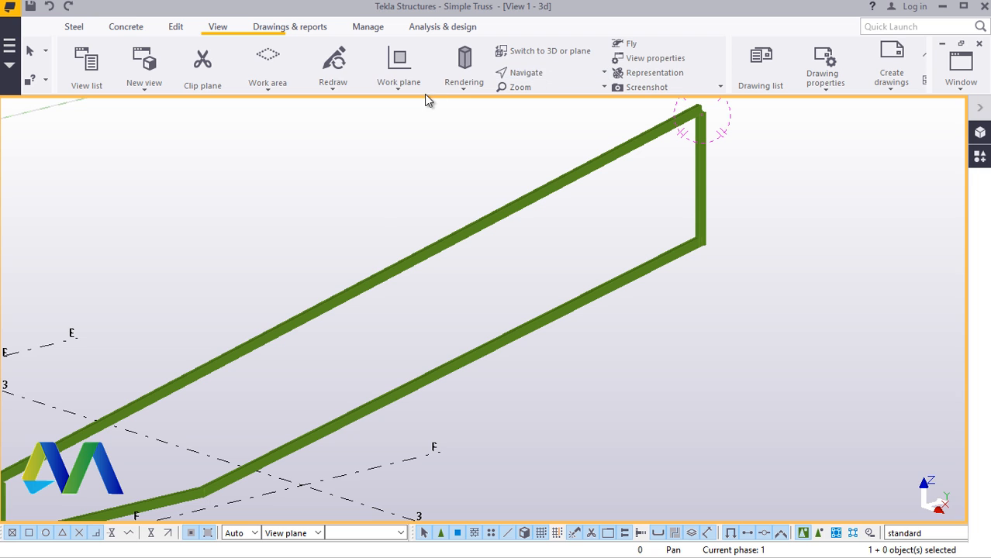
# Step: Set the work plane on the top face of the sloped lower chord, with its origin at the grid 2 end
pyautogui.click(401, 89)
pyautogui.click(402, 111)
pyautogui.scroll(2, 619, 293)
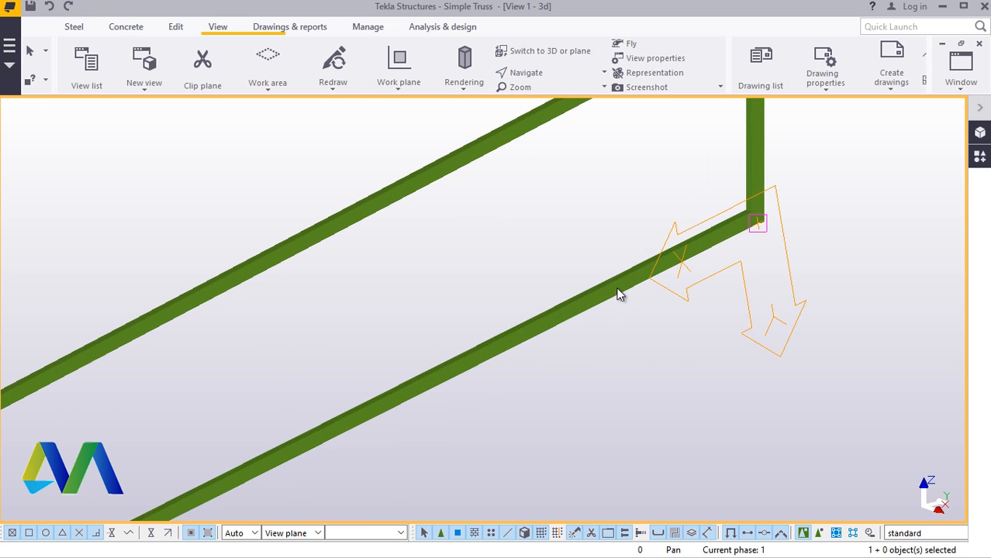
pyautogui.click(721, 230)
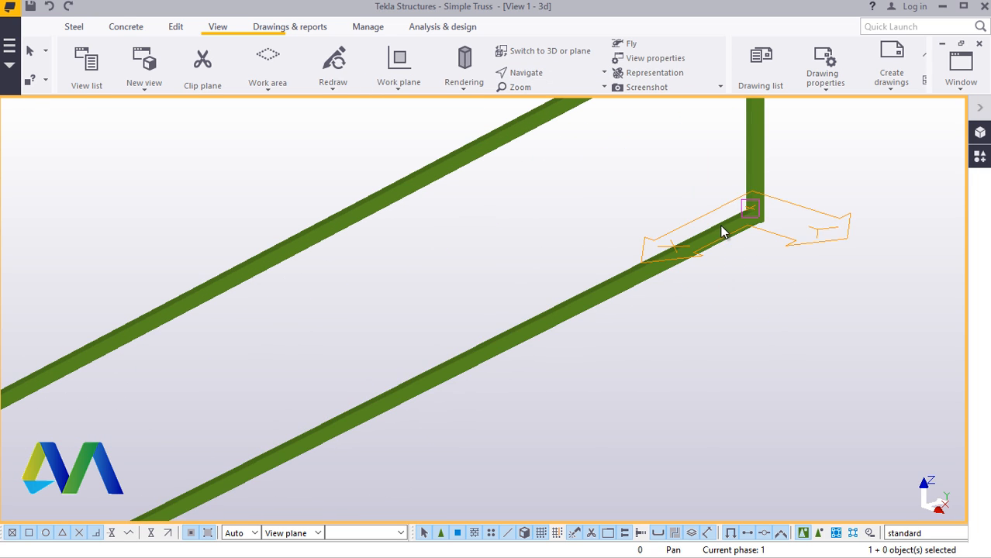
pyautogui.scroll(-3, 672, 273)
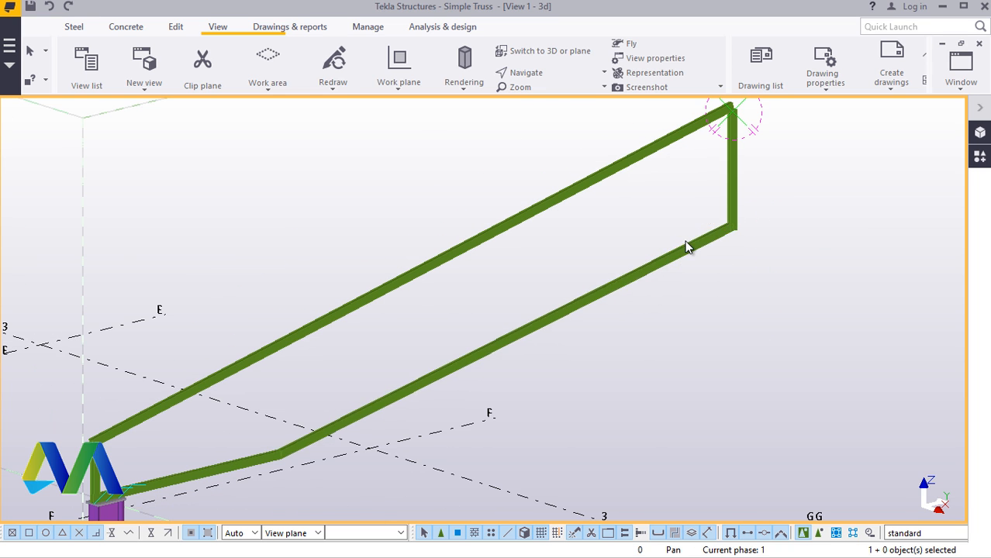
pyautogui.click(639, 274)
pyautogui.scroll(3, 712, 225)
pyautogui.scroll(2, 712, 226)
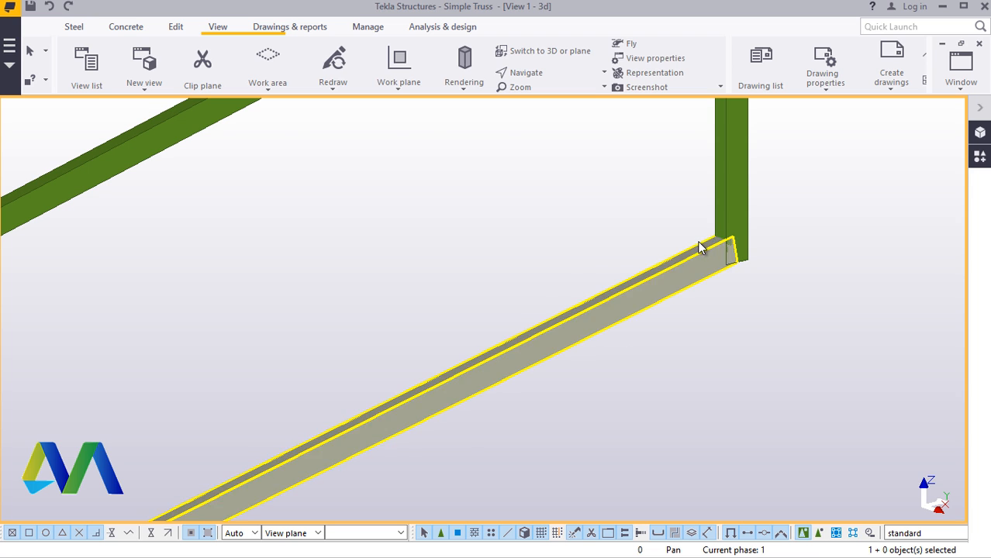
pyautogui.click(697, 248)
pyautogui.rightClick(696, 250)
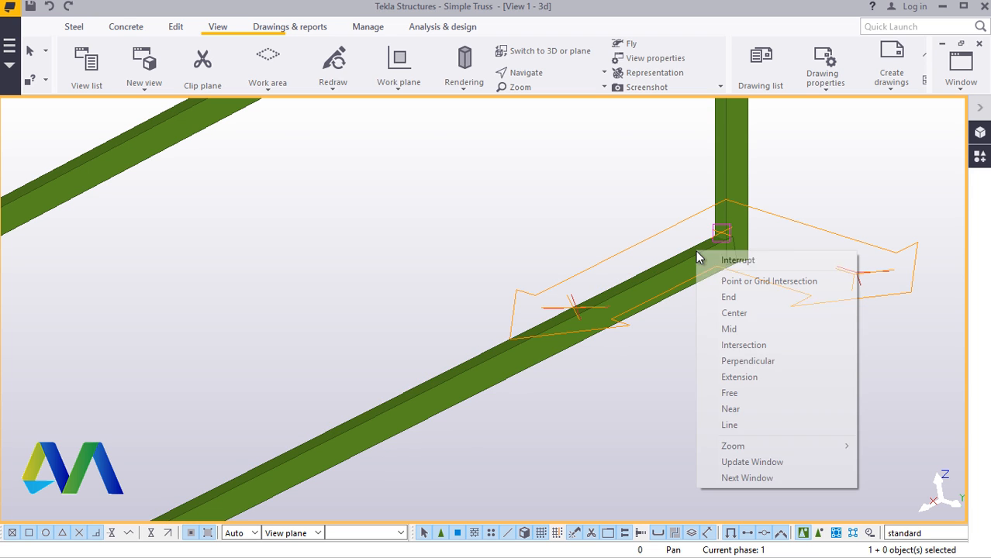
pyautogui.click(726, 262)
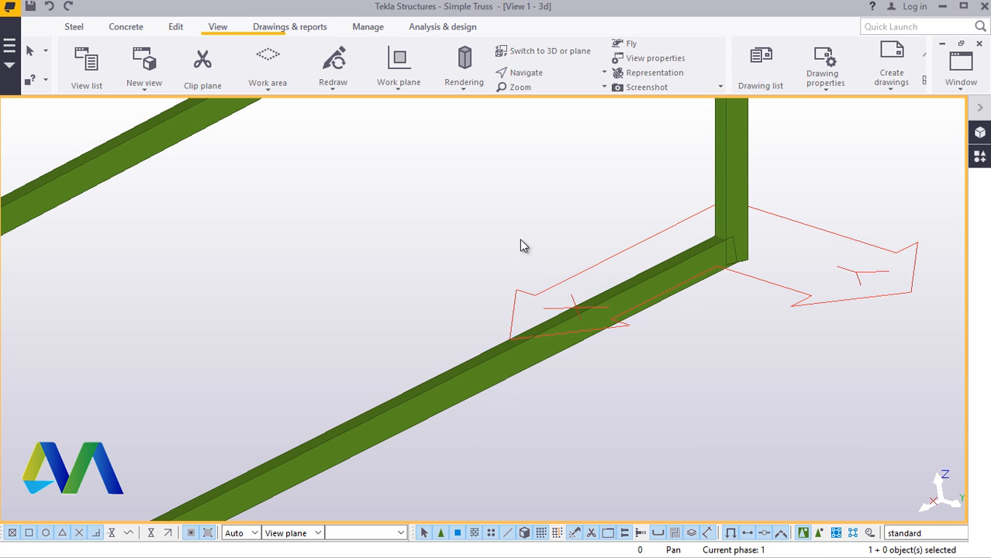
# Step: Set the view's rotation centre at the joint of the lower chord and grid 2 vertical, and orbit around it
pyautogui.scroll(-1, 483, 252)
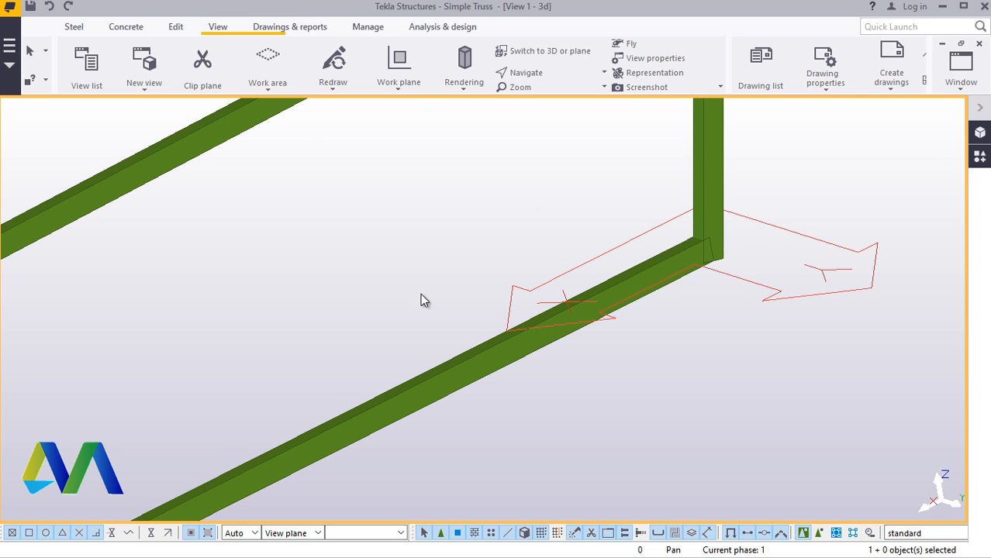
pyautogui.scroll(-1, 420, 300)
pyautogui.click(534, 73)
pyautogui.click(552, 124)
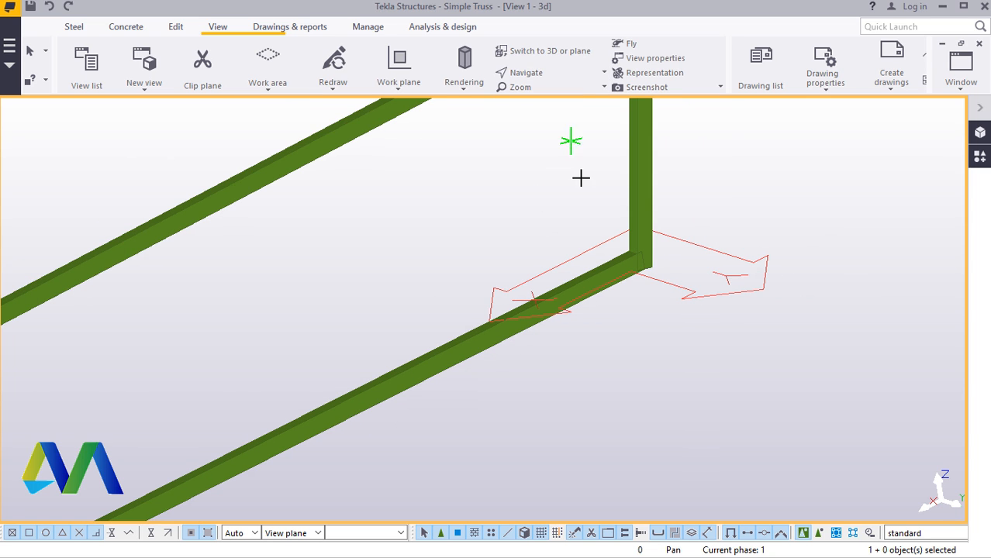
pyautogui.click(638, 256)
pyautogui.keyDown('ctrl'); pyautogui.moveTo(638, 261); pyautogui.dragTo(613, 263, button='middle'); pyautogui.keyUp('ctrl')
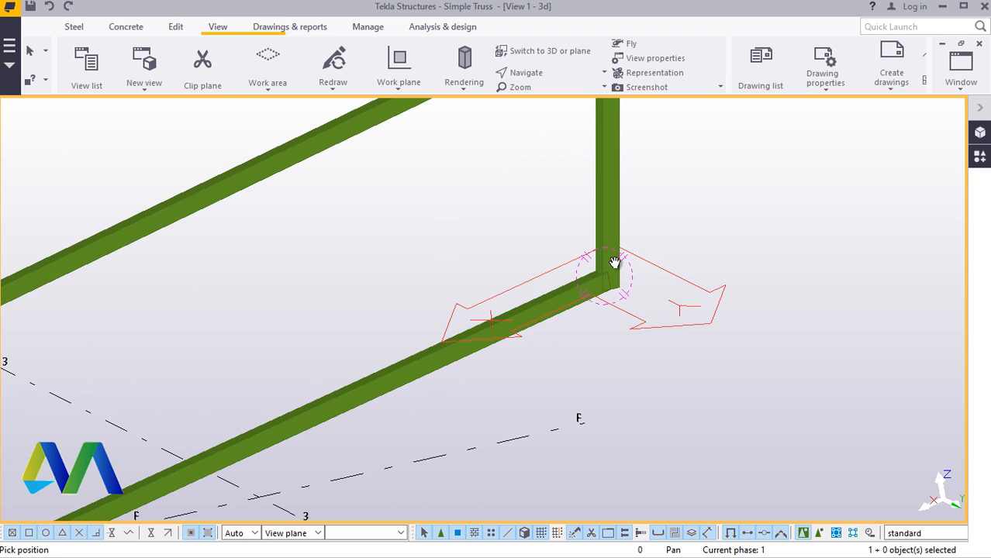
pyautogui.scroll(-4, 566, 288)
pyautogui.rightClick(713, 202)
pyautogui.click(746, 211)
# Step: Copy the grid 2 vertical beam linearly along the chord toward the column, with dX 1000 and 9 copies
pyautogui.scroll(-5, 586, 256)
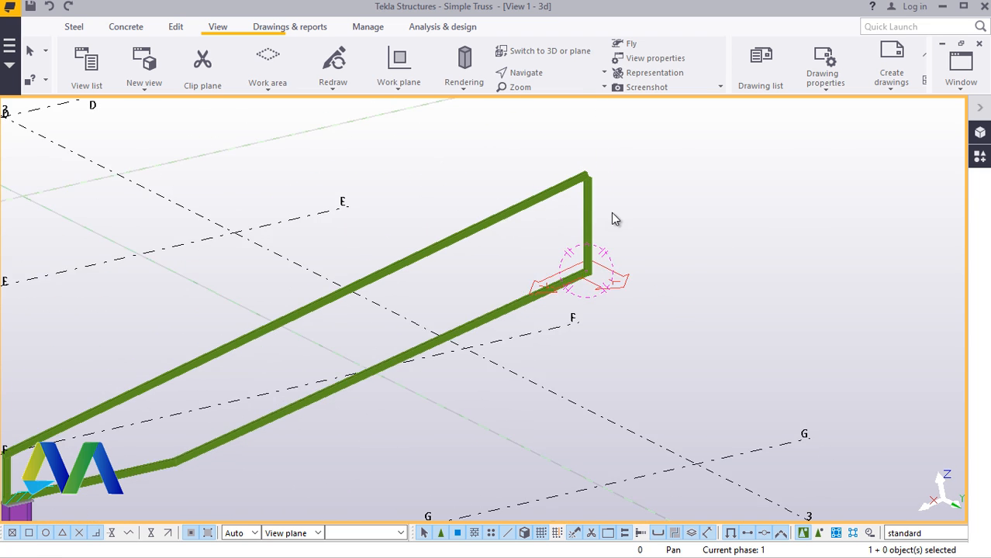
pyautogui.scroll(5, 612, 220)
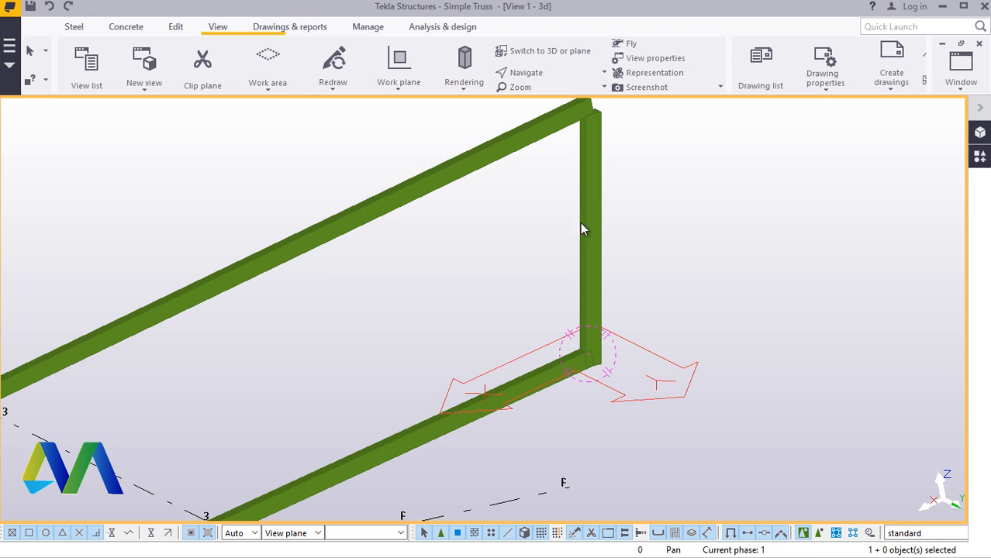
pyautogui.scroll(-6, 649, 193)
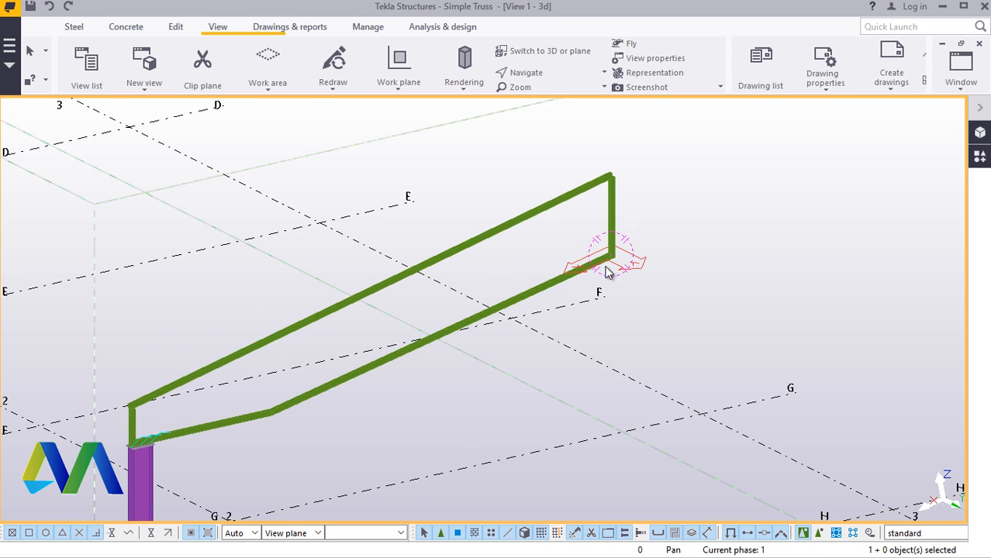
pyautogui.scroll(5, 670, 223)
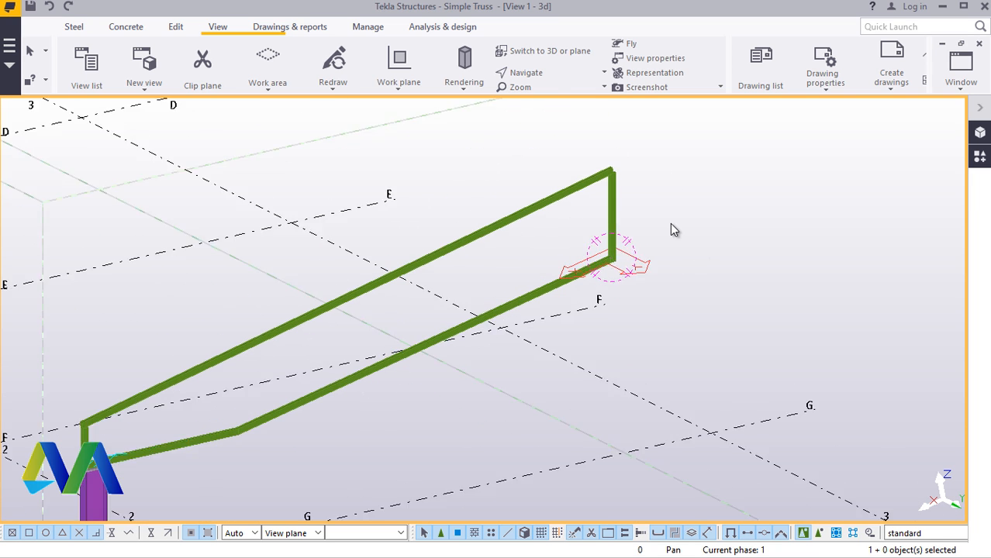
pyautogui.click(574, 186)
pyautogui.rightClick(685, 165)
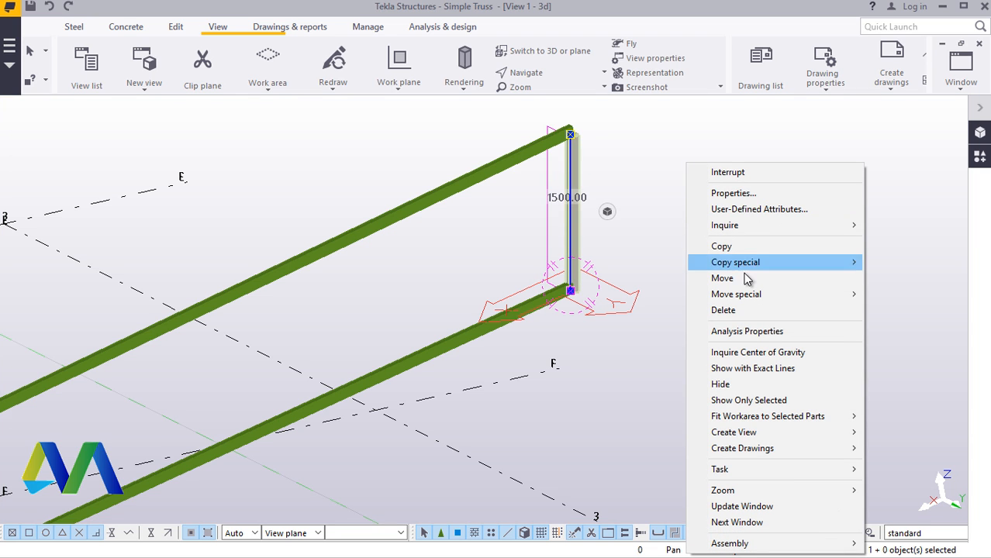
pyautogui.moveTo(753, 266)
pyautogui.click(633, 261)
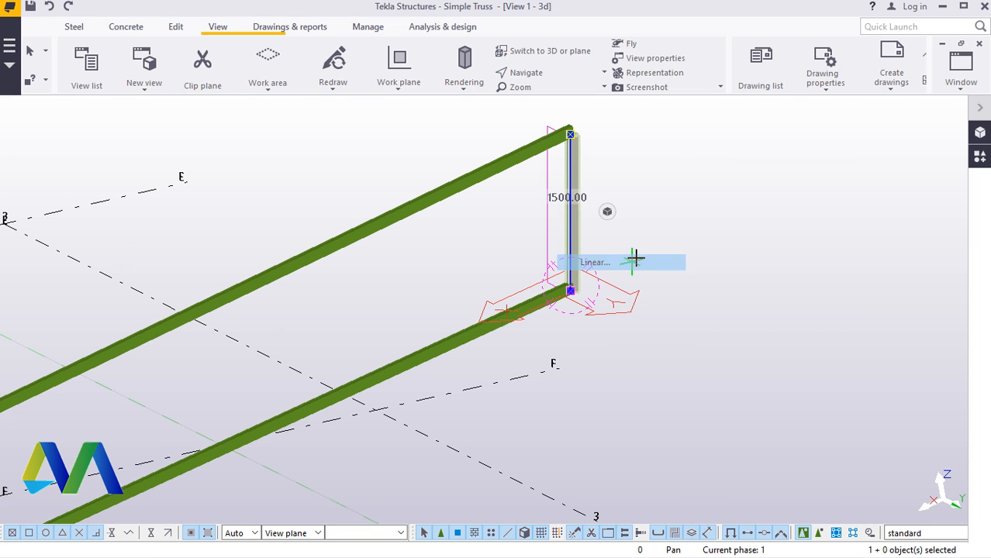
pyautogui.moveTo(192, 244)
pyautogui.mouseDown()
pyautogui.moveTo(440, 224)
pyautogui.moveTo(792, 159)
pyautogui.mouseUp()
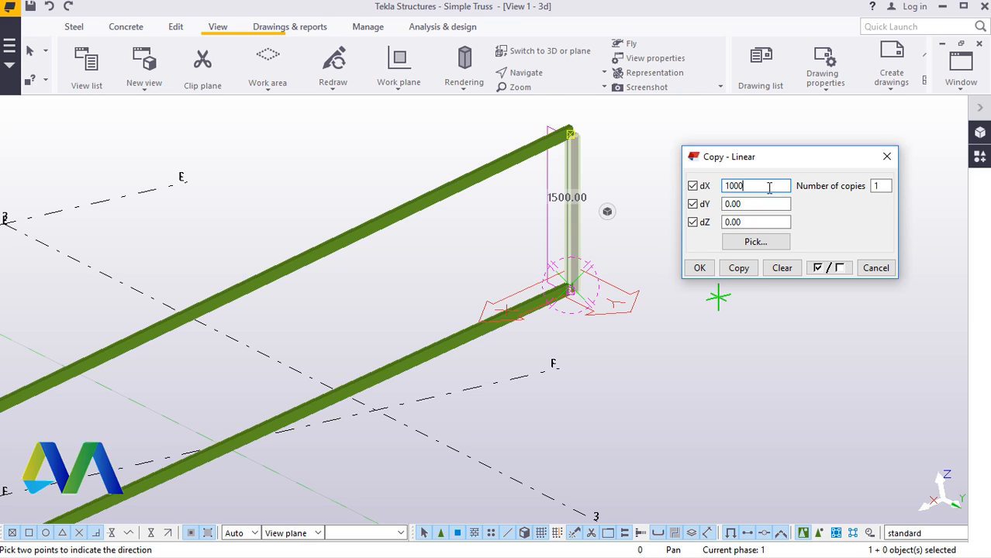
pyautogui.doubleClick(884, 188)
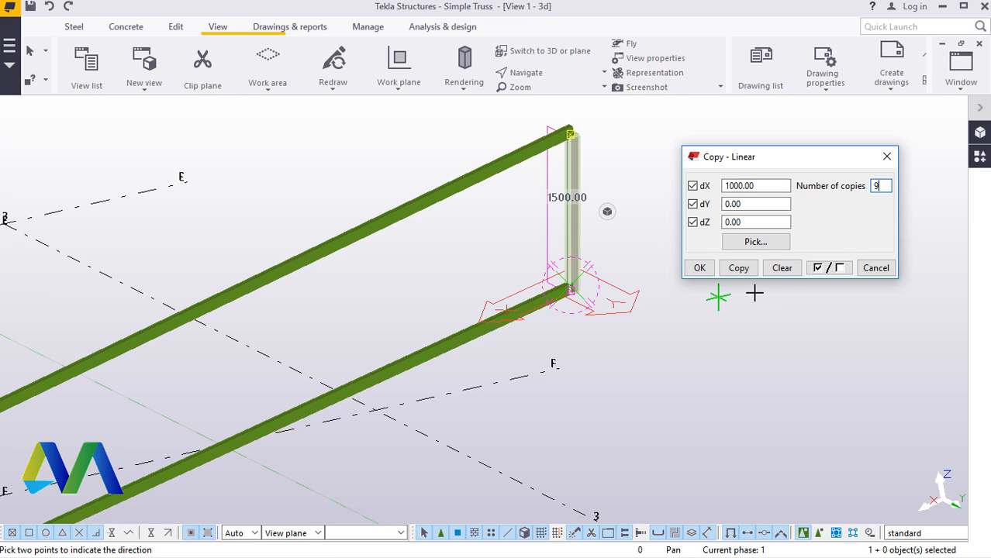
pyautogui.click(738, 267)
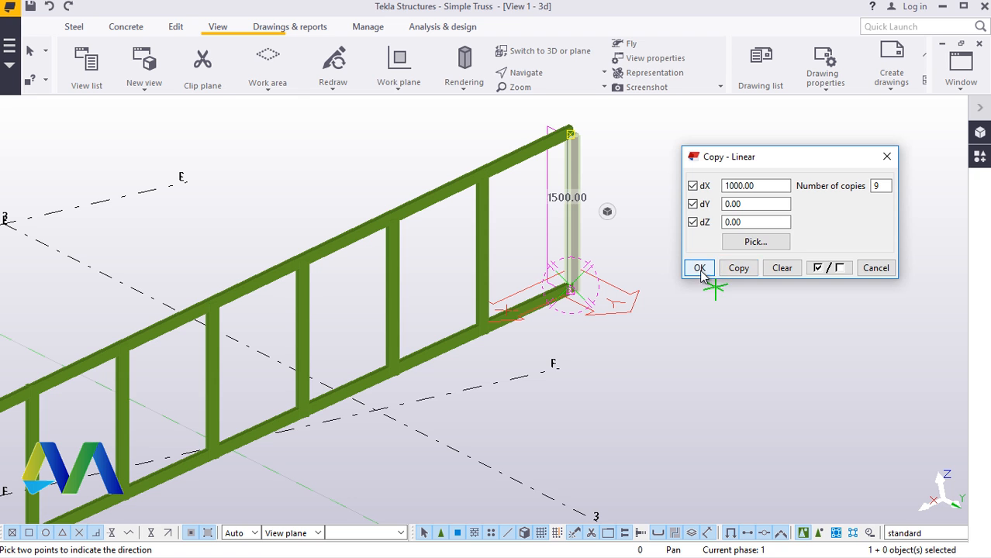
pyautogui.click(699, 268)
pyautogui.rightClick(674, 174)
pyautogui.click(703, 186)
# Step: Check the copied verticals in 3D and switch to the Grid I view, focusing on the verticals nearest the column
pyautogui.scroll(-3, 690, 245)
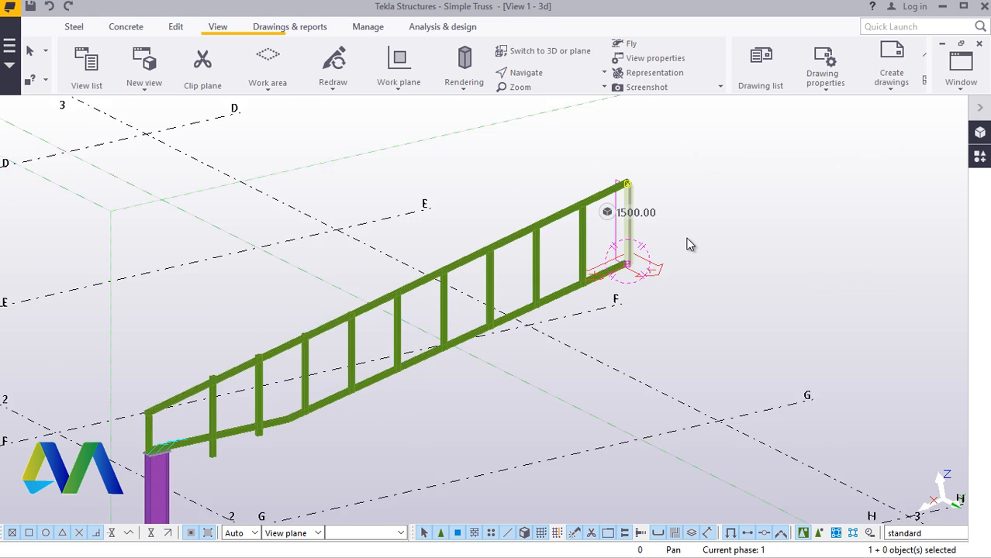
pyautogui.scroll(5, 326, 387)
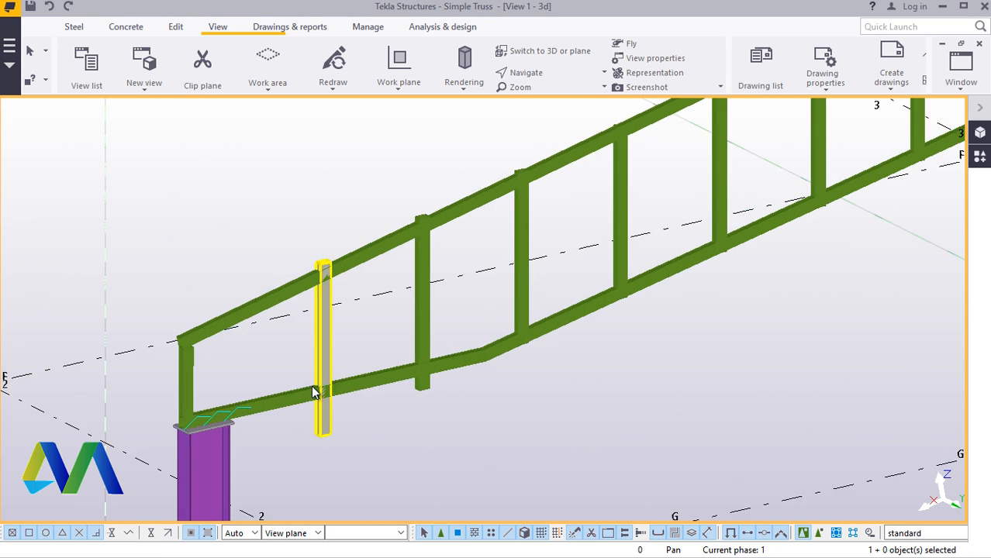
pyautogui.scroll(-4, 311, 386)
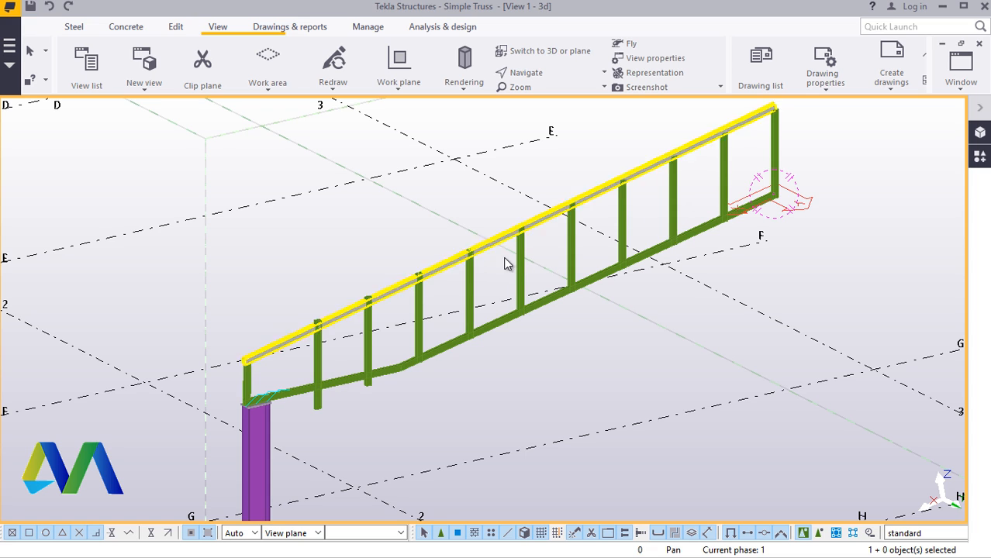
pyautogui.click(960, 91)
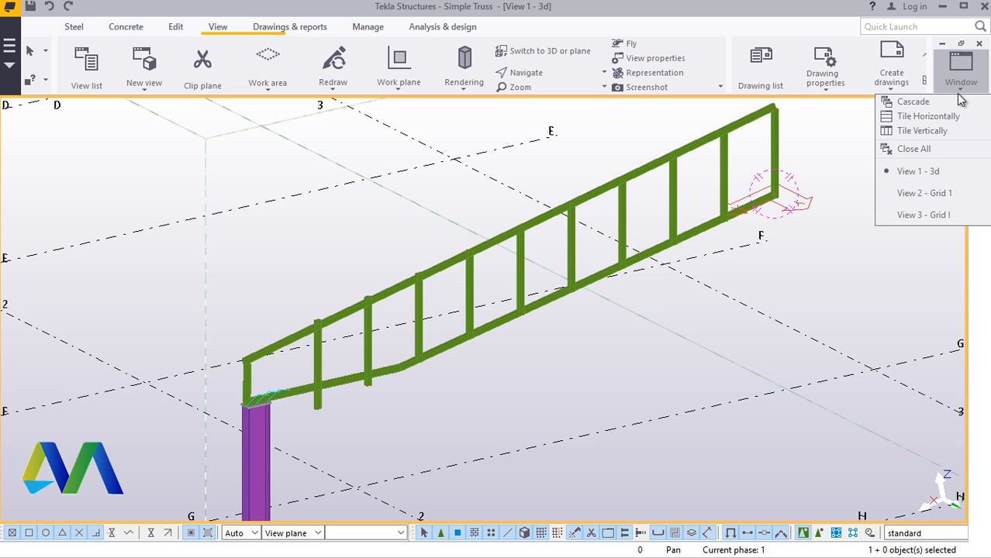
pyautogui.click(922, 217)
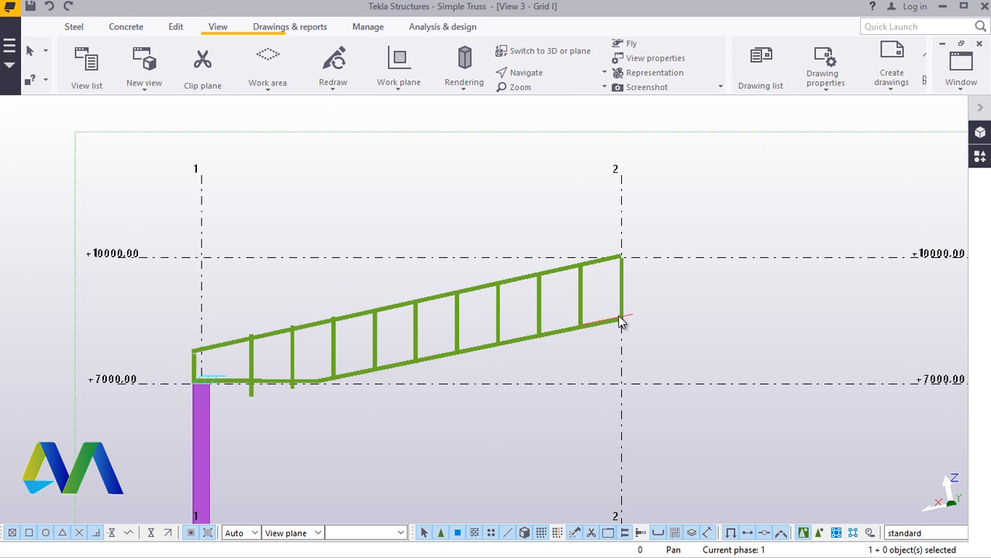
pyautogui.scroll(6, 326, 276)
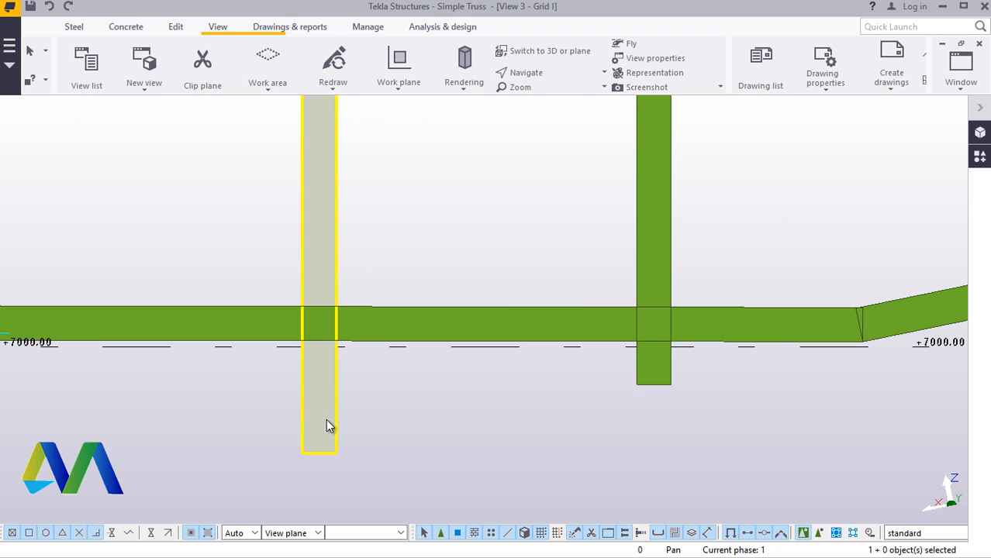
pyautogui.scroll(-5, 325, 425)
pyautogui.scroll(3, 171, 328)
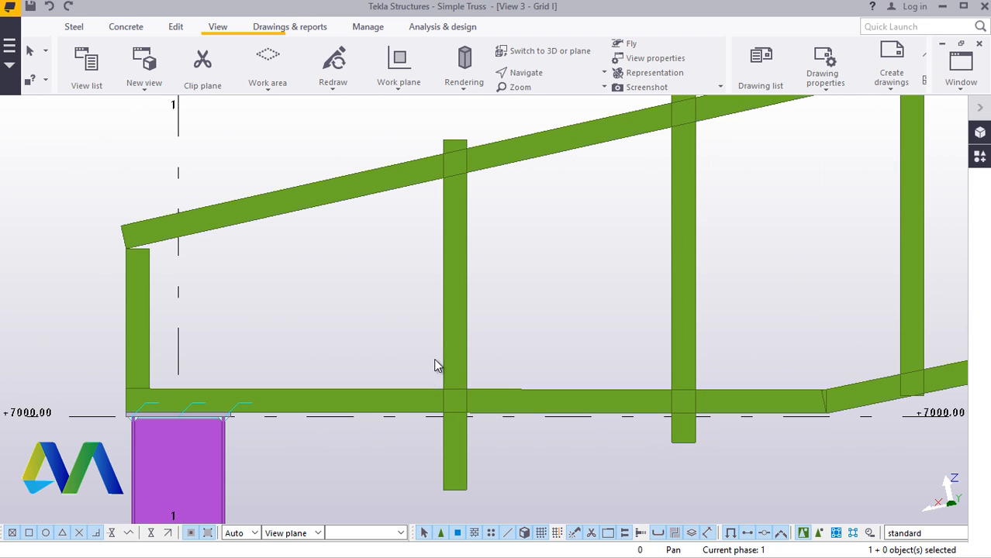
# Step: Try to shorten the first copied vertical beside the column by moving its lower end up toward the bottom chord
pyautogui.doubleClick(454, 296)
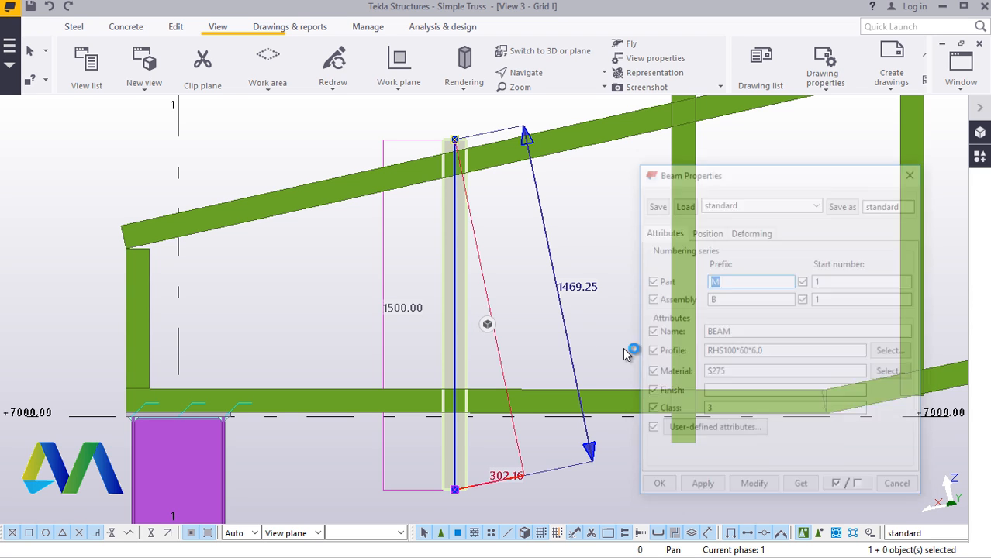
pyautogui.moveTo(454, 489); pyautogui.dragTo(448, 455)
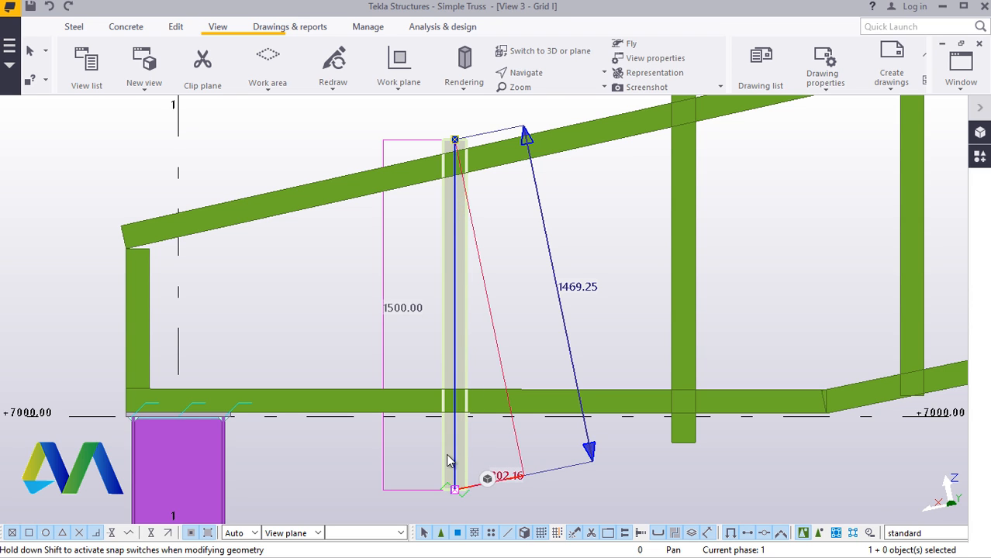
pyautogui.click(63, 140)
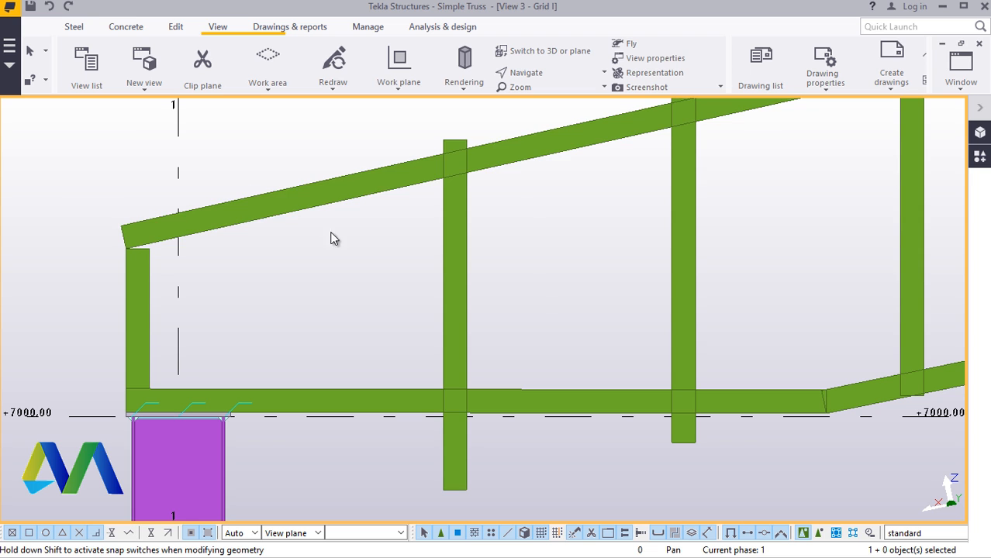
# Step: Examine the position and end offset properties of the first copied vertical beside the column, keeping the beam selected
pyautogui.doubleClick(459, 283)
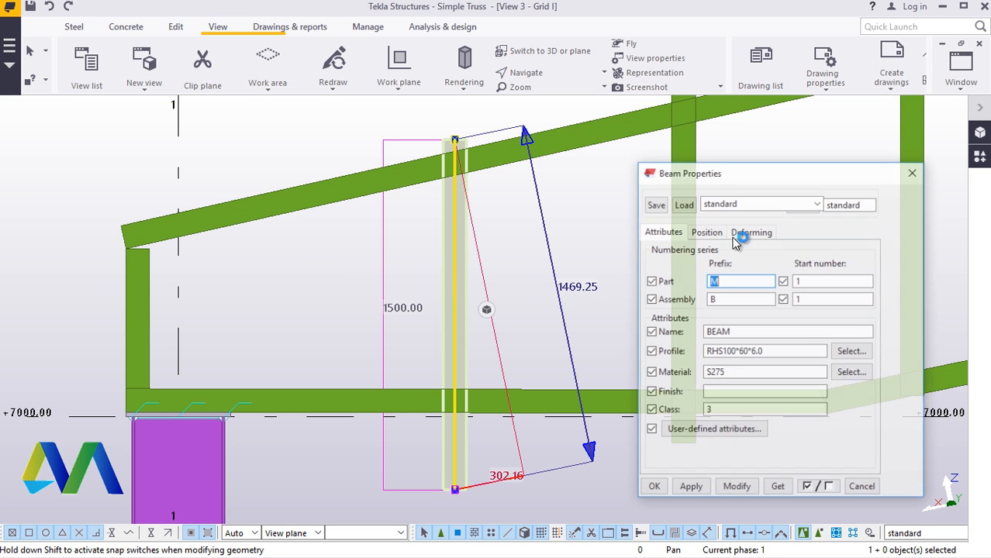
pyautogui.click(706, 234)
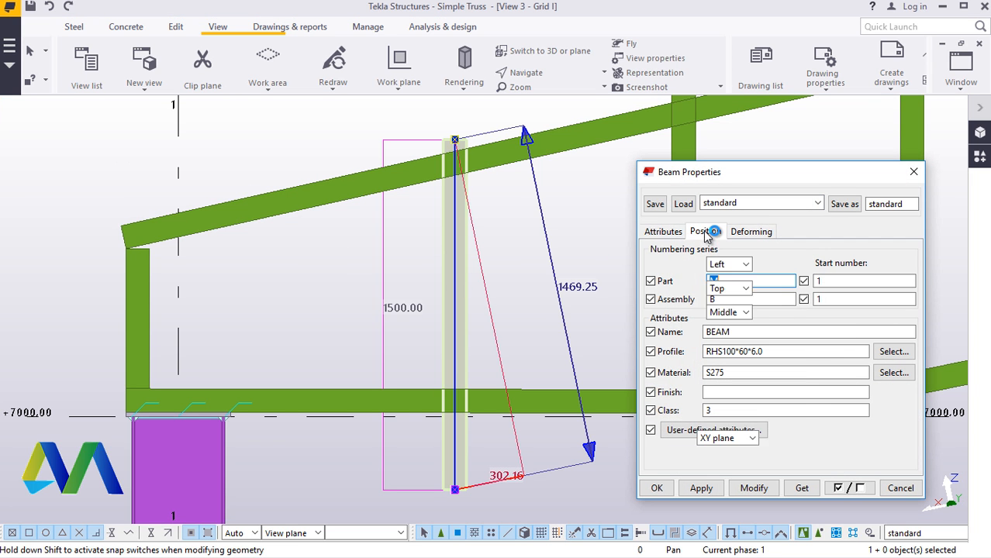
pyautogui.click(655, 370)
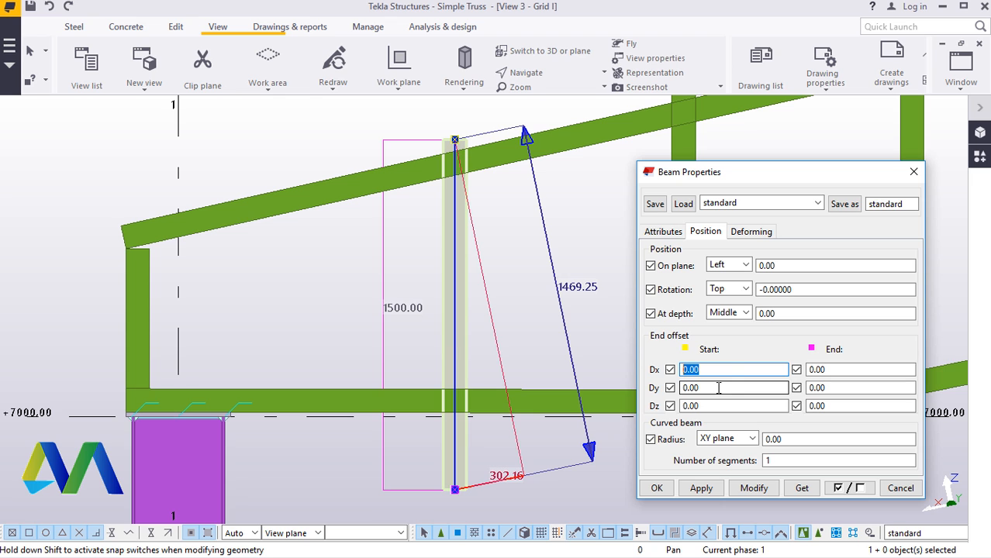
pyautogui.moveTo(736, 172); pyautogui.dragTo(679, 120)
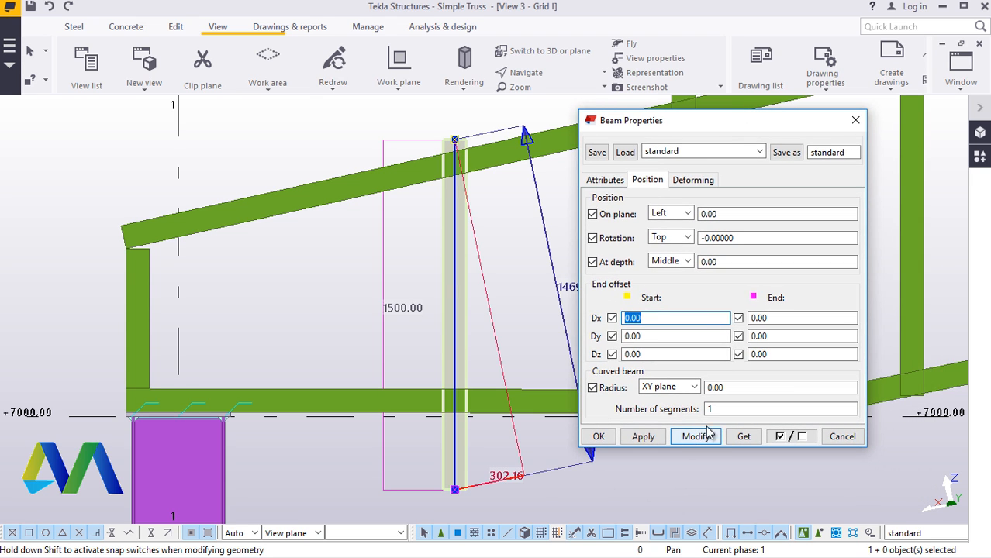
pyautogui.click(706, 433)
pyautogui.click(855, 120)
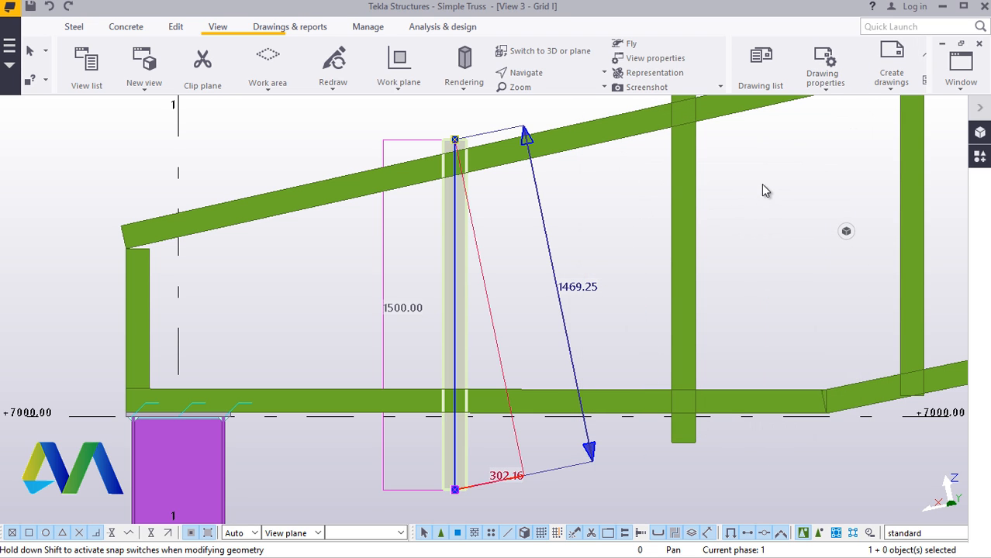
pyautogui.click(833, 125)
pyautogui.click(457, 267)
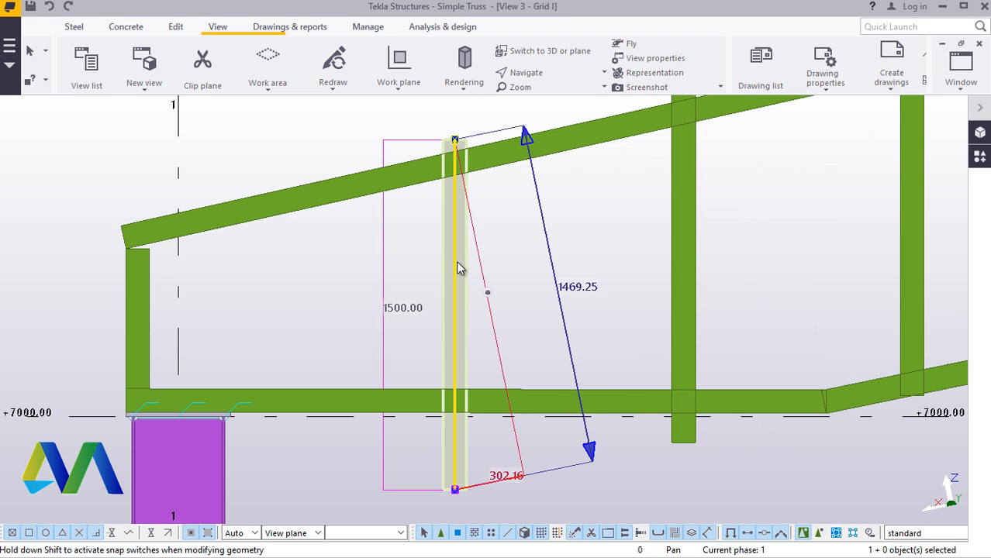
# Step: Try a negative start Dx end offset on the first copied vertical beside the column and reset it to 0
pyautogui.doubleClick(458, 267)
pyautogui.click(648, 180)
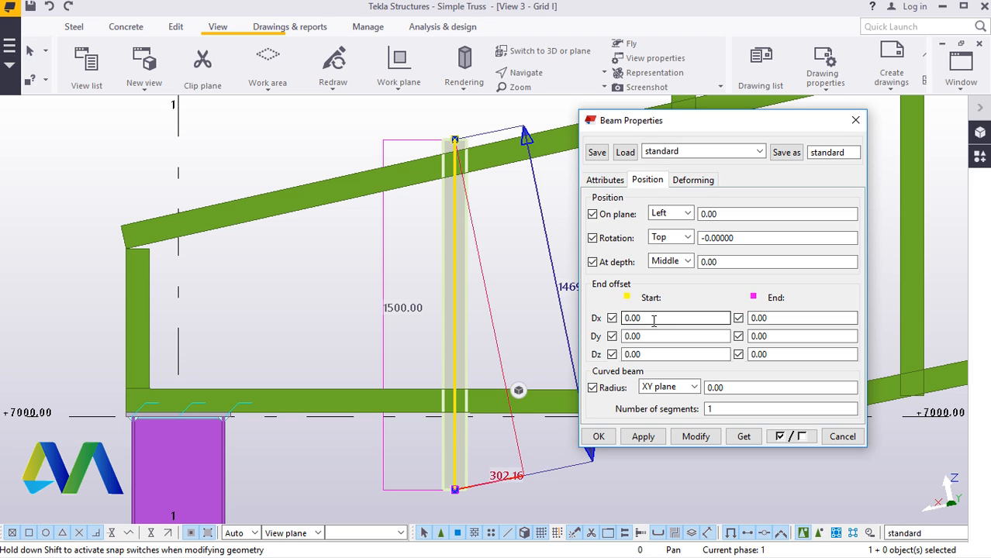
pyautogui.moveTo(653, 320); pyautogui.dragTo(613, 325)
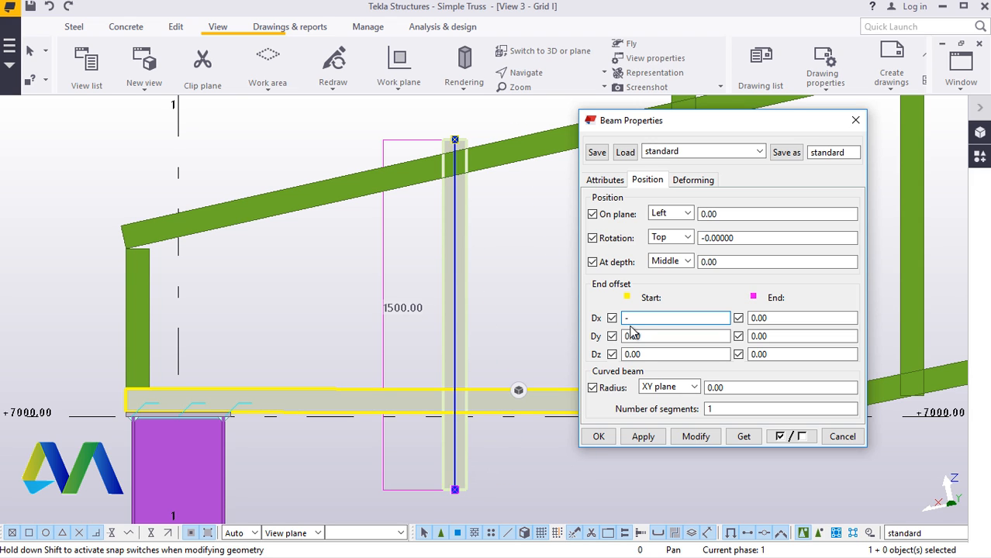
pyautogui.click(696, 437)
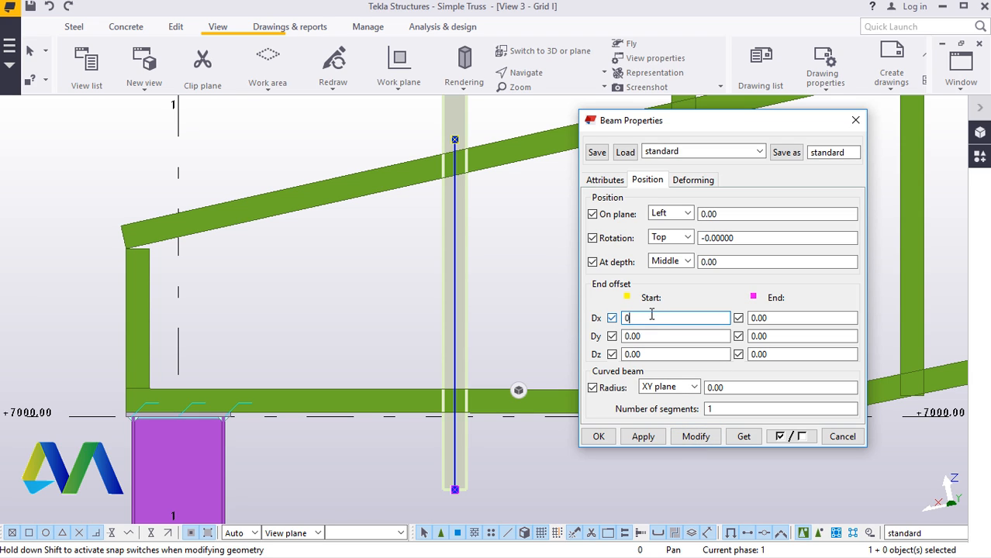
pyautogui.click(694, 436)
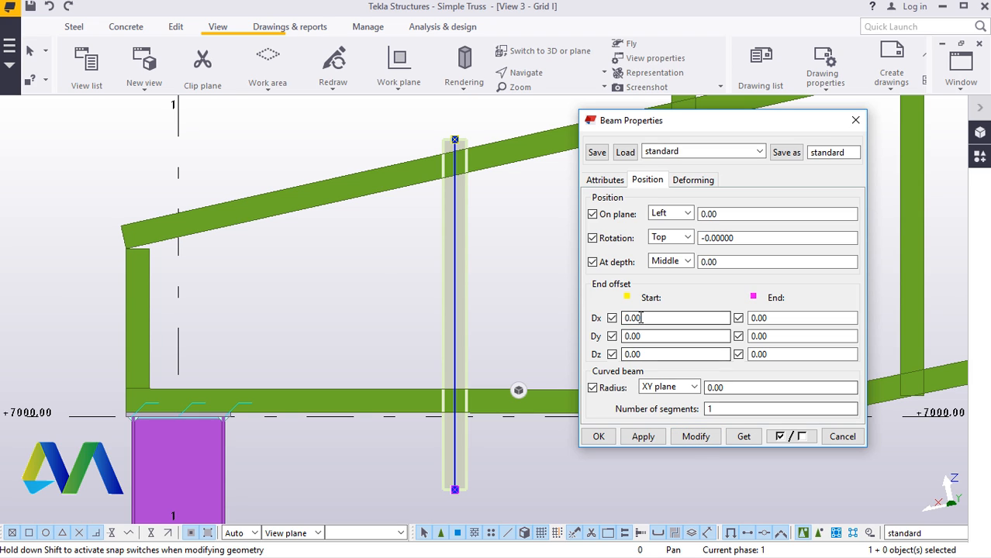
# Step: Shorten the upper end of the first copied vertical beside the column by setting its start Dx end offset to 70
pyautogui.moveTo(640, 318); pyautogui.dragTo(608, 318)
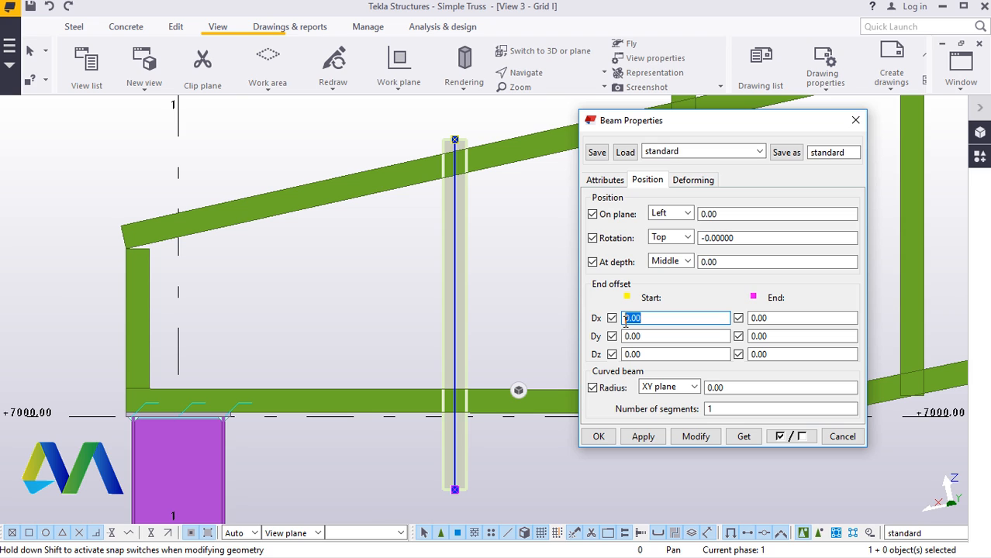
pyautogui.write('70')
pyautogui.click(695, 436)
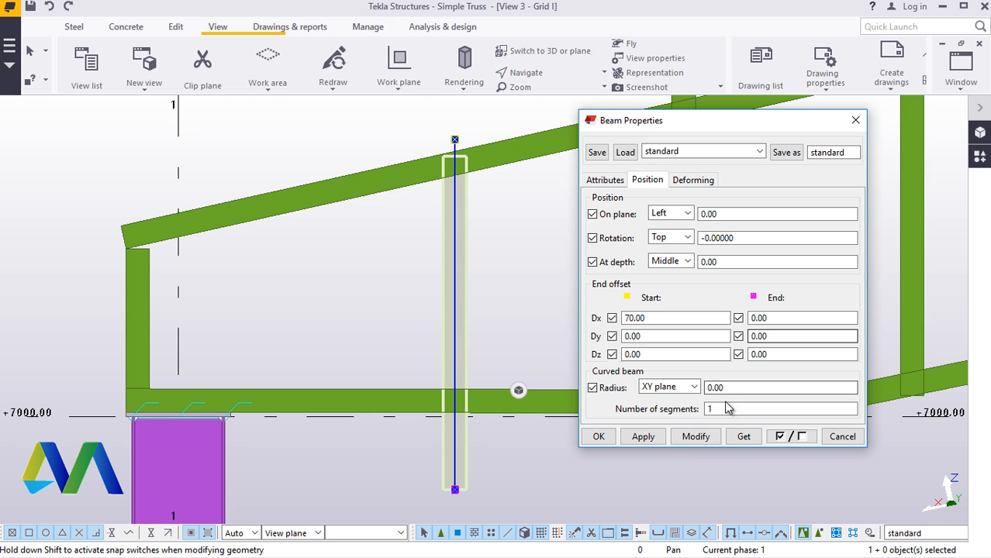
pyautogui.click(695, 437)
pyautogui.click(520, 278)
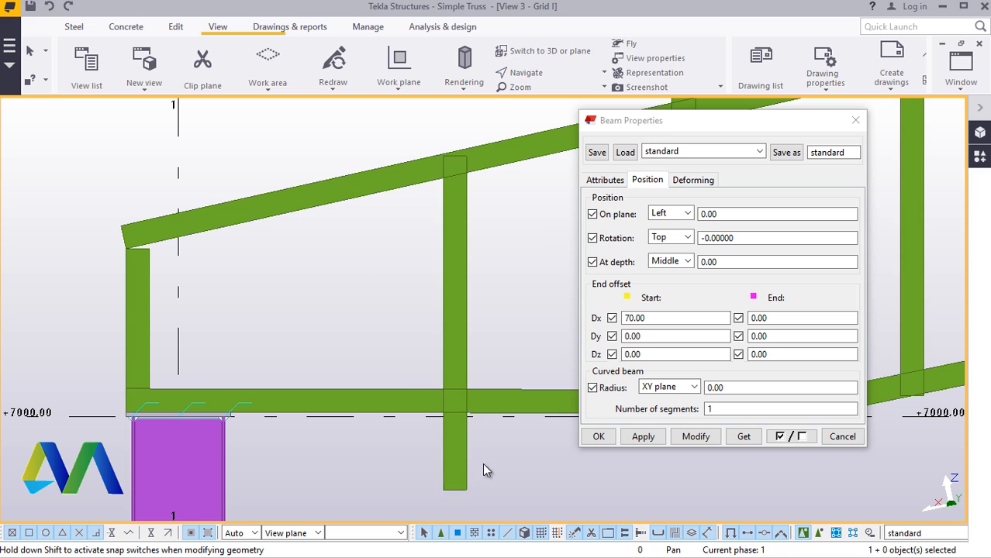
# Step: Shorten the lower end of the first copied vertical, trying end Dx offsets of 200, -200 and -300 and settling on -350
pyautogui.click(459, 451)
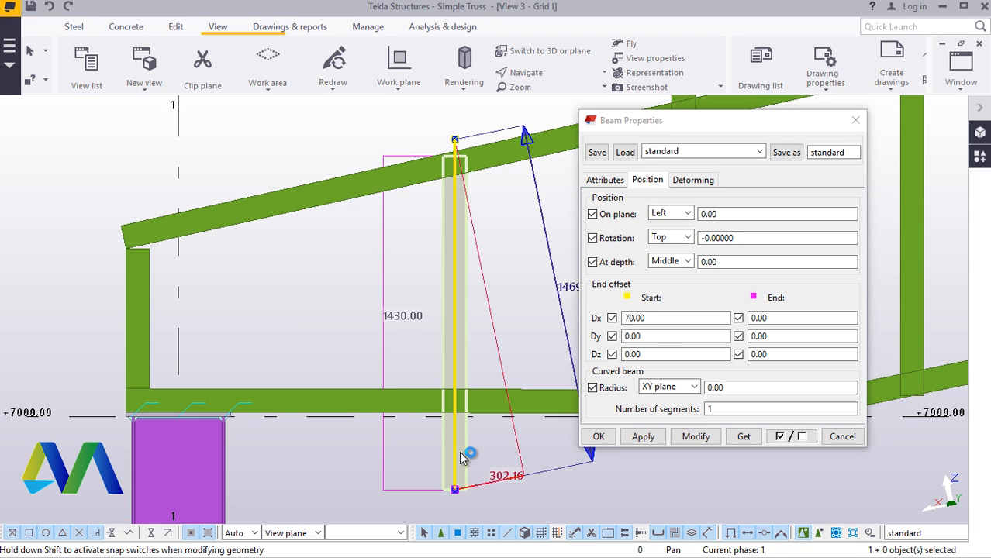
pyautogui.doubleClick(771, 319)
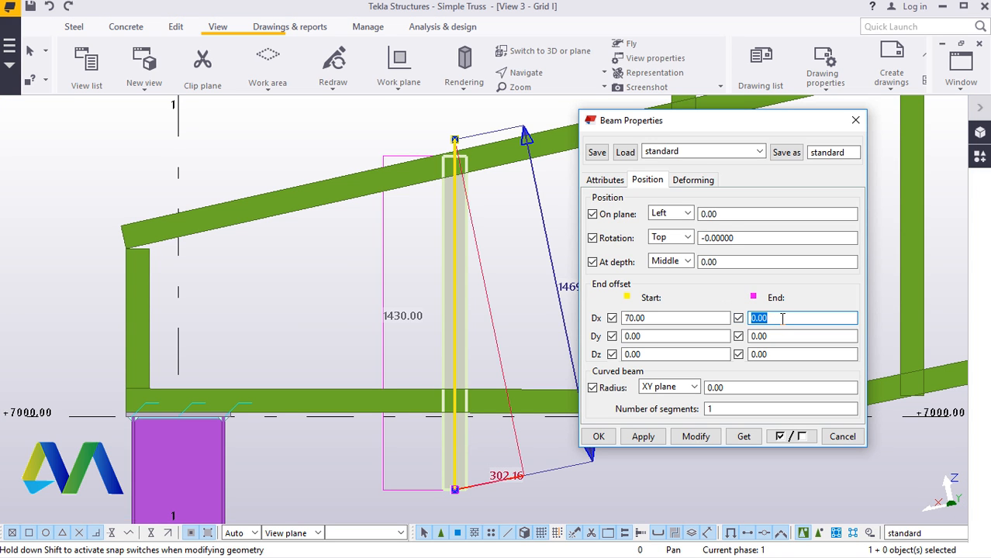
pyautogui.write('200')
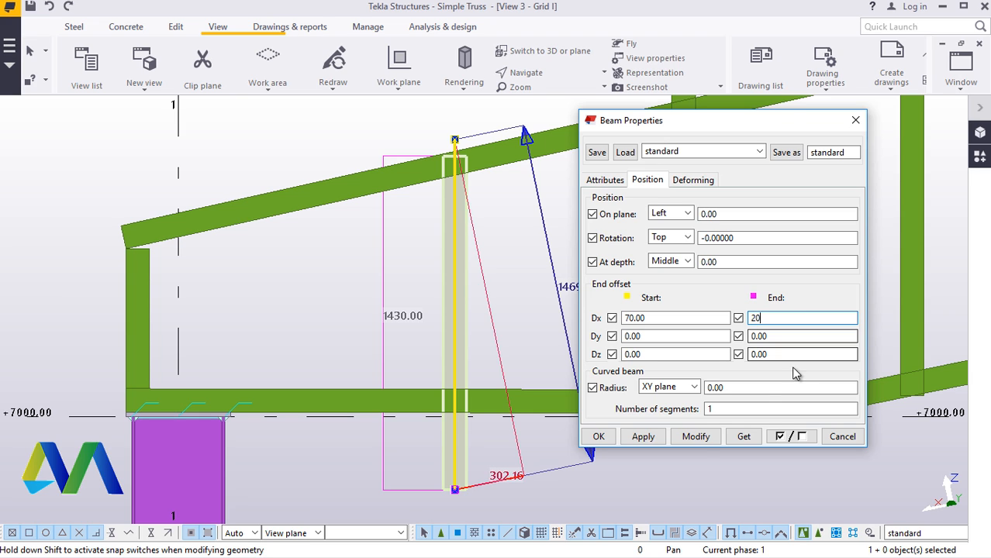
pyautogui.click(698, 436)
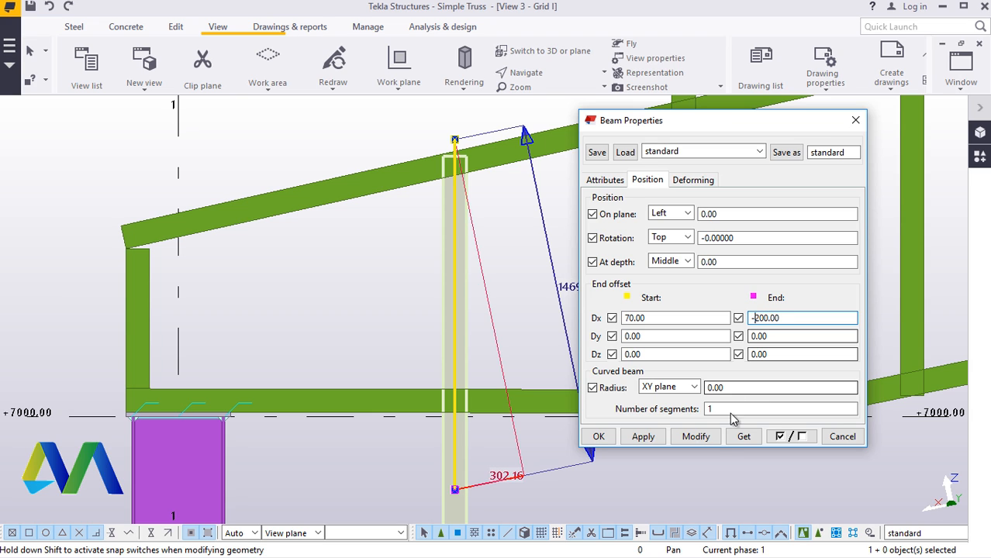
pyautogui.click(695, 437)
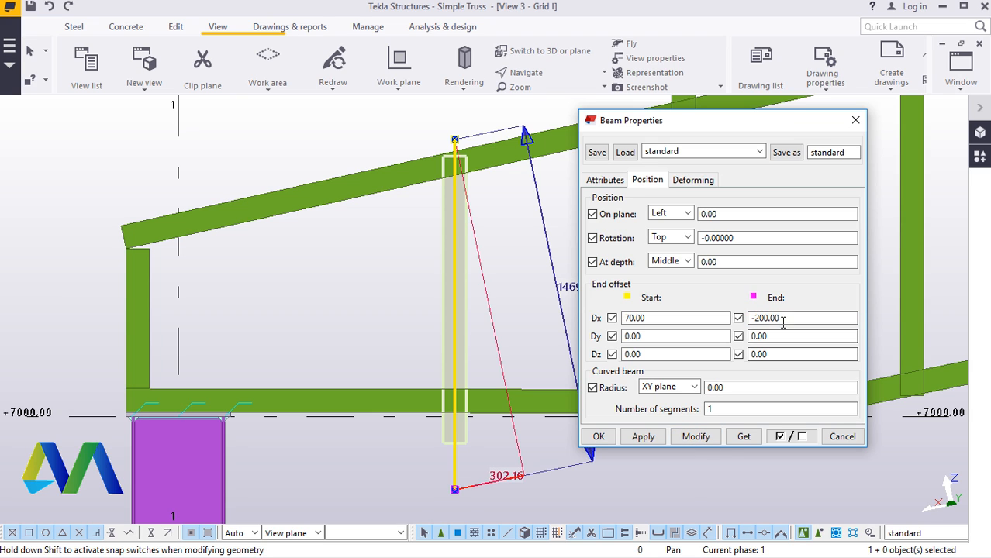
pyautogui.moveTo(781, 318); pyautogui.dragTo(767, 318)
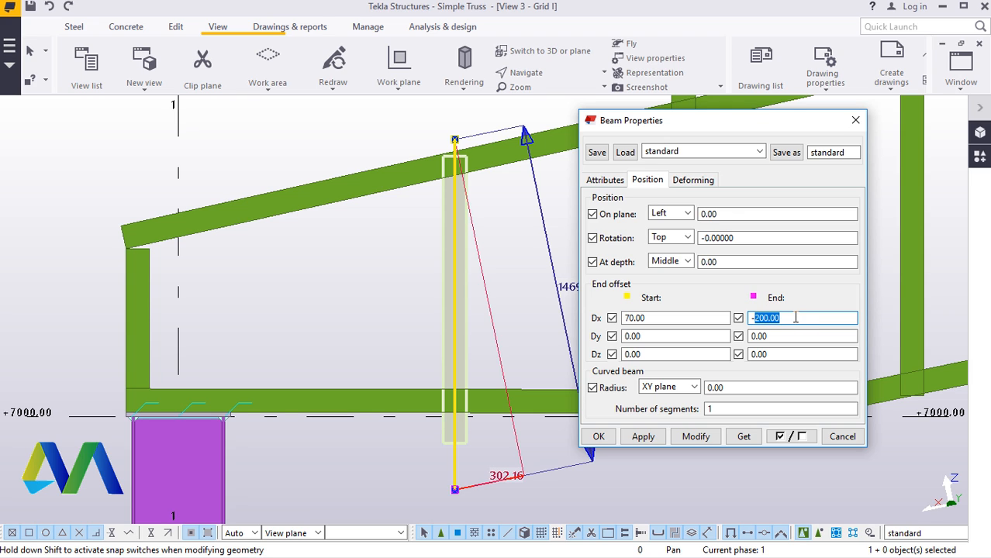
pyautogui.write('-300.00')
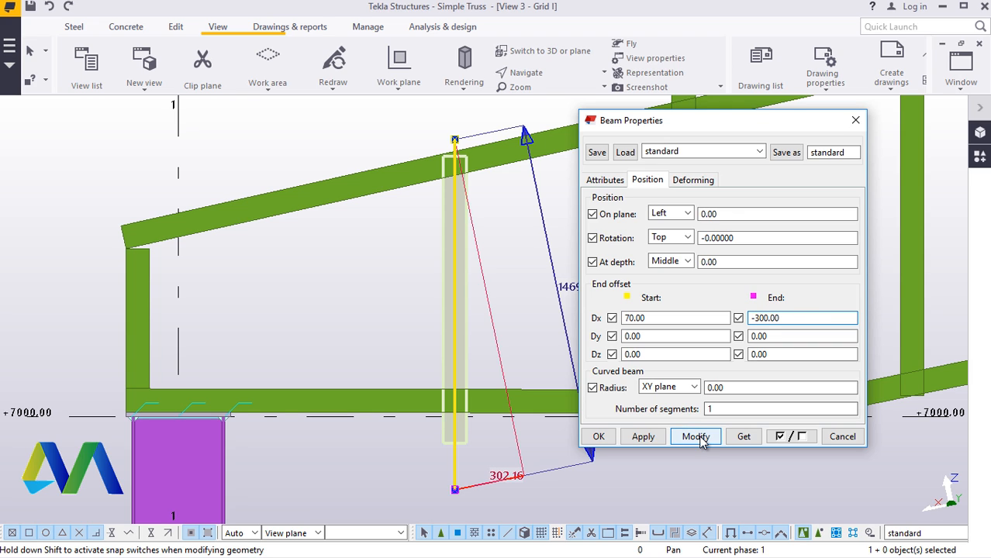
pyautogui.click(694, 436)
pyautogui.moveTo(779, 317); pyautogui.dragTo(758, 318)
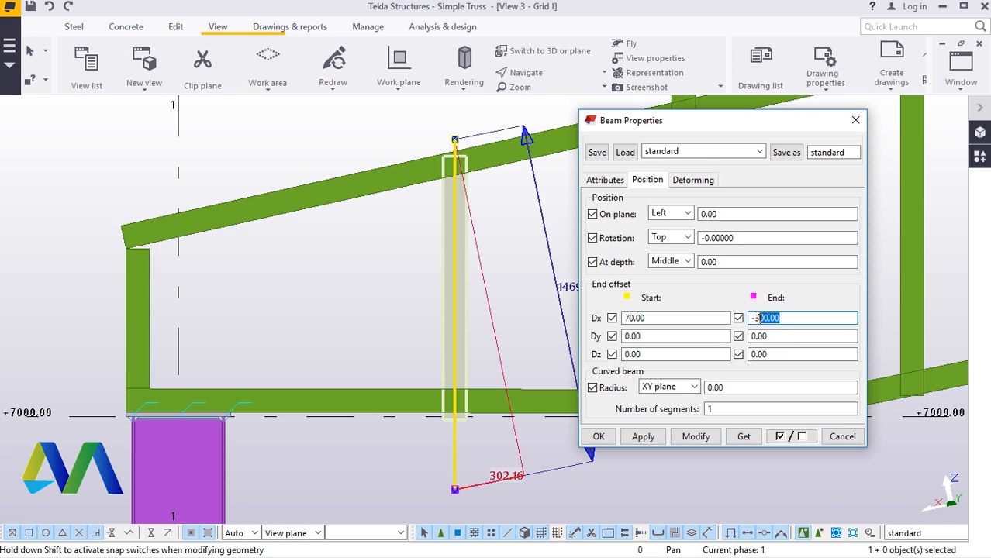
pyautogui.write('50.00')
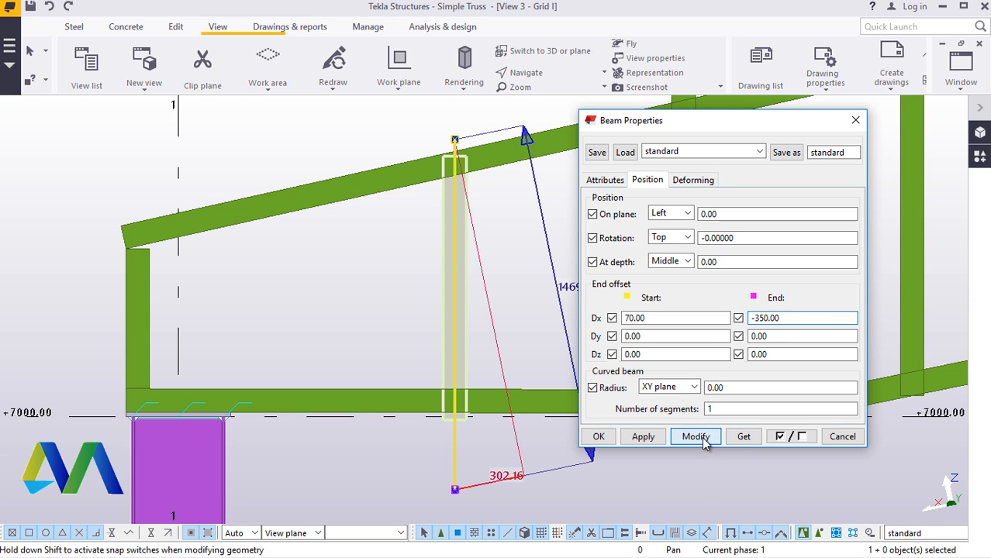
pyautogui.click(695, 437)
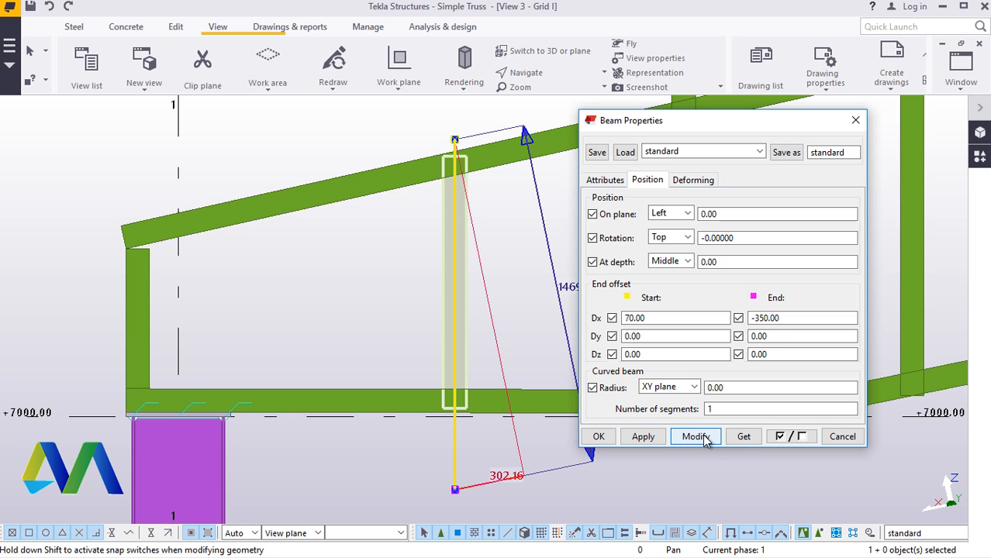
pyautogui.click(598, 437)
# Step: Set the start Dx end offset of the second copied vertical from the column to 50
pyautogui.scroll(-3, 554, 260)
pyautogui.scroll(3, 579, 261)
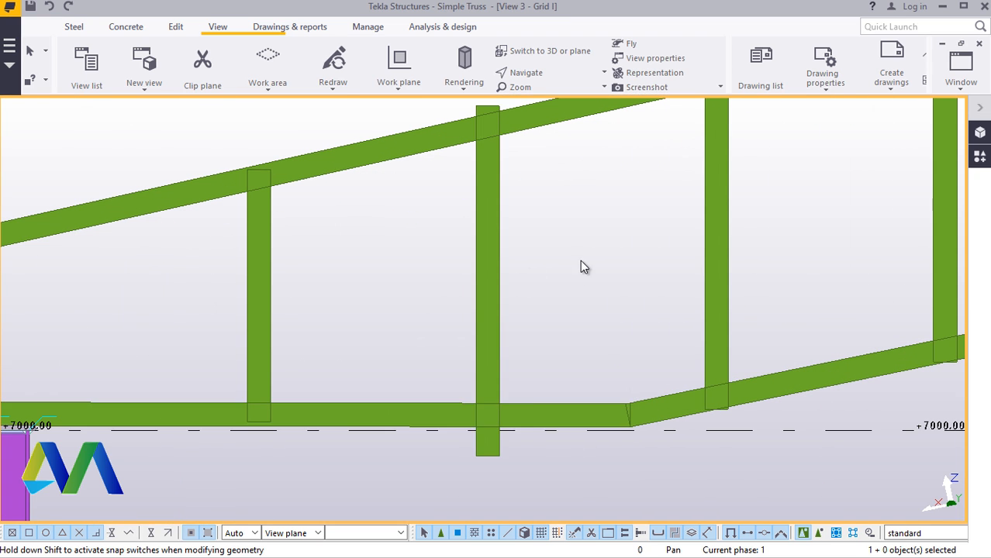
pyautogui.click(488, 339)
pyautogui.doubleClick(490, 339)
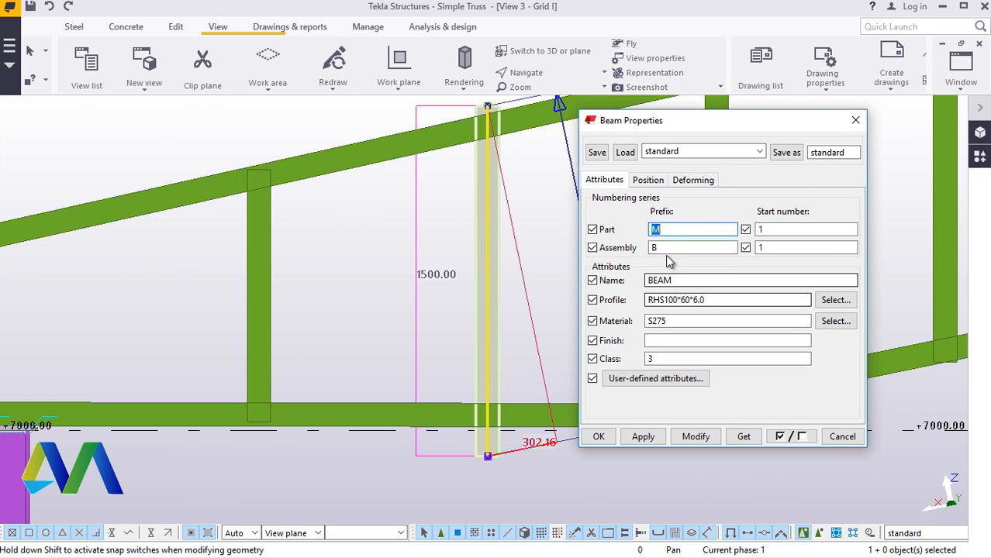
pyautogui.click(650, 180)
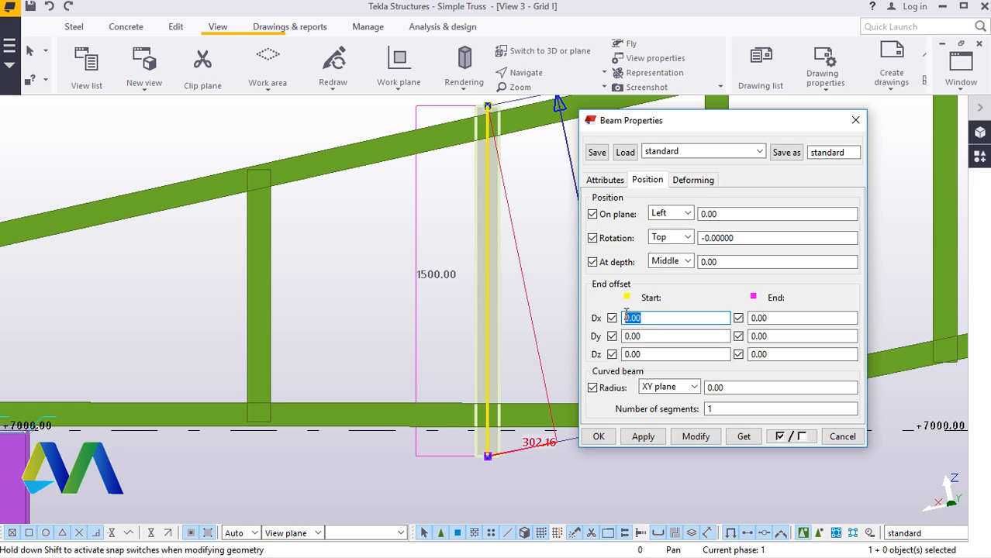
pyautogui.write('50')
pyautogui.click(696, 437)
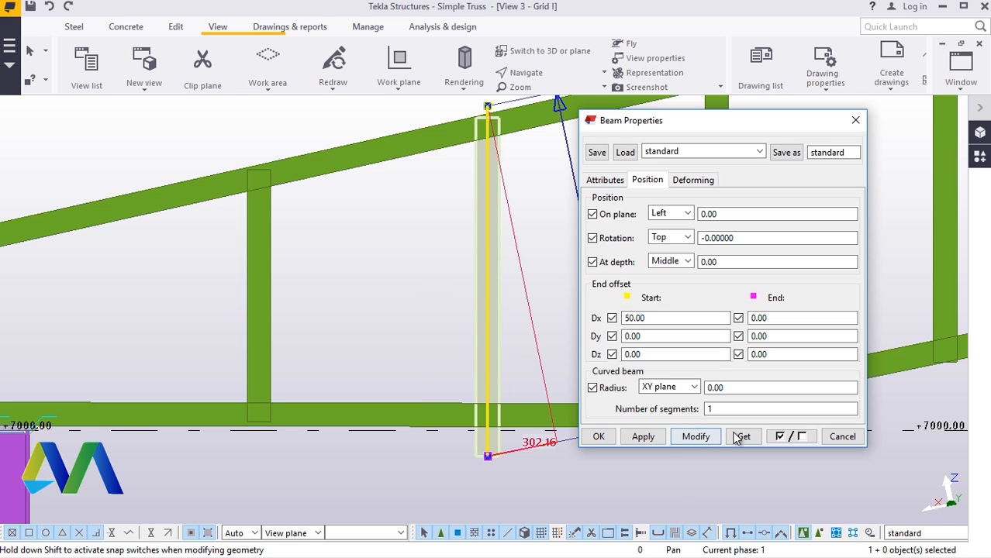
pyautogui.click(643, 438)
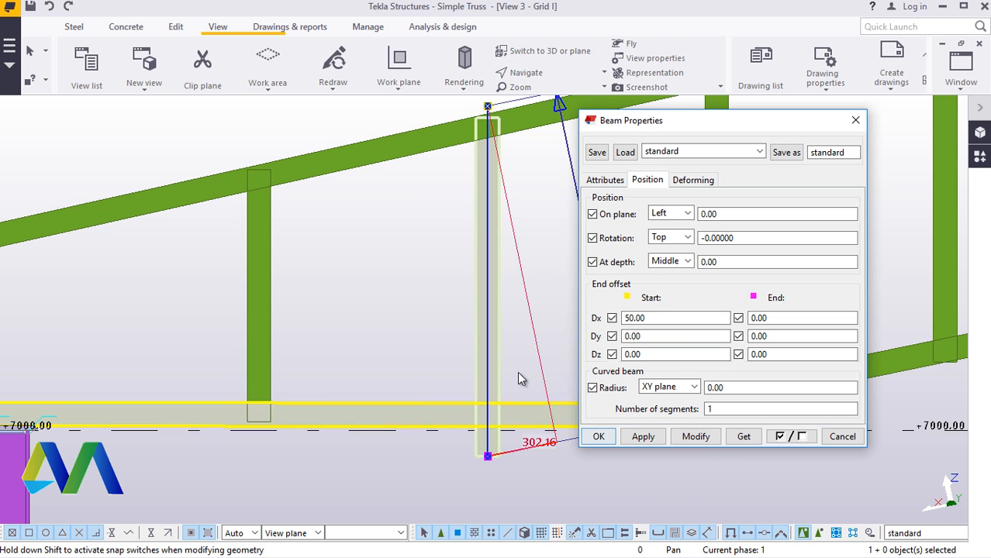
# Step: Shorten the lower end of the second copied vertical, trying end Dx offsets of 300, -300 and -250 and settling on -200
pyautogui.click(476, 316)
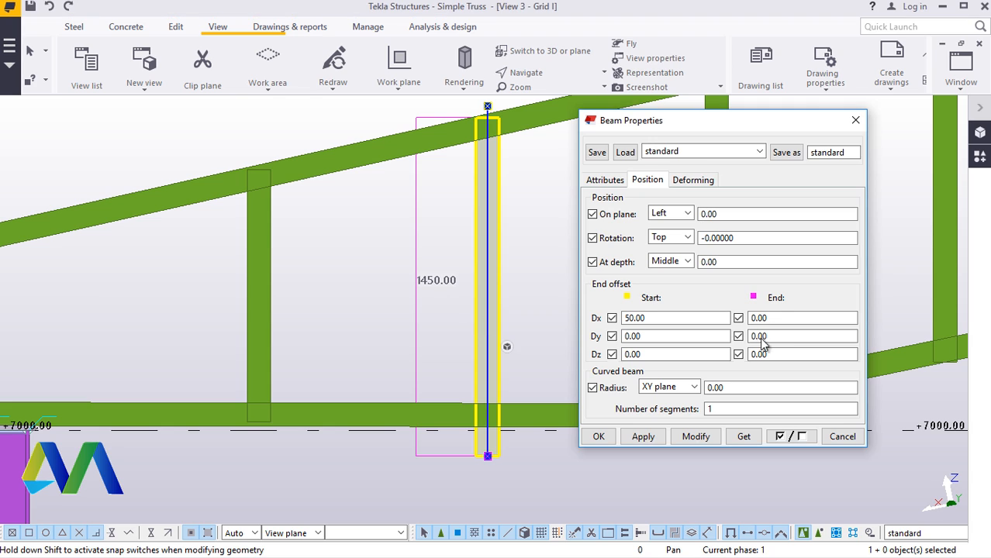
pyautogui.moveTo(779, 319); pyautogui.dragTo(746, 319)
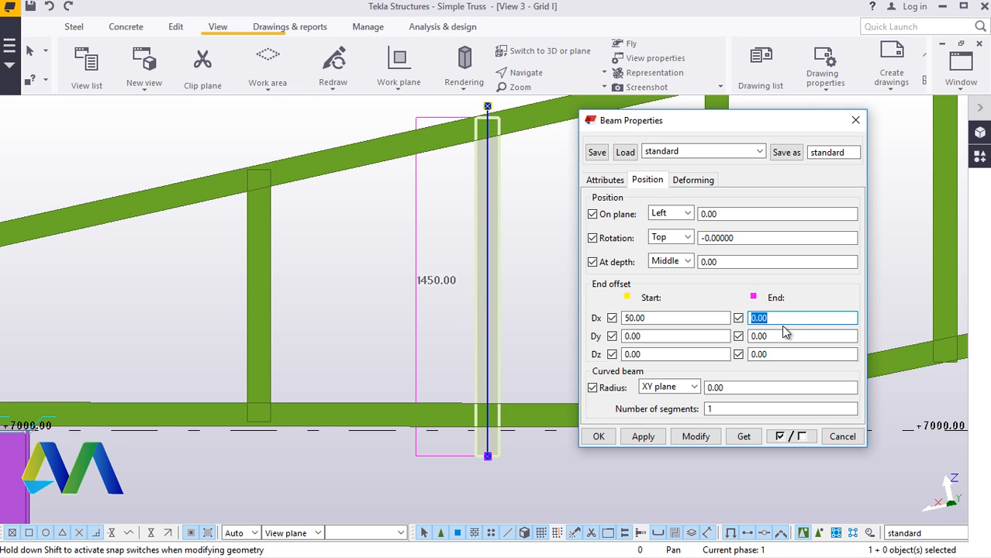
pyautogui.write('300')
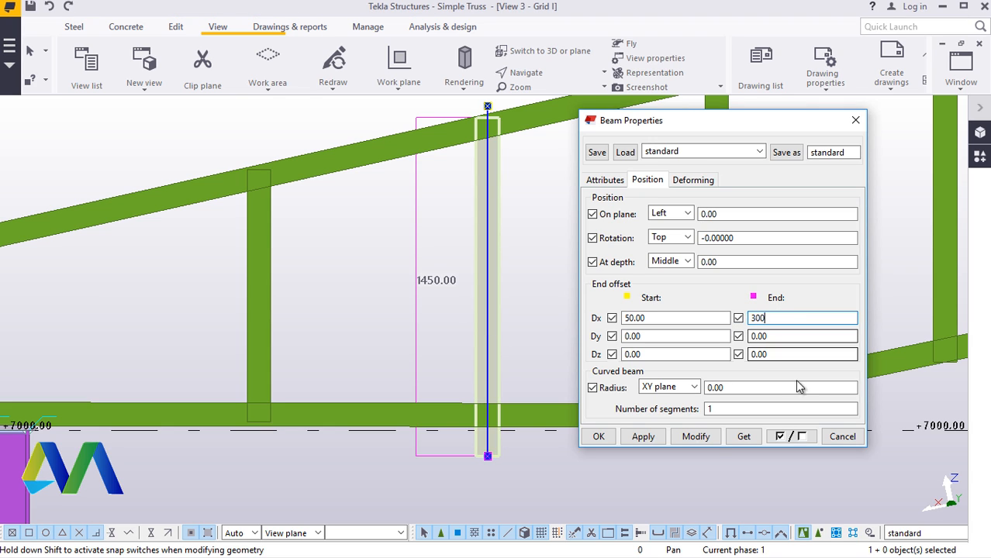
pyautogui.click(693, 436)
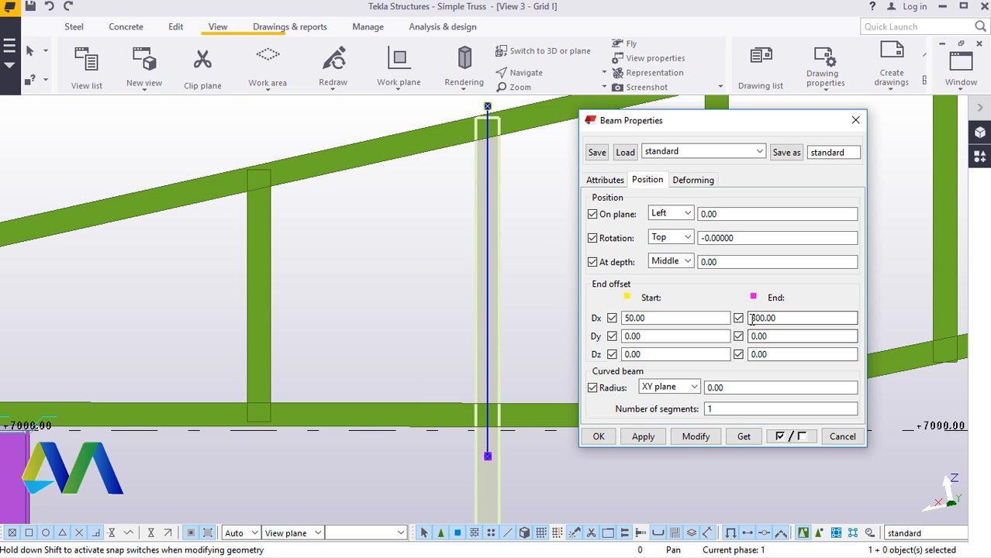
pyautogui.click(694, 436)
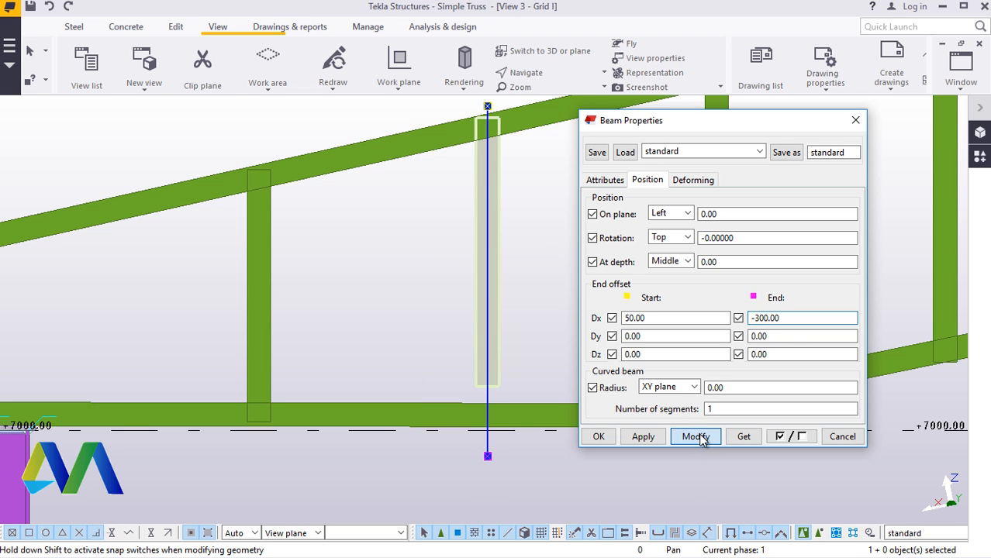
pyautogui.moveTo(784, 320); pyautogui.dragTo(762, 318)
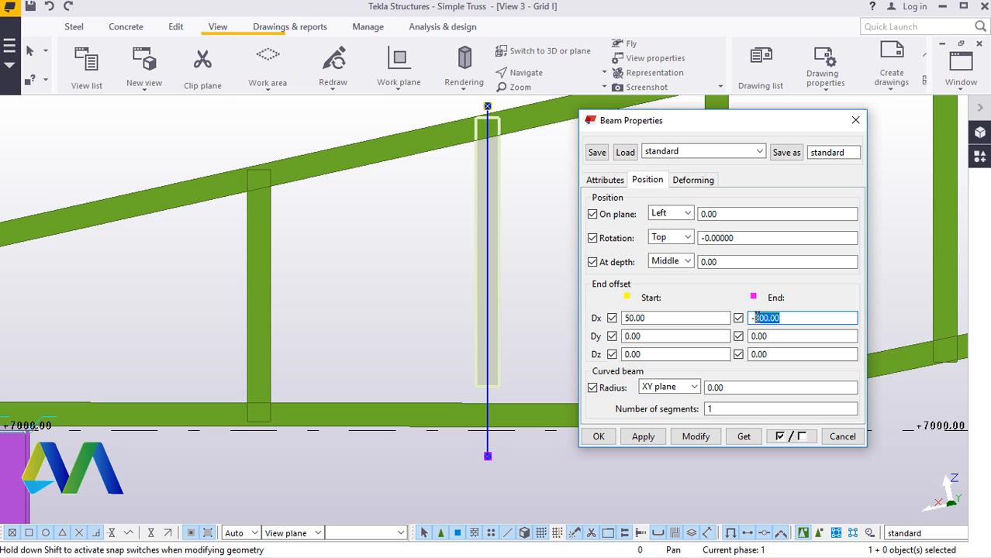
pyautogui.write('250')
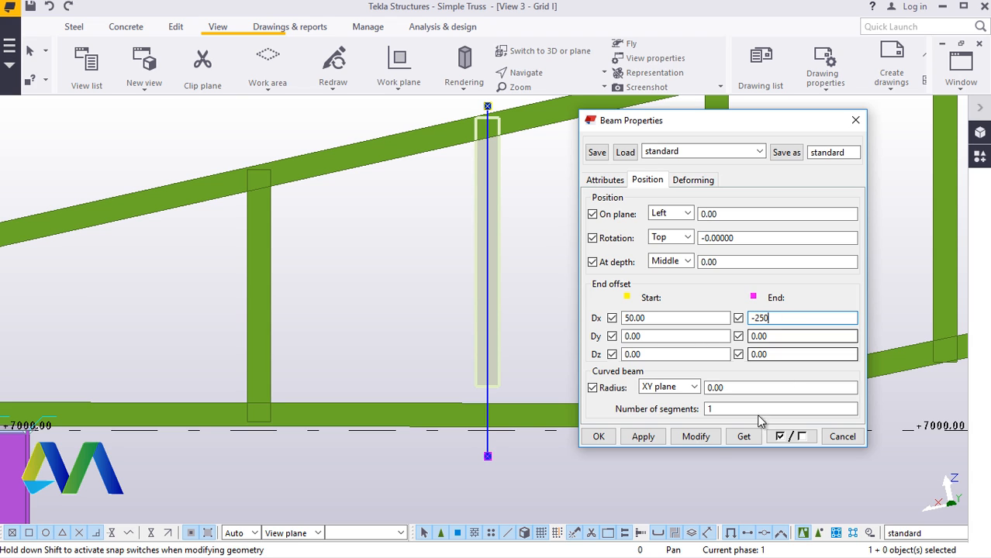
pyautogui.click(695, 436)
pyautogui.moveTo(783, 319); pyautogui.dragTo(765, 317)
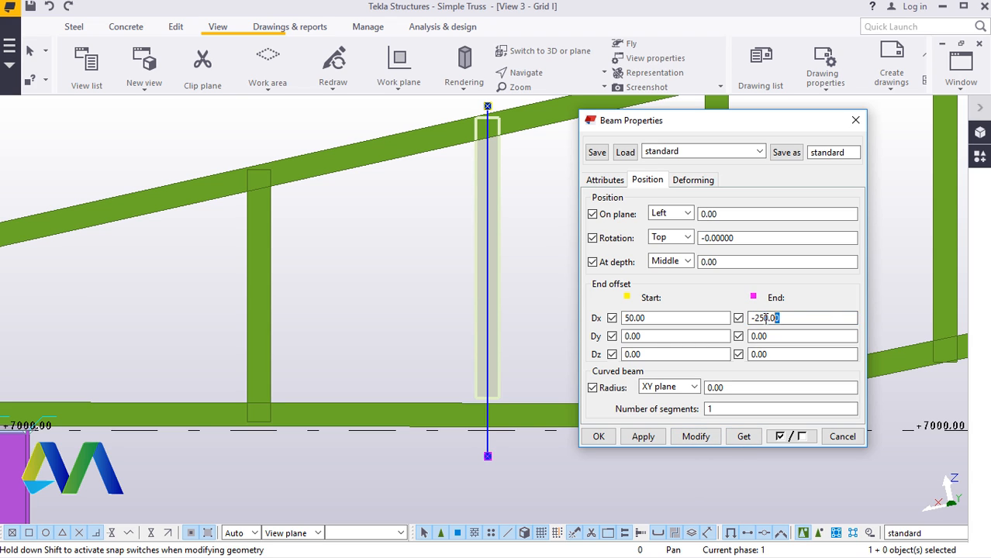
pyautogui.write('00')
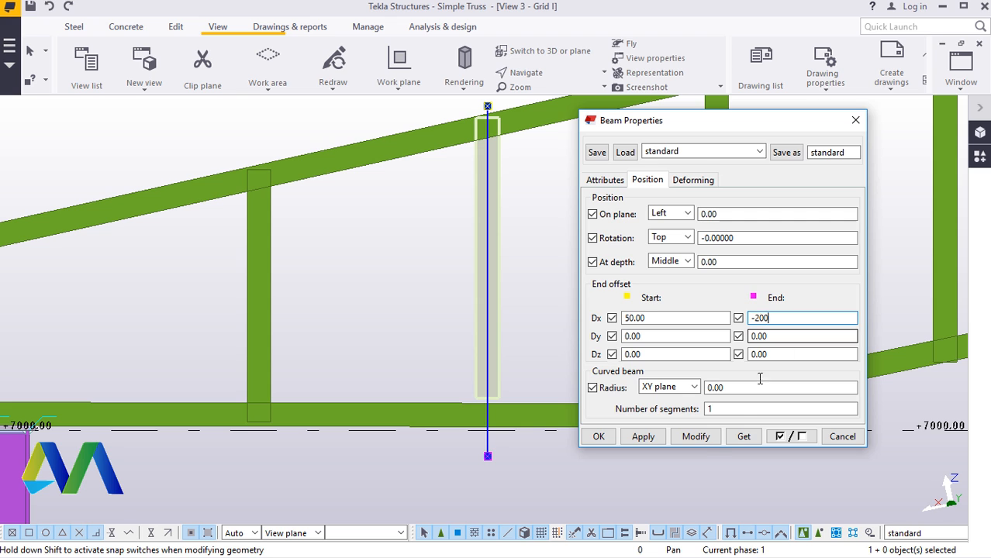
pyautogui.click(678, 438)
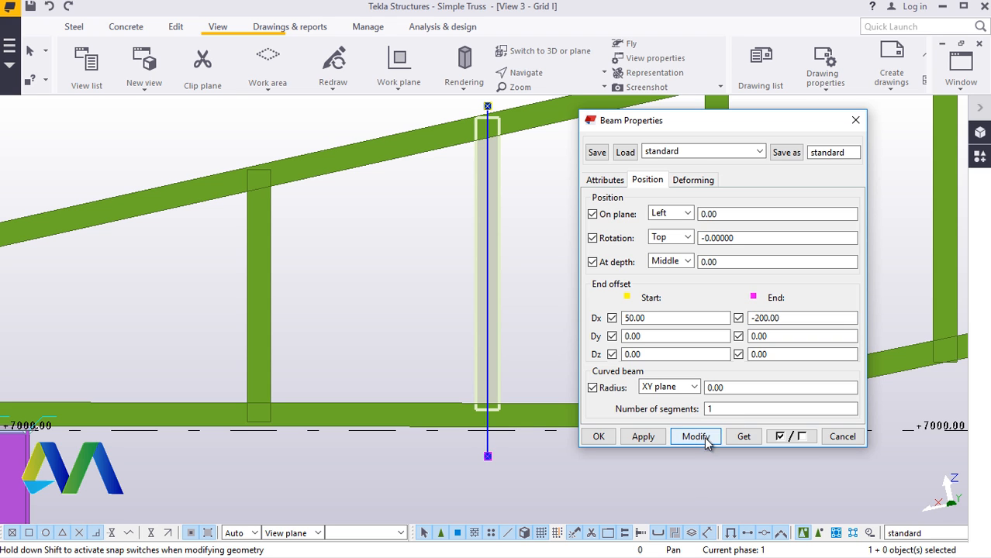
pyautogui.click(598, 436)
# Step: Shorten the upper end of the third copied vertical, just past the bottom chord's bend, by setting its start Dx end offset to 50
pyautogui.scroll(-3, 504, 291)
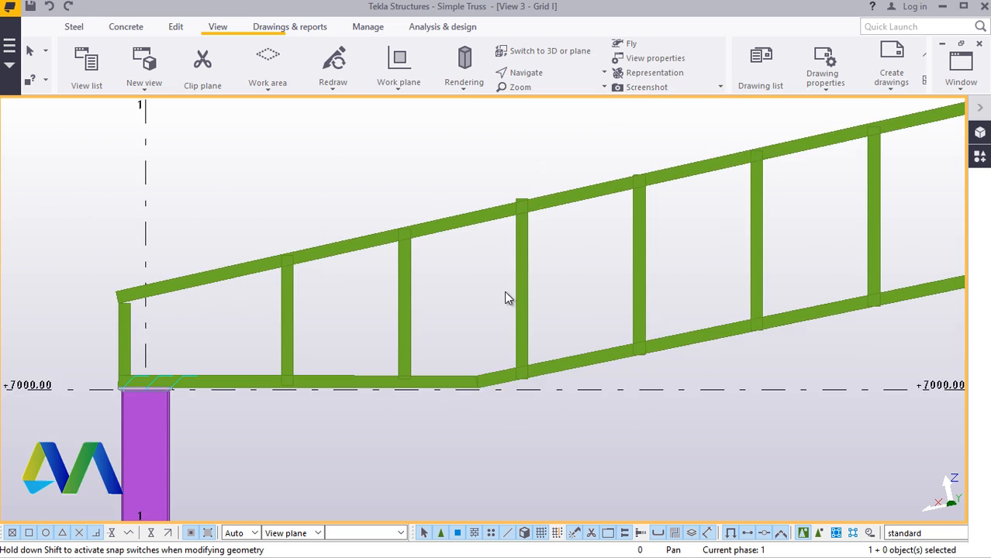
pyautogui.scroll(5, 525, 286)
pyautogui.doubleClick(536, 267)
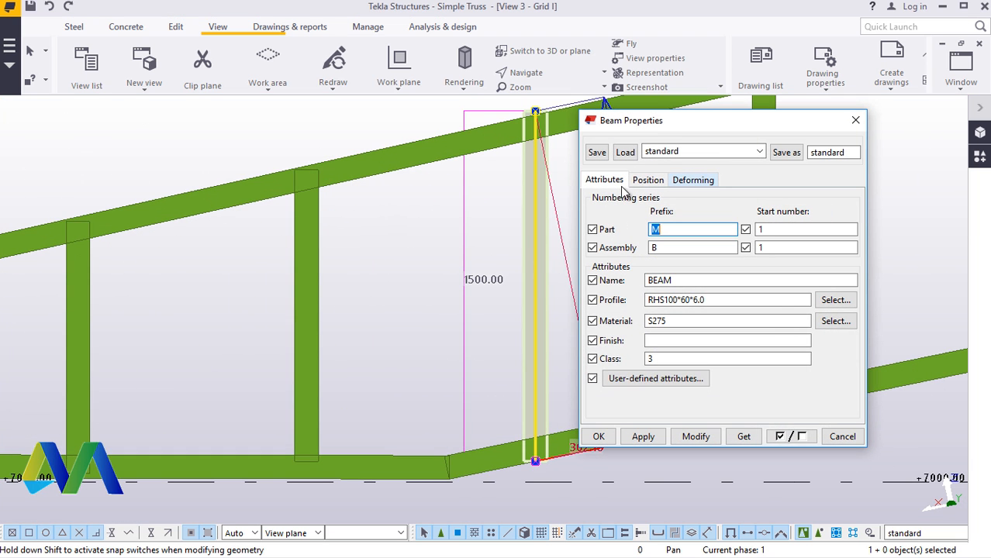
pyautogui.click(647, 180)
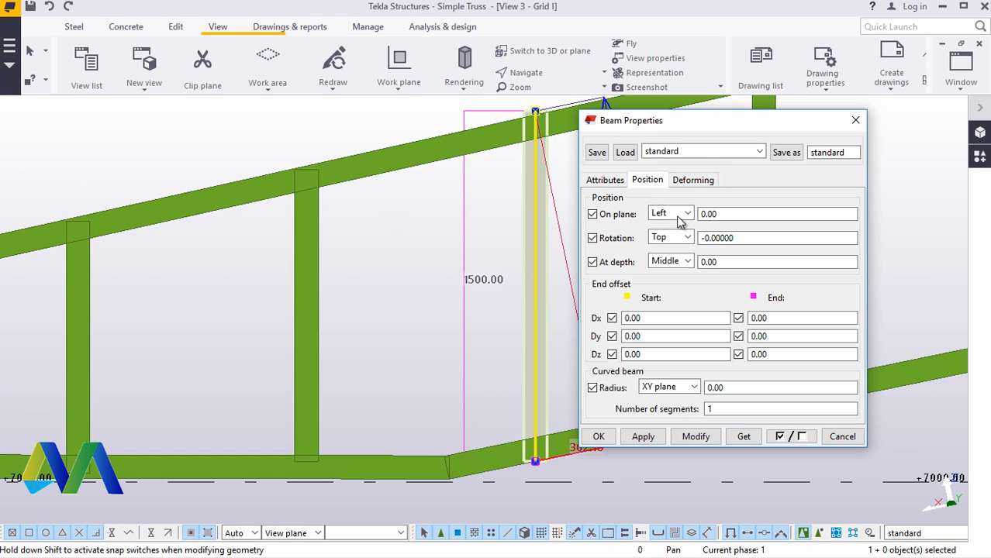
pyautogui.moveTo(644, 318); pyautogui.dragTo(618, 321)
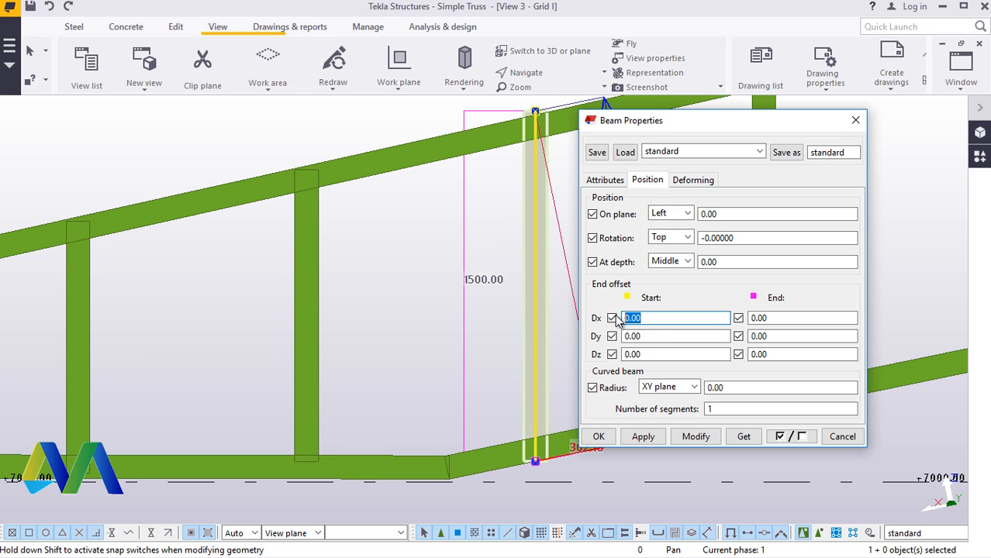
pyautogui.write('50')
pyautogui.click(696, 437)
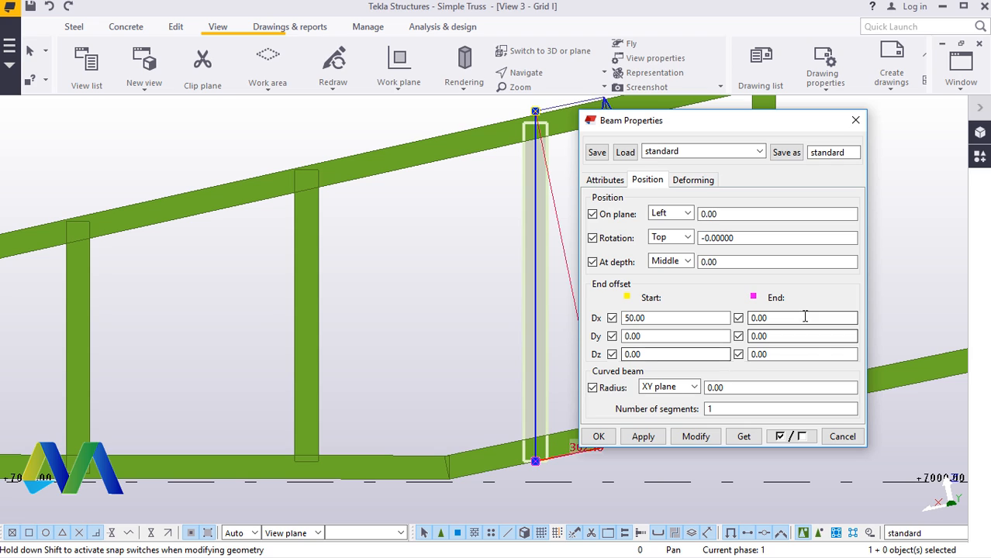
# Step: Shorten the lower end of the third copied vertical, trying an end Dx offset of -100 and settling on -75
pyautogui.click(765, 318)
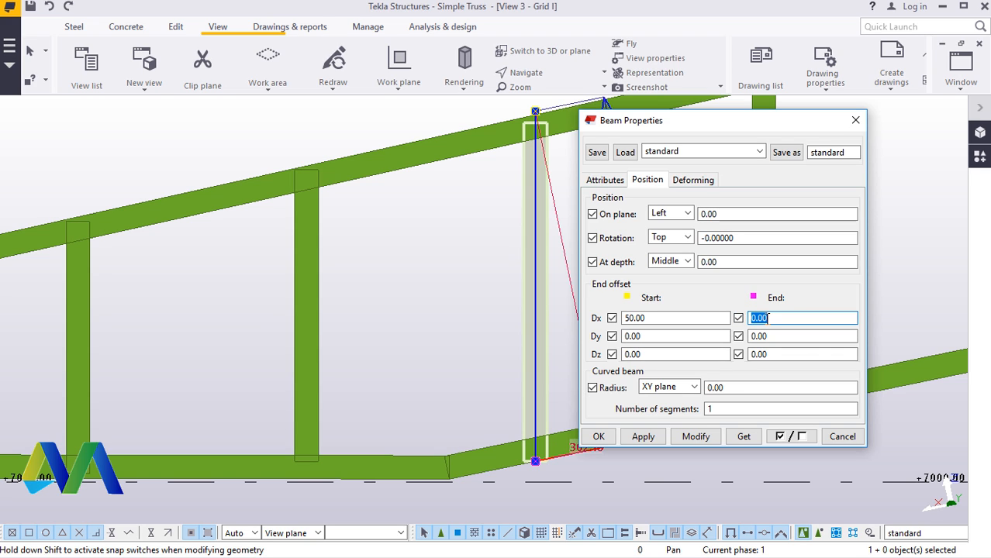
pyautogui.write('100')
pyautogui.write('-')
pyautogui.click(707, 437)
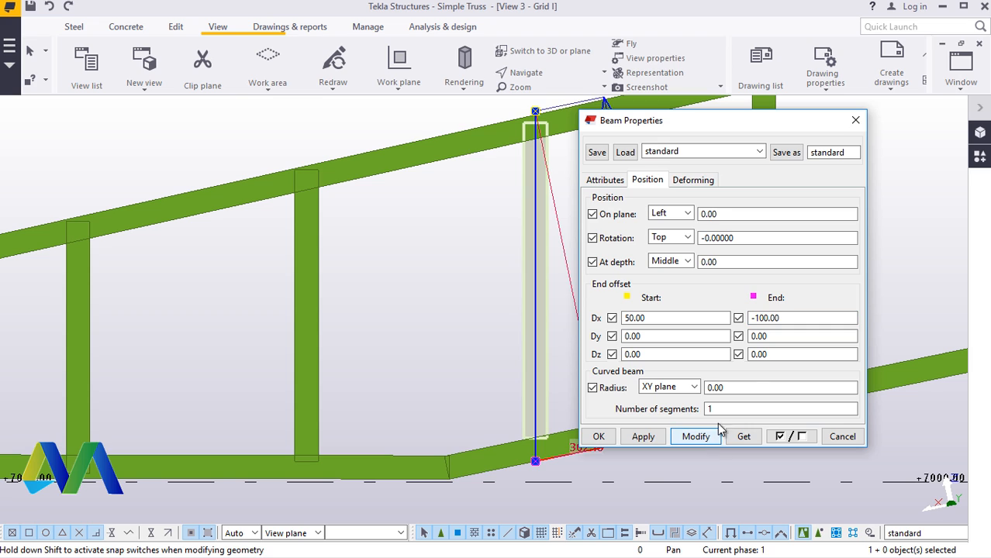
pyautogui.moveTo(783, 318); pyautogui.dragTo(765, 318)
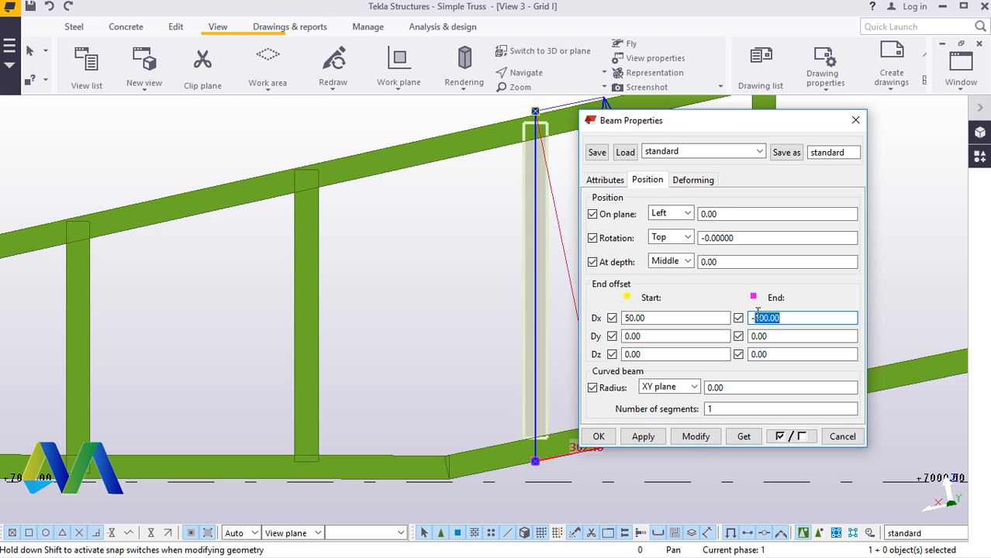
pyautogui.write('75')
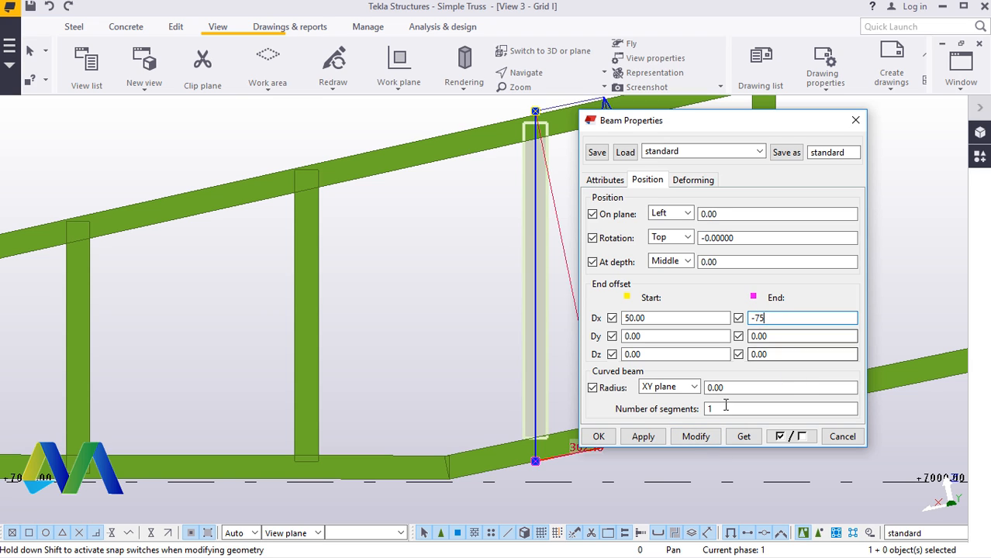
pyautogui.click(696, 436)
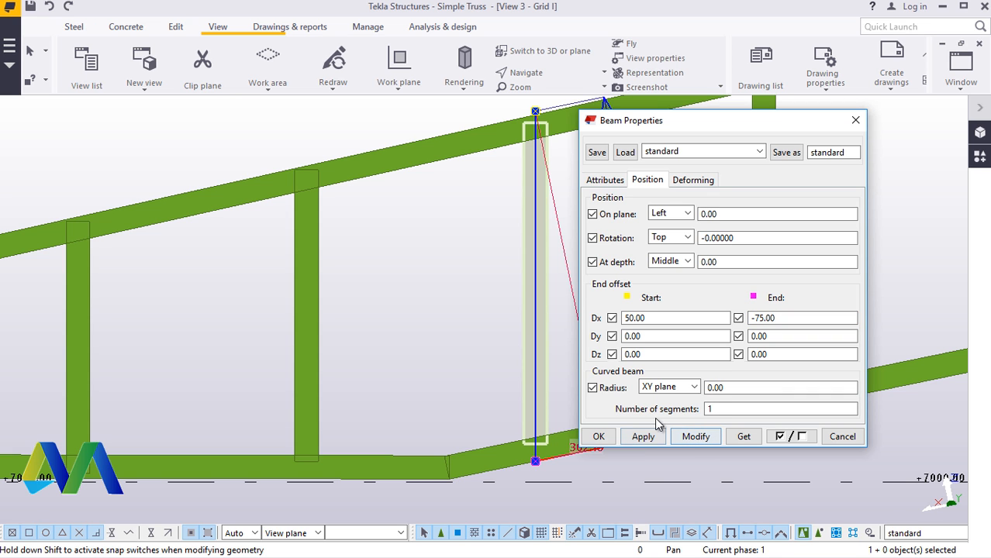
pyautogui.click(598, 436)
# Step: Set the start Dx end offset of the fourth copied vertical from the column to 30
pyautogui.scroll(-5, 450, 362)
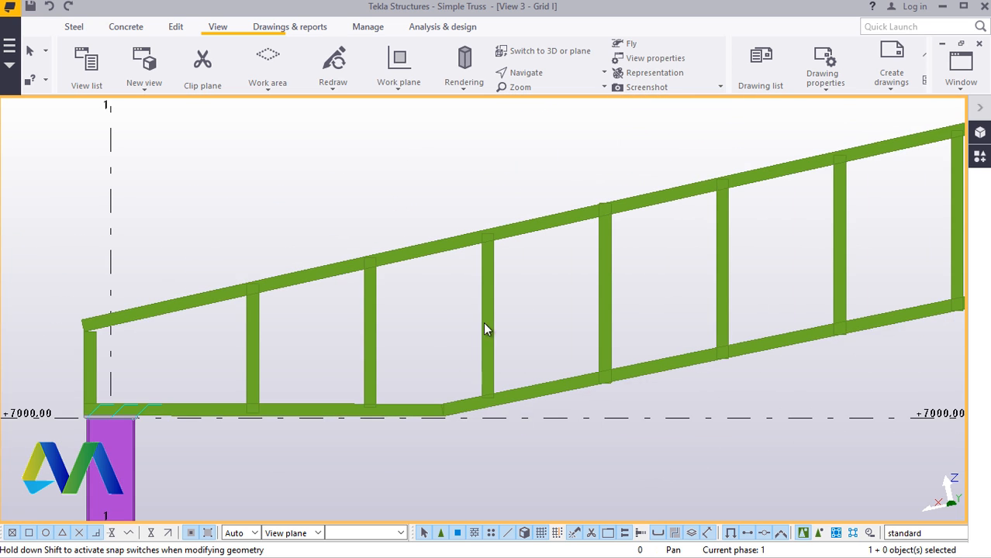
pyautogui.scroll(6, 484, 326)
pyautogui.doubleClick(589, 256)
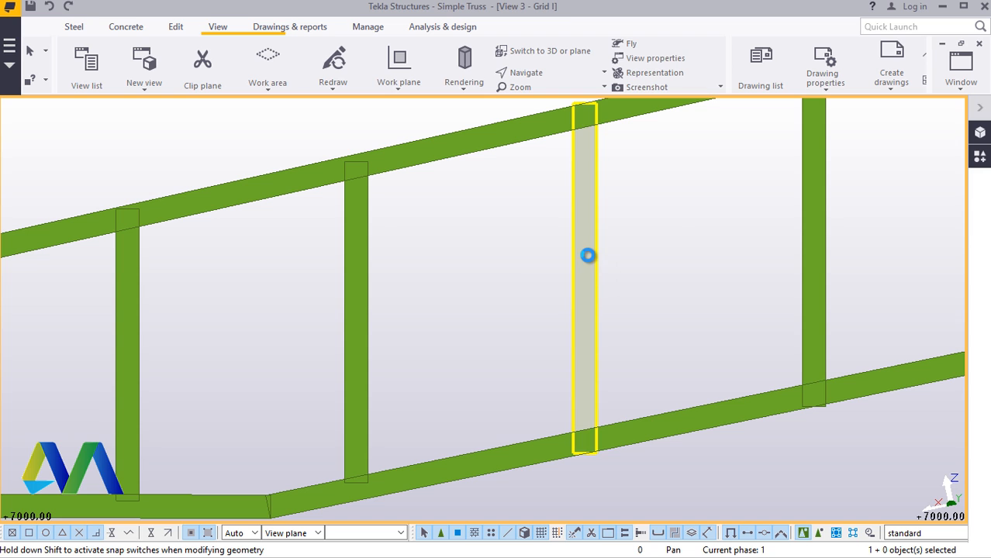
pyautogui.click(648, 180)
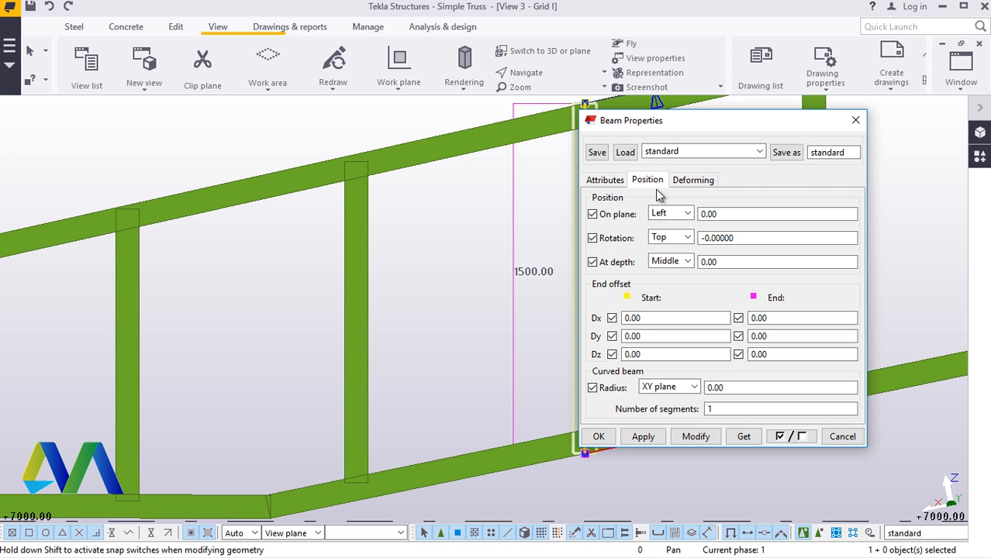
pyautogui.click(657, 318)
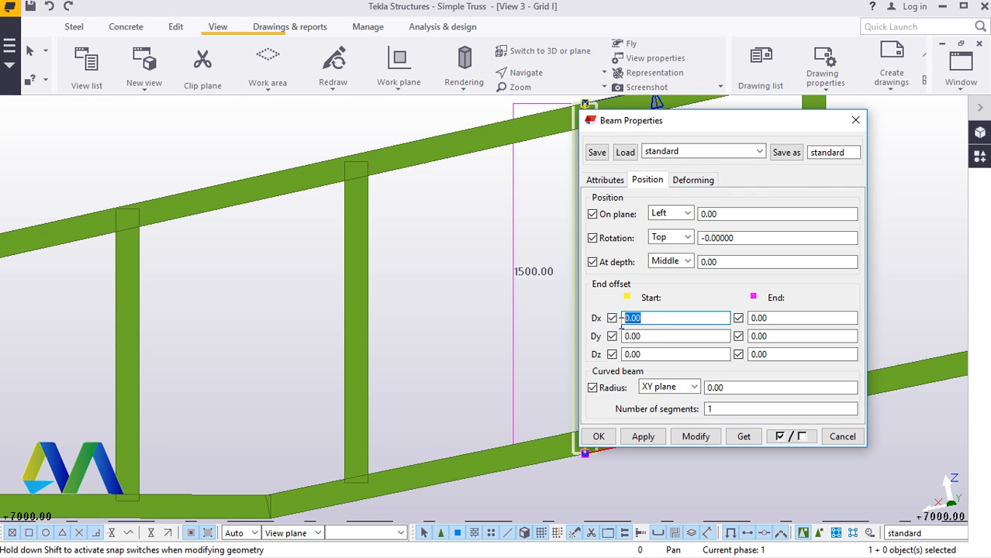
pyautogui.write('30')
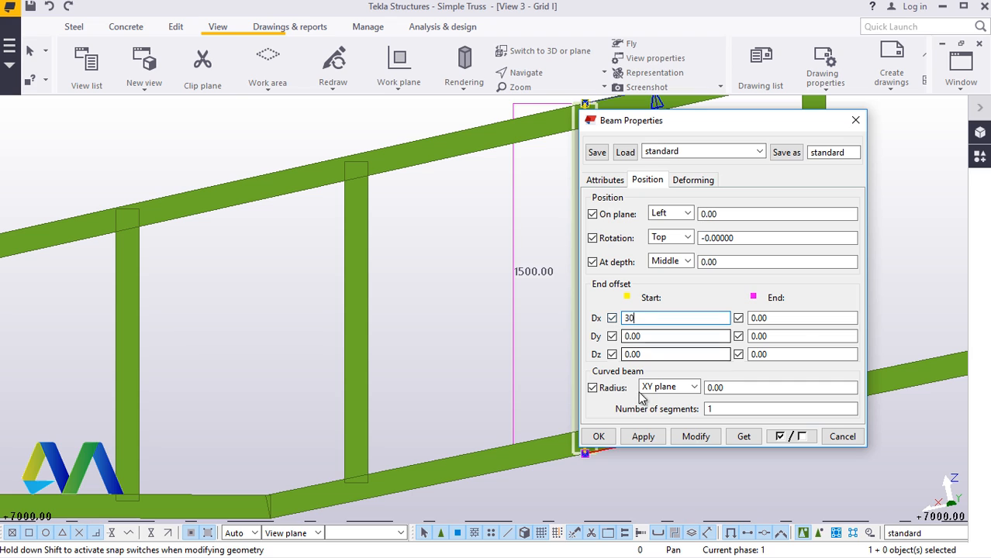
pyautogui.click(696, 437)
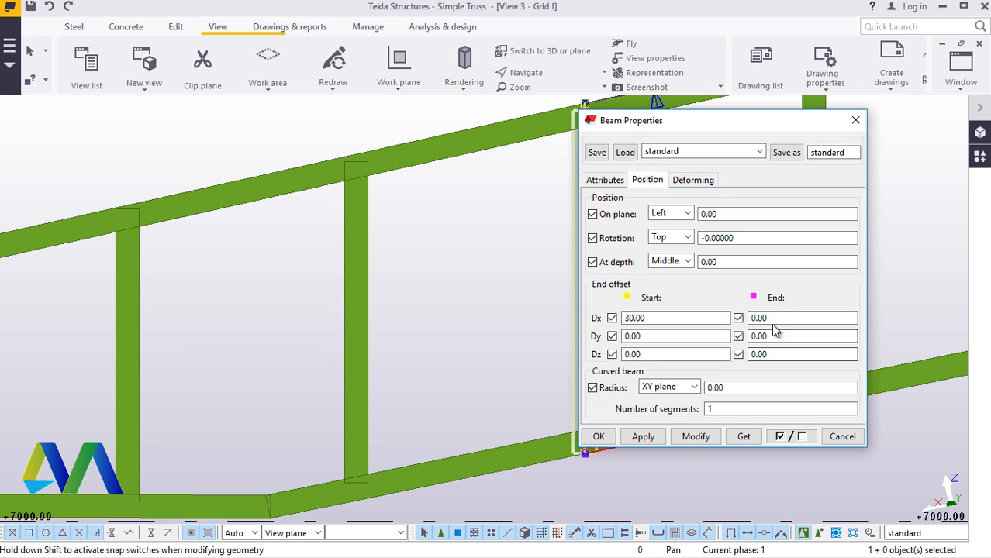
# Step: Shorten the lower end of the fourth copied vertical by setting its end Dx offset to -50
pyautogui.moveTo(767, 318); pyautogui.dragTo(757, 317)
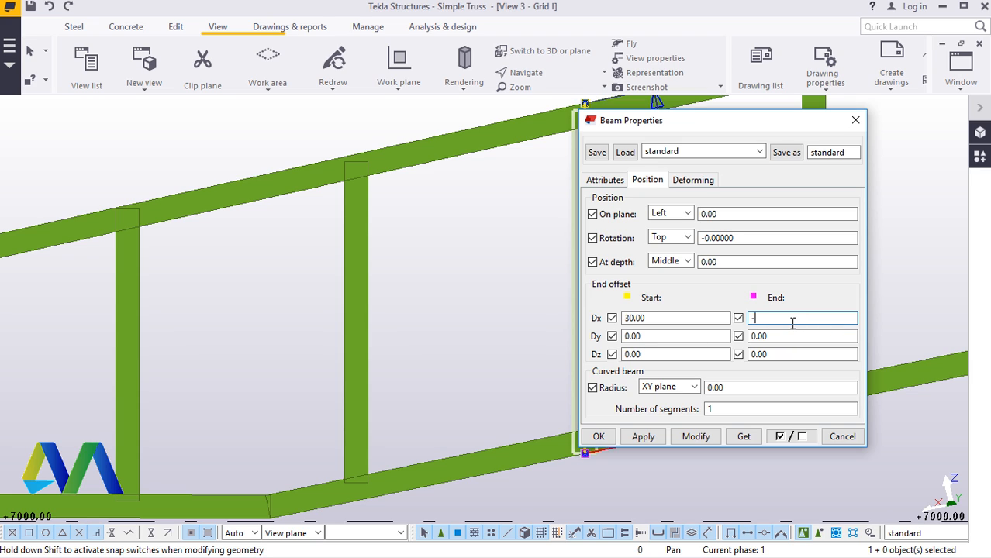
pyautogui.write('-50')
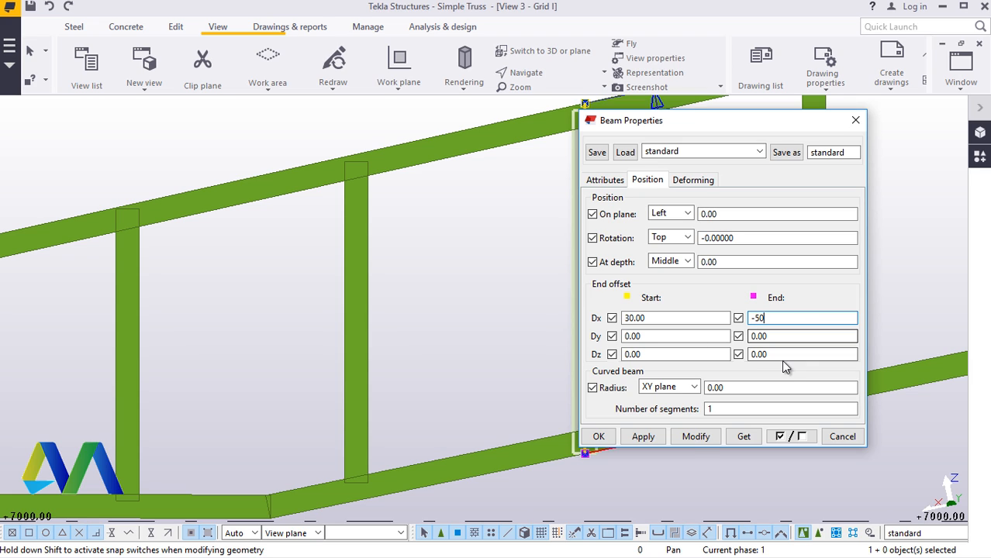
pyautogui.click(701, 436)
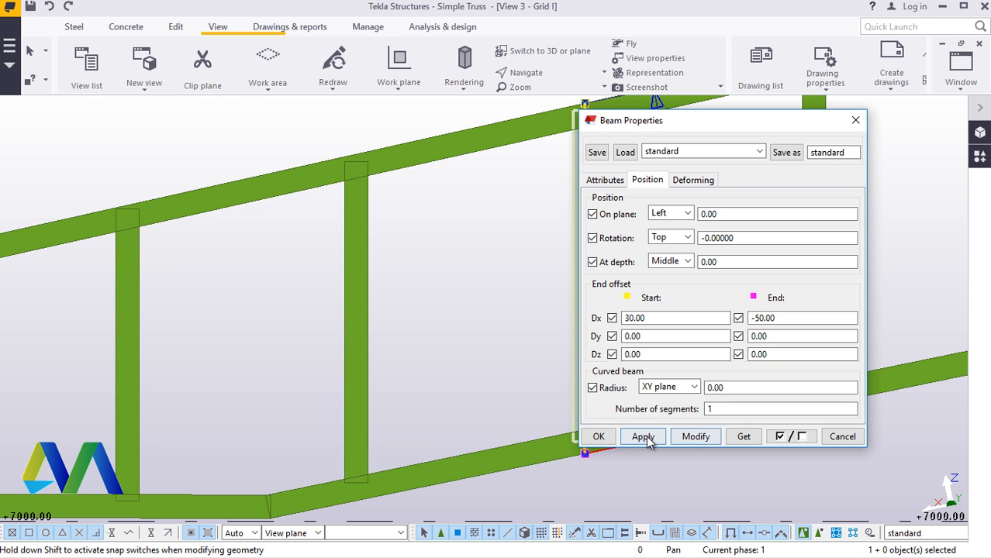
pyautogui.click(598, 436)
pyautogui.scroll(-5, 472, 287)
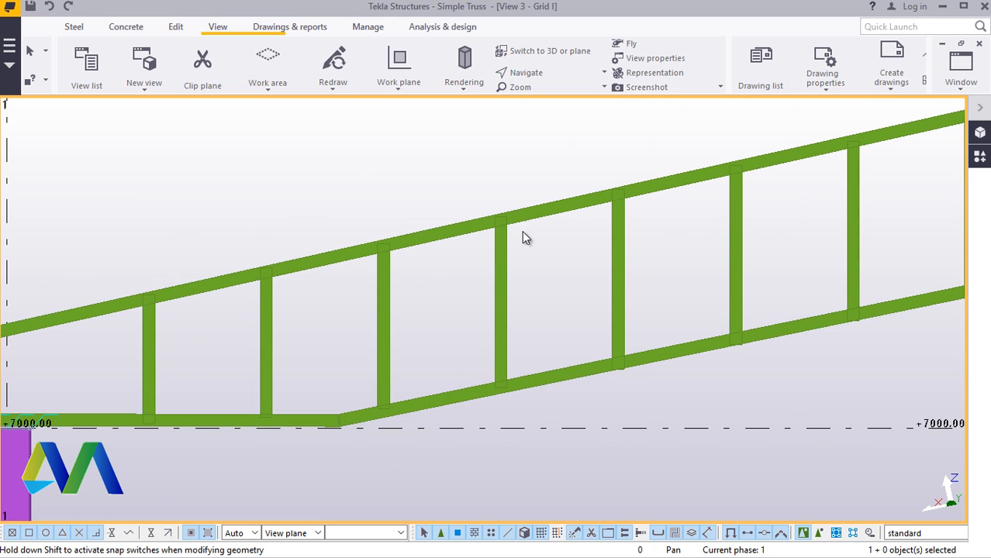
# Step: Shorten the lower end of the fifth copied vertical from the column by setting its end Dx offset to -30
pyautogui.scroll(4, 815, 206)
pyautogui.scroll(2, 514, 295)
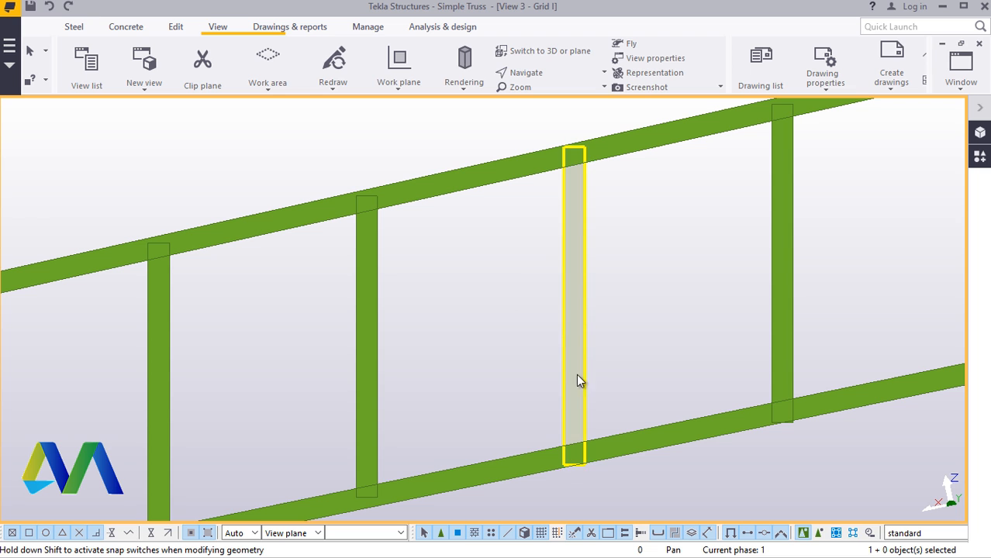
pyautogui.scroll(2, 578, 391)
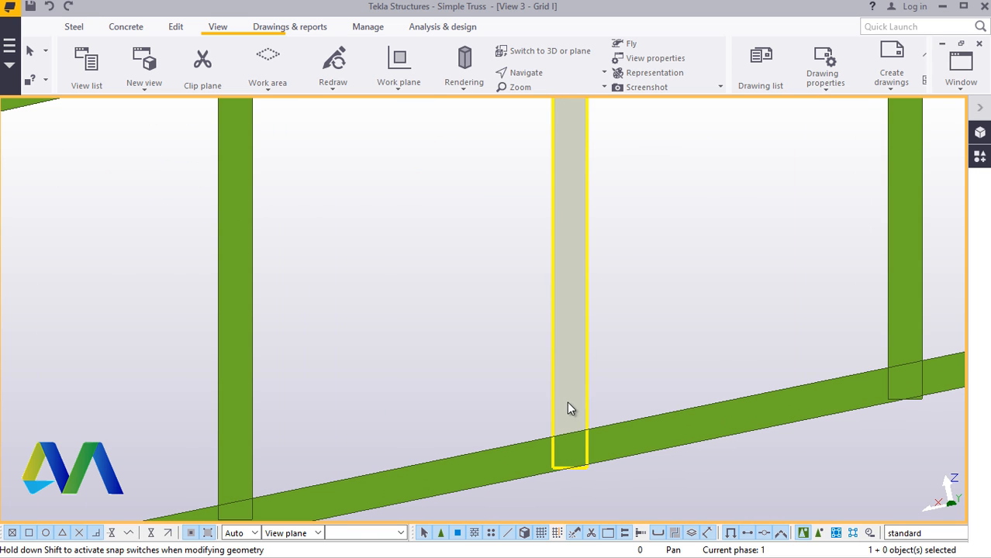
pyautogui.doubleClick(576, 317)
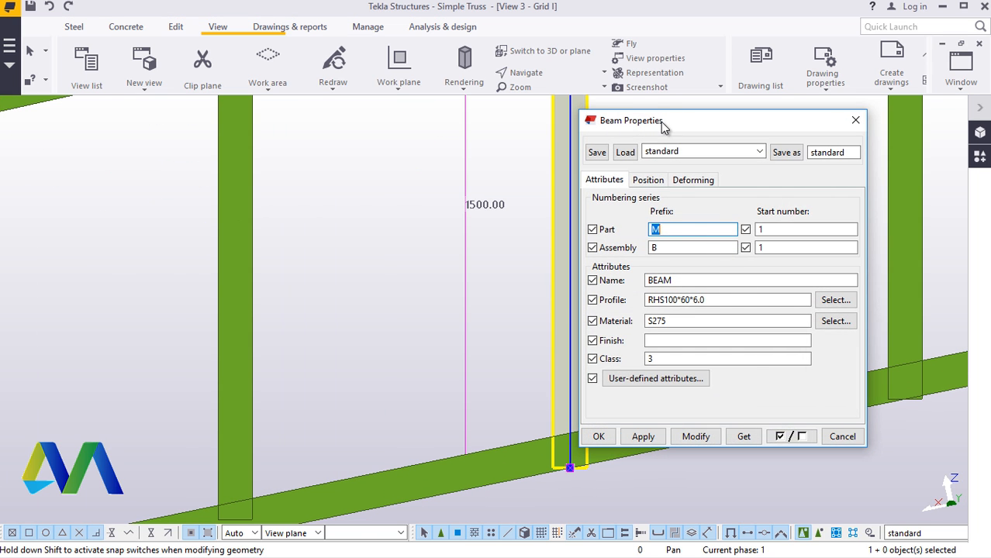
pyautogui.moveTo(663, 127); pyautogui.dragTo(731, 120)
pyautogui.click(716, 173)
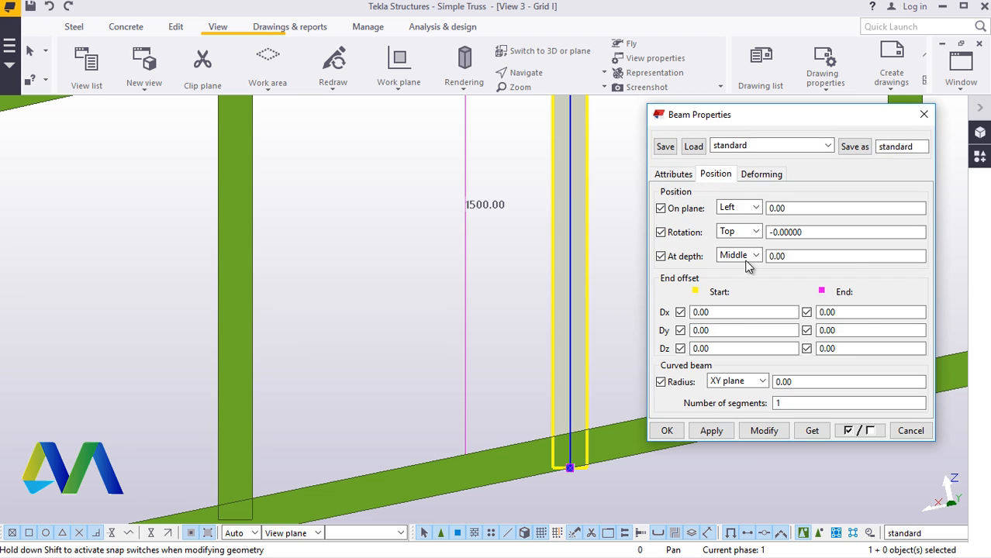
pyautogui.doubleClick(822, 311)
pyautogui.write('-')
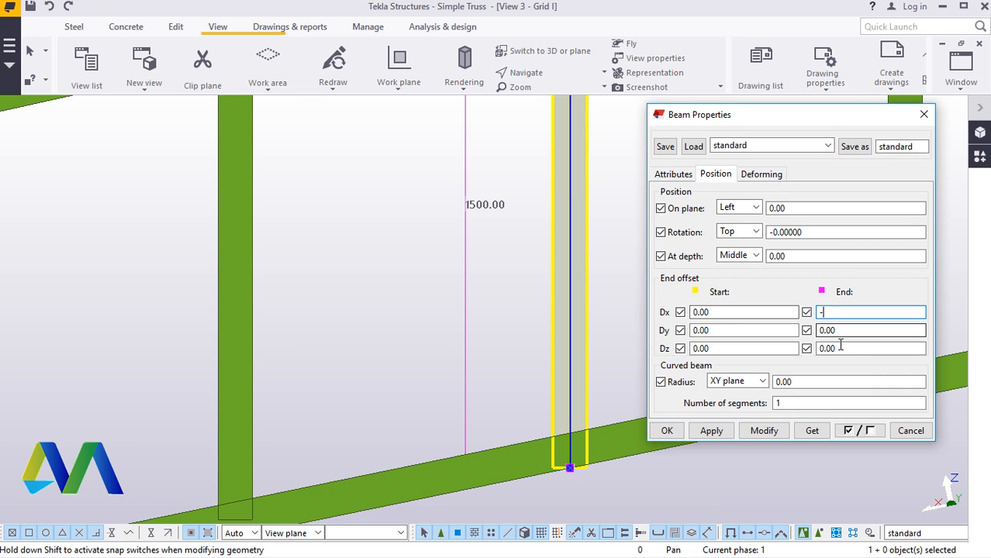
pyautogui.write('3')
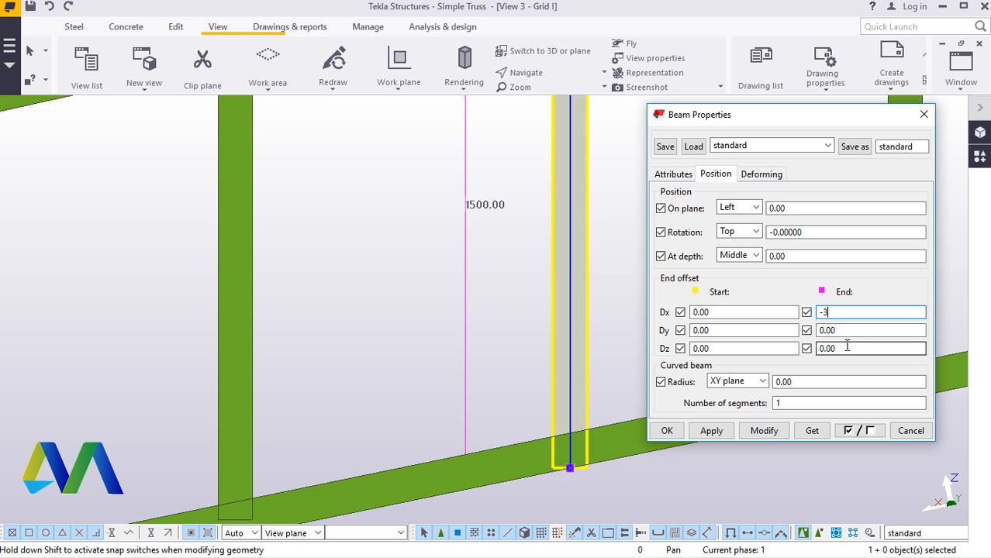
pyautogui.write('0')
pyautogui.click(761, 430)
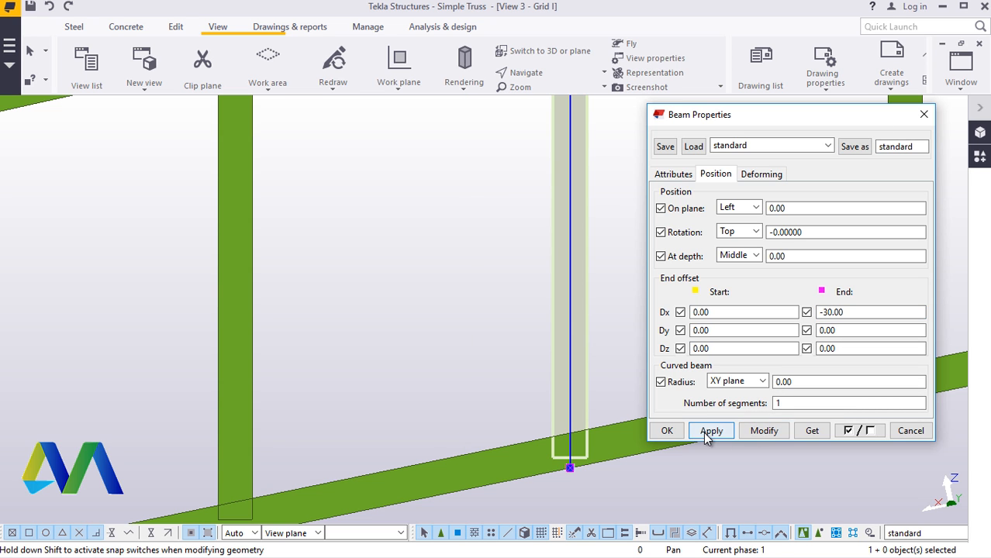
pyautogui.click(667, 430)
# Step: Shorten the lower end of the sixth copied vertical from the column by setting its end Dx offset to -30
pyautogui.scroll(-3, 392, 286)
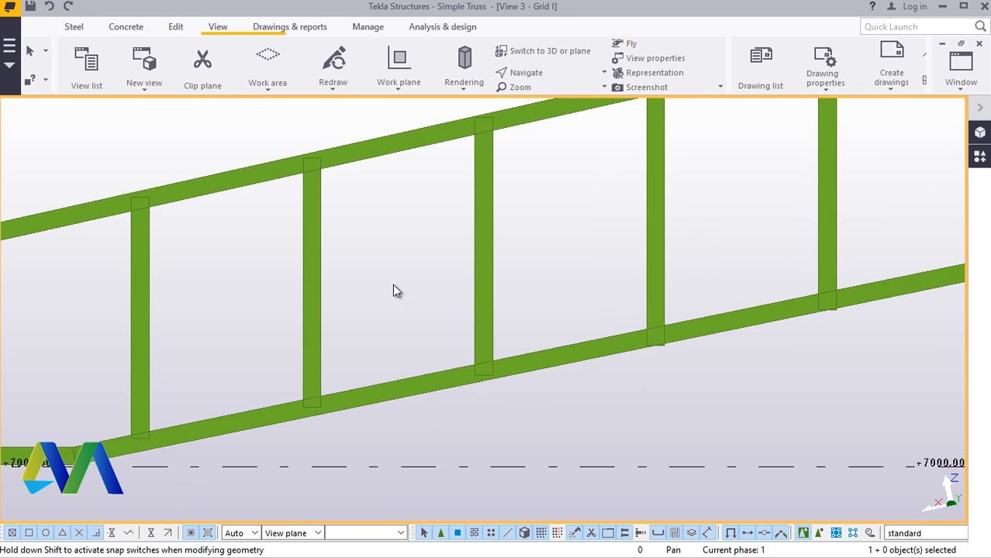
pyautogui.scroll(-2, 393, 283)
pyautogui.scroll(7, 589, 279)
pyautogui.scroll(-7, 575, 326)
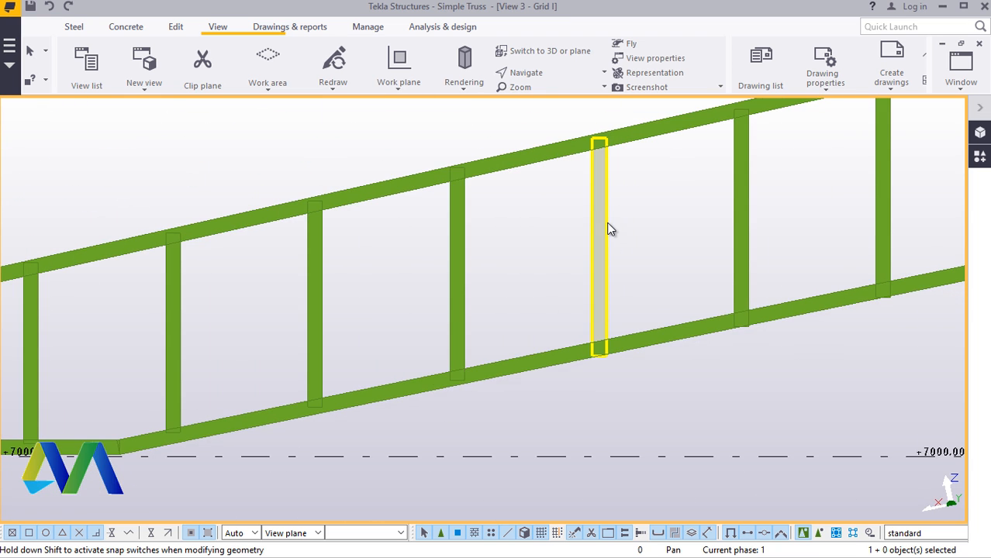
pyautogui.scroll(2, 609, 229)
pyautogui.doubleClick(598, 233)
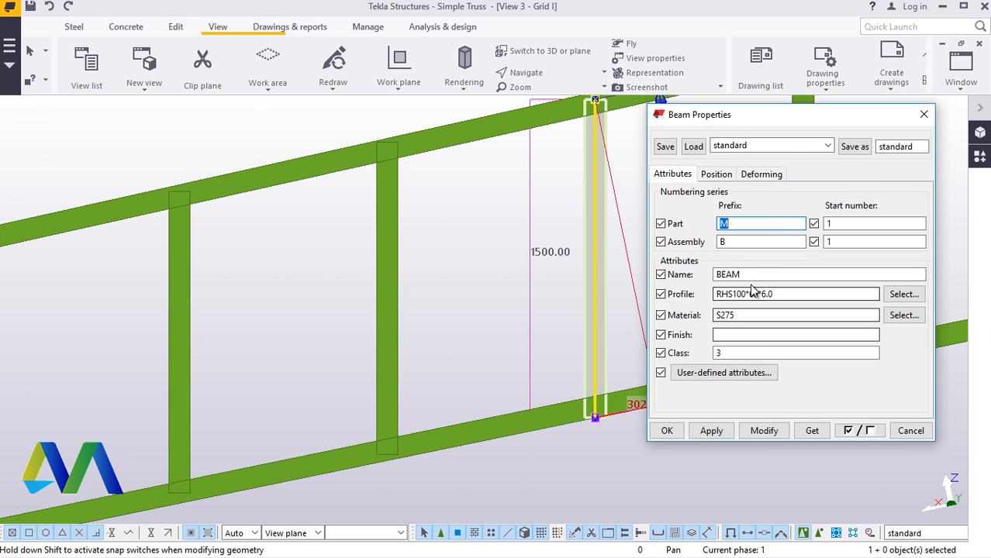
pyautogui.click(716, 174)
pyautogui.doubleClick(828, 311)
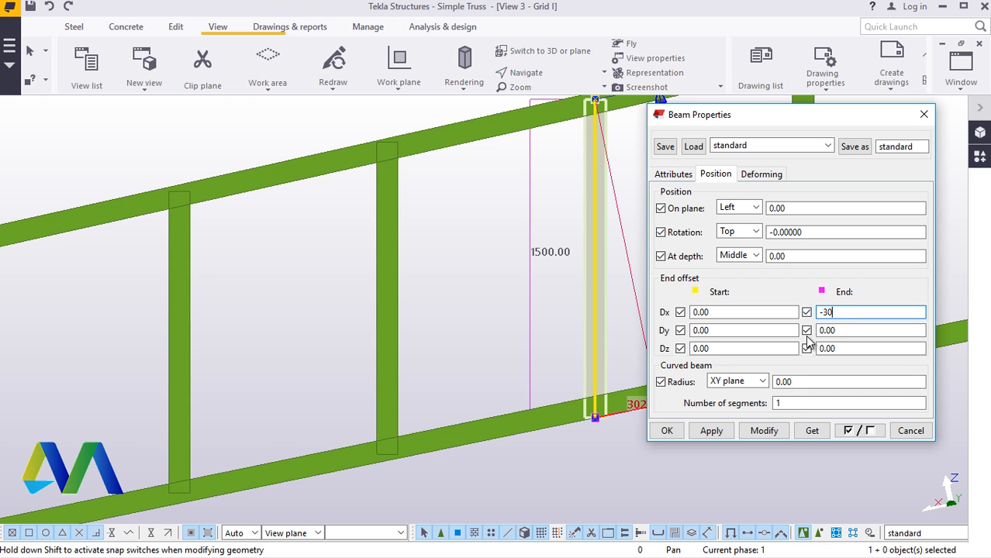
pyautogui.click(764, 431)
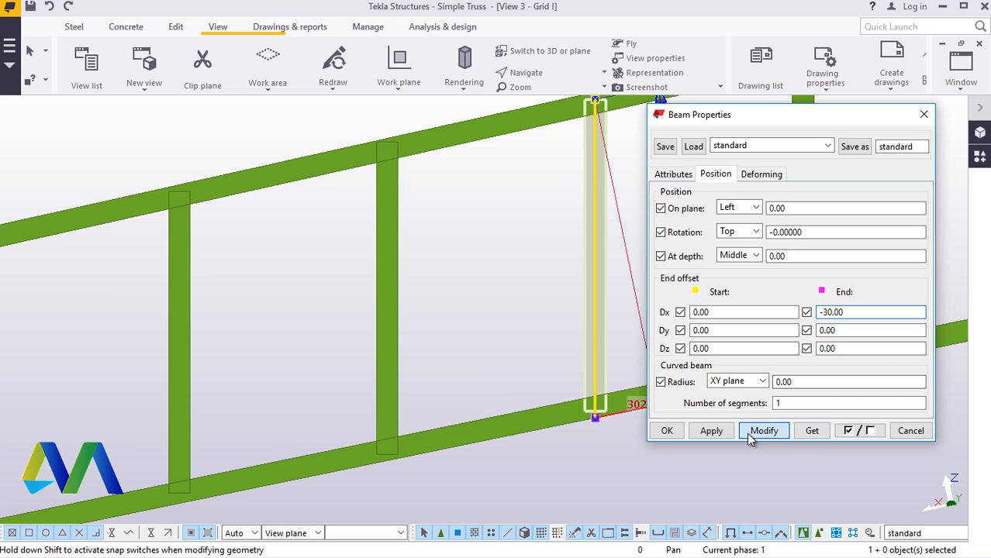
pyautogui.click(668, 431)
# Step: Shorten the lower end of the seventh copied vertical from the column with a negative end Dx offset
pyautogui.scroll(-4, 430, 263)
pyautogui.scroll(3, 693, 265)
pyautogui.scroll(-2, 650, 269)
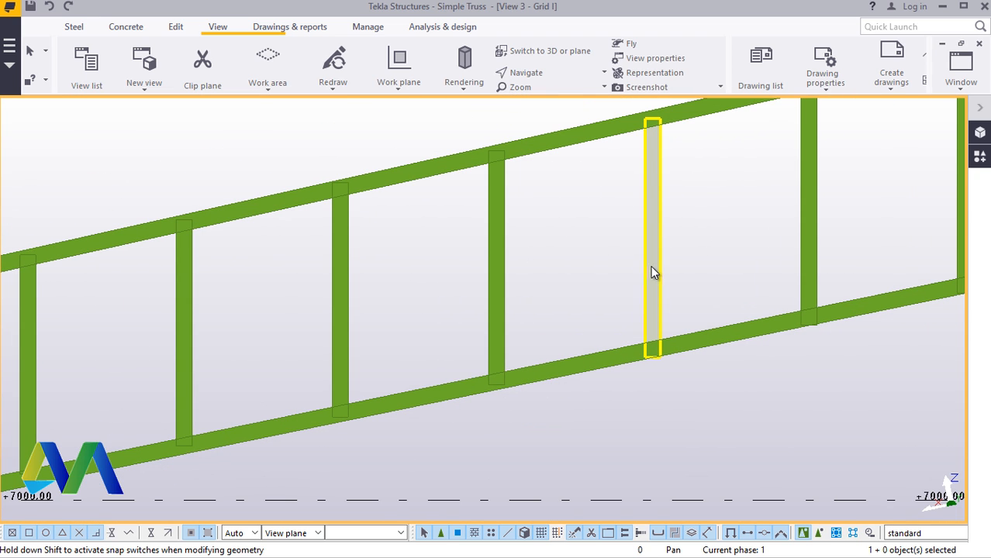
pyautogui.doubleClick(658, 248)
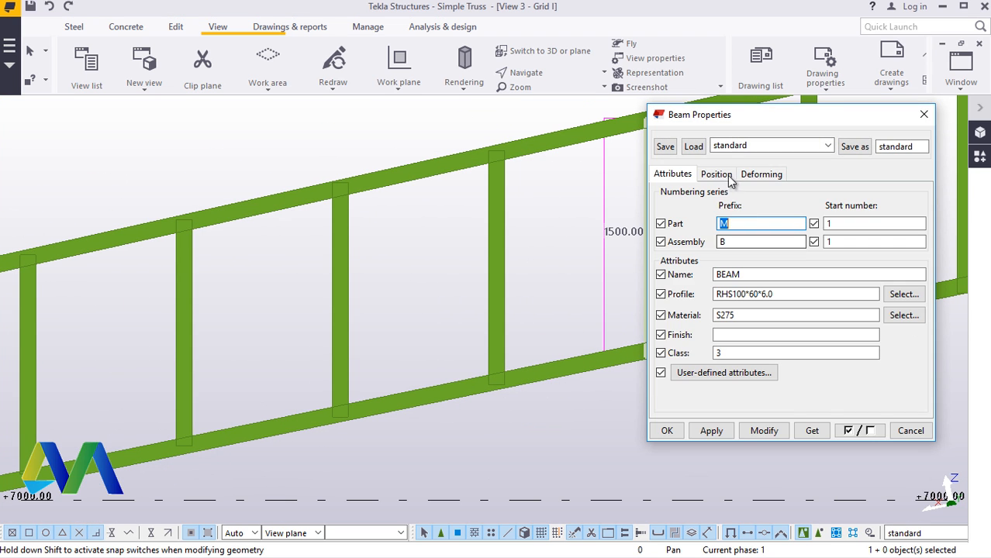
pyautogui.click(714, 173)
pyautogui.doubleClick(833, 311)
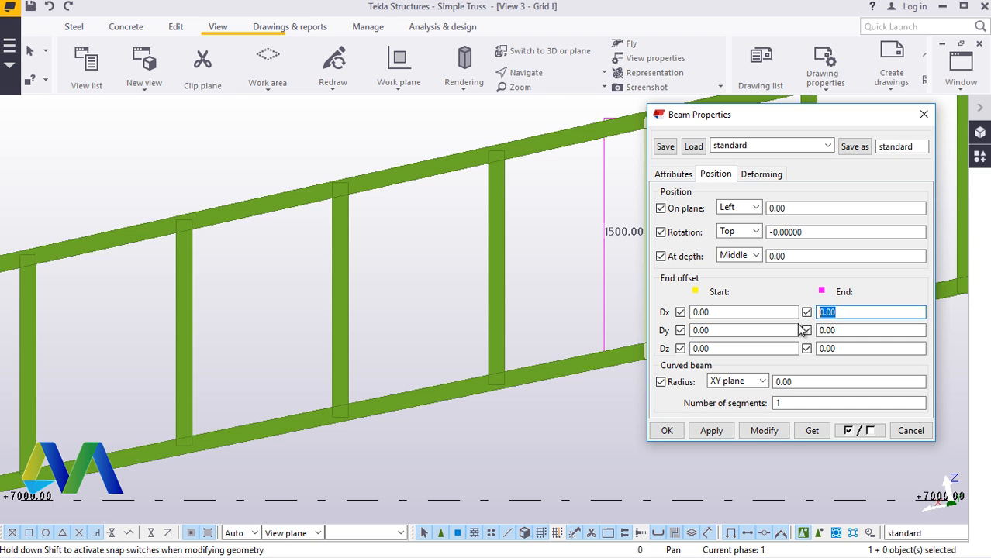
pyautogui.click(762, 431)
pyautogui.click(665, 431)
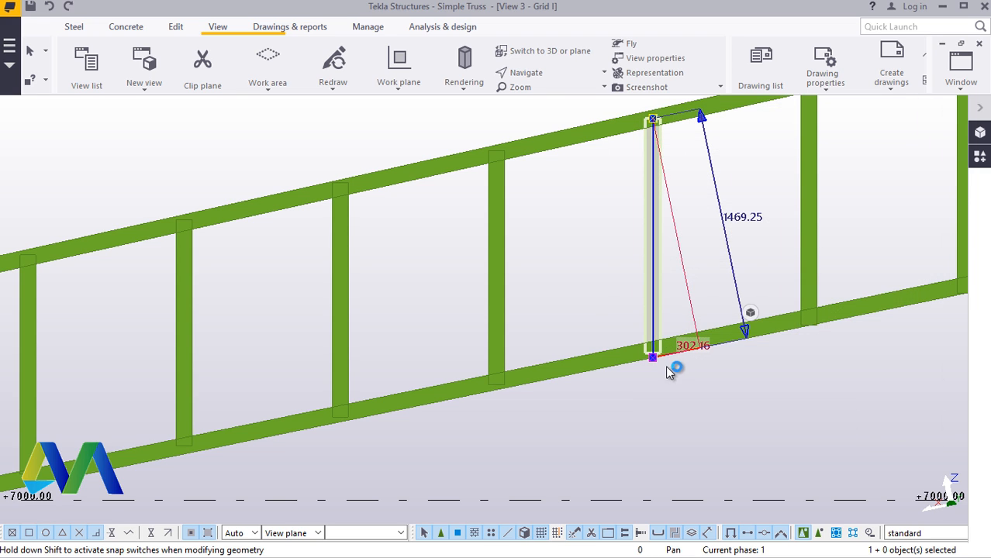
# Step: Examine how the lower ends of the trimmed verticals meet the bottom chord
pyautogui.scroll(3, 653, 353)
pyautogui.scroll(-2, 653, 353)
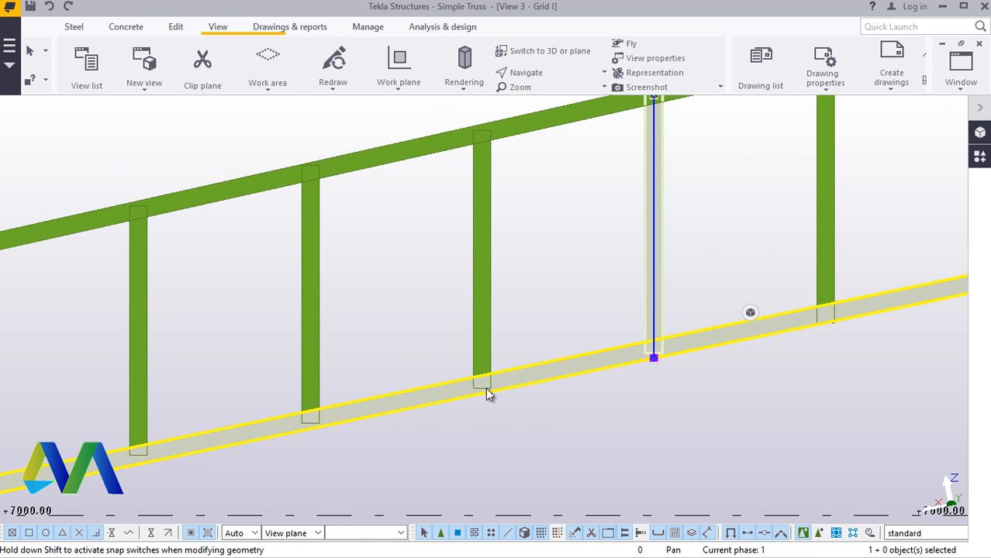
pyautogui.scroll(3, 479, 387)
pyautogui.scroll(2, 479, 392)
pyautogui.scroll(-2, 496, 380)
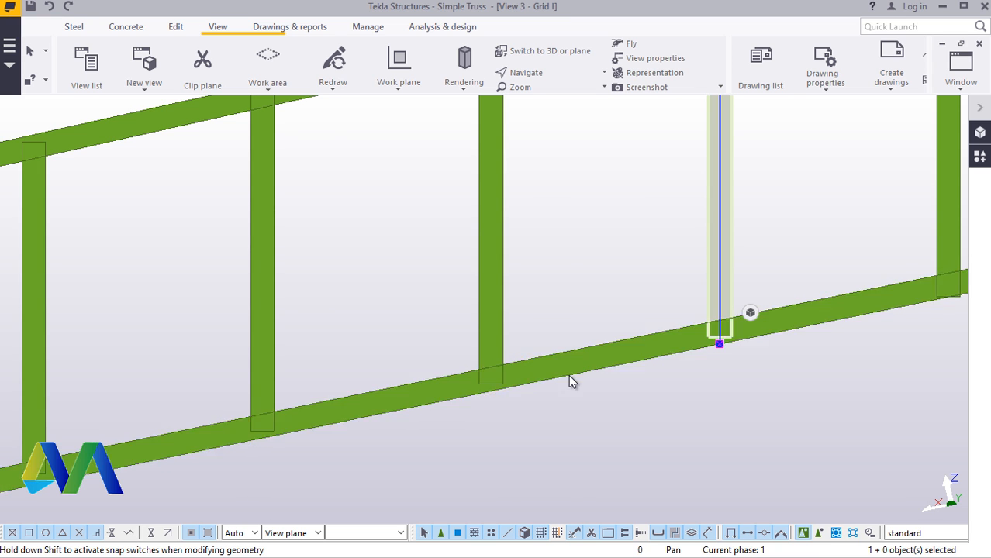
pyautogui.scroll(-2, 578, 372)
pyautogui.scroll(-2, 466, 349)
pyautogui.scroll(3, 718, 198)
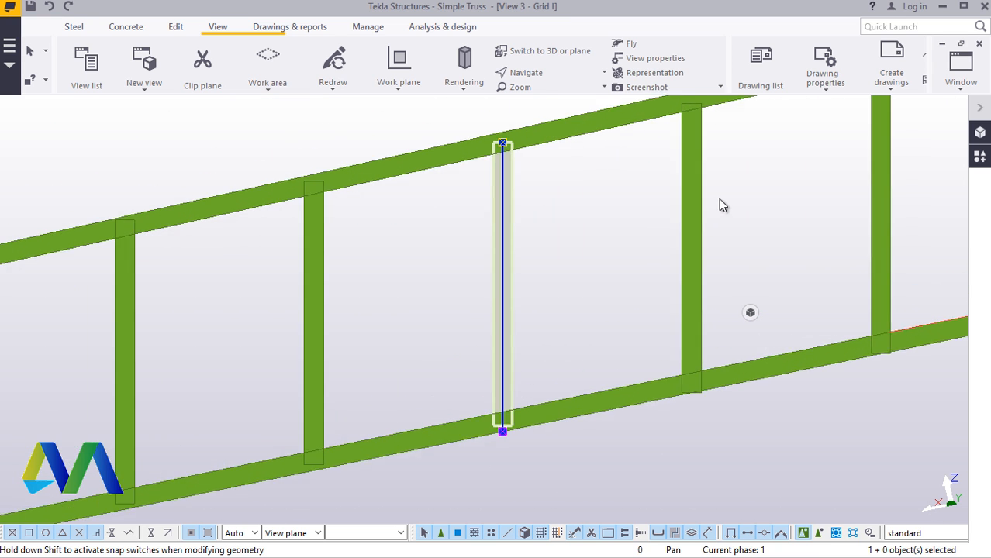
# Step: Shorten the lower end of the eighth copied vertical from the column by setting its end Dx offset to -30
pyautogui.scroll(-1, 457, 275)
pyautogui.scroll(-2, 709, 182)
pyautogui.scroll(2, 713, 186)
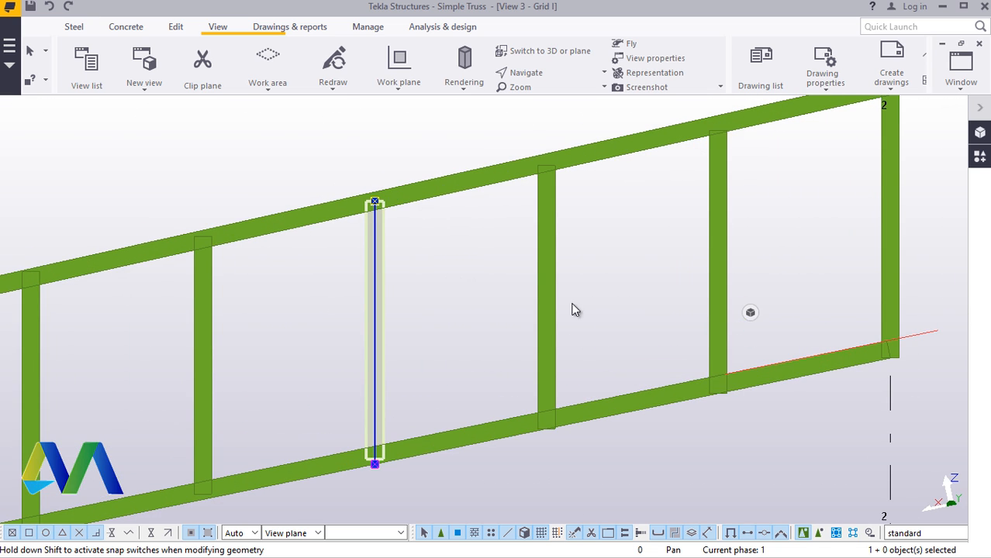
pyautogui.scroll(1, 571, 276)
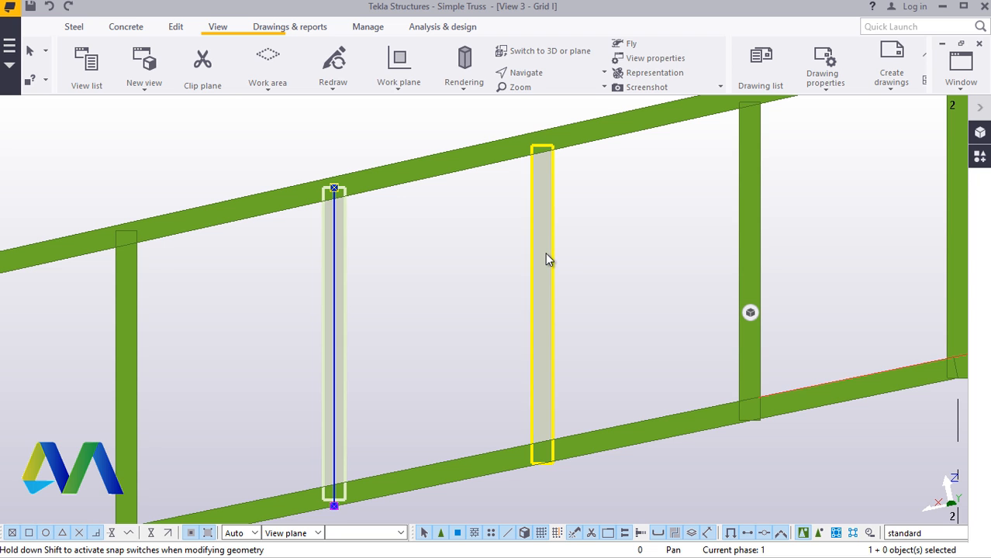
pyautogui.click(545, 252)
pyautogui.doubleClick(550, 252)
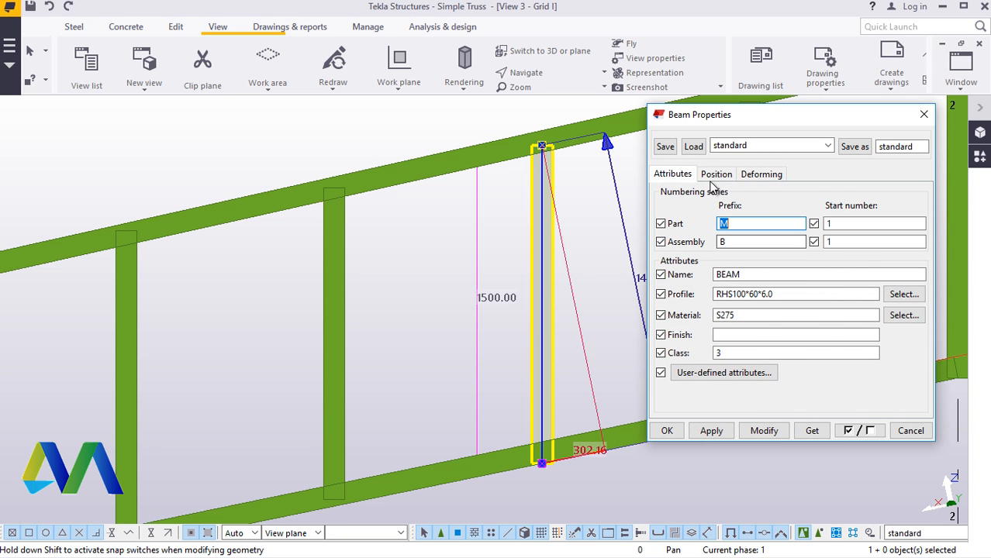
pyautogui.click(715, 174)
pyautogui.doubleClick(831, 313)
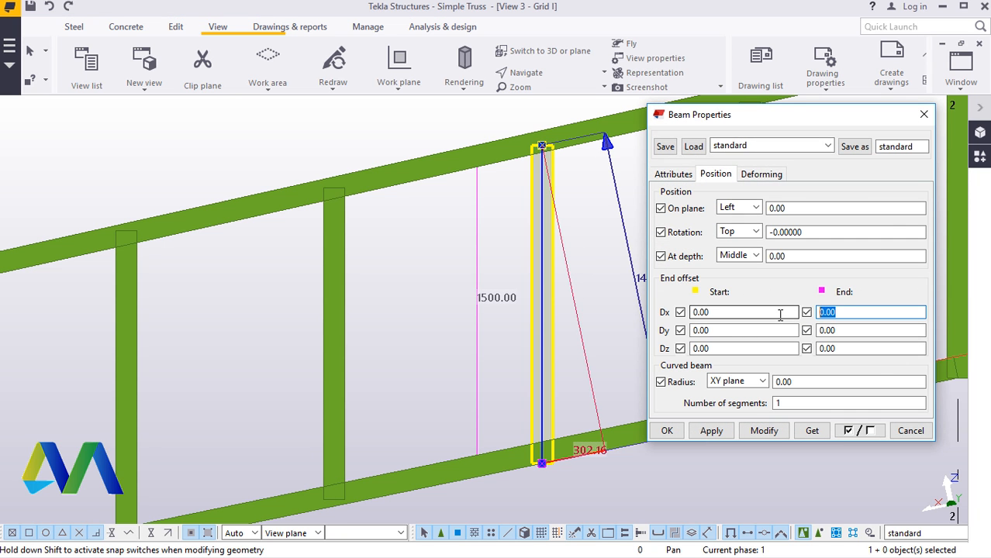
pyautogui.write('-30')
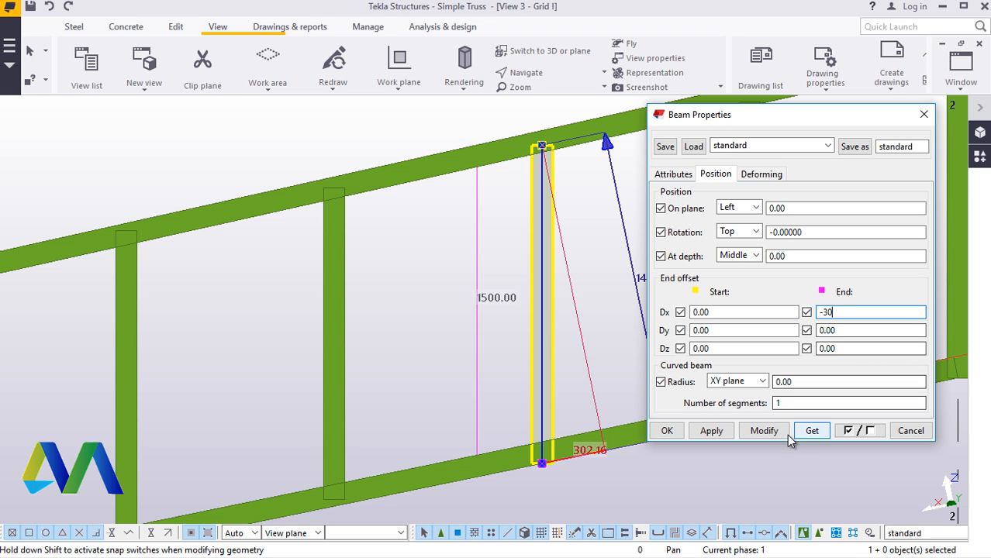
pyautogui.click(763, 430)
pyautogui.click(668, 431)
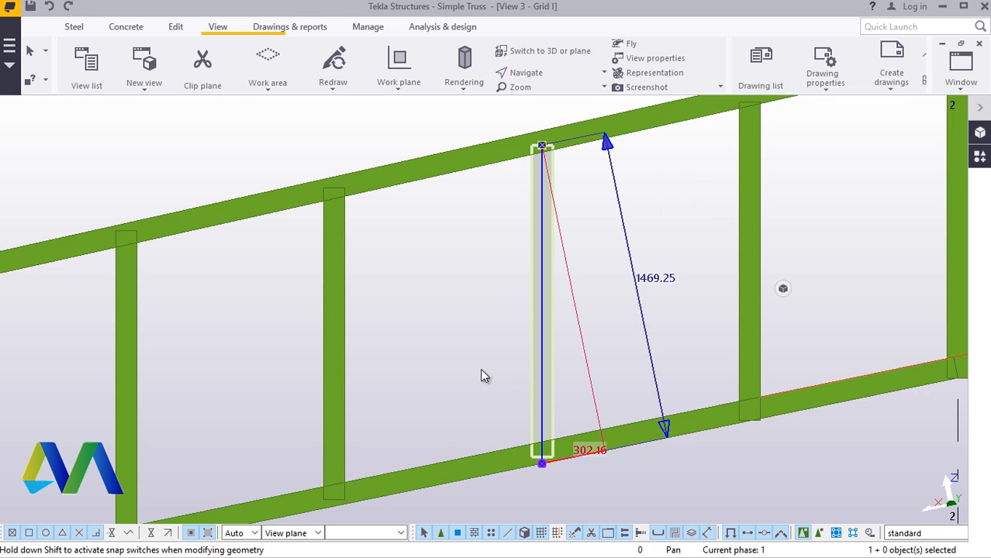
# Step: Open the beam properties of the ninth copied vertical, the last one before the grid 2 vertical
pyautogui.scroll(-2, 454, 363)
pyautogui.scroll(2, 654, 252)
pyautogui.doubleClick(655, 250)
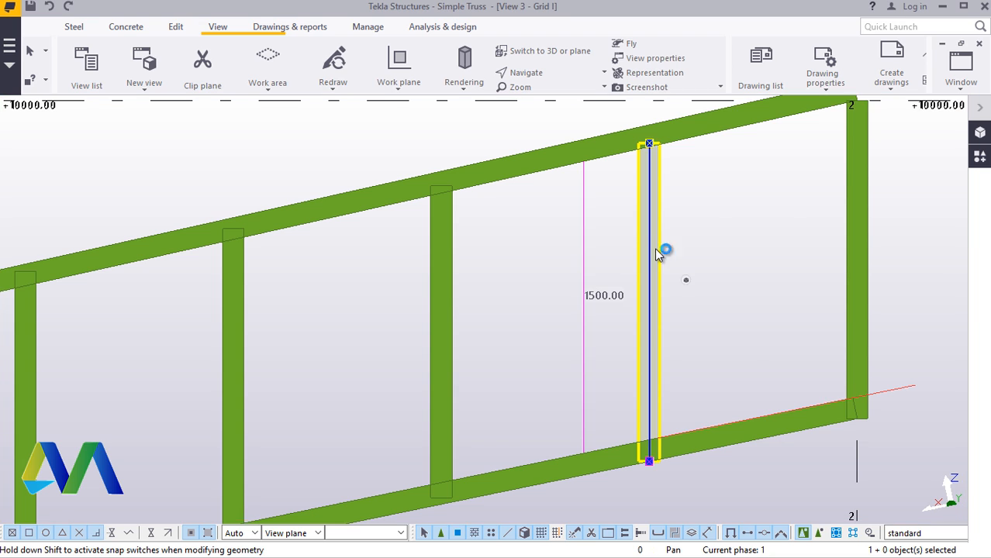
# Step: Set the selected truss vertical's end offset Dx to -30 and apply the modification to the beam
pyautogui.click(714, 175)
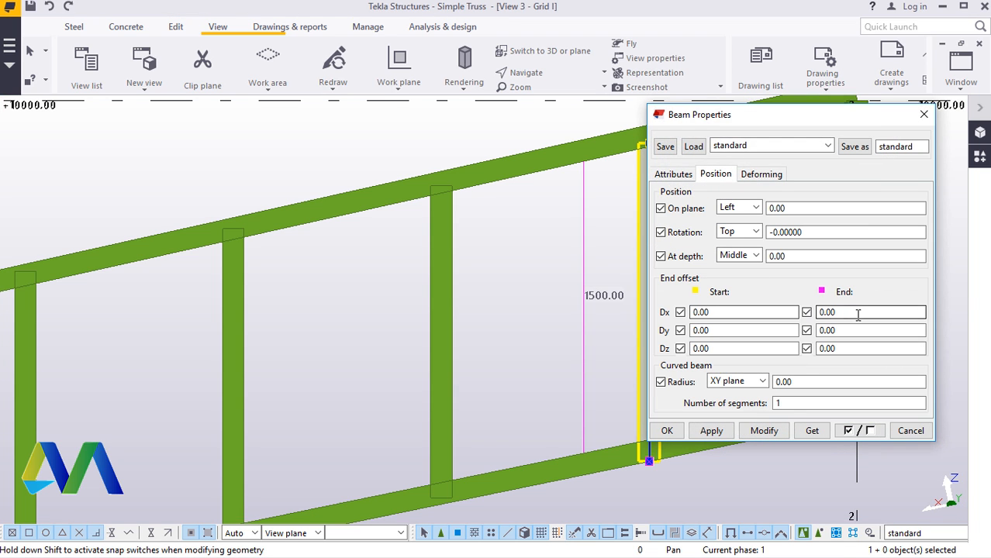
pyautogui.moveTo(858, 312); pyautogui.dragTo(778, 311)
pyautogui.write('-3')
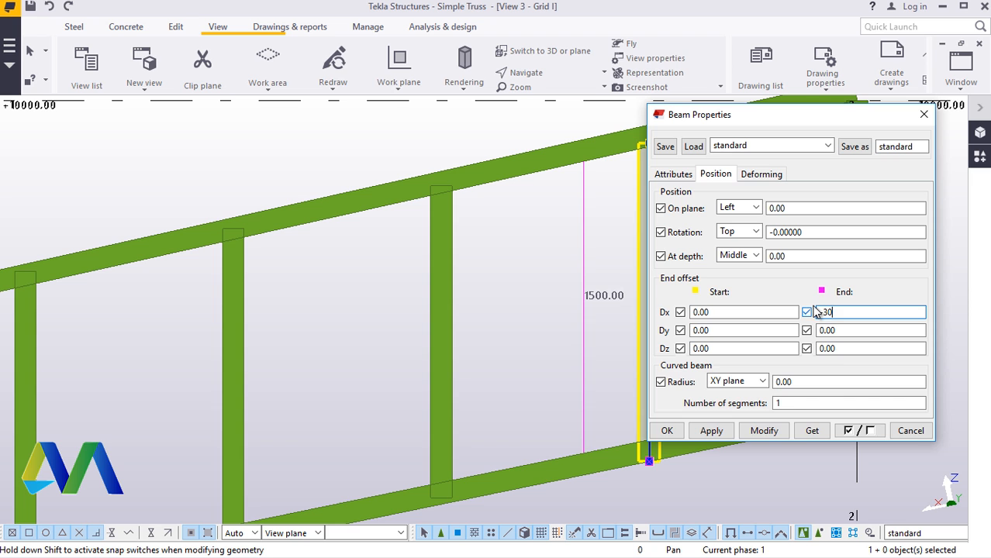
pyautogui.click(763, 430)
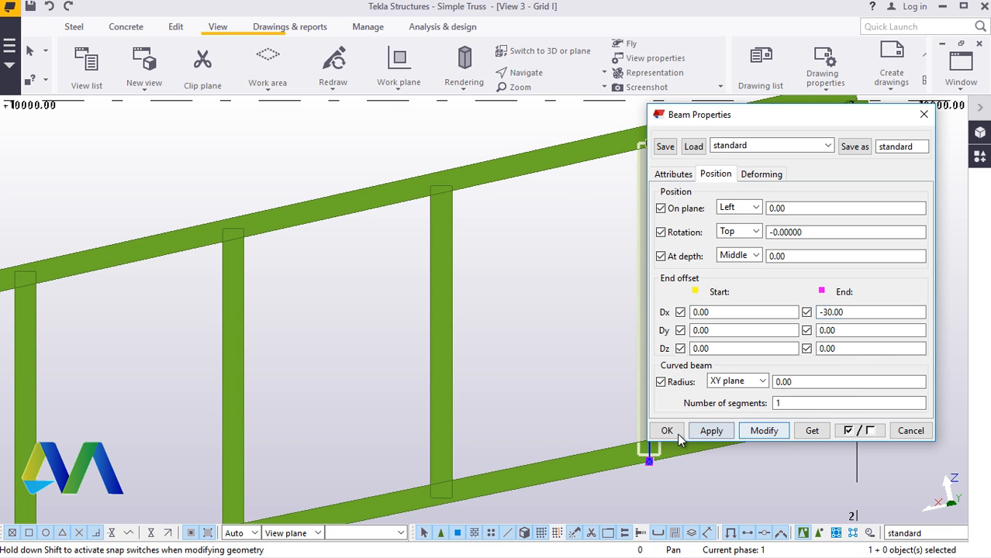
pyautogui.click(555, 367)
pyautogui.scroll(-1, 540, 364)
pyautogui.scroll(2, 803, 349)
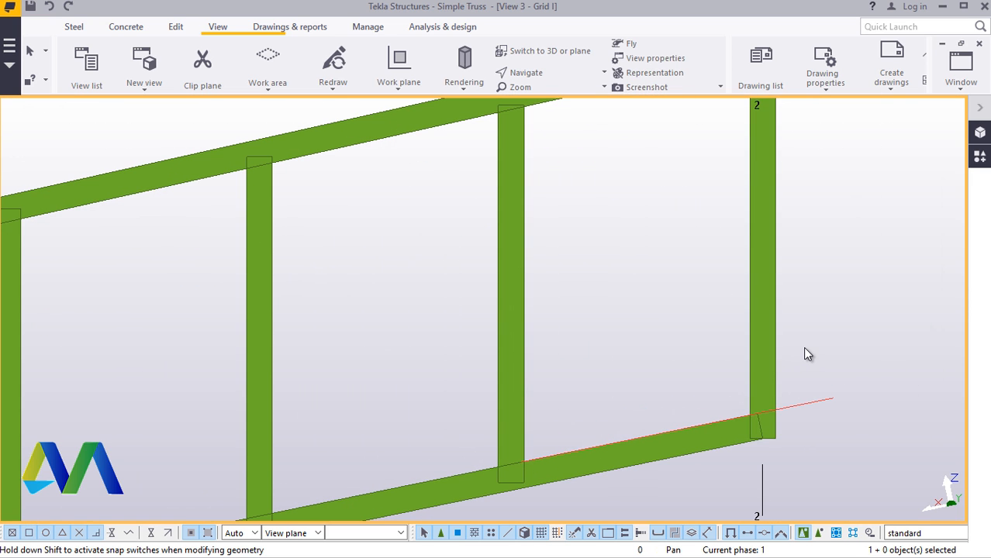
pyautogui.doubleClick(764, 315)
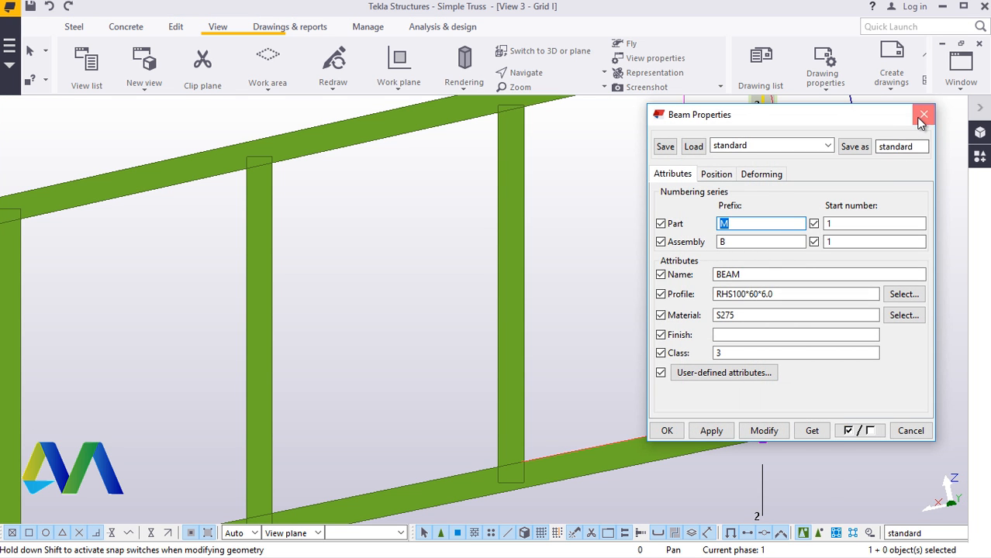
pyautogui.click(923, 114)
pyautogui.scroll(-5, 603, 294)
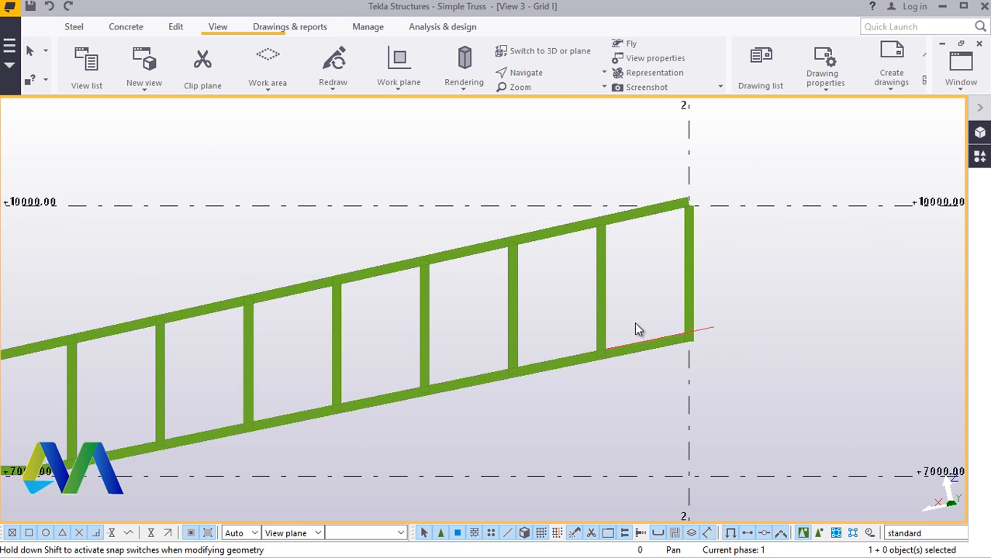
# Step: Examine how the lower ends of the verticals near grid line 2 overlap the bottom chord
pyautogui.scroll(8, 635, 329)
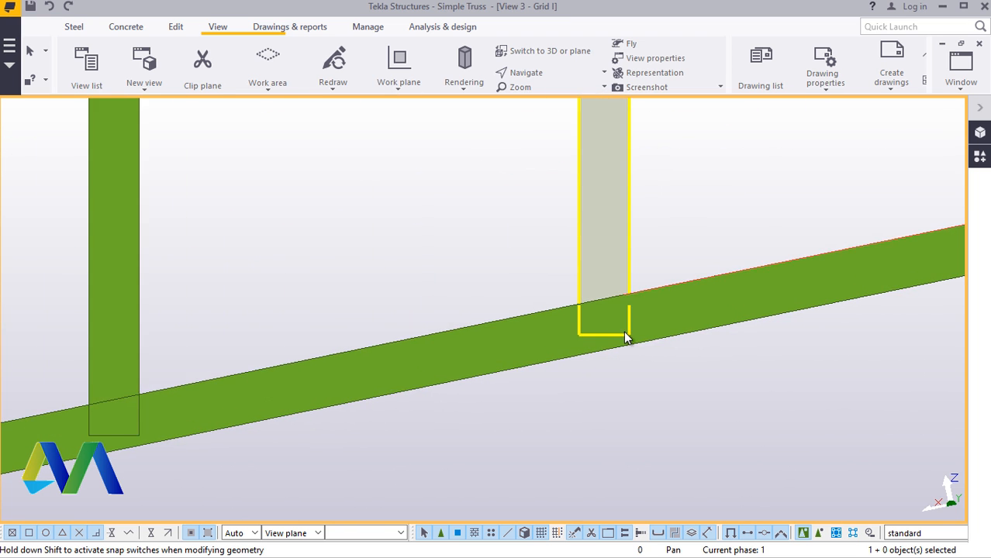
pyautogui.scroll(-1, 626, 335)
pyautogui.scroll(4, 628, 327)
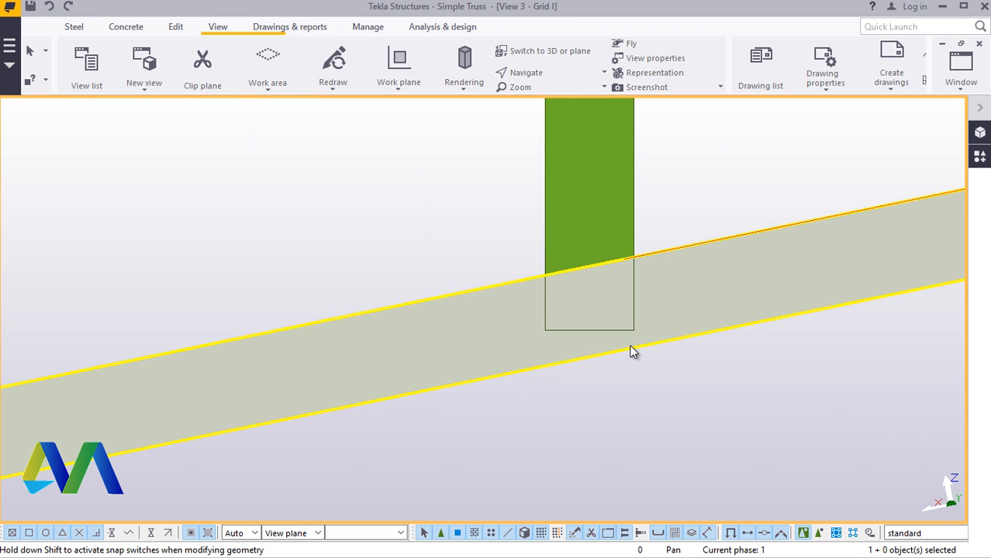
pyautogui.scroll(-4, 599, 339)
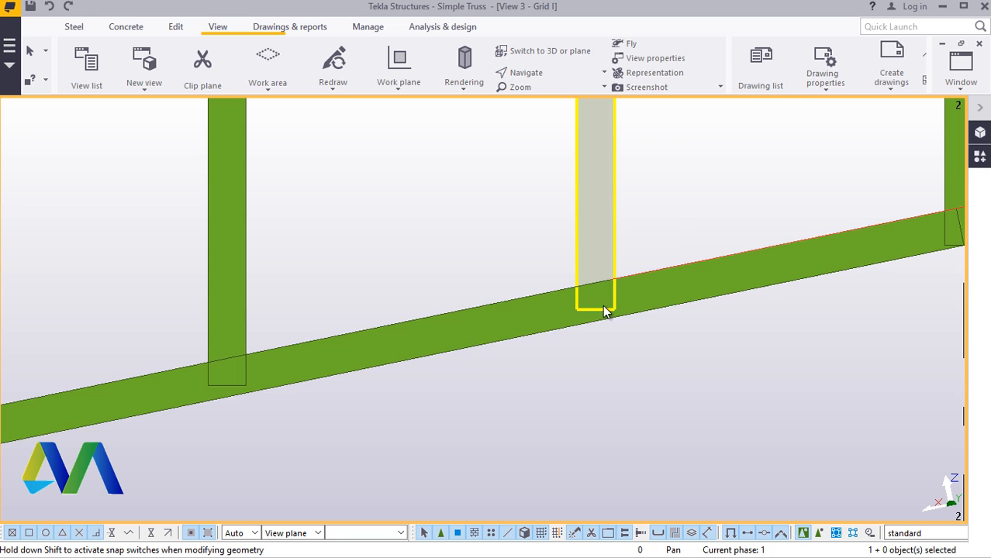
pyautogui.scroll(-1, 609, 349)
pyautogui.scroll(4, 614, 325)
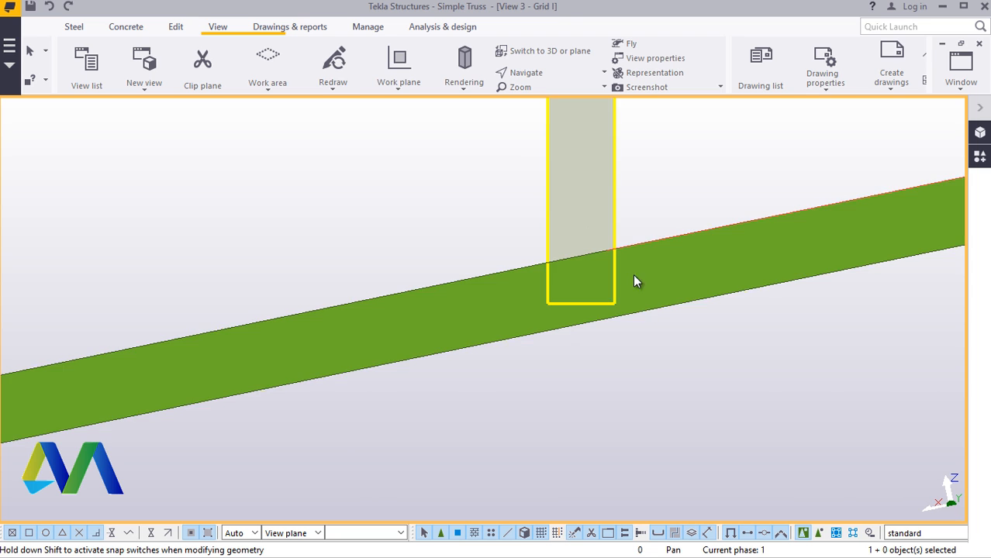
pyautogui.scroll(-5, 637, 338)
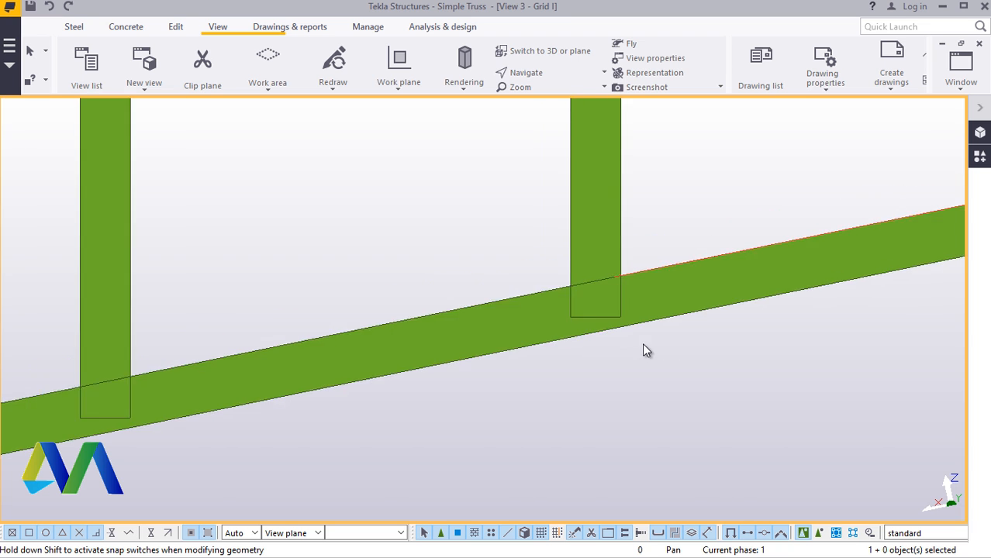
pyautogui.scroll(-5, 605, 369)
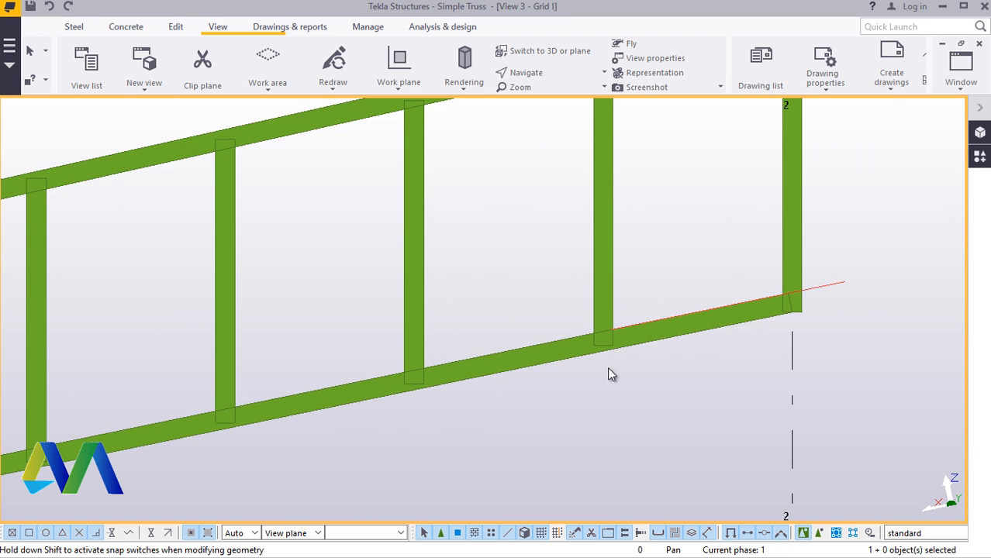
pyautogui.scroll(8, 653, 365)
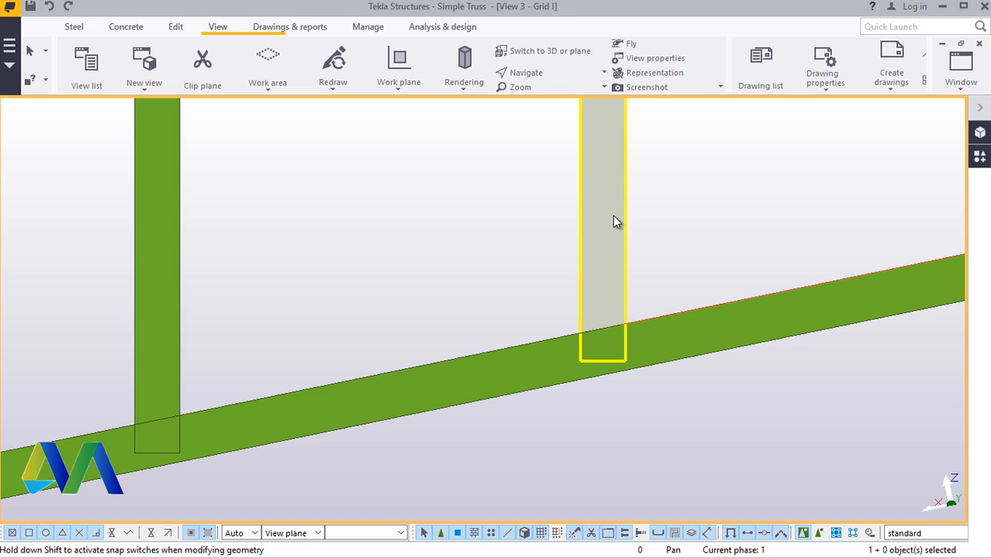
pyautogui.scroll(-5, 578, 343)
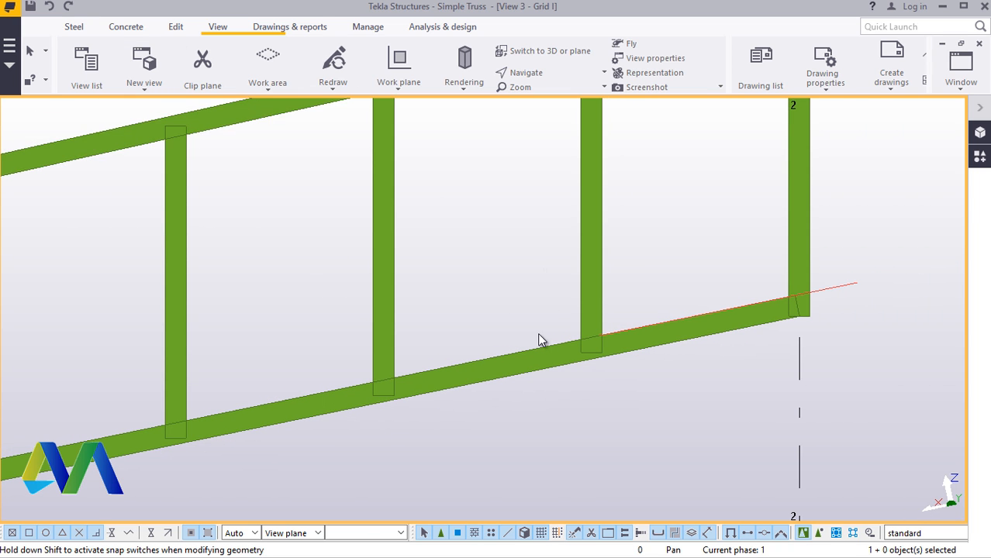
# Step: Try to move the lower end point of the vertical beside the grid line 2 end post, and undo the move
pyautogui.scroll(5, 610, 342)
pyautogui.click(574, 267)
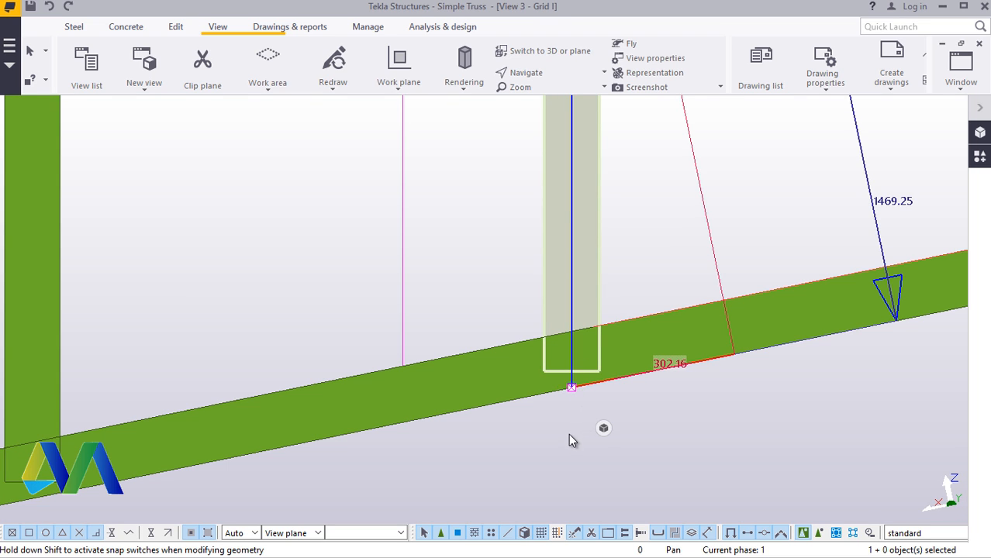
pyautogui.moveTo(567, 425); pyautogui.dragTo(567, 450)
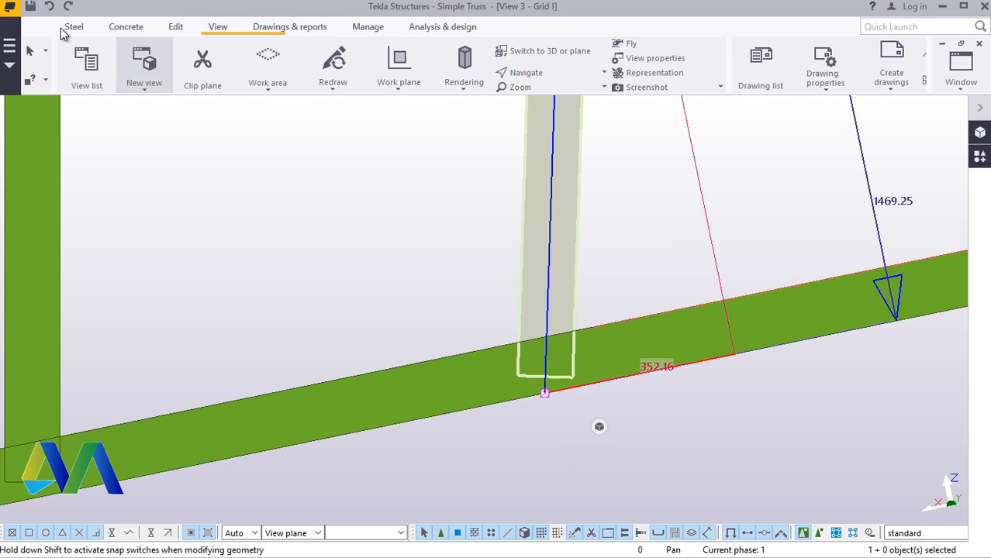
pyautogui.click(48, 8)
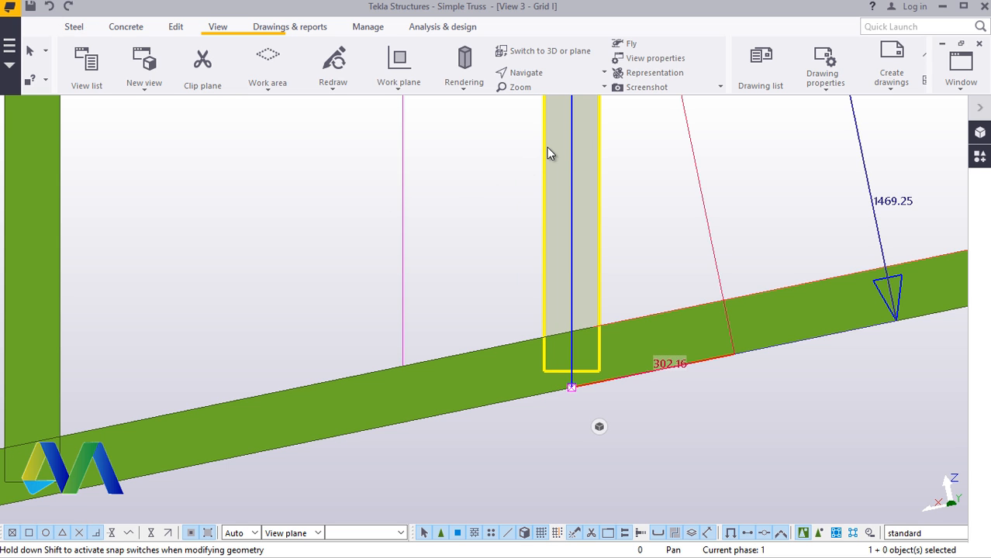
# Step: Set the end offset Dx of the vertical beside the end post to 0 and modify the beam
pyautogui.doubleClick(649, 332)
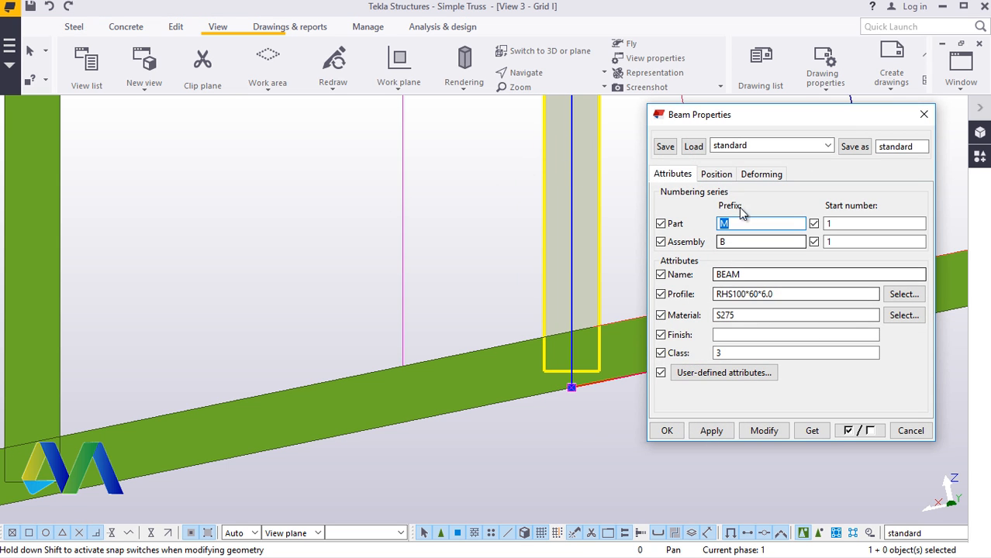
pyautogui.click(714, 174)
pyautogui.doubleClick(814, 312)
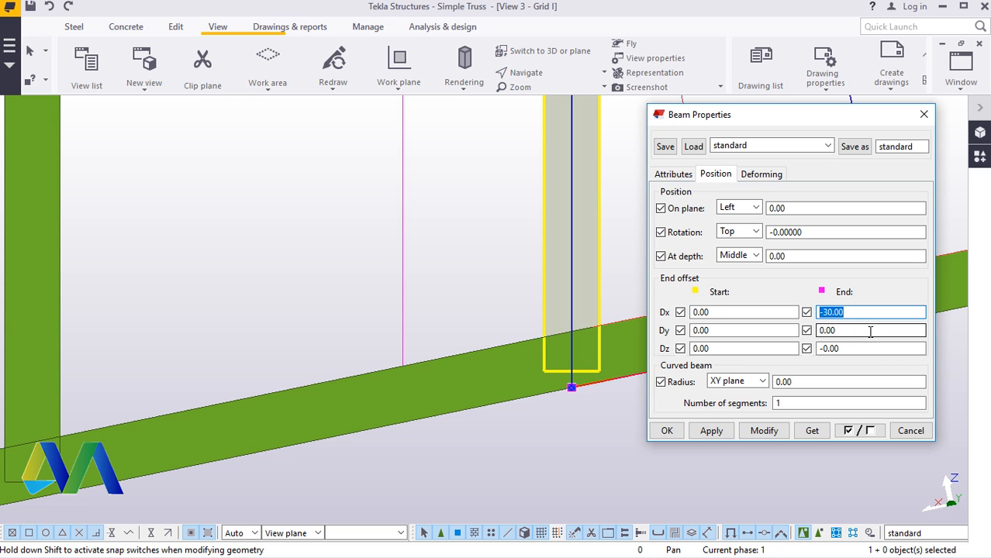
pyautogui.write('0')
pyautogui.click(763, 431)
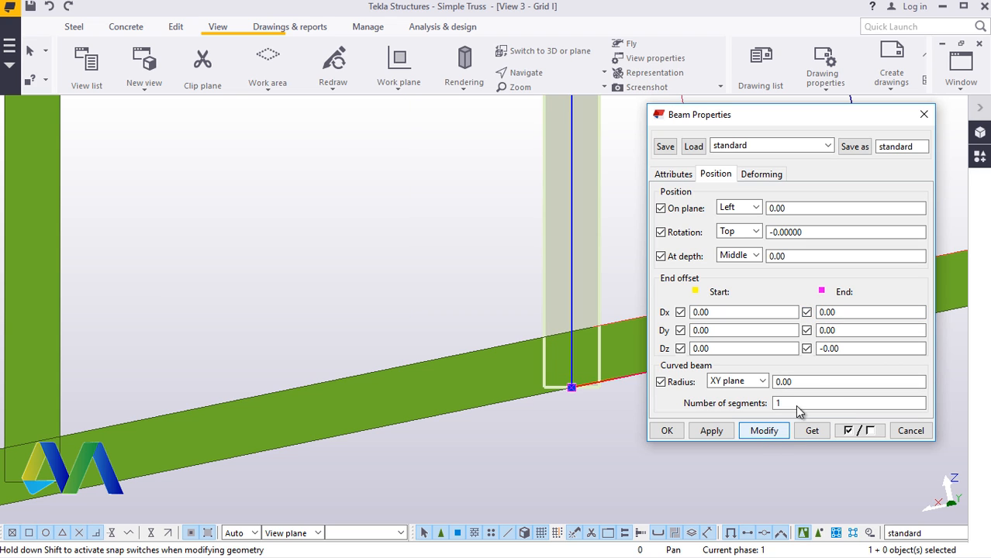
# Step: Set the same vertical's end offset Dx to 30, modify the beam and accept its properties
pyautogui.doubleClick(818, 311)
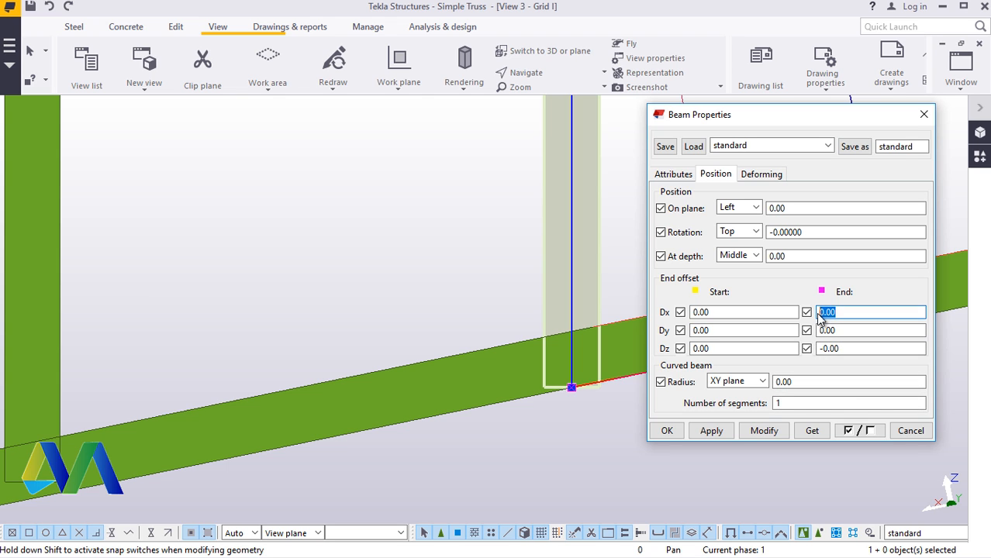
pyautogui.write('30')
pyautogui.click(763, 432)
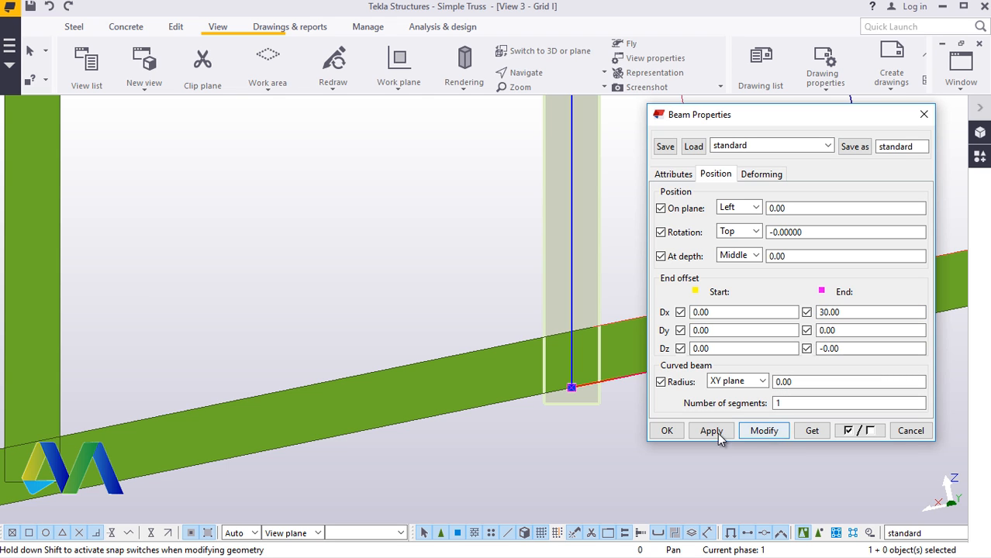
pyautogui.click(666, 430)
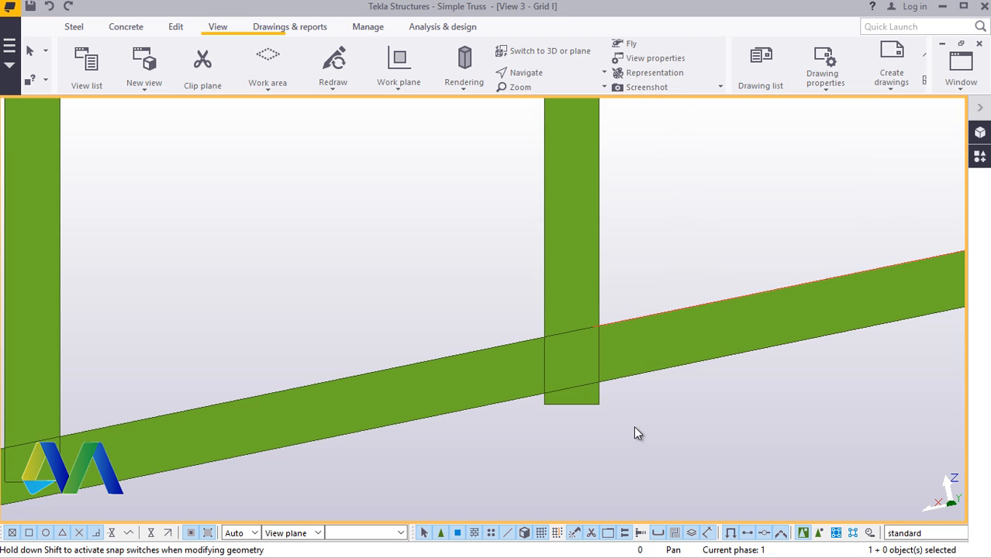
# Step: Cut the extended vertical with the bottom chord as the cutting part, and end the Part cut command
pyautogui.scroll(2, 597, 399)
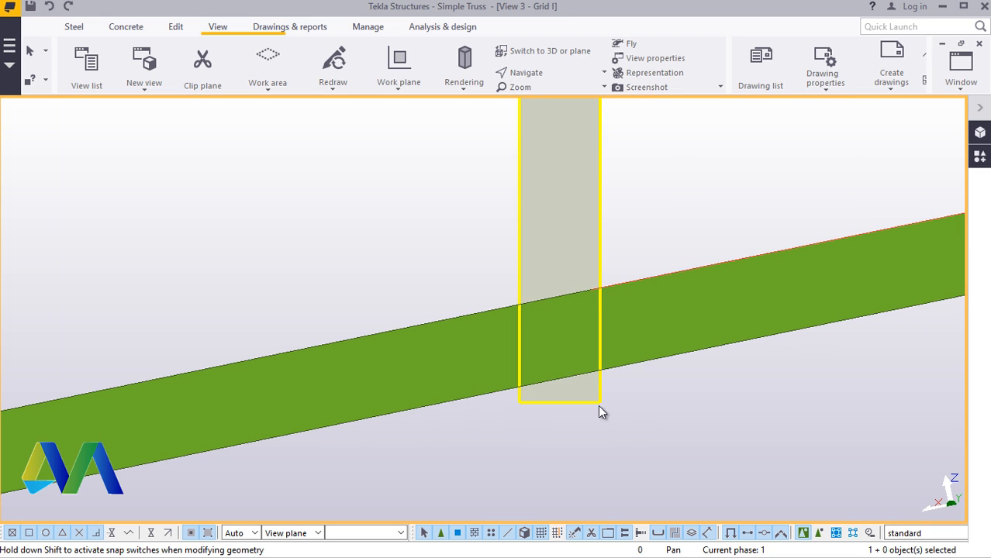
pyautogui.click(596, 426)
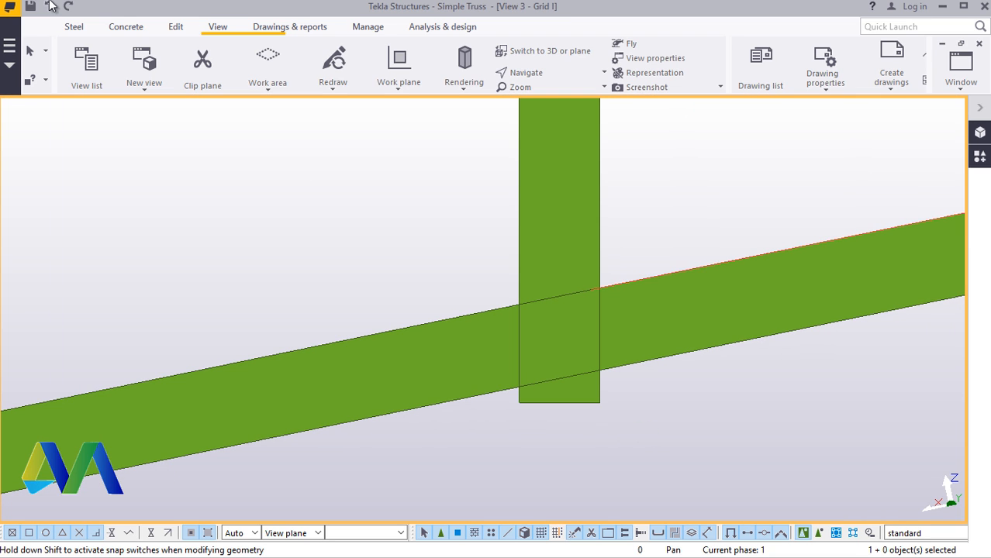
pyautogui.click(175, 27)
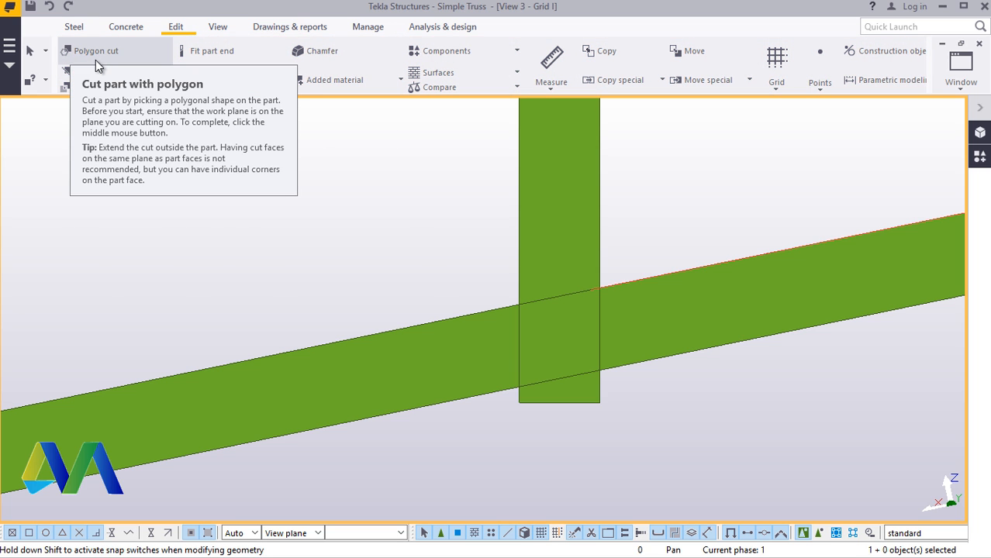
pyautogui.click(101, 89)
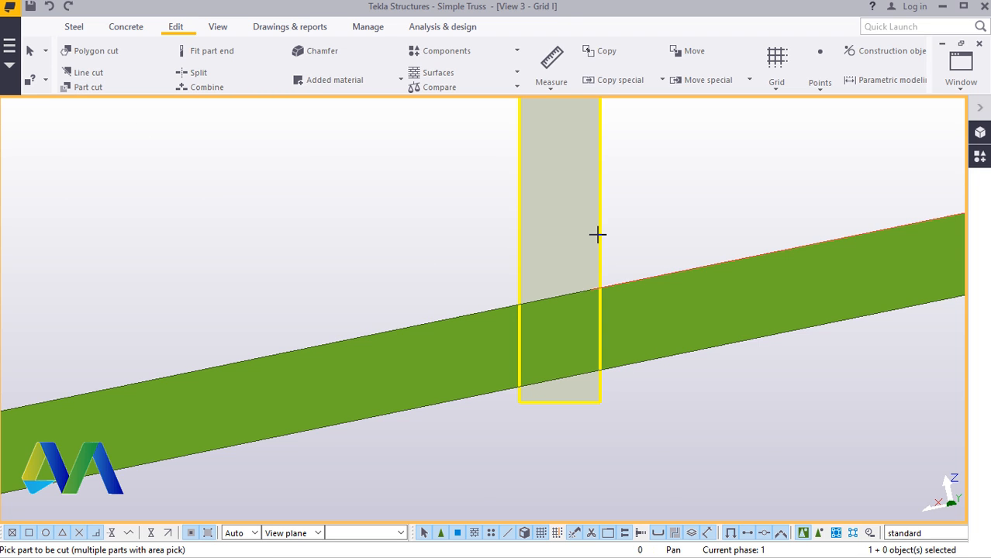
pyautogui.click(565, 181)
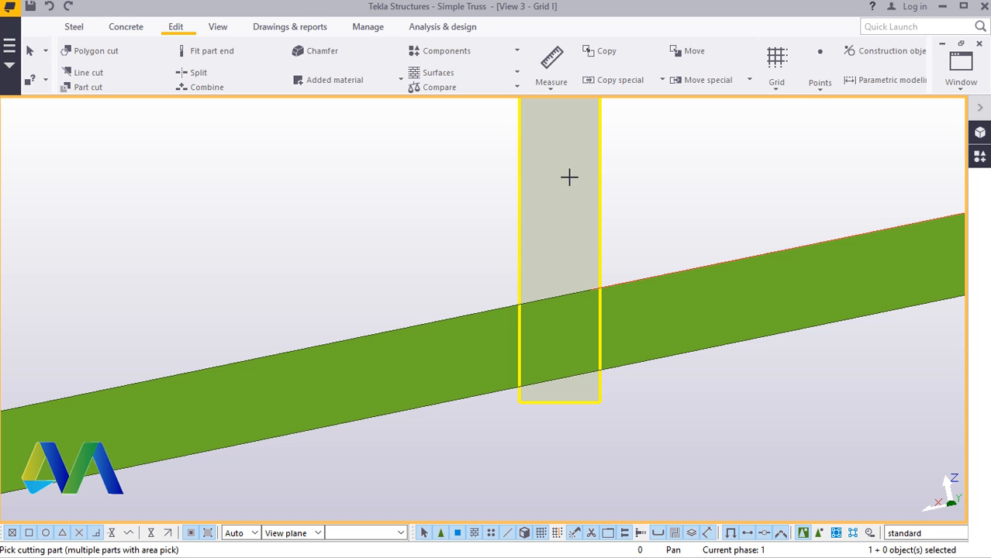
pyautogui.click(661, 301)
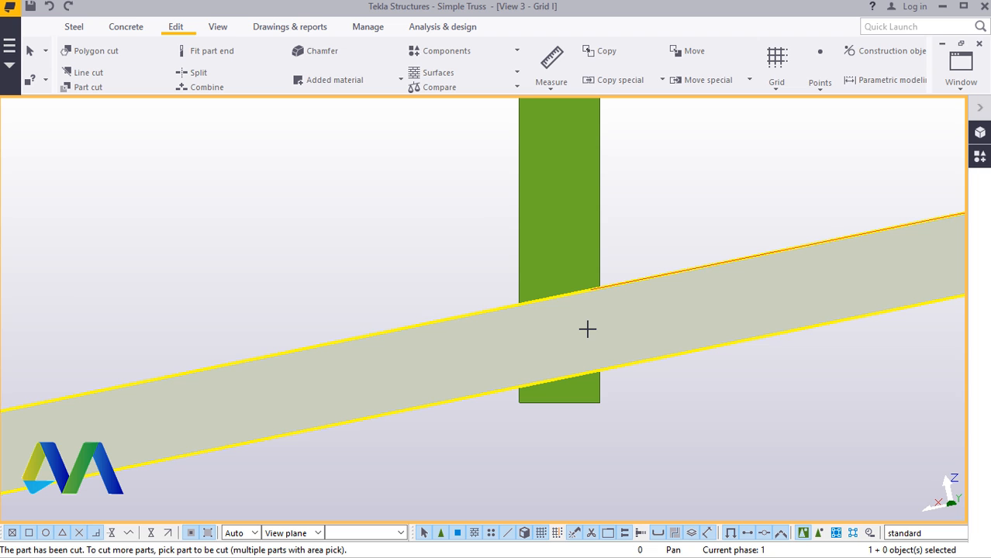
pyautogui.rightClick(375, 220)
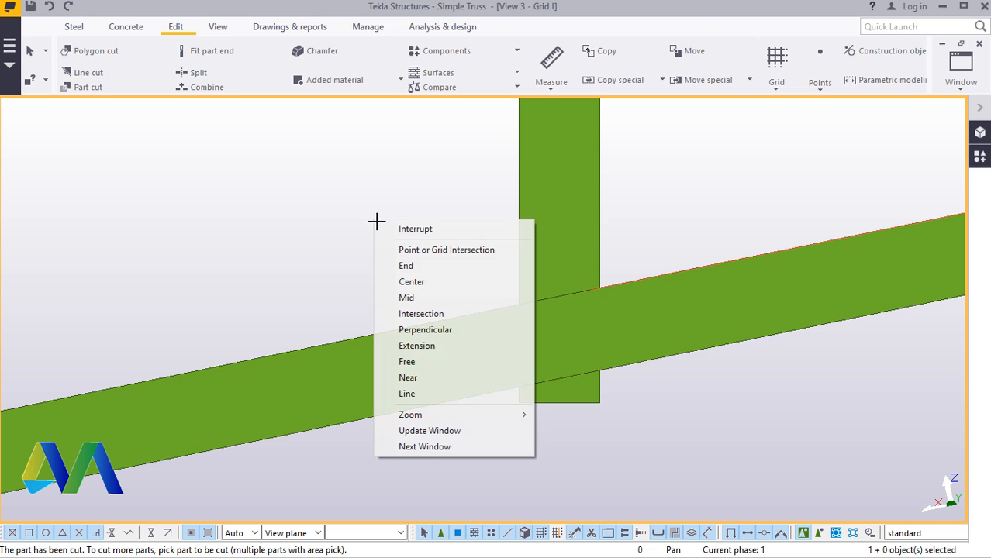
pyautogui.click(413, 230)
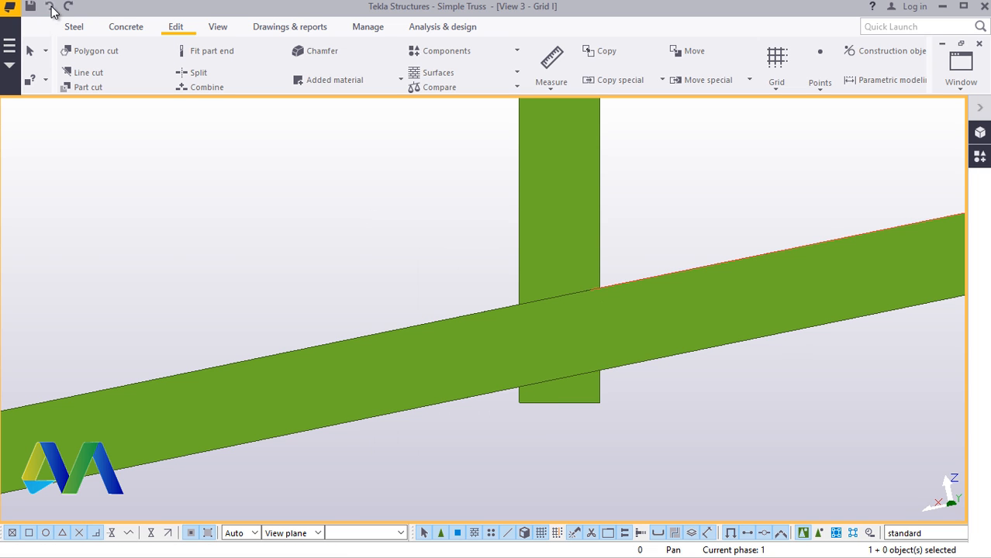
# Step: Undo the part cut and the last two end offset changes on the vertical
pyautogui.click(50, 9)
pyautogui.click(50, 9)
pyautogui.click(51, 10)
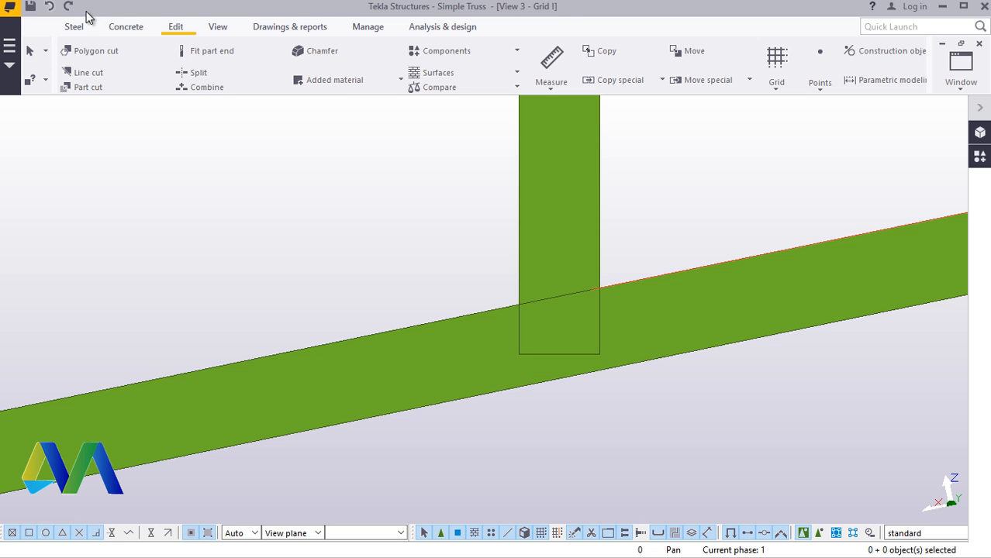
# Step: Cut the lower ends of the two verticals nearest the grid 2 end post, using the sloping bottom chord as cutting part
pyautogui.scroll(-3, 570, 323)
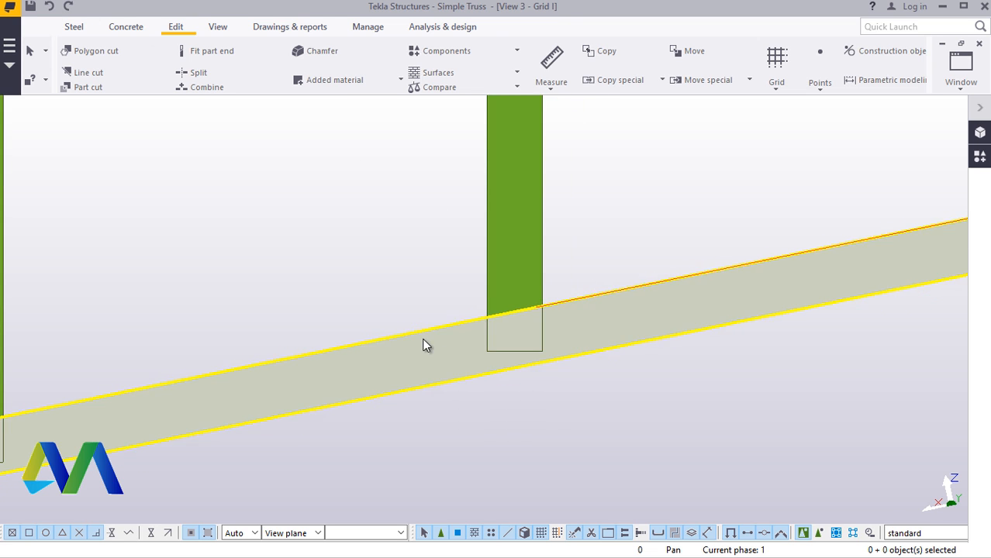
pyautogui.scroll(-5, 449, 348)
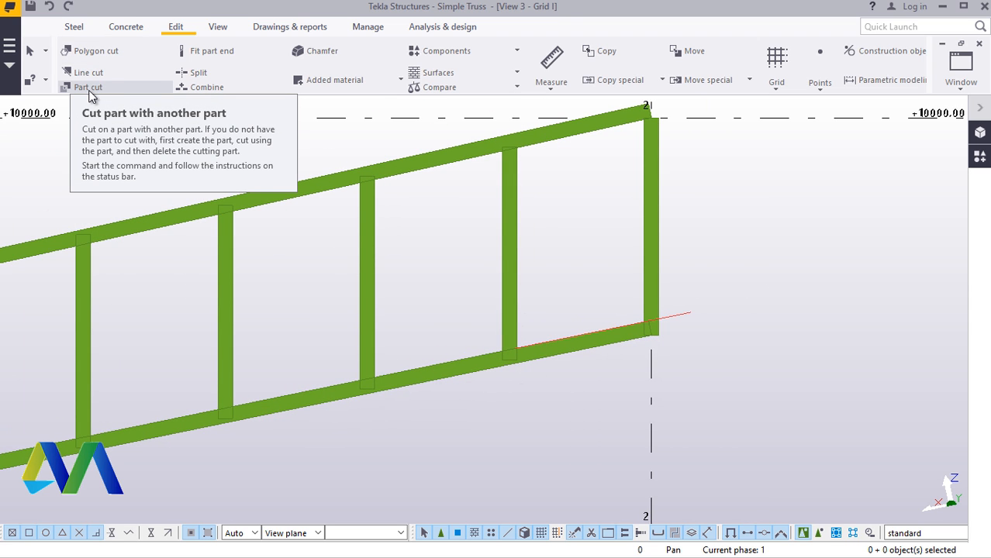
pyautogui.click(90, 86)
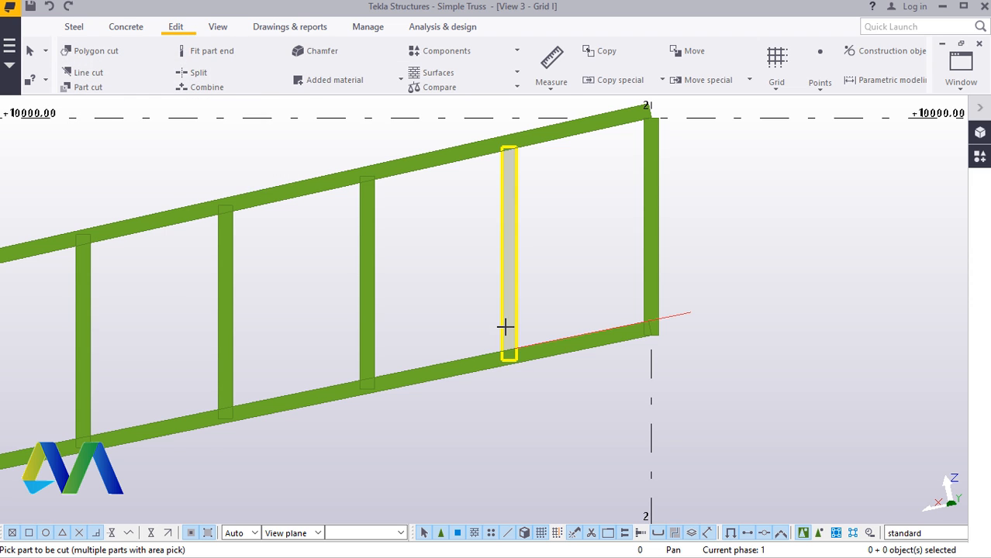
pyautogui.scroll(2, 505, 327)
pyautogui.click(504, 232)
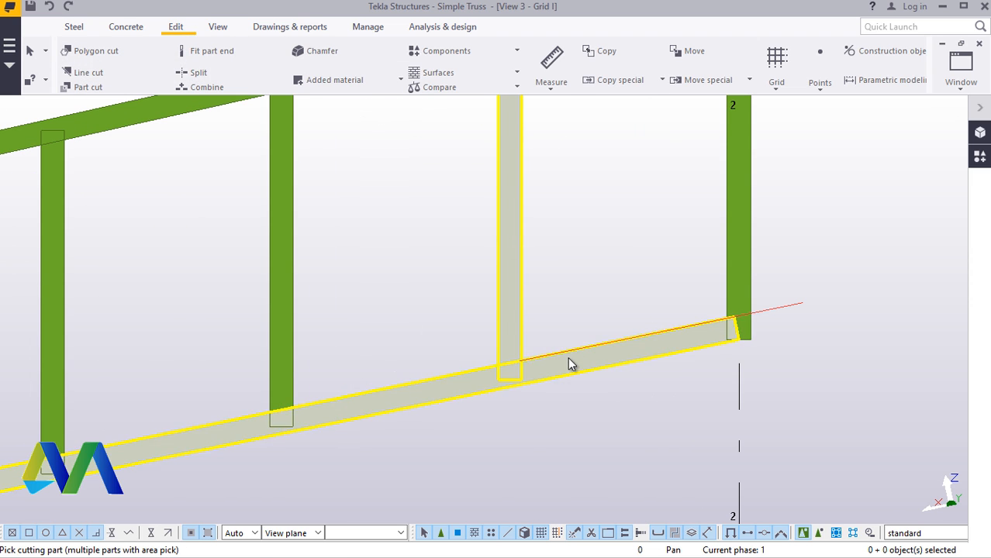
pyautogui.click(568, 362)
pyautogui.click(272, 308)
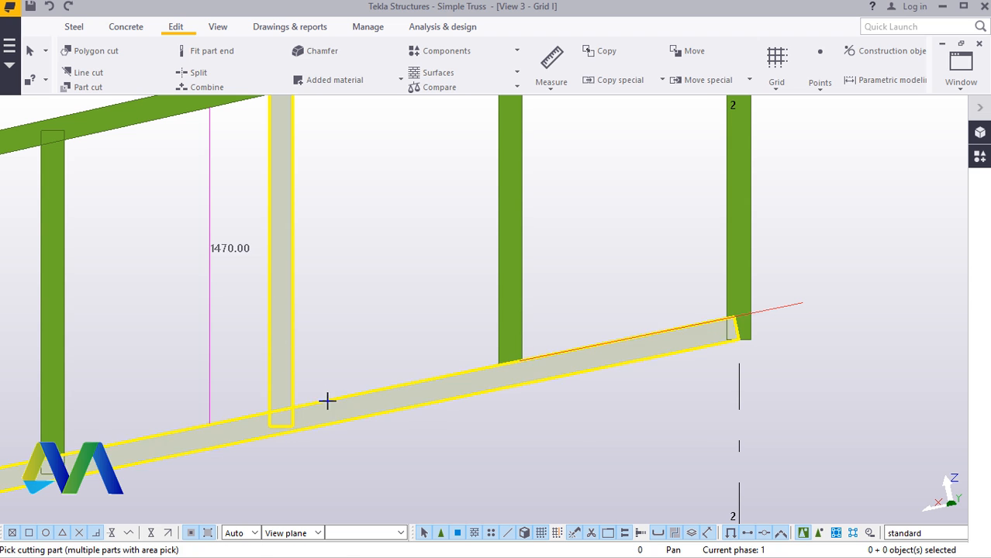
pyautogui.click(329, 404)
# Step: Cut the third and fourth verticals from the grid 2 end post with the sloping bottom chord
pyautogui.scroll(-2, 261, 478)
pyautogui.scroll(3, 172, 417)
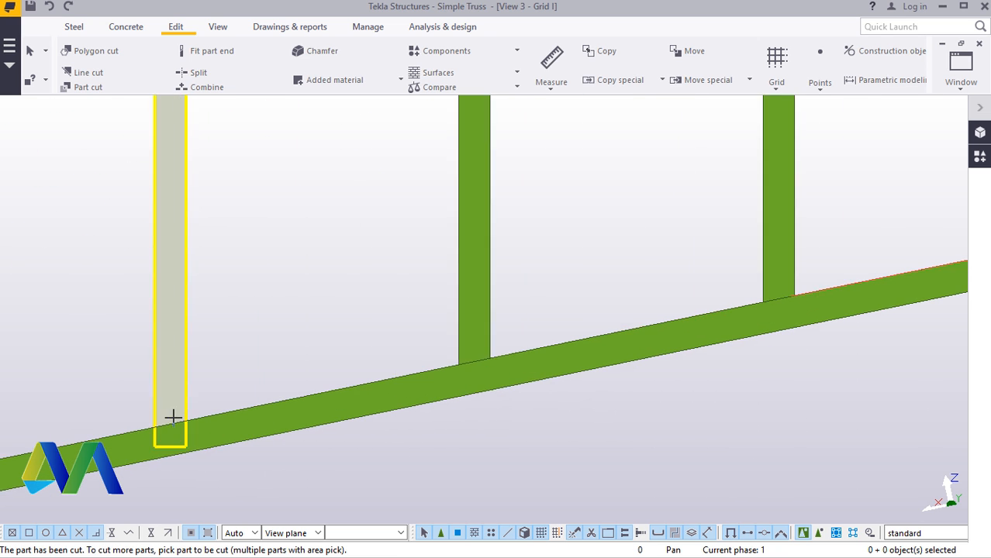
pyautogui.click(168, 360)
pyautogui.click(226, 425)
pyautogui.scroll(-4, 615, 420)
pyautogui.scroll(5, 310, 422)
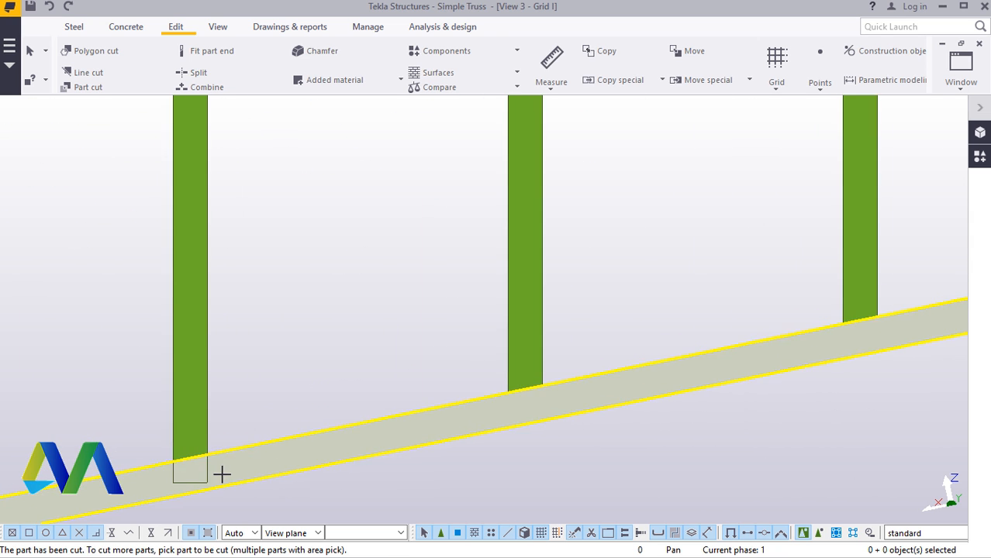
pyautogui.click(183, 369)
pyautogui.click(243, 465)
pyautogui.scroll(-2, 496, 419)
# Step: Cut the remaining three verticals above the sloping bottom chord with that chord as the cutting part
pyautogui.scroll(-3, 353, 459)
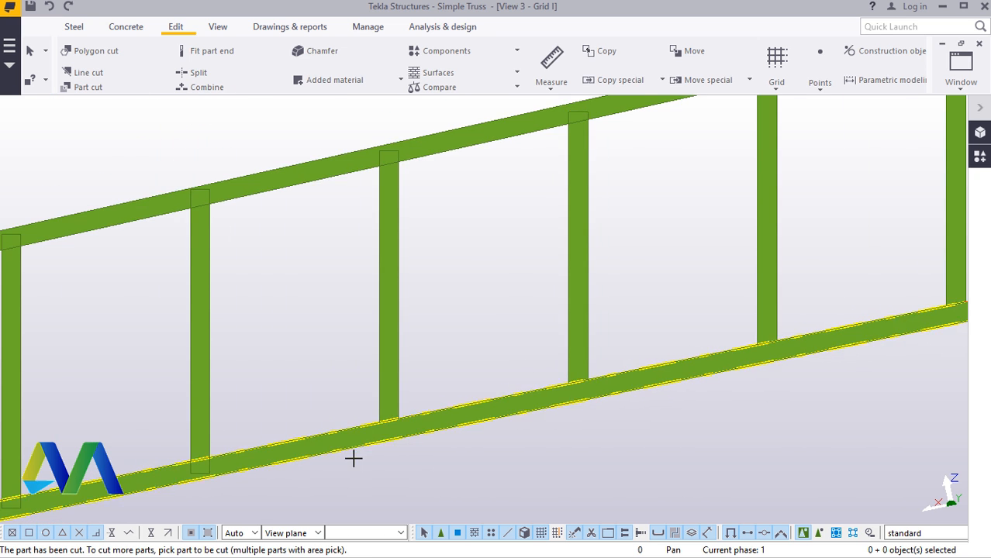
pyautogui.scroll(5, 126, 449)
pyautogui.click(142, 364)
pyautogui.click(188, 456)
pyautogui.scroll(-4, 504, 365)
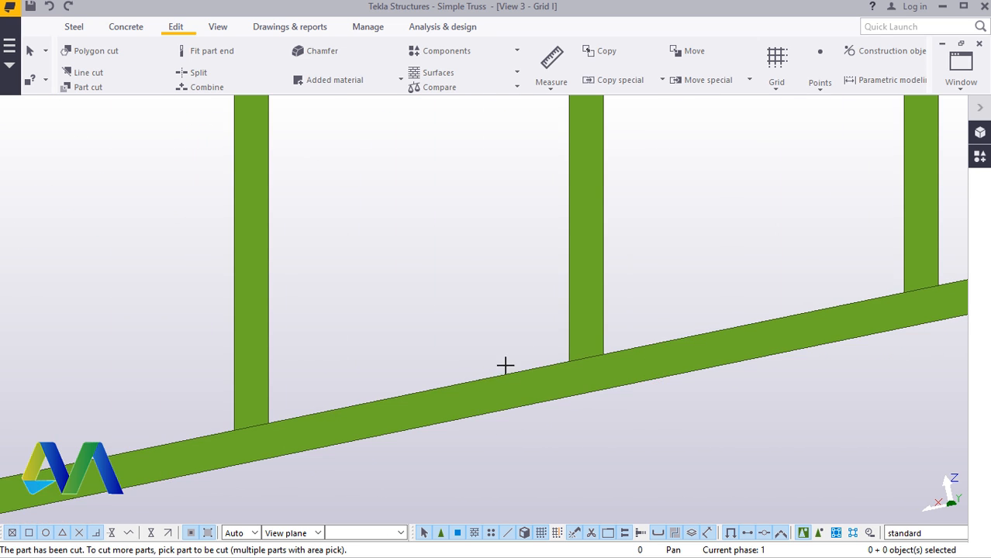
pyautogui.scroll(5, 158, 412)
pyautogui.click(196, 348)
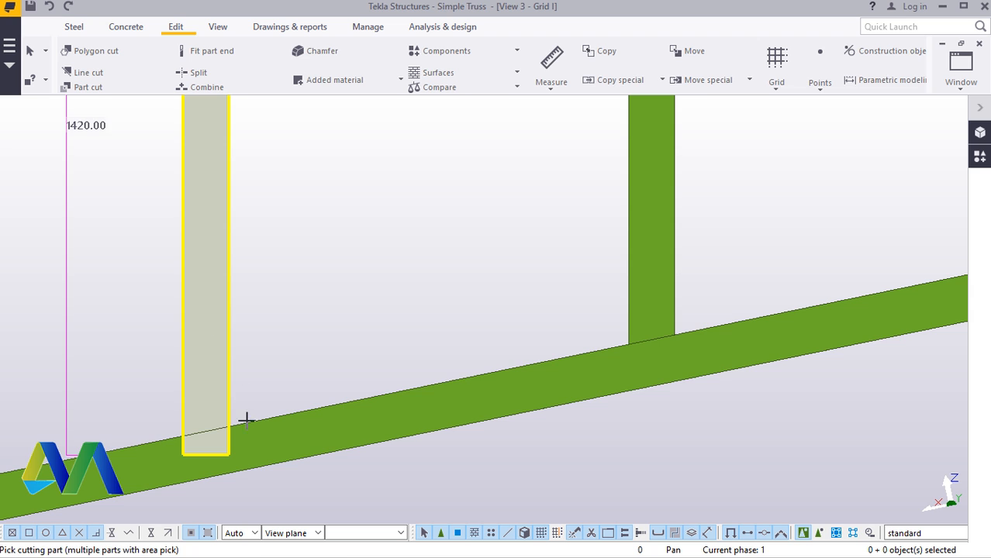
pyautogui.click(248, 431)
pyautogui.scroll(-4, 522, 338)
pyautogui.scroll(3, 170, 422)
pyautogui.click(119, 394)
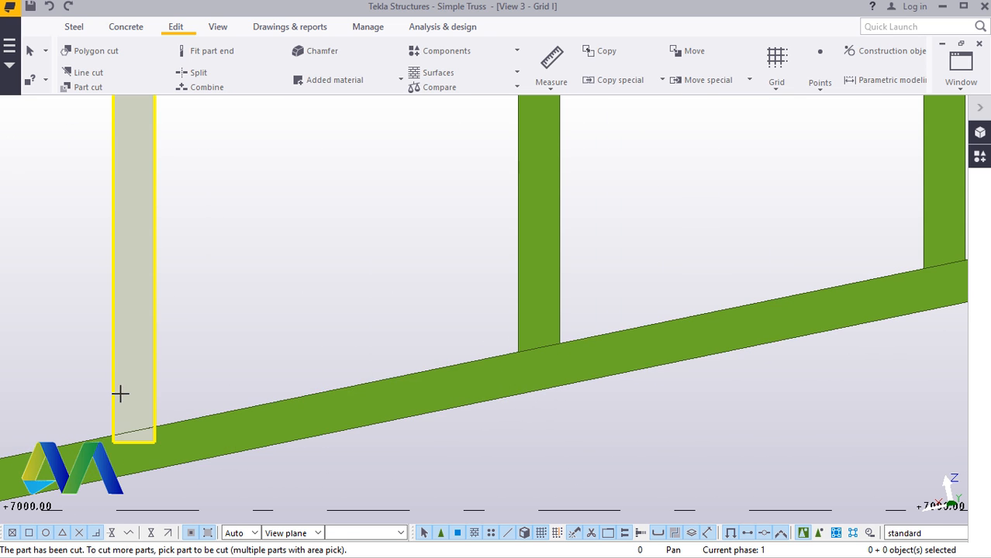
pyautogui.click(173, 438)
# Step: Cut the two verticals above the horizontal bottom chord with that chord, and end the Part cut command
pyautogui.scroll(-5, 396, 371)
pyautogui.scroll(4, 172, 405)
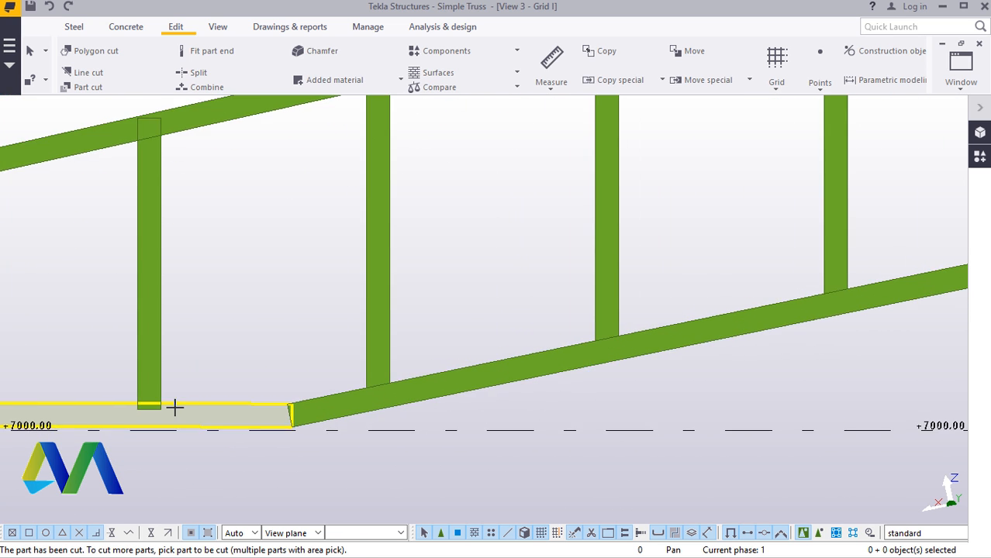
pyautogui.click(163, 341)
pyautogui.click(195, 403)
pyautogui.scroll(-4, 419, 358)
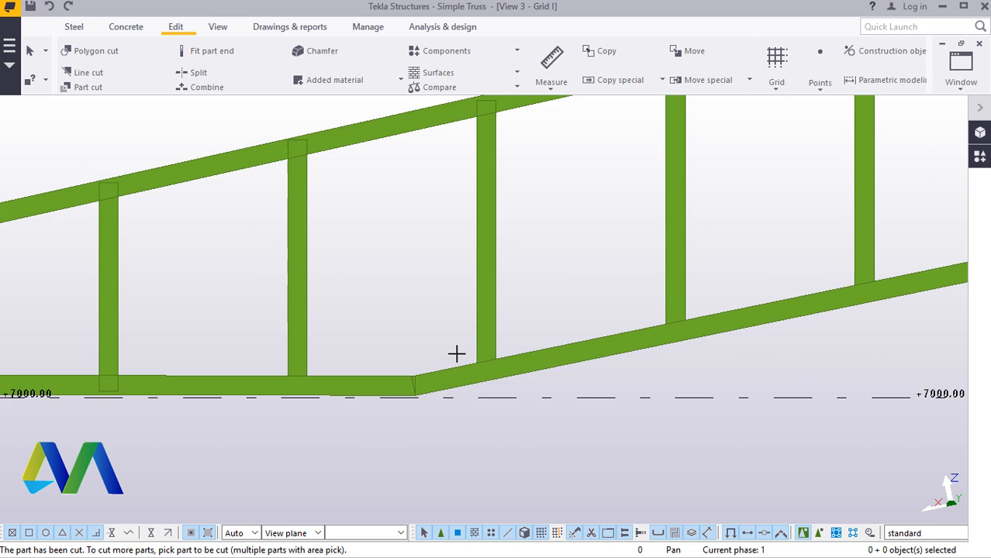
pyautogui.scroll(5, 201, 325)
pyautogui.click(202, 303)
pyautogui.click(236, 364)
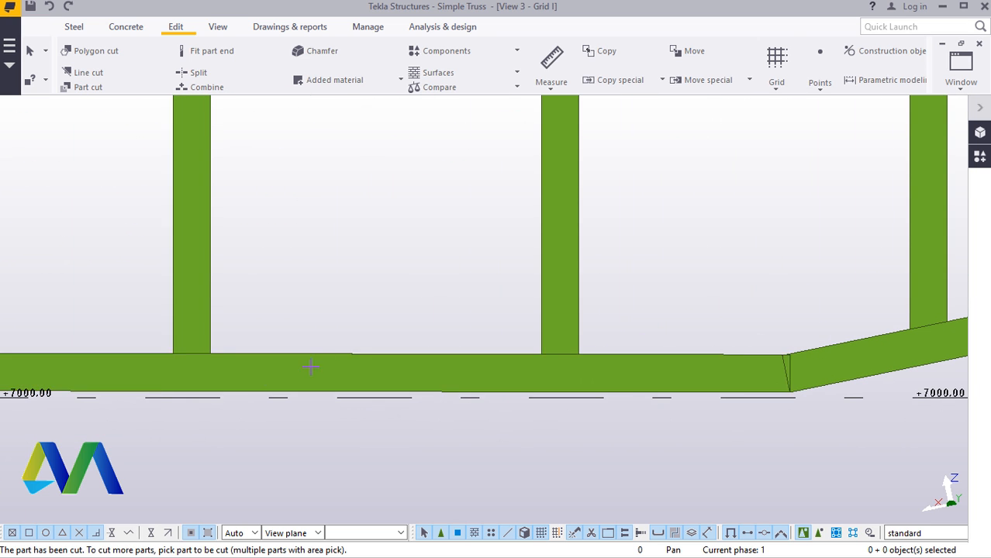
pyautogui.scroll(-4, 235, 364)
pyautogui.scroll(3, 118, 343)
pyautogui.rightClick(268, 284)
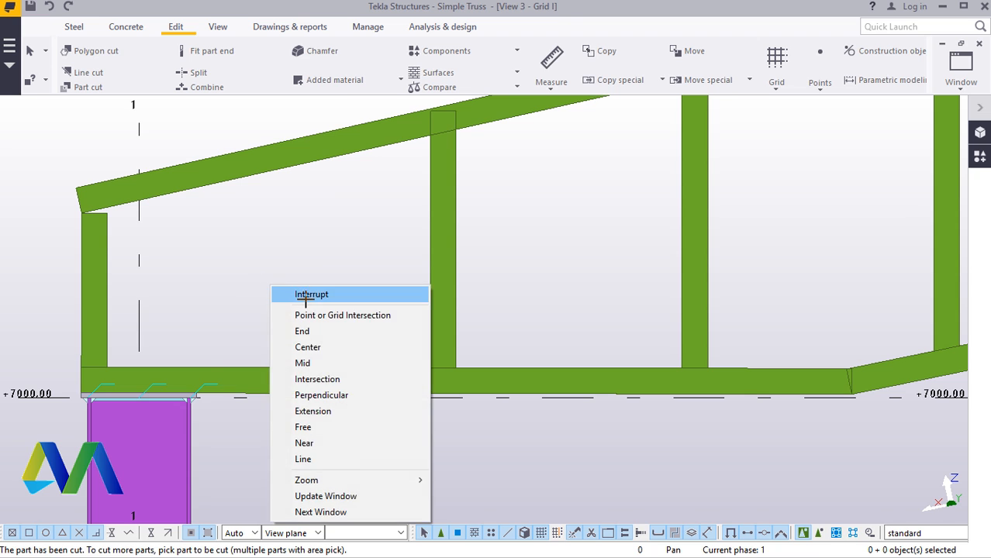
pyautogui.click(304, 290)
# Step: Open the position properties of the short end post near grid 1
pyautogui.scroll(-2, 205, 357)
pyautogui.scroll(4, 111, 290)
pyautogui.doubleClick(165, 289)
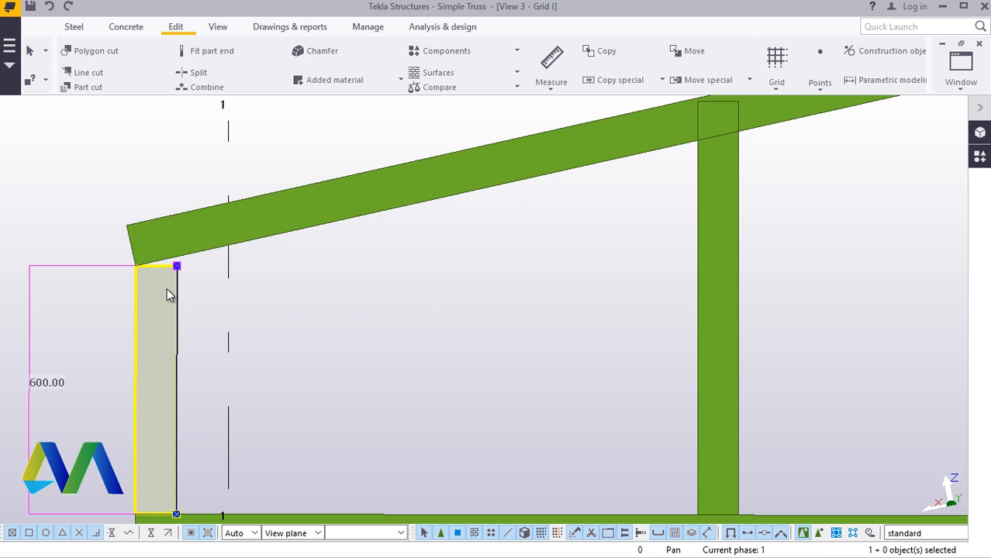
pyautogui.click(710, 176)
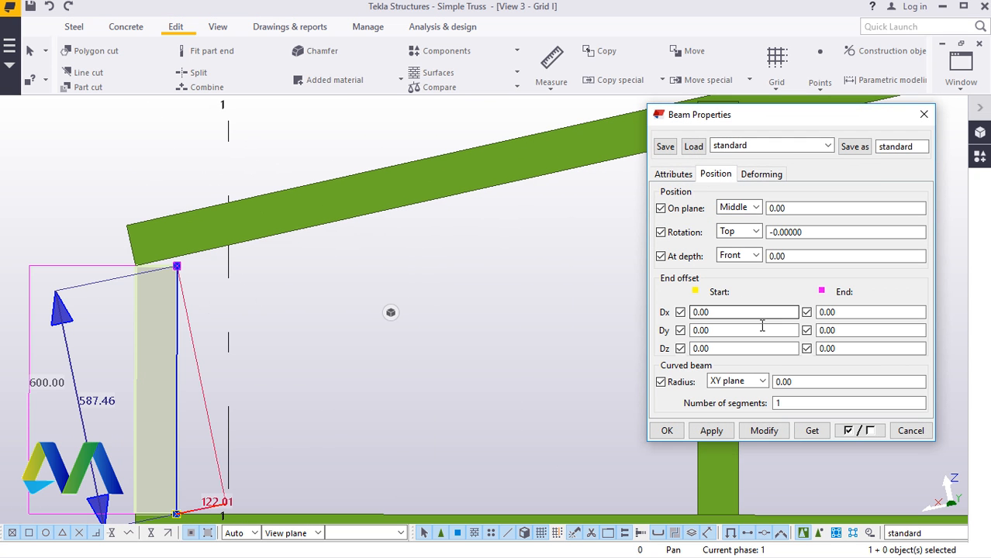
# Step: Try a start offset Dx of 30 on the end post and reset it to 0, modifying the beam each time
pyautogui.doubleClick(727, 311)
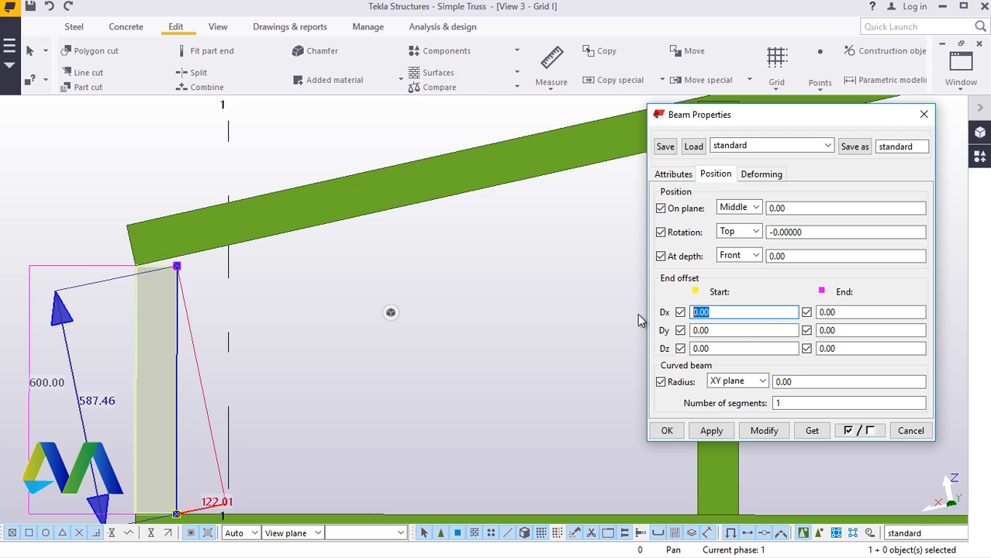
pyautogui.write('30')
pyautogui.click(763, 431)
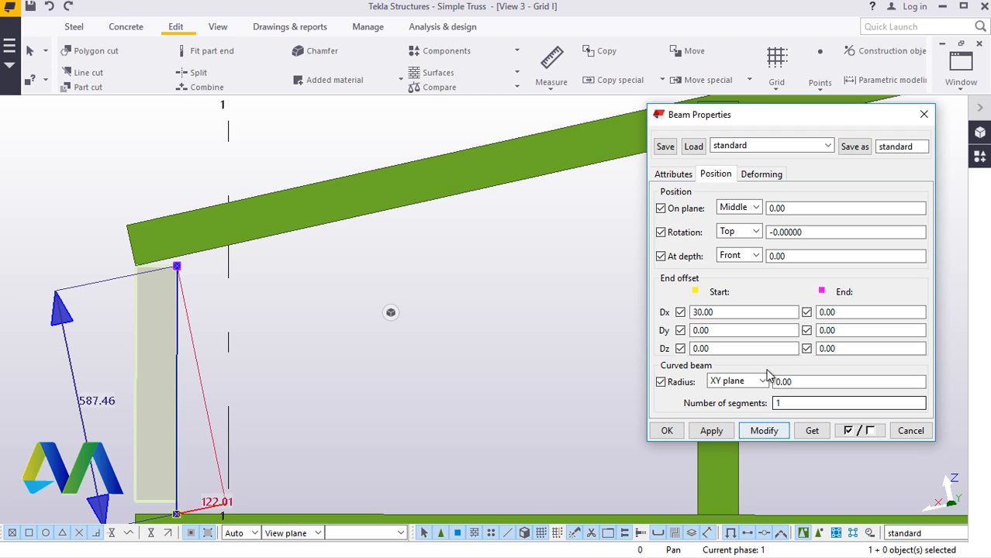
pyautogui.doubleClick(725, 312)
pyautogui.write('0')
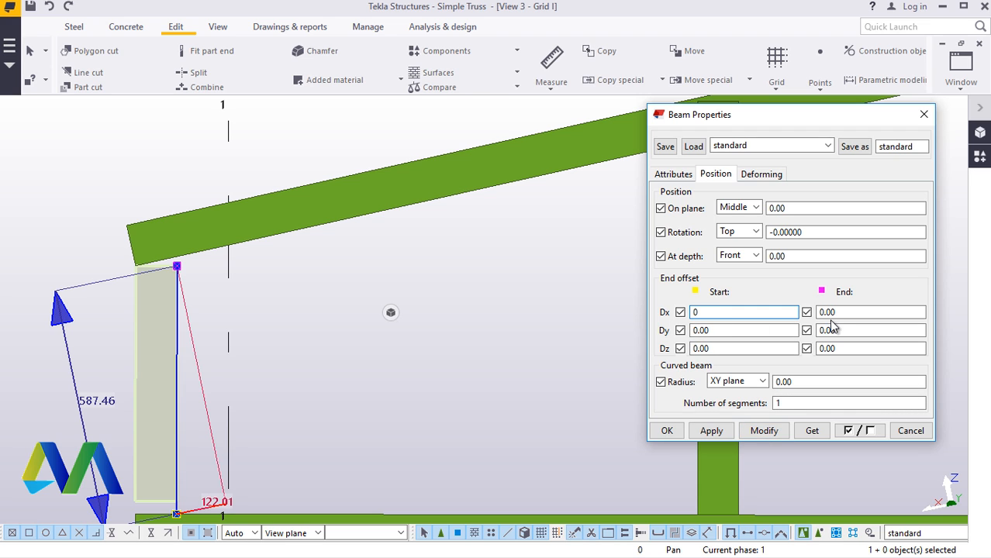
pyautogui.click(776, 432)
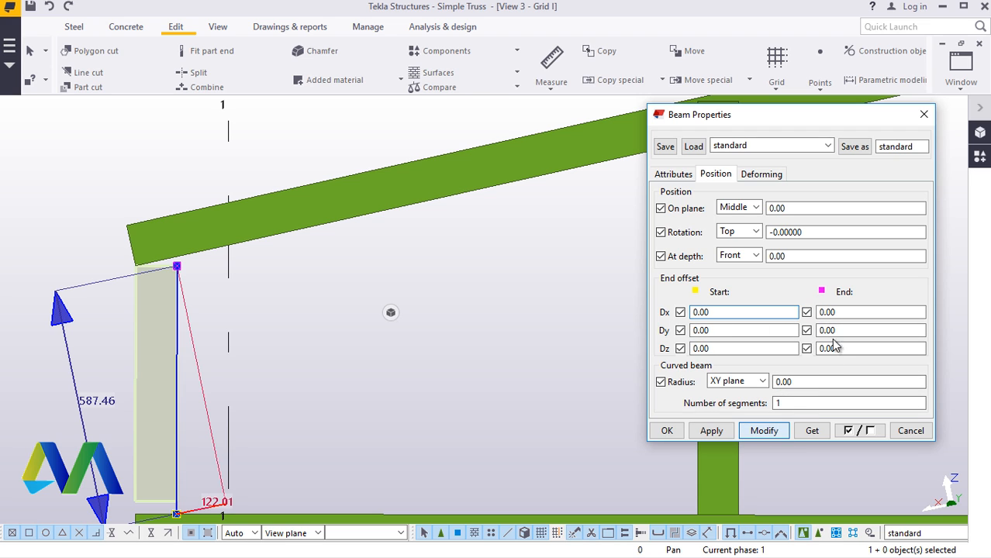
# Step: Set the end post's end offset Dx to 30, modify the beam and accept its properties
pyautogui.doubleClick(834, 312)
pyautogui.write('30')
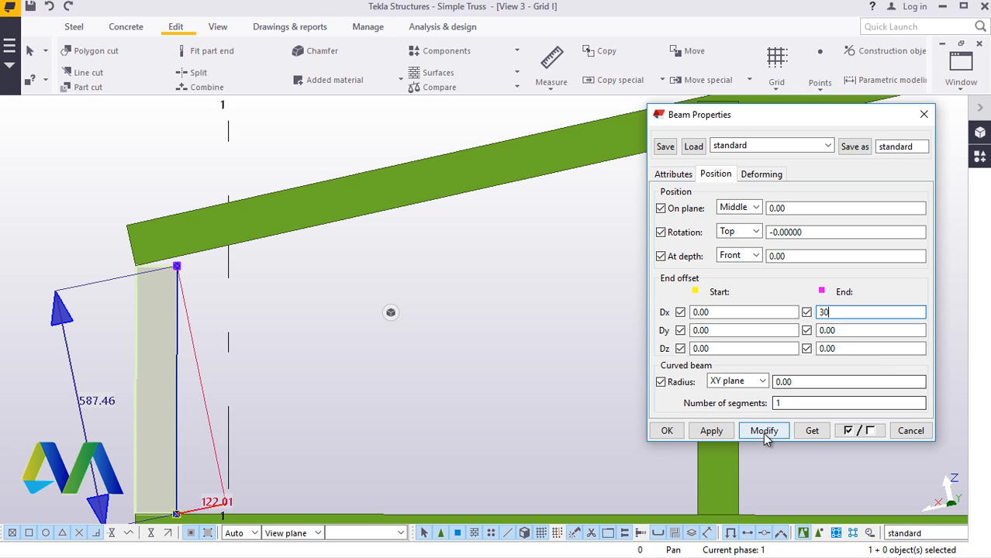
pyautogui.click(765, 432)
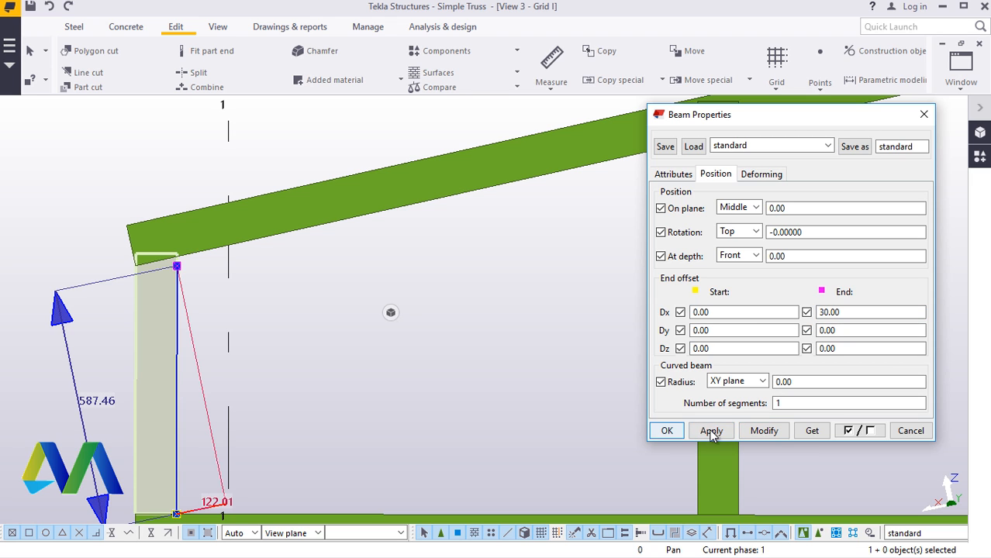
pyautogui.click(665, 431)
pyautogui.click(295, 311)
pyautogui.scroll(-3, 300, 310)
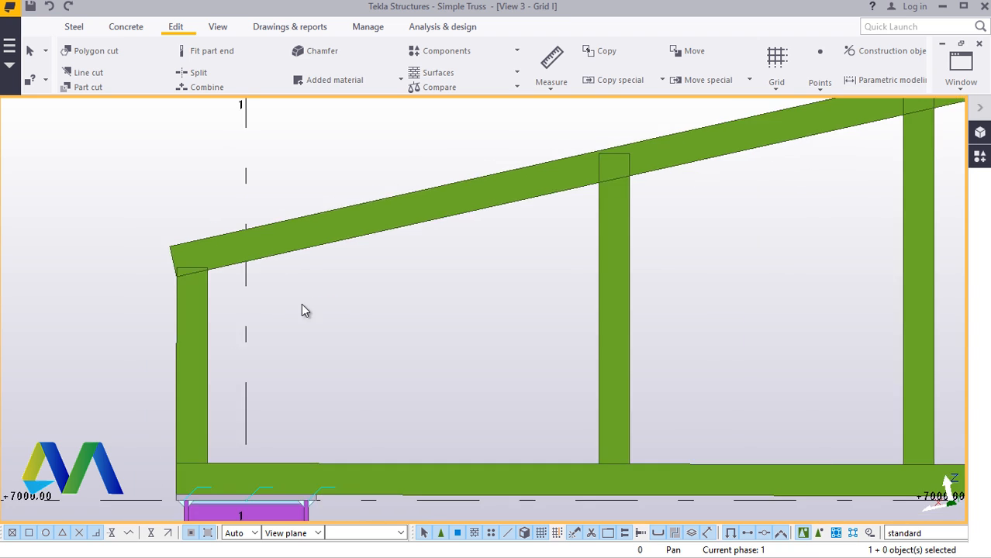
# Step: Set the top chord's start offset Dx to -600, modify the beam and accept its properties
pyautogui.click(199, 274)
pyautogui.scroll(5, 210, 271)
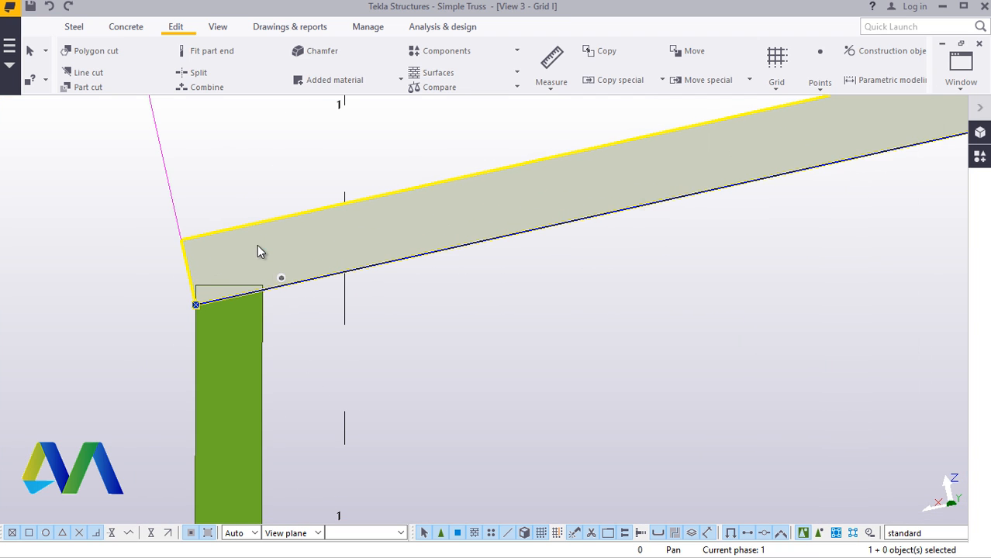
pyautogui.doubleClick(256, 245)
pyautogui.click(714, 174)
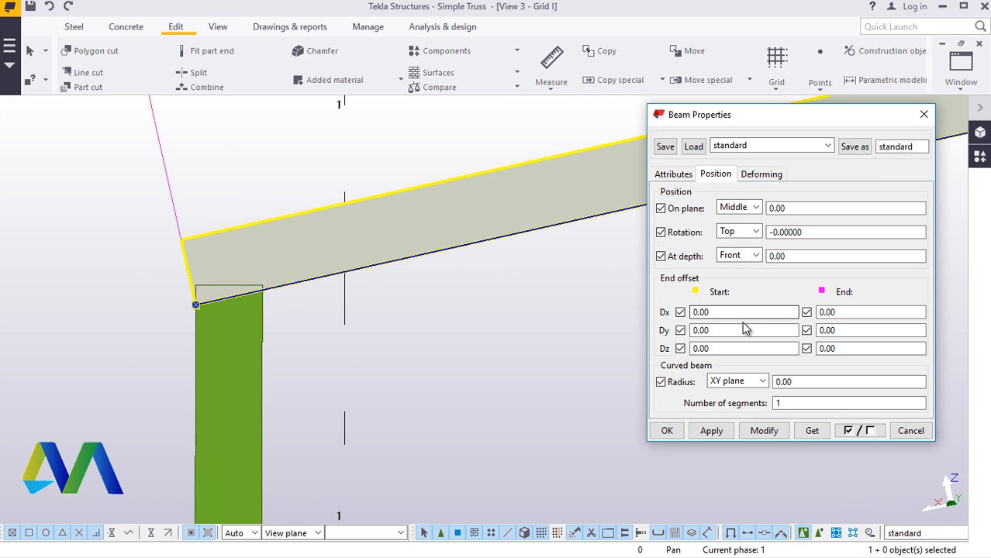
pyautogui.doubleClick(718, 312)
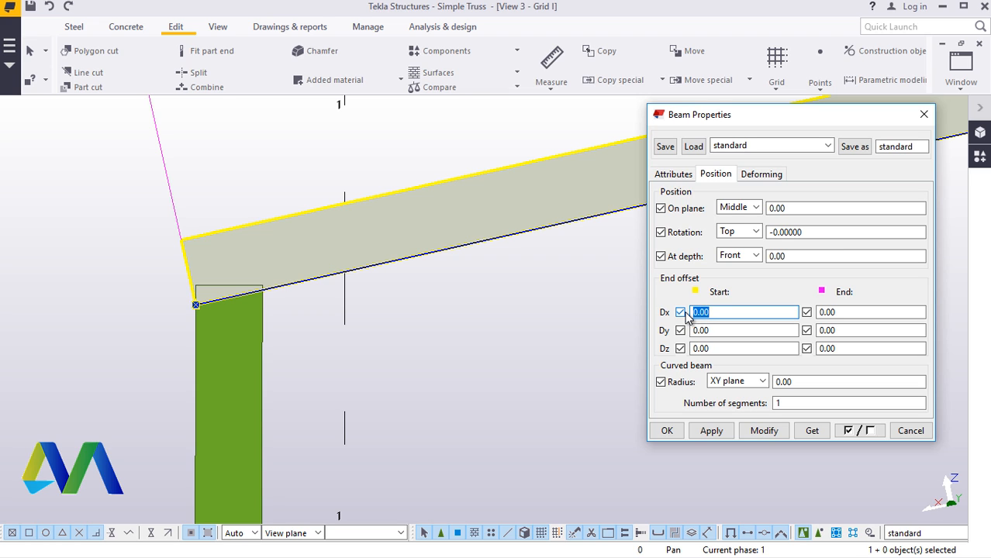
pyautogui.write('-600')
pyautogui.click(762, 431)
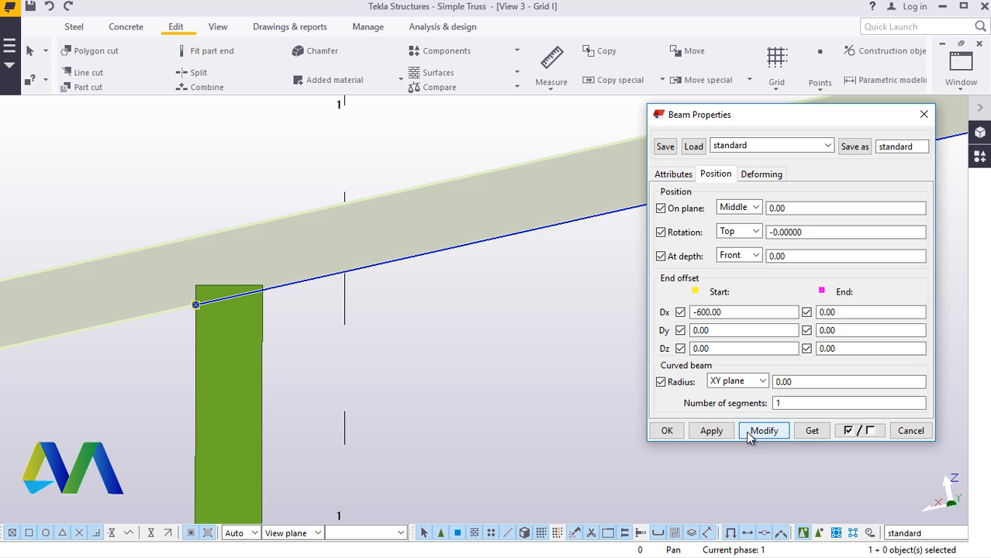
pyautogui.click(667, 431)
pyautogui.click(524, 395)
pyautogui.scroll(-2, 353, 330)
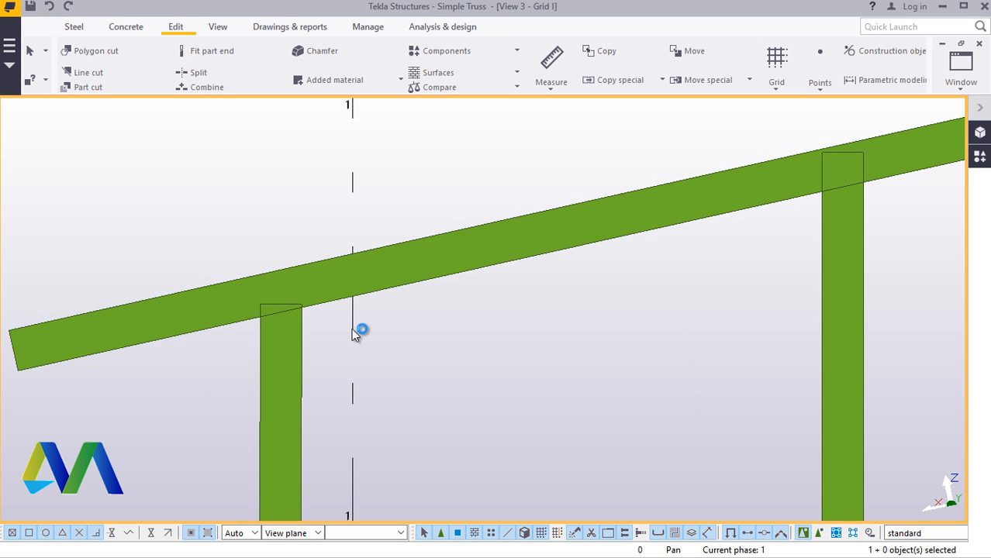
# Step: Cut the upper end of the grid 1 end post with the top chord, and end the Part cut command
pyautogui.scroll(-3, 233, 360)
pyautogui.scroll(3, 259, 327)
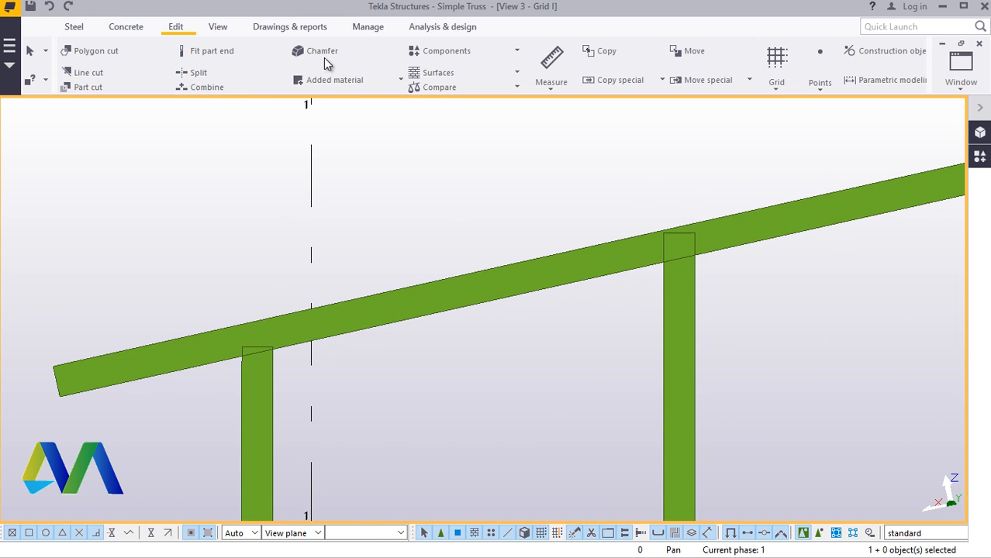
pyautogui.click(91, 88)
pyautogui.scroll(2, 232, 328)
pyautogui.click(279, 398)
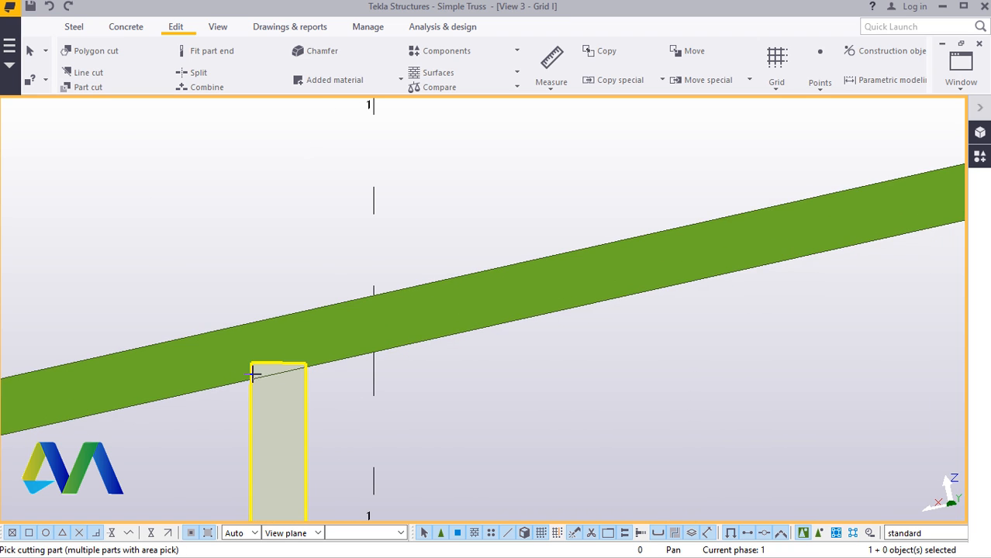
pyautogui.click(255, 375)
pyautogui.rightClick(498, 424)
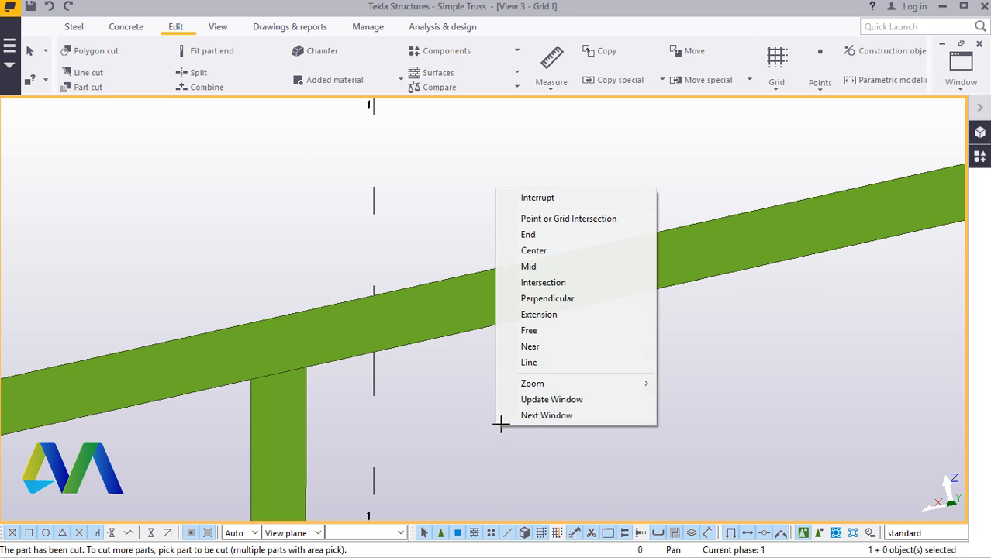
pyautogui.click(535, 199)
# Step: Redraw the view of the truss
pyautogui.scroll(-3, 231, 341)
pyautogui.scroll(2, 183, 357)
pyautogui.rightClick(458, 195)
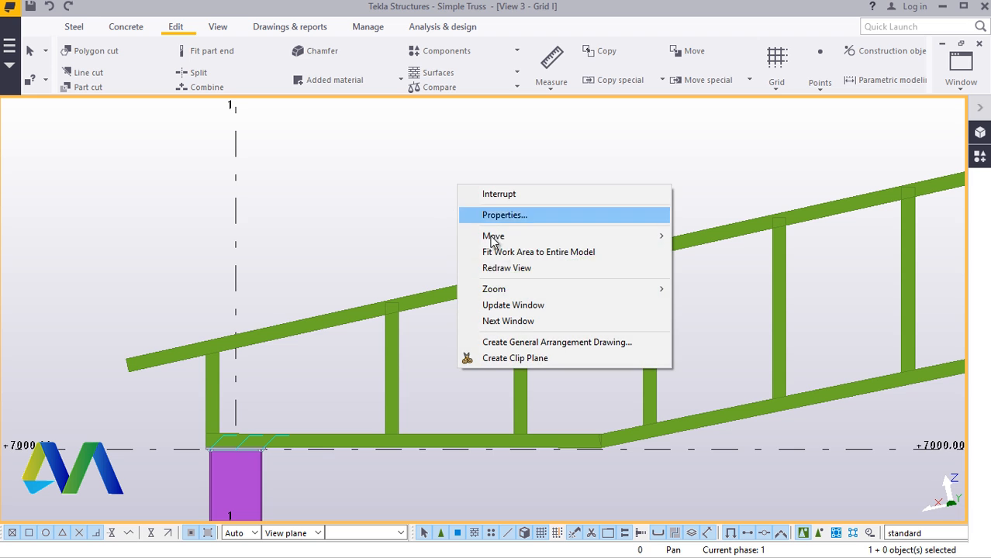
pyautogui.click(508, 270)
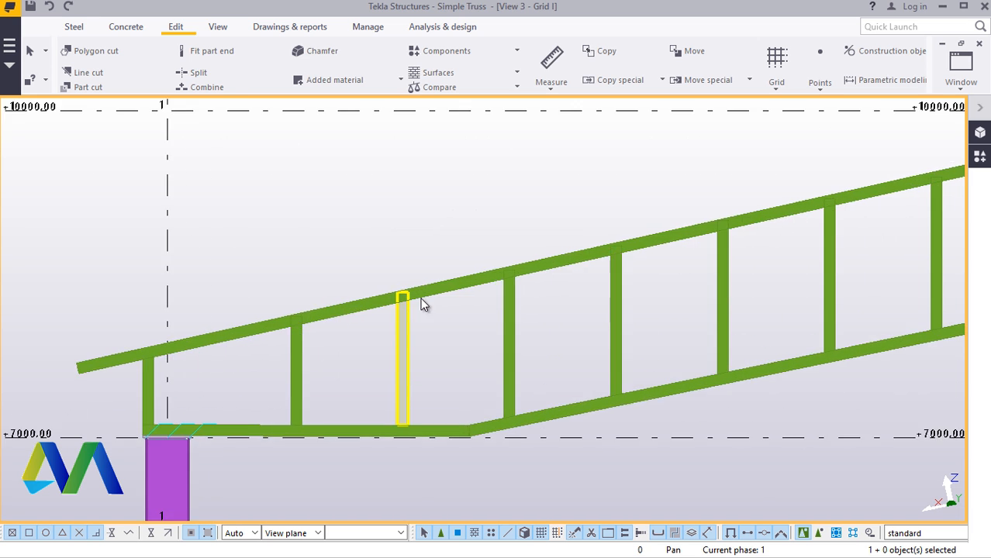
# Step: Use Part cut to trim the upper ends of the first two verticals beside the grid 1 end post with the top chord
pyautogui.scroll(3, 418, 291)
pyautogui.click(106, 87)
pyautogui.scroll(-2, 316, 321)
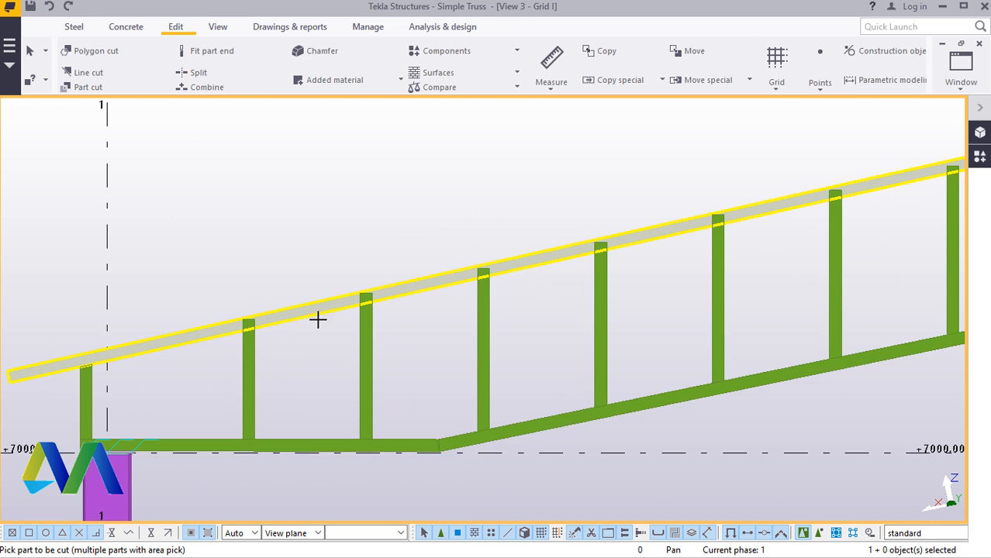
pyautogui.scroll(3, 265, 349)
pyautogui.scroll(-2, 412, 330)
pyautogui.scroll(1, 318, 356)
pyautogui.scroll(1, 318, 356)
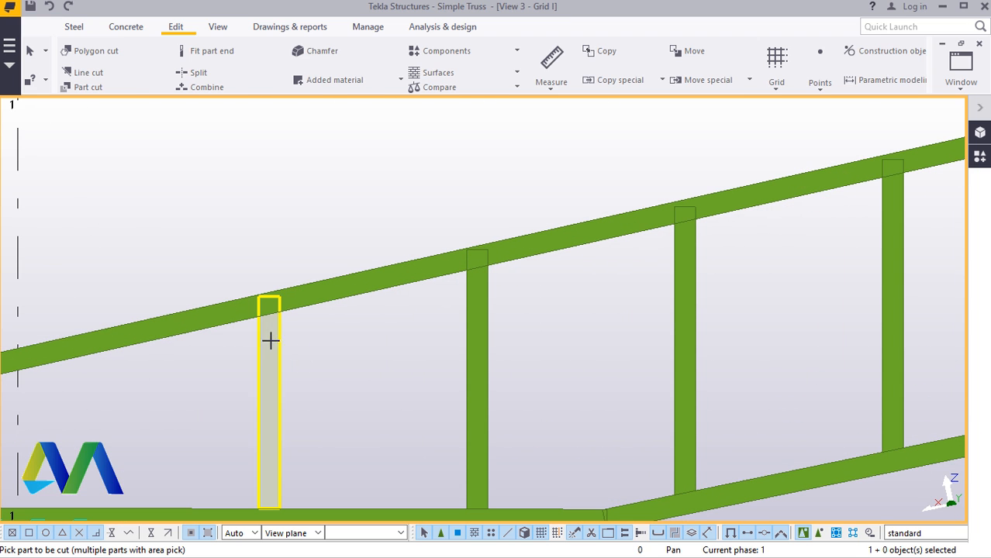
pyautogui.click(264, 341)
pyautogui.click(329, 286)
pyautogui.scroll(2, 489, 279)
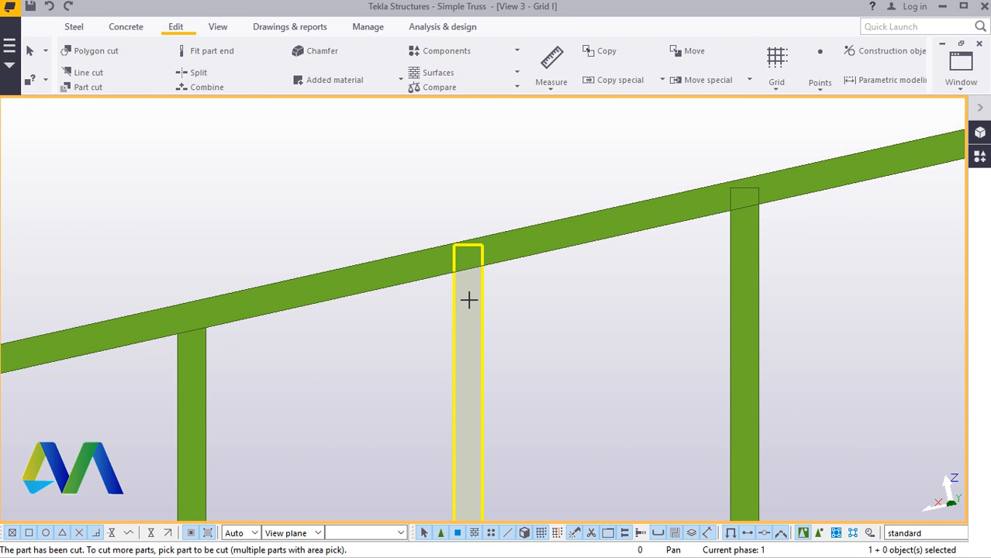
pyautogui.click(466, 298)
pyautogui.click(518, 250)
# Step: Cut the upper ends of the third and fourth verticals from grid 1 with the top chord
pyautogui.scroll(-2, 247, 365)
pyautogui.scroll(3, 511, 305)
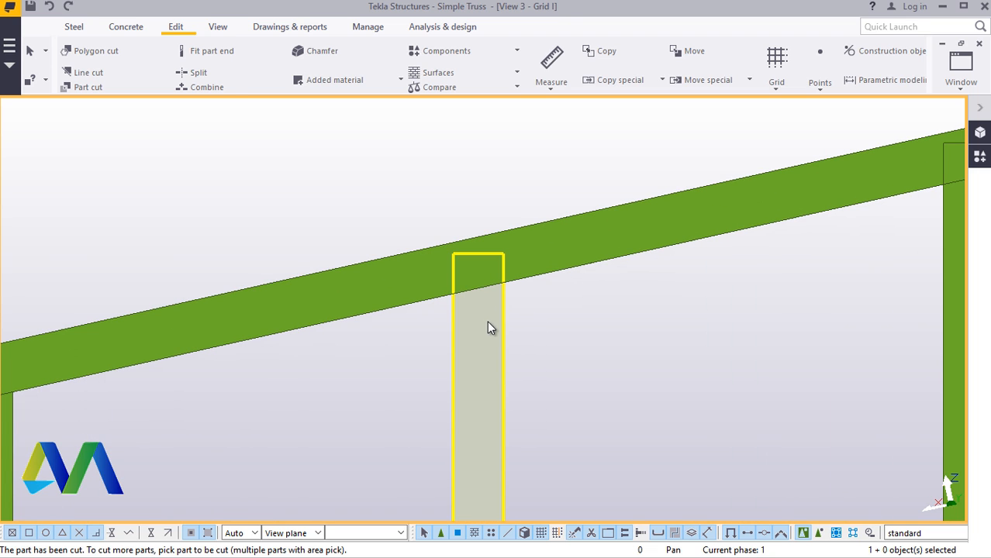
pyautogui.click(487, 322)
pyautogui.click(550, 255)
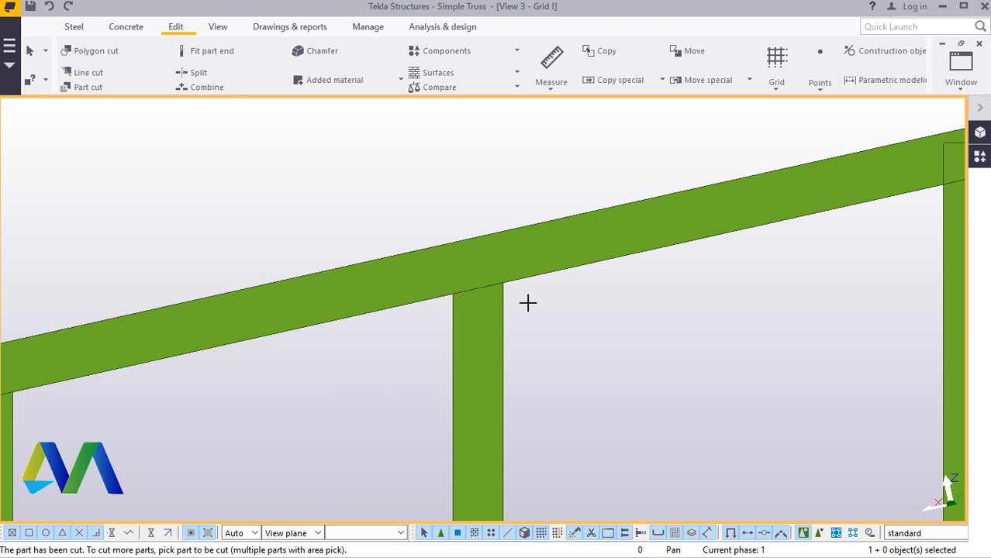
pyautogui.scroll(-4, 186, 389)
pyautogui.scroll(3, 620, 283)
pyautogui.click(427, 357)
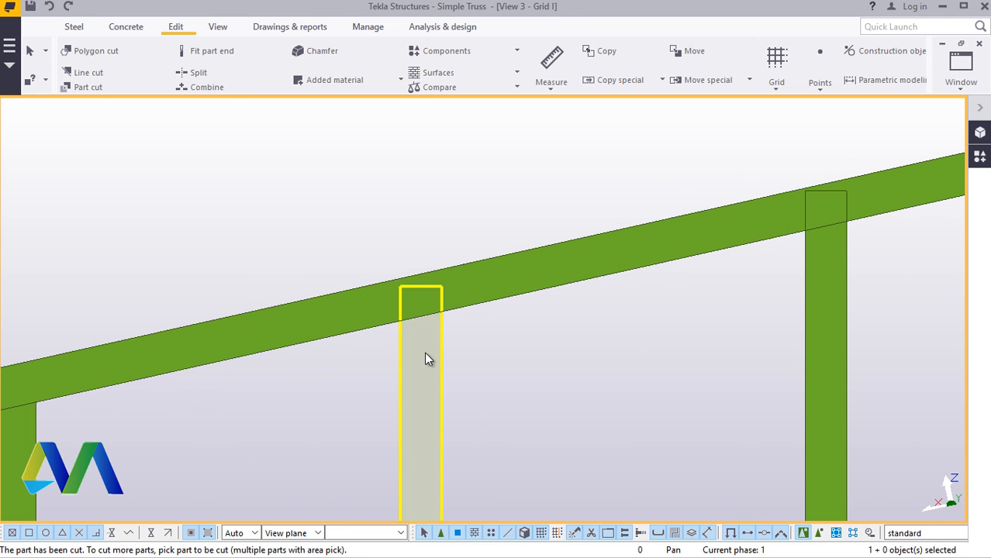
pyautogui.click(490, 295)
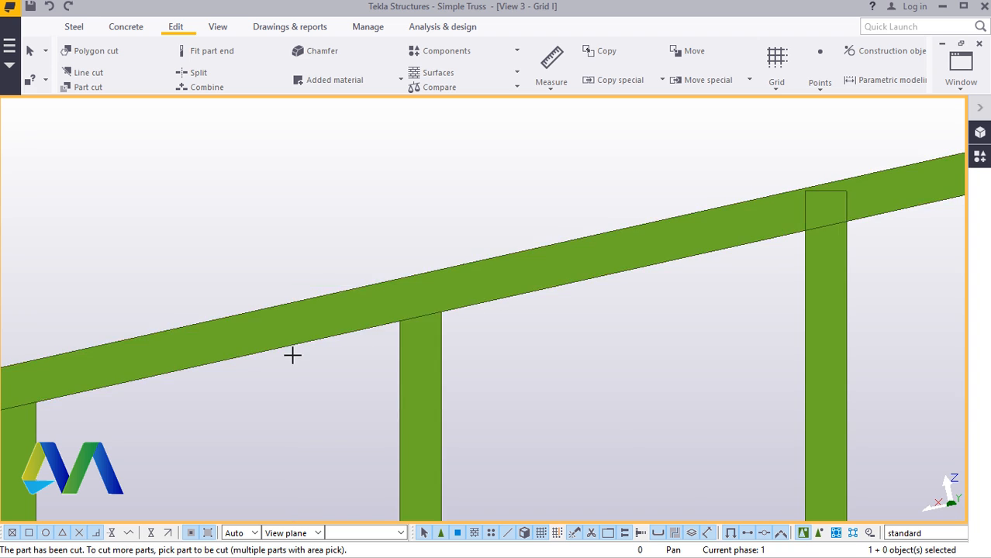
# Step: Cut the upper end of the fifth vertical from grid 1 with the top chord
pyautogui.scroll(-3, 290, 354)
pyautogui.scroll(3, 531, 341)
pyautogui.click(465, 358)
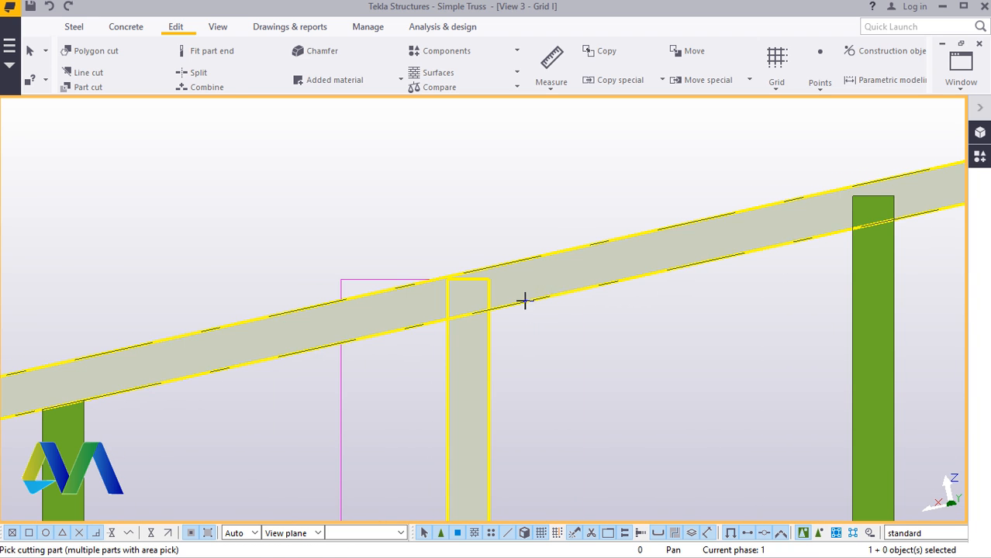
pyautogui.click(524, 299)
# Step: Try to cut the upper end of the sixth vertical from grid 1 with the top chord, and interrupt the command
pyautogui.scroll(-3, 393, 361)
pyautogui.scroll(3, 659, 292)
pyautogui.click(628, 333)
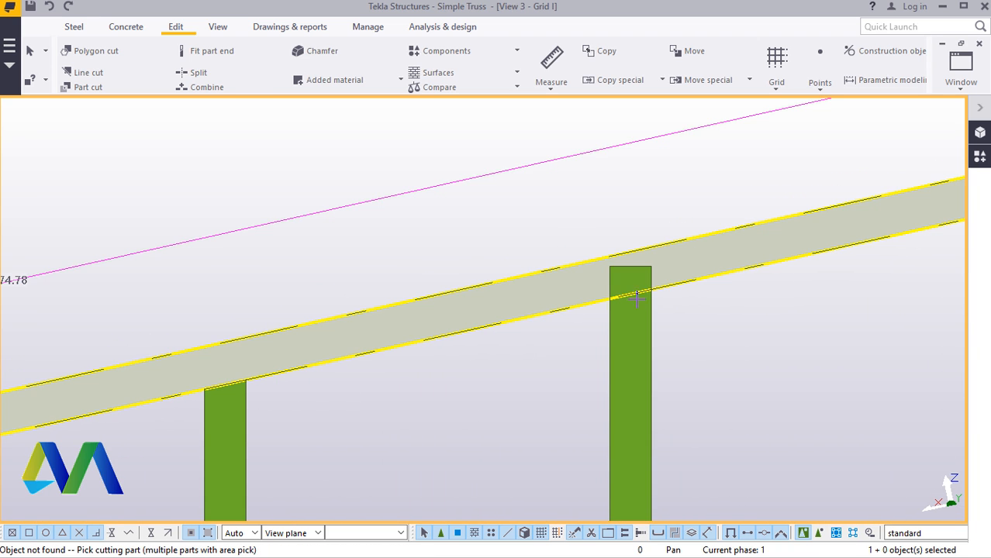
pyautogui.click(679, 262)
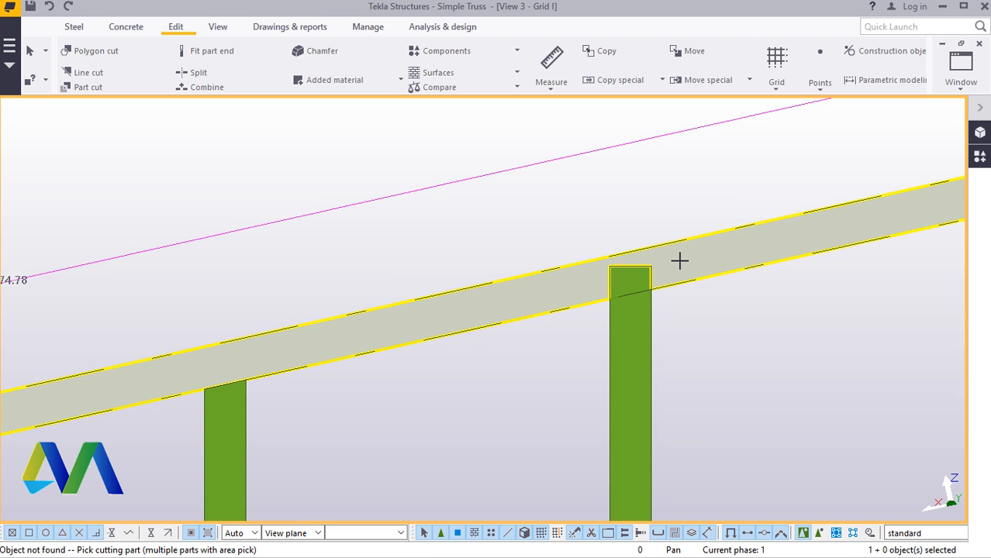
pyautogui.rightClick(396, 196)
pyautogui.click(435, 204)
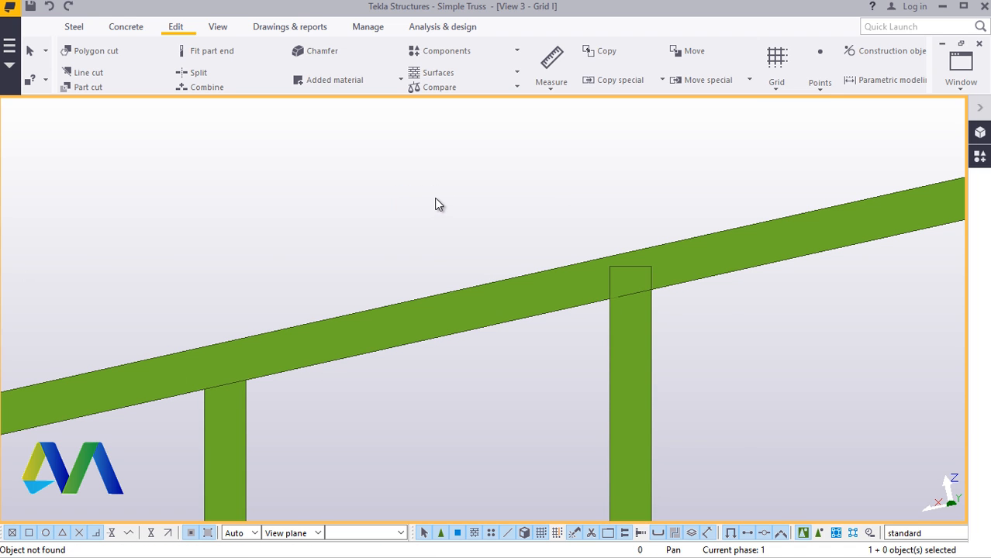
# Step: Restart Part cut, retry the cut between the sixth vertical and the top chord, end the command and redraw the view
pyautogui.click(97, 87)
pyautogui.click(631, 324)
pyautogui.click(642, 284)
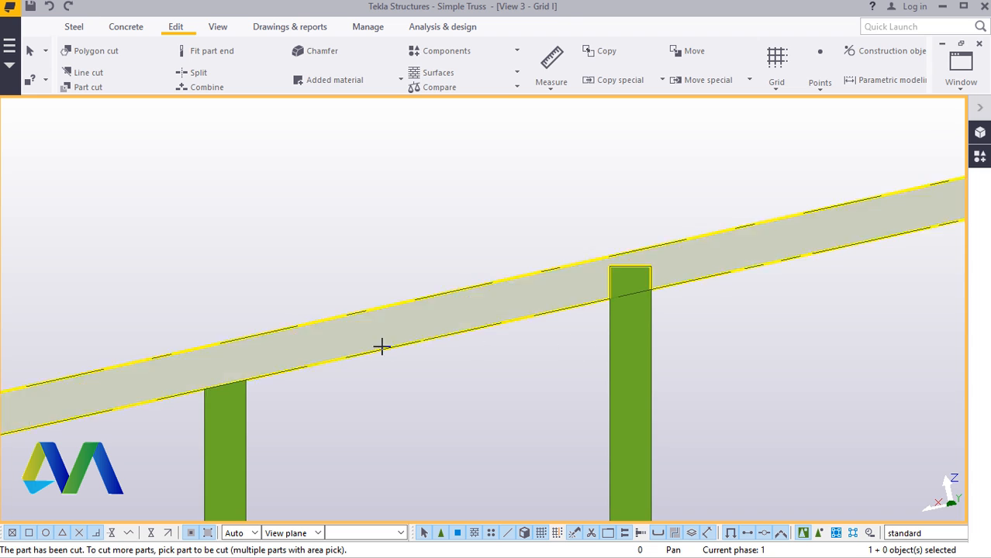
pyautogui.scroll(-1, 381, 348)
pyautogui.rightClick(381, 228)
pyautogui.click(393, 234)
pyautogui.rightClick(352, 185)
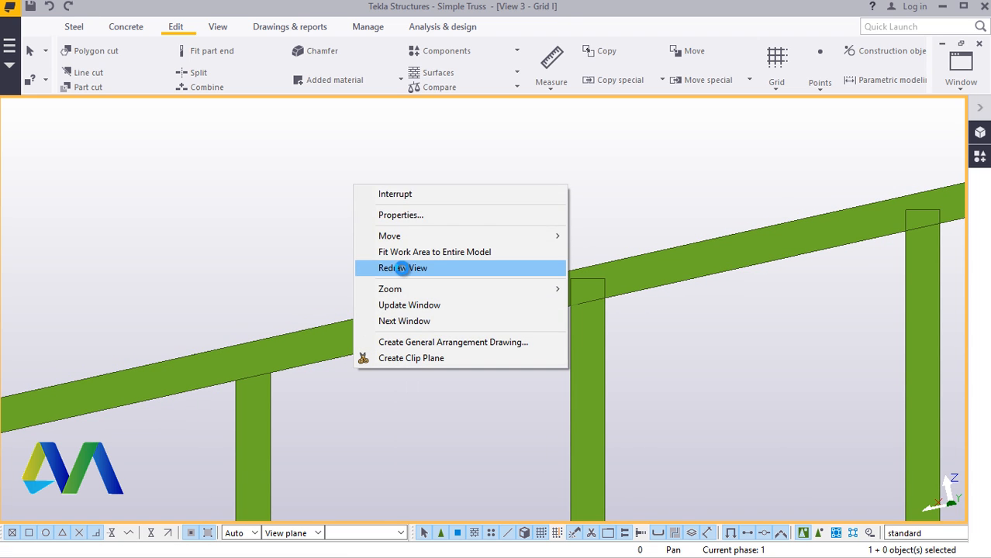
pyautogui.click(402, 268)
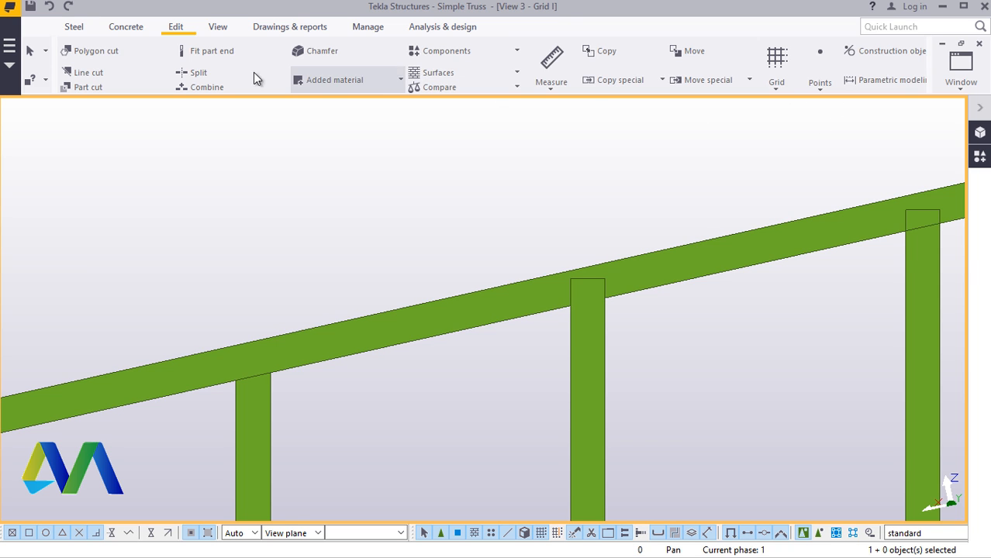
# Step: Set the view point at the sixth vertical's upper joint and rotate the view to see the truss in 3D
pyautogui.click(217, 29)
pyautogui.click(527, 70)
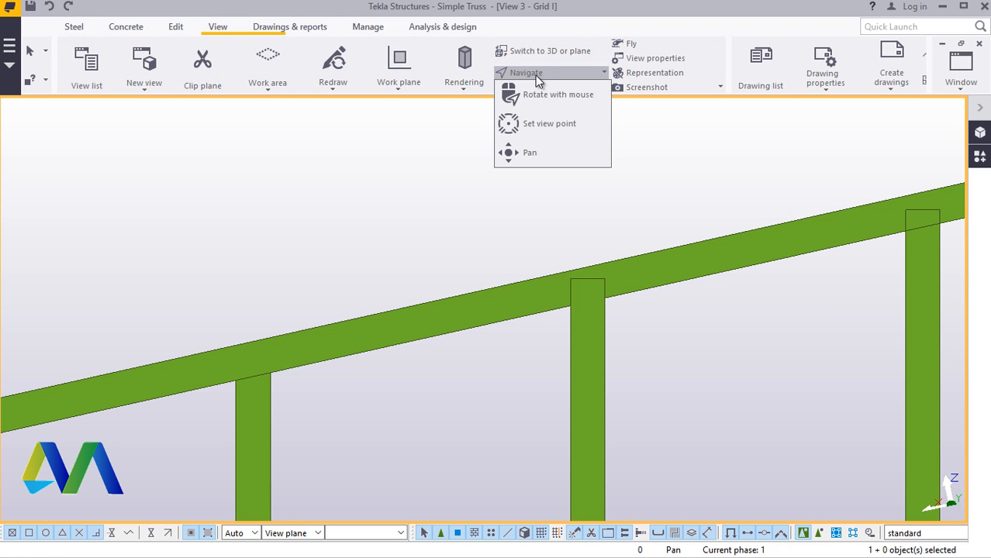
pyautogui.click(535, 121)
pyautogui.keyDown('ctrl'); pyautogui.moveTo(569, 298); pyautogui.dragTo(578, 287, button='middle'); pyautogui.keyUp('ctrl')
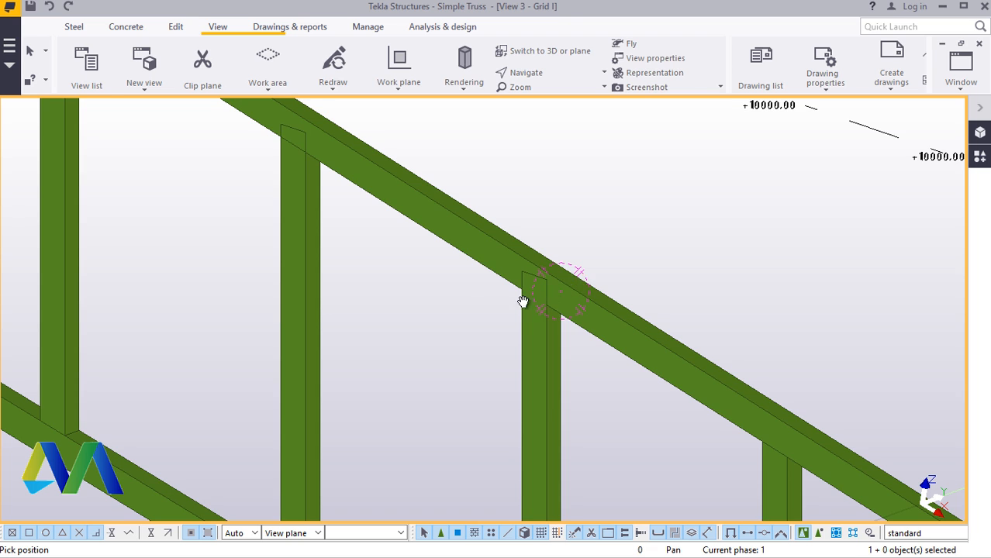
pyautogui.keyDown('ctrl'); pyautogui.moveTo(524, 302); pyautogui.dragTo(670, 220, button='middle'); pyautogui.keyUp('ctrl')
pyautogui.click(961, 68)
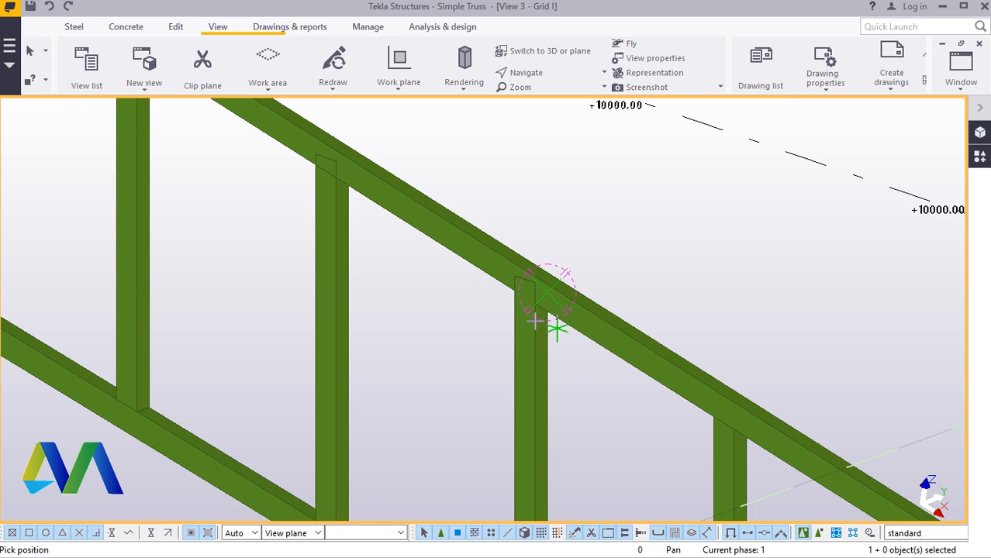
pyautogui.scroll(-4, 531, 310)
pyautogui.rightClick(581, 188)
pyautogui.click(609, 190)
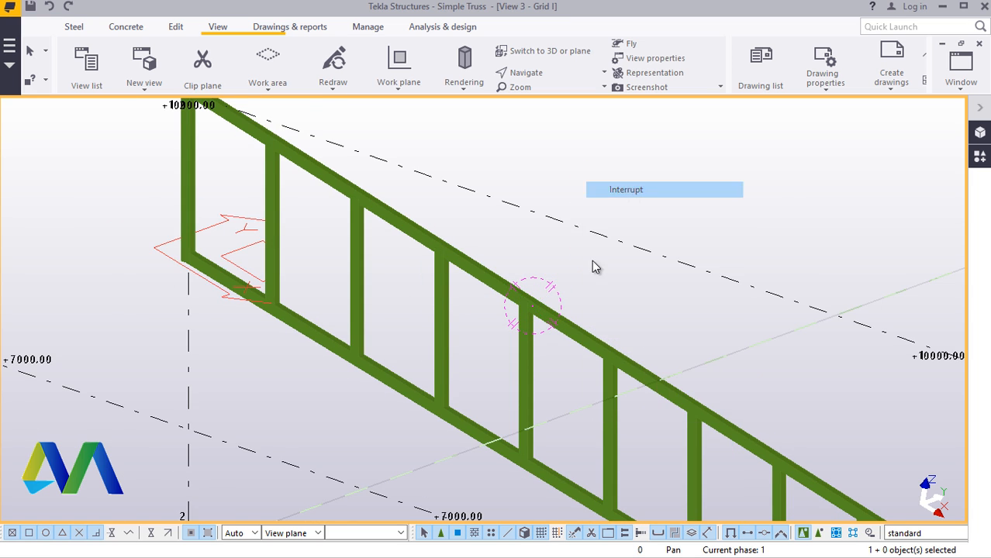
# Step: Inspect the joint between the sixth vertical and the top chord up close to check the part cut
pyautogui.scroll(5, 531, 310)
pyautogui.scroll(5, 517, 303)
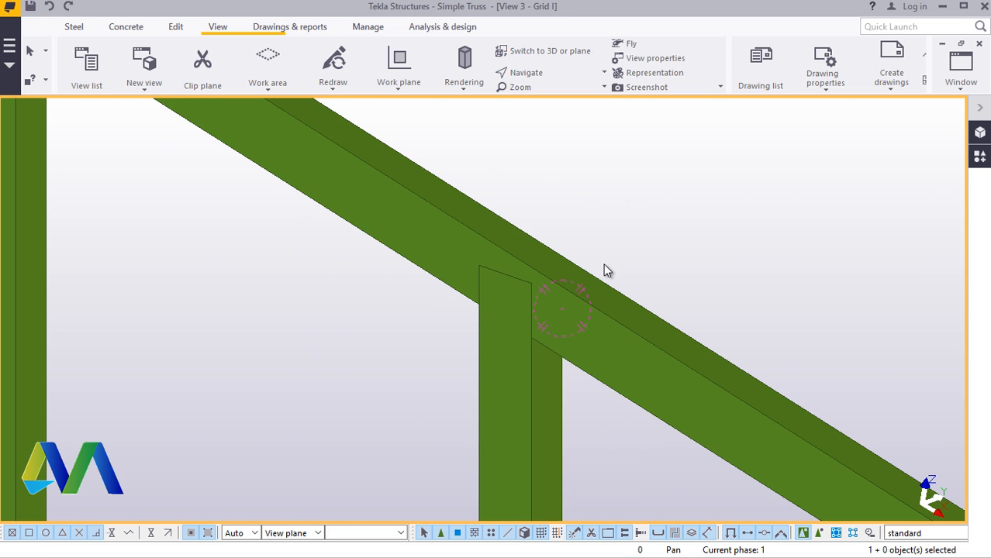
pyautogui.scroll(-4, 475, 325)
pyautogui.scroll(-8, 489, 318)
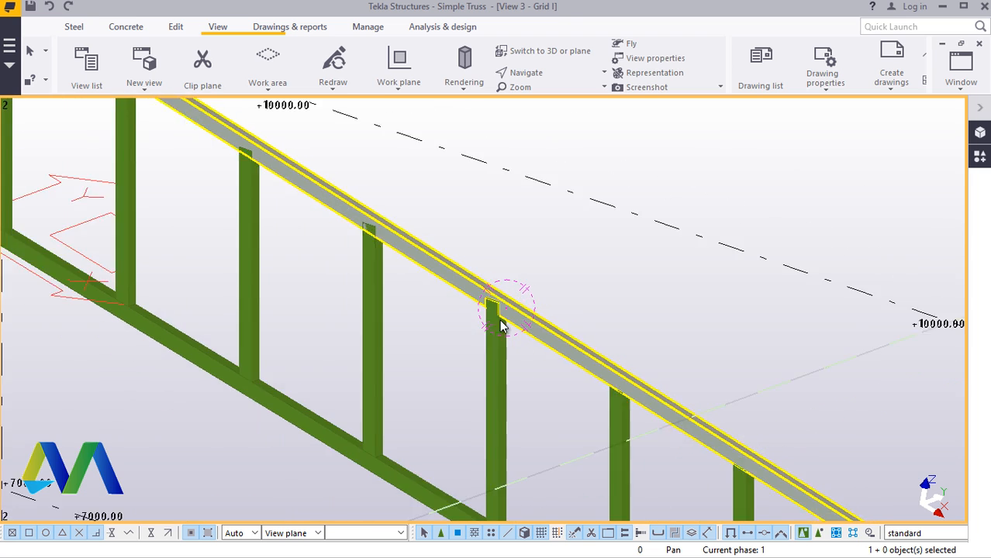
pyautogui.scroll(8, 554, 314)
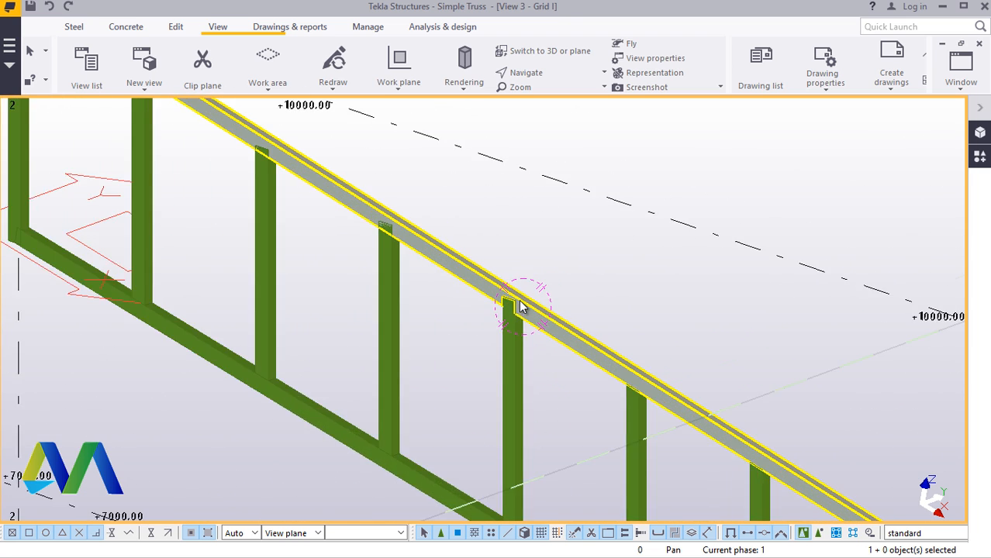
pyautogui.scroll(2, 541, 320)
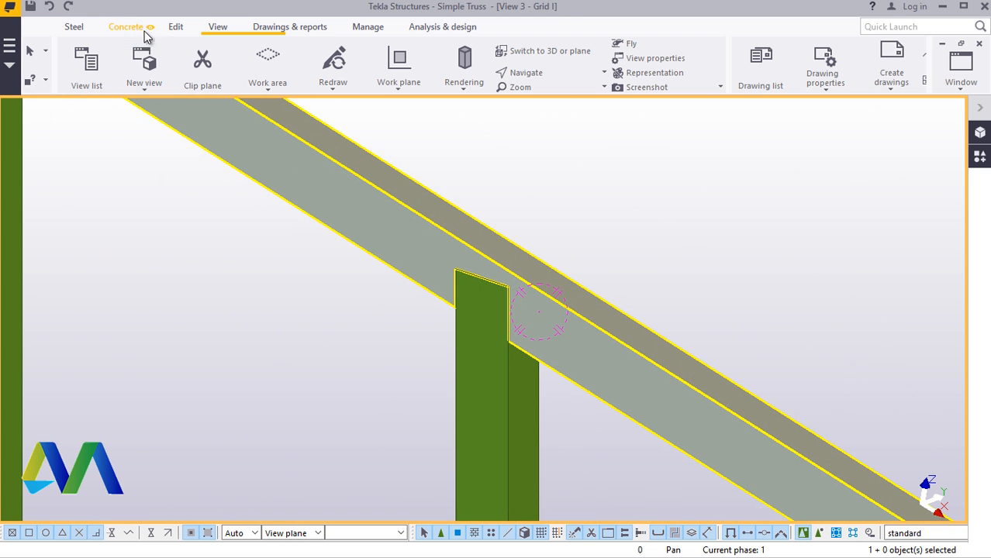
# Step: Undo the last part cut at the joint between the sixth vertical and the top chord
pyautogui.click(176, 26)
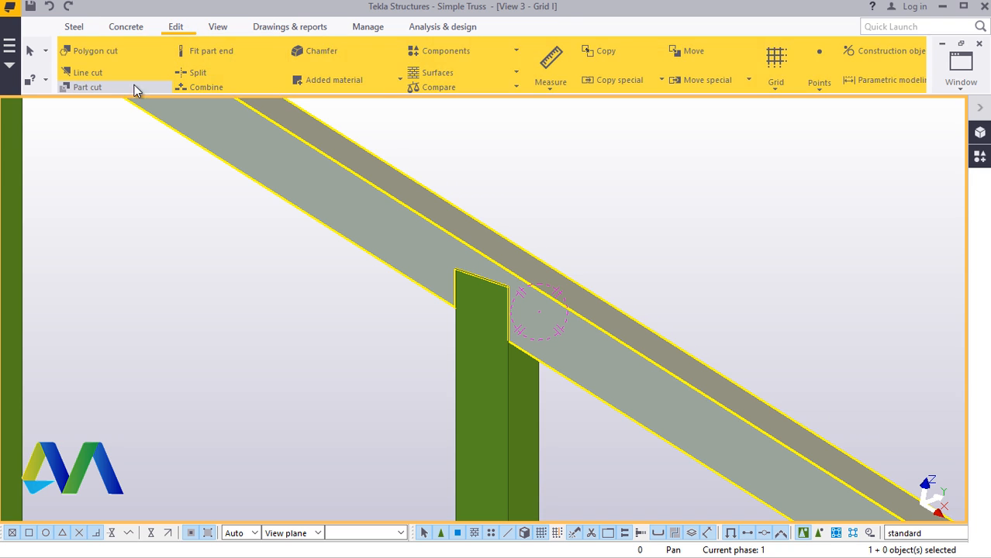
pyautogui.click(89, 87)
pyautogui.rightClick(586, 177)
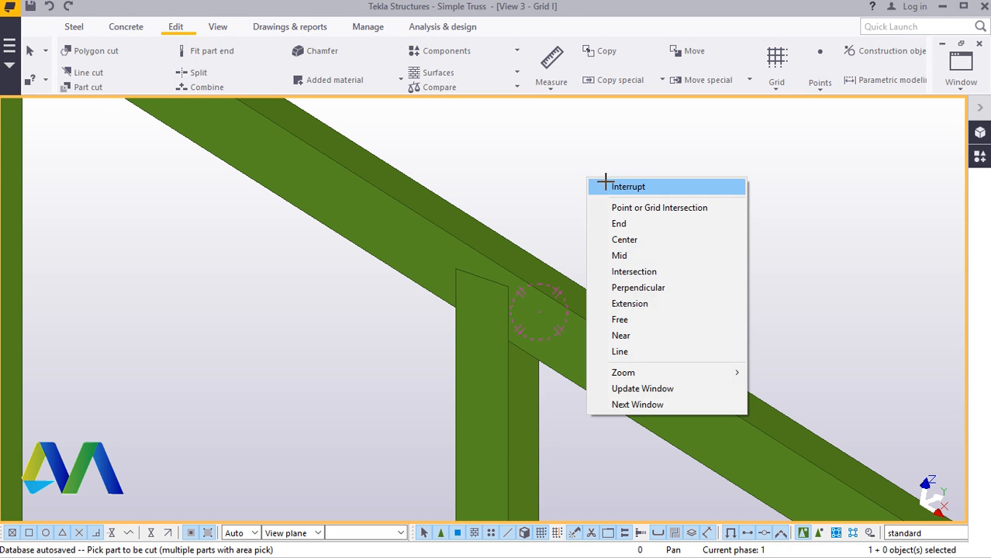
pyautogui.click(615, 186)
pyautogui.click(49, 7)
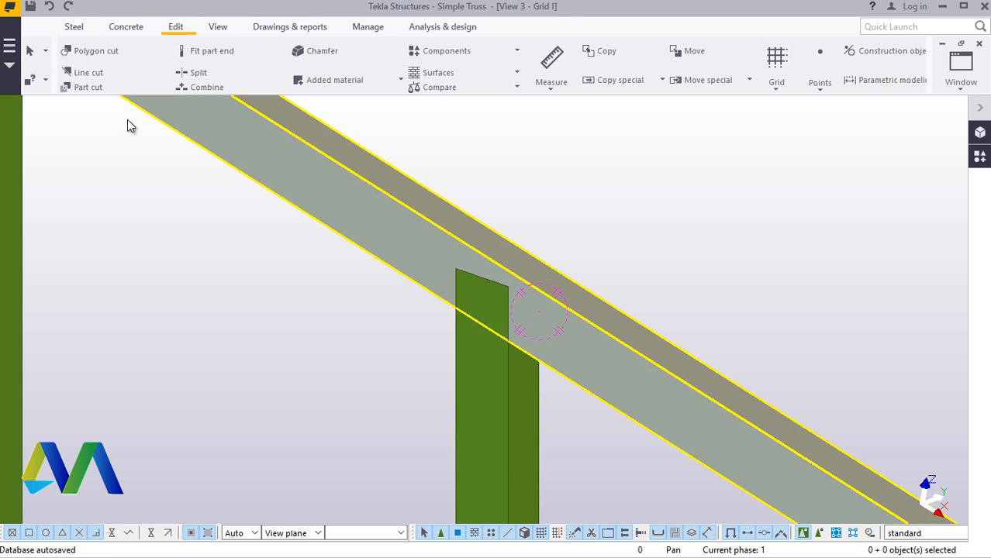
# Step: Use Part cut to trim the upper ends of the sixth and seventh verticals from grid 1 with the top chord
pyautogui.click(87, 88)
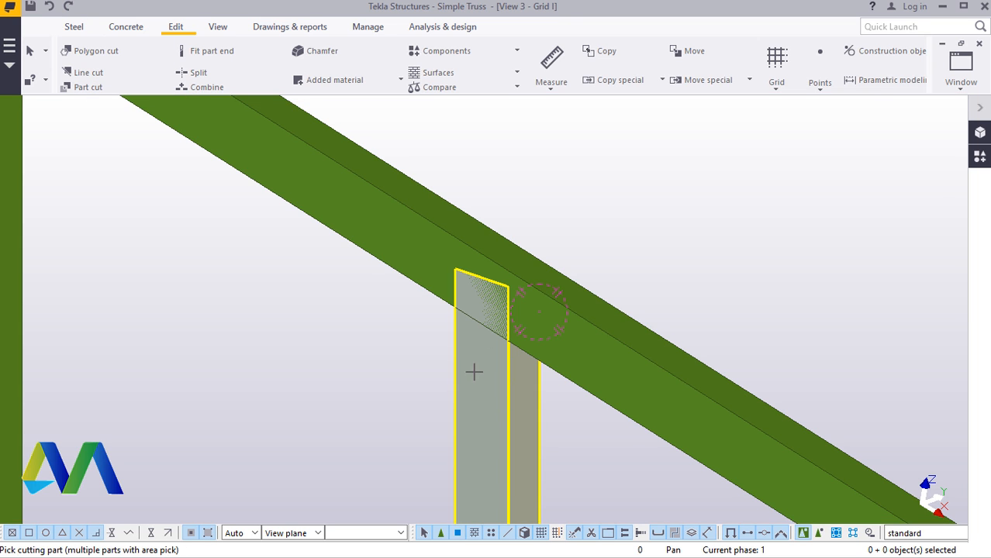
pyautogui.click(570, 348)
pyautogui.scroll(-4, 562, 398)
pyautogui.scroll(3, 299, 237)
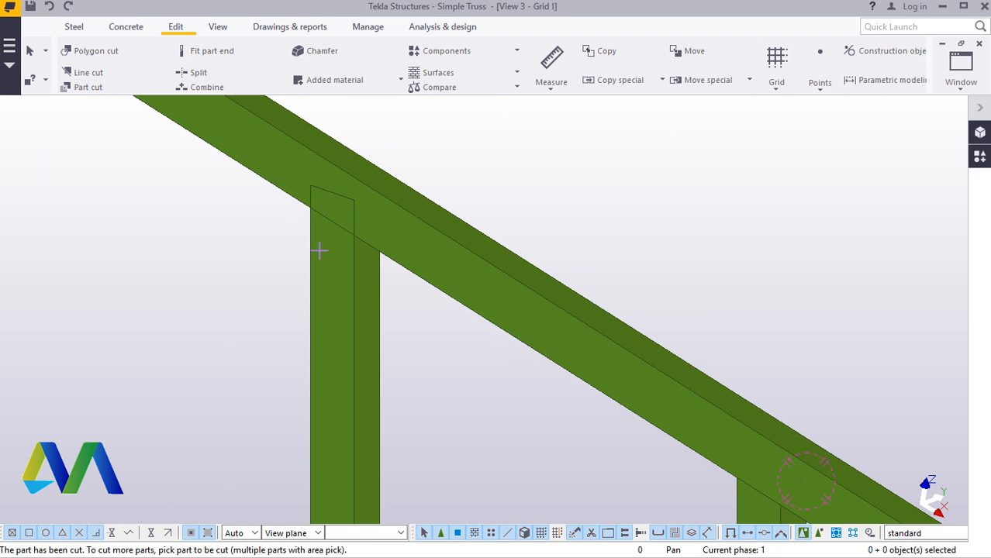
pyautogui.click(353, 239)
pyautogui.click(383, 244)
# Step: Cut the upper ends of the eighth and ninth verticals from grid 1 with the top chord, and end the Part cut command
pyautogui.scroll(-4, 405, 359)
pyautogui.scroll(2, 198, 196)
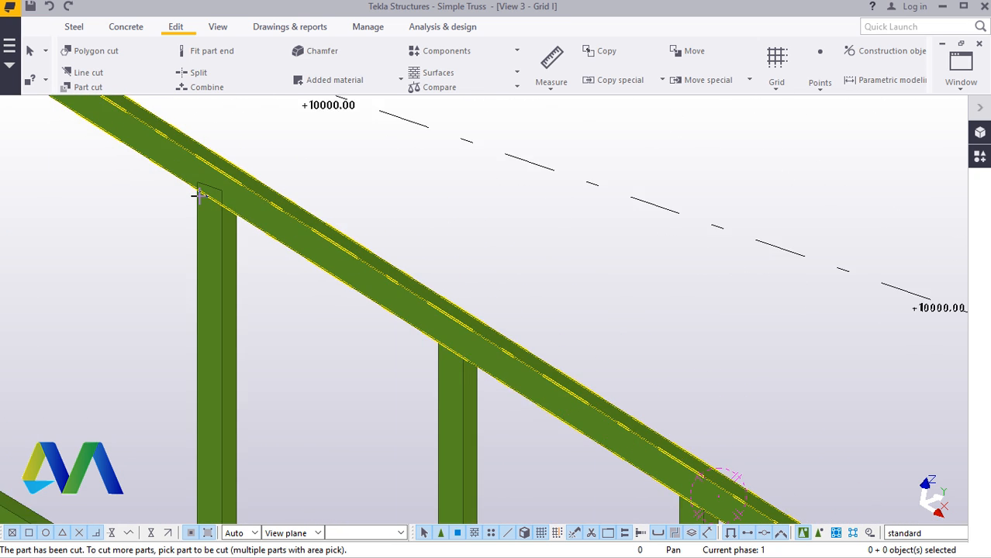
pyautogui.scroll(2, 199, 197)
pyautogui.scroll(-4, 267, 228)
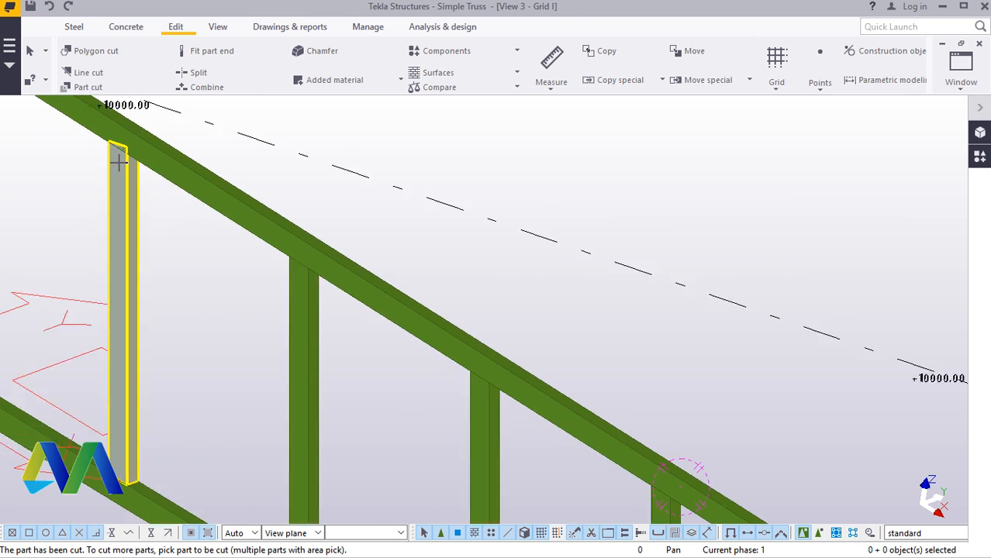
pyautogui.scroll(2, 116, 161)
pyautogui.click(115, 162)
pyautogui.click(173, 150)
pyautogui.scroll(-4, 307, 290)
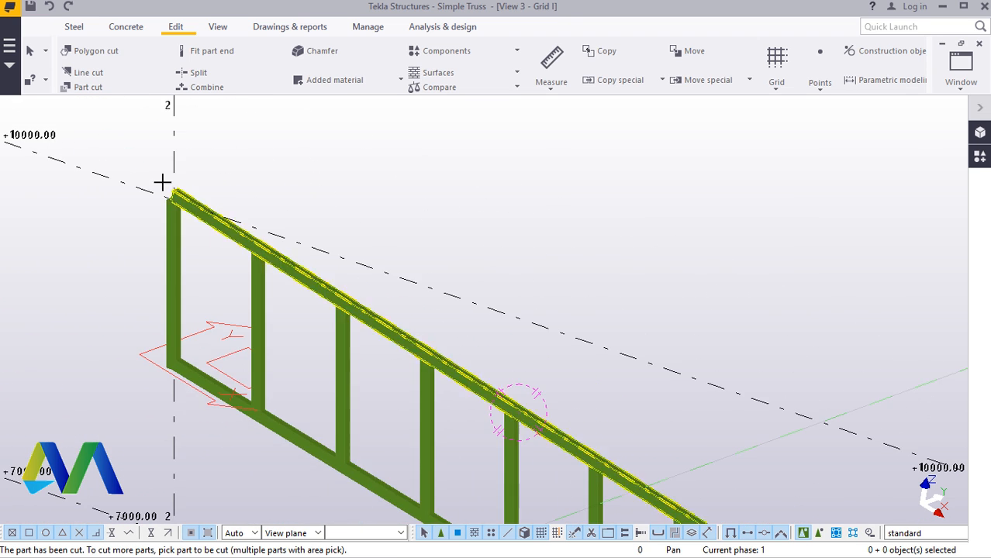
pyautogui.scroll(2, 116, 165)
pyautogui.rightClick(114, 159)
pyautogui.press('Escape')
pyautogui.scroll(-2, 232, 185)
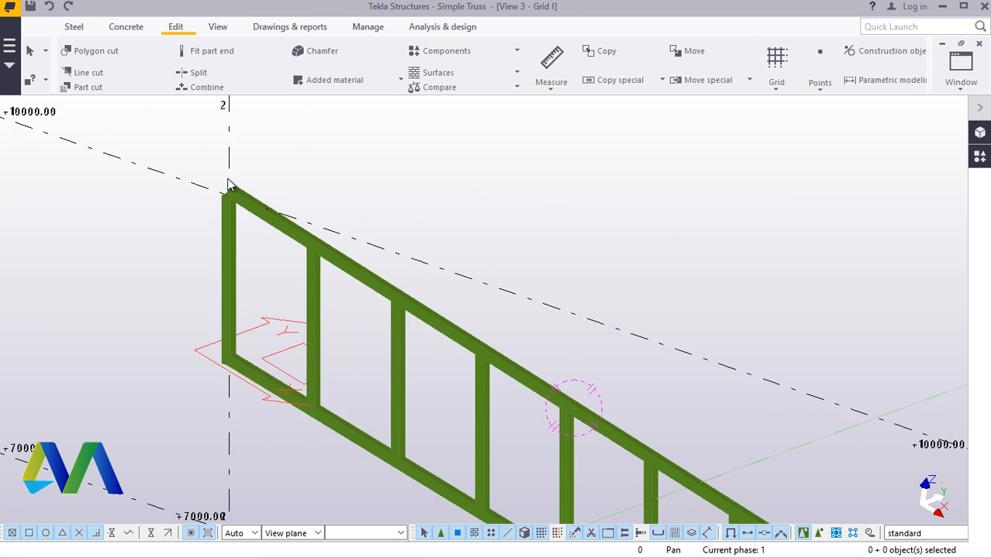
# Step: Rotate the view from 3D until the truss and both columns are seen from the front
pyautogui.scroll(-3, 229, 186)
pyautogui.click(220, 29)
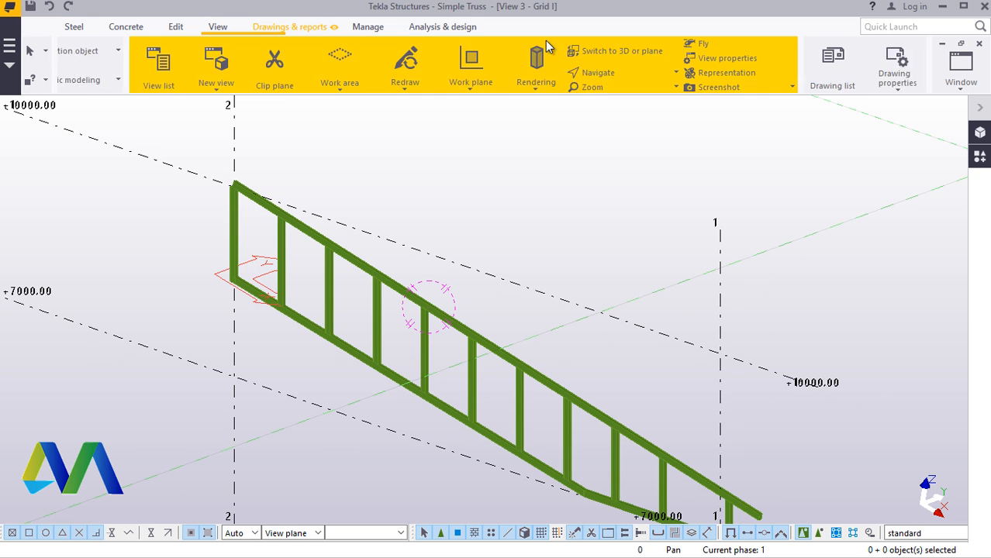
pyautogui.click(528, 71)
pyautogui.click(543, 96)
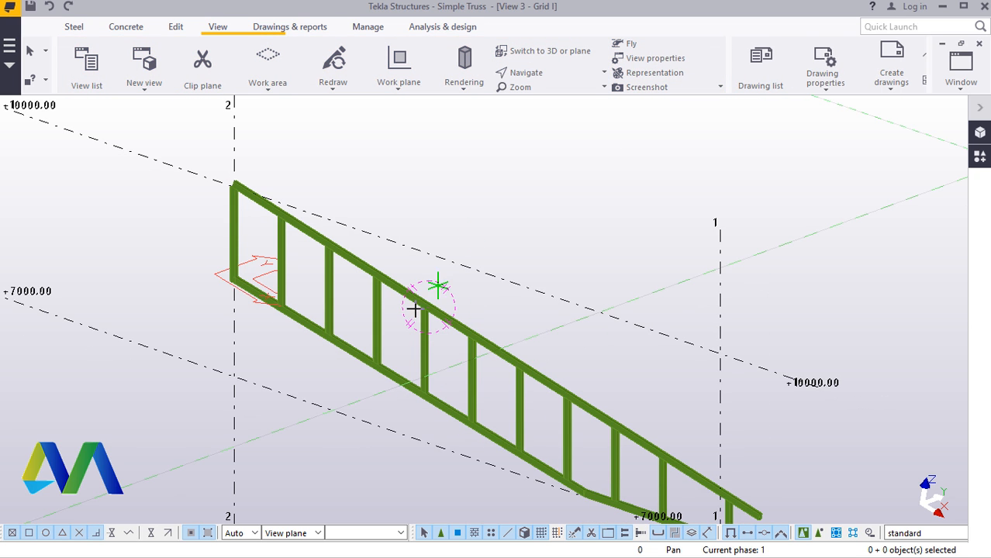
pyautogui.scroll(-5, 406, 324)
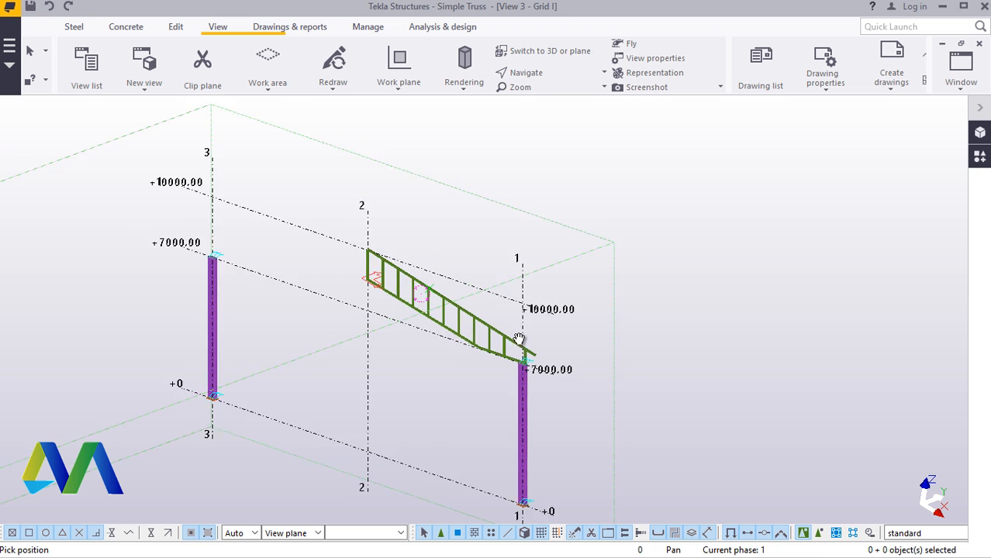
pyautogui.moveTo(486, 360); pyautogui.dragTo(126, 290)
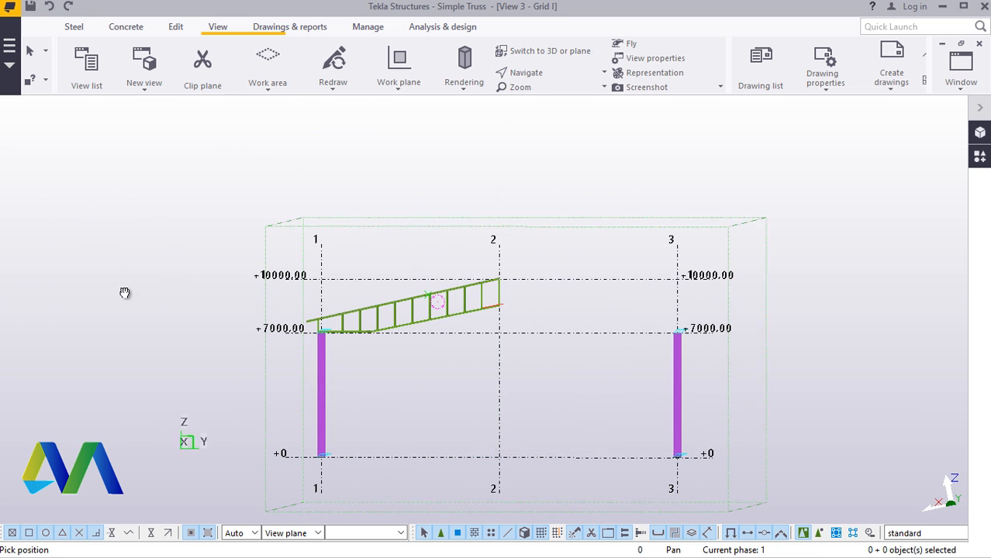
# Step: End the rotation command and set the Grid I view's rotation around X to 0 in its view properties
pyautogui.rightClick(468, 210)
pyautogui.click(491, 222)
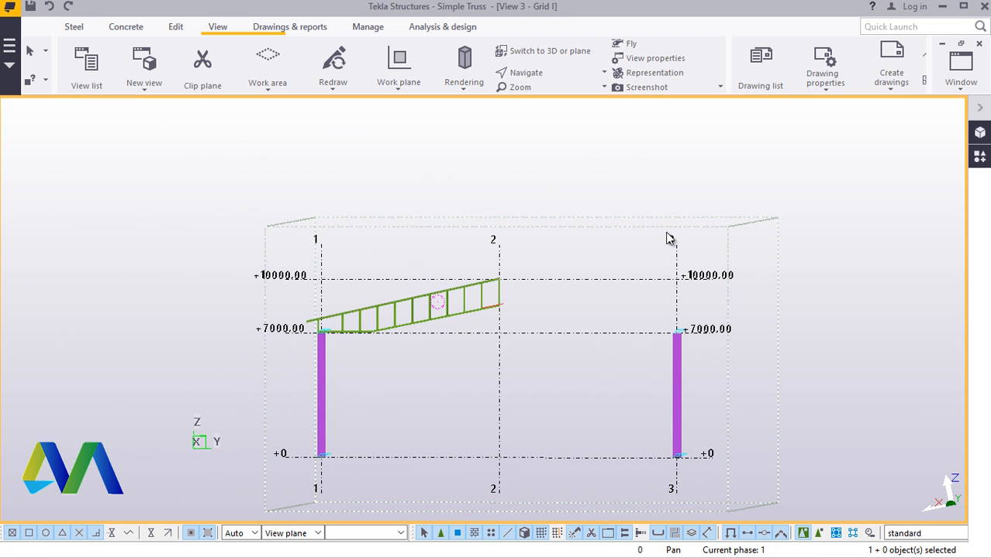
pyautogui.doubleClick(518, 139)
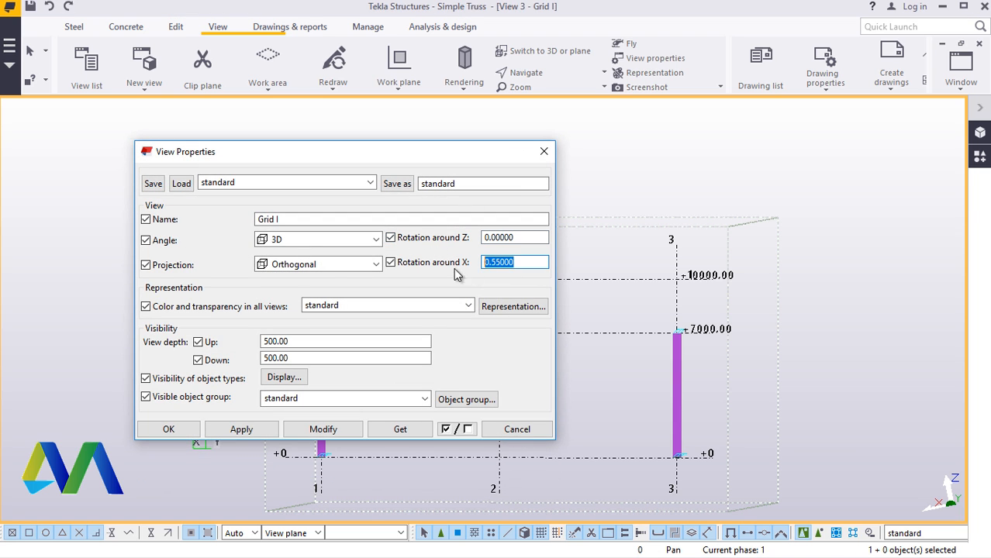
pyautogui.click(337, 431)
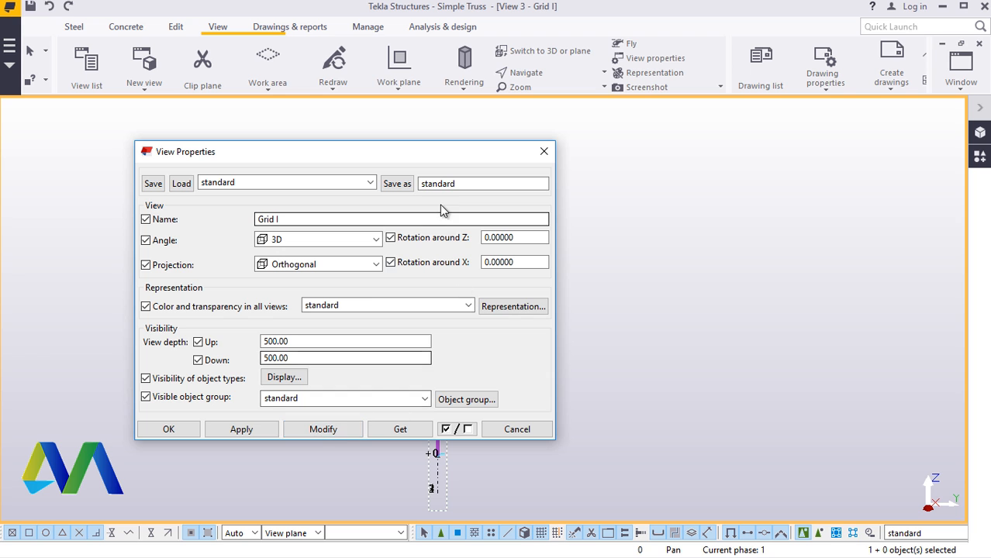
# Step: Set the Grid I view's rotation around Z to 90 and close the view properties
pyautogui.moveTo(401, 157); pyautogui.dragTo(504, 142)
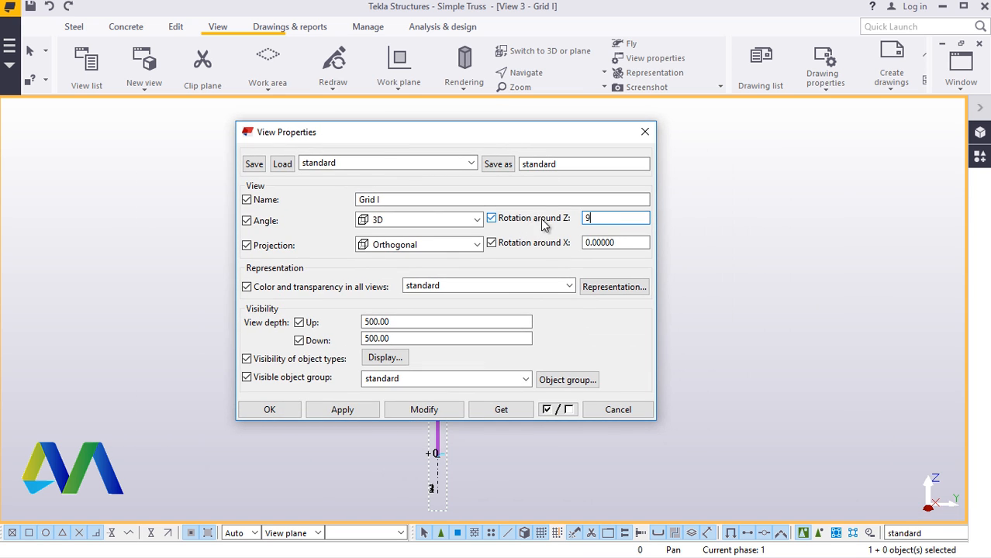
pyautogui.click(446, 411)
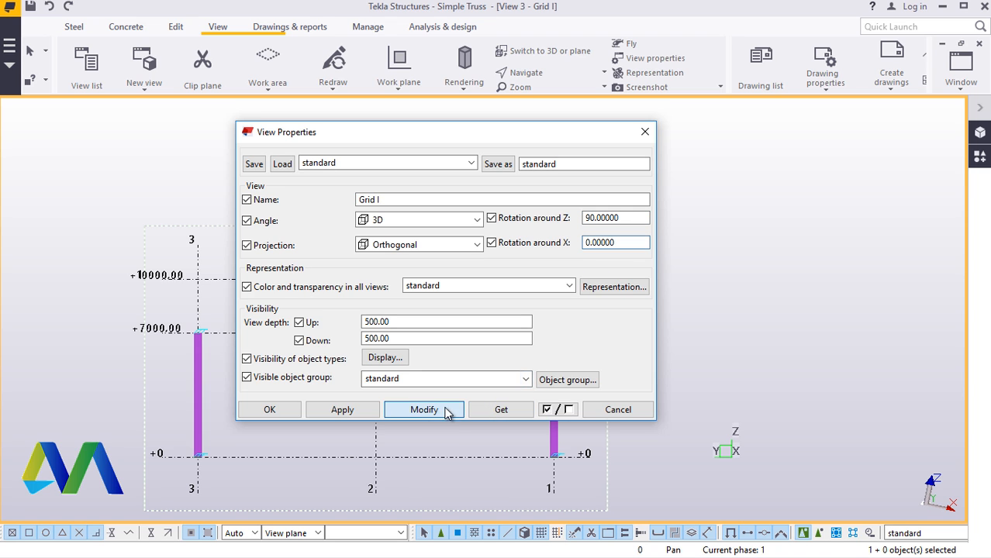
pyautogui.click(294, 417)
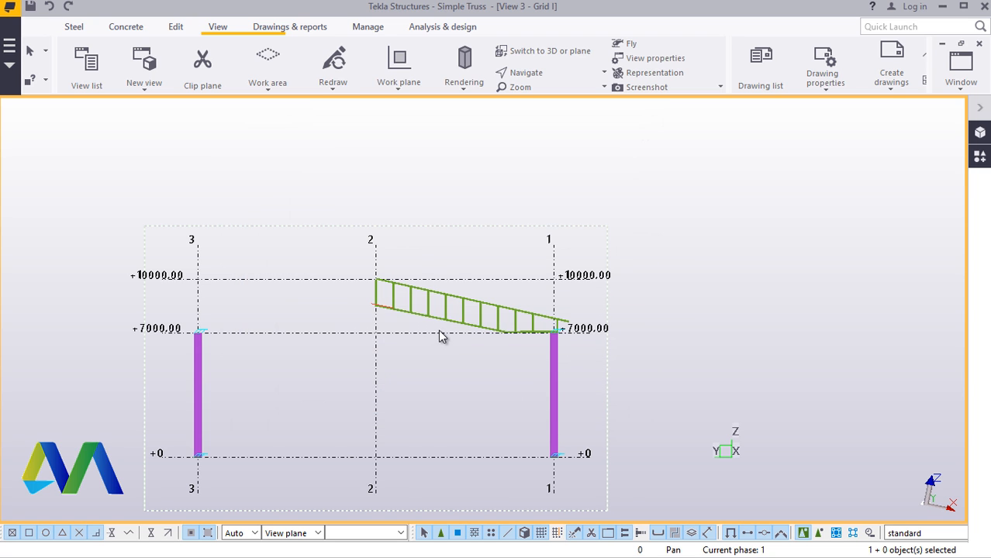
# Step: Set the Grid I view's rotation around Z to -90 and close the view properties
pyautogui.doubleClick(649, 191)
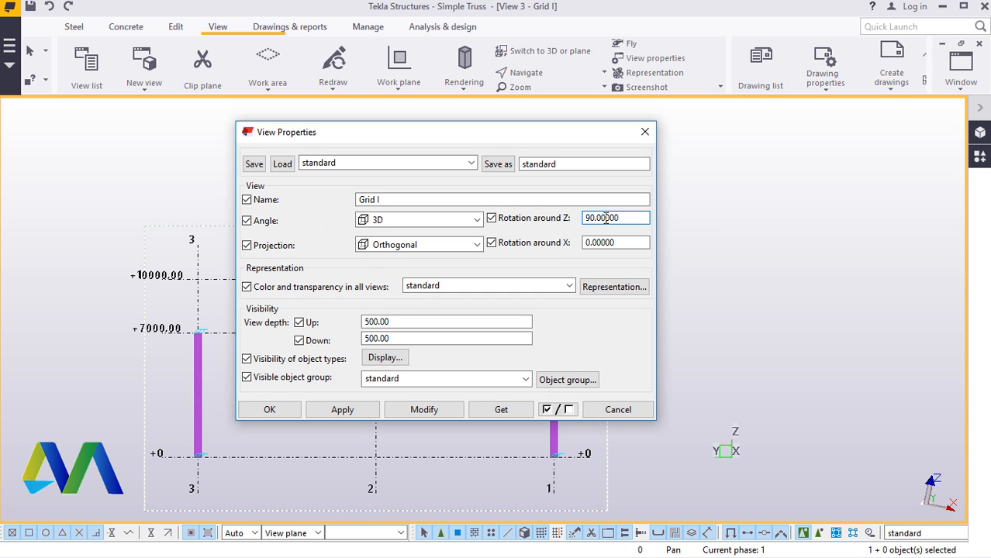
pyautogui.click(457, 410)
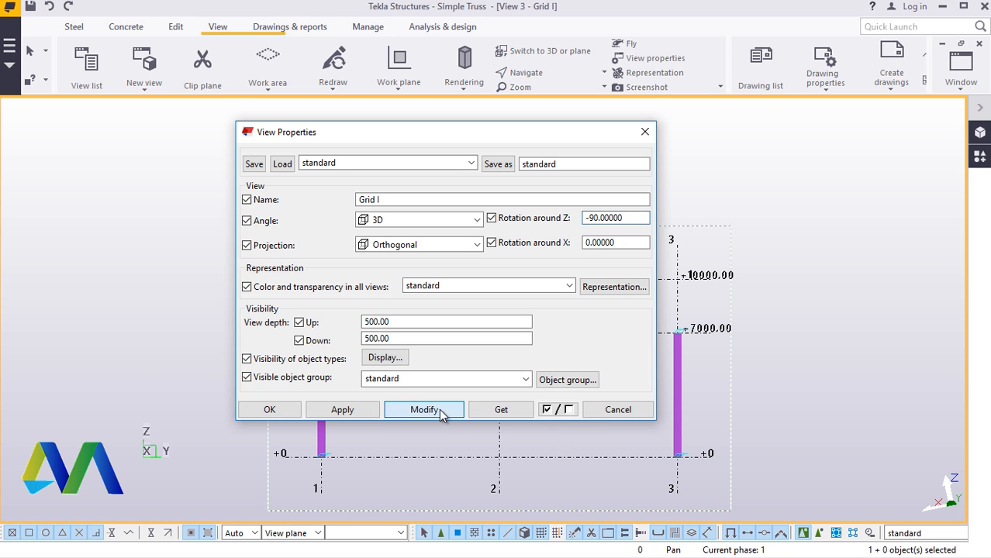
pyautogui.click(280, 411)
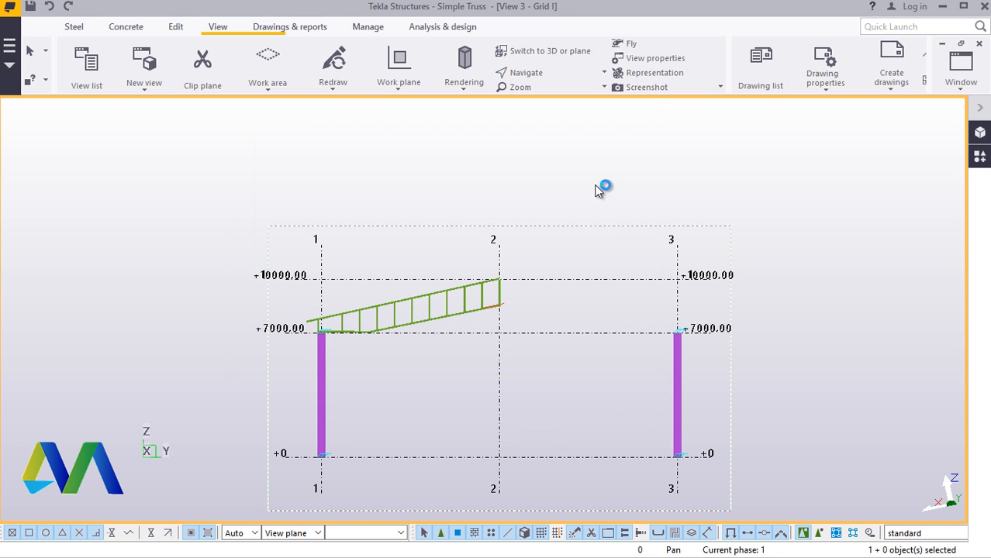
# Step: Inspect the truss end above the grid 1 column, switch to the 3D view, and redraw that view
pyautogui.scroll(3, 475, 339)
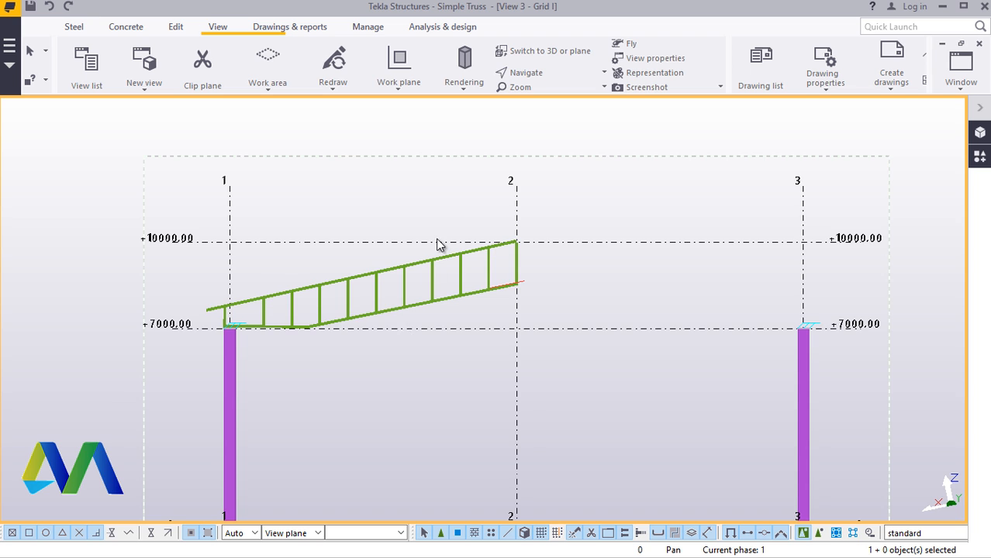
pyautogui.scroll(3, 439, 248)
pyautogui.scroll(-4, 376, 276)
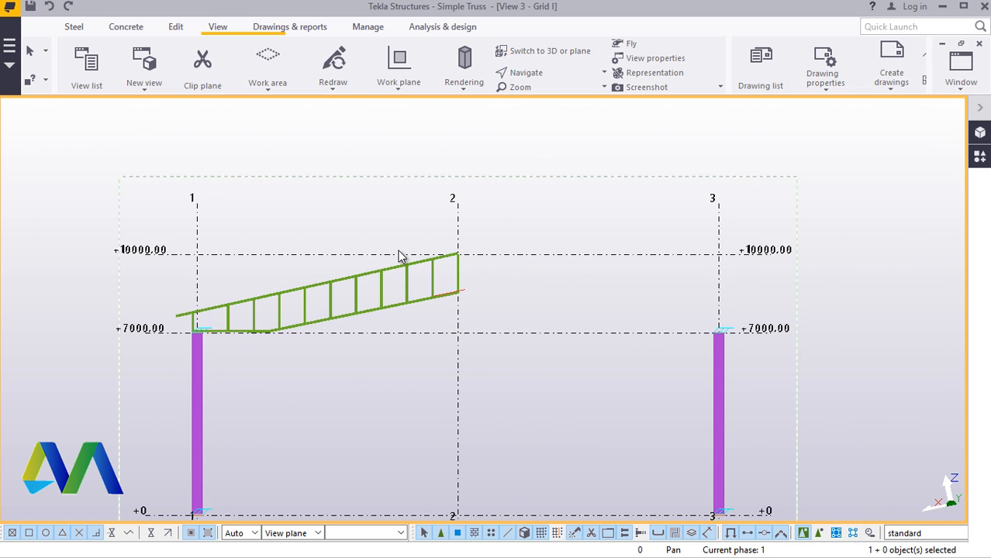
pyautogui.scroll(1, 429, 251)
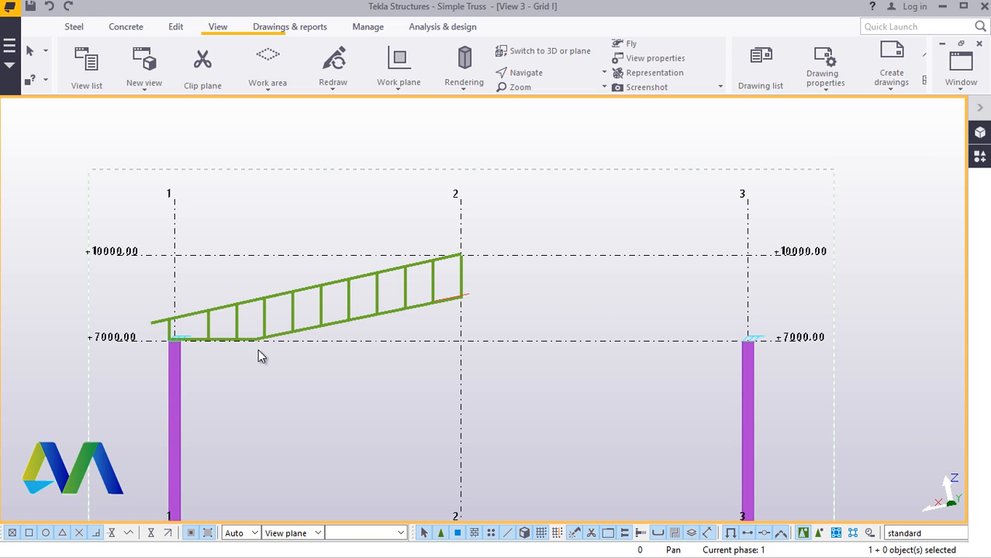
pyautogui.scroll(7, 199, 331)
pyautogui.scroll(3, 130, 318)
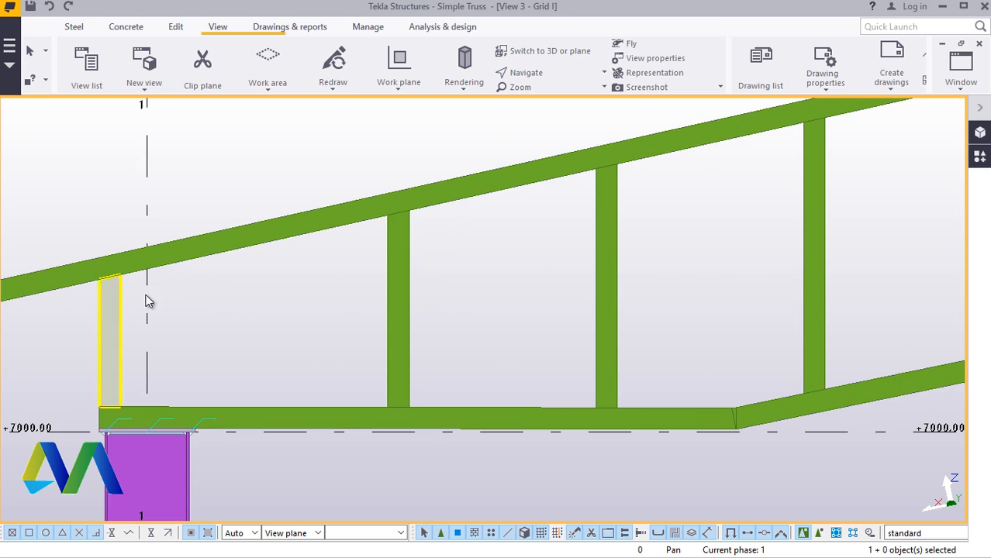
pyautogui.click(960, 66)
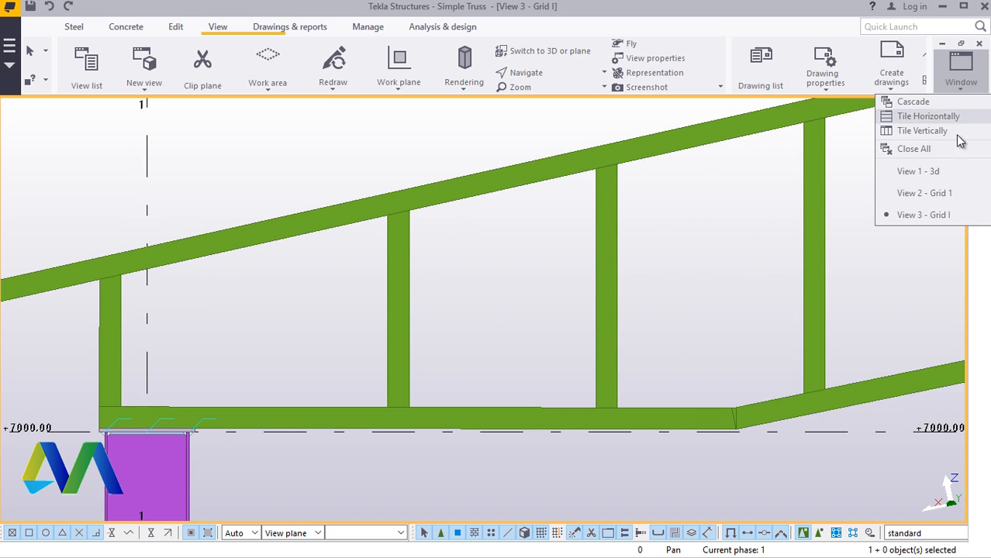
pyautogui.click(922, 172)
pyautogui.scroll(5, 282, 362)
pyautogui.scroll(5, 216, 409)
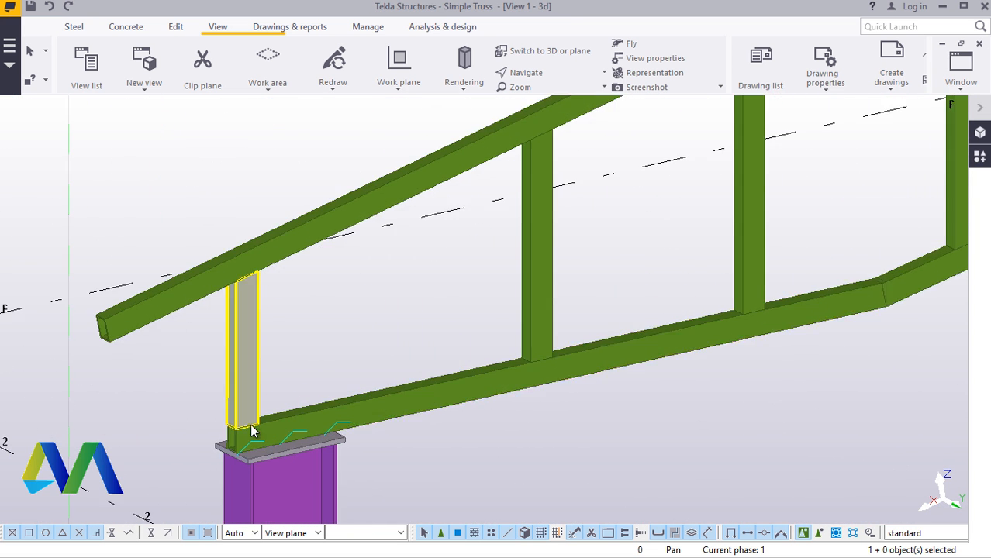
pyautogui.rightClick(377, 262)
pyautogui.click(420, 344)
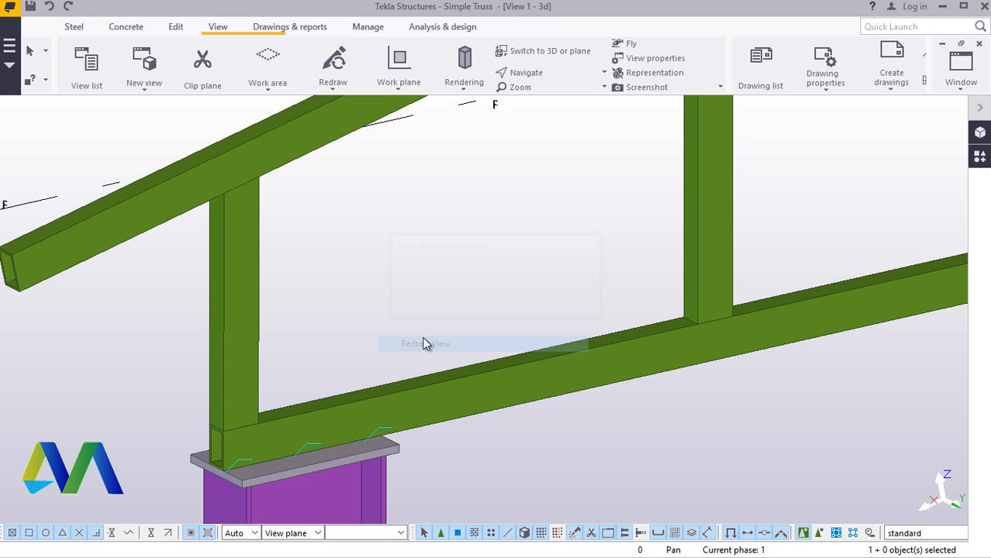
# Step: Set the view point at the top of the end post, and display the parts in the view as transparent
pyautogui.click(541, 74)
pyautogui.click(546, 99)
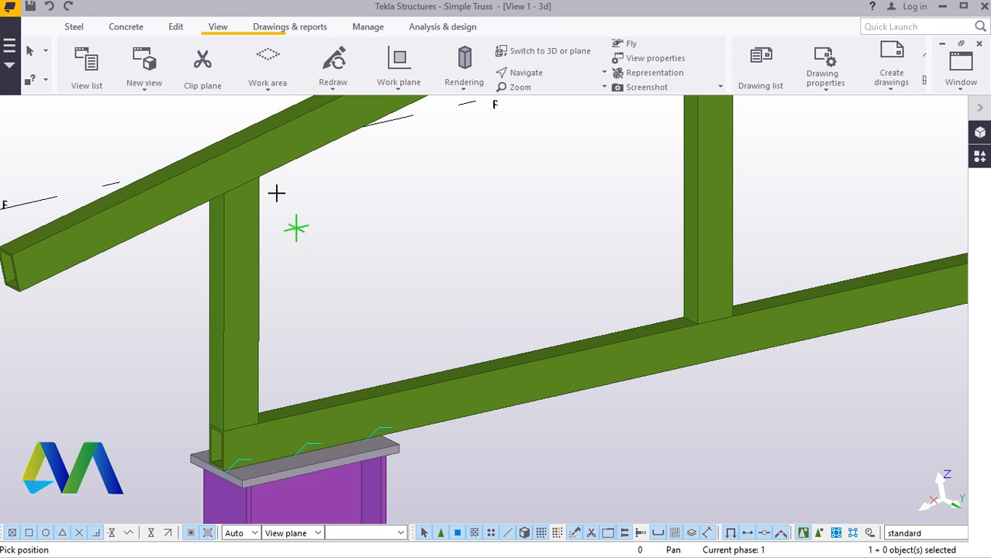
pyautogui.moveTo(259, 178); pyautogui.dragTo(51, 182)
pyautogui.scroll(-1, 271, 219)
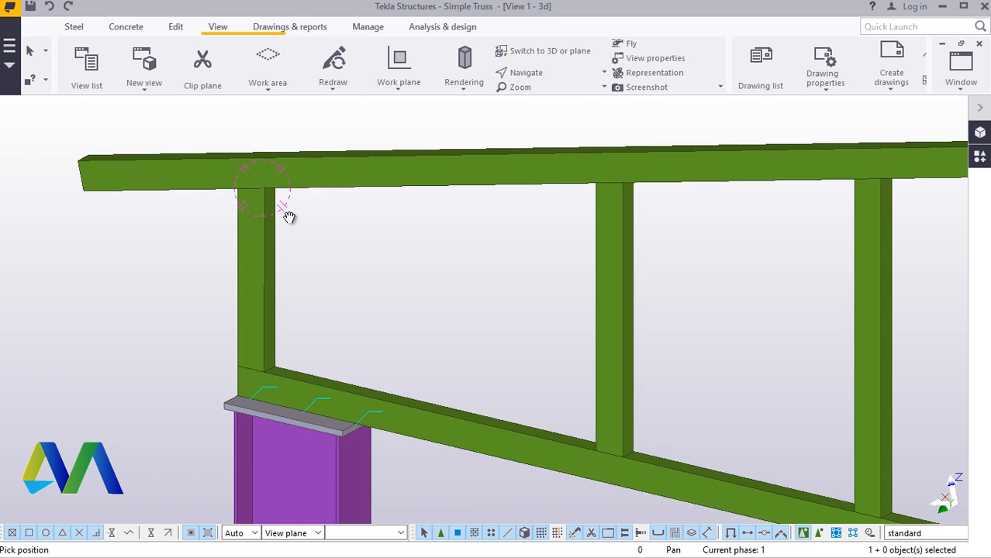
pyautogui.moveTo(290, 217); pyautogui.dragTo(367, 215)
pyautogui.rightClick(372, 228)
pyautogui.click(414, 246)
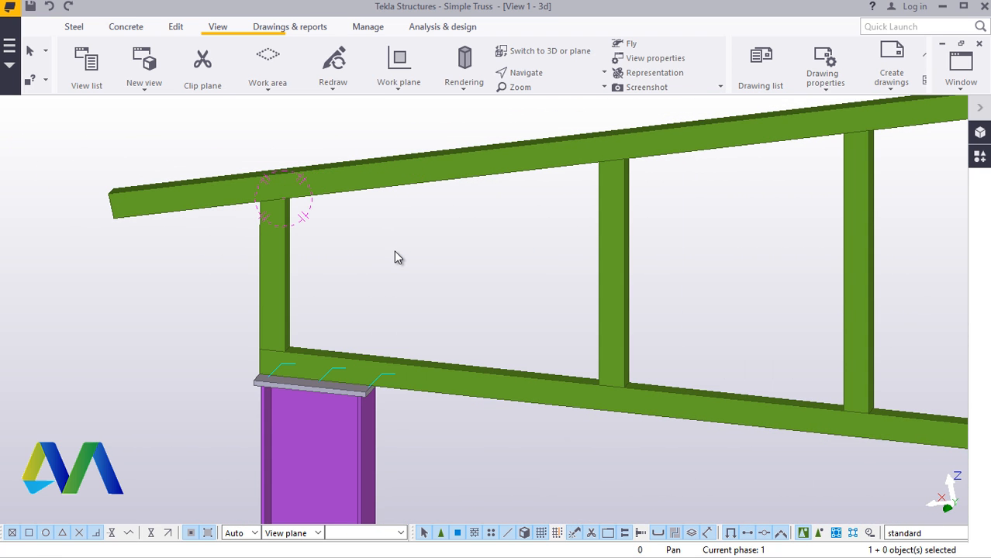
pyautogui.hotkey('ctrl', '2')
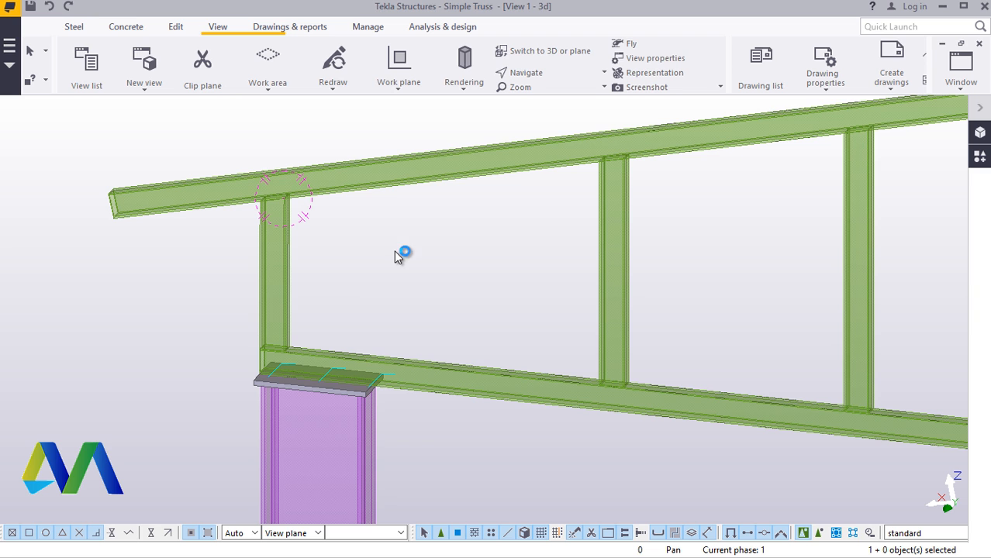
# Step: Set the view point on the top chord and examine the joint between the chord and a vertical
pyautogui.click(542, 74)
pyautogui.click(570, 123)
pyautogui.moveTo(623, 170)
pyautogui.mouseDown()
pyautogui.moveTo(613, 194)
pyautogui.moveTo(609, 172)
pyautogui.moveTo(621, 169)
pyautogui.mouseUp()
pyautogui.rightClick(416, 158)
pyautogui.click(443, 165)
pyautogui.click(530, 73)
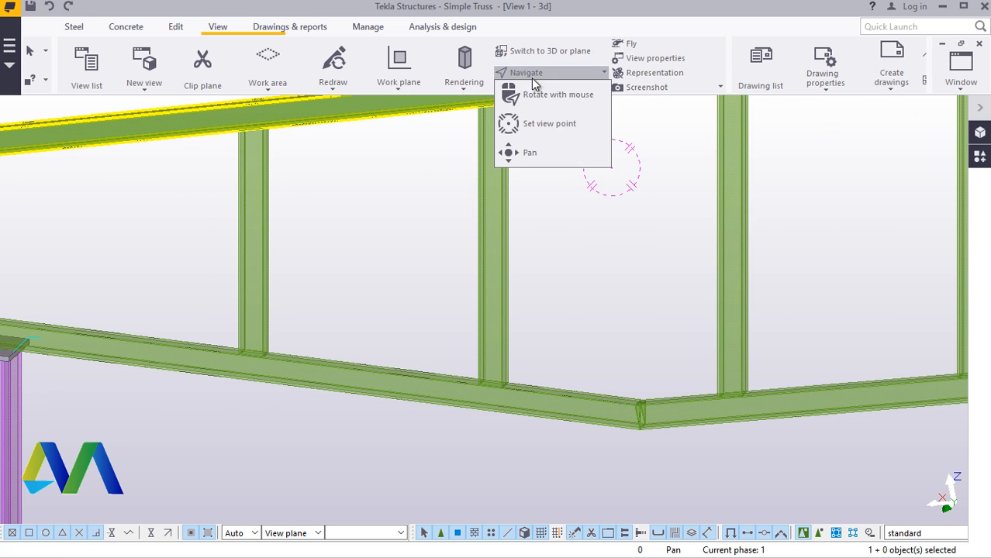
pyautogui.click(517, 122)
pyautogui.click(490, 143)
pyautogui.keyDown('ctrl'); pyautogui.moveTo(490, 143); pyautogui.dragTo(419, 179, button='middle'); pyautogui.keyUp('ctrl')
pyautogui.scroll(5, 387, 170)
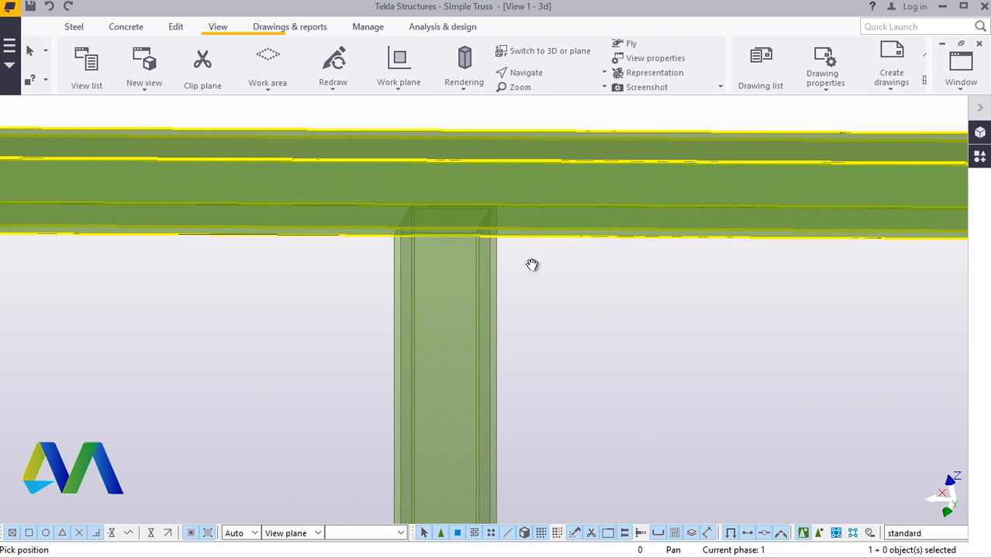
pyautogui.rightClick(606, 93)
pyautogui.click(648, 95)
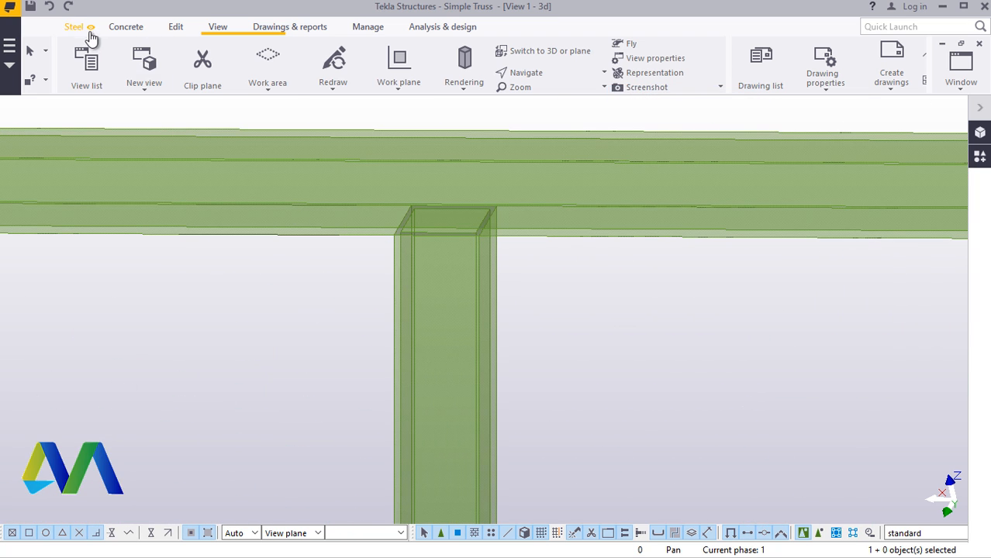
# Step: Place a steel beam as a diagonal from the foot of the end post to the top of the first vertical beyond it
pyautogui.click(75, 27)
pyautogui.click(125, 89)
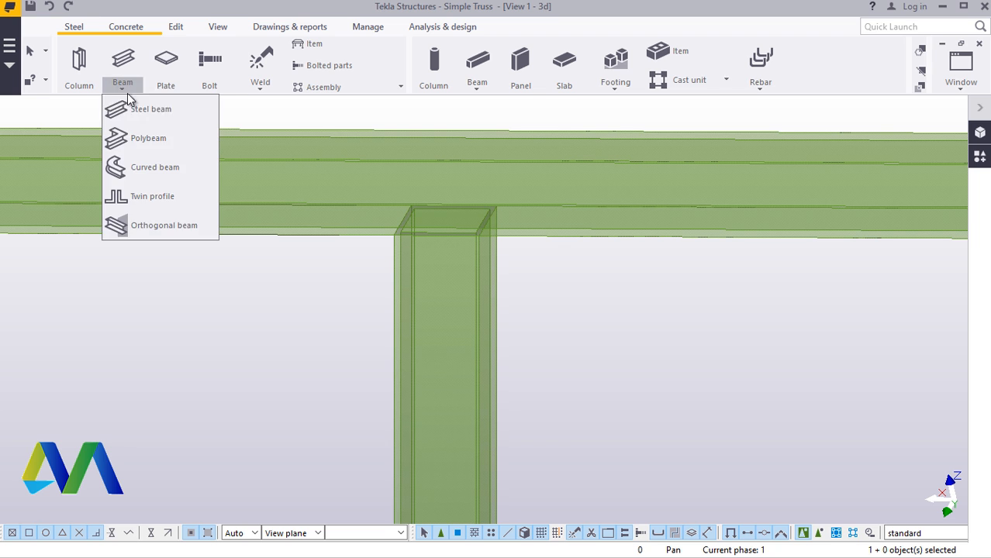
pyautogui.click(148, 107)
pyautogui.scroll(-5, 476, 302)
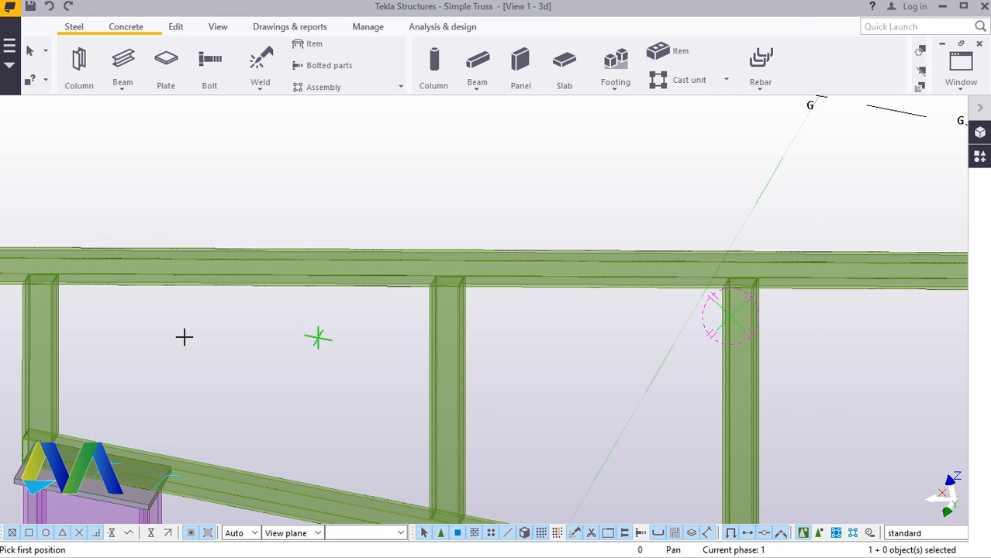
pyautogui.scroll(8, 27, 279)
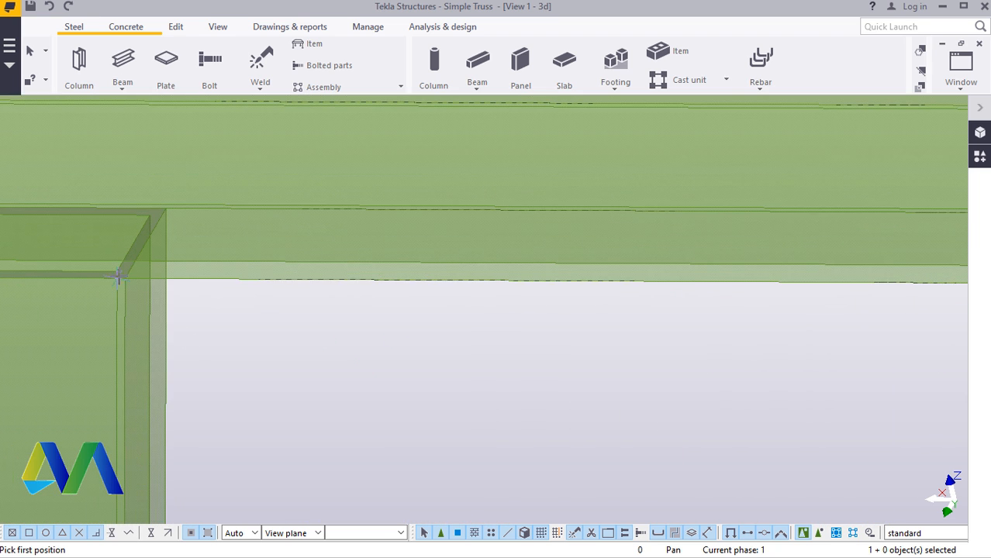
pyautogui.scroll(-8, 157, 250)
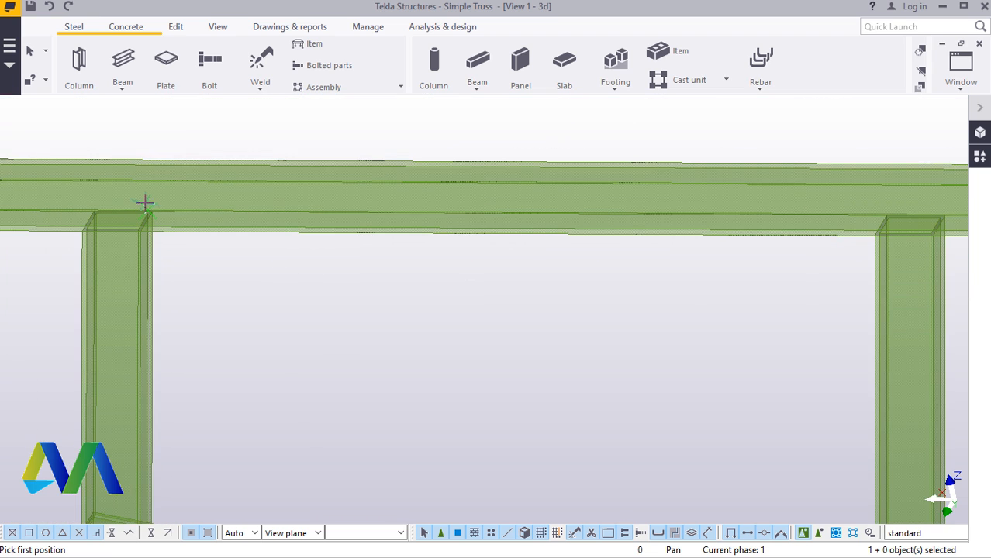
pyautogui.scroll(6, 126, 392)
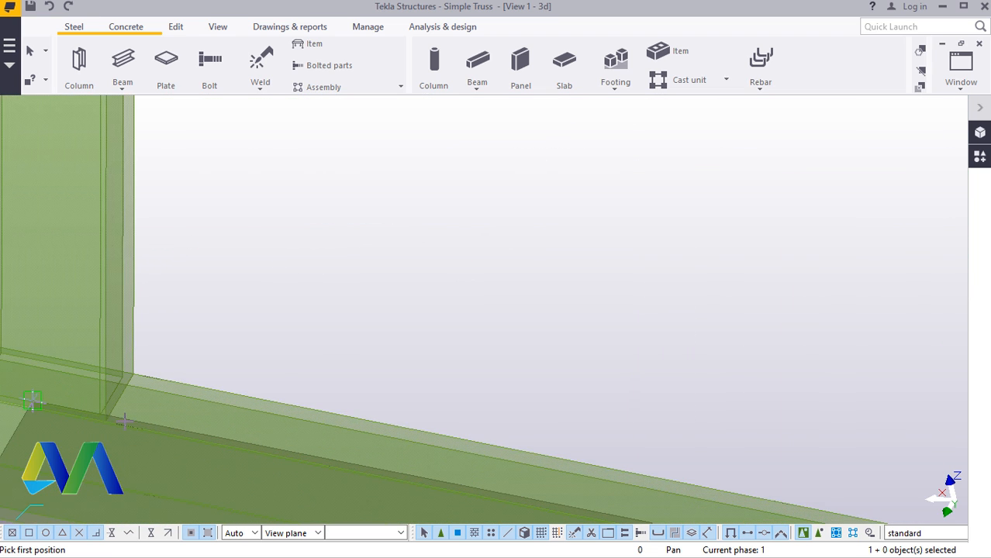
pyautogui.scroll(1, 124, 387)
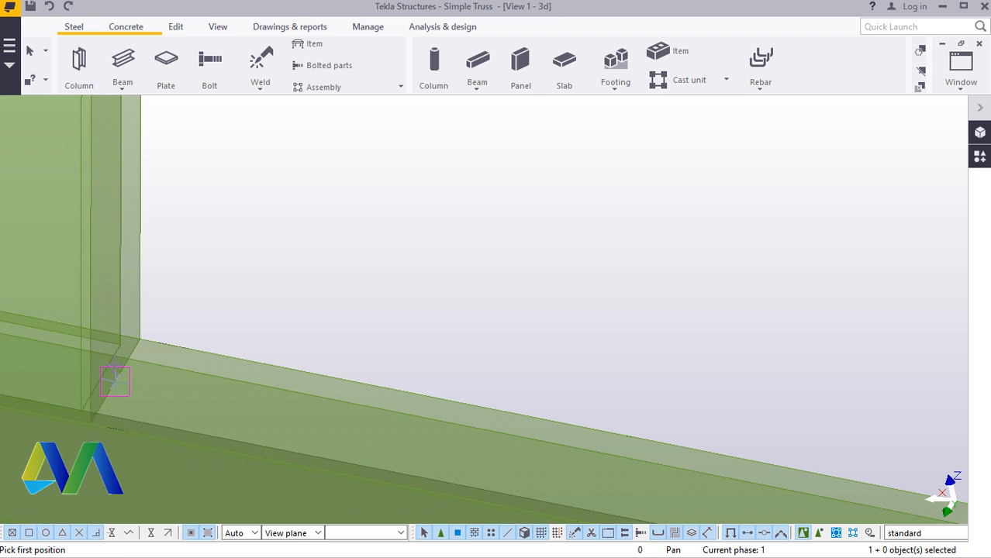
pyautogui.click(115, 377)
pyautogui.scroll(-5, 124, 372)
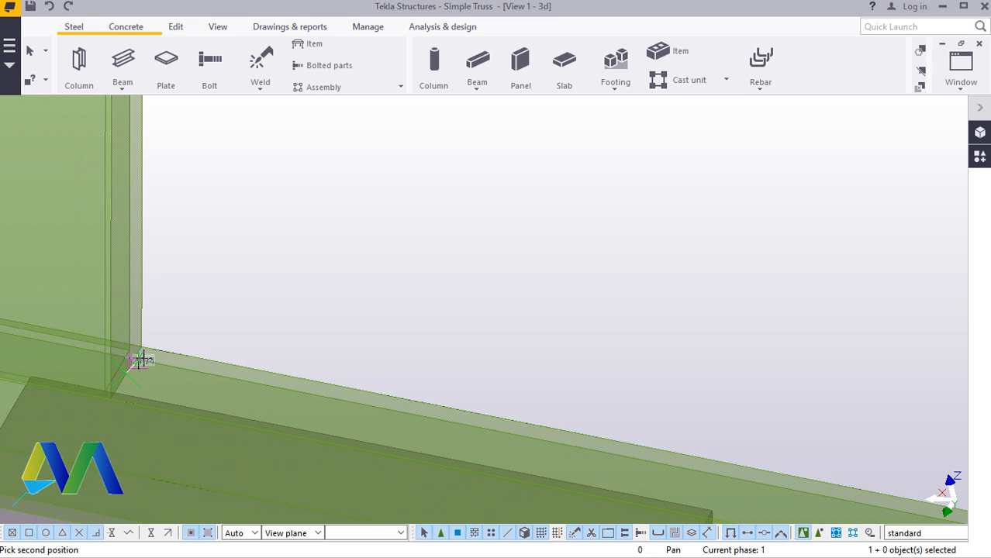
pyautogui.scroll(8, 518, 226)
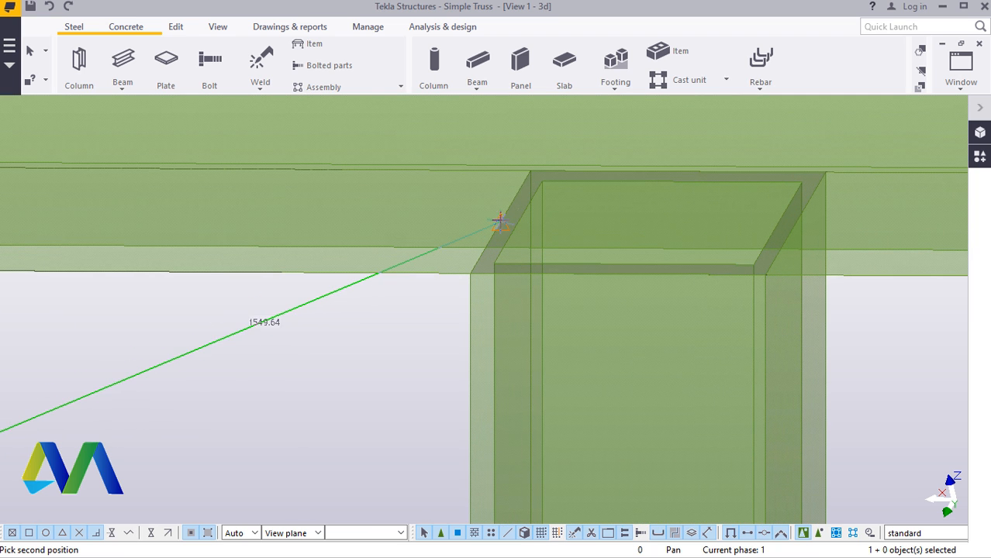
pyautogui.click(500, 222)
# Step: Place a steel beam as a diagonal from the foot of the first vertical beyond the end post to the top of the second vertical
pyautogui.scroll(-10, 345, 218)
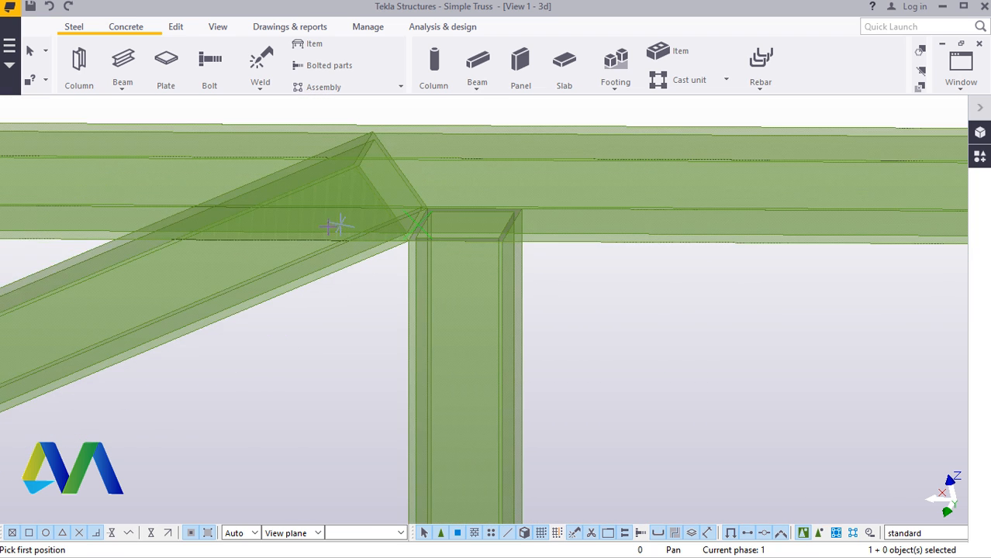
pyautogui.scroll(8, 381, 415)
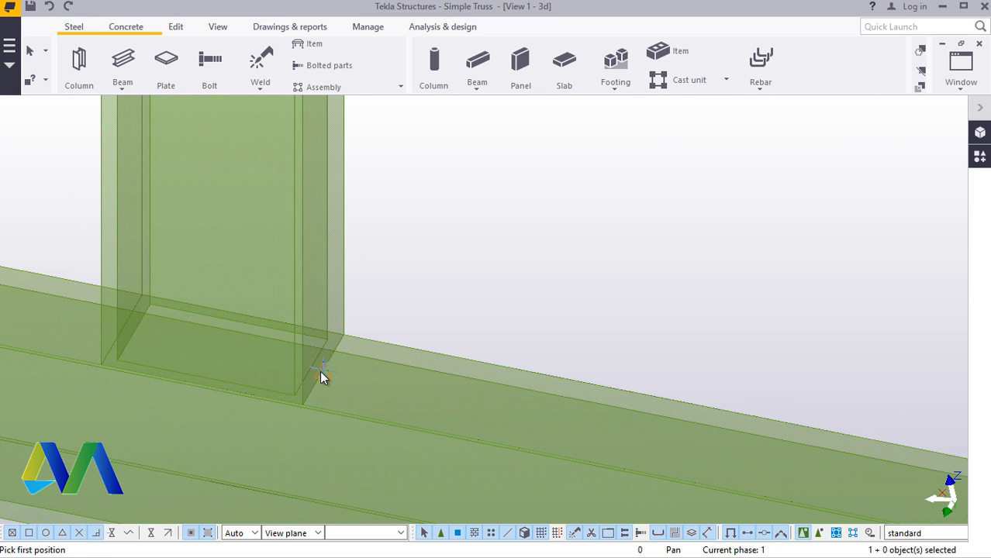
pyautogui.click(324, 376)
pyautogui.scroll(-10, 293, 394)
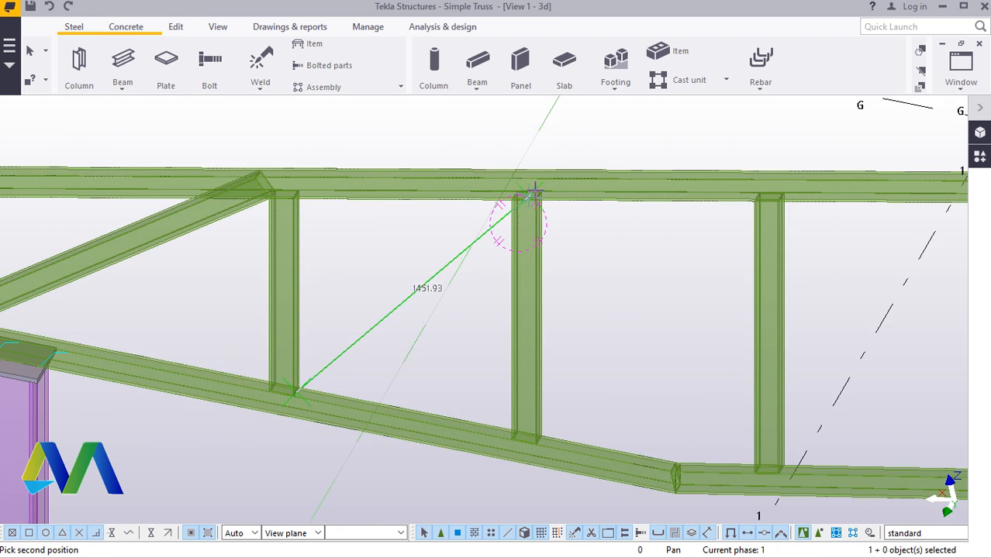
pyautogui.scroll(8, 533, 191)
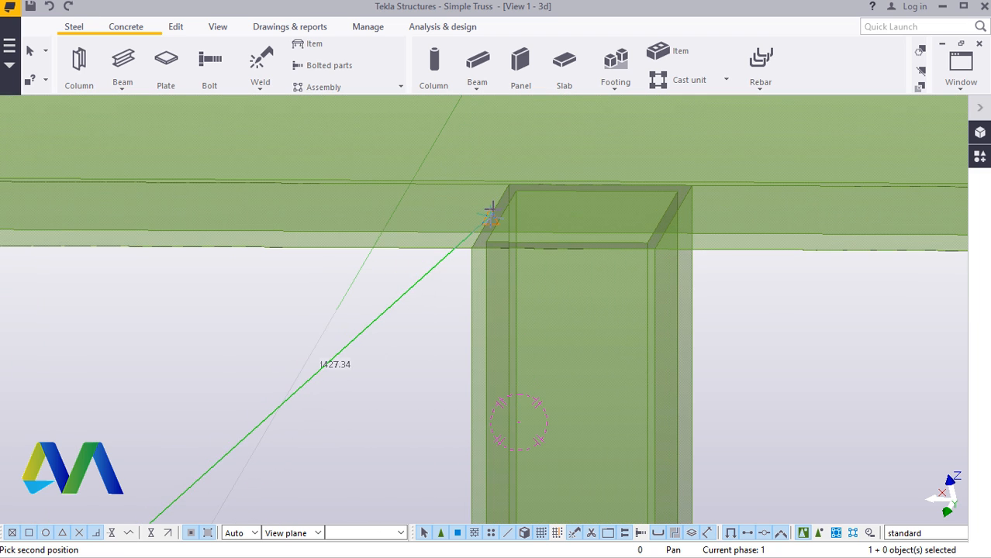
pyautogui.click(491, 209)
pyautogui.scroll(-6, 341, 205)
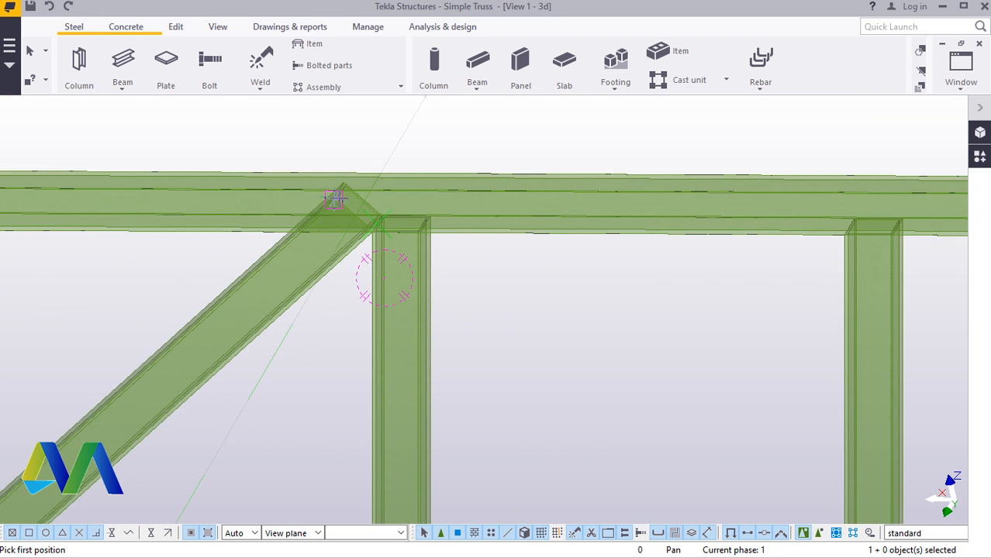
pyautogui.scroll(-3, 335, 200)
pyautogui.scroll(3, 379, 459)
pyautogui.scroll(-6, 433, 392)
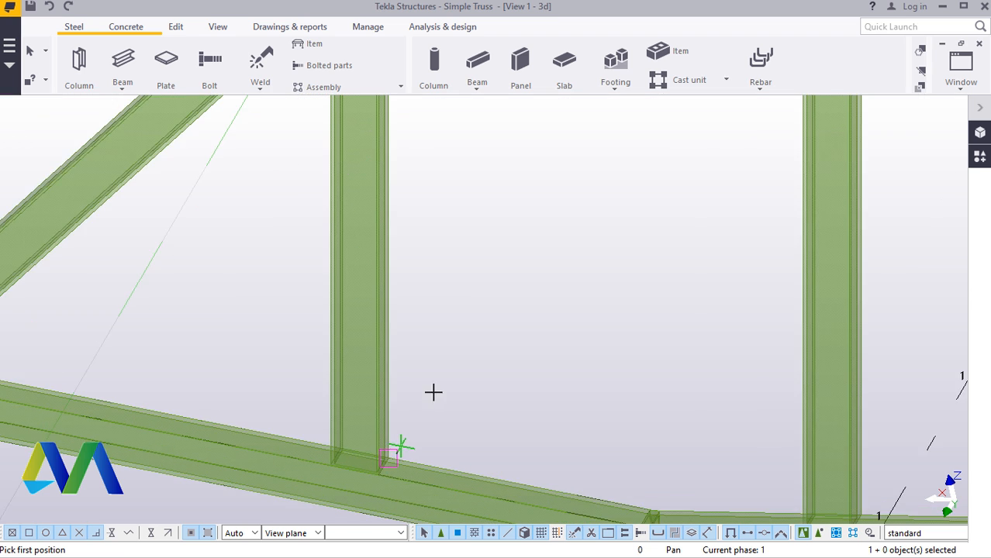
pyautogui.rightClick(312, 178)
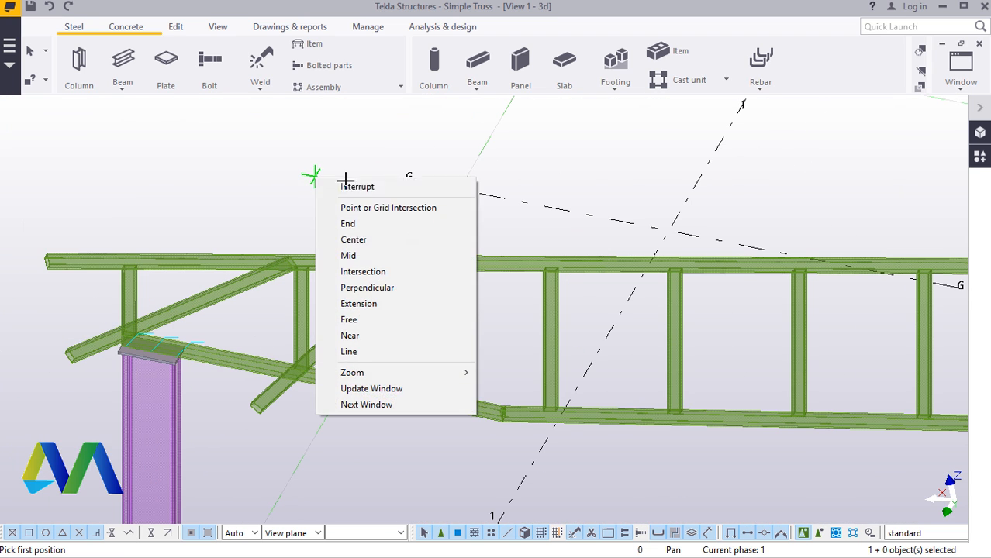
pyautogui.click(348, 186)
# Step: Set the start Dx end offset to 0.00 for both diagonals placed so far, beginning with the newer one
pyautogui.scroll(4, 267, 426)
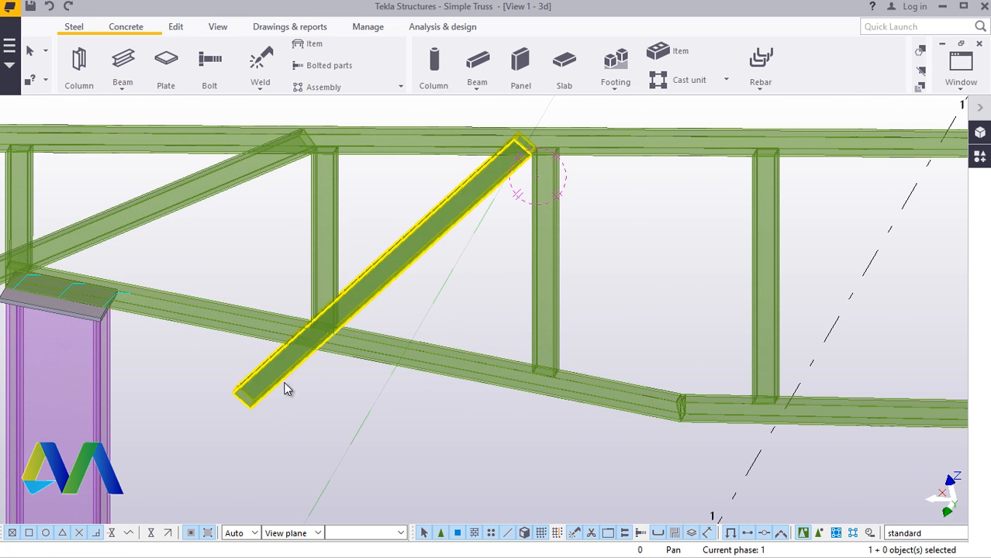
pyautogui.click(398, 258)
pyautogui.doubleClick(397, 258)
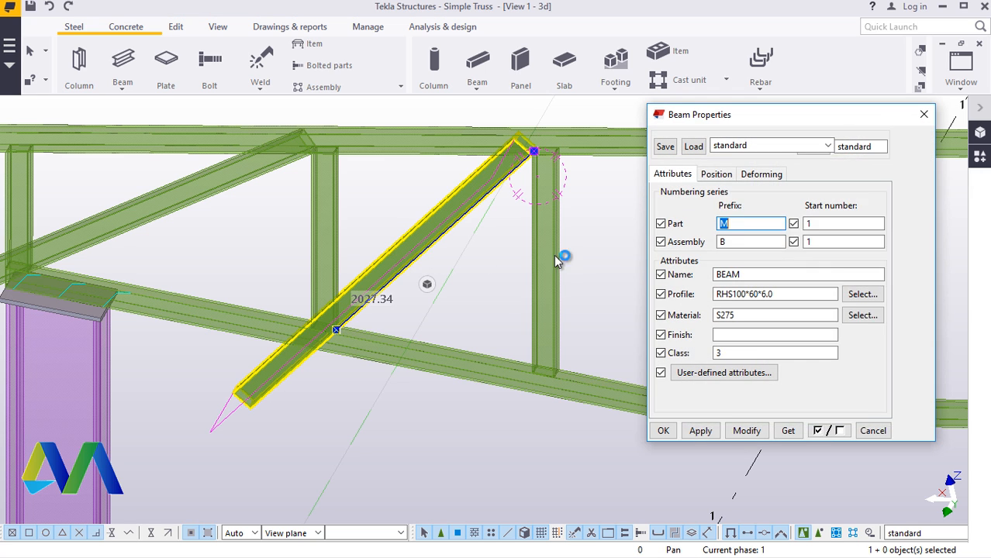
pyautogui.click(715, 174)
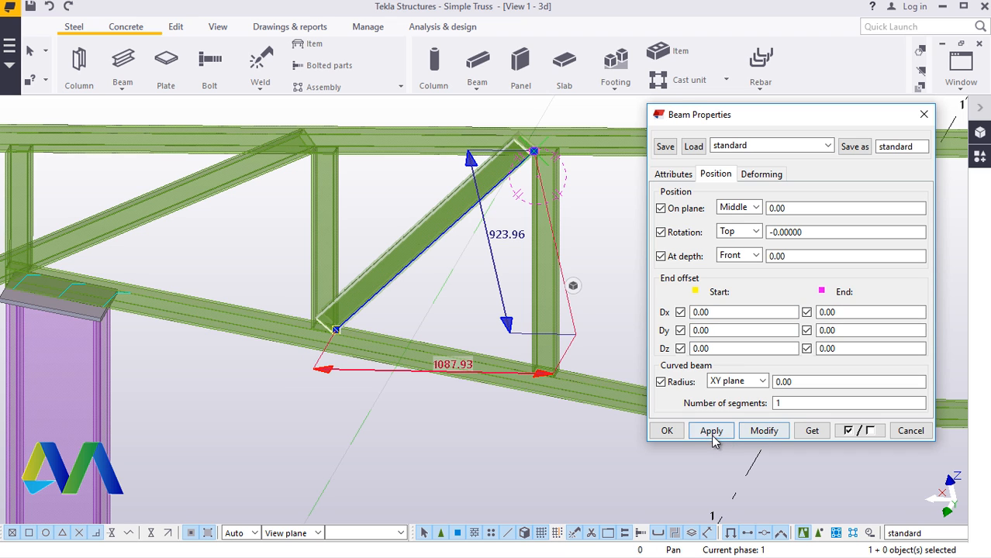
pyautogui.click(665, 432)
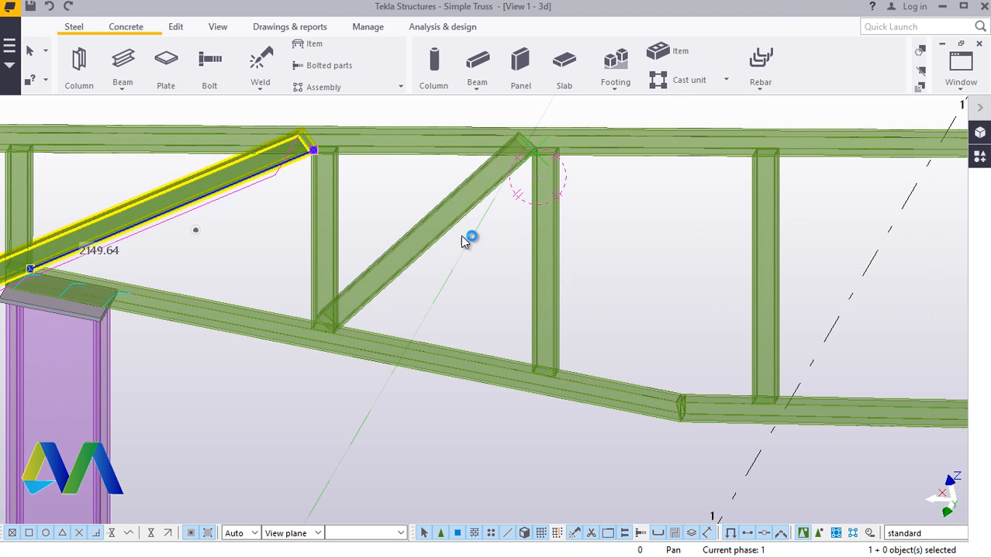
pyautogui.click(715, 174)
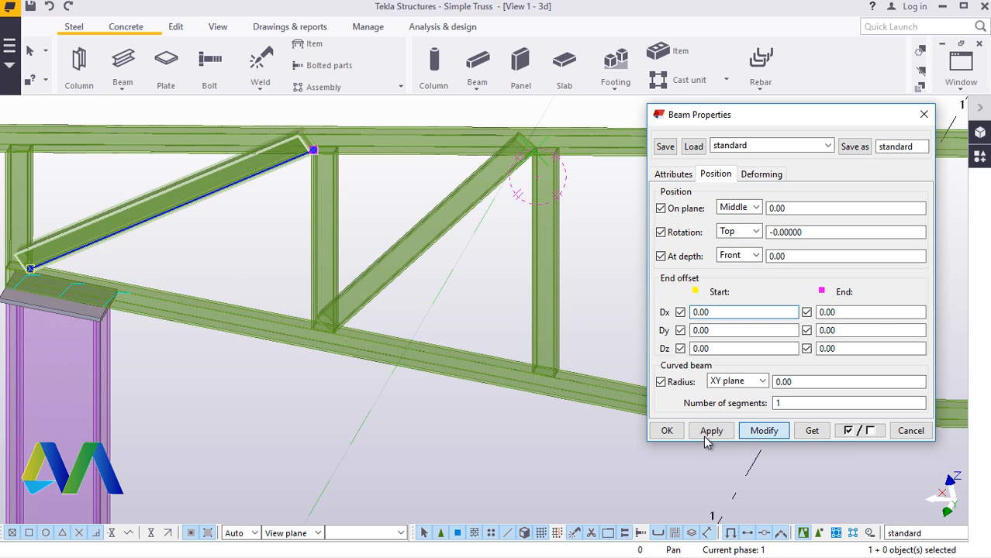
pyautogui.click(664, 431)
# Step: Place a steel beam diagonal from the foot of the second vertical beyond the end post to the top of the third vertical
pyautogui.scroll(-2, 256, 388)
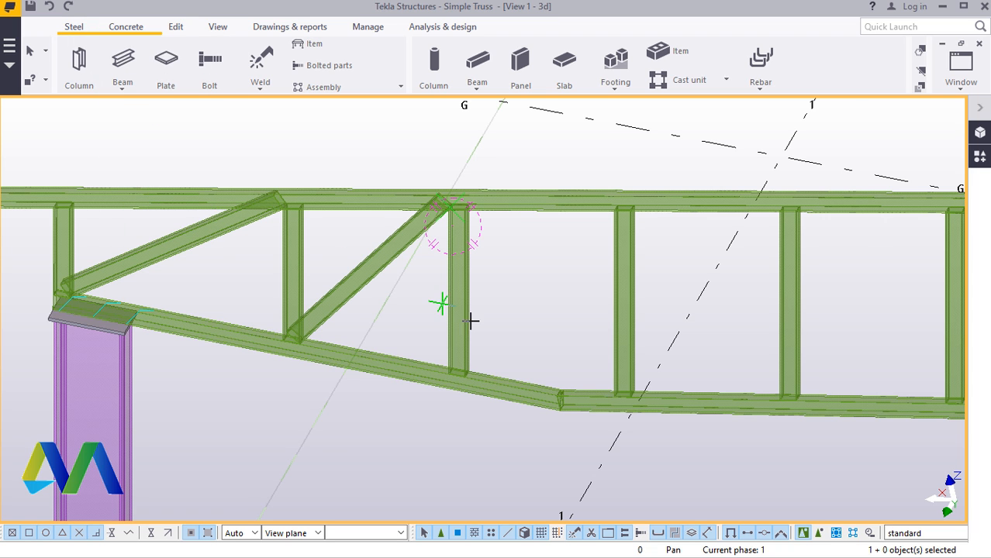
pyautogui.scroll(8, 471, 321)
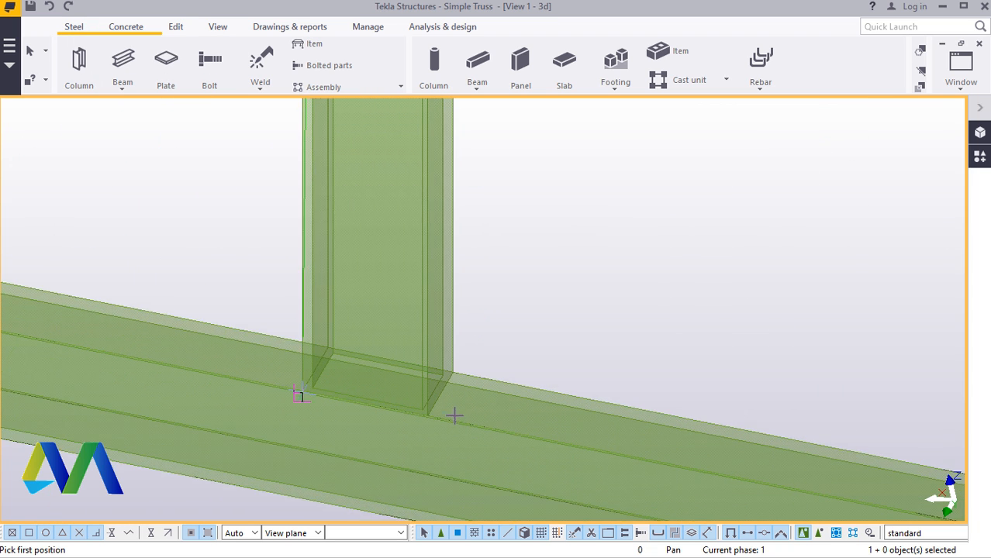
pyautogui.scroll(2, 438, 392)
pyautogui.scroll(-8, 437, 389)
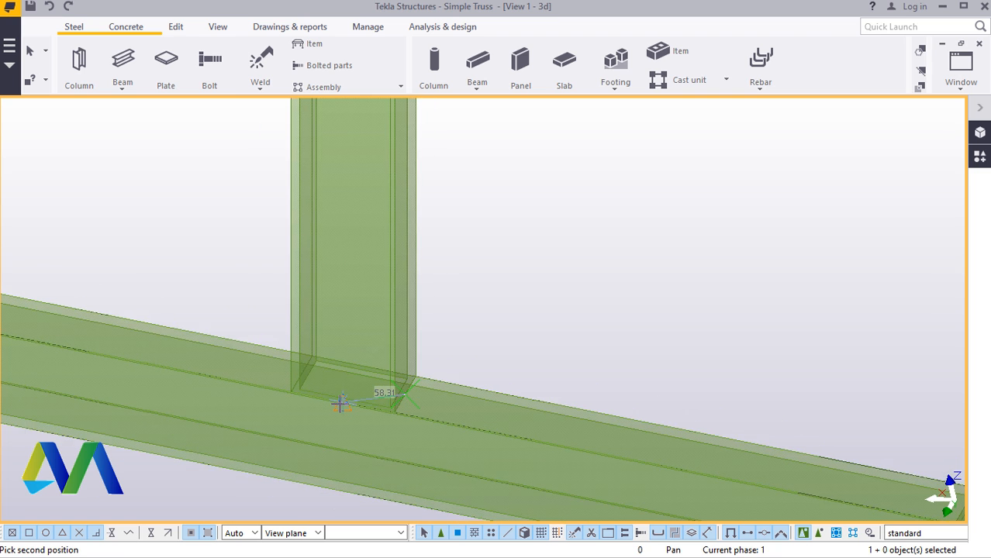
pyautogui.scroll(8, 571, 148)
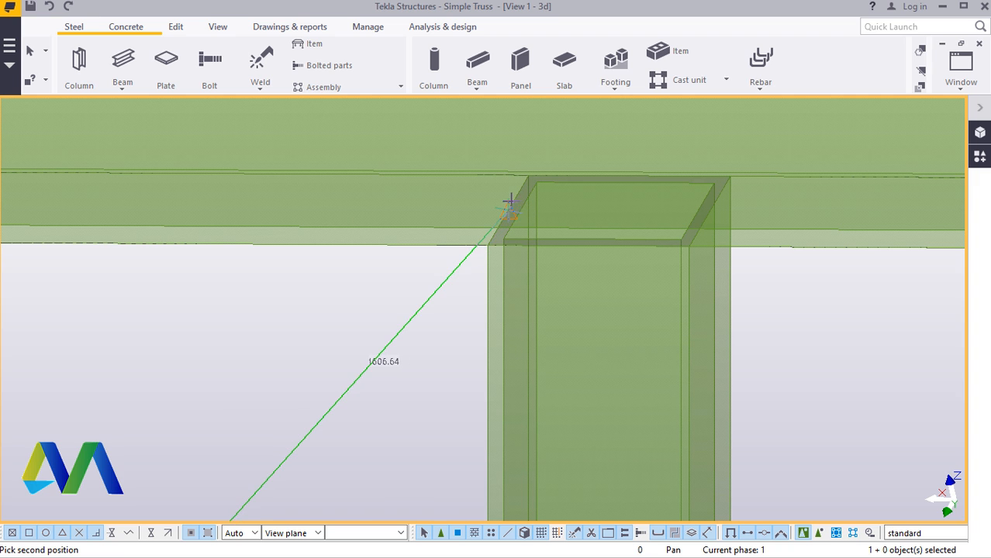
pyautogui.click(508, 203)
pyautogui.scroll(-8, 280, 236)
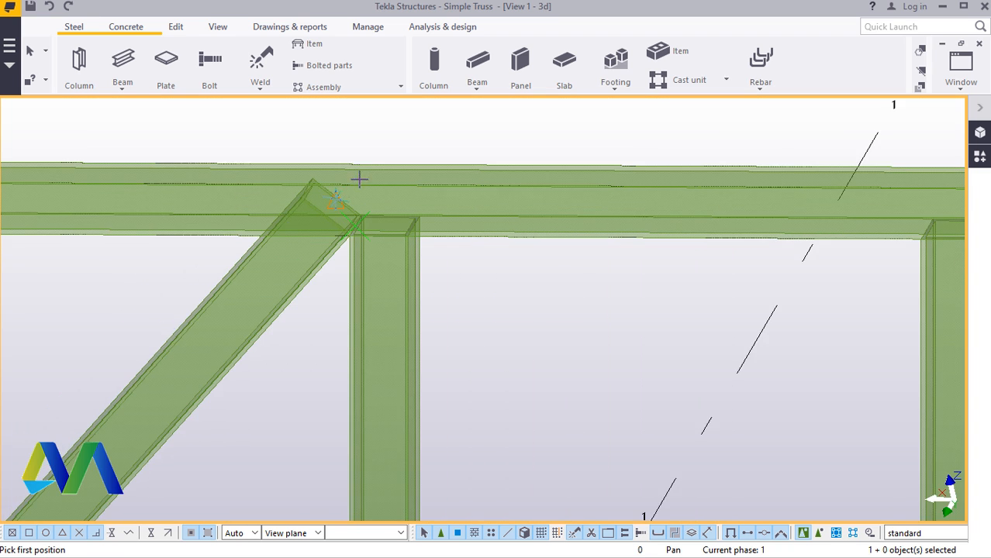
# Step: Place a steel beam diagonal from the foot of the third vertical, just past the bottom chord's bend, to the top of the fourth vertical
pyautogui.scroll(8, 383, 464)
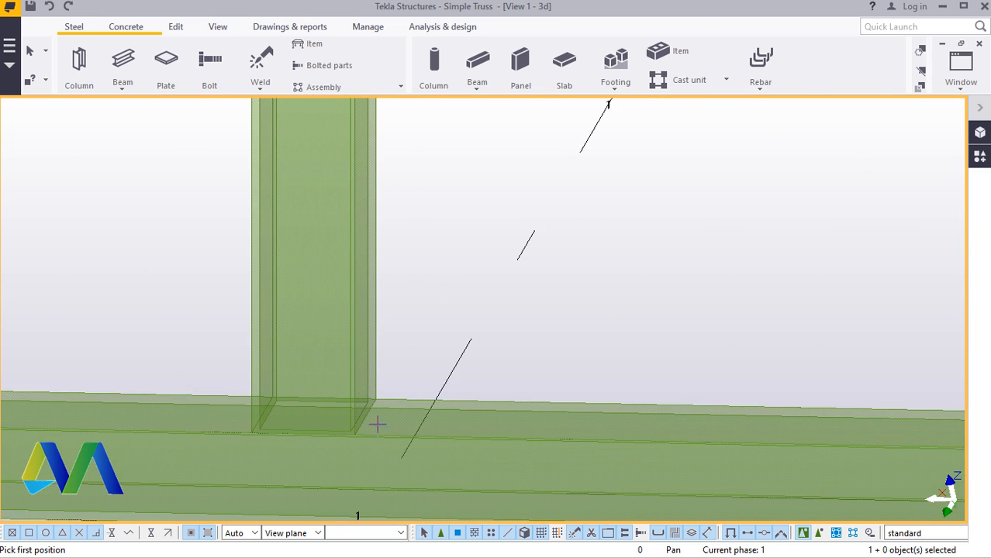
pyautogui.click(364, 420)
pyautogui.scroll(-6, 349, 431)
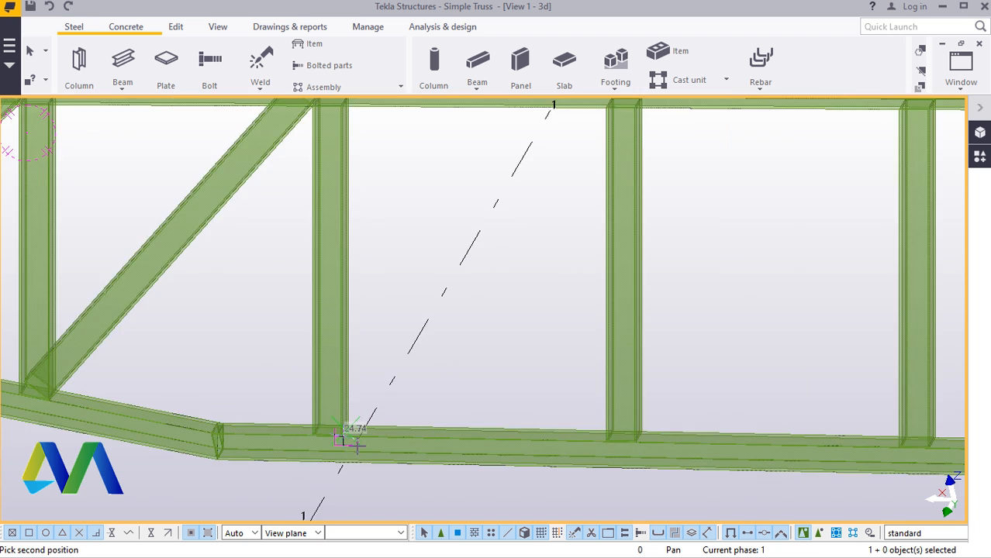
pyautogui.scroll(5, 512, 220)
pyautogui.scroll(4, 512, 220)
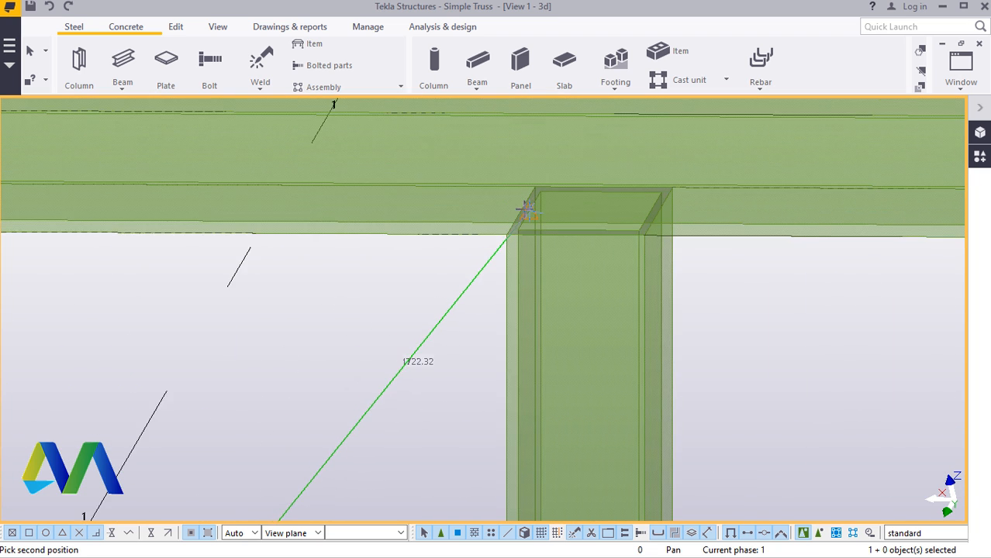
pyautogui.click(496, 228)
pyautogui.scroll(-5, 442, 209)
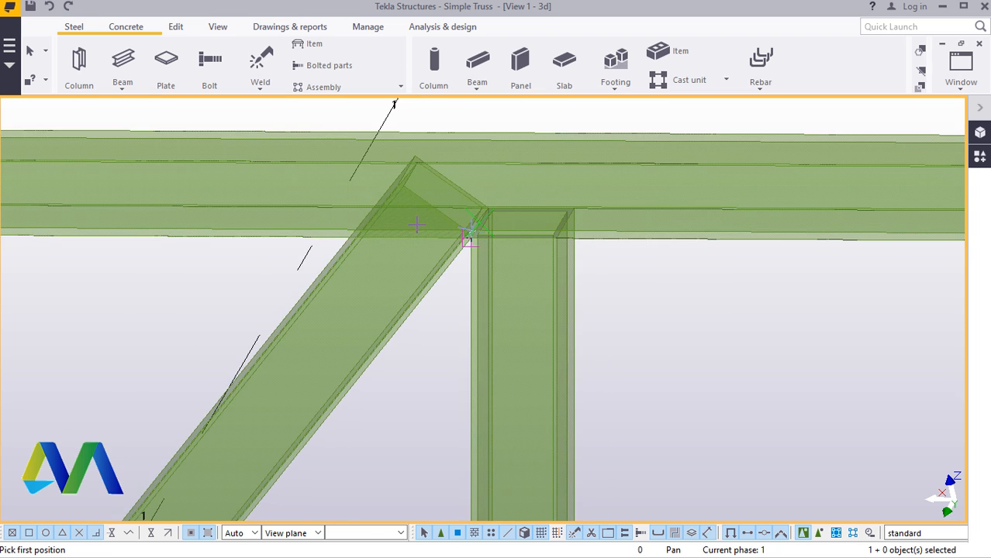
# Step: Place a steel beam diagonal from the foot of the fourth vertical beyond the end post to the top of the fifth vertical
pyautogui.scroll(-2, 434, 233)
pyautogui.scroll(6, 464, 377)
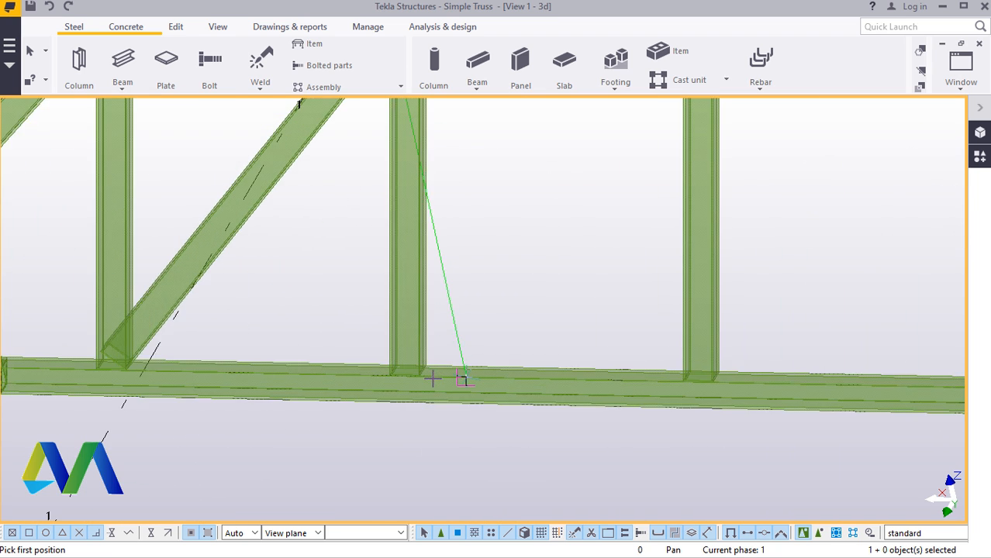
pyautogui.scroll(2, 416, 371)
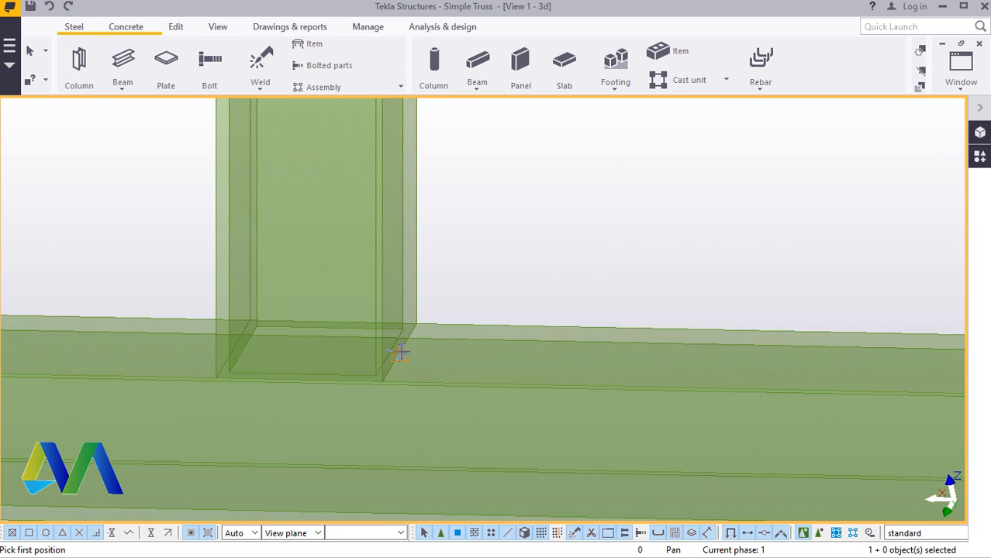
pyautogui.scroll(-8, 400, 352)
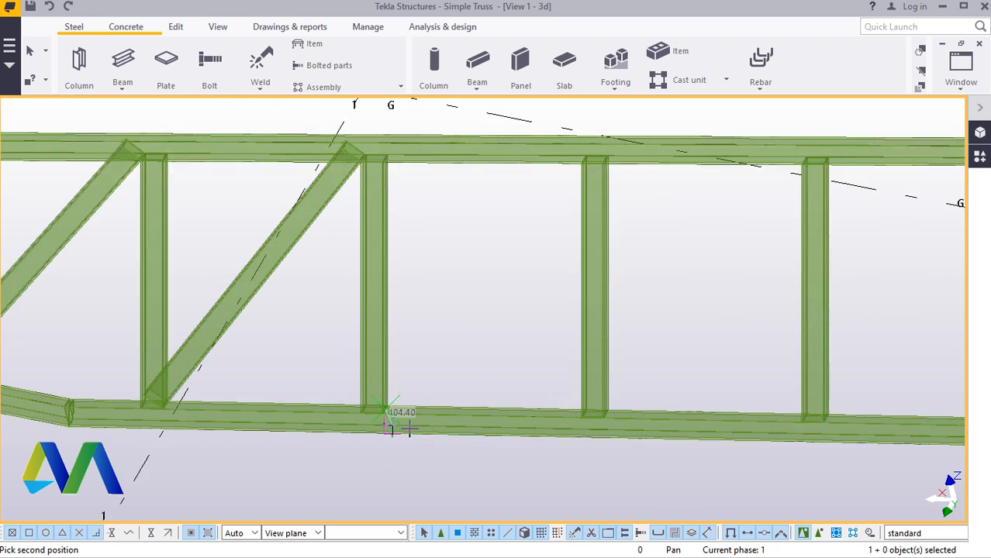
pyautogui.scroll(6, 575, 223)
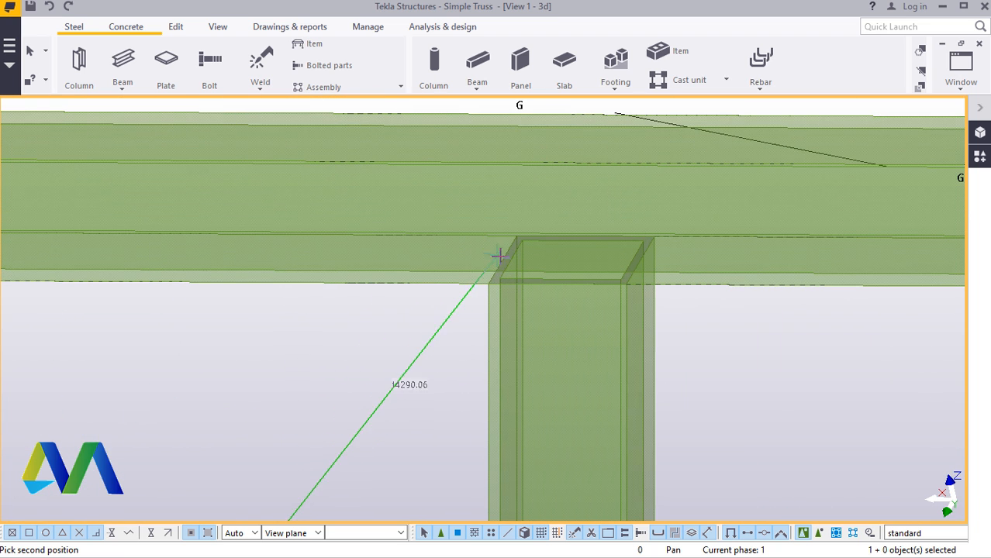
pyautogui.scroll(-8, 502, 260)
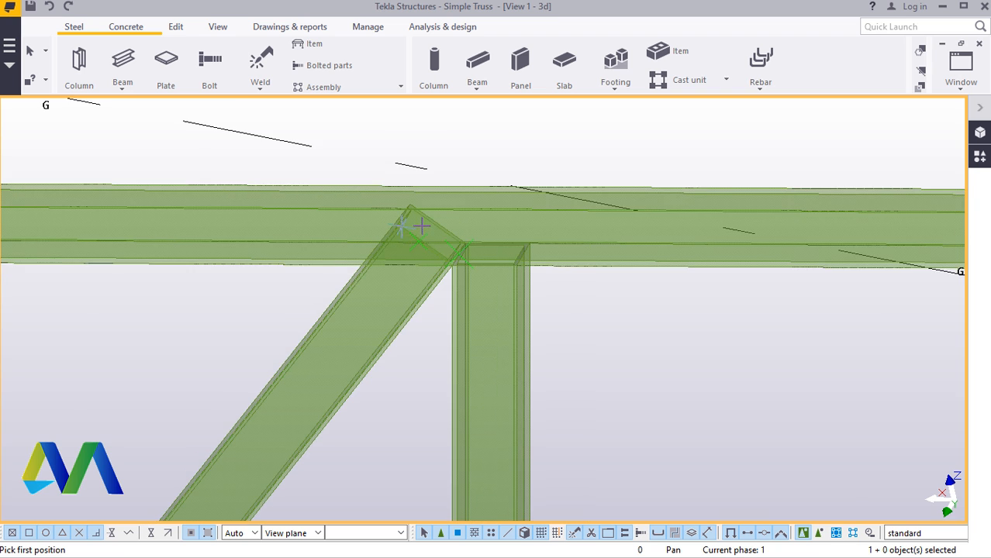
# Step: Place a steel beam diagonal from the foot of the fifth vertical beyond the end post to the top of the sixth vertical
pyautogui.scroll(8, 479, 362)
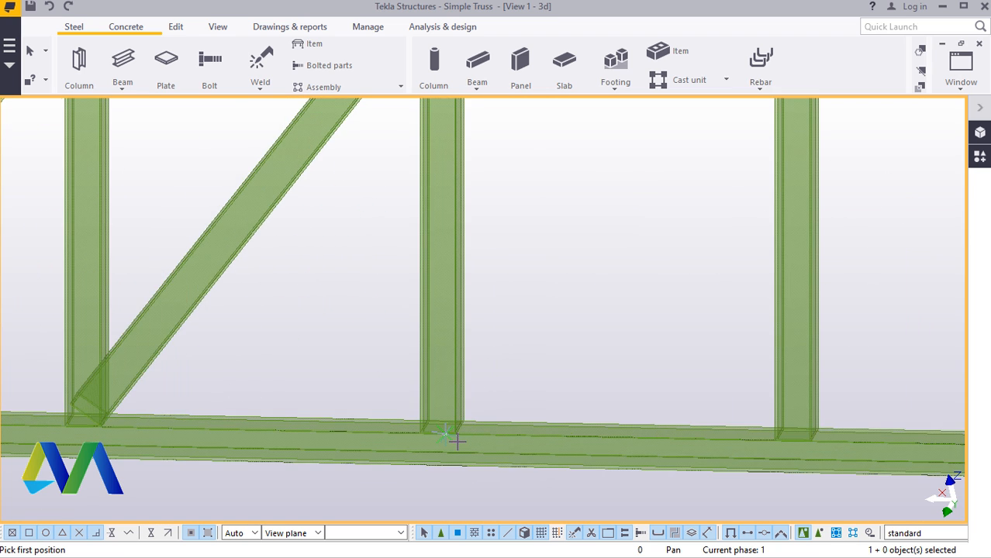
pyautogui.click(473, 404)
pyautogui.scroll(-10, 418, 407)
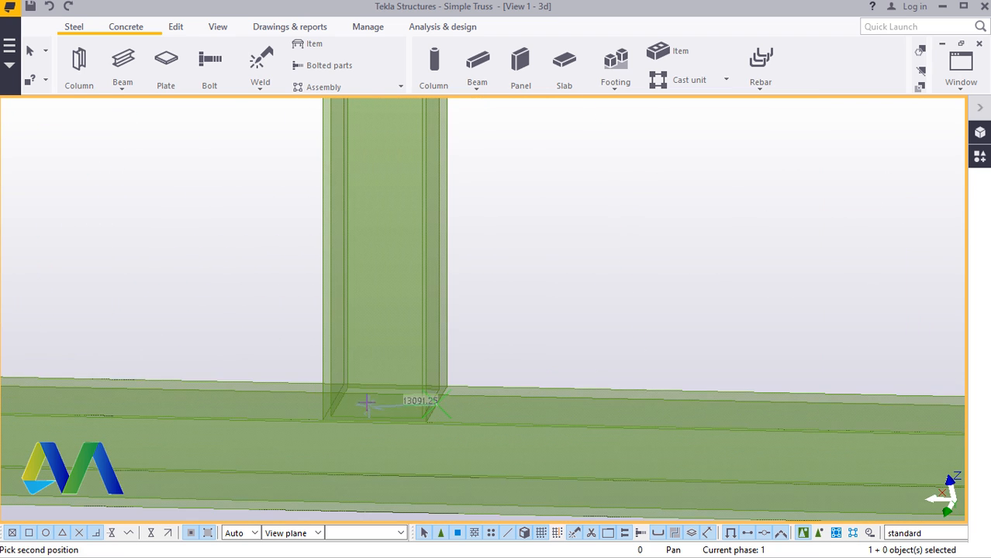
pyautogui.scroll(10, 500, 228)
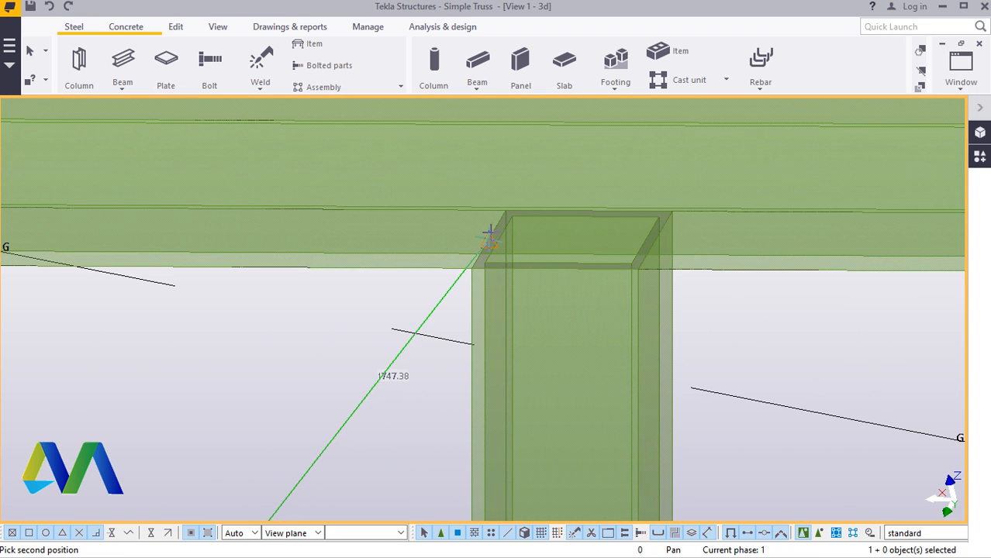
pyautogui.click(490, 241)
pyautogui.scroll(-8, 490, 240)
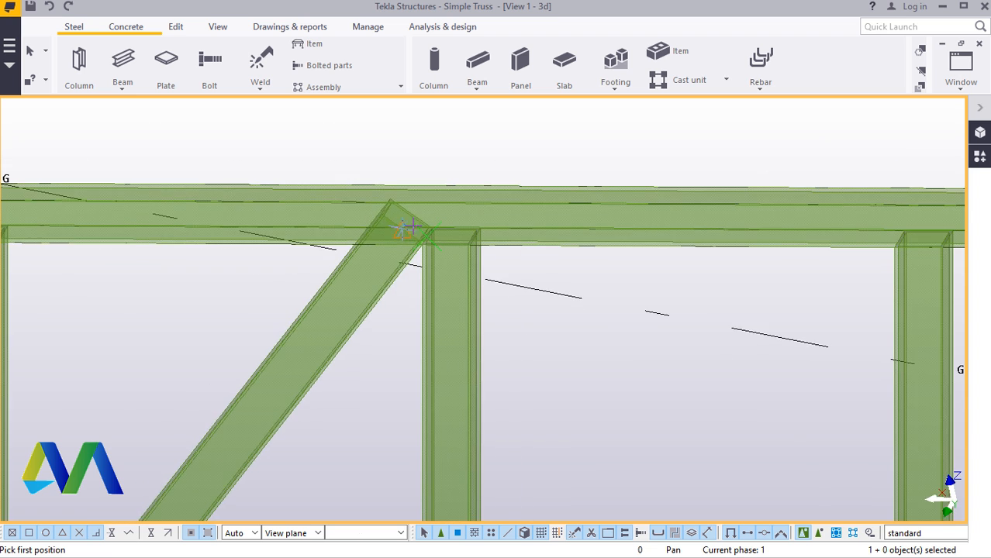
# Step: Place a steel beam diagonal from the foot of the sixth vertical beyond the end post to the top of the seventh vertical
pyautogui.scroll(-3, 421, 221)
pyautogui.scroll(10, 431, 435)
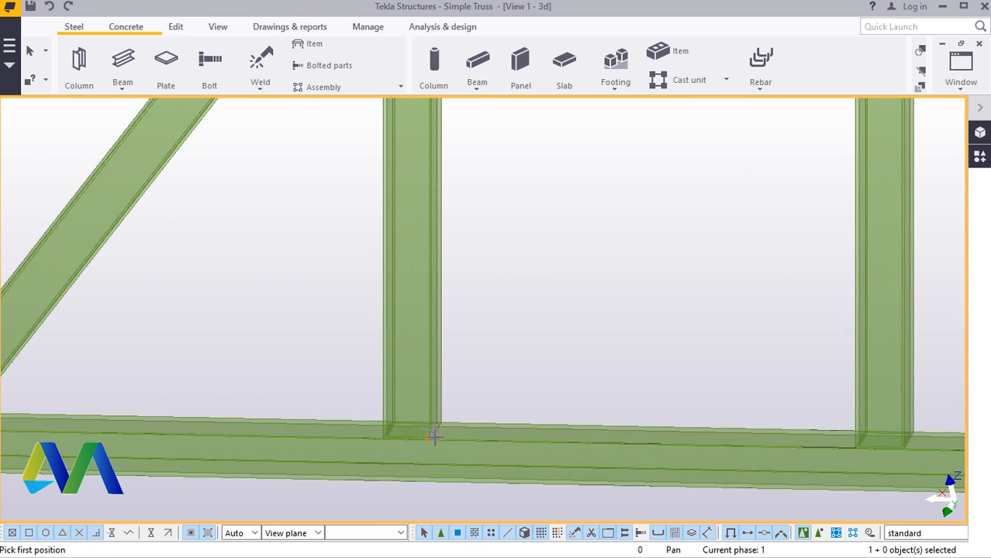
pyautogui.scroll(3, 431, 435)
pyautogui.click(435, 425)
pyautogui.scroll(-8, 435, 425)
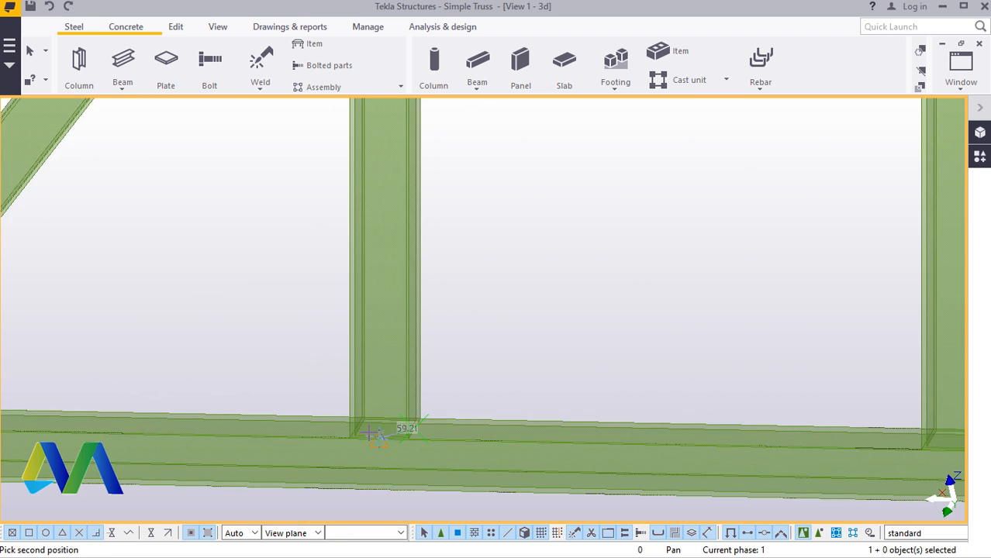
pyautogui.scroll(5, 532, 250)
pyautogui.scroll(8, 532, 249)
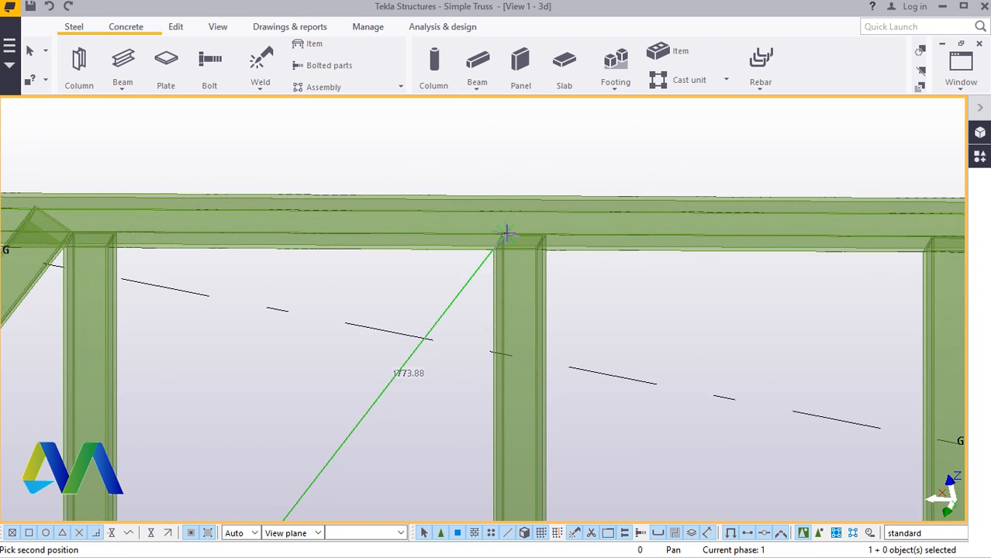
pyautogui.scroll(2, 488, 238)
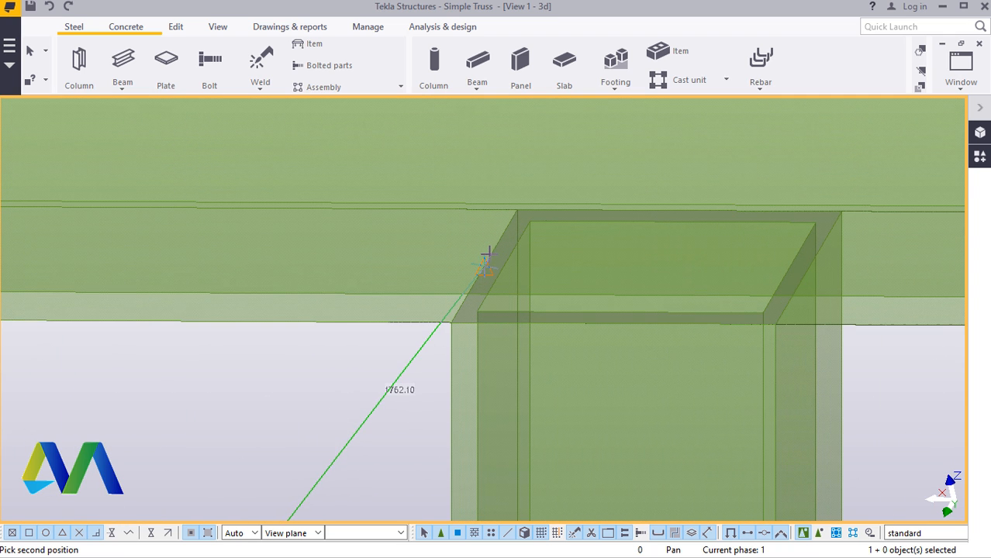
pyautogui.click(484, 268)
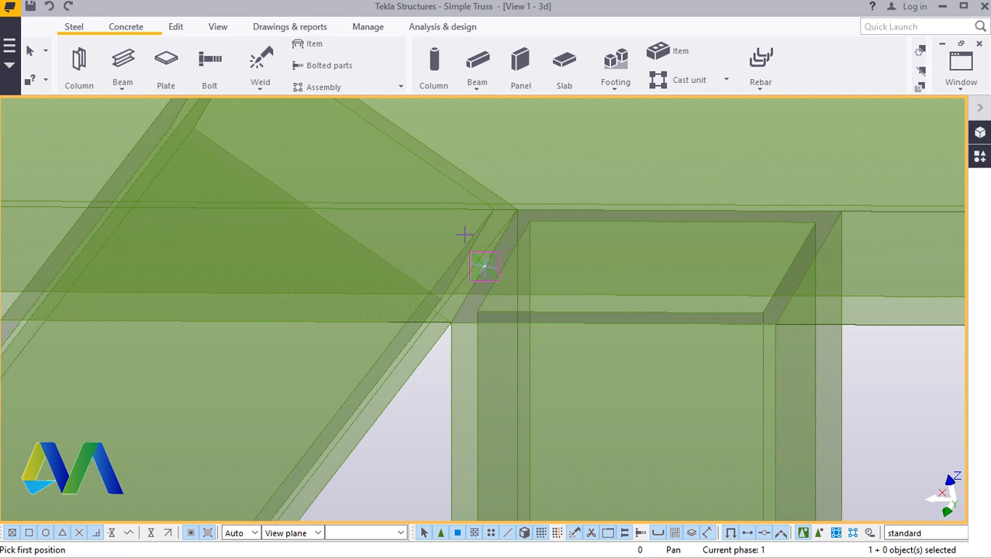
# Step: Place a steel beam diagonal from the foot of the seventh vertical beyond the end post to the top of the eighth vertical
pyautogui.scroll(-10, 464, 234)
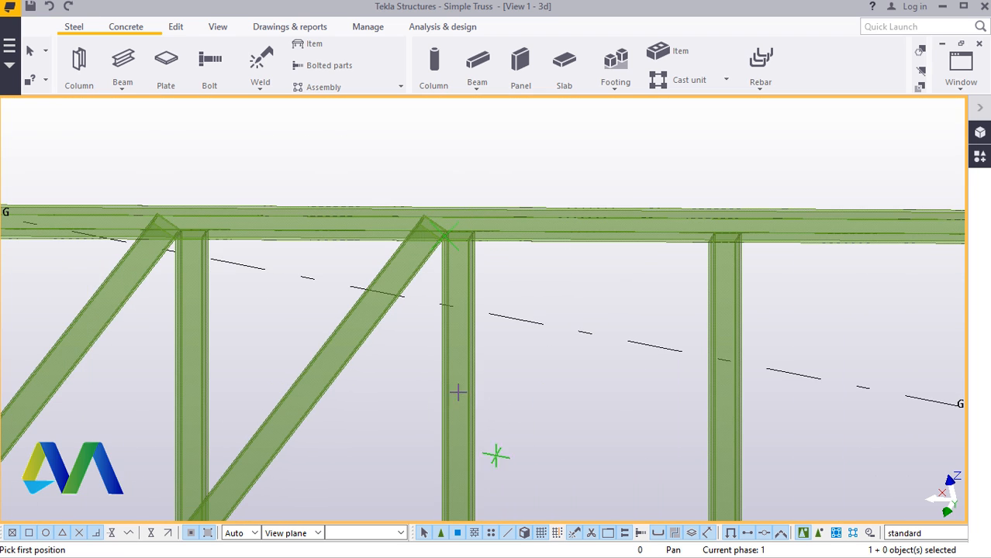
pyautogui.scroll(-5, 457, 392)
pyautogui.scroll(8, 465, 449)
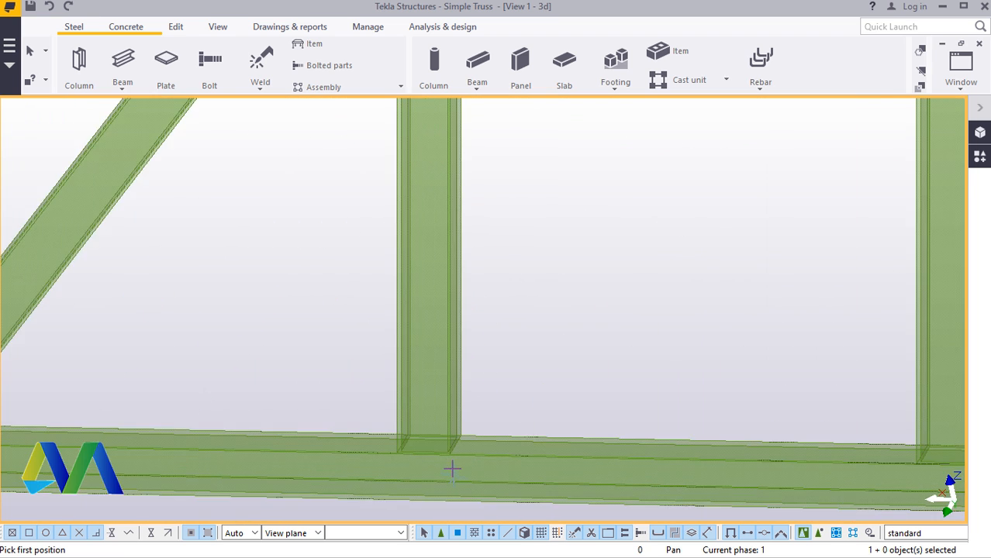
pyautogui.scroll(4, 452, 469)
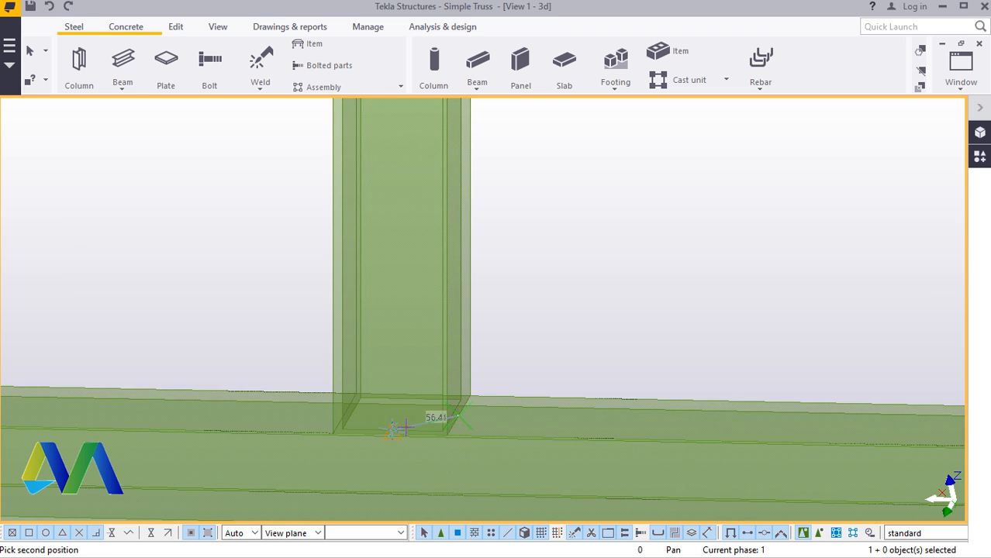
pyautogui.scroll(-8, 409, 423)
pyautogui.scroll(3, 556, 275)
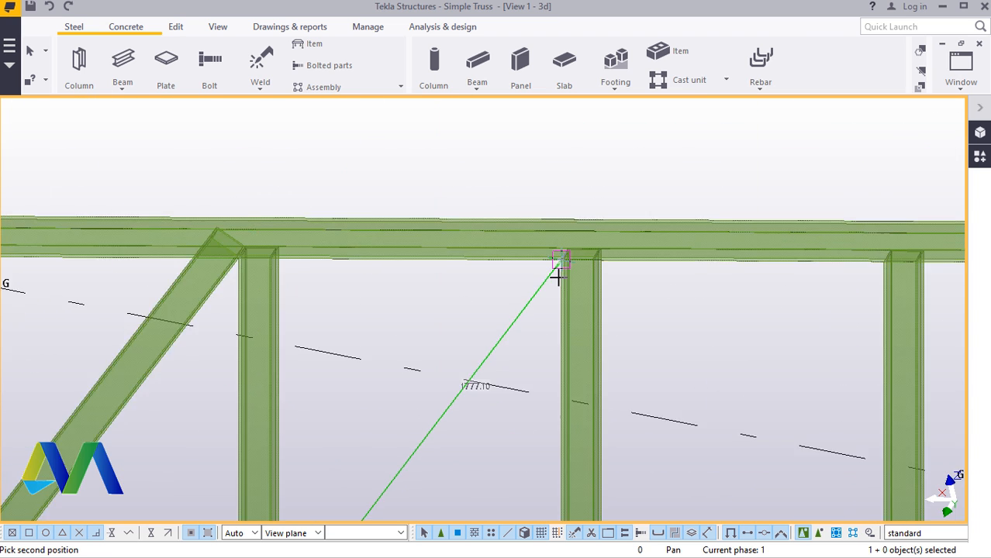
pyautogui.scroll(5, 556, 275)
pyautogui.click(559, 260)
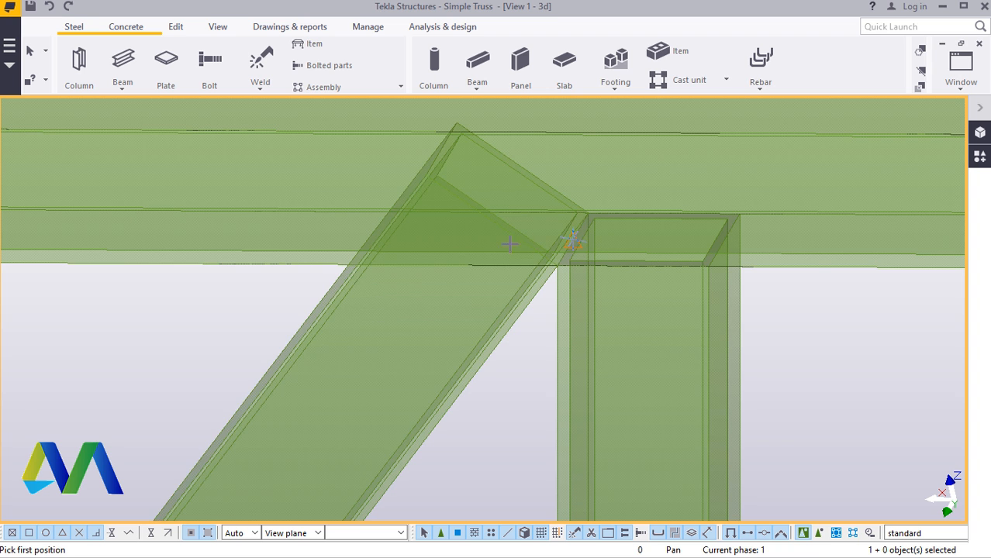
# Step: Place a steel beam diagonal from the foot of the eighth vertical beyond the end post to the top of the ninth vertical
pyautogui.scroll(-10, 509, 244)
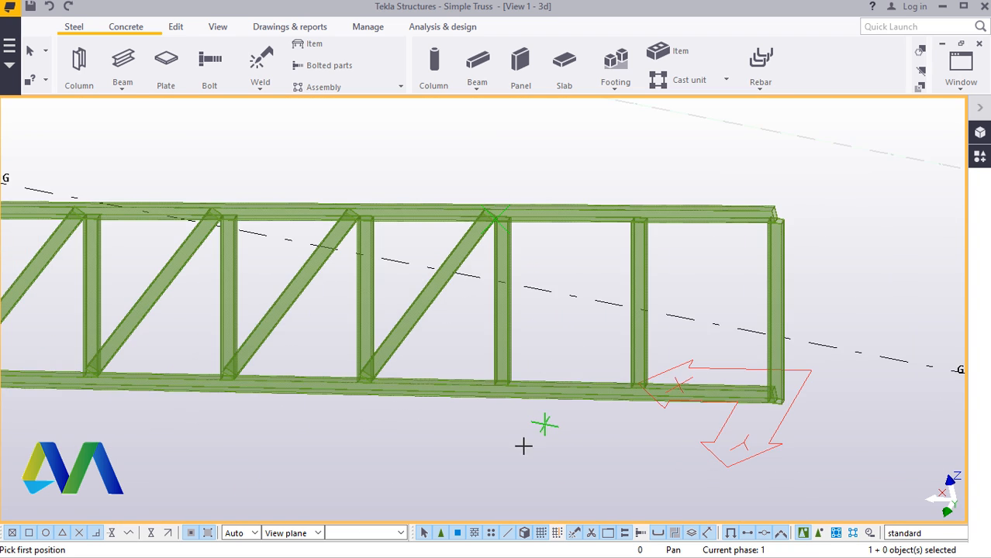
pyautogui.scroll(10, 500, 353)
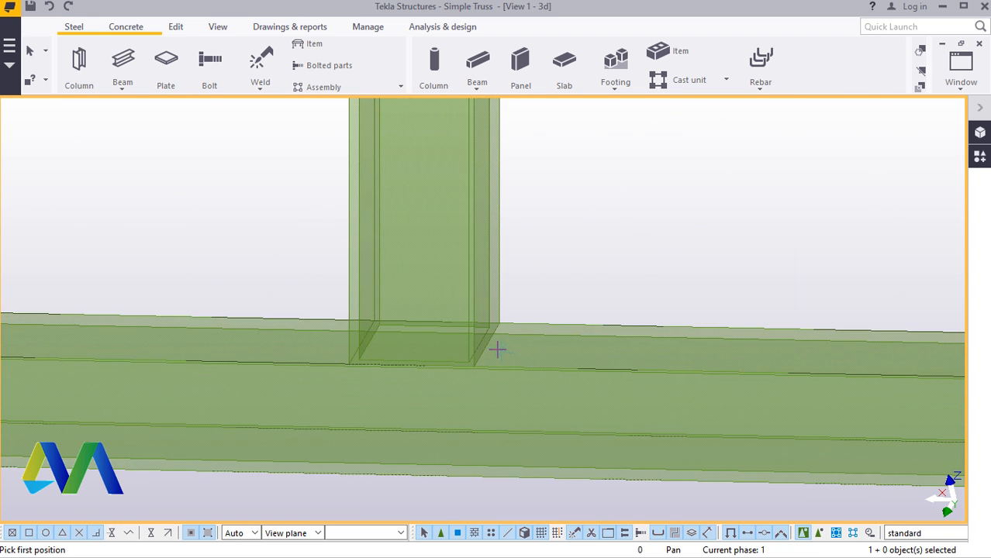
pyautogui.scroll(-8, 455, 376)
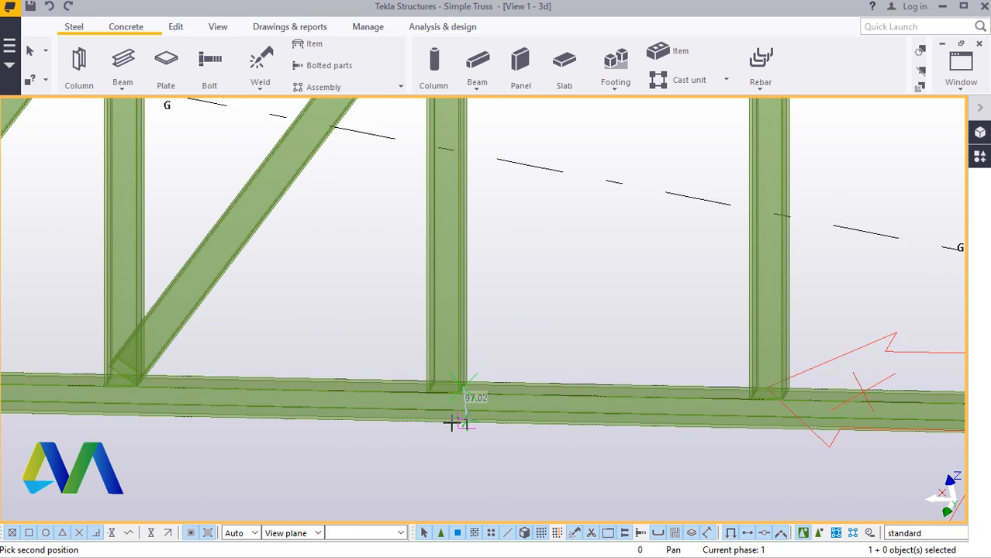
pyautogui.scroll(5, 595, 220)
pyautogui.scroll(5, 594, 220)
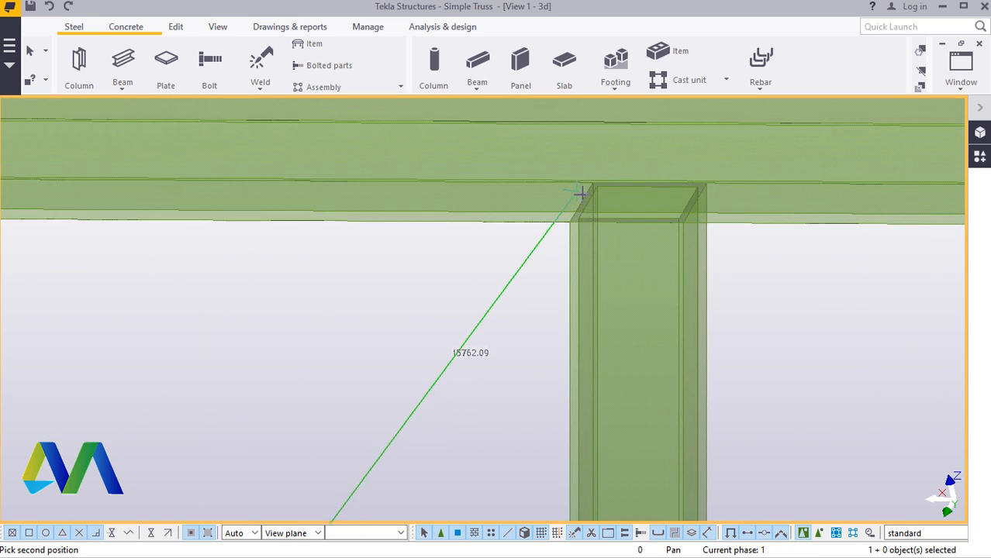
pyautogui.click(580, 208)
# Step: Place the last steel beam diagonal from the foot of the ninth vertical to the top of the tenth, at the chord's end, and end the command
pyautogui.scroll(-8, 534, 233)
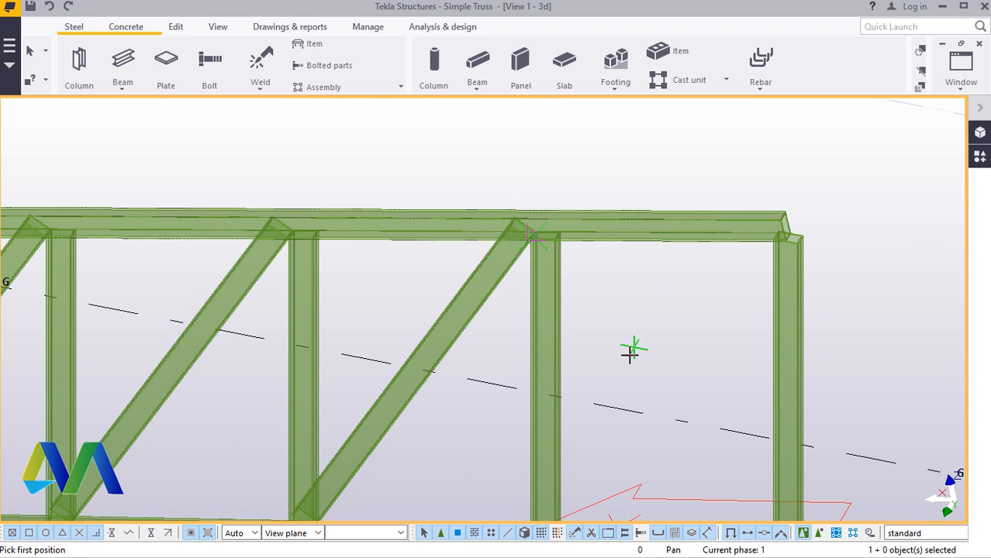
pyautogui.scroll(-3, 630, 348)
pyautogui.scroll(5, 592, 400)
pyautogui.scroll(6, 563, 394)
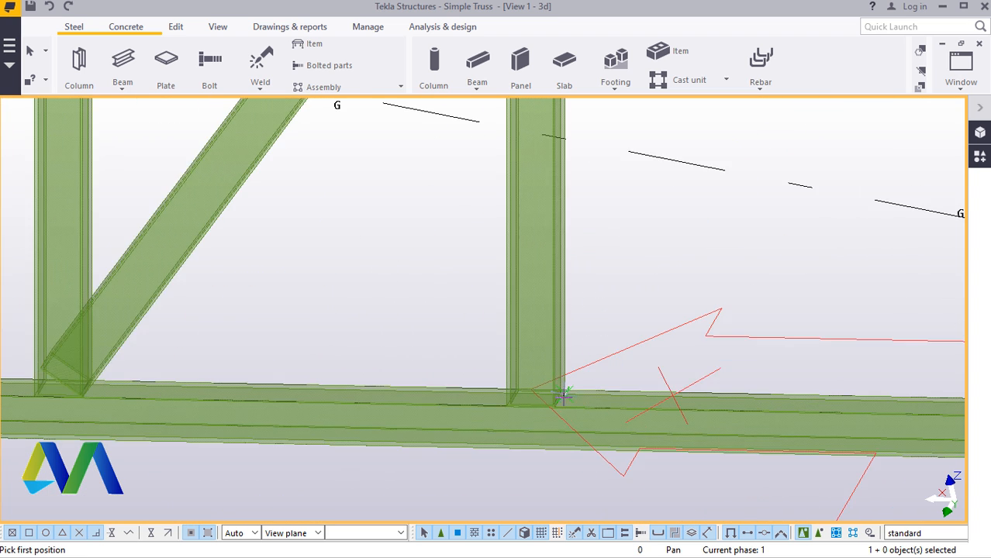
pyautogui.click(553, 401)
pyautogui.scroll(-10, 543, 402)
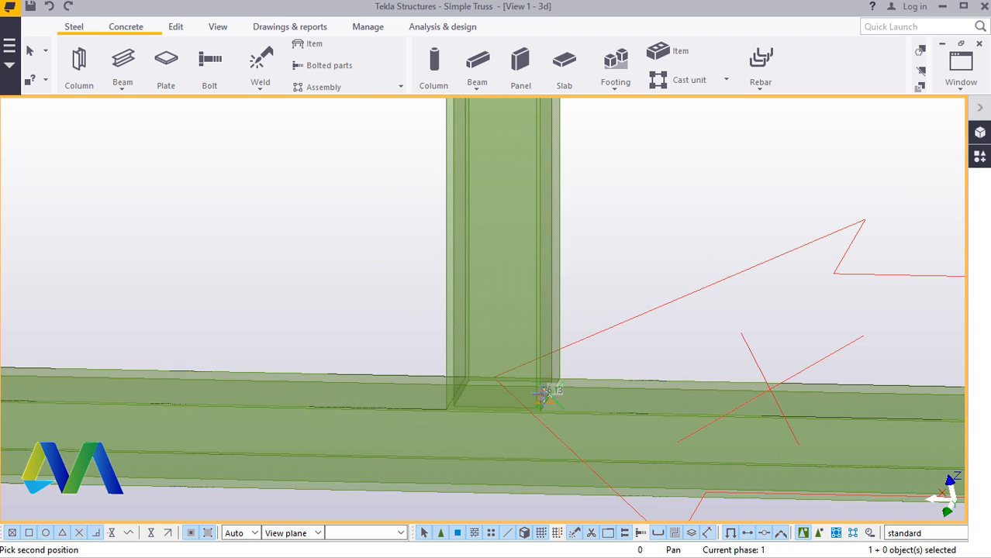
pyautogui.scroll(8, 682, 252)
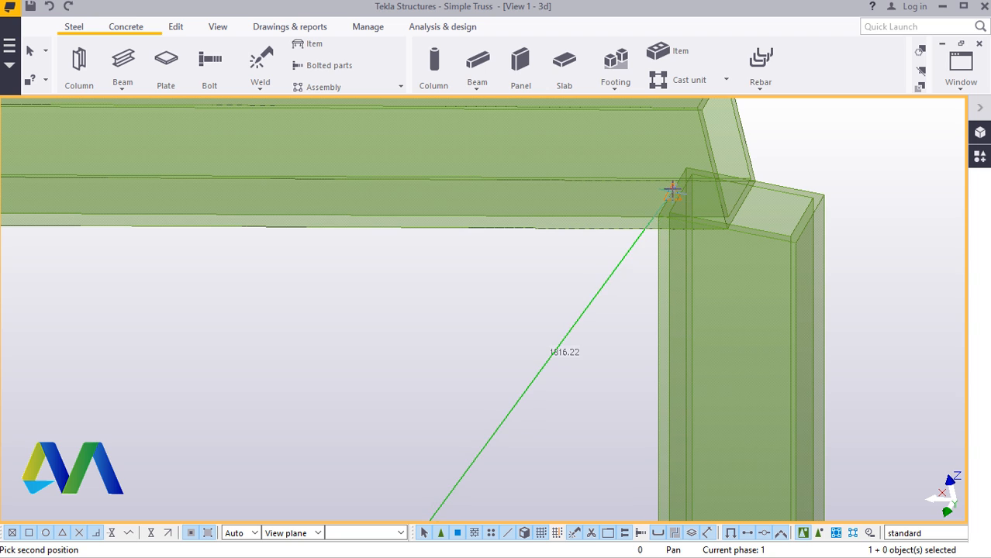
pyautogui.click(672, 189)
pyautogui.rightClick(618, 224)
pyautogui.click(647, 231)
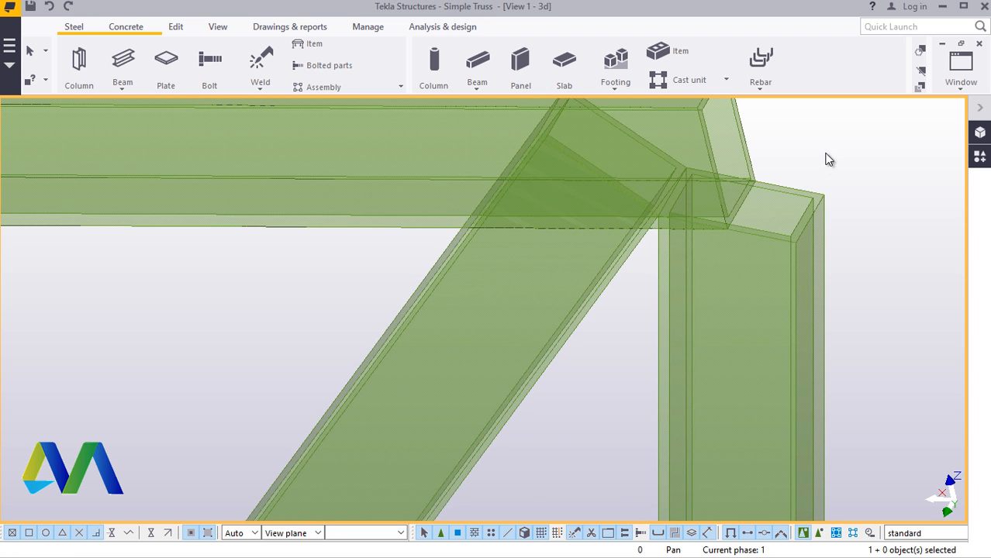
# Step: Show the parts as solid and part-cut the upper end of the last diagonal, at the tenth vertical, with the top chord
pyautogui.hotkey('ctrl', '4')
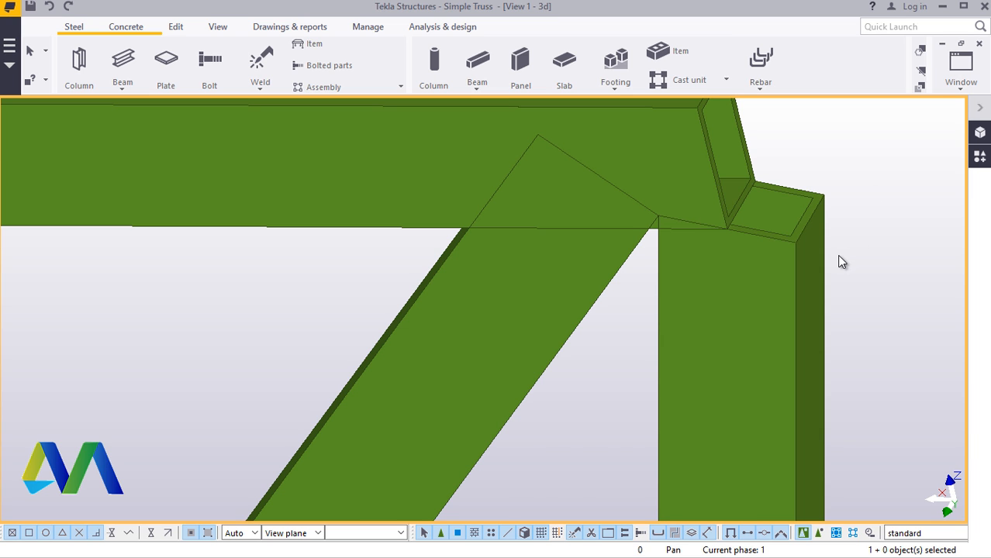
pyautogui.scroll(-5, 835, 242)
pyautogui.scroll(4, 509, 203)
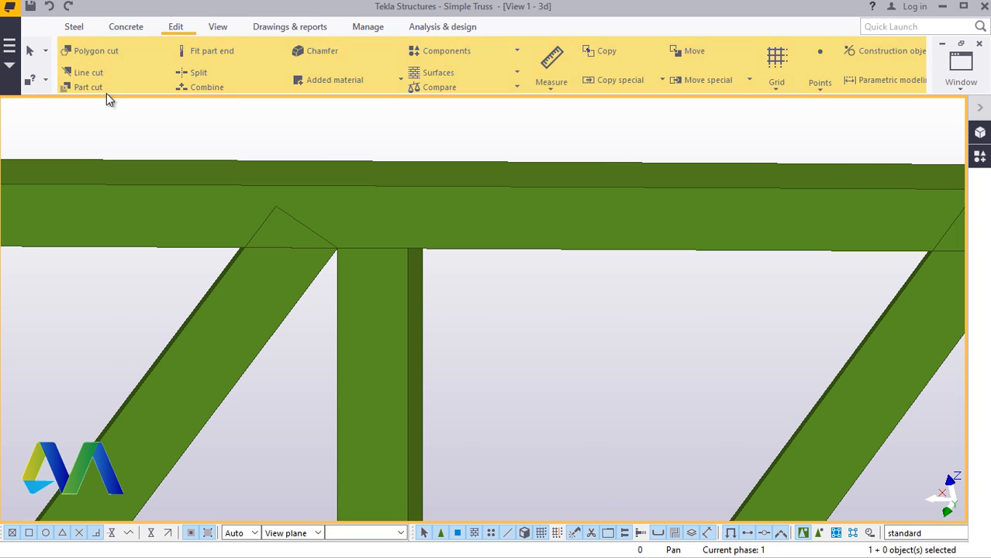
pyautogui.click(89, 87)
pyautogui.scroll(-2, 561, 216)
pyautogui.scroll(2, 561, 216)
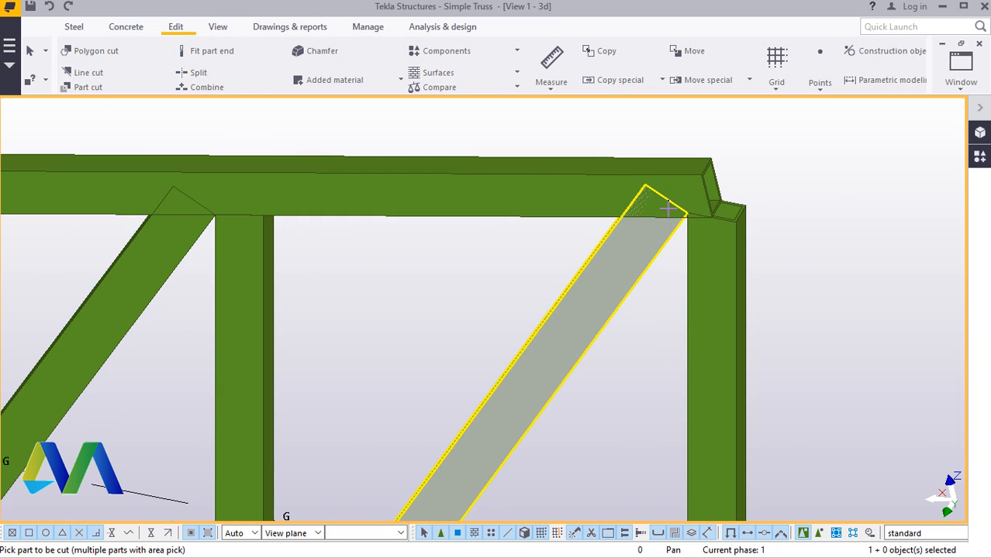
pyautogui.click(566, 220)
pyautogui.scroll(-2, 458, 261)
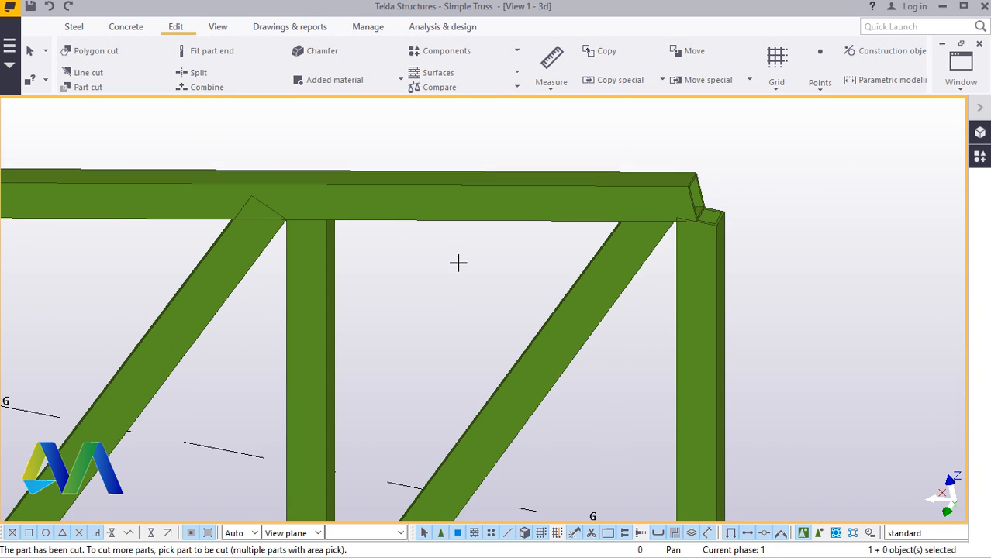
pyautogui.scroll(2, 288, 217)
pyautogui.click(199, 251)
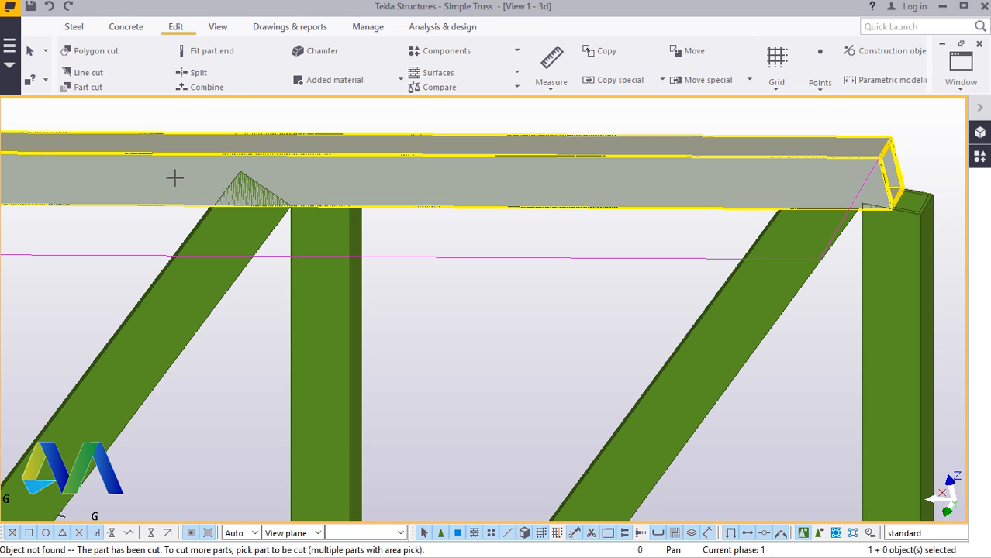
pyautogui.rightClick(543, 264)
pyautogui.click(562, 256)
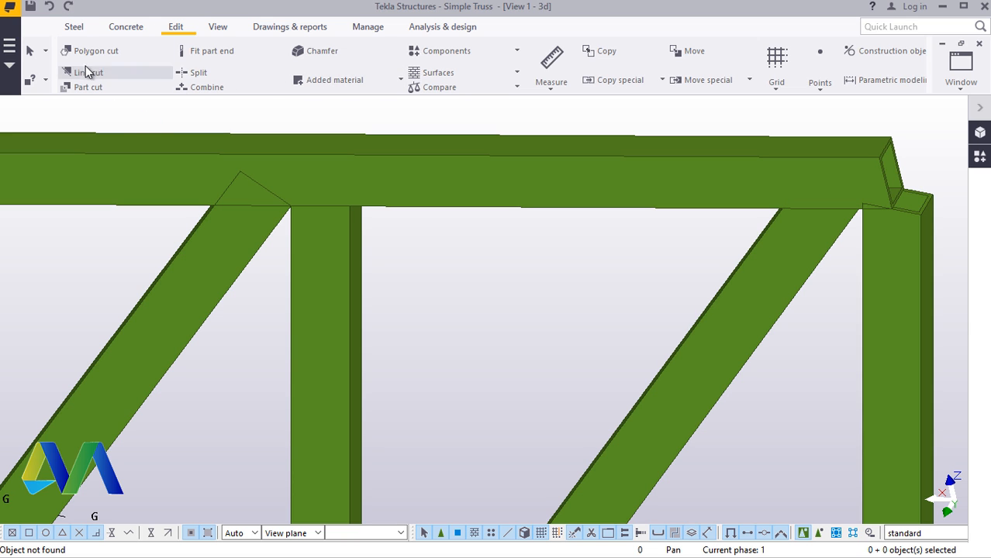
# Step: Part-cut the upper ends of the diagonals meeting the ninth and eighth verticals, using the top chord as the cutting part
pyautogui.click(186, 282)
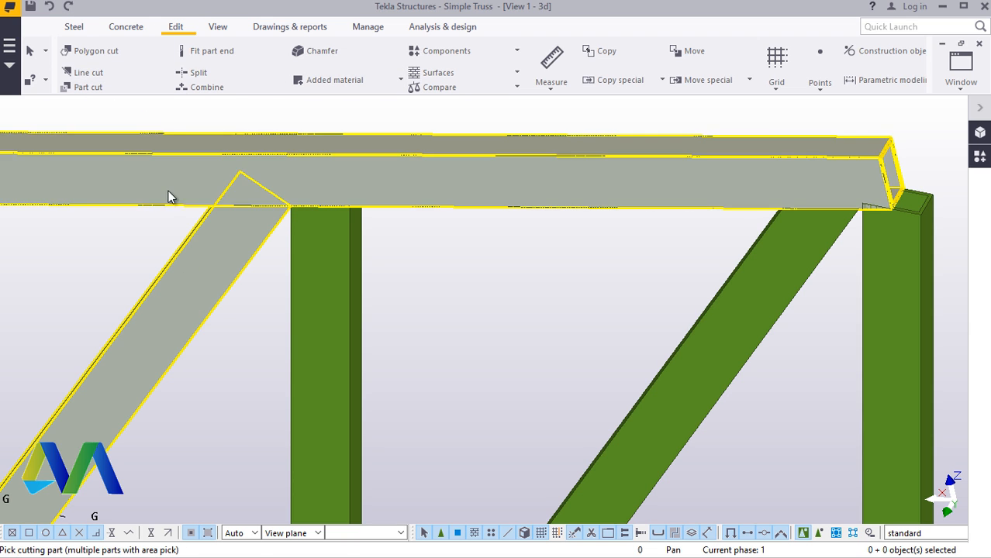
pyautogui.click(173, 195)
pyautogui.scroll(-3, 698, 311)
pyautogui.scroll(3, 167, 297)
pyautogui.scroll(1, 168, 297)
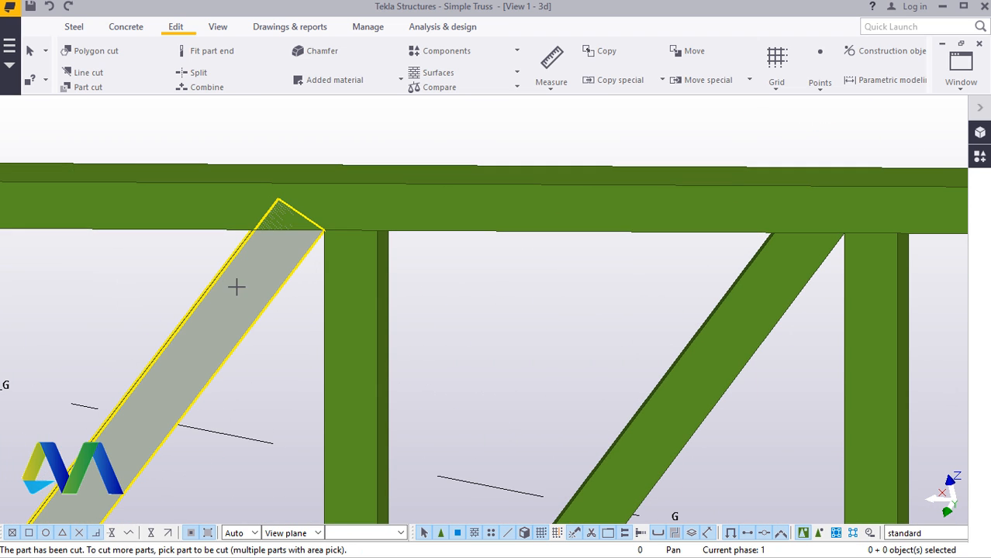
pyautogui.click(236, 283)
pyautogui.click(206, 217)
# Step: Part-cut the upper ends of the diagonals meeting the seventh and sixth verticals, using the top chord as the cutting part
pyautogui.scroll(-3, 413, 265)
pyautogui.scroll(3, 140, 285)
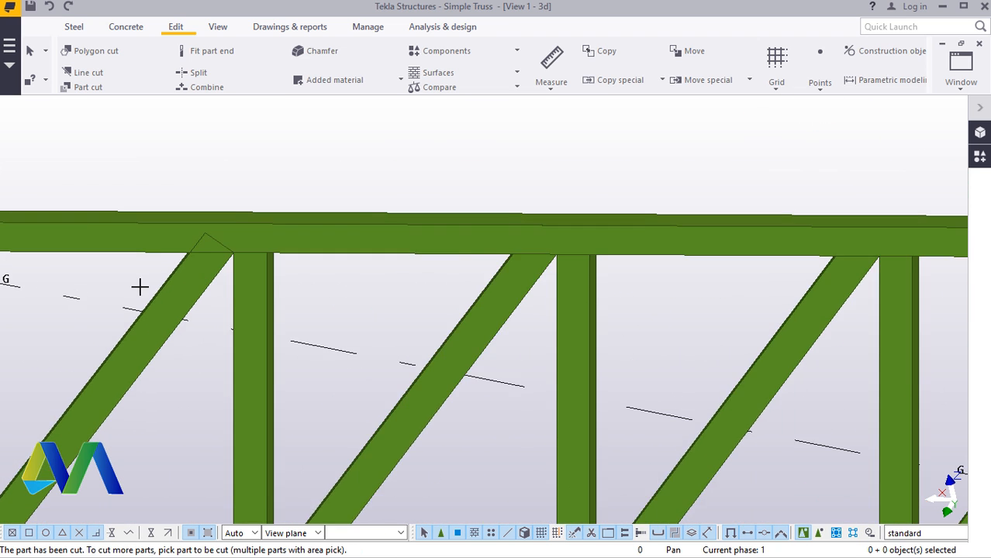
pyautogui.click(190, 283)
pyautogui.click(172, 221)
pyautogui.scroll(-3, 424, 274)
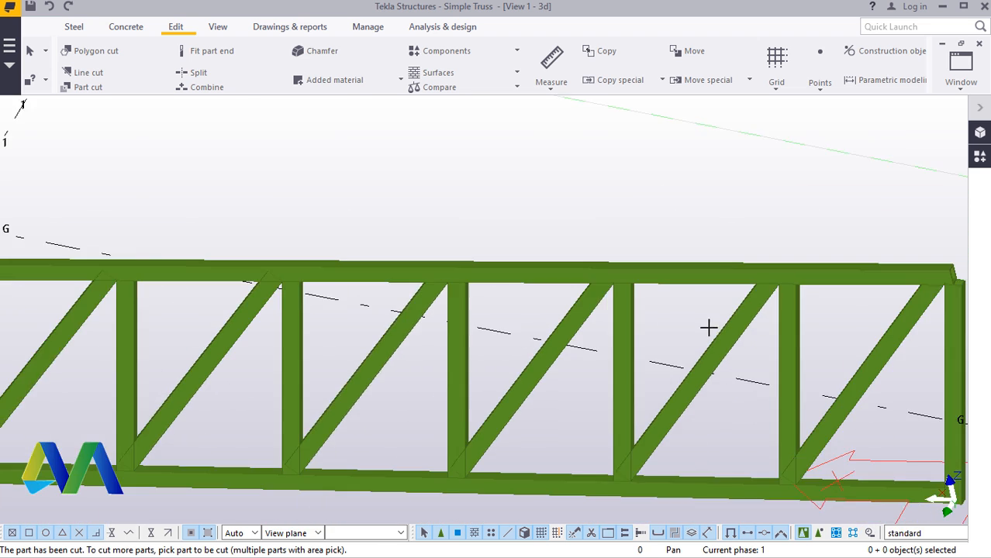
pyautogui.scroll(4, 411, 302)
pyautogui.scroll(-3, 279, 281)
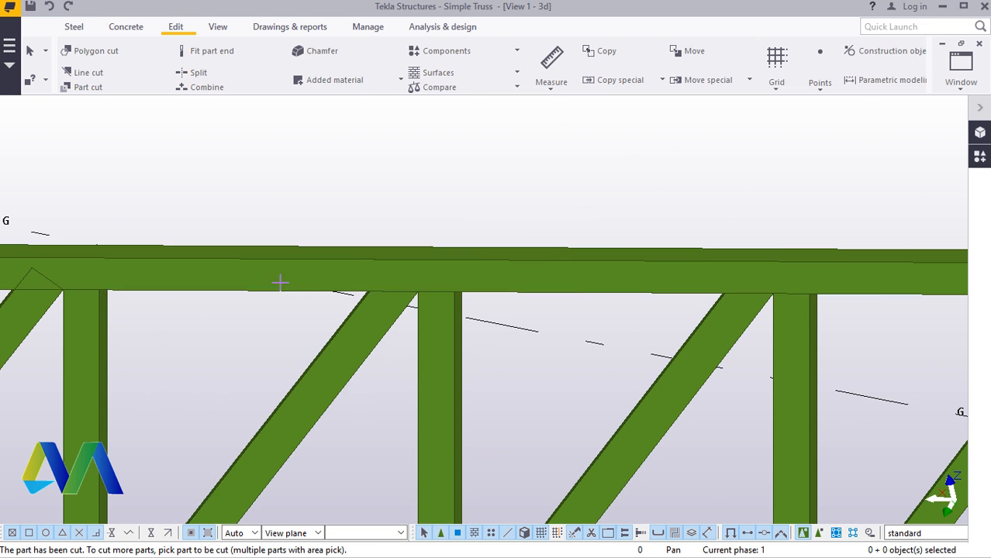
# Step: Part-cut the upper ends of the diagonals meeting the fifth and fourth verticals, using the top chord as the cutting part
pyautogui.scroll(4, 349, 320)
pyautogui.click(350, 293)
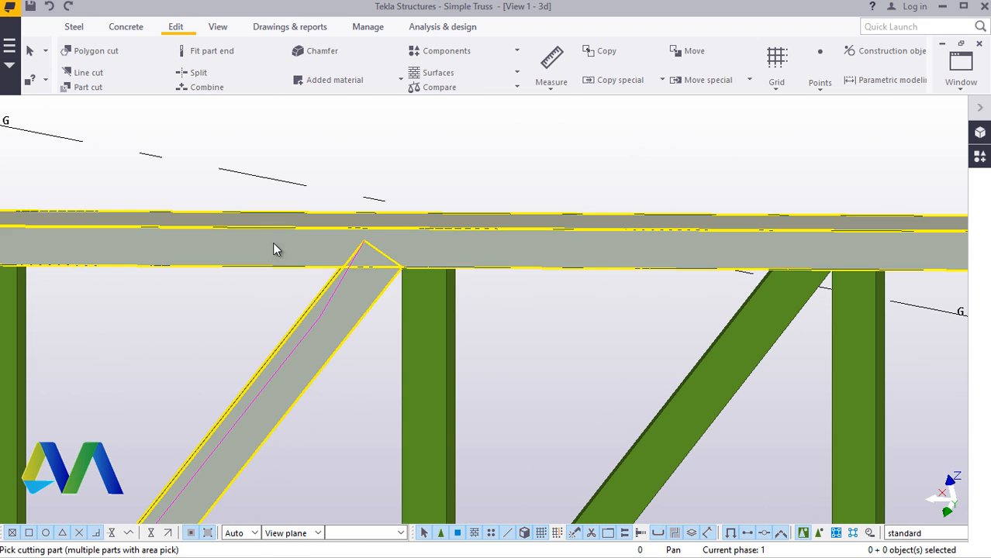
pyautogui.click(274, 248)
pyautogui.scroll(-3, 624, 325)
pyautogui.scroll(4, 310, 314)
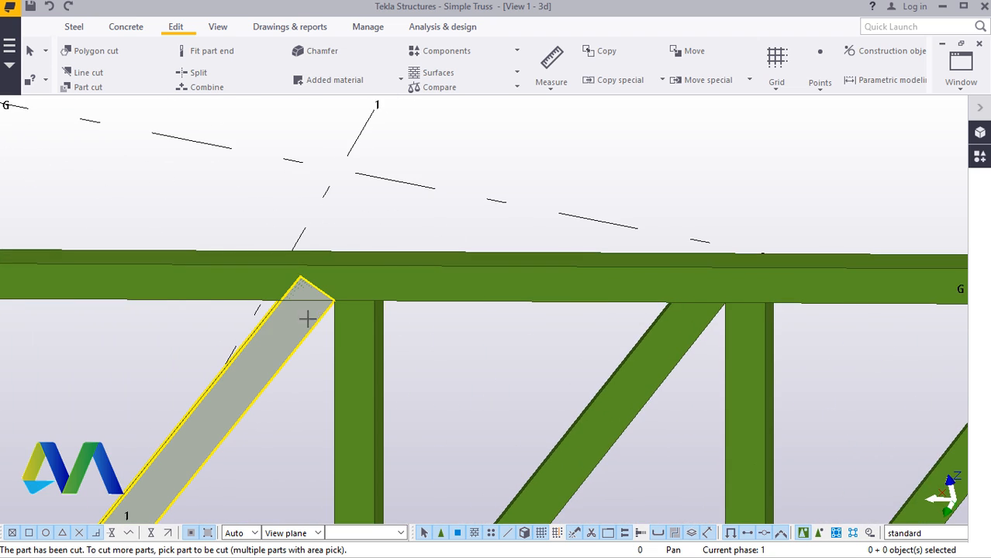
pyautogui.click(203, 292)
# Step: Part-cut the upper ends of the diagonals meeting the third and second verticals, using the top chord as the cutting part
pyautogui.scroll(-3, 518, 335)
pyautogui.scroll(4, 402, 343)
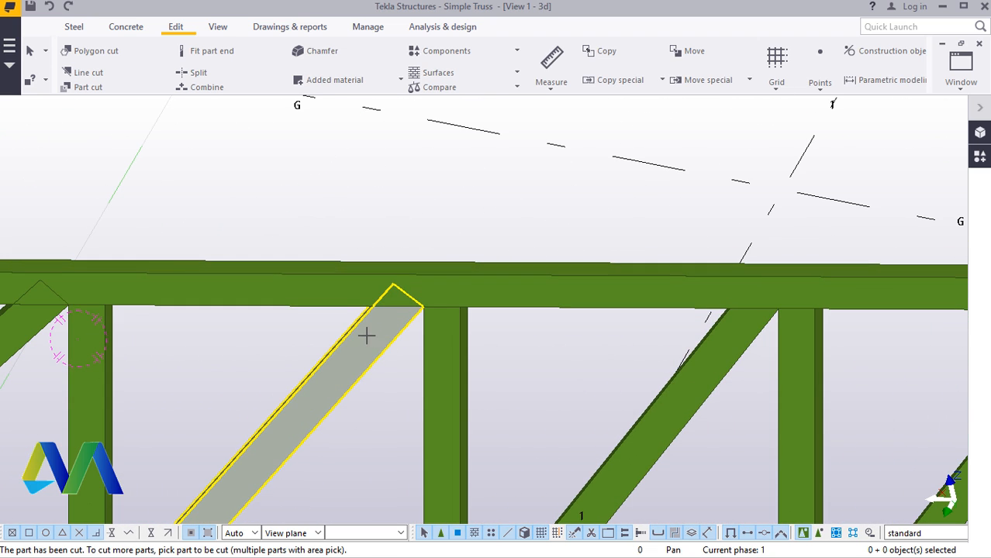
pyautogui.click(303, 282)
pyautogui.scroll(-3, 648, 349)
pyautogui.scroll(4, 400, 357)
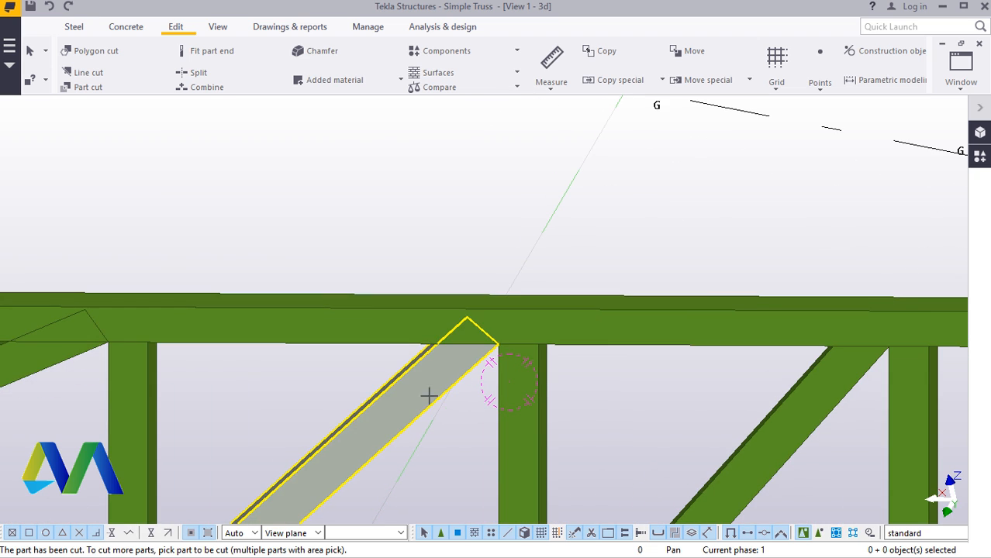
pyautogui.click(368, 321)
# Step: Part-cut the upper end of the diagonal meeting the first vertical beyond the end post with the top chord
pyautogui.scroll(-2, 418, 347)
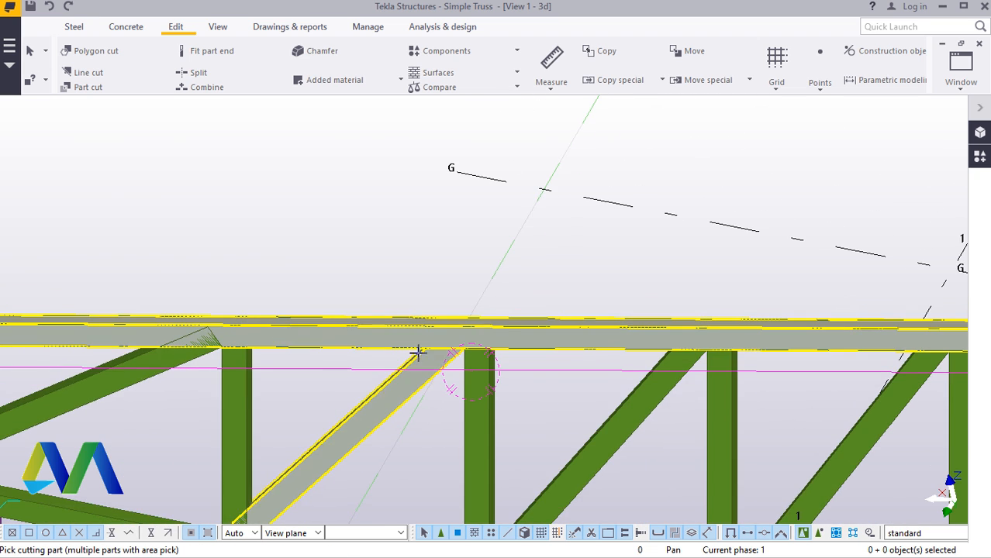
pyautogui.scroll(3, 186, 354)
pyautogui.scroll(-1, 308, 333)
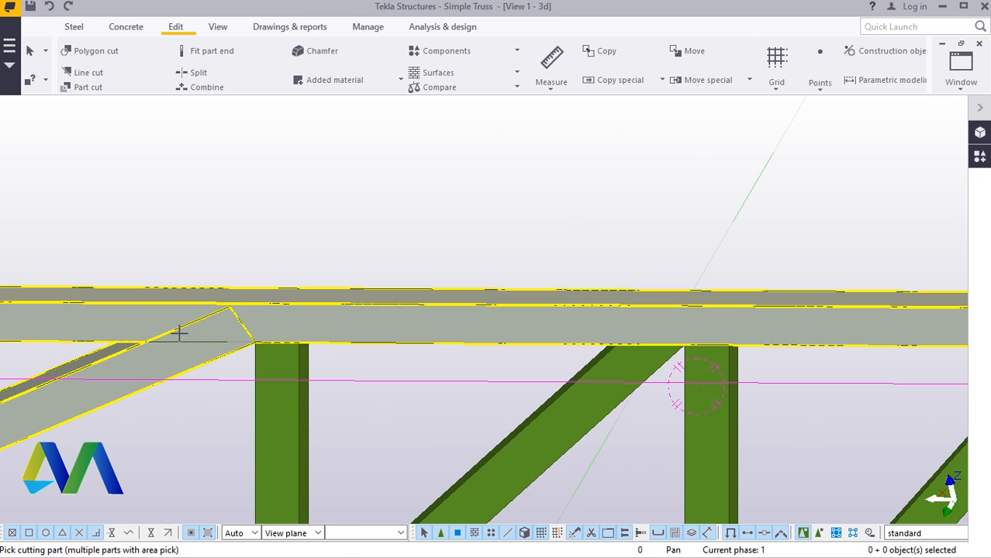
pyautogui.click(130, 320)
pyautogui.rightClick(248, 224)
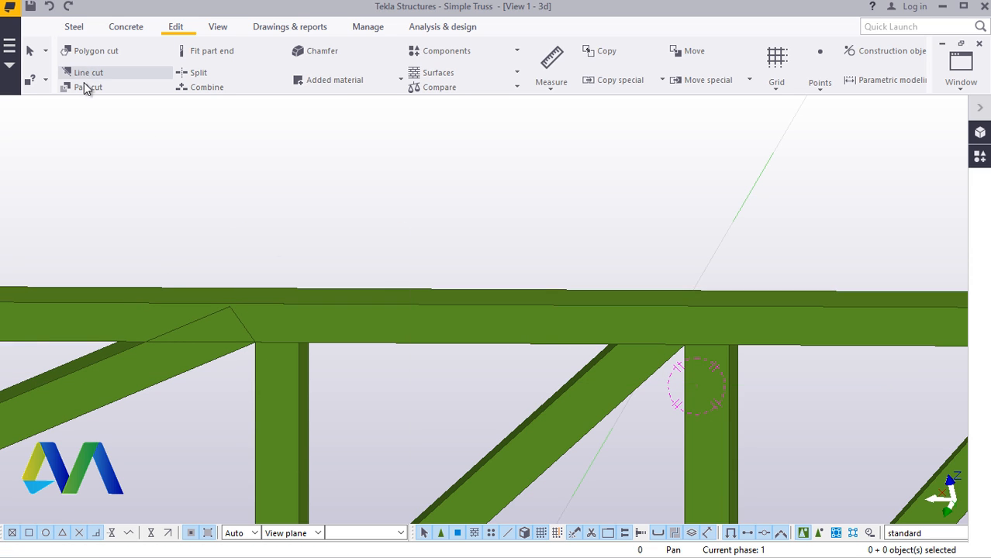
pyautogui.click(130, 376)
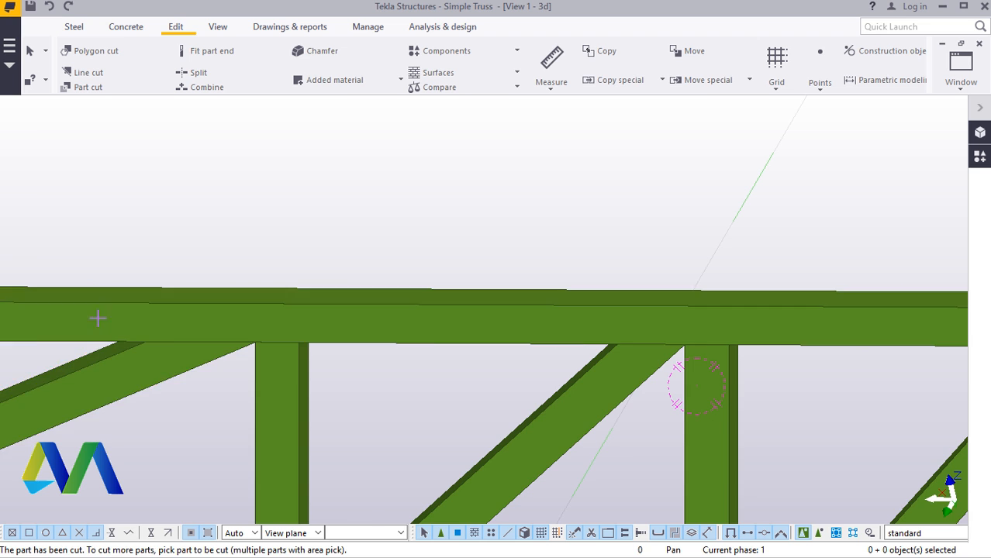
# Step: Part-cut the lower end of the diagonal meeting the end post above the column, using the end post as the cutting part
pyautogui.scroll(-4, 97, 316)
pyautogui.scroll(4, 233, 439)
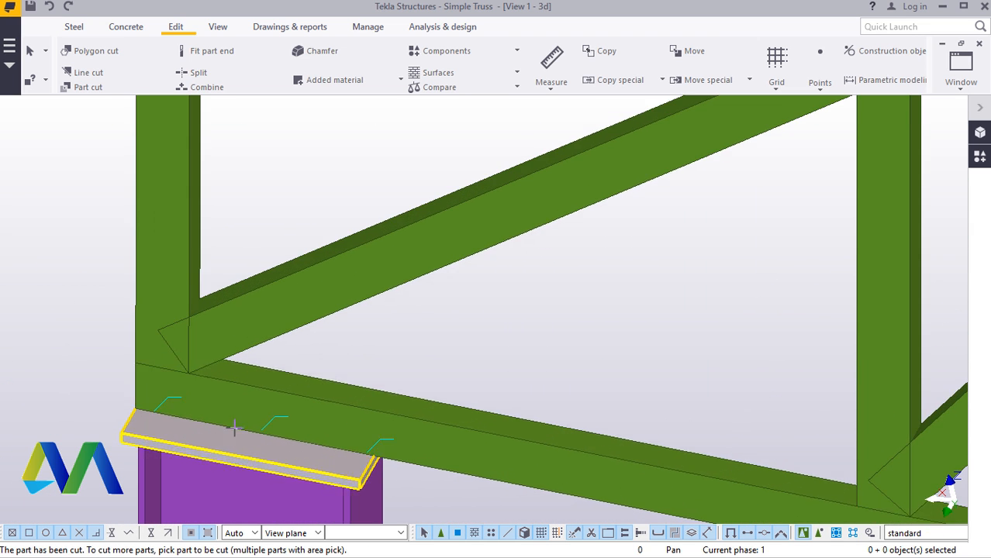
pyautogui.click(172, 235)
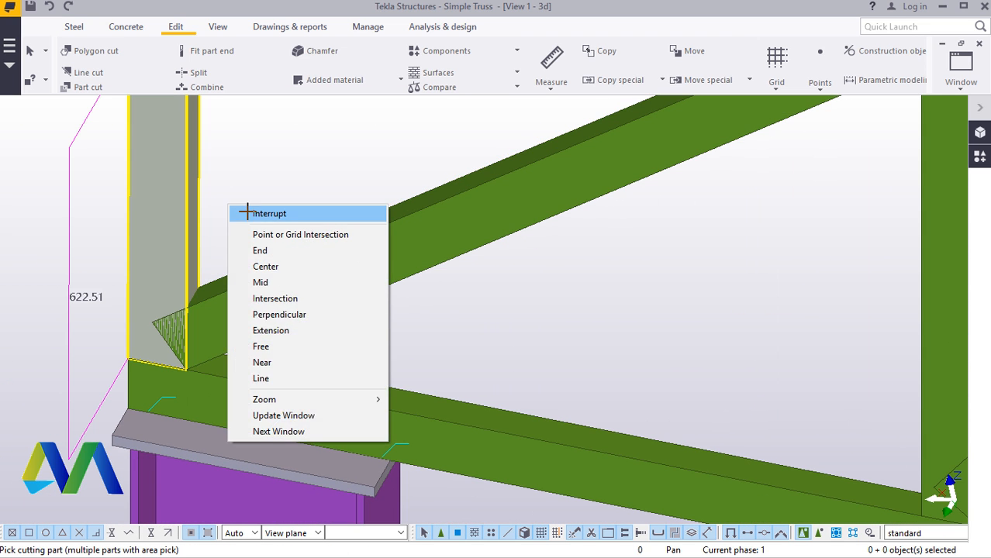
pyautogui.click(248, 213)
pyautogui.click(203, 278)
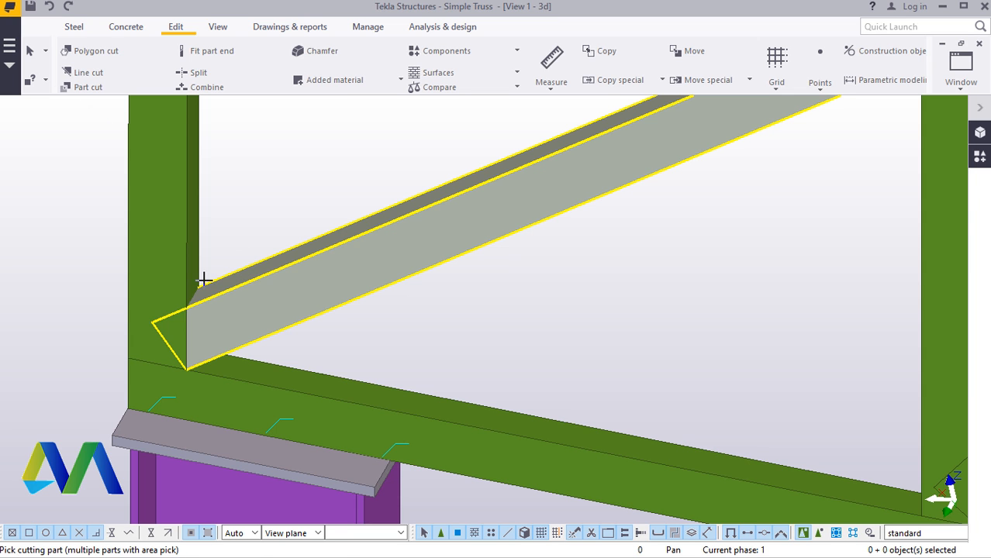
pyautogui.click(159, 257)
# Step: Part-cut the lower ends of the diagonals meeting the first and second verticals, using each vertical as the cutting part
pyautogui.scroll(-3, 159, 256)
pyautogui.scroll(3, 555, 380)
pyautogui.scroll(2, 555, 380)
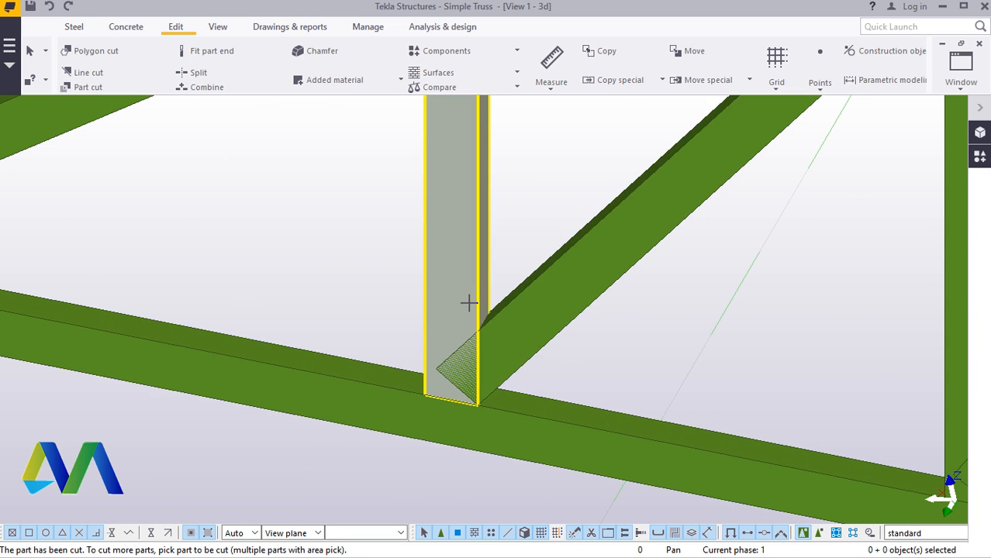
pyautogui.click(463, 303)
pyautogui.scroll(-3, 497, 328)
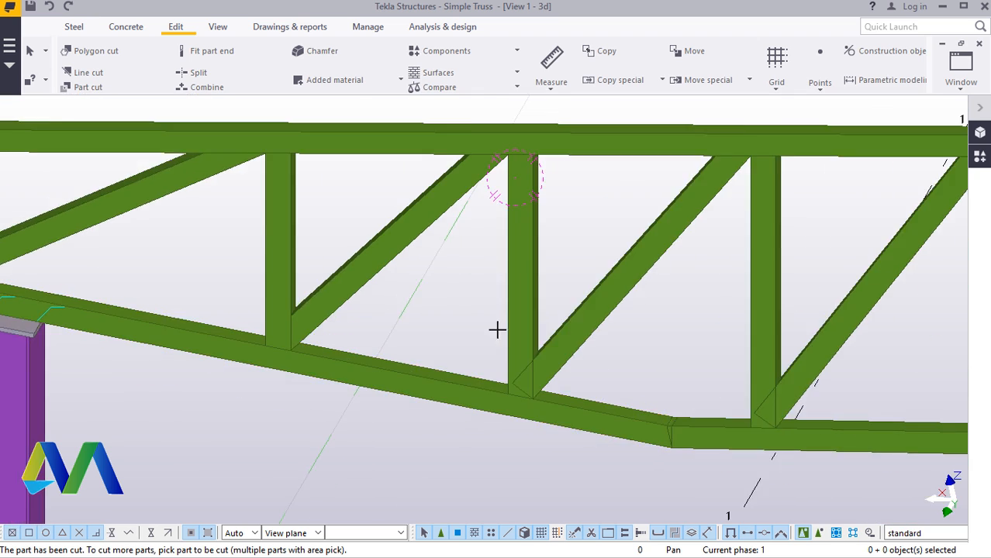
pyautogui.scroll(3, 610, 377)
pyautogui.click(490, 342)
pyautogui.scroll(-3, 402, 347)
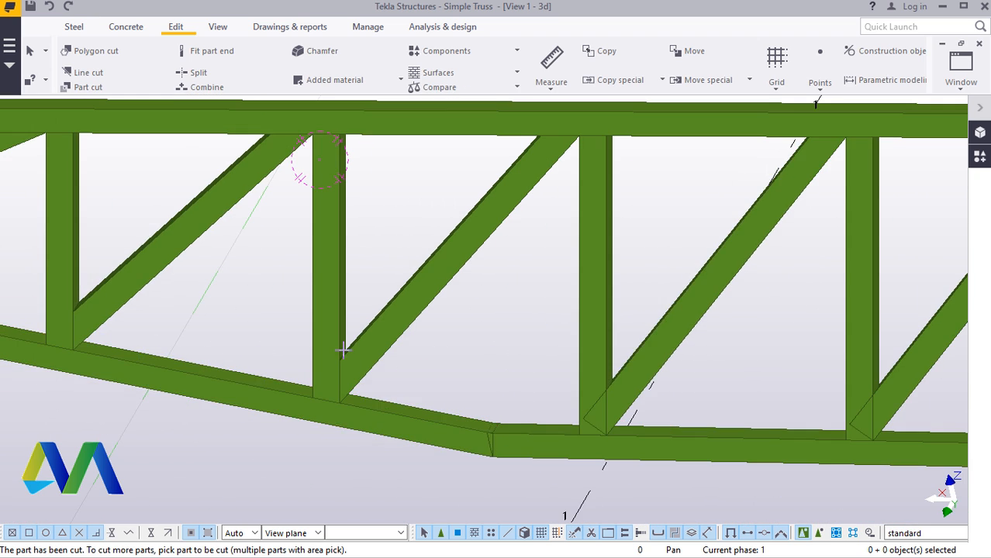
# Step: Part-cut the lower ends of the diagonals meeting the third and fourth verticals, using each vertical as the cutting part
pyautogui.scroll(3, 648, 380)
pyautogui.click(648, 381)
pyautogui.click(576, 371)
pyautogui.scroll(-3, 570, 349)
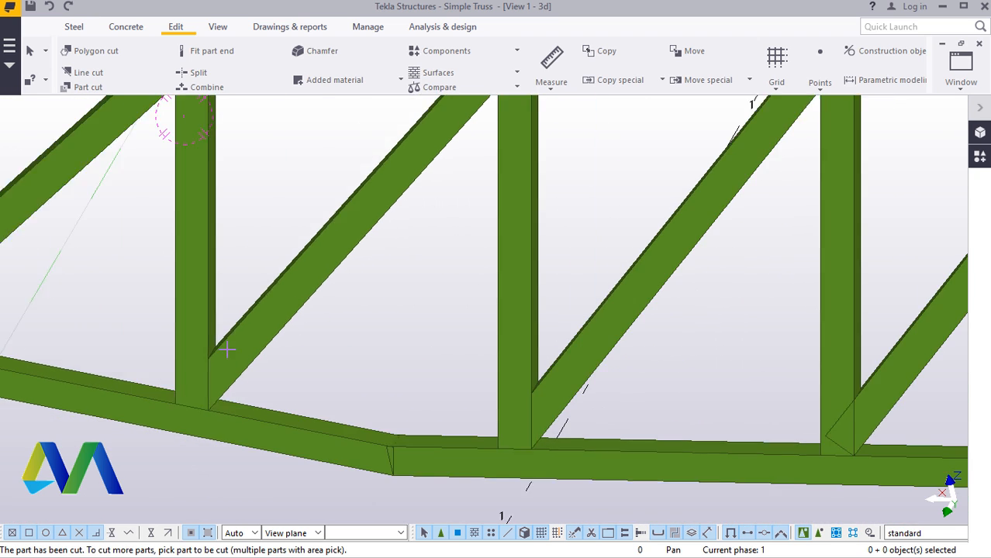
pyautogui.scroll(3, 625, 409)
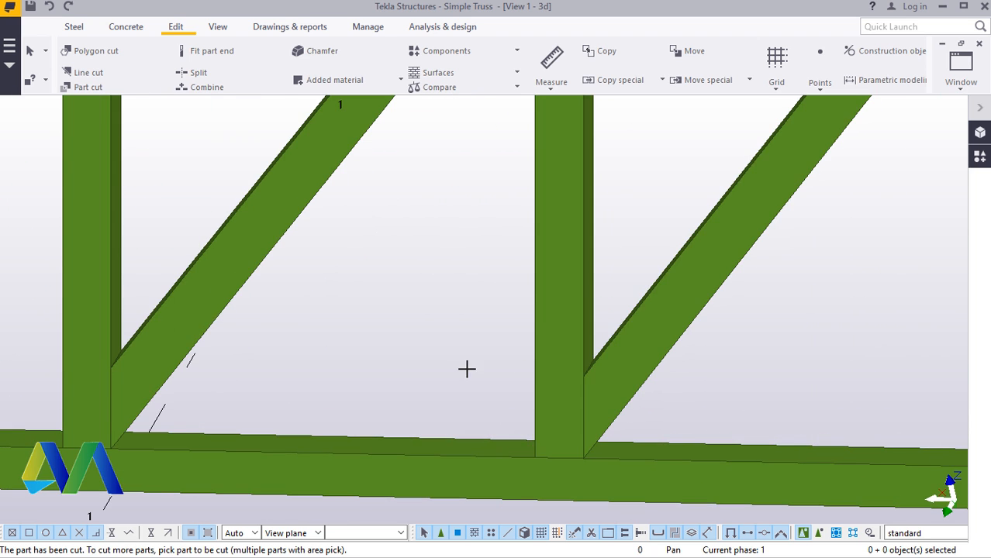
# Step: Part-cut the lower ends of the diagonals meeting the fifth and sixth verticals, using each vertical as the cutting part
pyautogui.scroll(-3, 466, 369)
pyautogui.scroll(3, 550, 389)
pyautogui.click(550, 389)
pyautogui.click(500, 355)
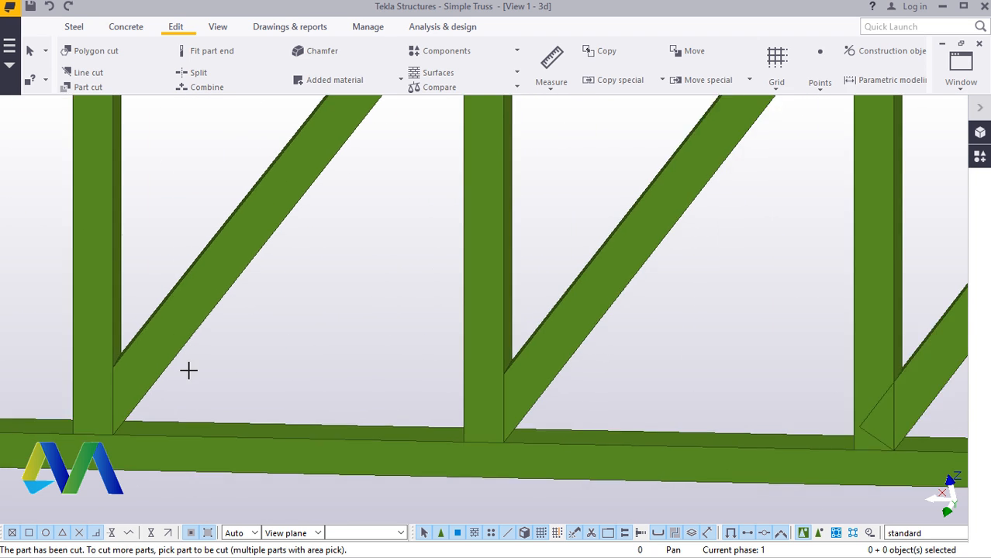
pyautogui.scroll(-3, 531, 382)
pyautogui.scroll(3, 496, 372)
pyautogui.click(489, 364)
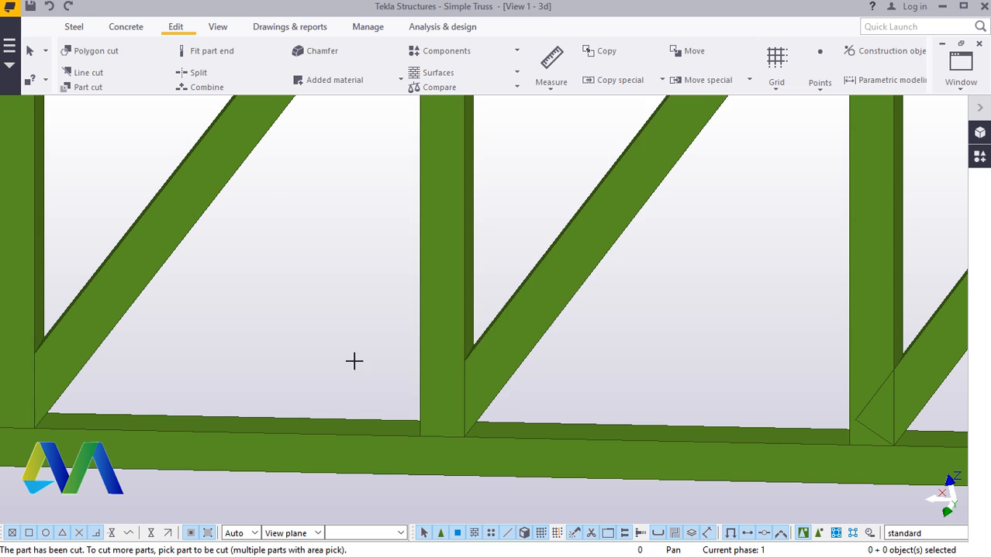
# Step: Part-cut the lower ends of the diagonals meeting the seventh and eighth verticals, using each vertical as the cutting part
pyautogui.scroll(-3, 593, 358)
pyautogui.scroll(3, 620, 365)
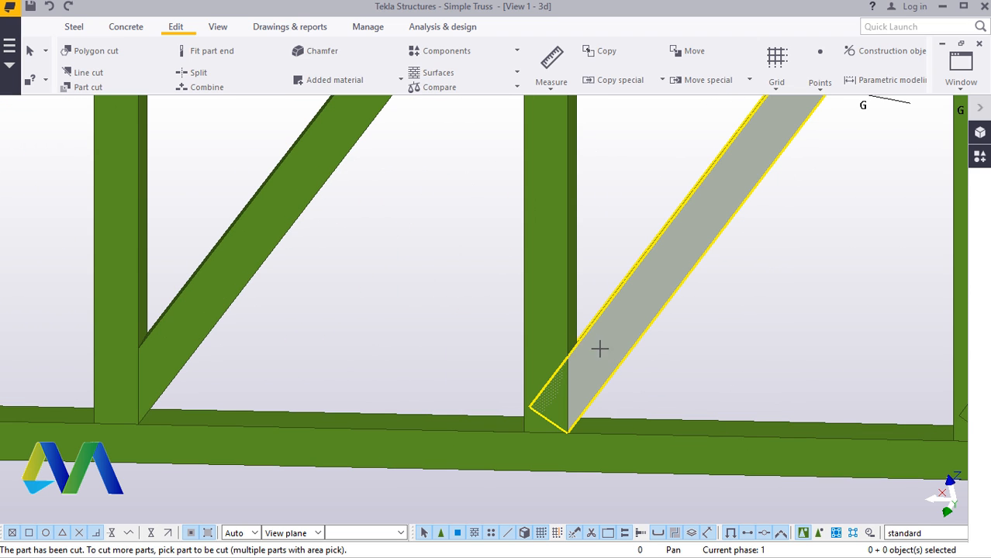
pyautogui.click(550, 340)
pyautogui.scroll(-3, 262, 345)
pyautogui.scroll(3, 627, 369)
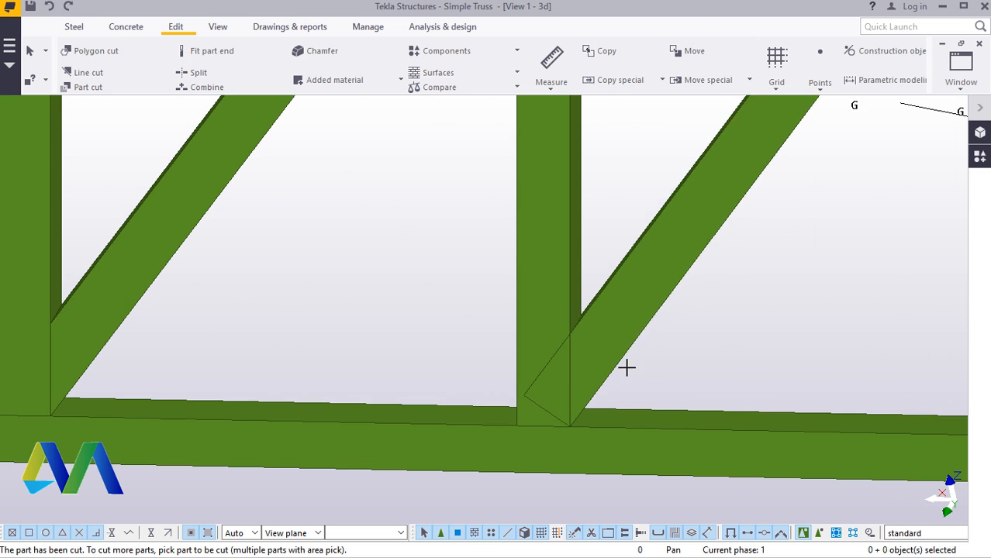
pyautogui.click(555, 326)
# Step: Part-cut the lower end of the last diagonal with the ninth vertical, the last one before the truss's free end
pyautogui.scroll(-3, 283, 365)
pyautogui.scroll(3, 681, 342)
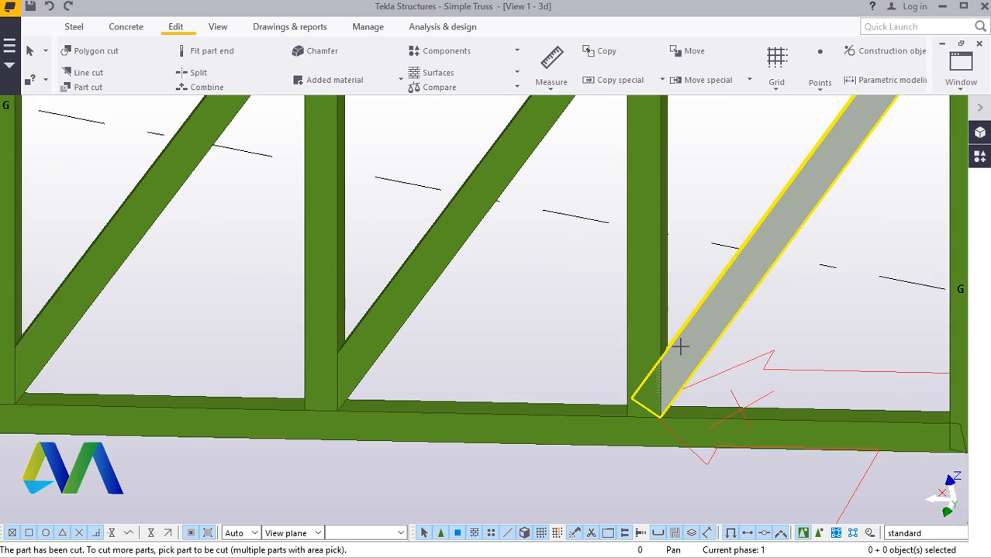
pyautogui.click(628, 334)
pyautogui.scroll(-3, 328, 347)
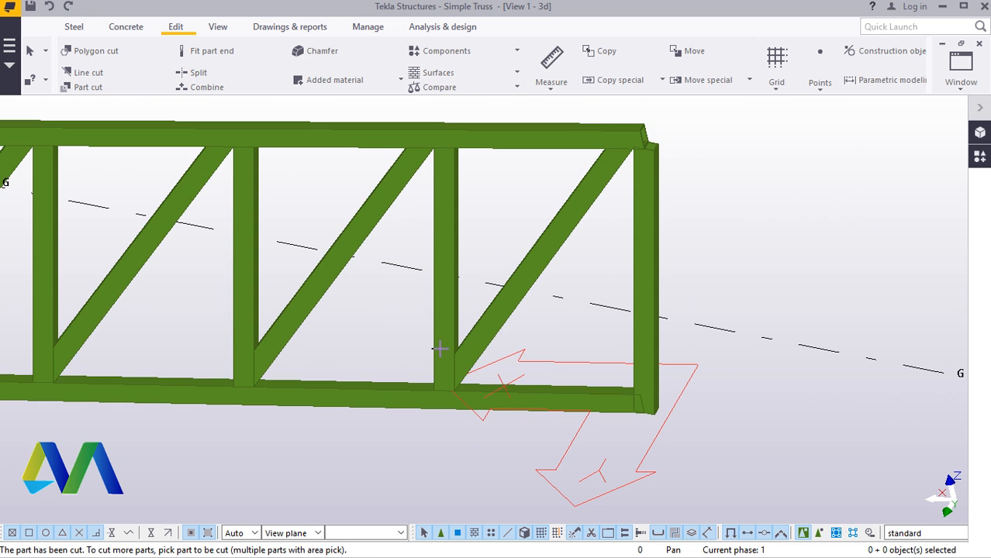
# Step: Examine the joints between the outermost vertical and both chords at the truss's free end
pyautogui.scroll(3, 608, 397)
pyautogui.scroll(1, 627, 399)
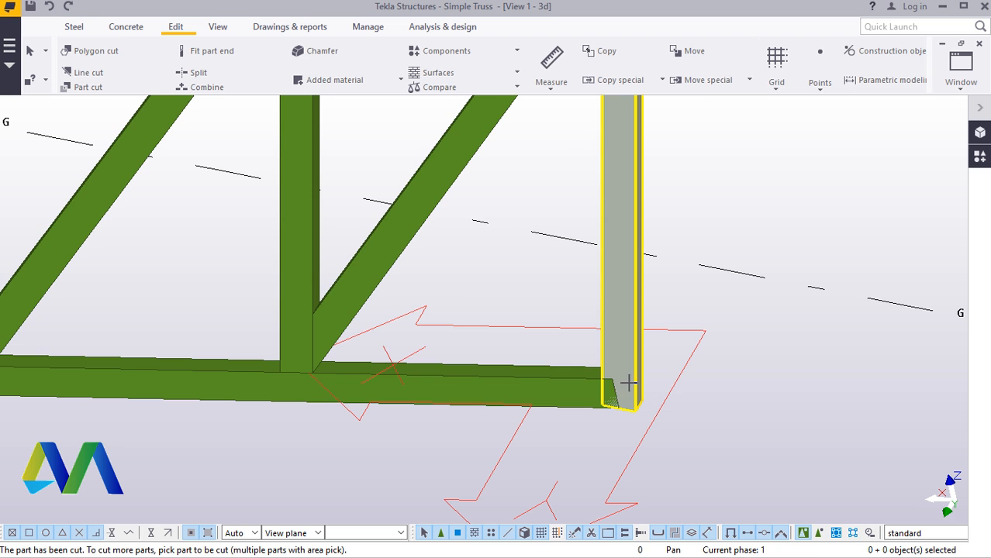
pyautogui.scroll(-3, 628, 383)
pyautogui.scroll(3, 654, 195)
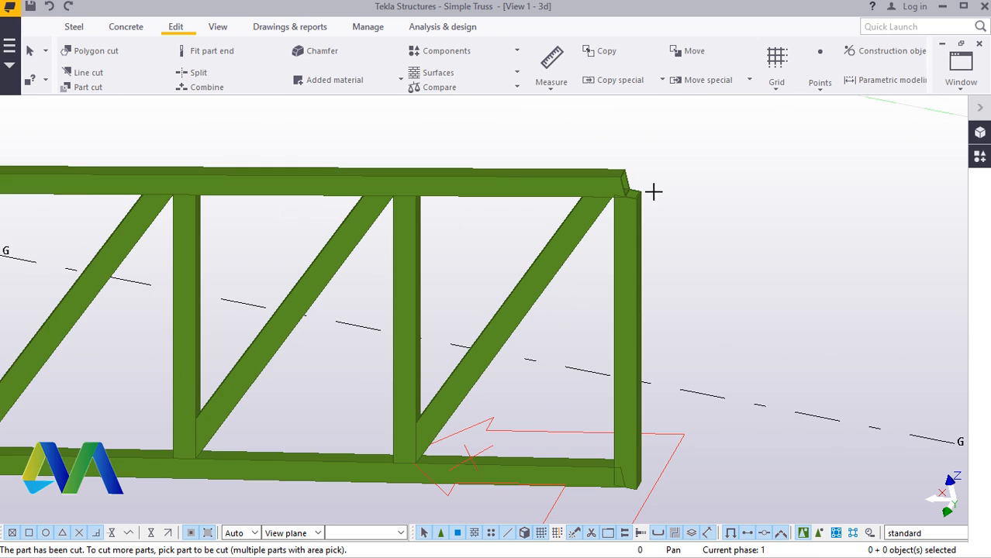
pyautogui.scroll(-2, 653, 191)
pyautogui.rightClick(740, 220)
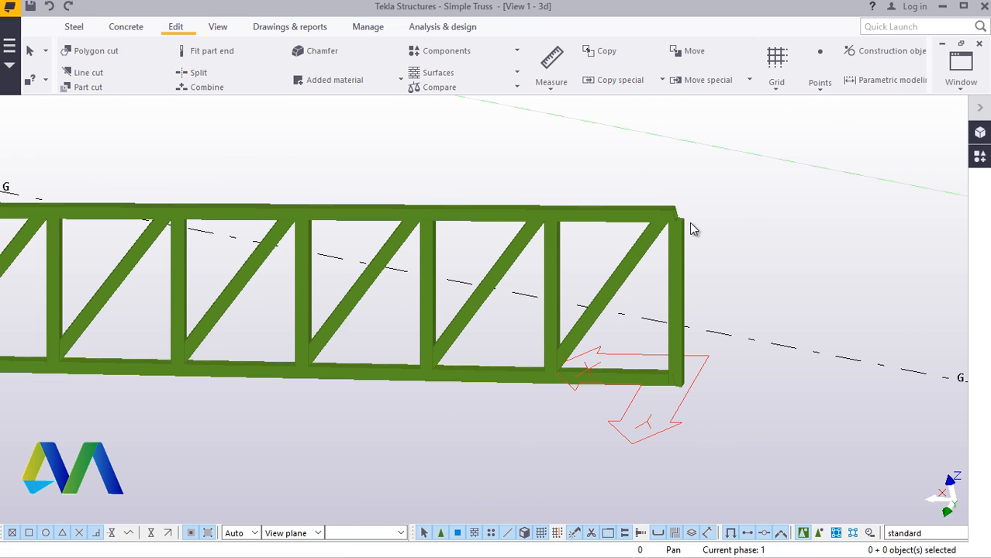
pyautogui.scroll(4, 690, 227)
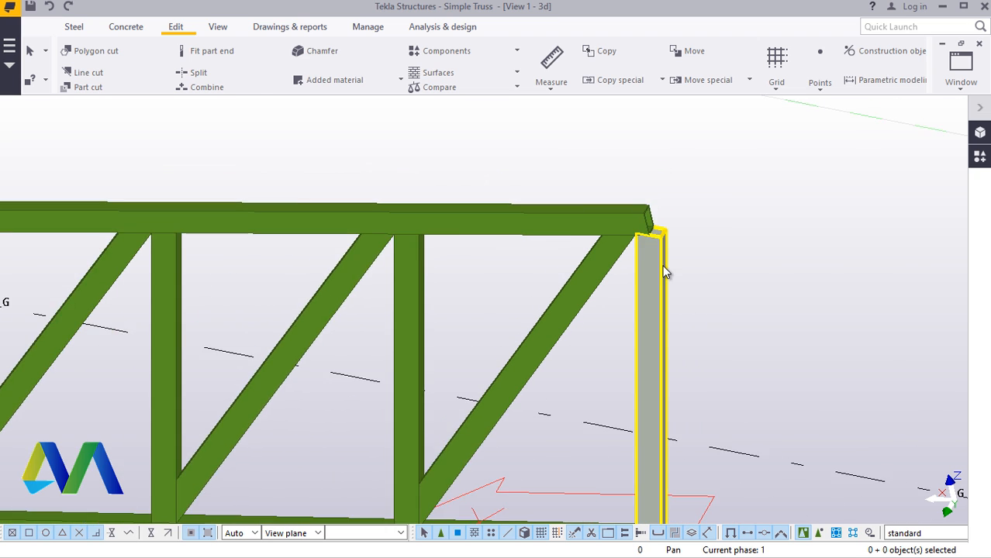
pyautogui.scroll(-3, 665, 272)
pyautogui.scroll(3, 628, 461)
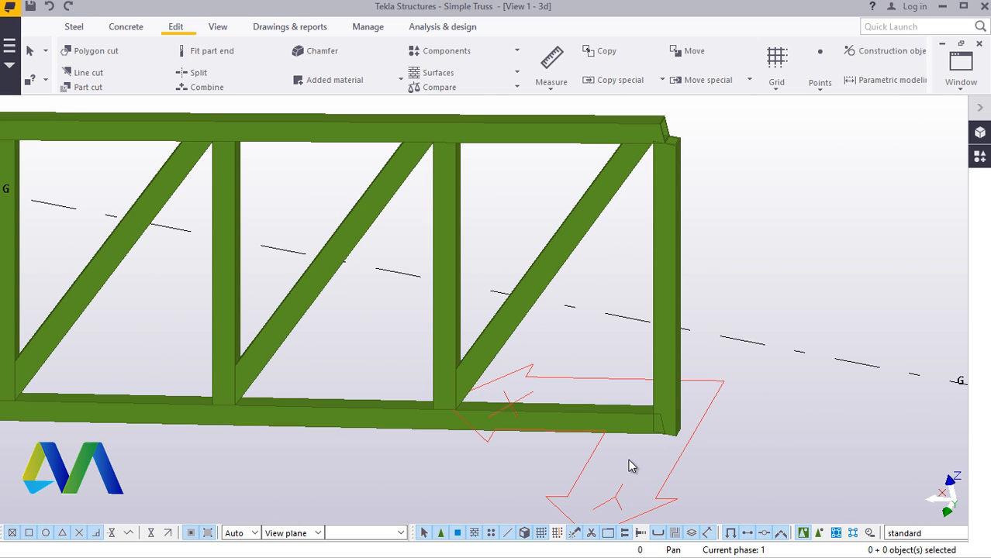
# Step: Find the Stanchion weld (85) component by searching for WELD and apply it between the bottom chord, ninth vertical and its diagonal
pyautogui.click(977, 163)
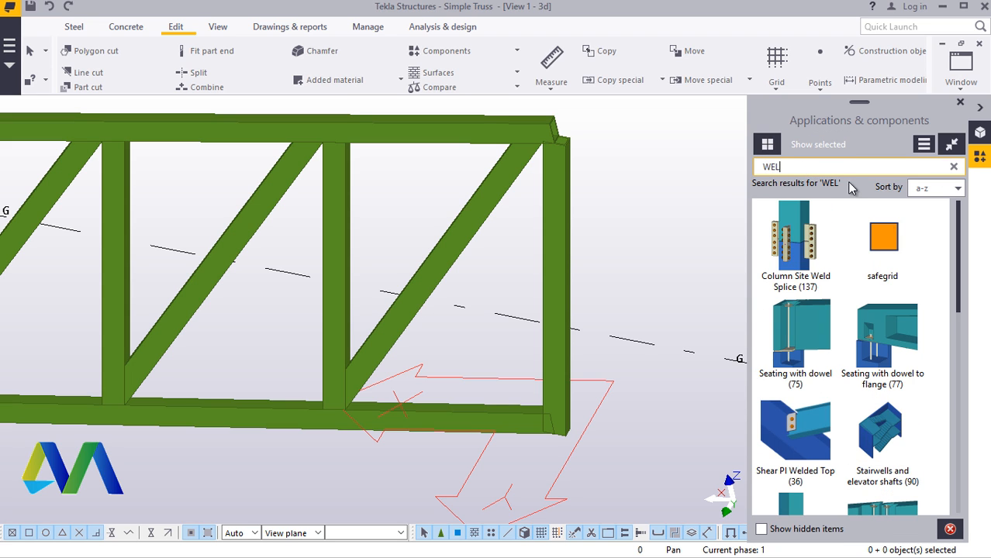
pyautogui.scroll(-5, 899, 366)
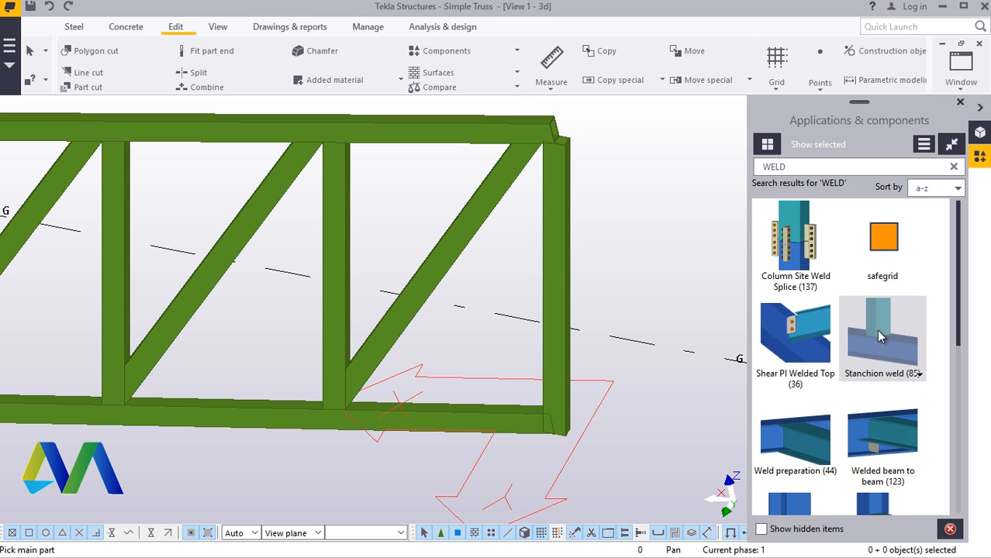
pyautogui.scroll(6, 301, 412)
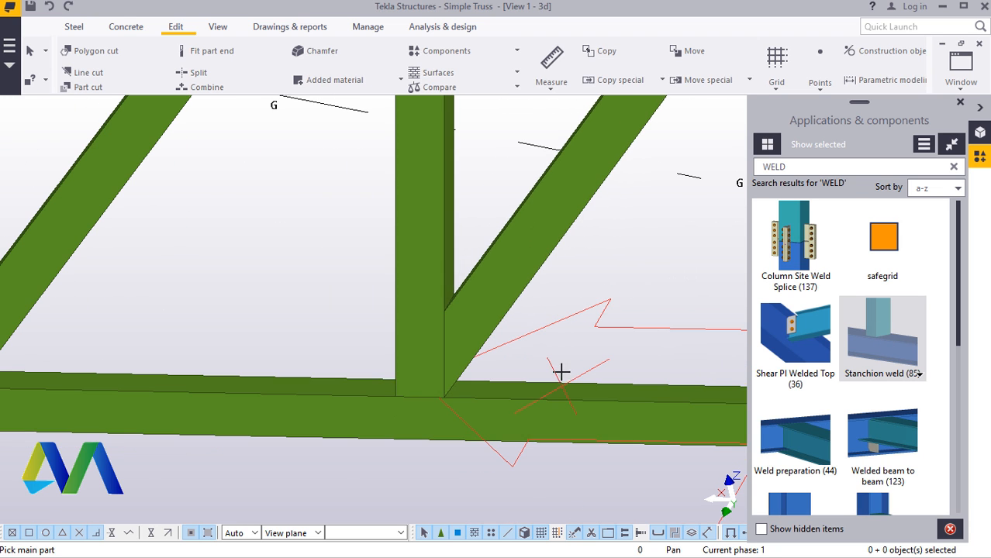
pyautogui.scroll(1, 394, 427)
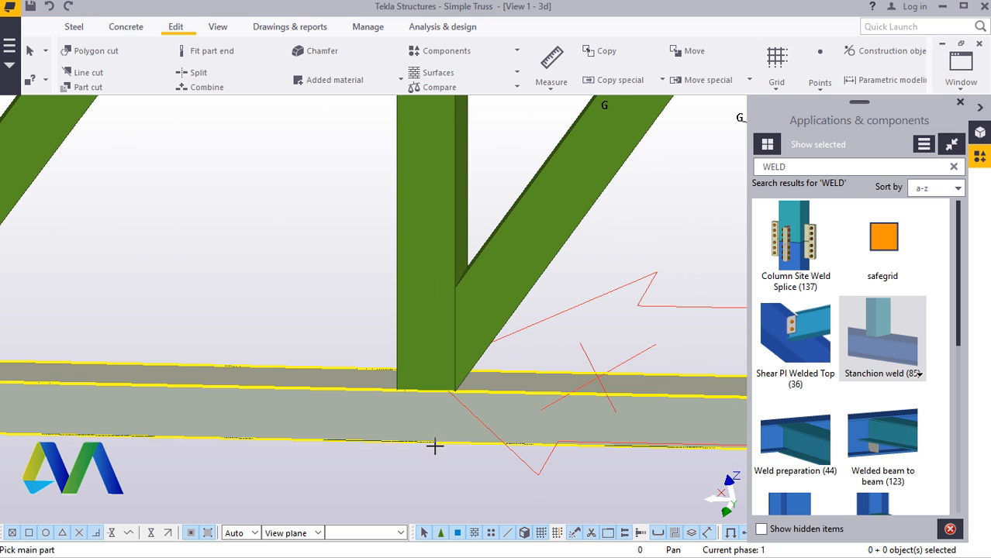
pyautogui.click(425, 337)
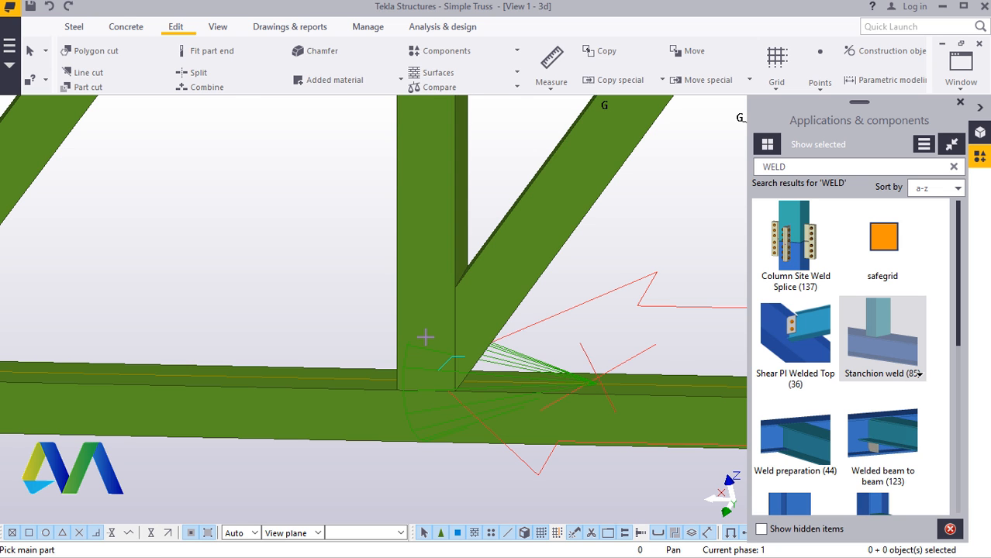
pyautogui.click(477, 296)
pyautogui.scroll(-2, 460, 398)
pyautogui.scroll(5, 157, 399)
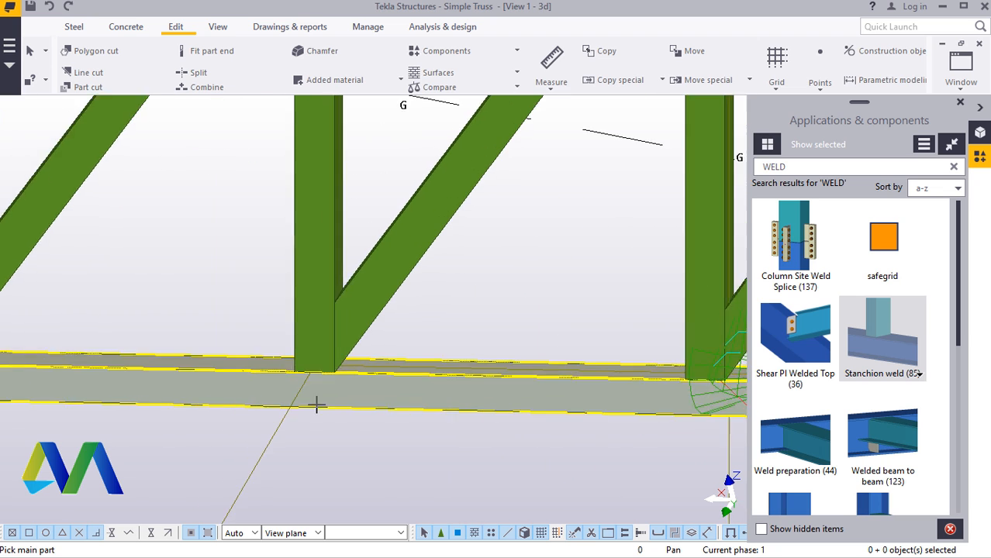
pyautogui.click(316, 294)
pyautogui.rightClick(477, 267)
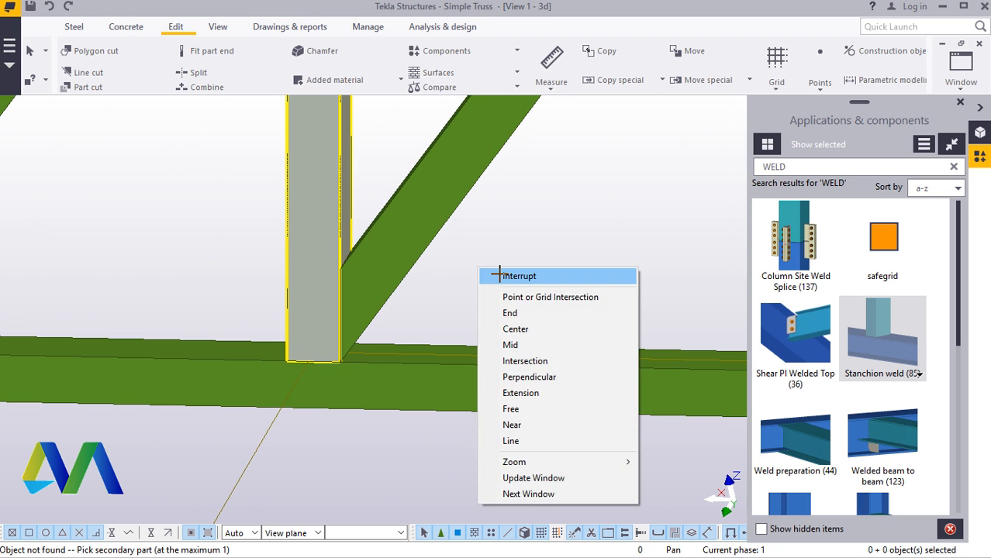
pyautogui.click(499, 275)
# Step: Apply Stanchion weld (85) between the bottom chord and the eighth vertical, and between that vertical and its diagonal
pyautogui.click(901, 325)
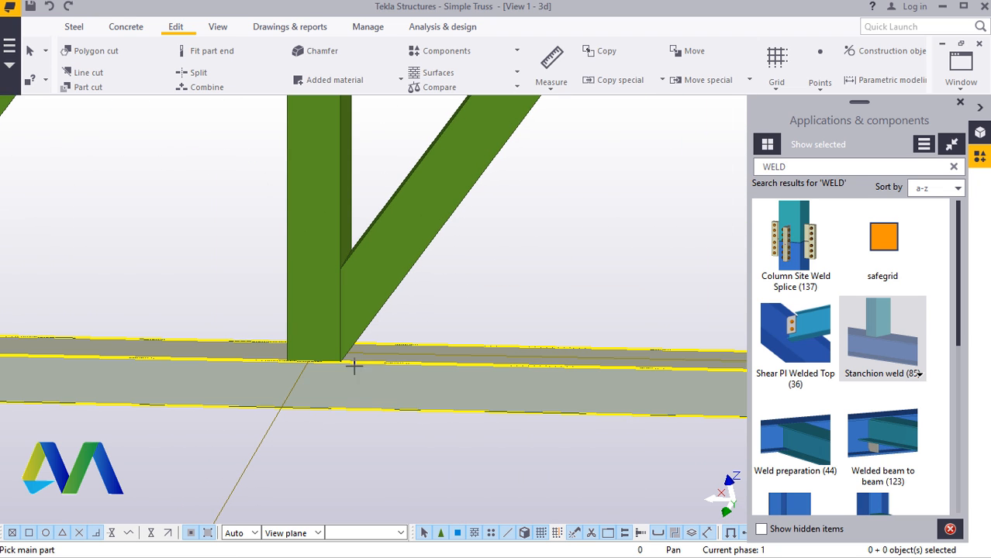
pyautogui.click(312, 374)
pyautogui.click(308, 319)
pyautogui.click(330, 287)
pyautogui.click(383, 287)
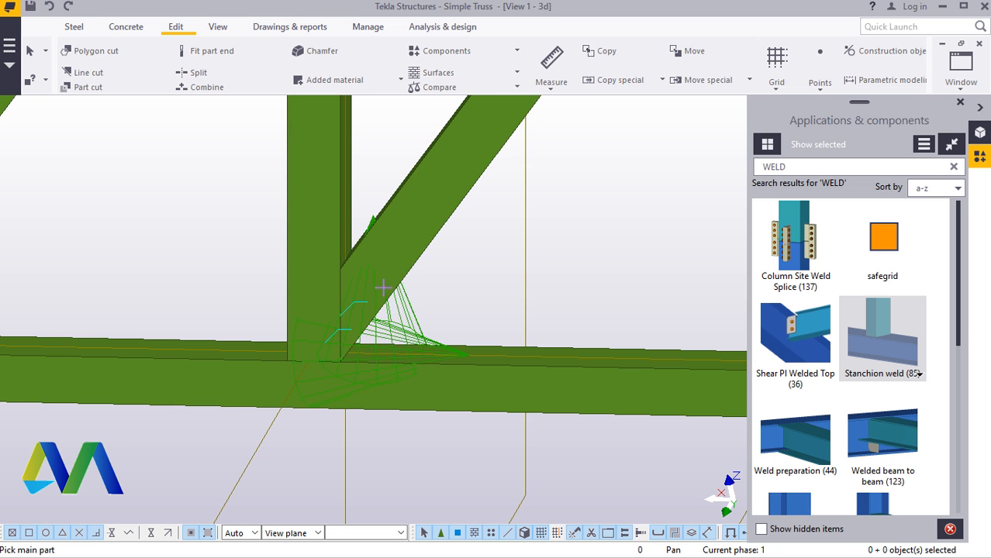
# Step: Apply Stanchion weld (85) between the bottom chord and the seventh vertical, and between that vertical and its diagonal
pyautogui.scroll(-6, 477, 394)
pyautogui.scroll(6, 324, 389)
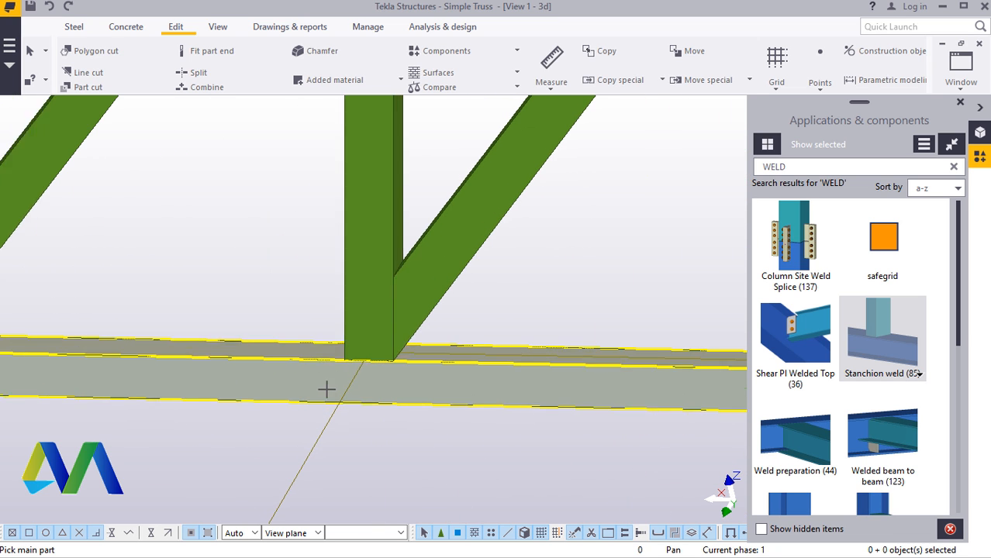
pyautogui.click(396, 376)
pyautogui.click(369, 306)
pyautogui.click(383, 257)
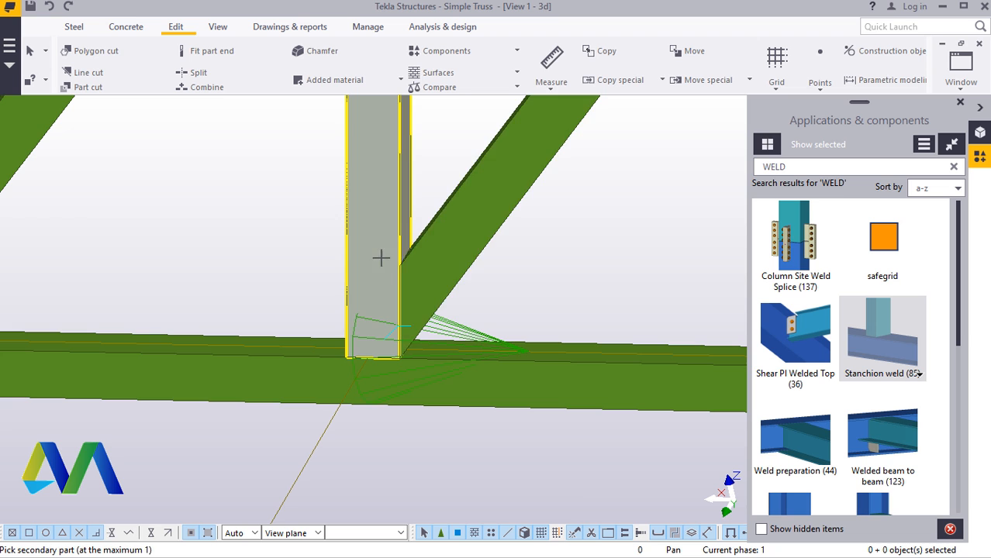
pyautogui.click(430, 270)
# Step: Apply Stanchion weld (85) between the bottom chord and the sixth vertical, and between that vertical and its diagonal
pyautogui.scroll(-5, 430, 270)
pyautogui.scroll(5, 309, 342)
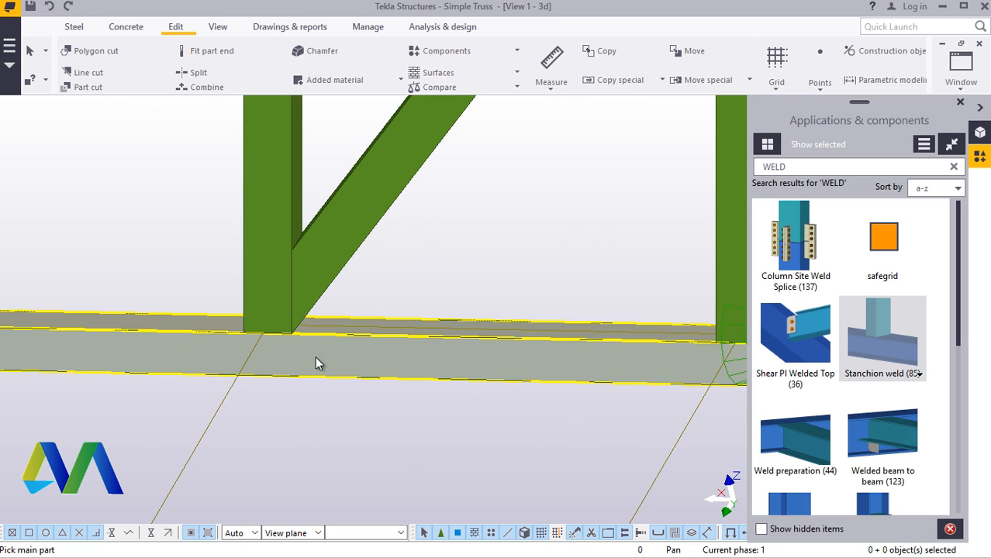
pyautogui.click(316, 363)
pyautogui.click(261, 283)
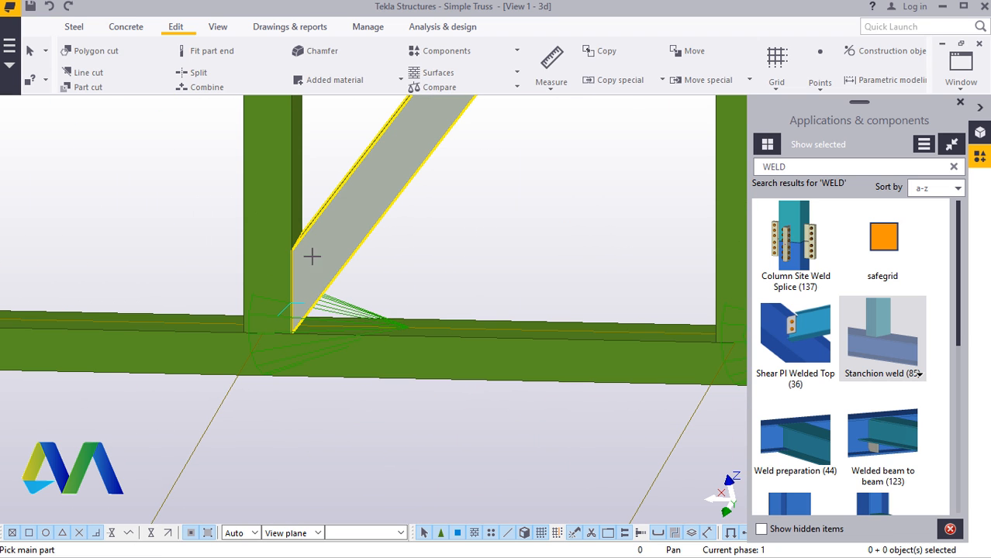
pyautogui.click(265, 225)
pyautogui.click(327, 243)
# Step: Apply Stanchion weld (85) between the bottom chord and the fifth vertical, and between that vertical and its diagonal
pyautogui.scroll(-5, 419, 402)
pyautogui.scroll(2, 99, 387)
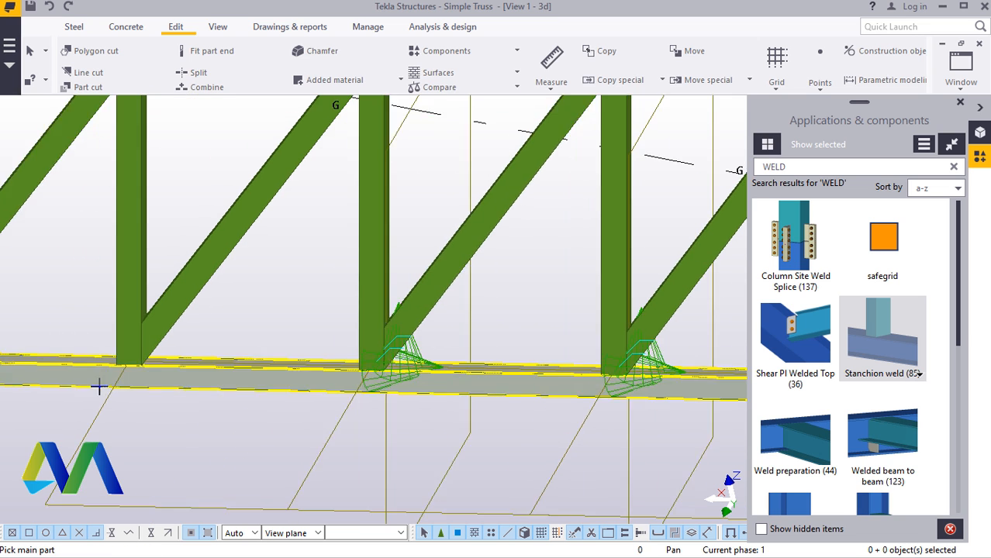
pyautogui.scroll(5, 99, 386)
pyautogui.click(140, 376)
pyautogui.click(172, 301)
pyautogui.scroll(-1, 175, 372)
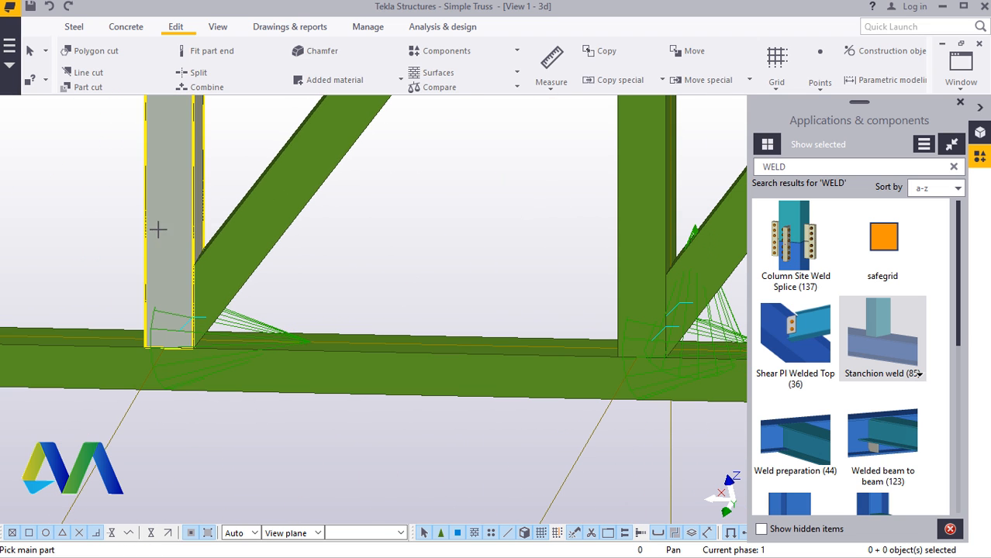
pyautogui.click(157, 230)
pyautogui.click(232, 236)
pyautogui.scroll(-5, 478, 393)
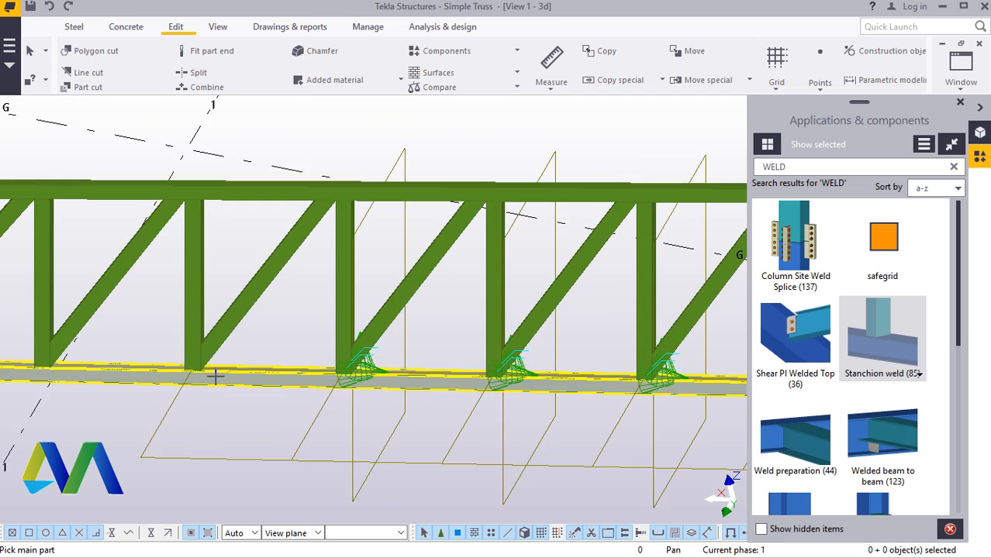
# Step: Apply Stanchion weld (85) between the bottom chord and the second vertical past its bend, and between that vertical and its diagonal
pyautogui.scroll(6, 215, 376)
pyautogui.click(190, 310)
pyautogui.click(227, 294)
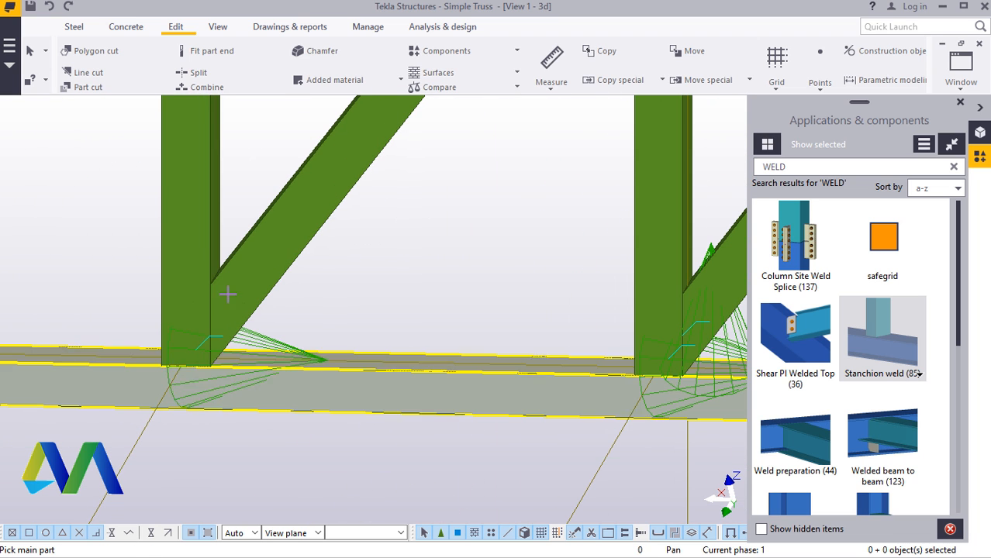
pyautogui.click(172, 199)
pyautogui.click(283, 244)
# Step: Apply Stanchion weld (85) between the horizontal bottom chord and the vertical just past the bend, and between that vertical and its diagonal
pyautogui.scroll(-5, 381, 332)
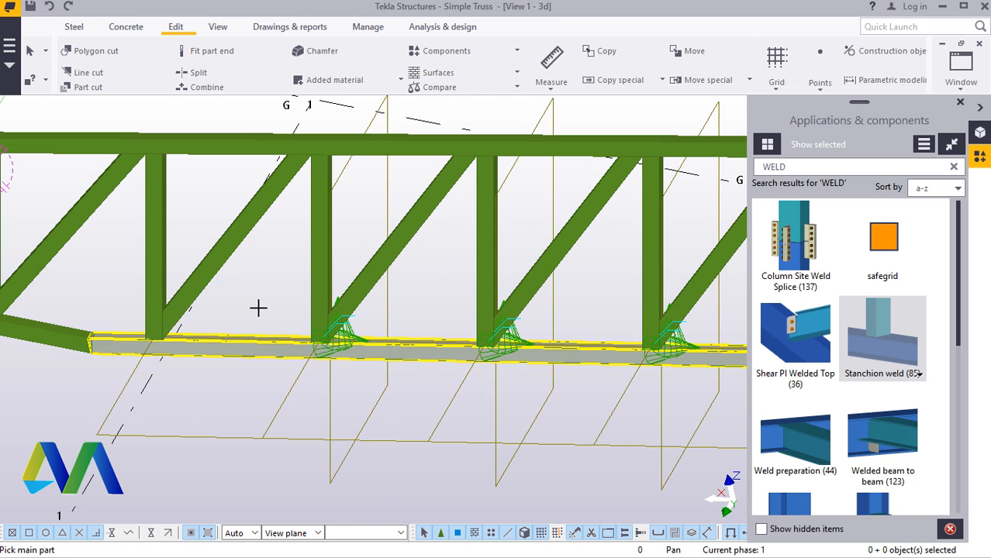
pyautogui.scroll(6, 166, 372)
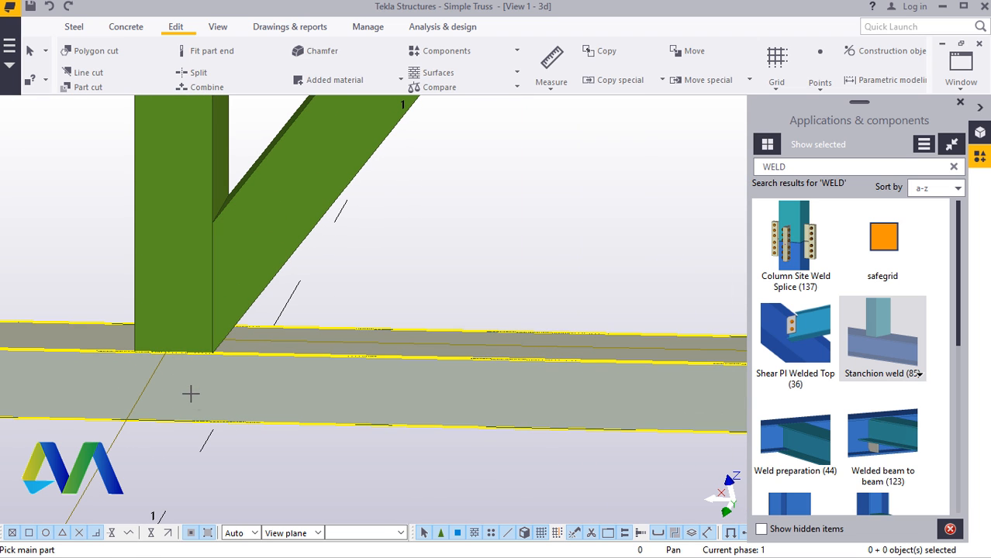
pyautogui.click(171, 285)
pyautogui.click(256, 233)
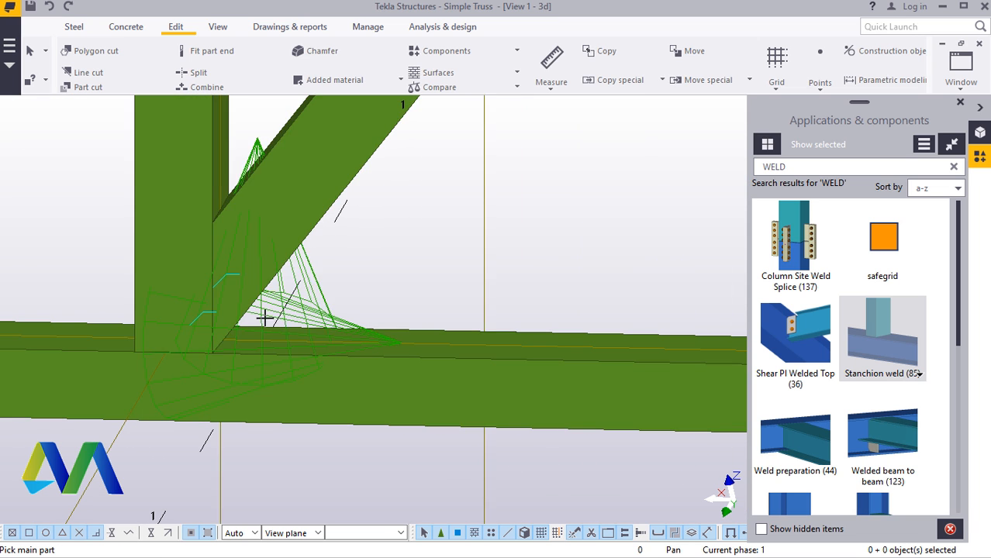
# Step: Apply Stanchion weld (85) between the sloping bottom chord and its vertical nearest the bend, and between that vertical and its diagonal
pyautogui.scroll(-3, 457, 347)
pyautogui.scroll(3, 143, 309)
pyautogui.scroll(-3, 394, 394)
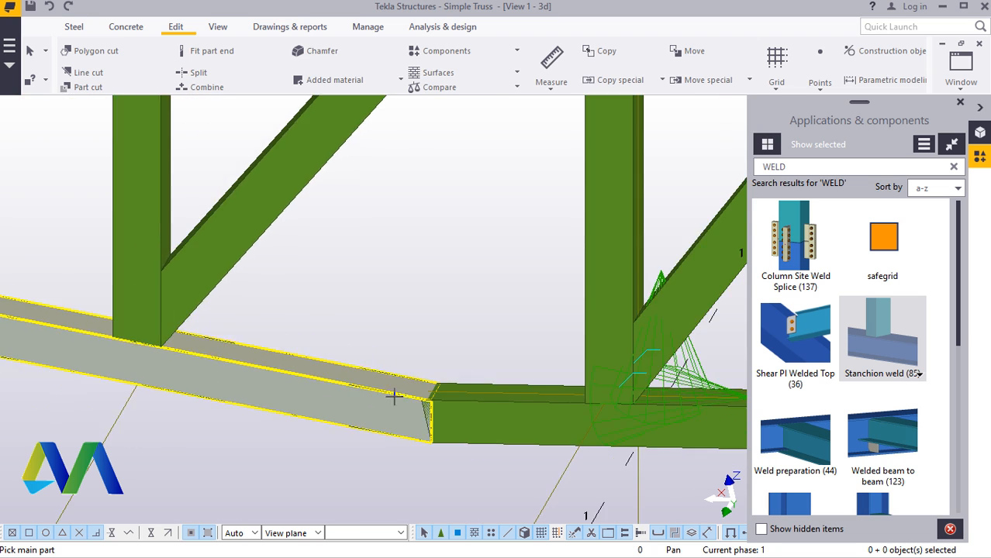
pyautogui.scroll(4, 217, 372)
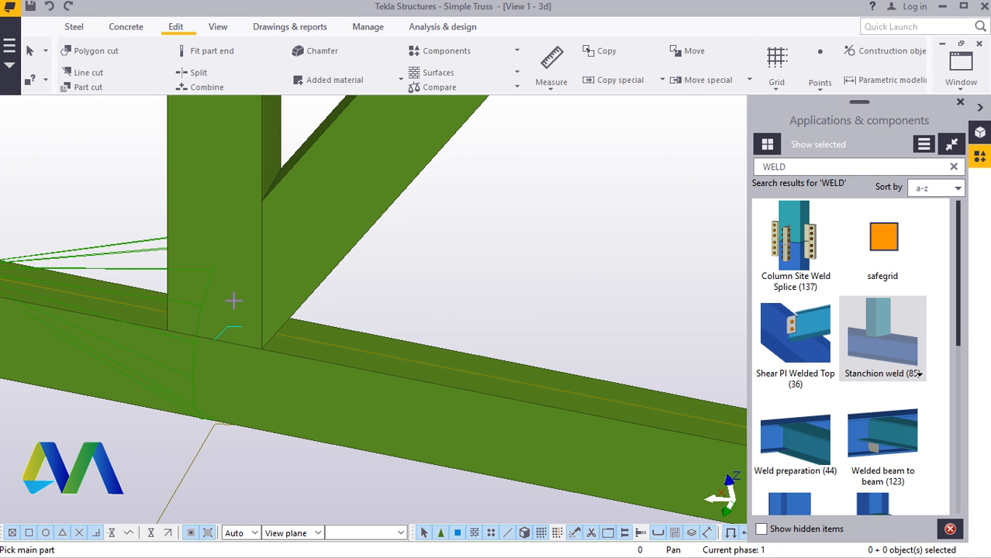
pyautogui.click(215, 186)
pyautogui.click(310, 208)
# Step: Apply Stanchion weld (85) between the sloping bottom chord and its middle vertical, and between that vertical and its diagonal
pyautogui.scroll(-3, 457, 354)
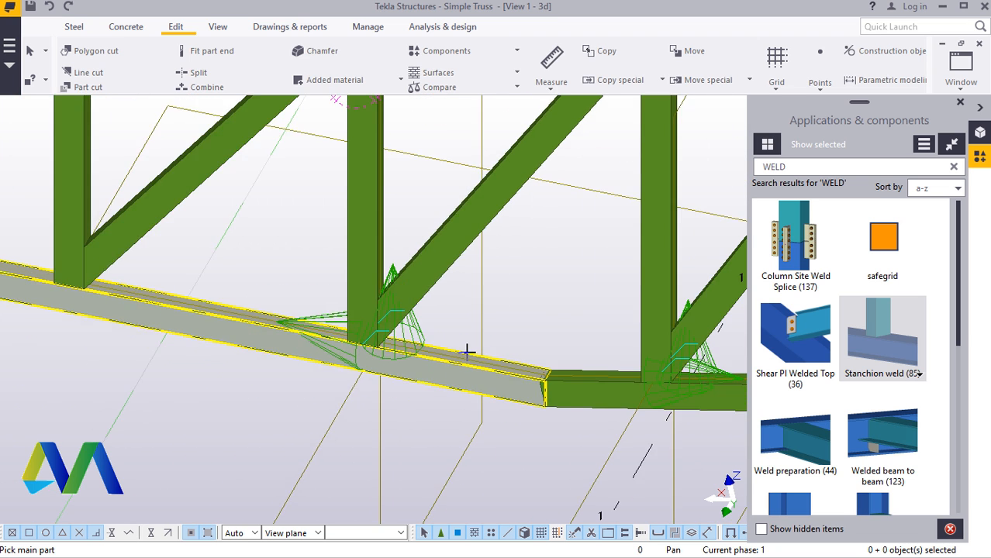
pyautogui.scroll(3, 148, 324)
pyautogui.scroll(2, 155, 319)
pyautogui.click(196, 214)
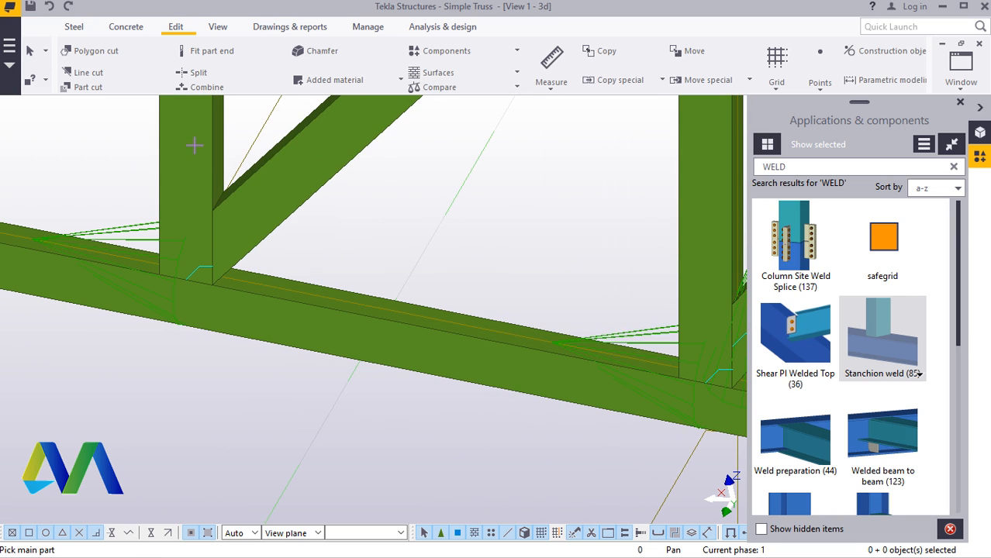
pyautogui.click(194, 146)
pyautogui.click(278, 159)
# Step: Apply Stanchion weld (85) between the sloping bottom chord and the end vertical above the column, and between that vertical and its diagonal
pyautogui.scroll(-2, 283, 301)
pyautogui.scroll(-3, 359, 339)
pyautogui.scroll(-2, 359, 339)
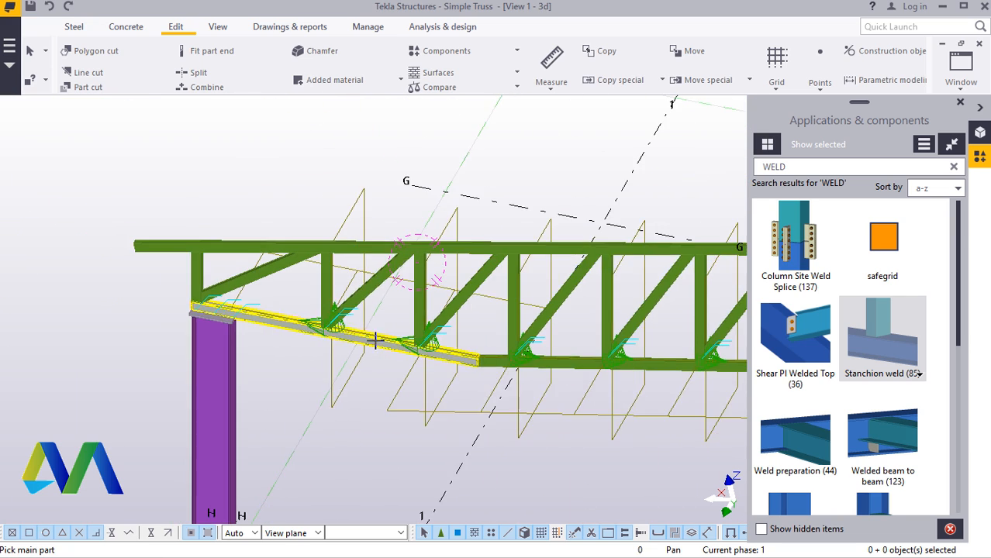
pyautogui.scroll(6, 137, 286)
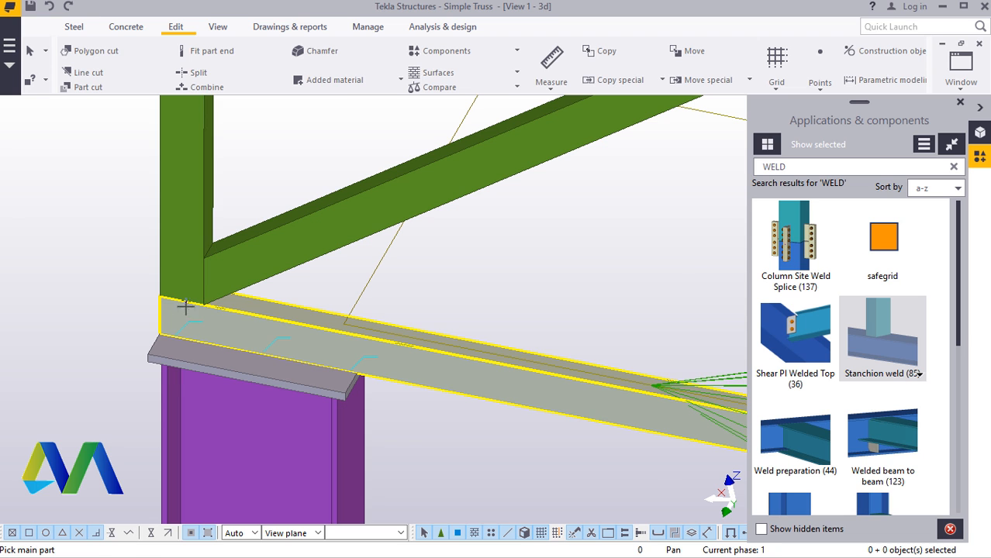
pyautogui.click(186, 281)
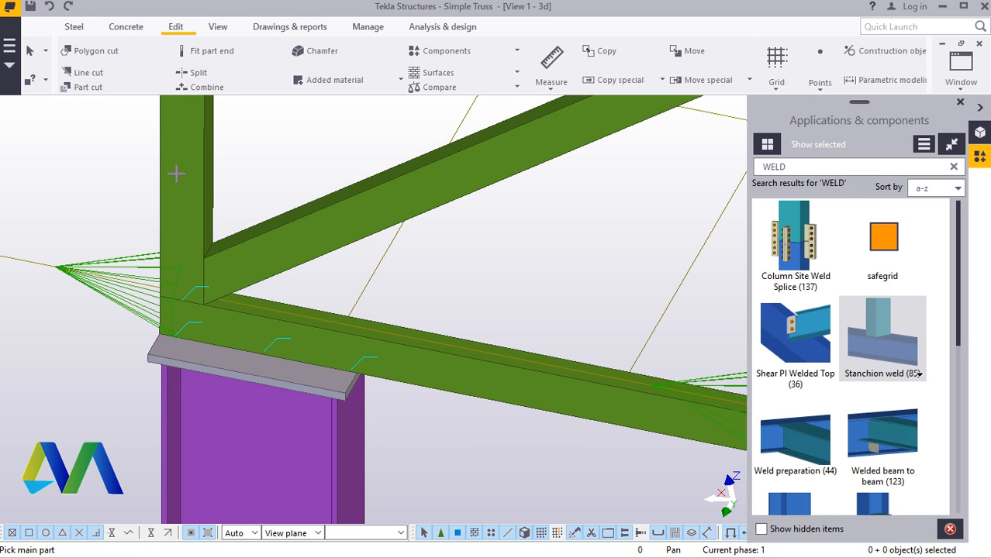
pyautogui.click(259, 248)
# Step: Apply Stanchion weld (85) between the top chord and the end vertical above the column
pyautogui.scroll(-3, 258, 248)
pyautogui.scroll(5, 199, 188)
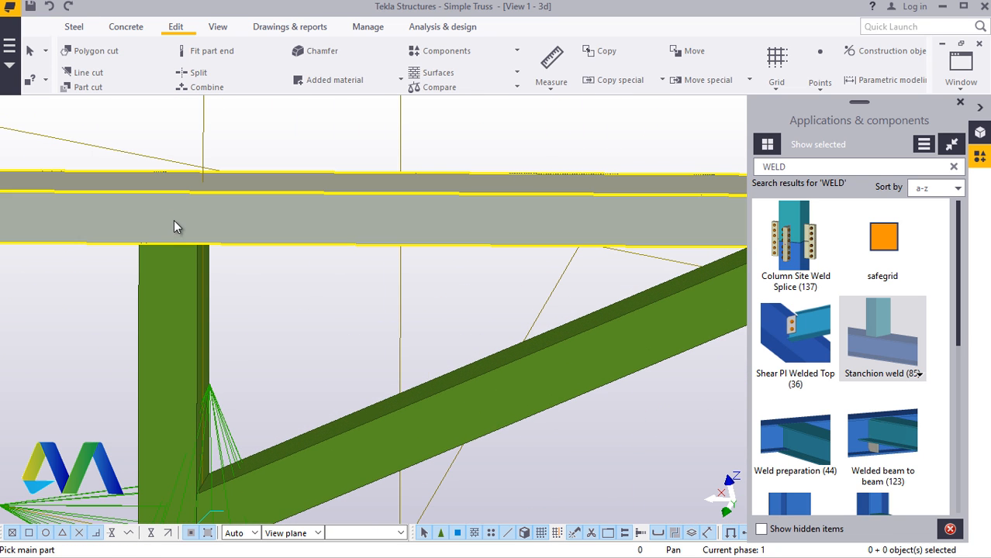
pyautogui.click(175, 225)
pyautogui.click(174, 274)
# Step: Apply Stanchion weld (85) from the top chord to the first diagonal and to the second vertical from the column
pyautogui.scroll(-3, 175, 274)
pyautogui.scroll(5, 449, 250)
pyautogui.scroll(2, 449, 251)
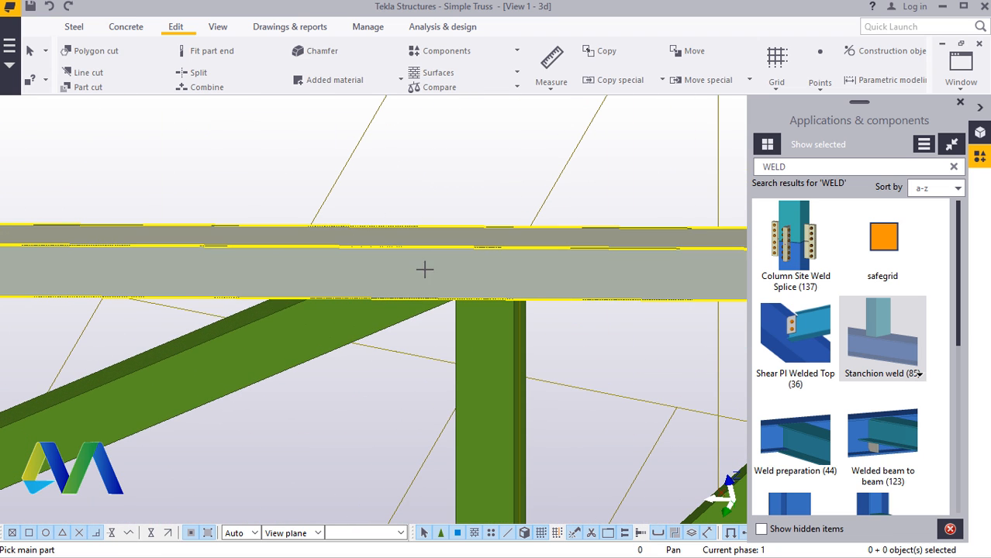
pyautogui.click(329, 323)
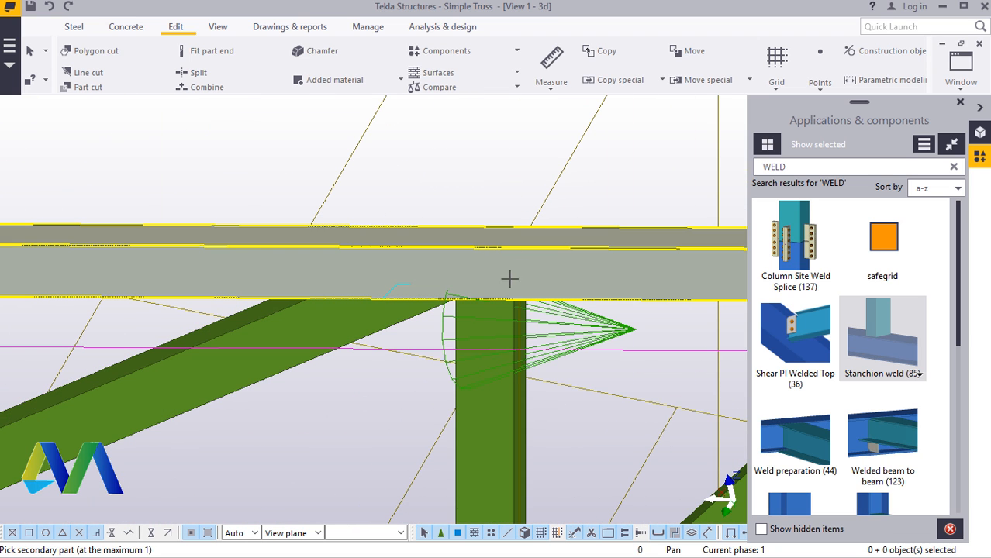
pyautogui.click(493, 405)
# Step: Apply Stanchion weld (85) from the top chord to the second diagonal and to the third vertical from the column
pyautogui.scroll(-3, 111, 337)
pyautogui.scroll(3, 383, 348)
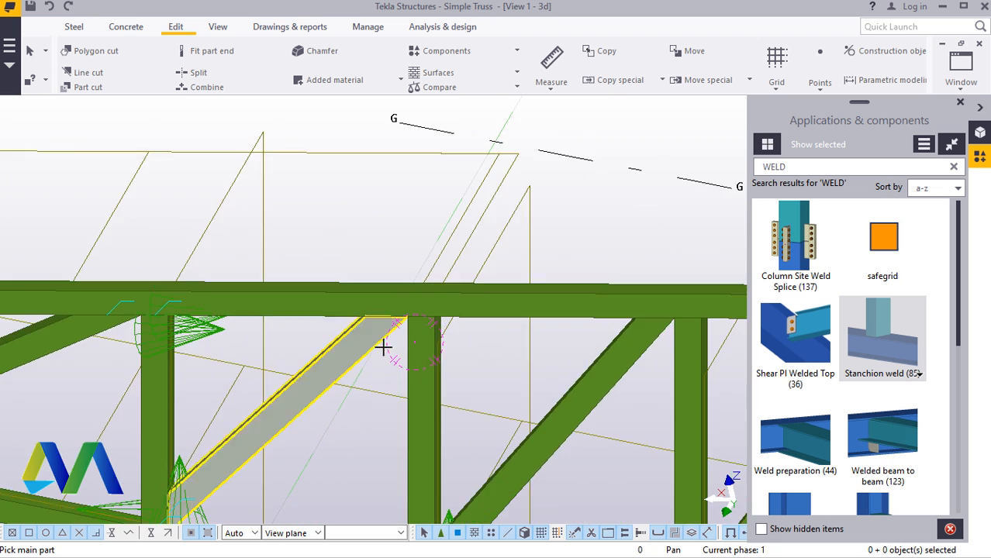
pyautogui.scroll(3, 383, 348)
pyautogui.click(381, 273)
pyautogui.click(348, 327)
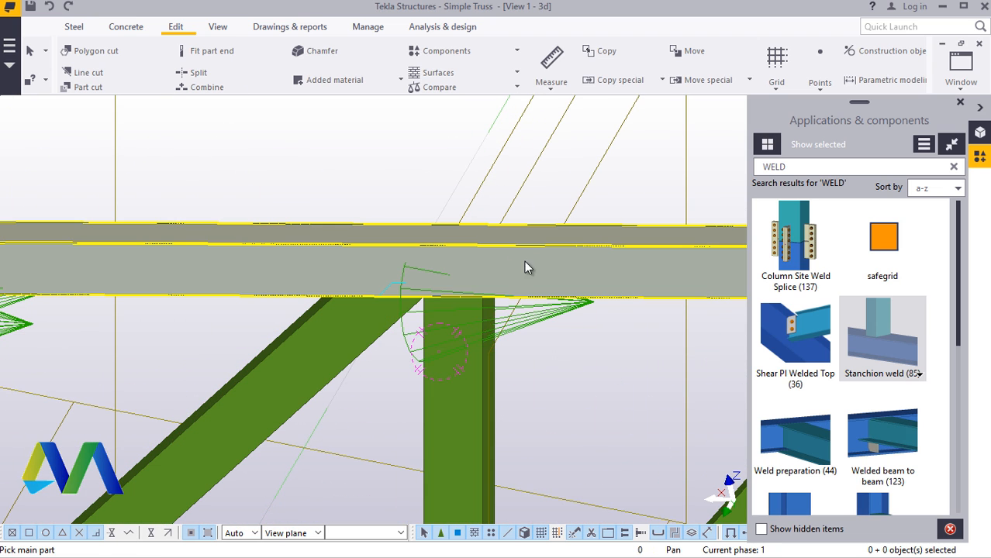
pyautogui.click(524, 267)
pyautogui.click(460, 399)
# Step: Apply Stanchion weld (85) from the top chord to the third diagonal and to the fourth vertical from the column
pyautogui.scroll(-3, 175, 334)
pyautogui.scroll(3, 560, 327)
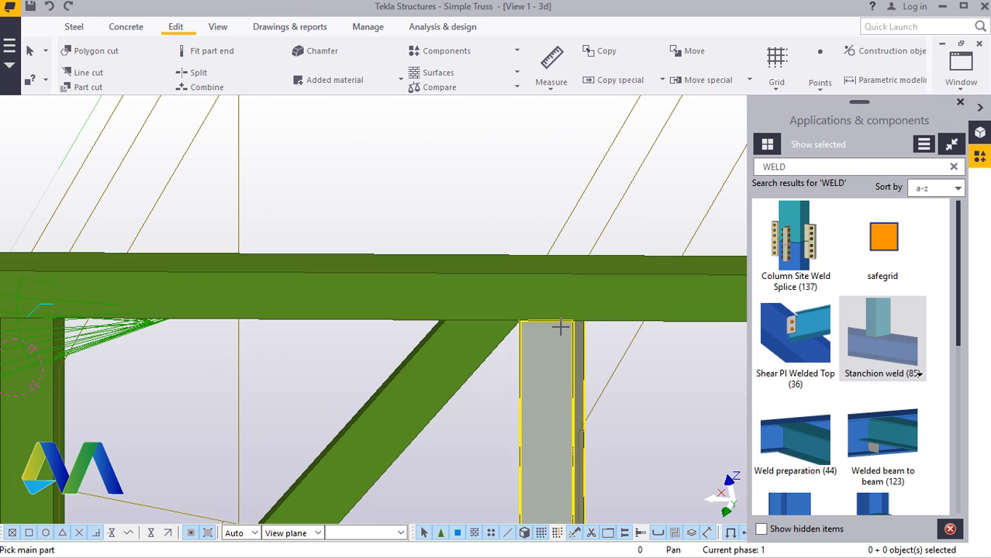
pyautogui.click(525, 307)
pyautogui.click(487, 332)
pyautogui.click(584, 290)
pyautogui.click(541, 393)
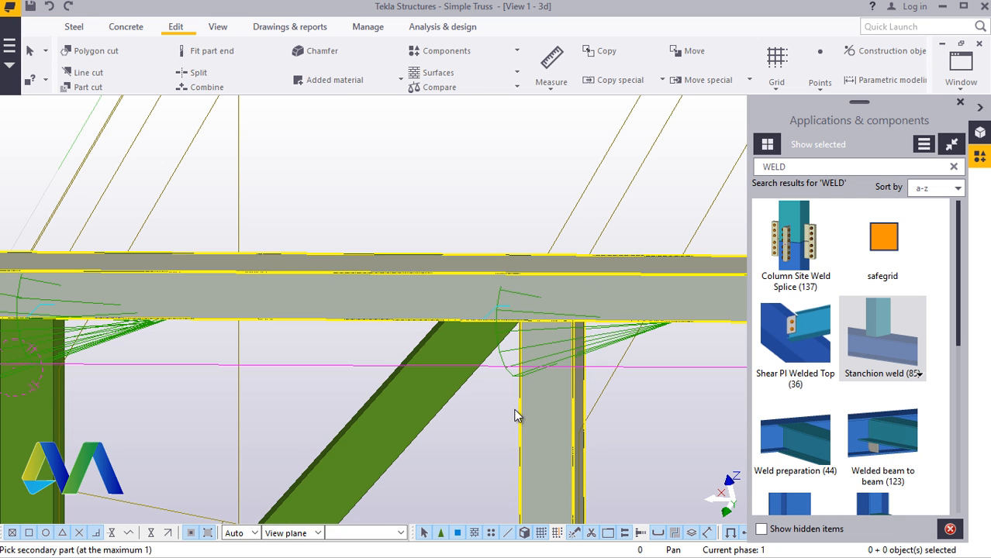
# Step: Apply Stanchion weld (85) between the top chord and the fourth diagonal from the column
pyautogui.scroll(-3, 183, 328)
pyautogui.scroll(3, 535, 336)
pyautogui.click(562, 297)
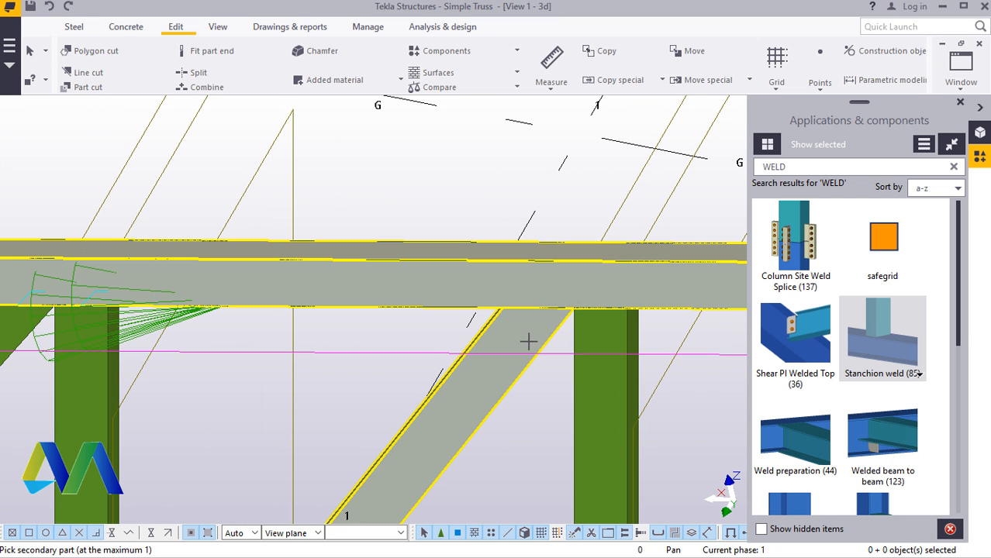
pyautogui.click(529, 341)
pyautogui.click(663, 276)
pyautogui.click(560, 380)
pyautogui.scroll(-2, 333, 362)
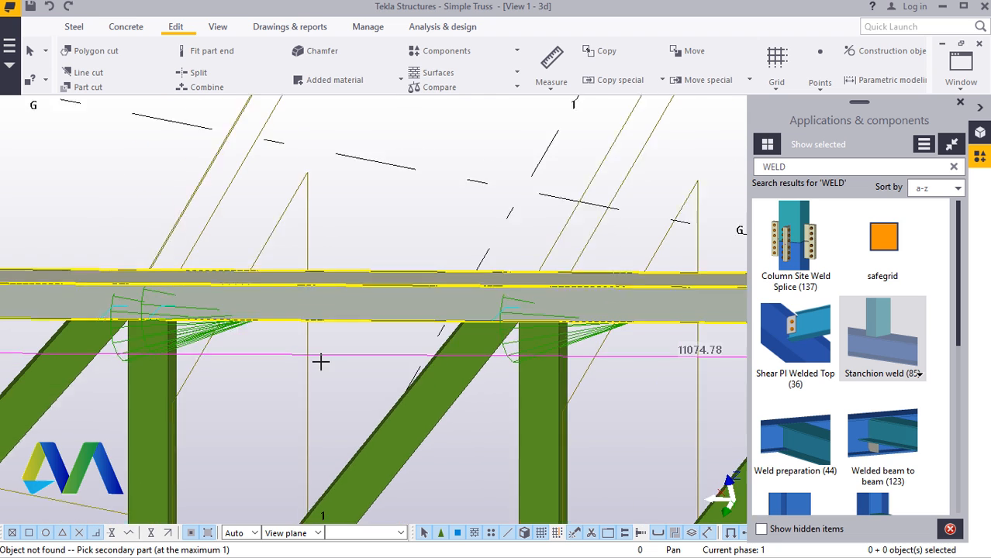
pyautogui.scroll(1, 637, 311)
pyautogui.click(555, 308)
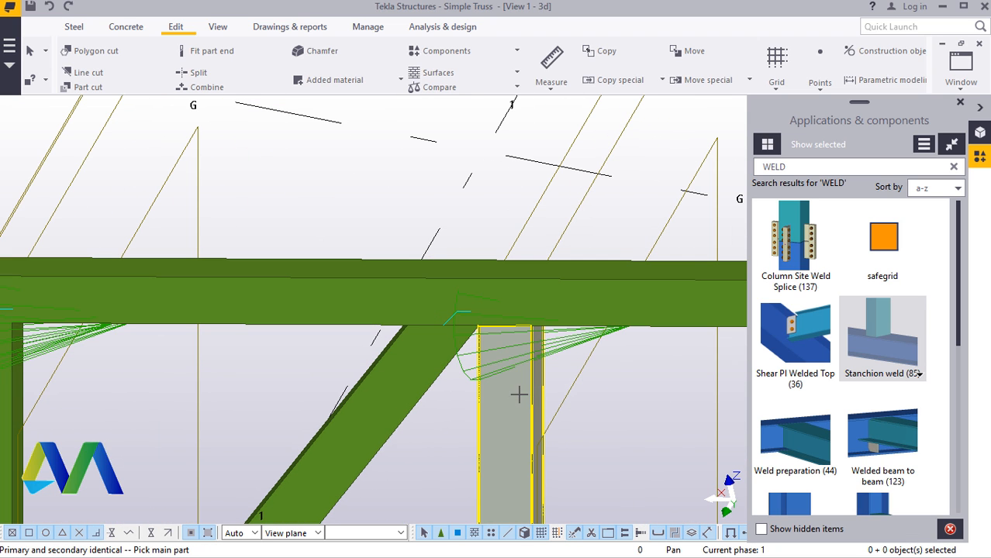
pyautogui.rightClick(302, 155)
pyautogui.click(347, 162)
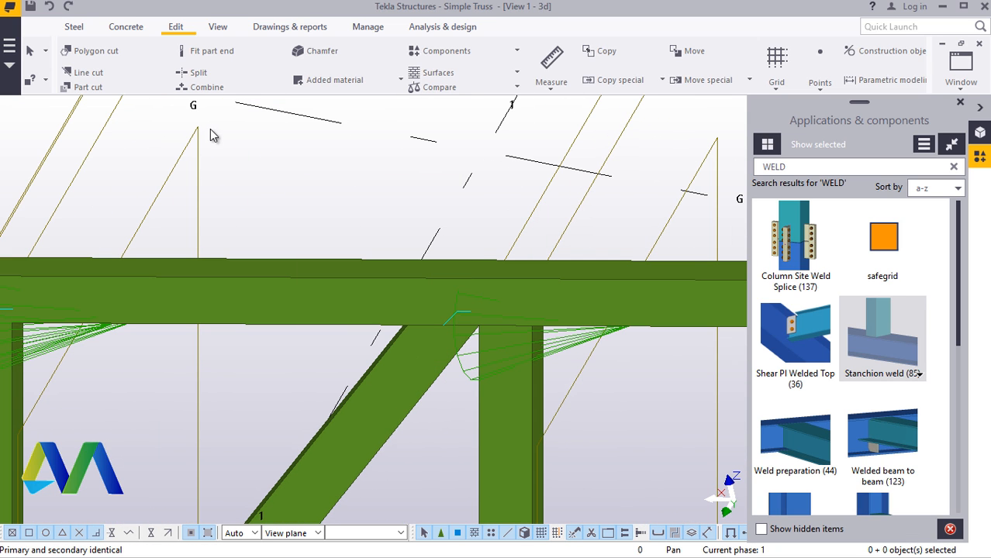
# Step: Apply Stanchion weld (85) between the top chord and the fifth vertical from the column
pyautogui.doubleClick(882, 335)
pyautogui.click(508, 293)
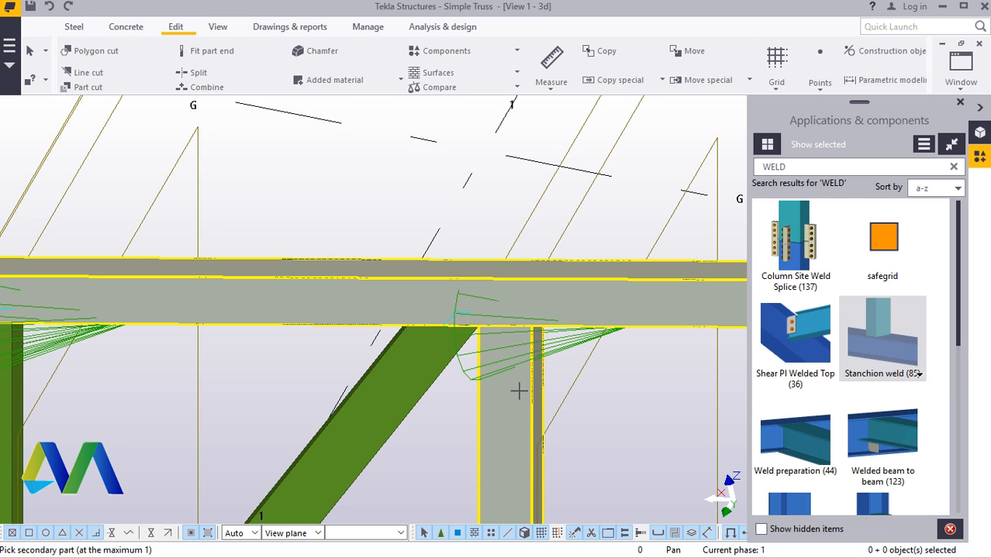
pyautogui.click(516, 397)
# Step: Apply Stanchion weld (85) from the top chord to the fifth diagonal and to the sixth vertical from the column
pyautogui.scroll(-1, 514, 398)
pyautogui.scroll(-1, 197, 321)
pyautogui.scroll(-2, 196, 321)
pyautogui.scroll(3, 504, 328)
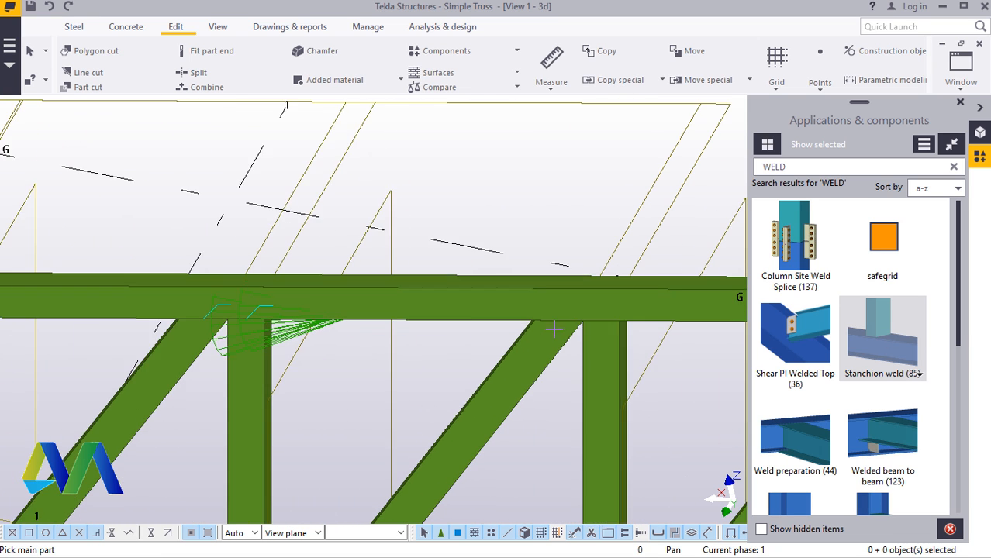
pyautogui.click(535, 345)
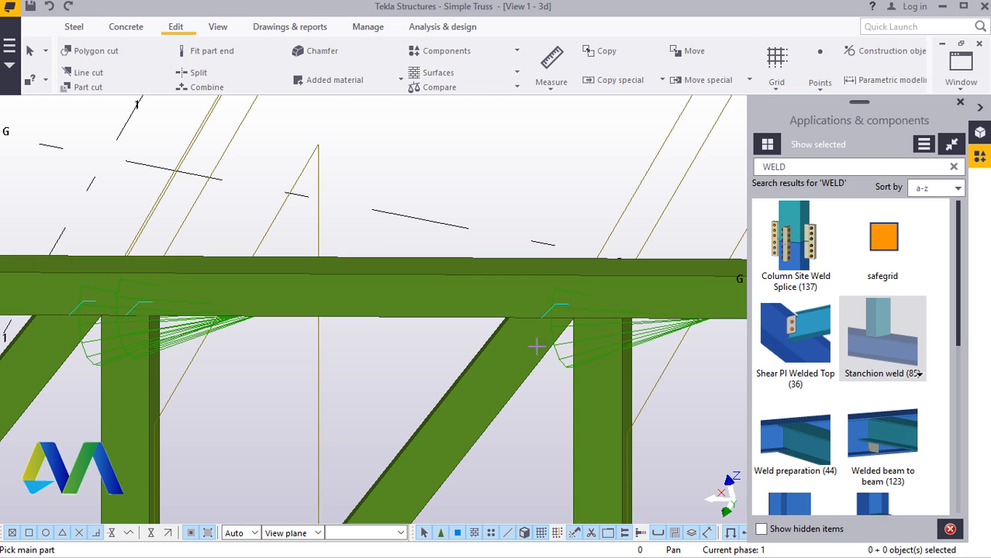
pyautogui.click(647, 291)
pyautogui.click(608, 386)
# Step: Apply Stanchion weld (85) from the top chord to the sixth diagonal and to the seventh vertical from the column
pyautogui.scroll(-3, 589, 387)
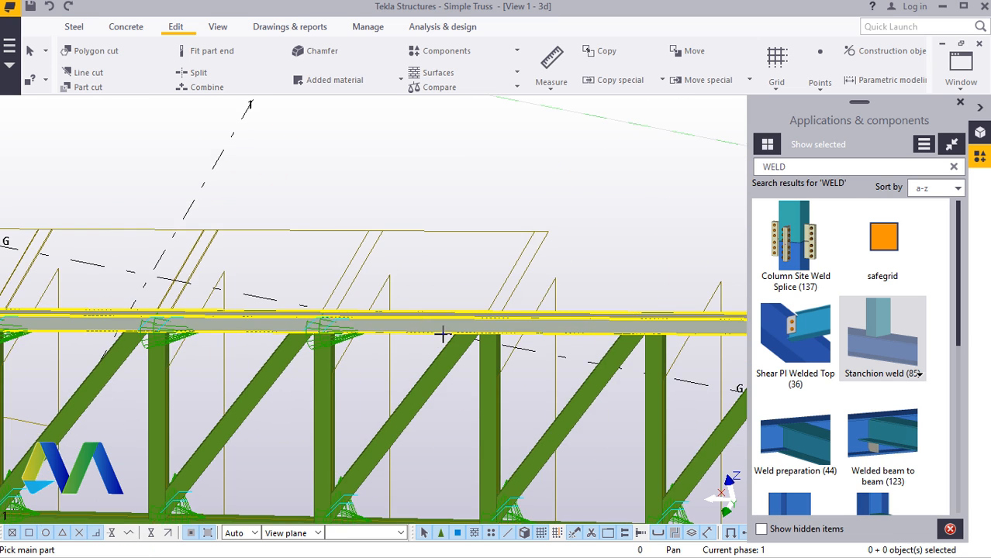
pyautogui.scroll(4, 442, 332)
pyautogui.click(438, 300)
pyautogui.click(435, 336)
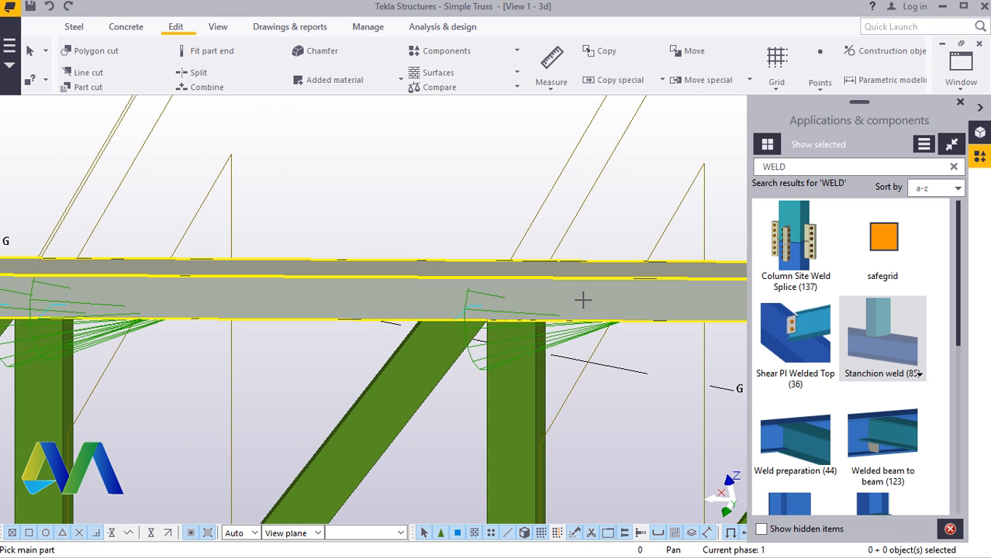
pyautogui.click(518, 392)
# Step: Apply Stanchion weld (85) from the top chord to the seventh diagonal and to the eighth vertical from the column
pyautogui.scroll(-3, 518, 393)
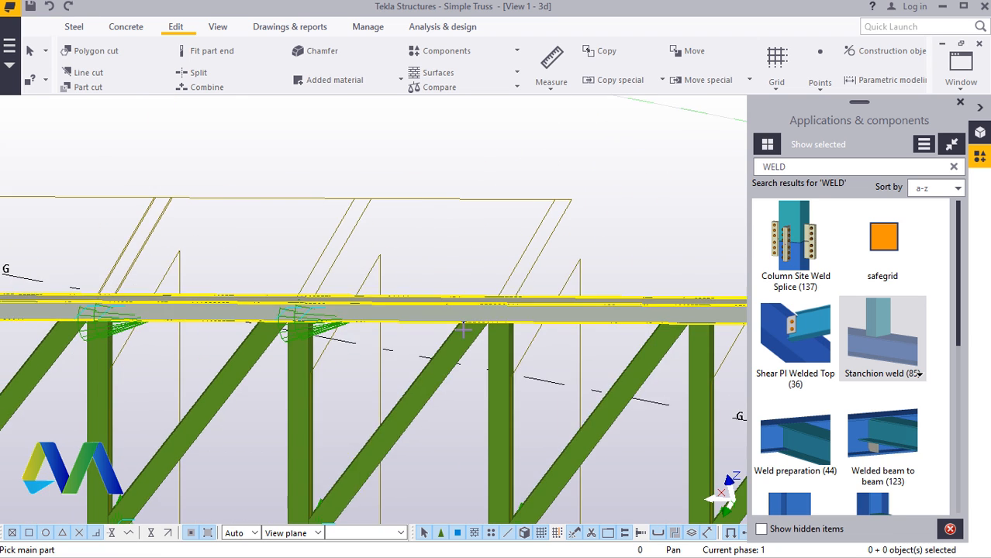
pyautogui.scroll(4, 471, 280)
pyautogui.click(472, 280)
pyautogui.click(449, 334)
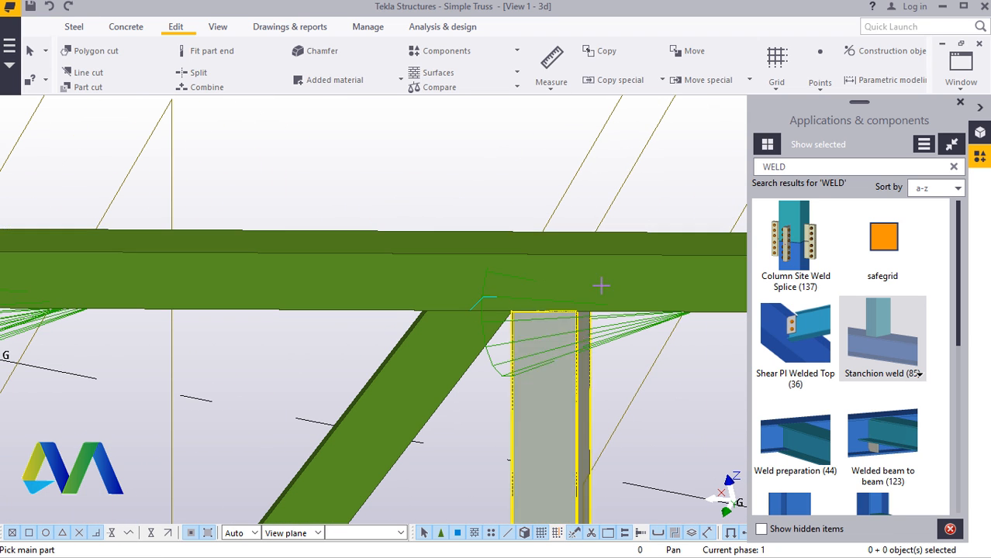
pyautogui.click(619, 290)
pyautogui.click(549, 414)
# Step: Apply Stanchion weld (85) from the top chord to the eighth diagonal and to the ninth vertical from the column
pyautogui.scroll(-3, 548, 414)
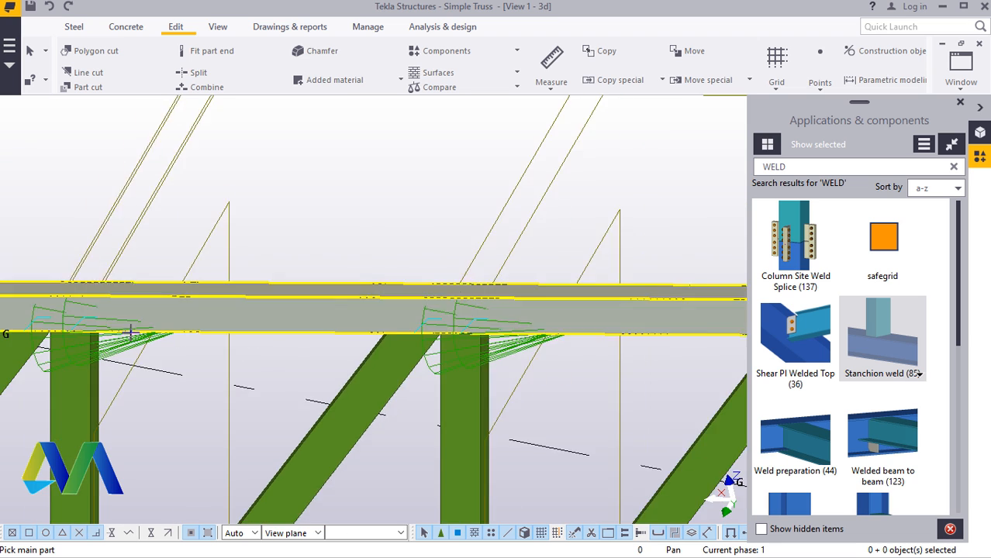
pyautogui.scroll(3, 616, 331)
pyautogui.click(477, 310)
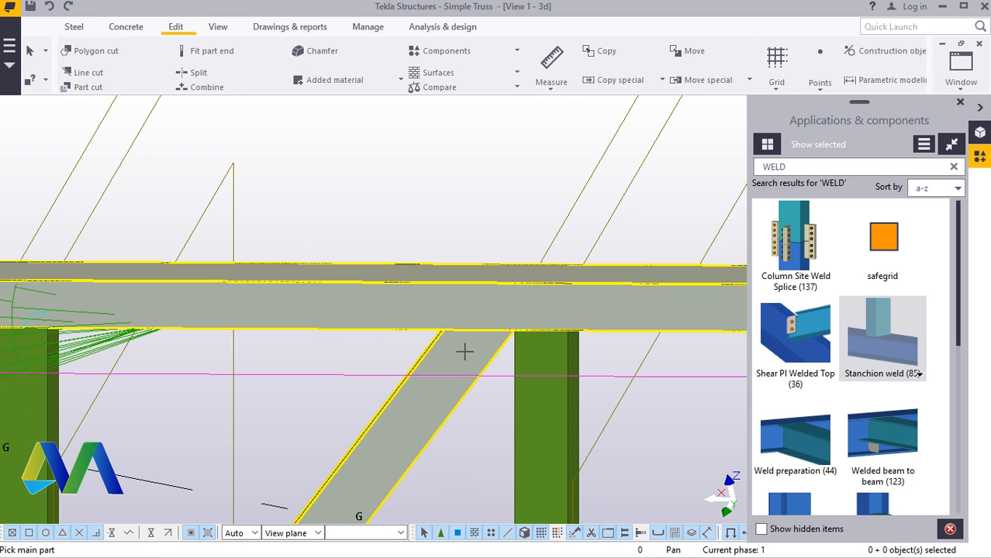
pyautogui.scroll(1, 615, 296)
pyautogui.click(554, 415)
# Step: Apply Stanchion weld (85) from the top chord to the ninth diagonal and to the tenth vertical from the column
pyautogui.scroll(-3, 444, 394)
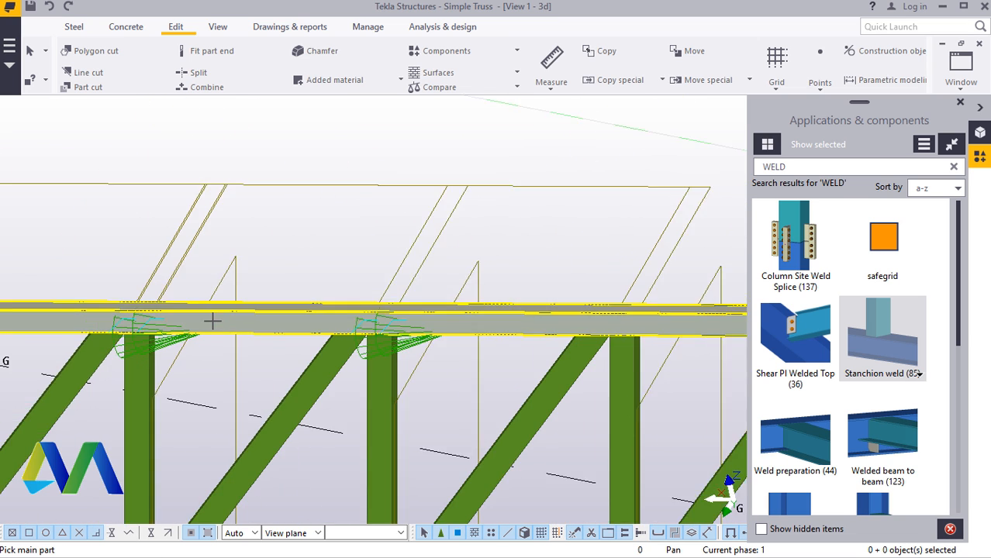
pyautogui.scroll(3, 476, 316)
pyautogui.scroll(3, 509, 347)
pyautogui.click(402, 323)
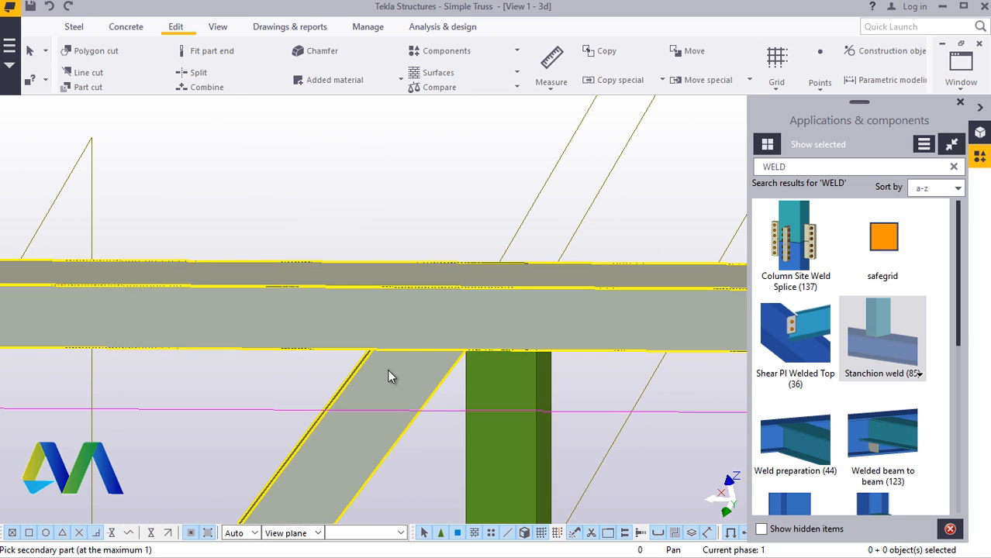
pyautogui.click(393, 372)
pyautogui.click(609, 310)
pyautogui.click(501, 442)
# Step: Apply Stanchion weld (85) between the top chord and the last diagonal at the chord's inner end
pyautogui.scroll(-4, 310, 363)
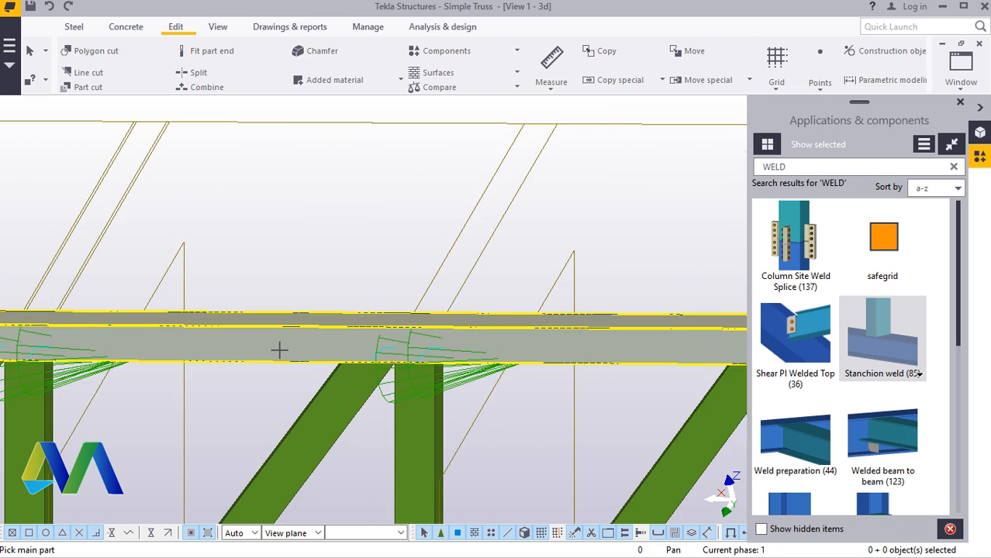
pyautogui.scroll(3, 698, 376)
pyautogui.click(517, 331)
pyautogui.click(518, 346)
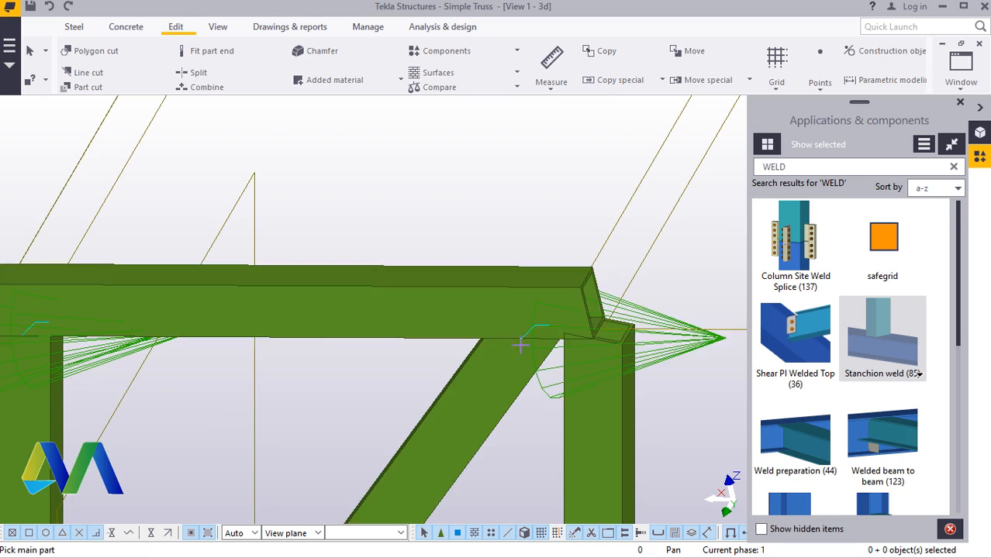
# Step: End the Stanchion weld (85) command and close the Applications & components catalog
pyautogui.scroll(-4, 524, 303)
pyautogui.scroll(3, 438, 465)
pyautogui.rightClick(540, 360)
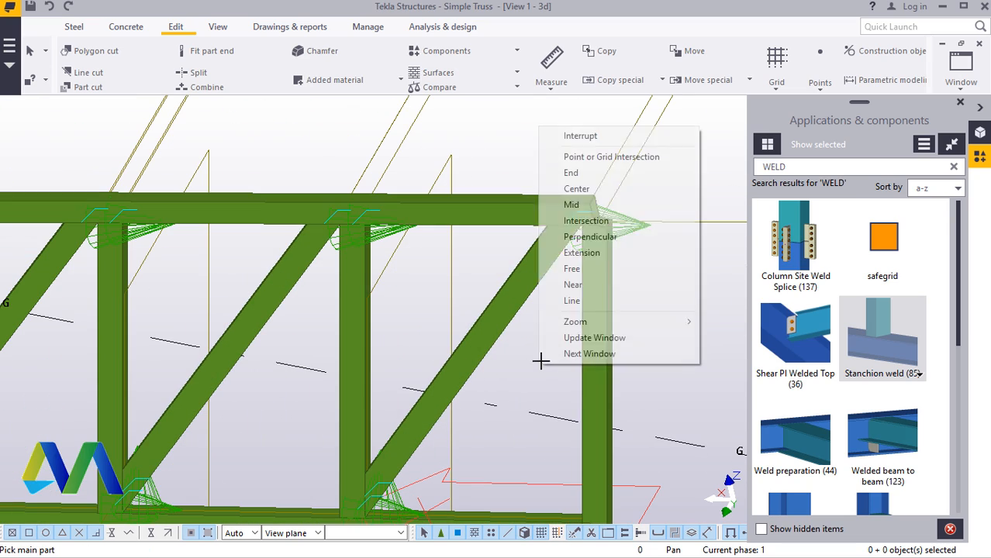
pyautogui.click(580, 135)
pyautogui.scroll(-5, 502, 388)
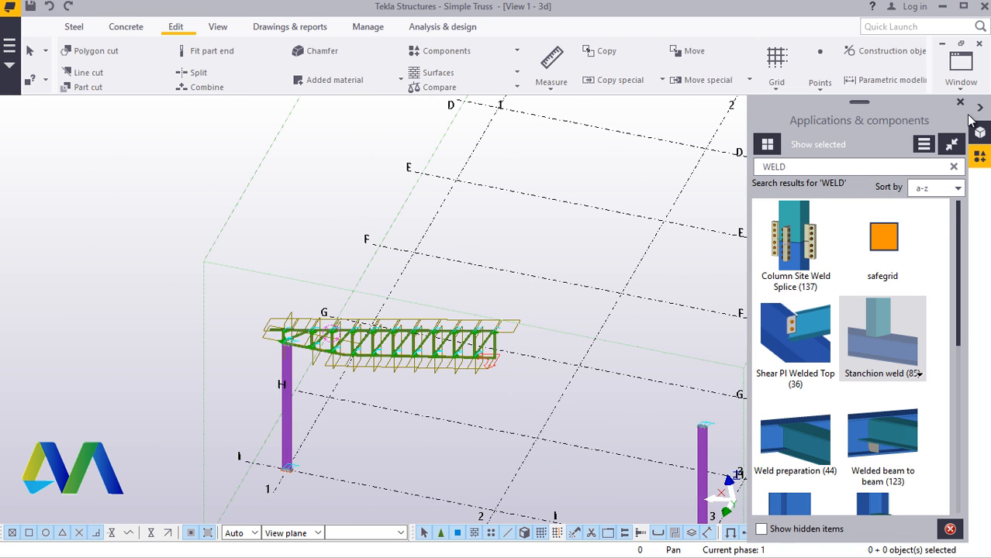
pyautogui.click(952, 141)
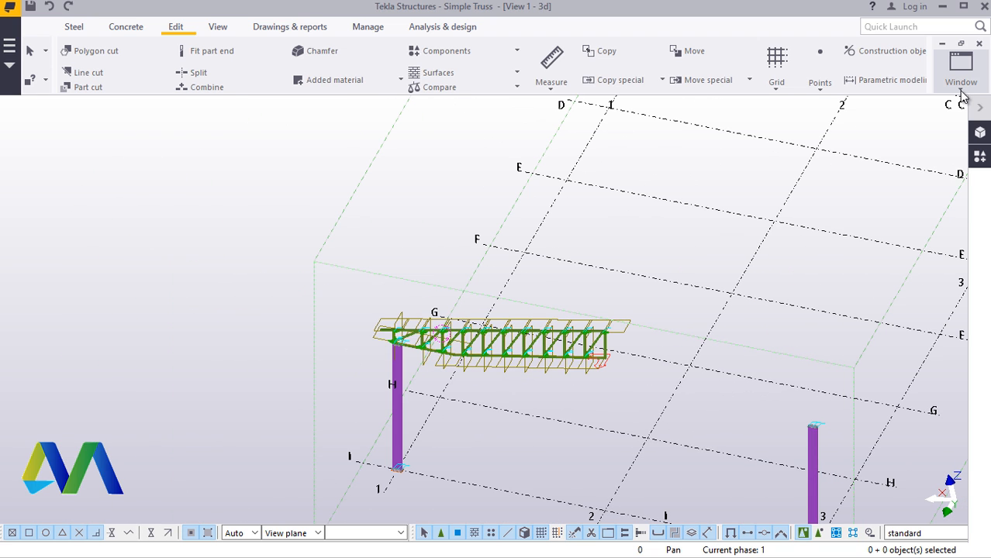
# Step: Switch to View 3 - Grid I, then update and redraw it to clear the component symbols
pyautogui.click(961, 92)
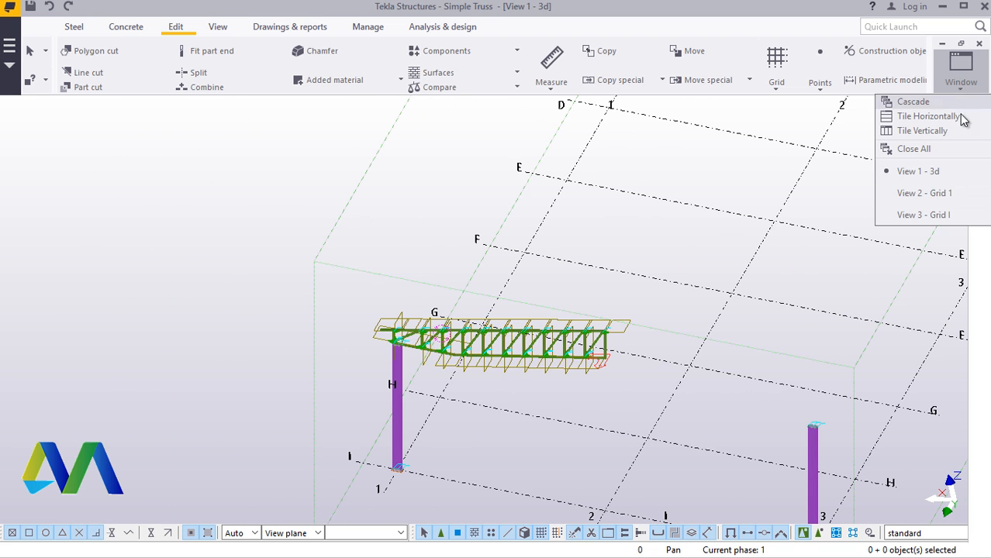
pyautogui.click(923, 215)
pyautogui.scroll(-5, 373, 327)
pyautogui.rightClick(363, 223)
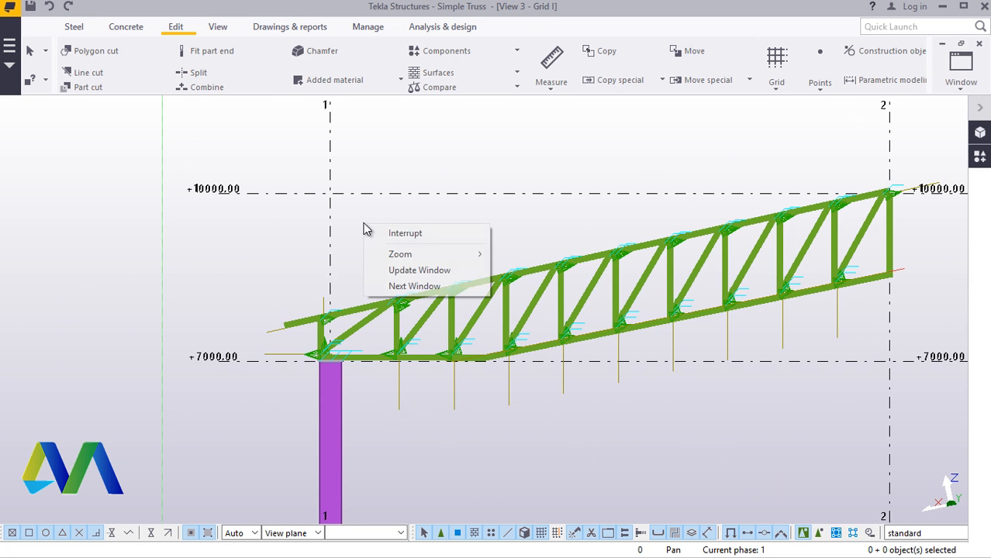
pyautogui.click(418, 269)
pyautogui.rightClick(341, 215)
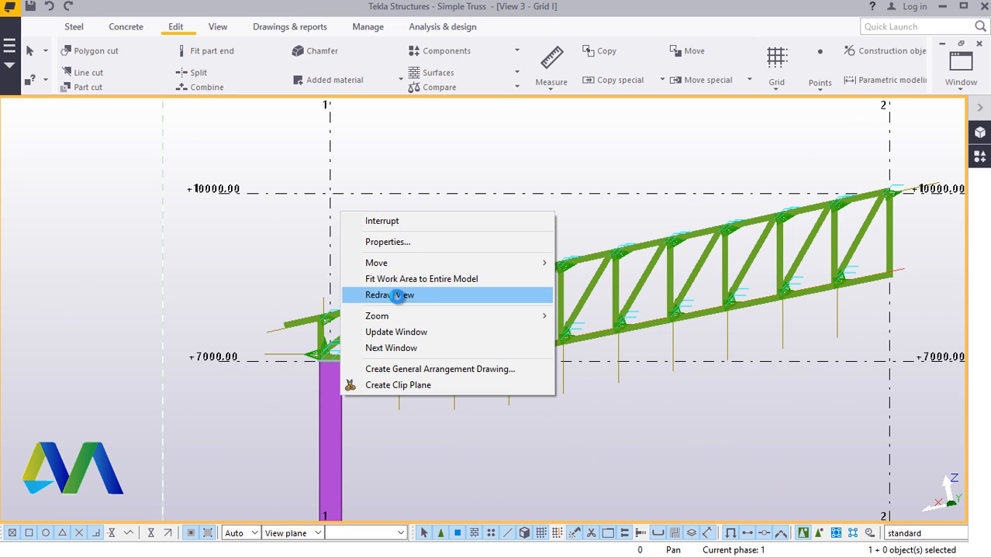
pyautogui.click(397, 295)
# Step: Examine the welded joints along the half truss from the column to grid line 2 in the Grid I elevation
pyautogui.scroll(3, 410, 326)
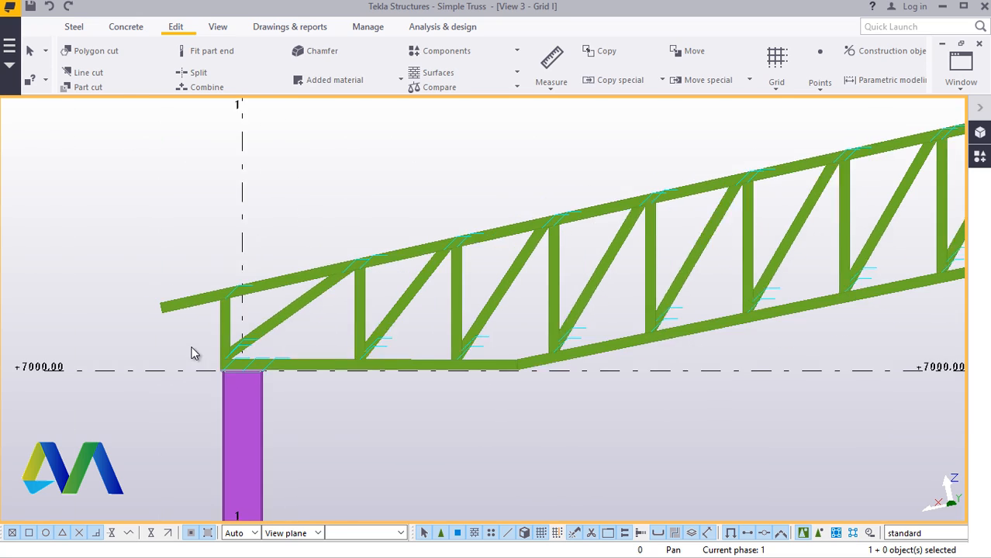
pyautogui.scroll(-2, 191, 347)
pyautogui.scroll(14, 527, 232)
pyautogui.scroll(-8, 335, 284)
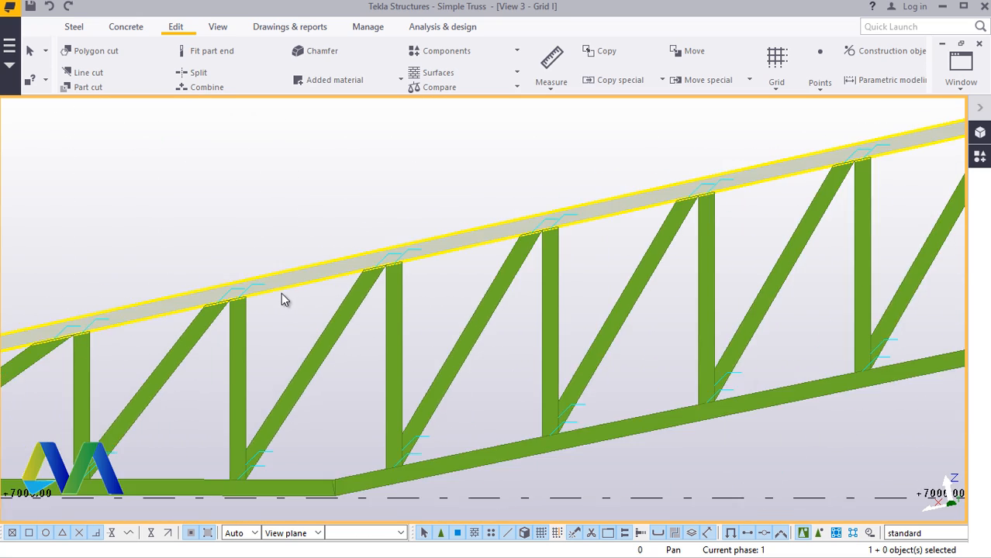
pyautogui.scroll(-5, 310, 289)
pyautogui.scroll(4, 542, 289)
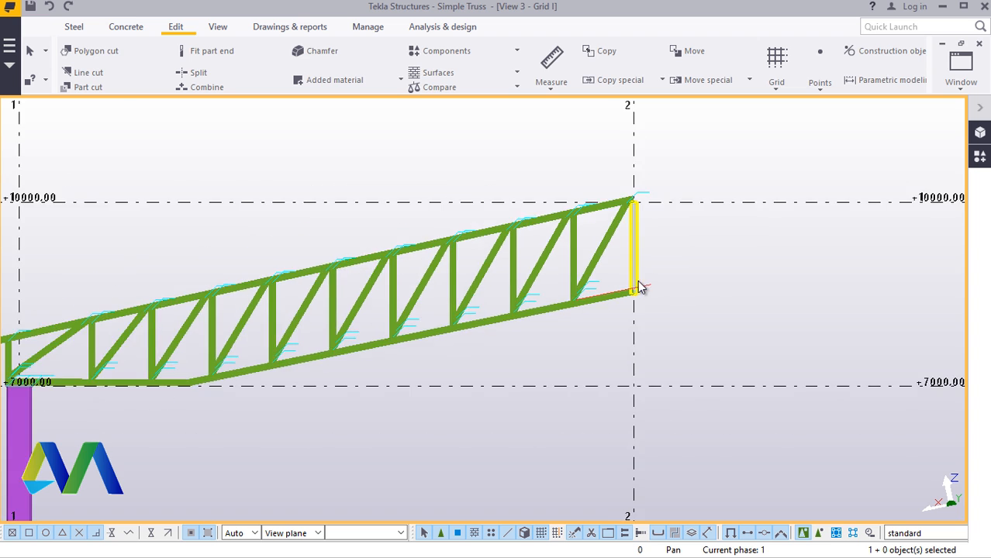
pyautogui.scroll(-6, 637, 283)
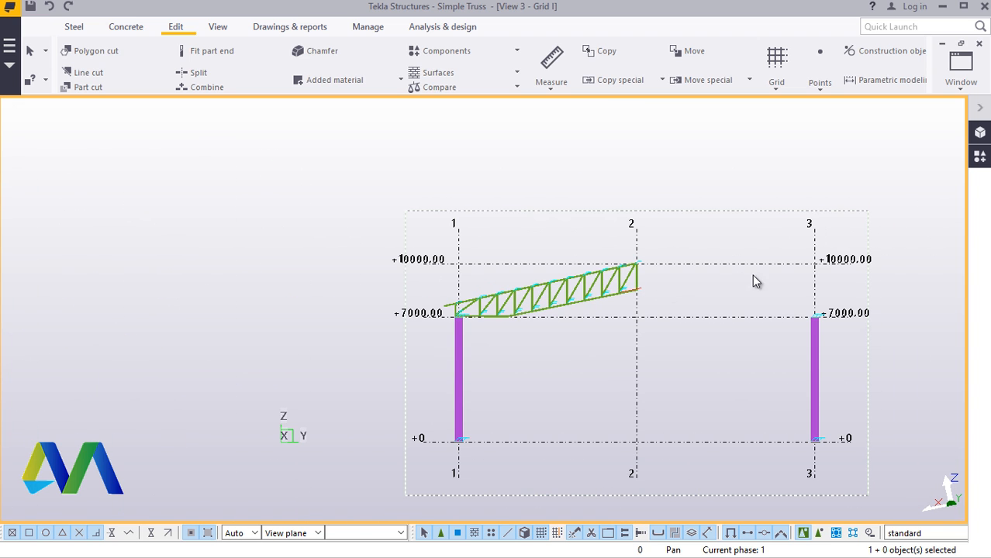
pyautogui.scroll(2, 681, 293)
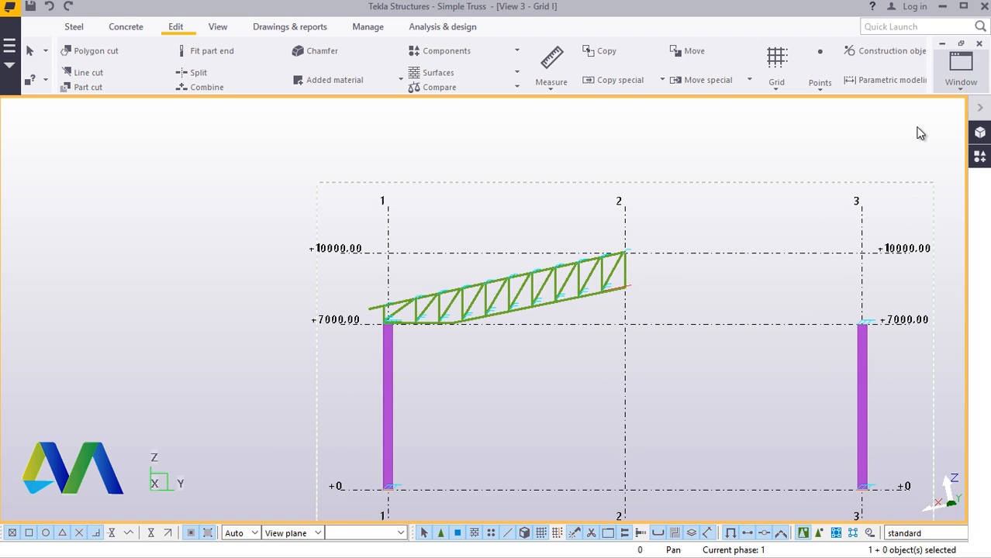
pyautogui.scroll(3, 618, 304)
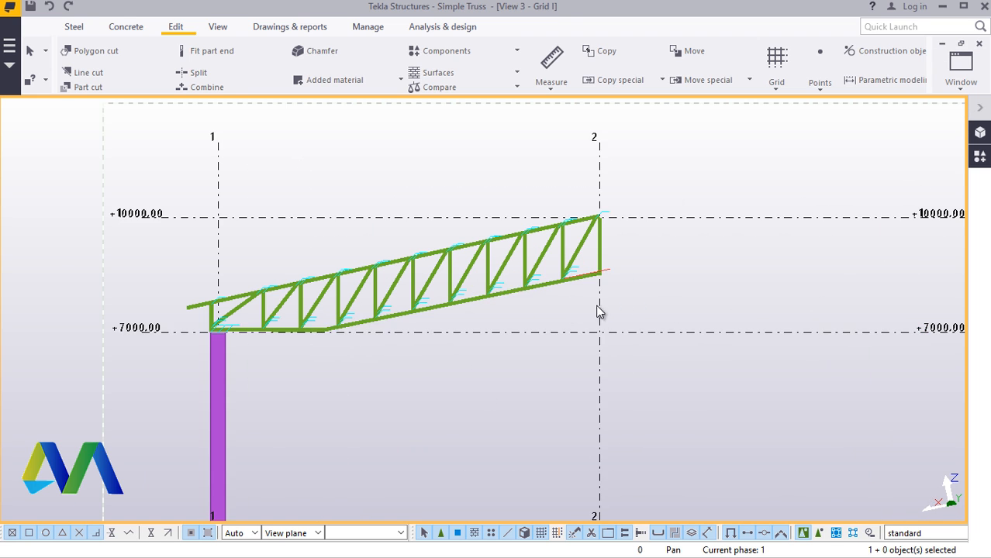
# Step: Switch to View 1 - 3d and redraw the view
pyautogui.click(961, 87)
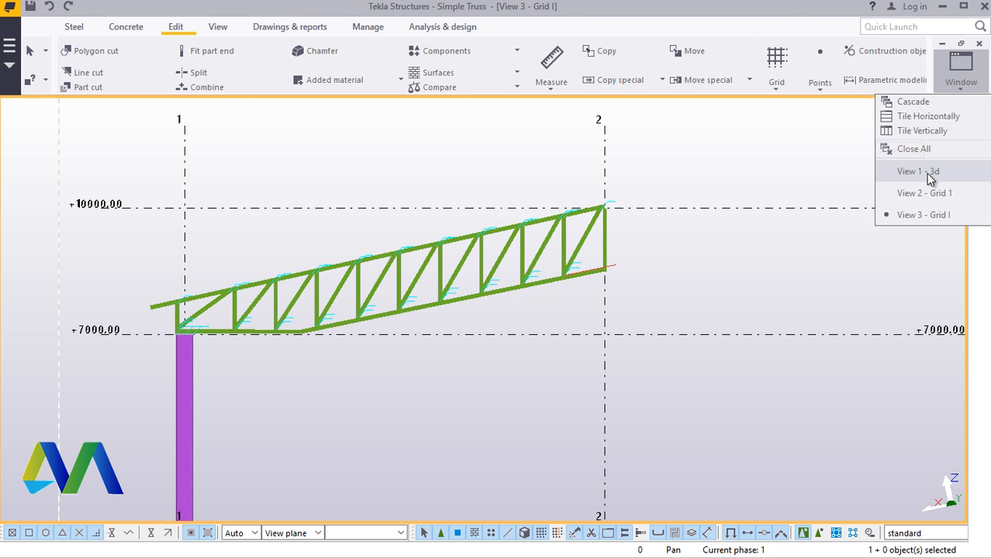
pyautogui.click(923, 172)
pyautogui.scroll(2, 469, 381)
pyautogui.rightClick(566, 381)
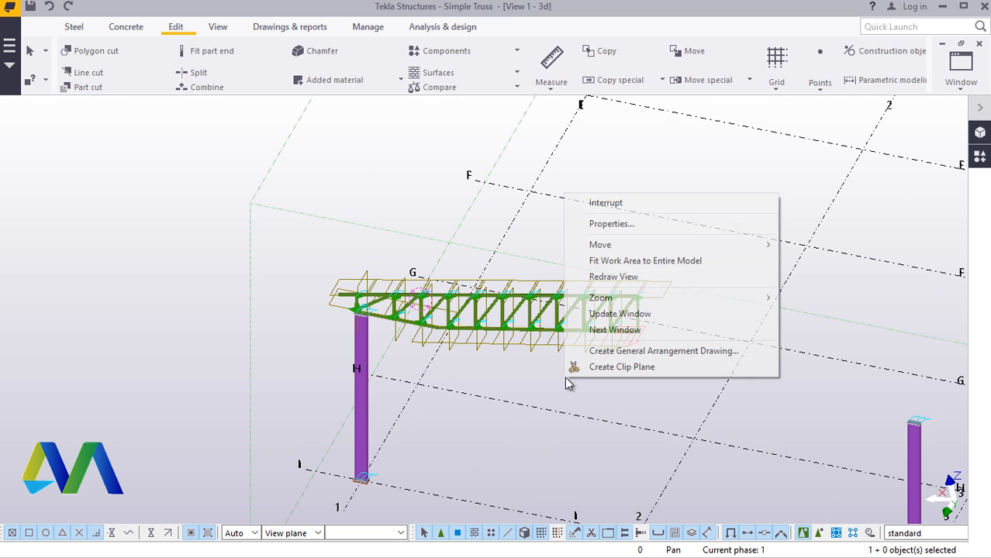
pyautogui.click(634, 279)
pyautogui.scroll(3, 591, 385)
pyautogui.rightClick(628, 371)
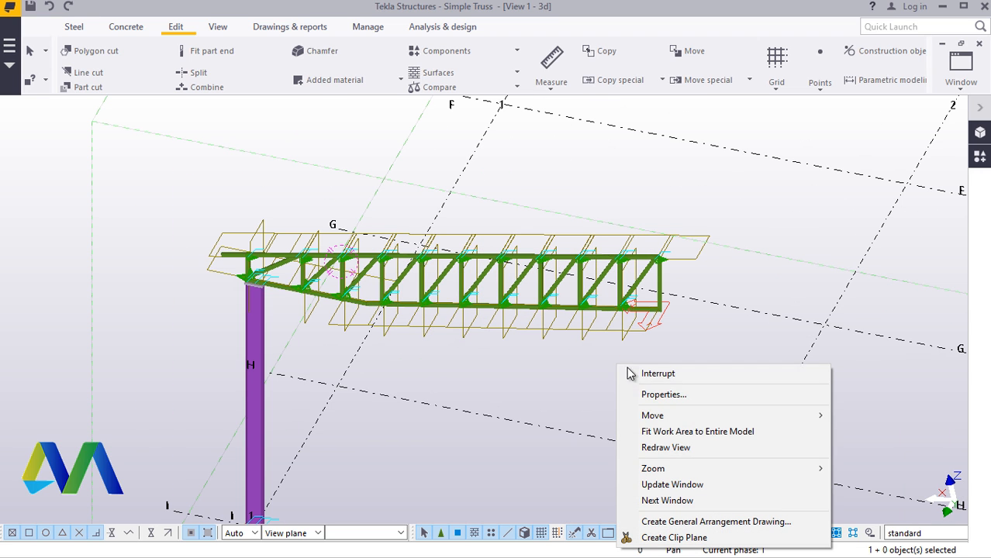
pyautogui.click(653, 448)
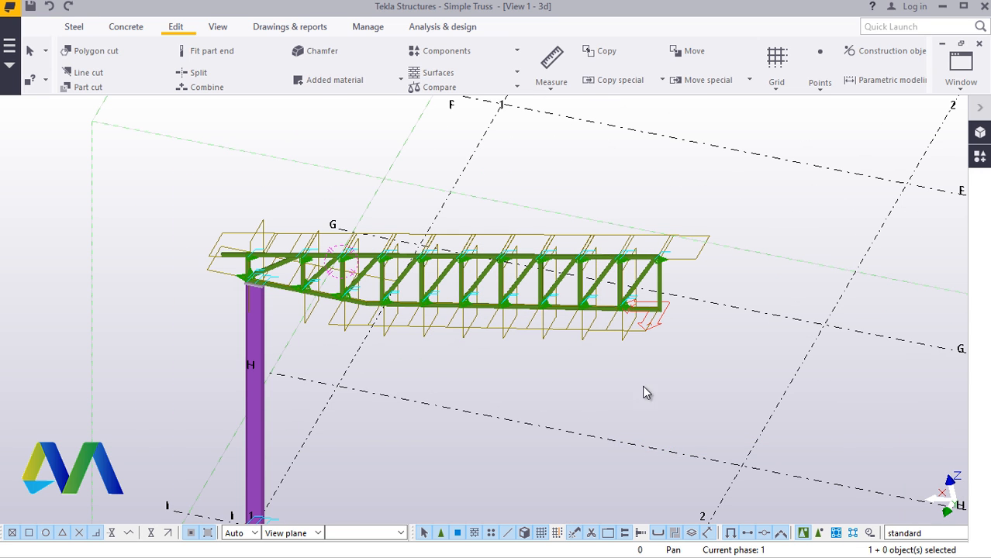
# Step: Hide the weld component near the inner end of the bottom chord and redraw the 3D view
pyautogui.scroll(2, 591, 333)
pyautogui.rightClick(587, 336)
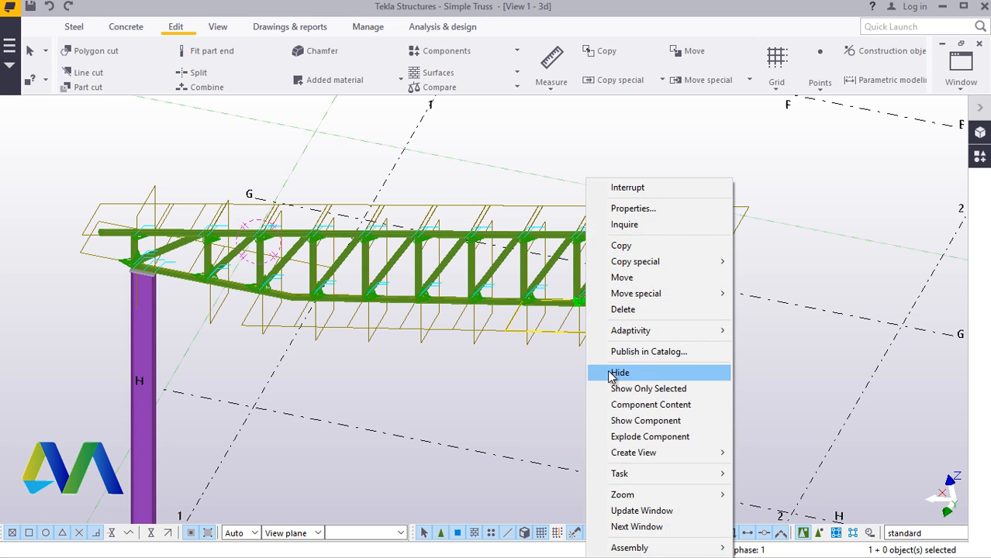
pyautogui.click(620, 370)
pyautogui.rightClick(600, 342)
pyautogui.click(634, 421)
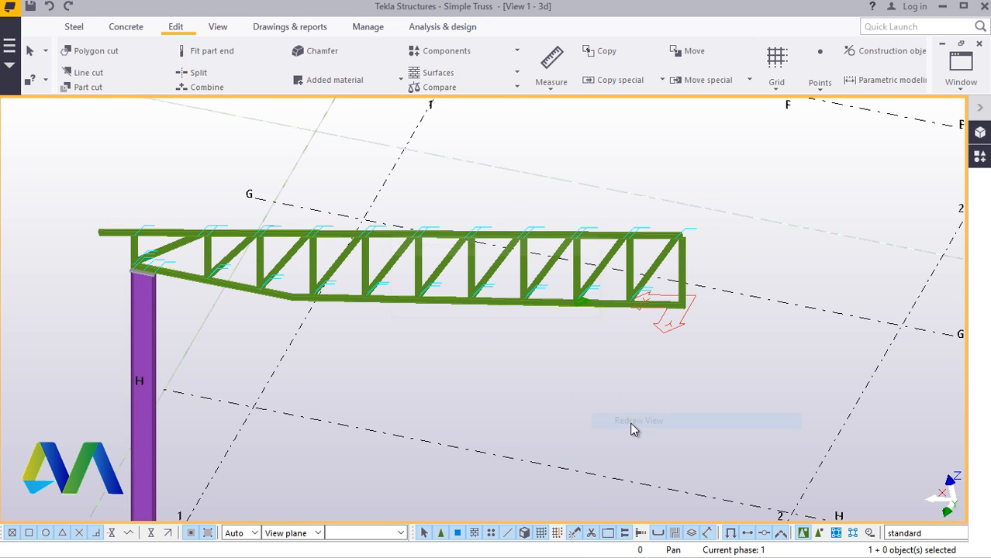
# Step: Move the work plane to the intersection of grid lines 1 and H and end the command
pyautogui.scroll(-5, 599, 402)
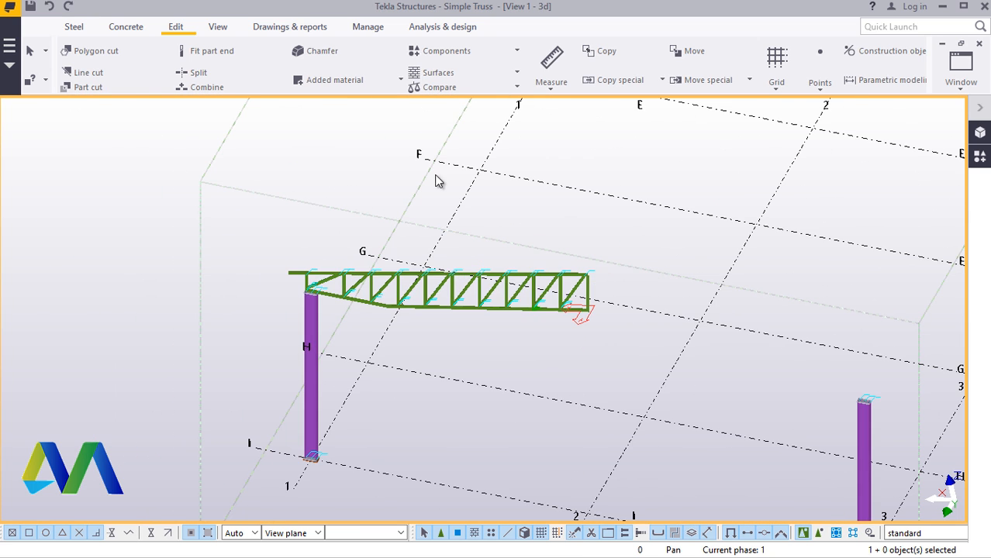
pyautogui.click(217, 27)
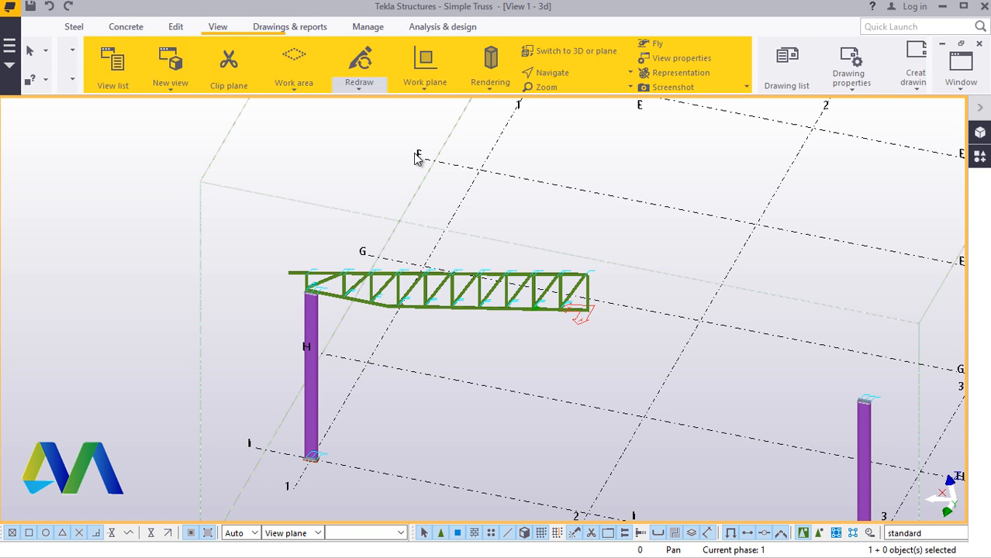
pyautogui.click(398, 91)
pyautogui.click(411, 129)
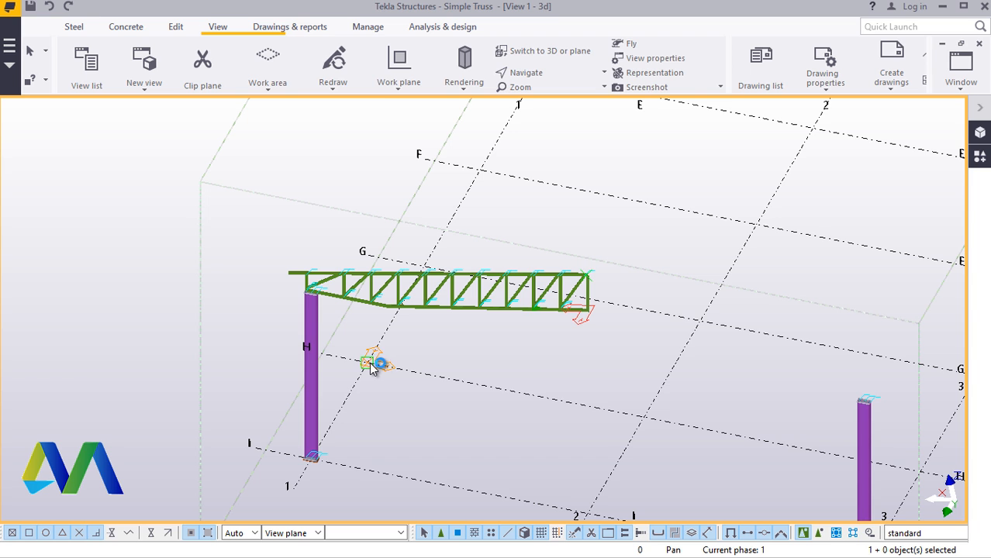
pyautogui.rightClick(429, 400)
pyautogui.click(491, 165)
# Step: Examine the half truss and its supporting column from several angles in the 3D view
pyautogui.scroll(4, 391, 326)
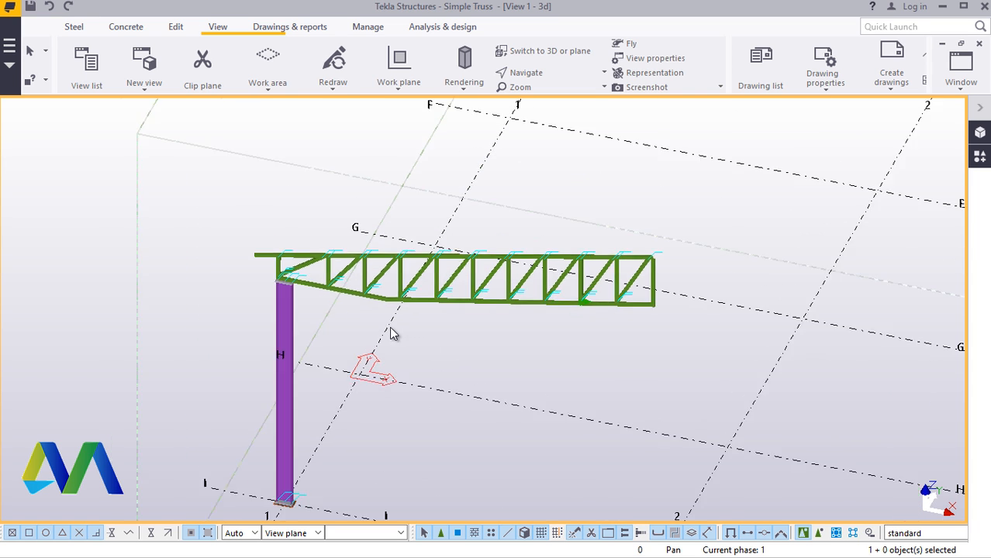
pyautogui.scroll(2, 392, 326)
pyautogui.scroll(-5, 372, 327)
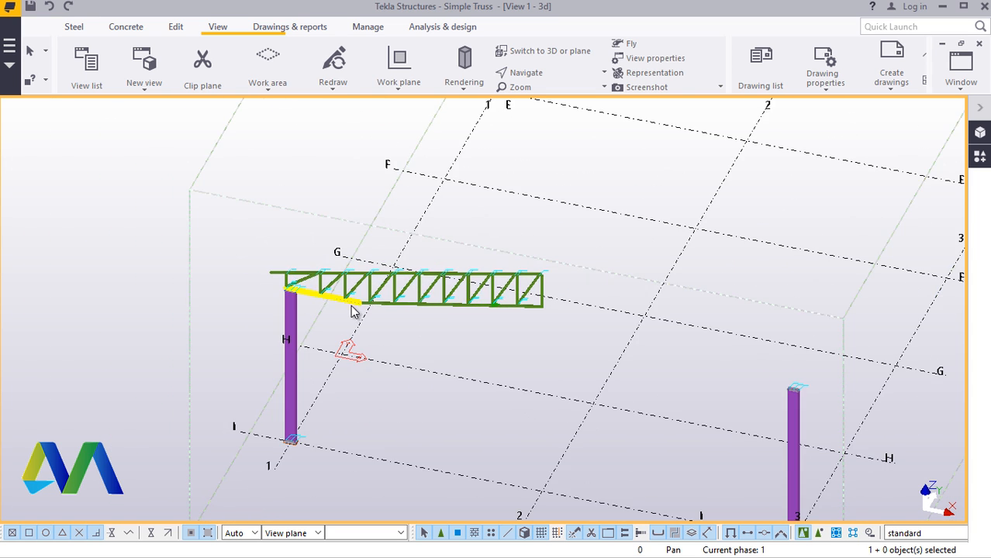
pyautogui.scroll(2, 401, 279)
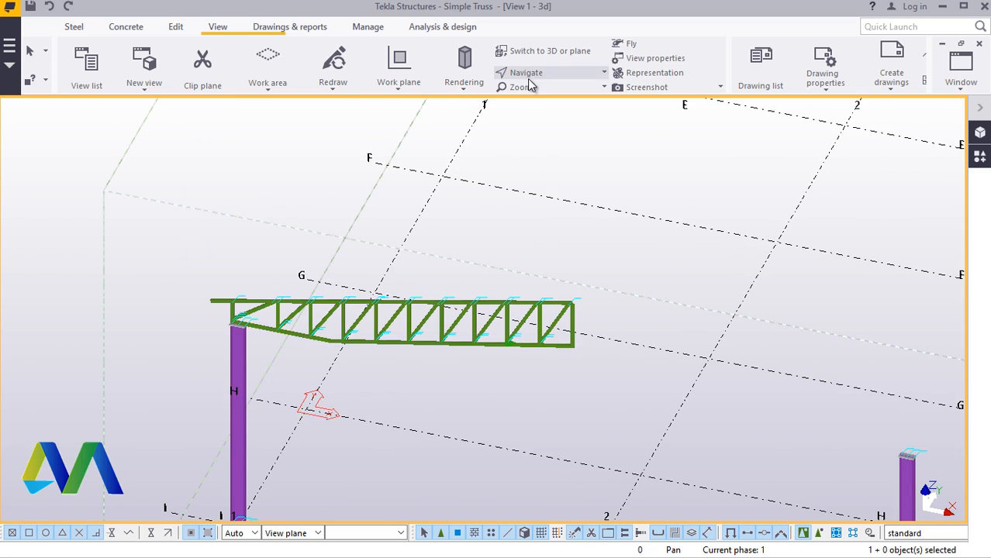
pyautogui.keyDown('ctrl'); pyautogui.moveTo(564, 324); pyautogui.dragTo(527, 338, button='middle'); pyautogui.keyUp('ctrl')
pyautogui.rightClick(653, 208)
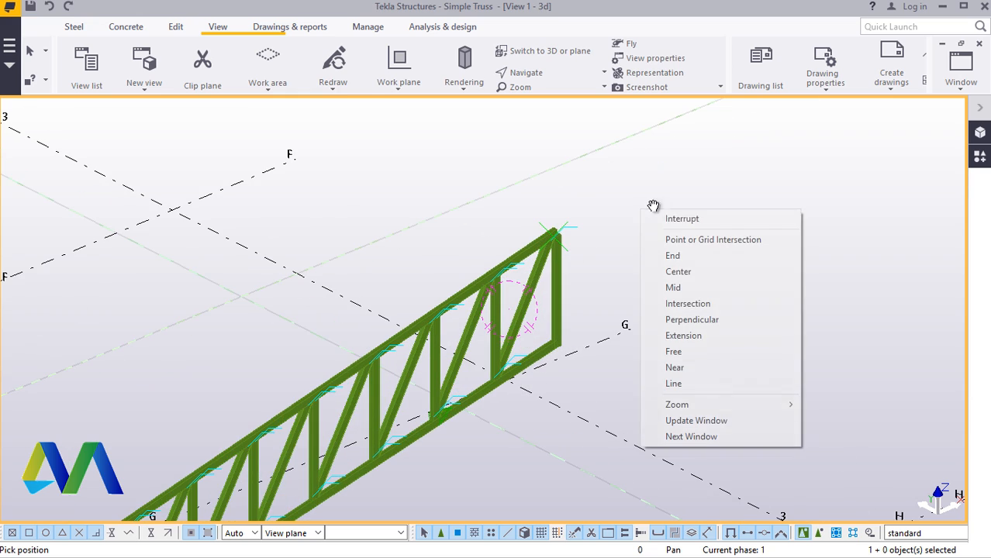
pyautogui.click(659, 217)
pyautogui.scroll(4, 535, 309)
pyautogui.scroll(-6, 546, 237)
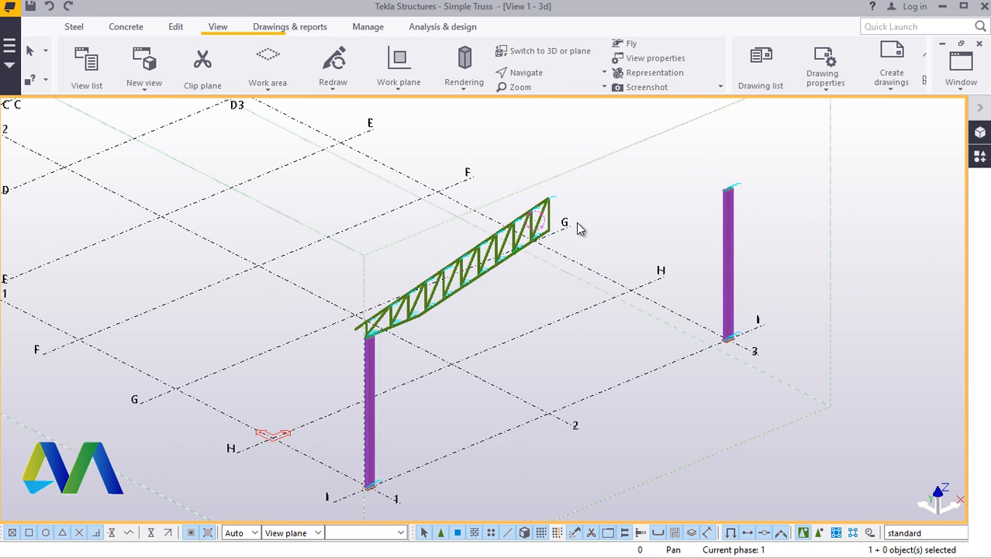
# Step: Try to mirror-copy the half truss about grid line 2 in View 3 - Grid I with X0 10000, Y0 -6000 and angle 180, keeping duplicates
pyautogui.click(961, 87)
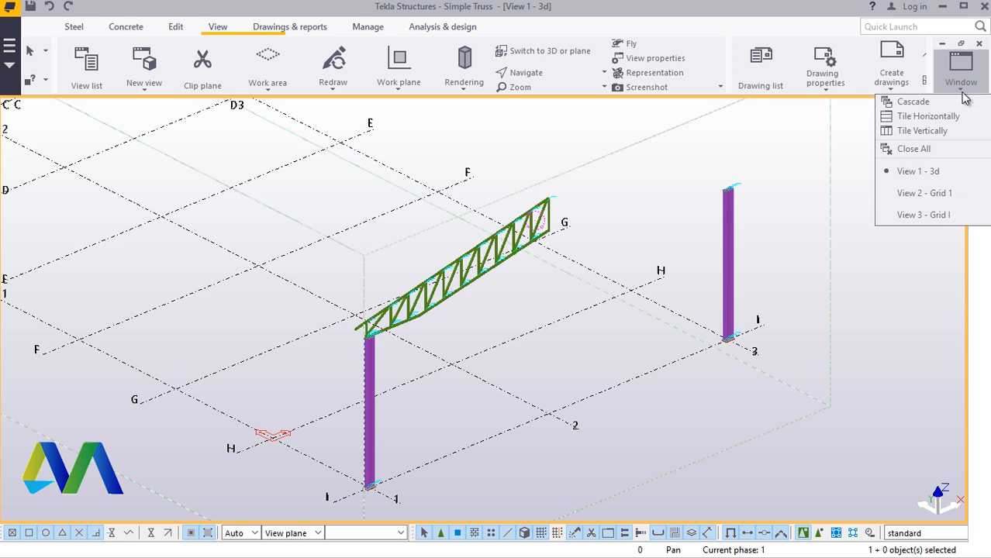
pyautogui.click(922, 215)
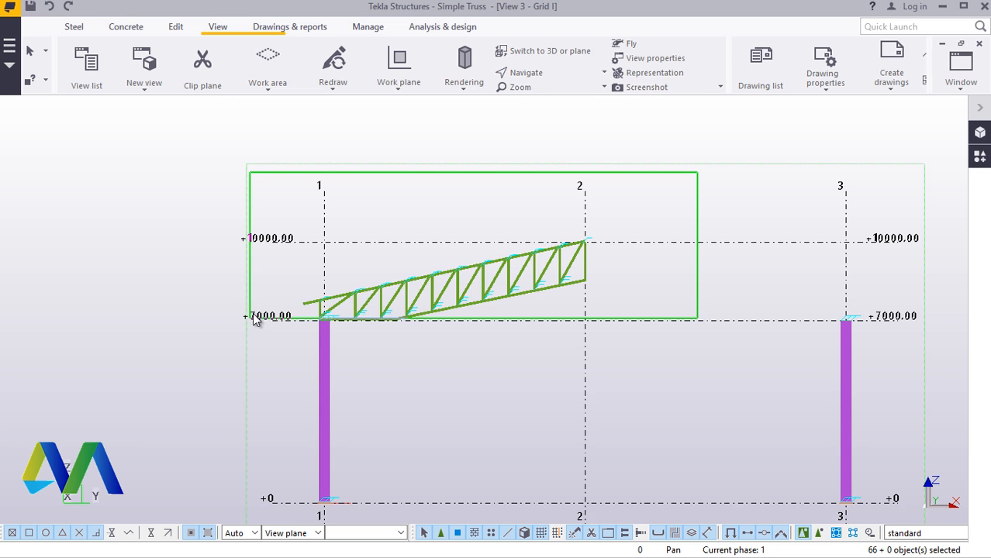
pyautogui.scroll(2, 380, 320)
pyautogui.scroll(-5, 169, 305)
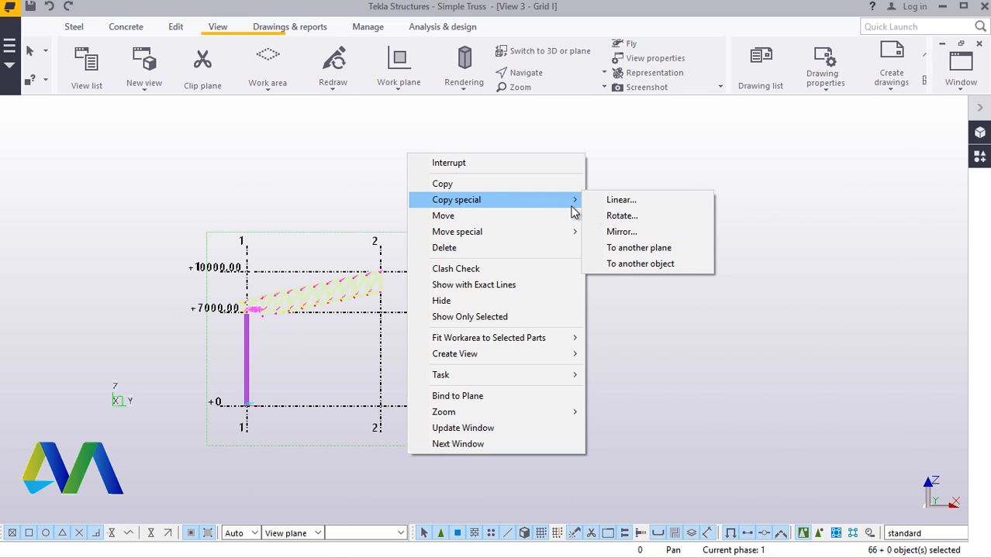
pyautogui.click(620, 232)
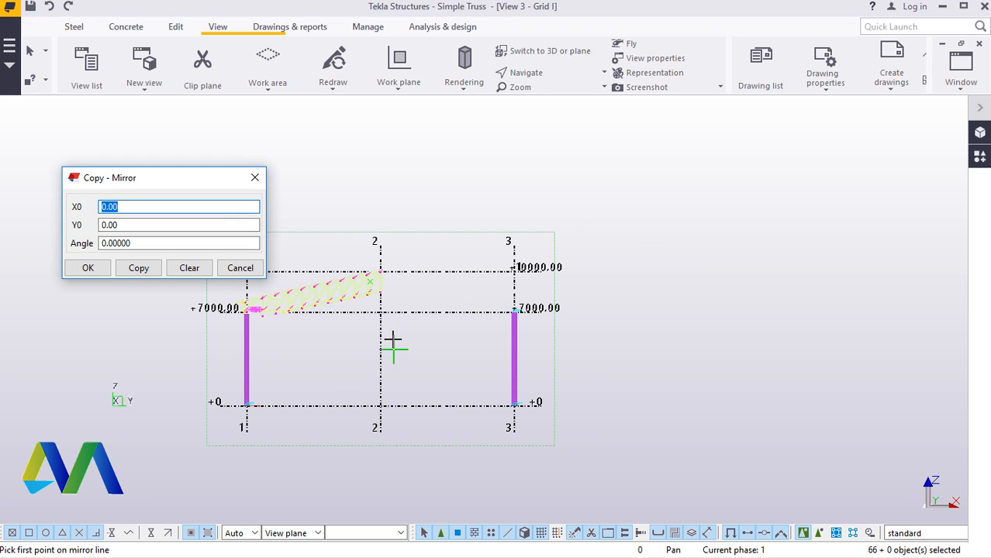
pyautogui.click(381, 314)
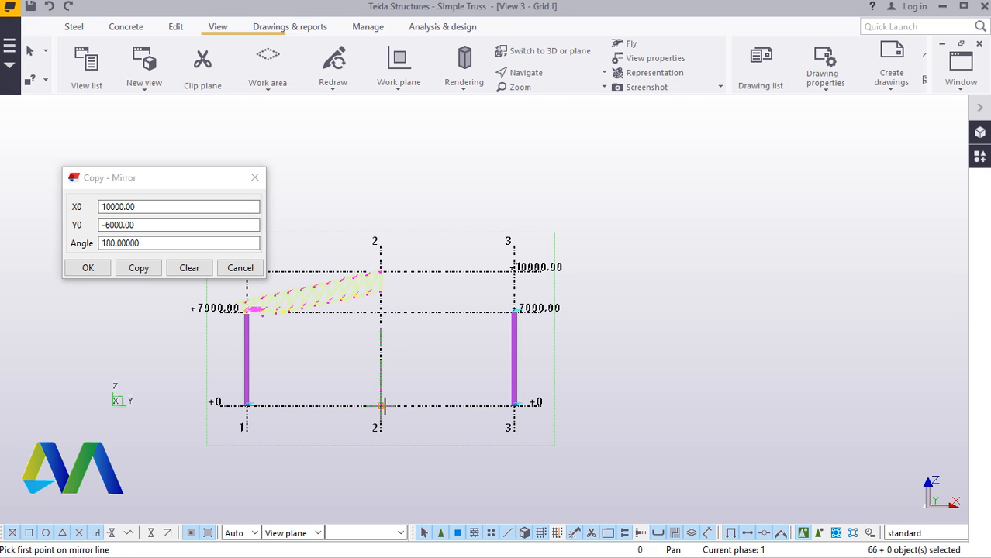
pyautogui.click(138, 267)
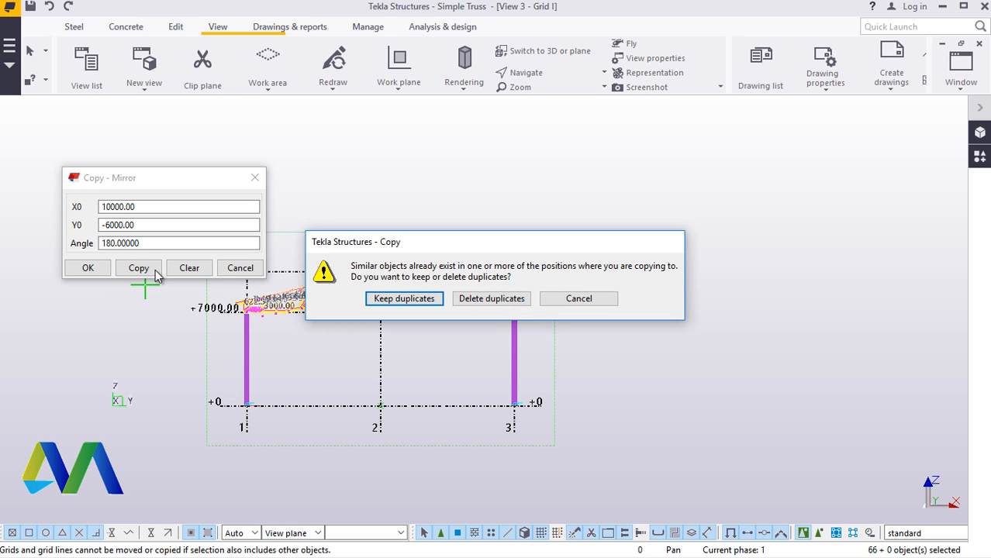
pyautogui.click(404, 298)
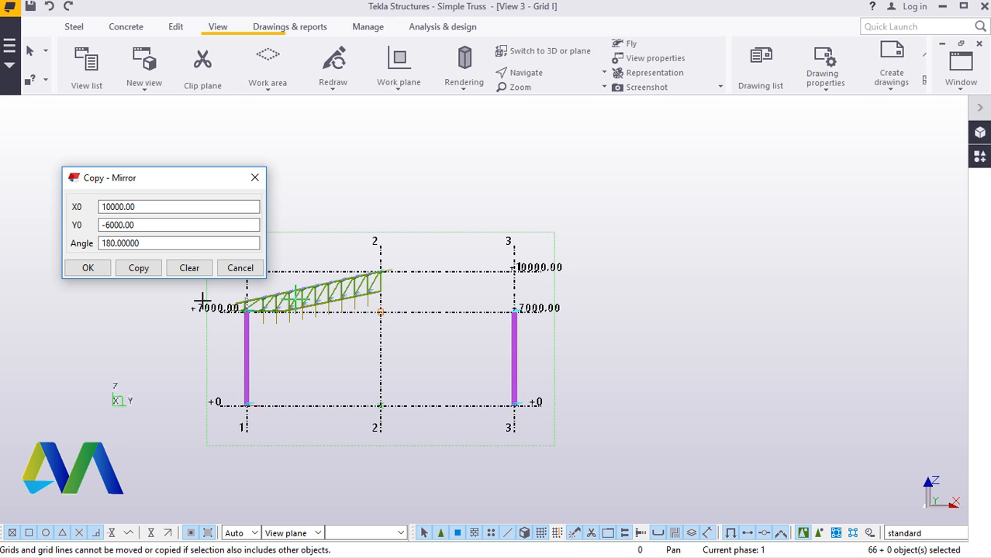
pyautogui.scroll(3, 202, 299)
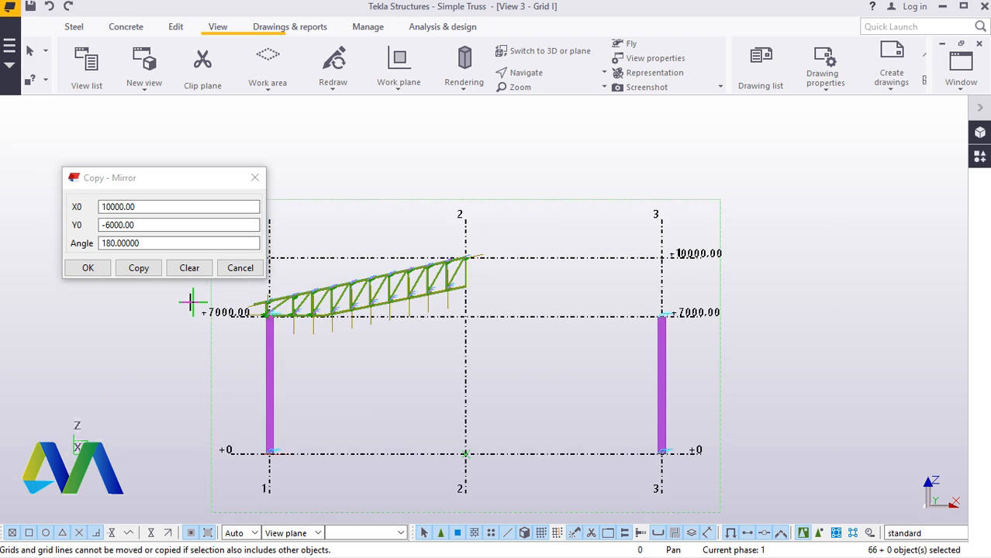
pyautogui.click(87, 269)
pyautogui.scroll(5, 514, 267)
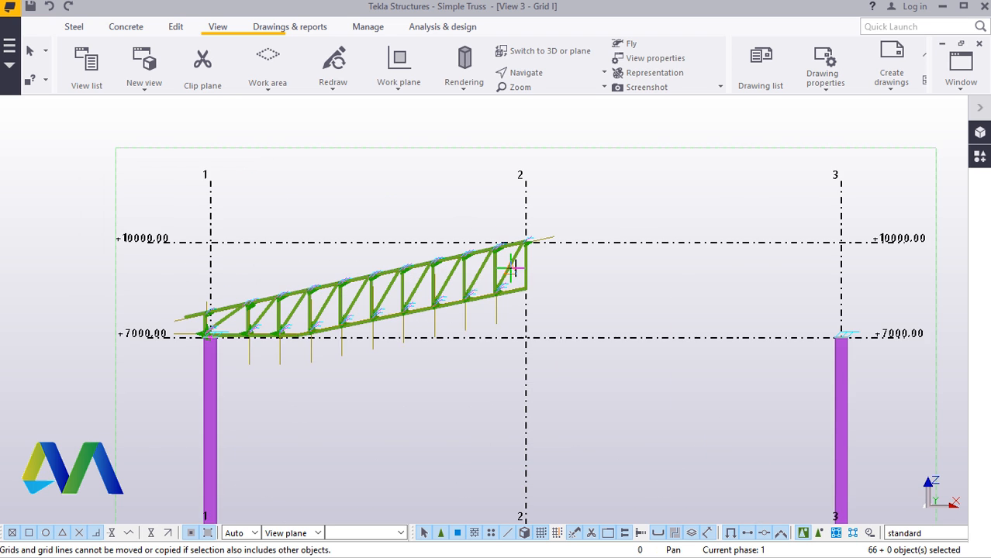
# Step: End the mirror command and undo the last mirror copy of the half truss
pyautogui.rightClick(568, 259)
pyautogui.click(604, 267)
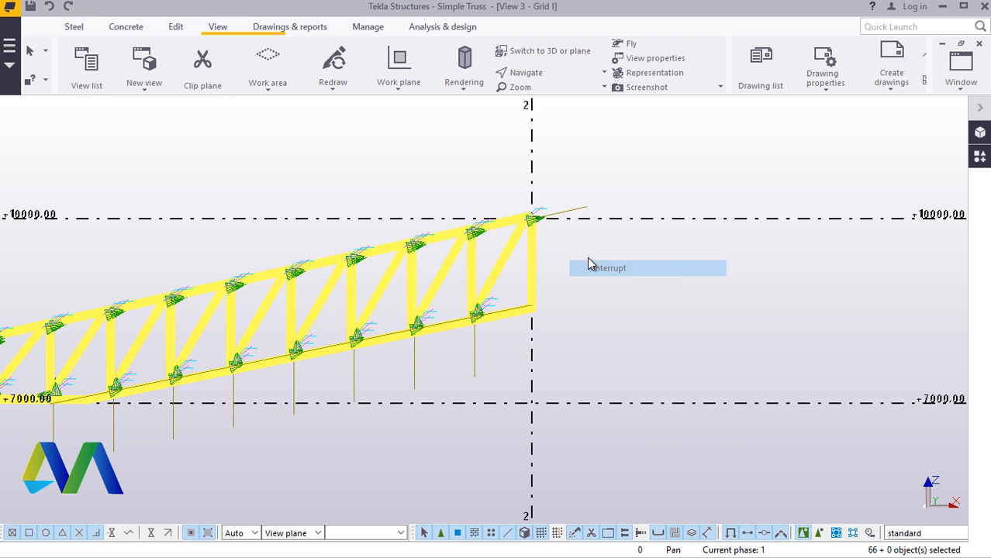
pyautogui.scroll(3, 545, 241)
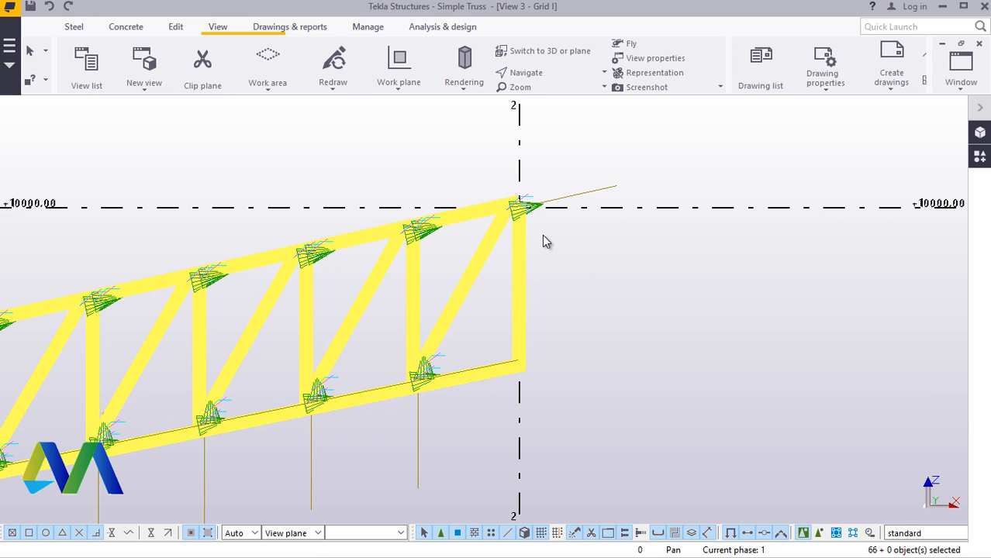
pyautogui.click(52, 4)
pyautogui.scroll(-6, 438, 279)
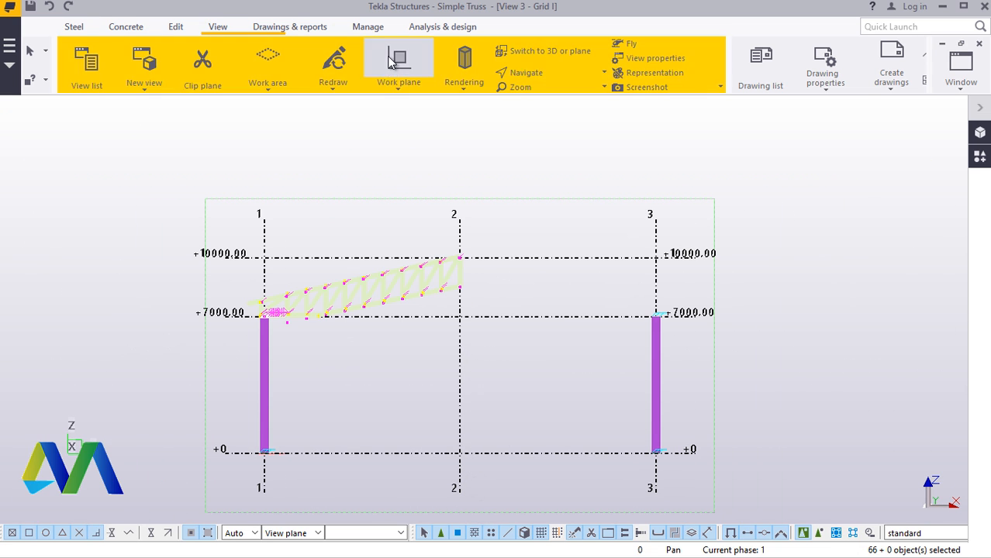
# Step: Move the work plane to the intersection of grid line 2 and the +7000 level in View 3 - Grid I and end the command
pyautogui.click(396, 88)
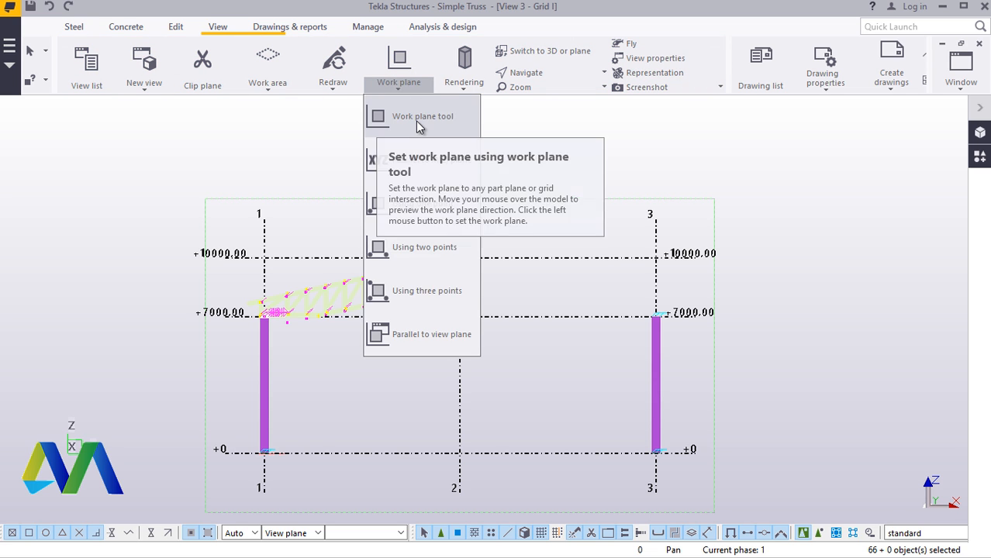
pyautogui.click(416, 120)
pyautogui.scroll(3, 476, 468)
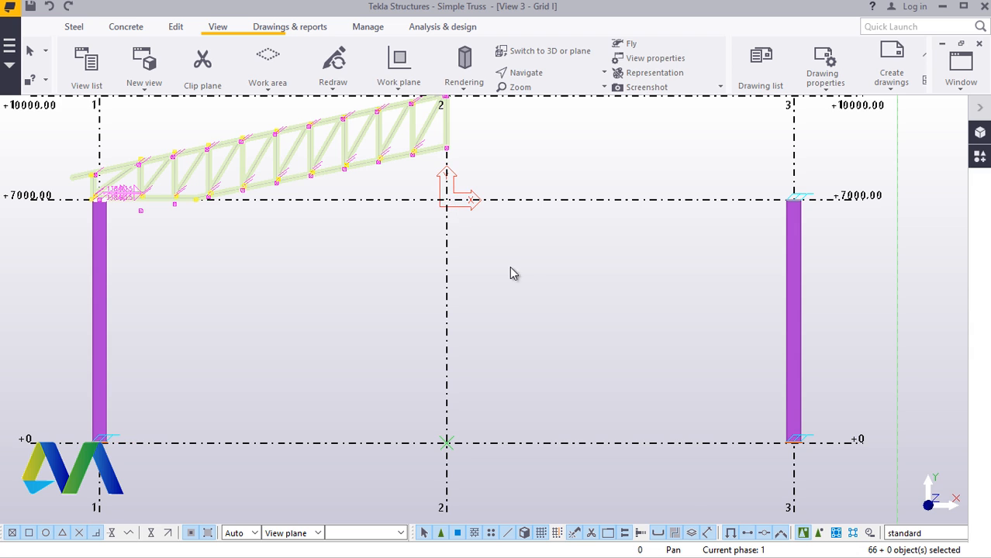
pyautogui.rightClick(530, 284)
pyautogui.click(584, 302)
pyautogui.scroll(-2, 421, 382)
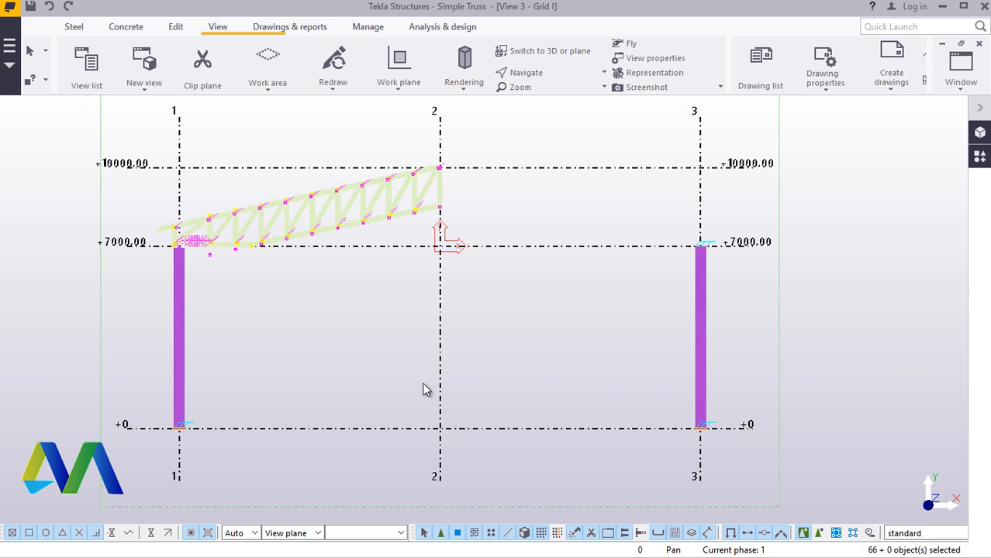
# Step: Mirror-copy the half truss about grid line 2 with X0 and Y0 at 0 and angle -90, keeping duplicates, and end the command
pyautogui.rightClick(529, 138)
pyautogui.moveTo(619, 186)
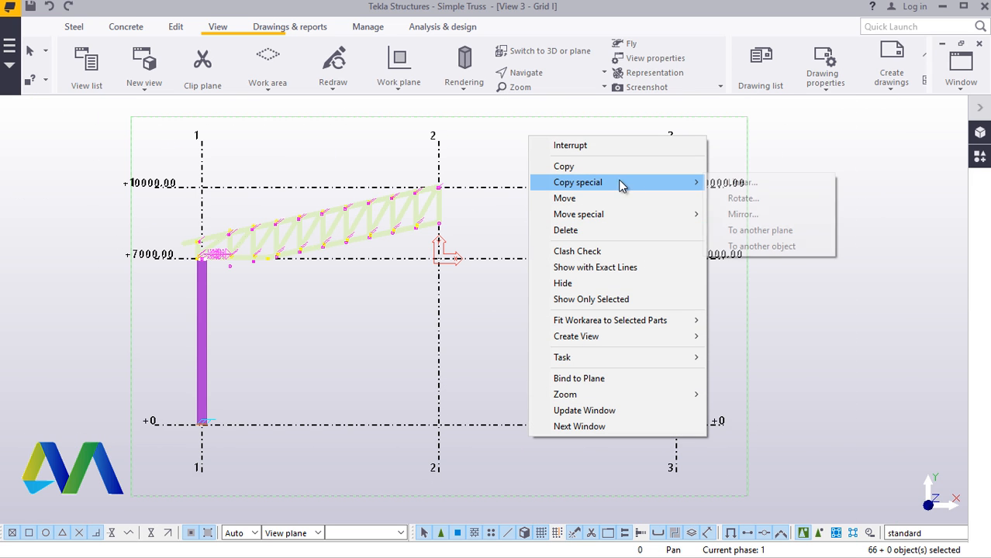
pyautogui.click(738, 214)
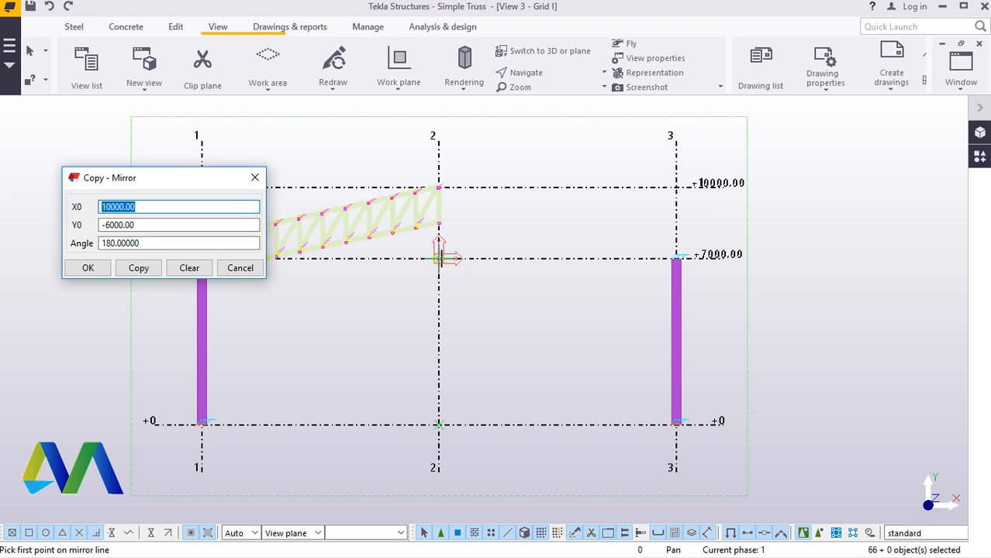
pyautogui.click(438, 259)
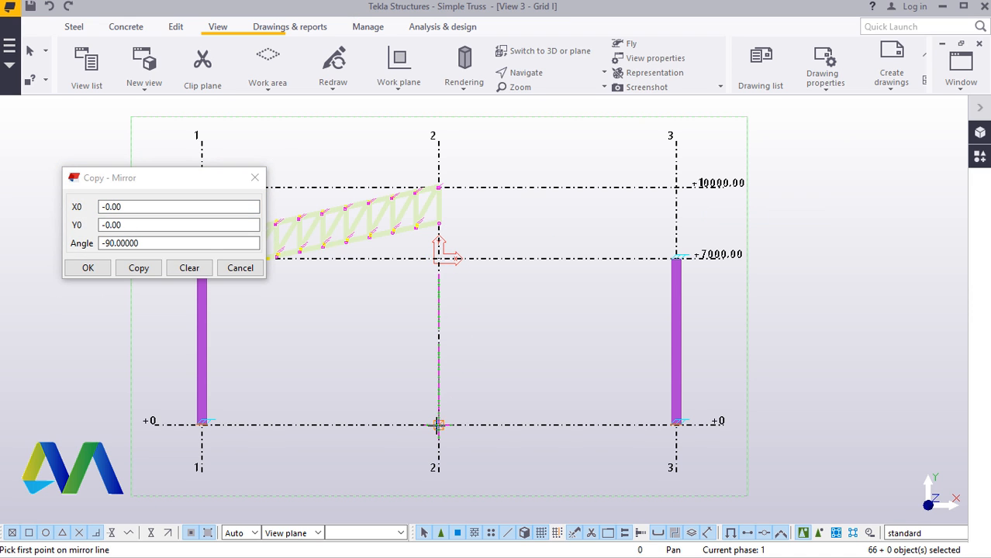
pyautogui.click(138, 268)
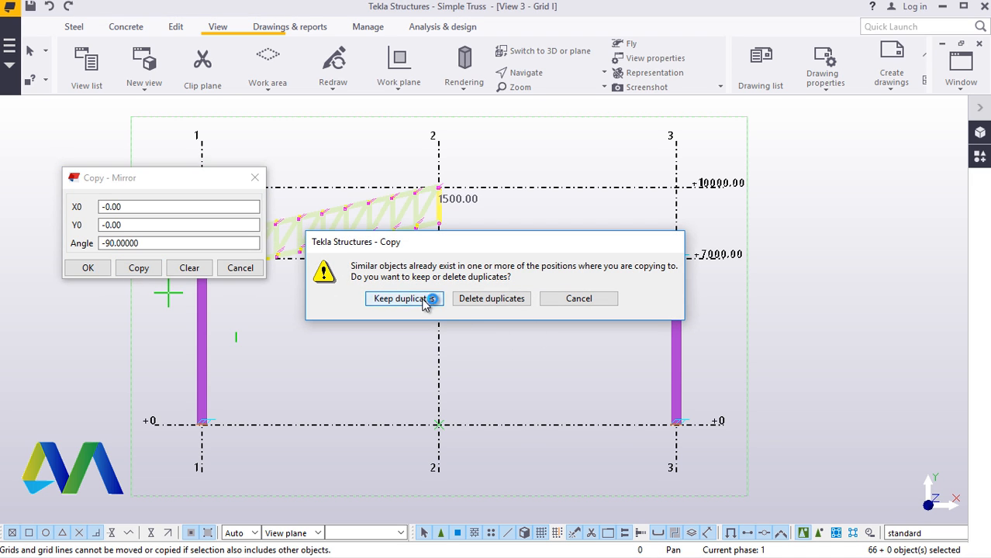
pyautogui.click(403, 300)
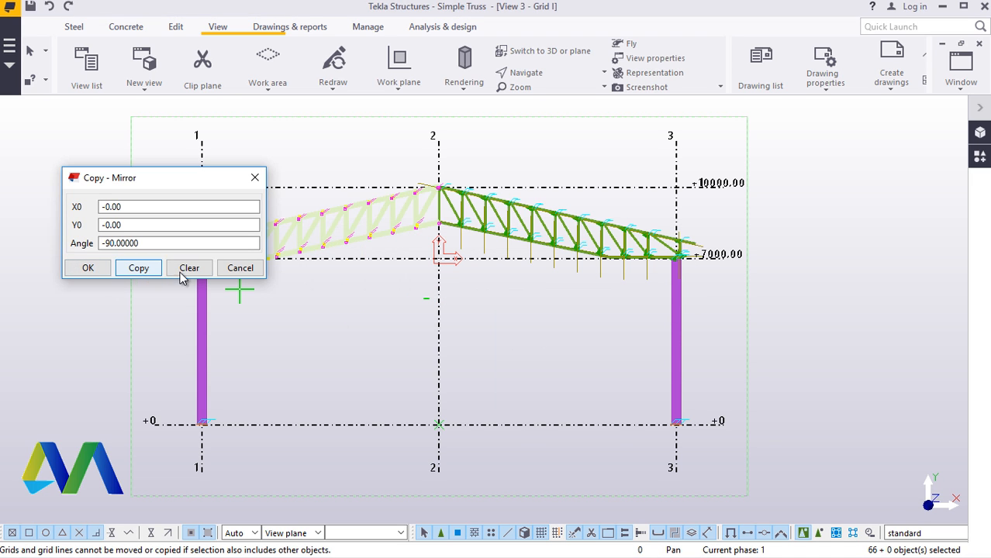
pyautogui.click(240, 268)
pyautogui.scroll(2, 552, 325)
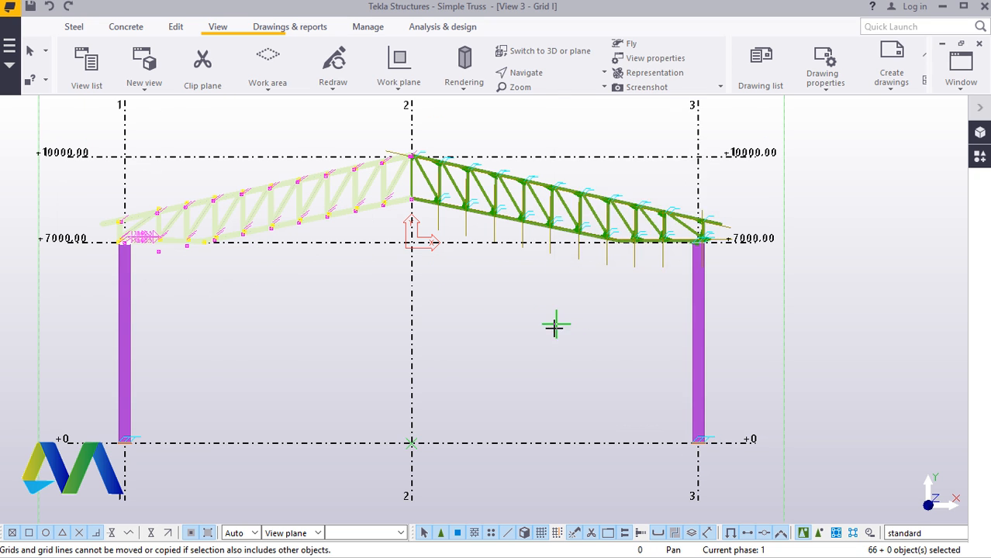
pyautogui.rightClick(553, 329)
pyautogui.click(595, 99)
pyautogui.scroll(-2, 526, 323)
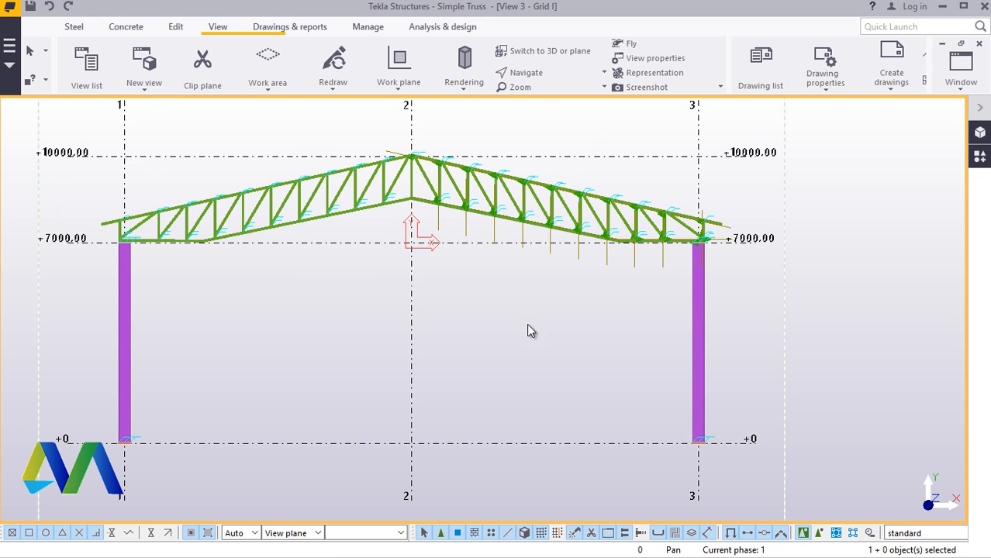
# Step: Switch to View 1 - 3d and redraw it
pyautogui.scroll(3, 702, 229)
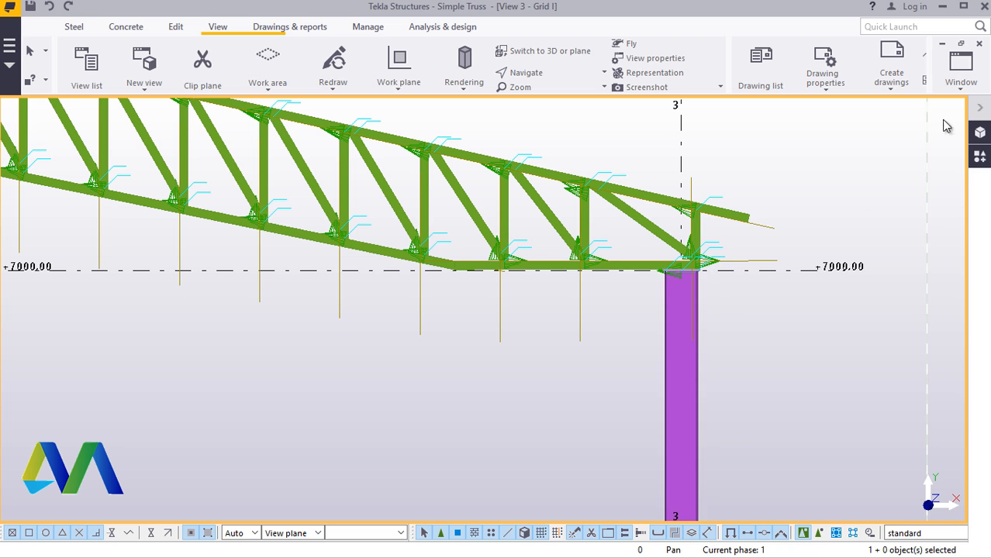
pyautogui.click(961, 86)
pyautogui.click(891, 173)
pyautogui.scroll(-2, 592, 298)
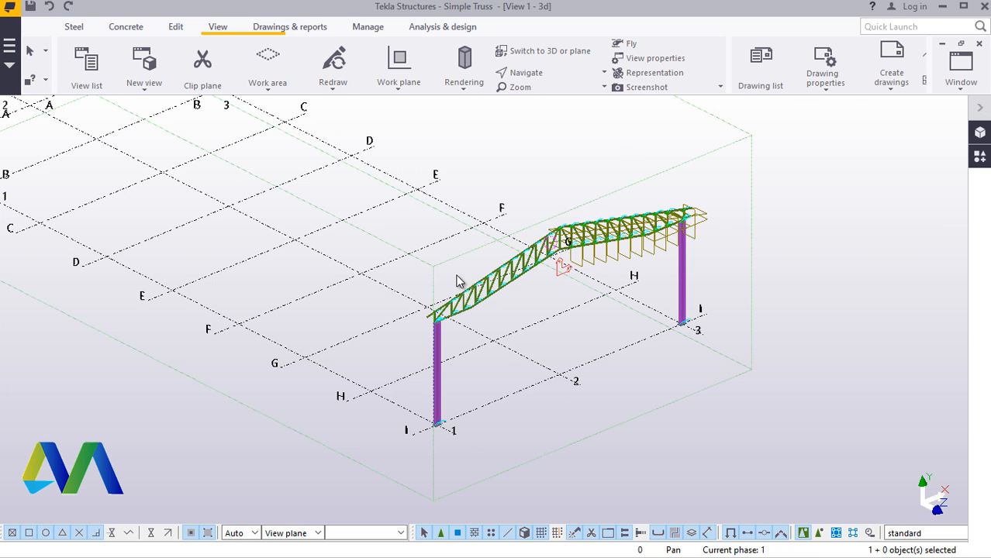
pyautogui.scroll(2, 663, 275)
pyautogui.rightClick(769, 254)
pyautogui.click(834, 335)
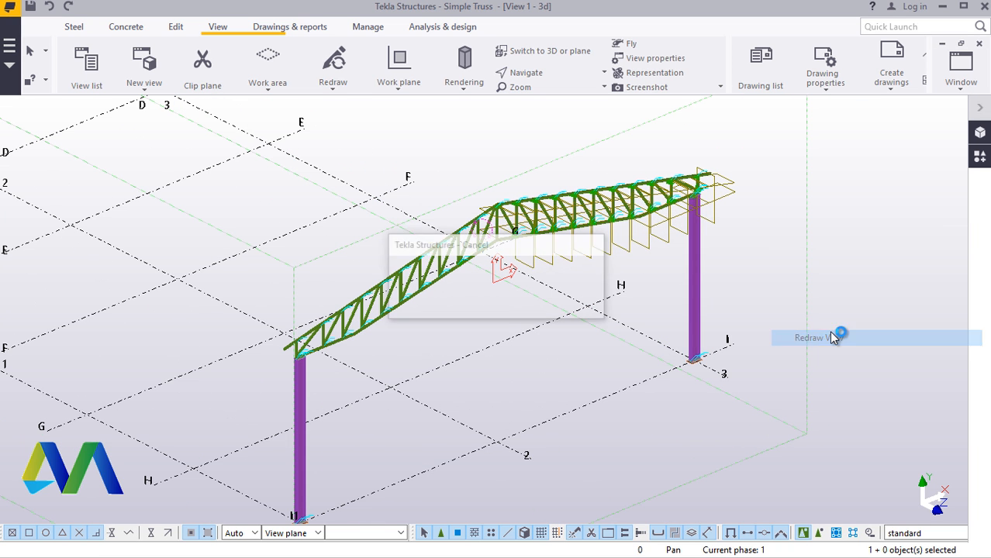
pyautogui.rightClick(654, 271)
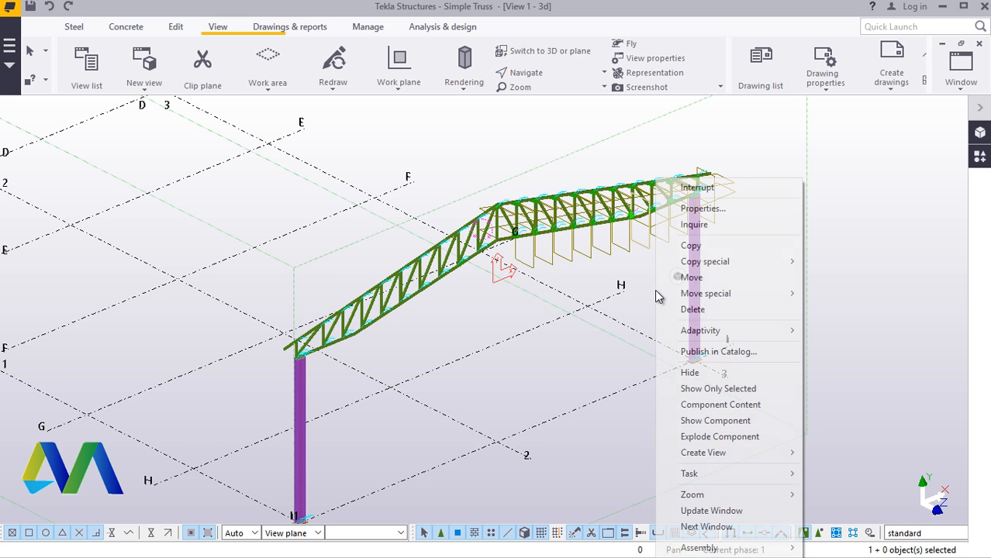
pyautogui.press('Escape')
pyautogui.rightClick(631, 314)
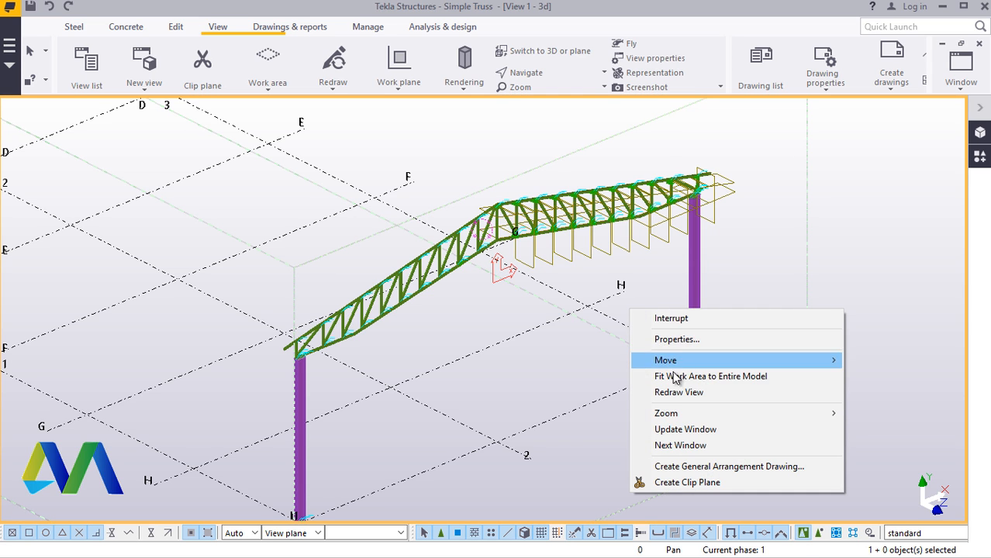
pyautogui.click(682, 394)
pyautogui.scroll(3, 549, 222)
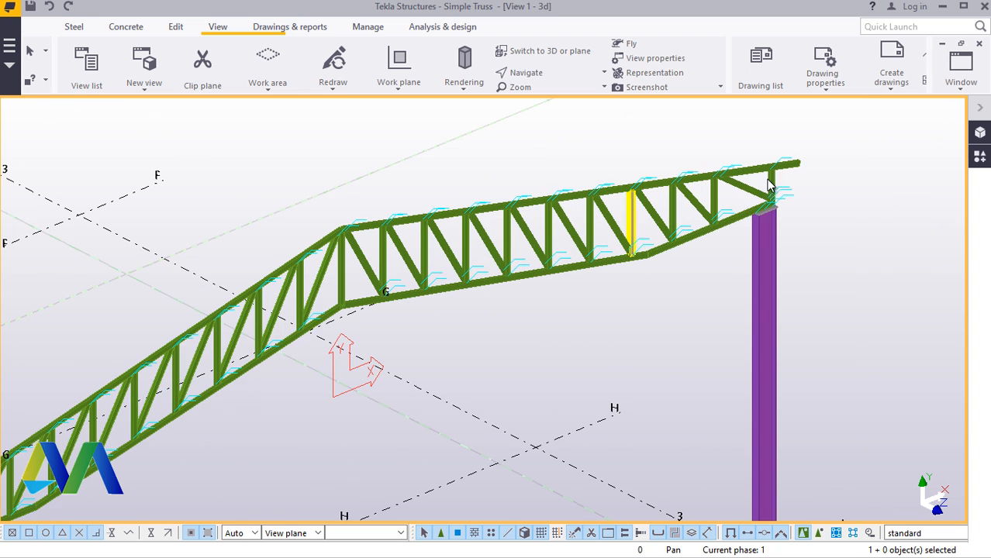
# Step: Examine the full truss in View 3 - Grid I, including both column supports and the ridge
pyautogui.click(960, 66)
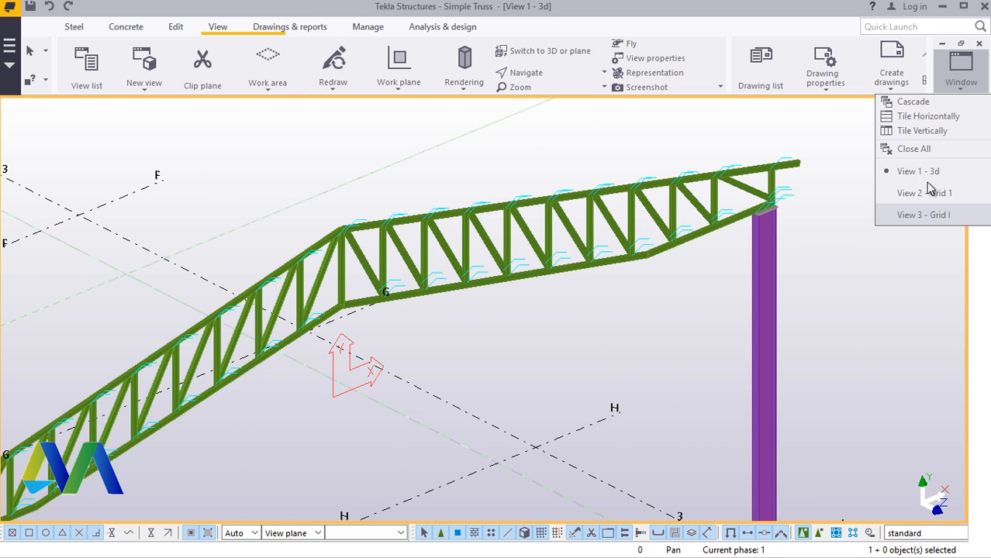
pyautogui.click(919, 217)
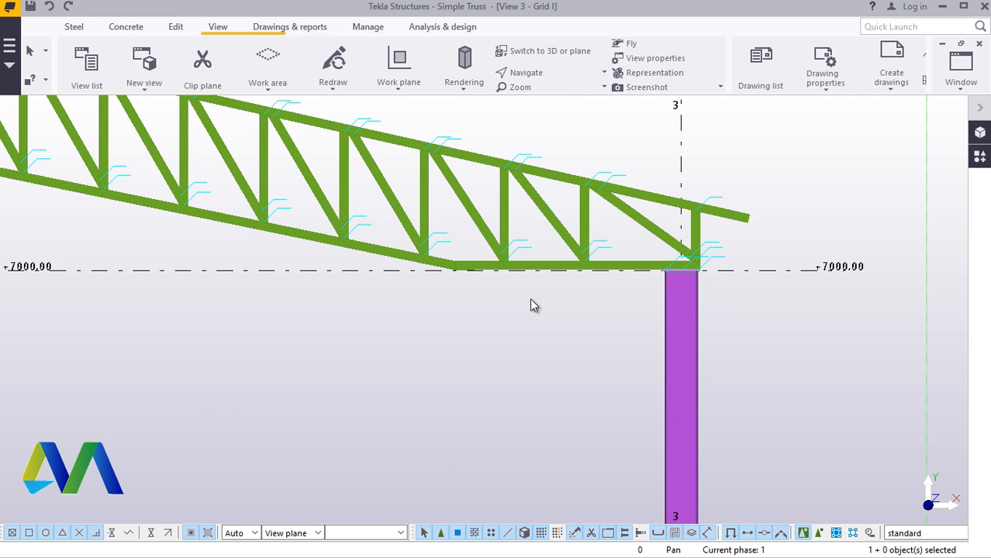
pyautogui.scroll(-2, 736, 293)
pyautogui.scroll(3, 435, 279)
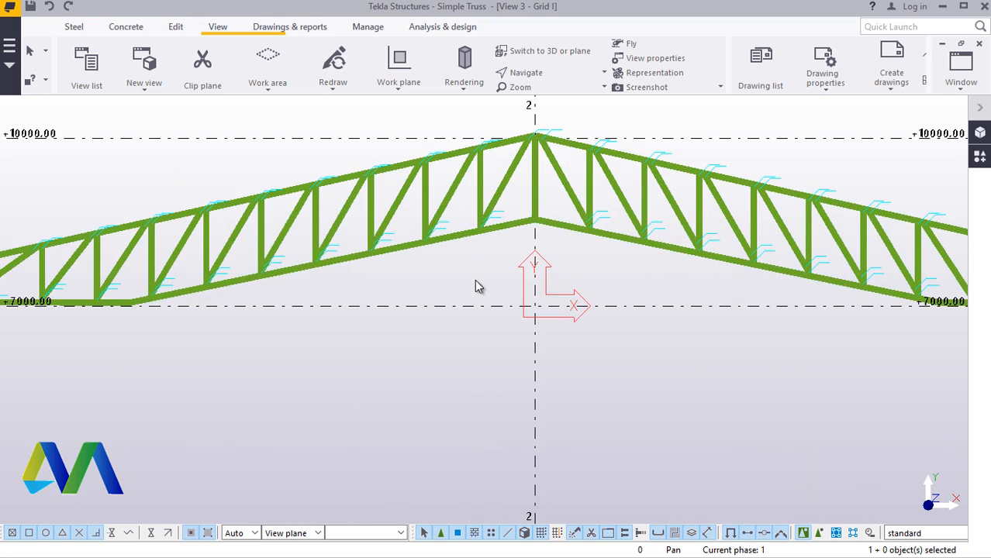
pyautogui.scroll(-2, 408, 271)
pyautogui.scroll(6, 408, 271)
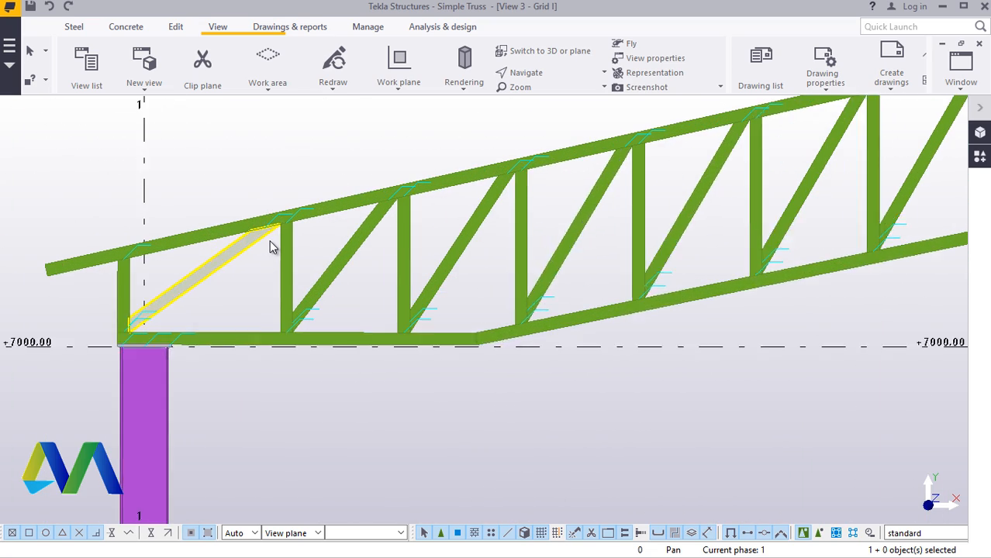
pyautogui.scroll(-2, 271, 246)
pyautogui.scroll(-2, 220, 279)
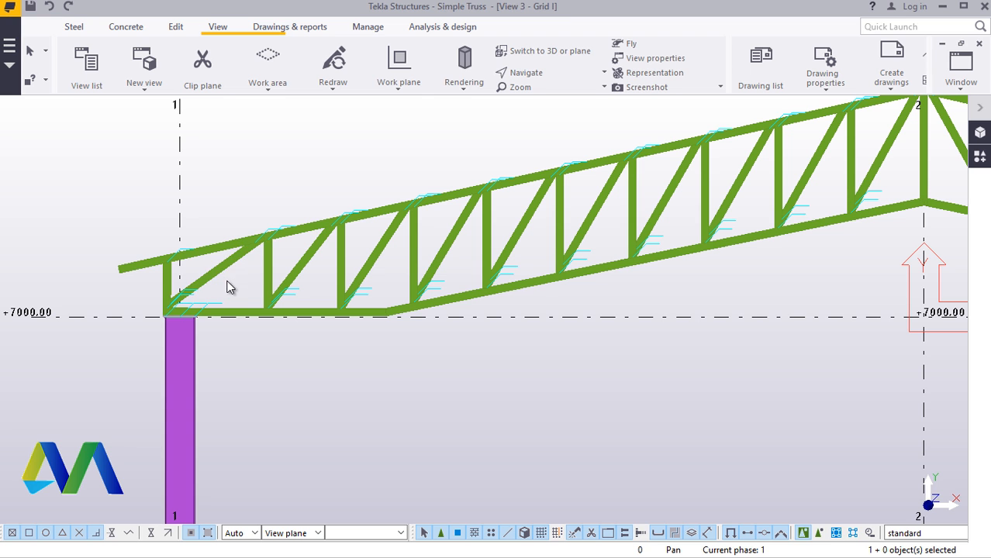
pyautogui.scroll(-4, 237, 275)
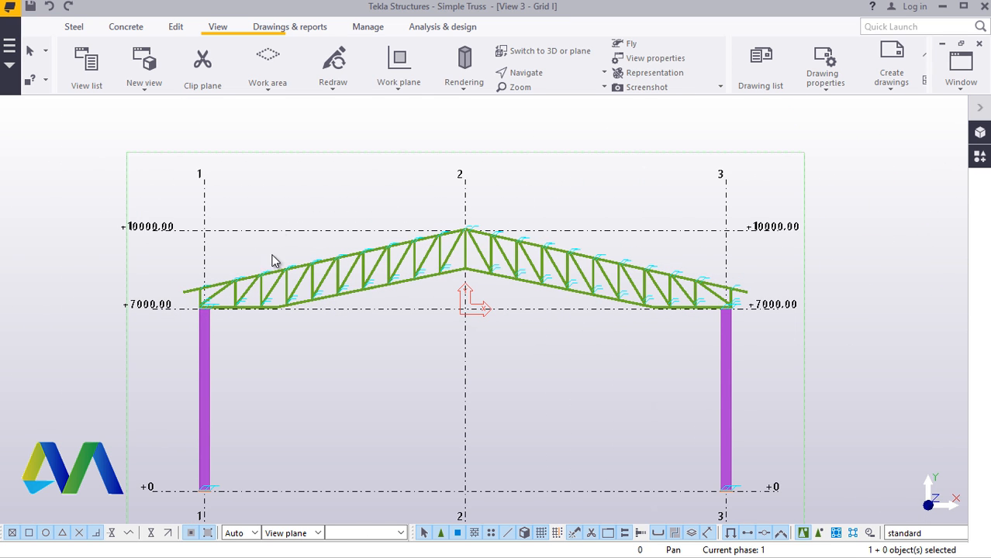
pyautogui.scroll(1, 309, 270)
pyautogui.scroll(3, 316, 279)
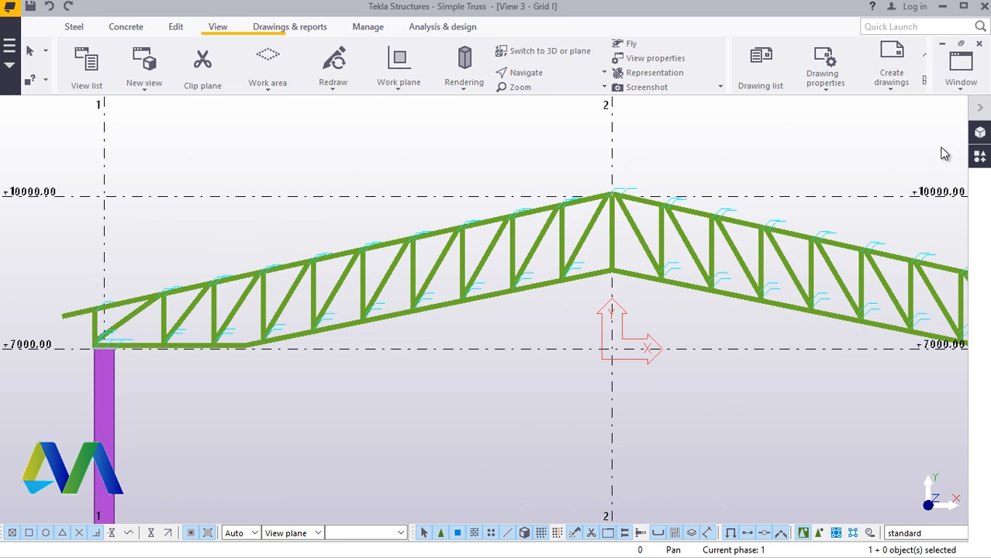
# Step: Rotate View 1 - 3d to inspect the truss frame against the whole building grid, and end the rotation
pyautogui.click(961, 85)
pyautogui.click(940, 171)
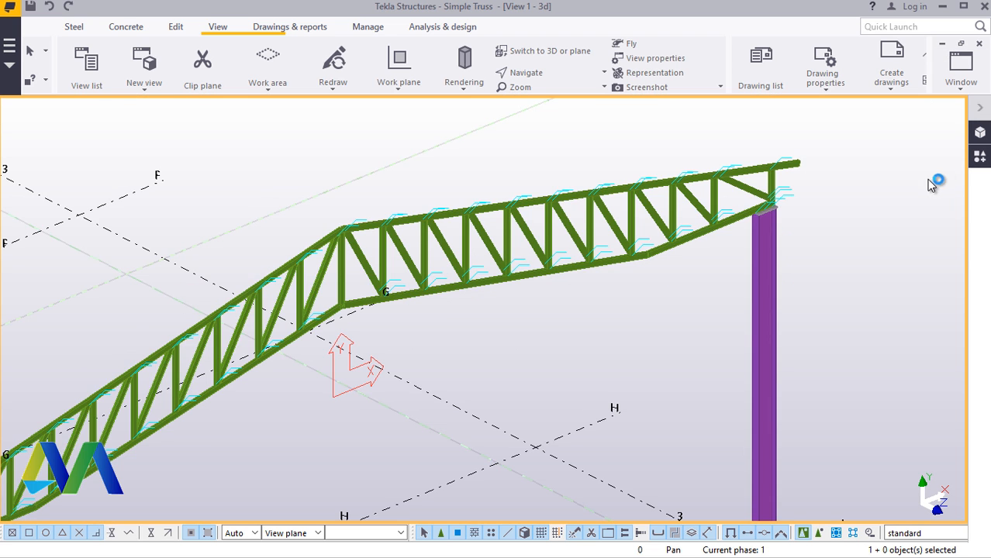
pyautogui.scroll(-2, 515, 288)
pyautogui.click(536, 72)
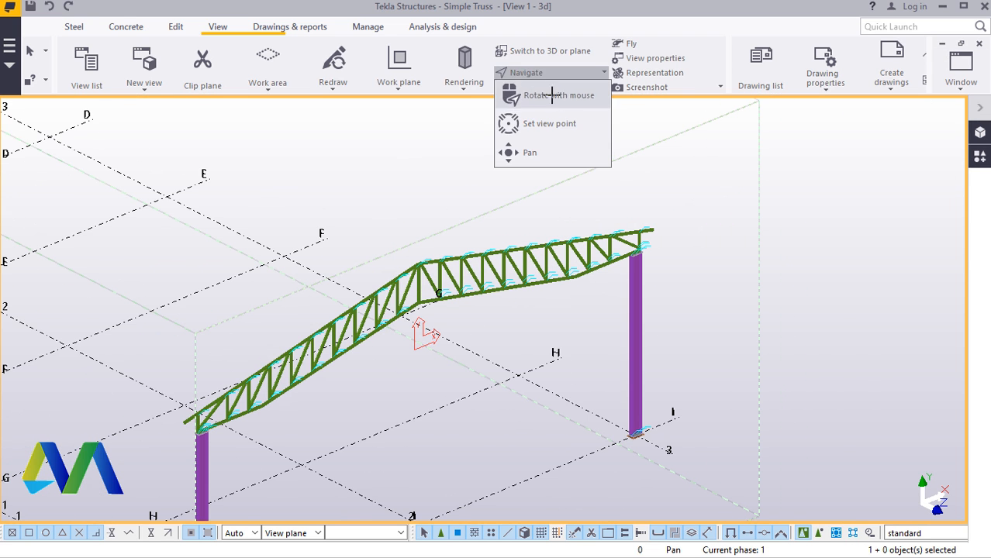
pyautogui.click(552, 95)
pyautogui.keyDown('ctrl'); pyautogui.moveTo(486, 289); pyautogui.dragTo(530, 425, button='middle'); pyautogui.keyUp('ctrl')
pyautogui.scroll(-4, 597, 411)
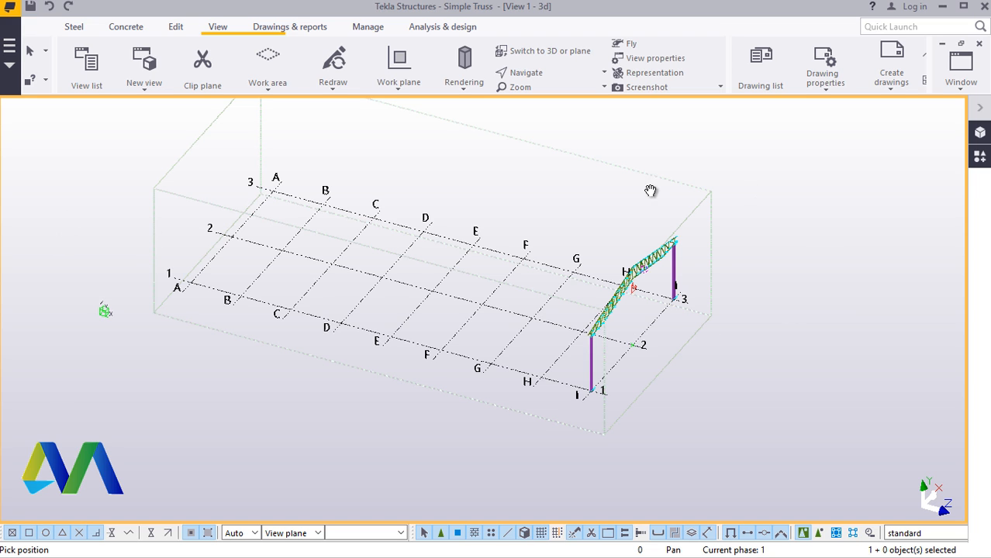
pyautogui.rightClick(724, 170)
pyautogui.click(771, 186)
# Step: Select the complete truss with both columns in View 3 - Grid I and return to View 1 - 3d
pyautogui.click(961, 68)
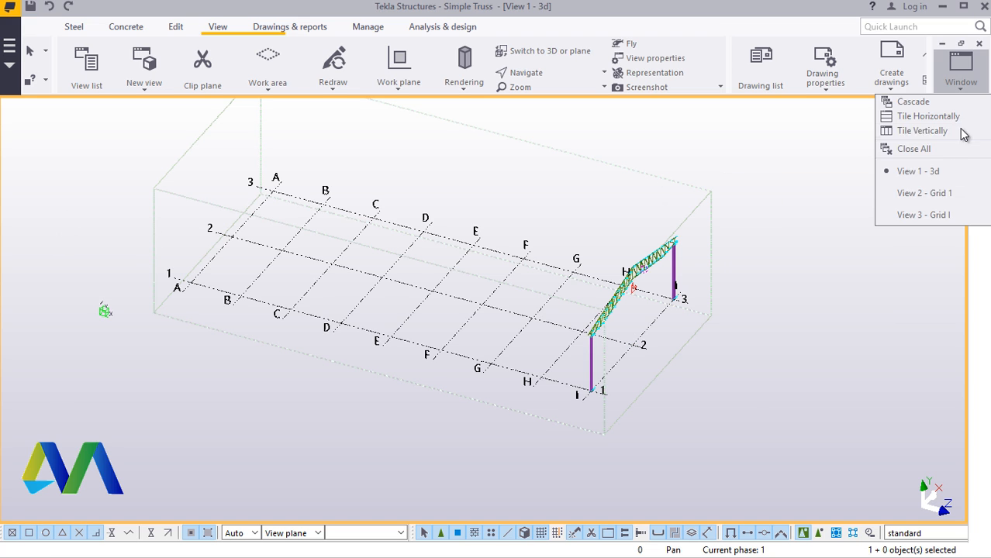
pyautogui.click(934, 214)
pyautogui.scroll(-5, 446, 277)
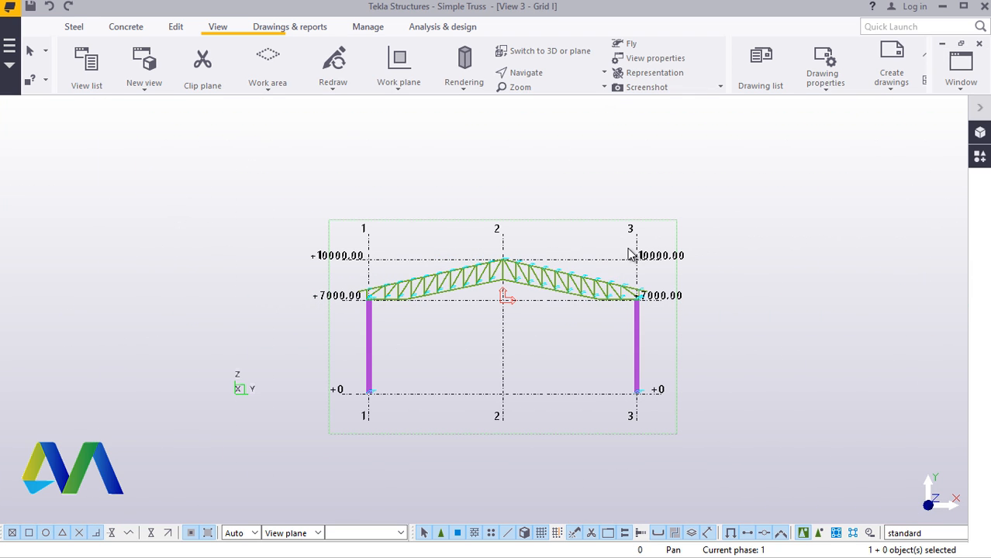
pyautogui.moveTo(778, 174); pyautogui.dragTo(274, 412)
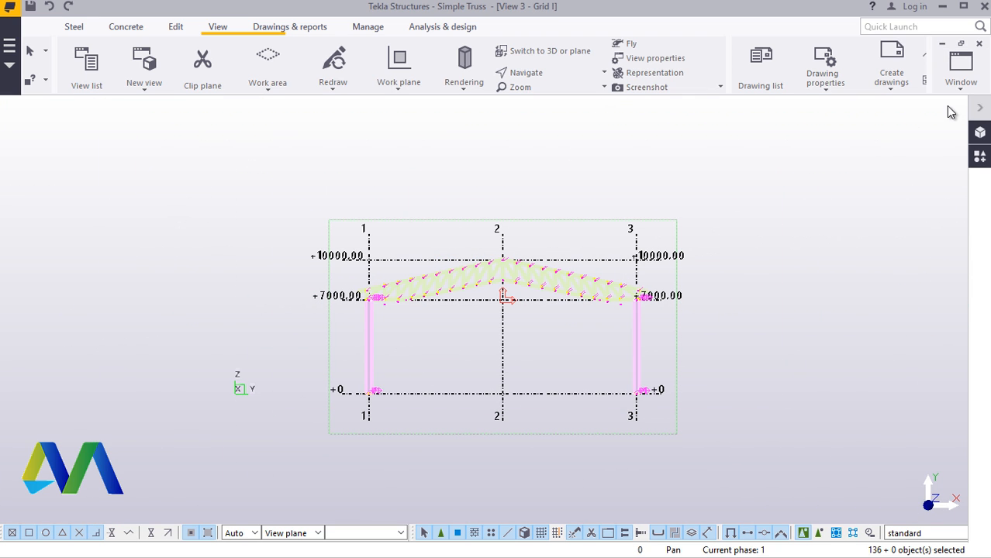
pyautogui.click(961, 77)
pyautogui.click(932, 172)
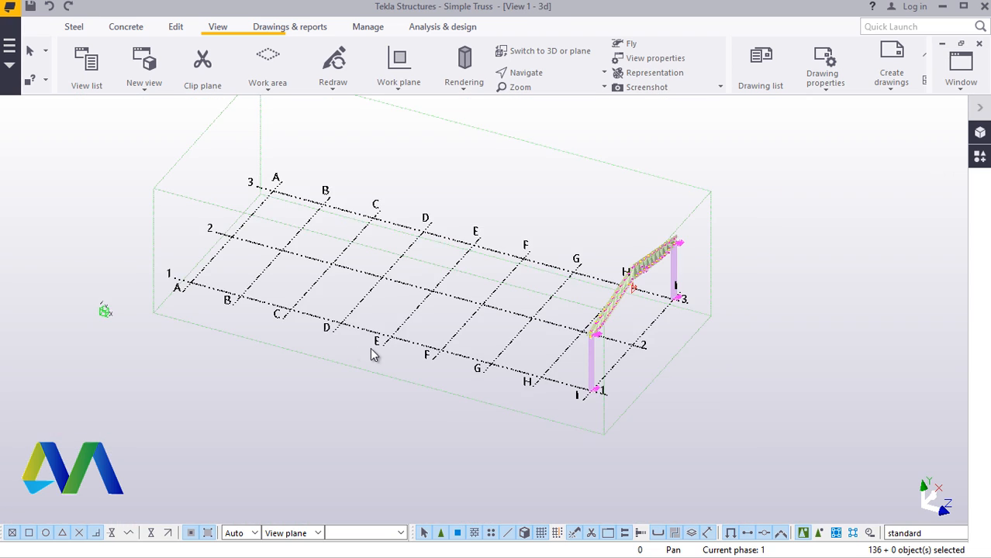
pyautogui.scroll(-2, 370, 354)
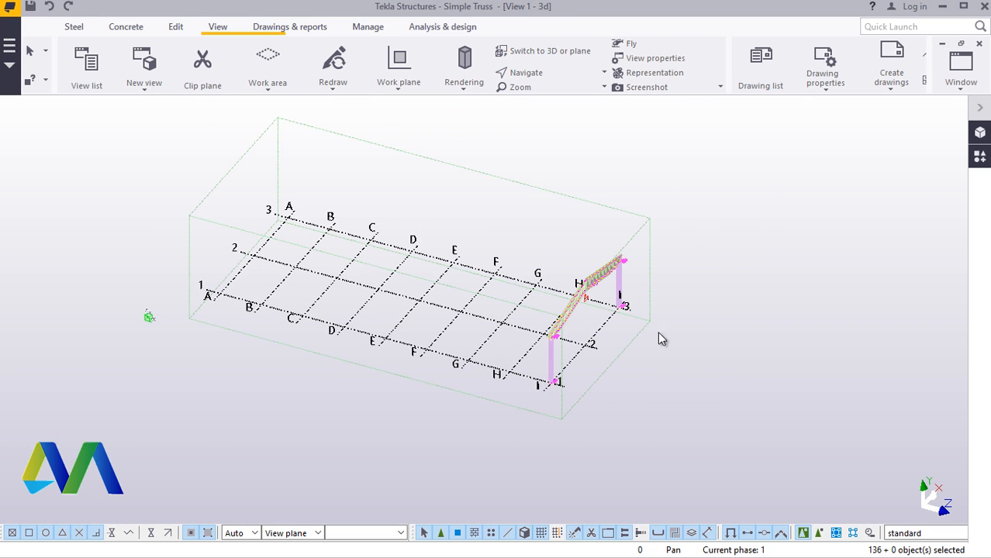
pyautogui.scroll(3, 639, 340)
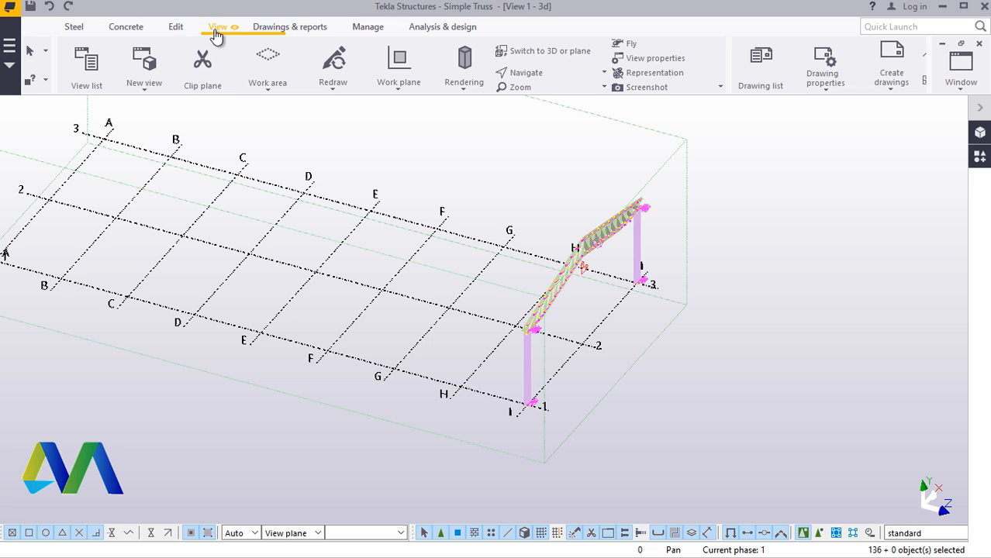
# Step: Place the work plane at the intersection of grids G and 2 with its X axis along grid 2 toward grid A
pyautogui.click(397, 91)
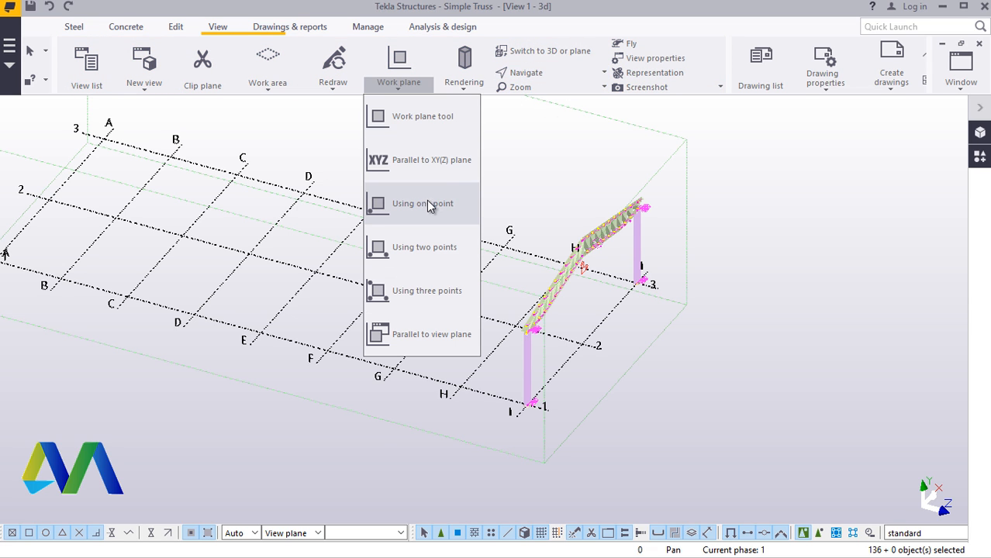
pyautogui.click(411, 118)
pyautogui.scroll(6, 453, 309)
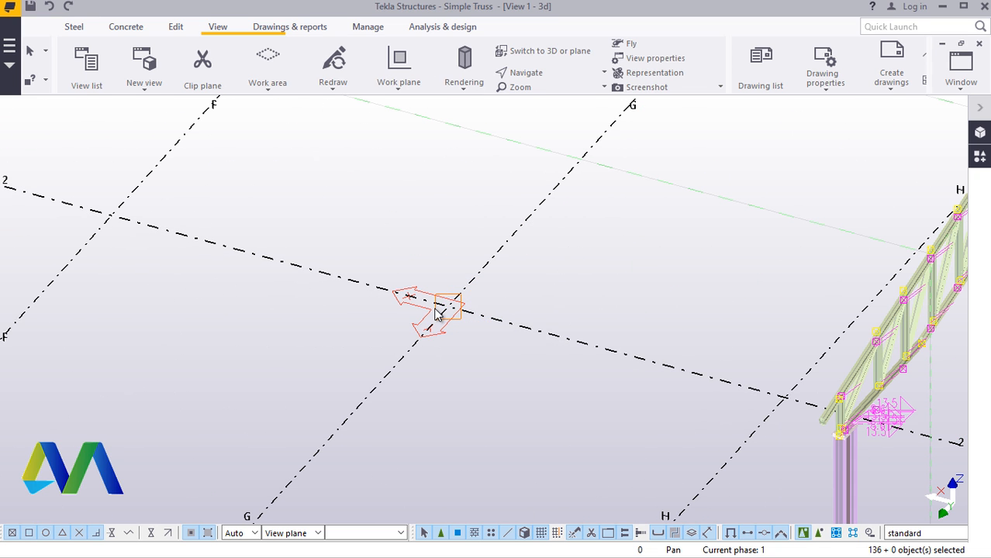
pyautogui.rightClick(417, 218)
pyautogui.click(434, 225)
pyautogui.scroll(-4, 409, 250)
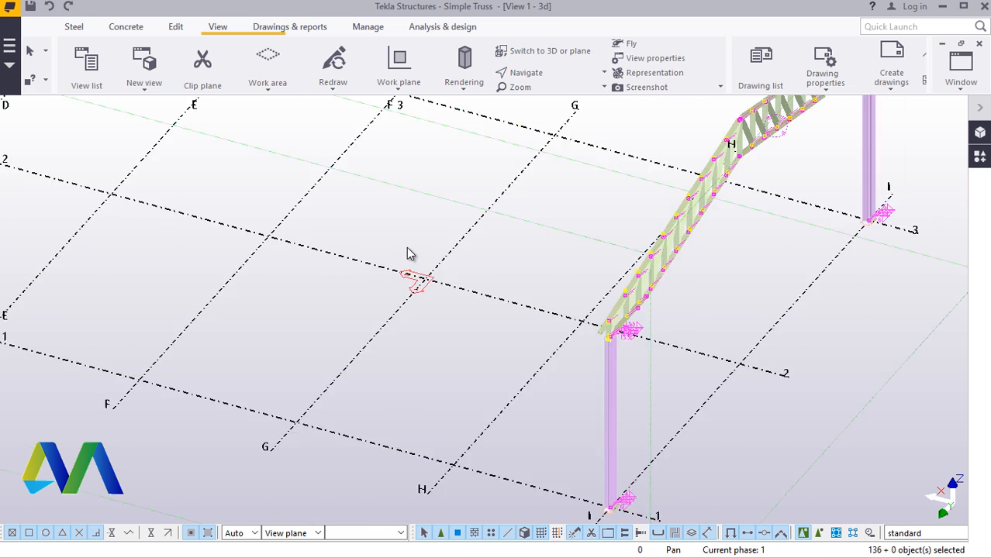
# Step: Copy the selected grid I frame linearly with dX 6000 and 9 copies, expand the work area to include them, and end the copy
pyautogui.rightClick(476, 228)
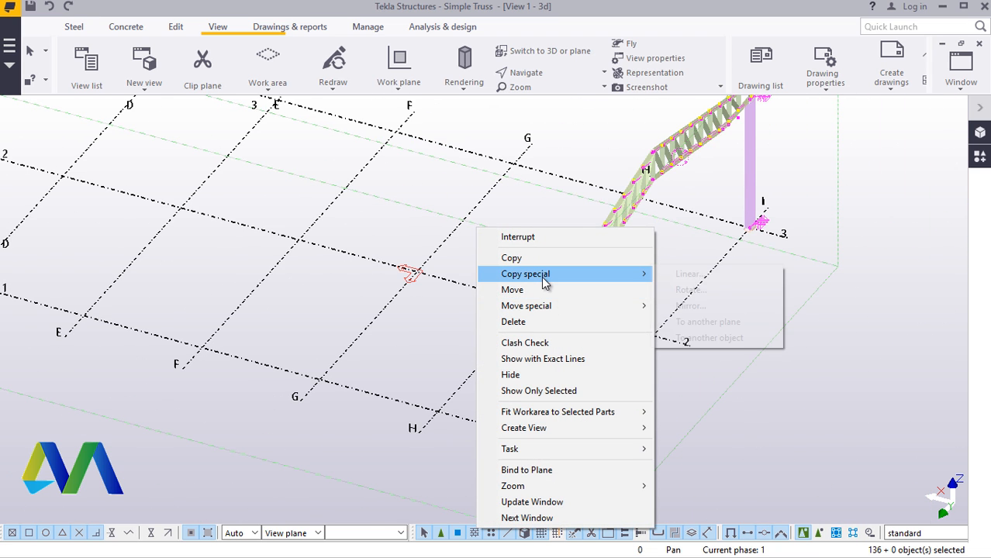
pyautogui.moveTo(607, 283)
pyautogui.click(671, 274)
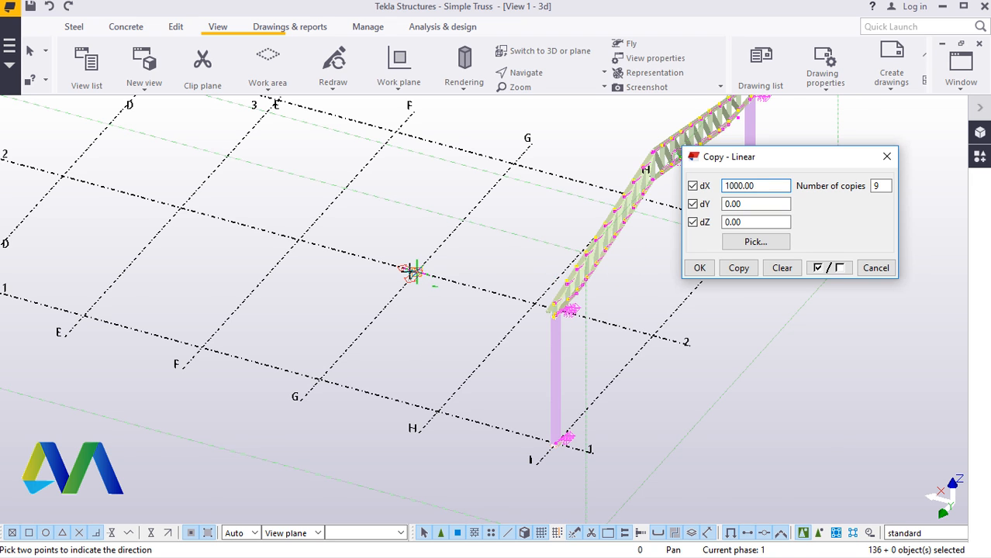
pyautogui.scroll(5, 415, 272)
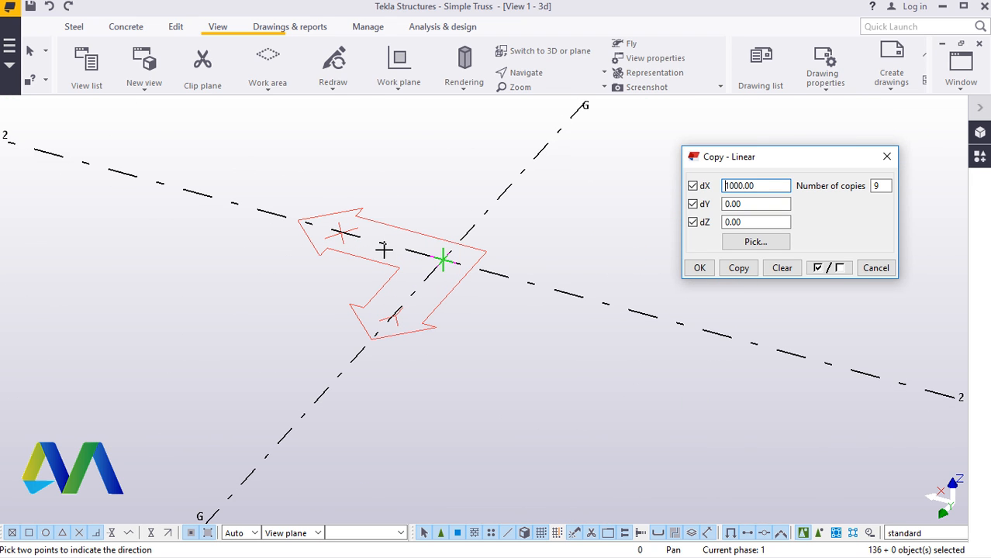
pyautogui.scroll(-5, 376, 277)
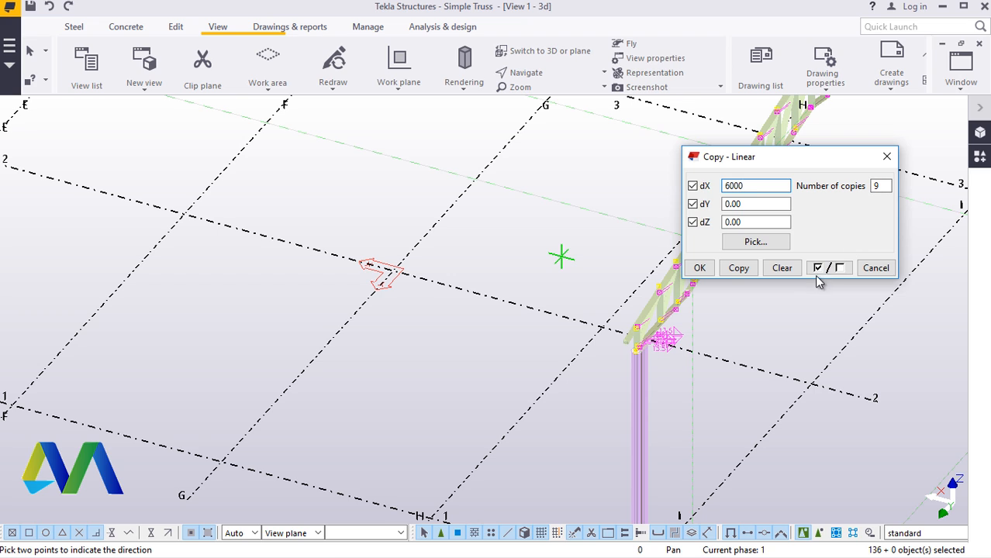
pyautogui.click(737, 271)
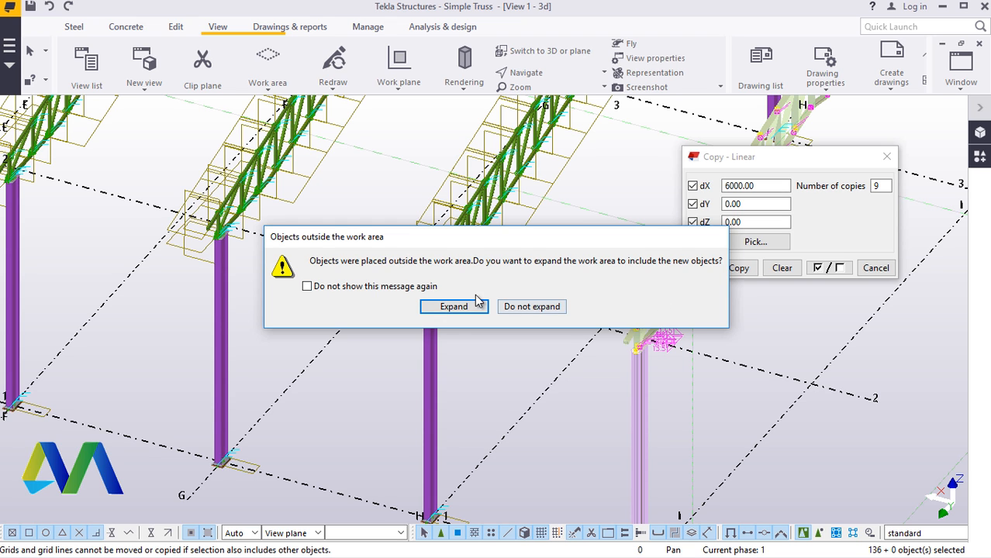
pyautogui.click(452, 308)
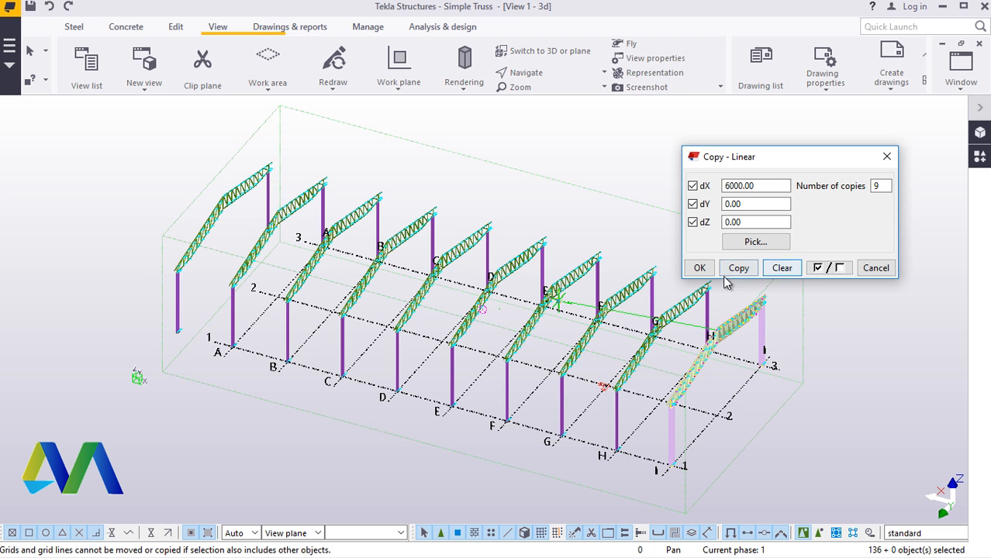
pyautogui.click(697, 266)
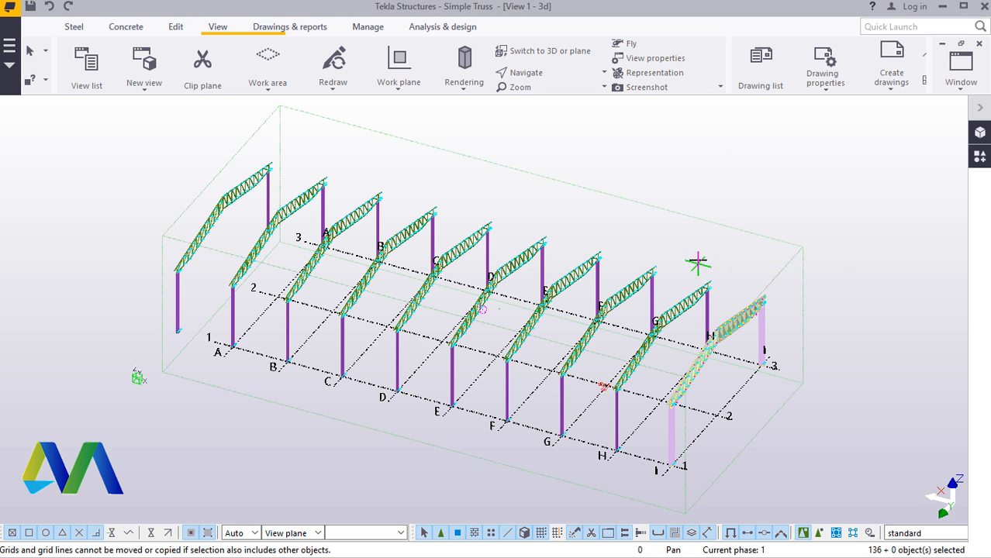
pyautogui.rightClick(642, 169)
pyautogui.click(667, 179)
# Step: Delete the far column and most of the truss of the surplus frame beyond grid A
pyautogui.scroll(4, 203, 216)
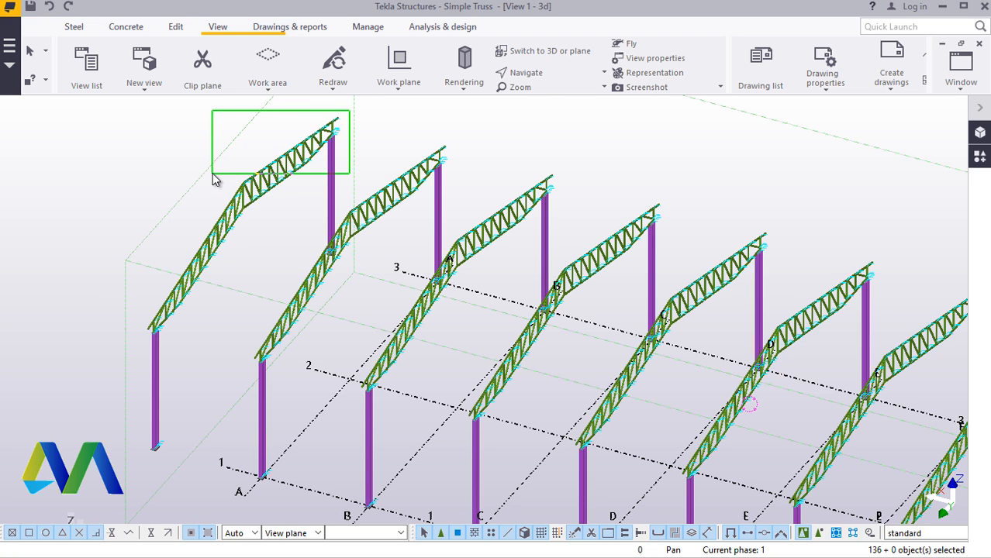
pyautogui.moveTo(214, 179); pyautogui.dragTo(218, 206)
pyautogui.rightClick(93, 159)
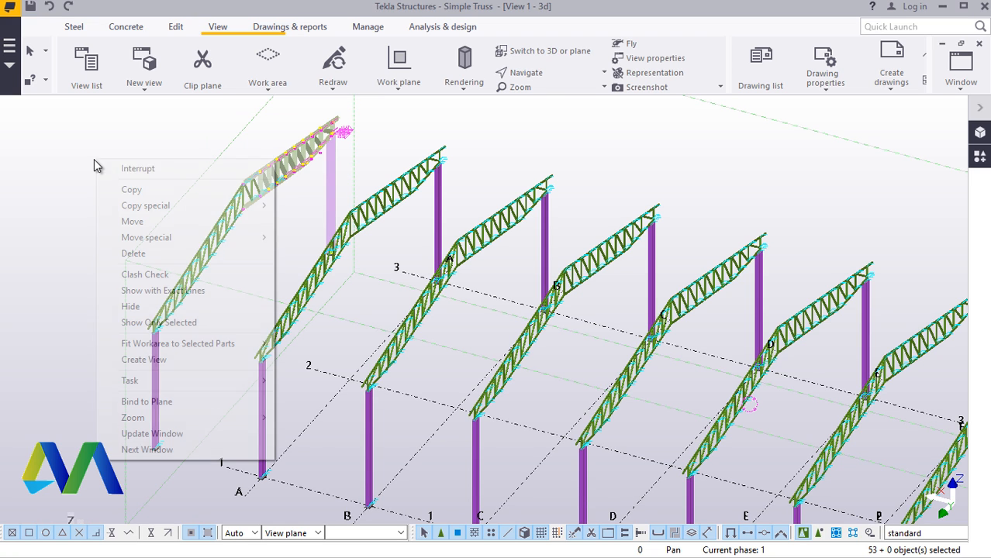
pyautogui.click(134, 255)
pyautogui.moveTo(165, 255); pyautogui.dragTo(159, 295)
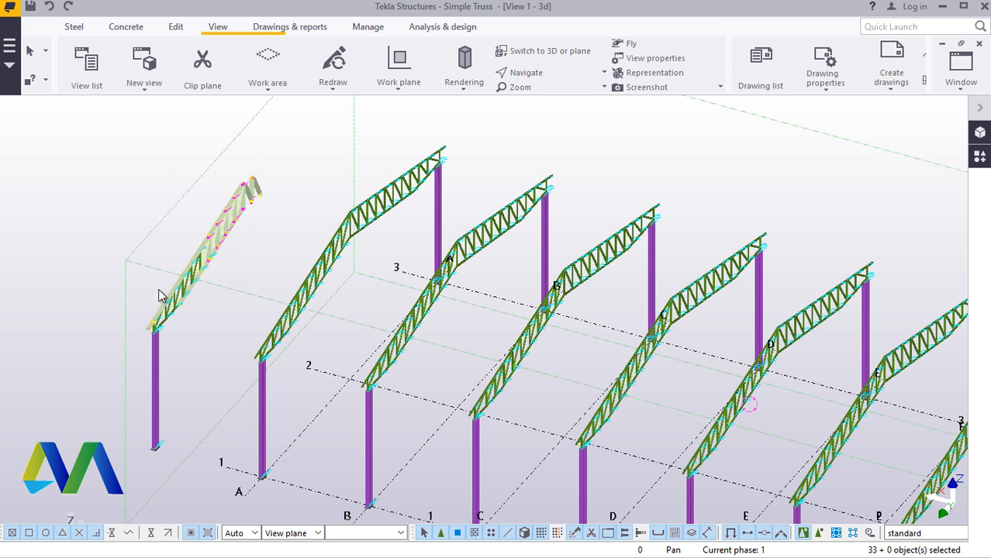
pyautogui.rightClick(140, 200)
pyautogui.click(175, 284)
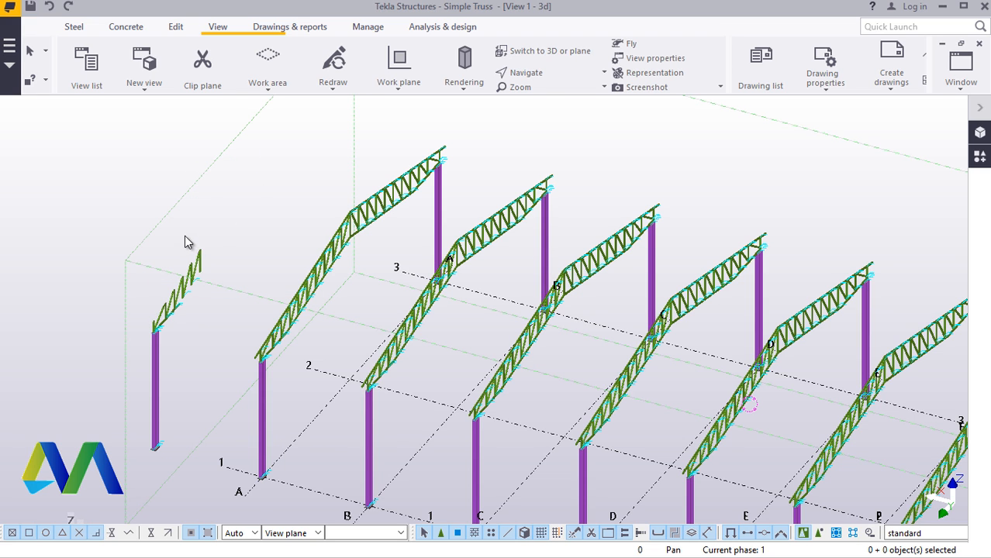
# Step: Delete the surplus frame's remaining column and web members, and fit the work area to the entire model
pyautogui.moveTo(122, 454); pyautogui.dragTo(121, 450)
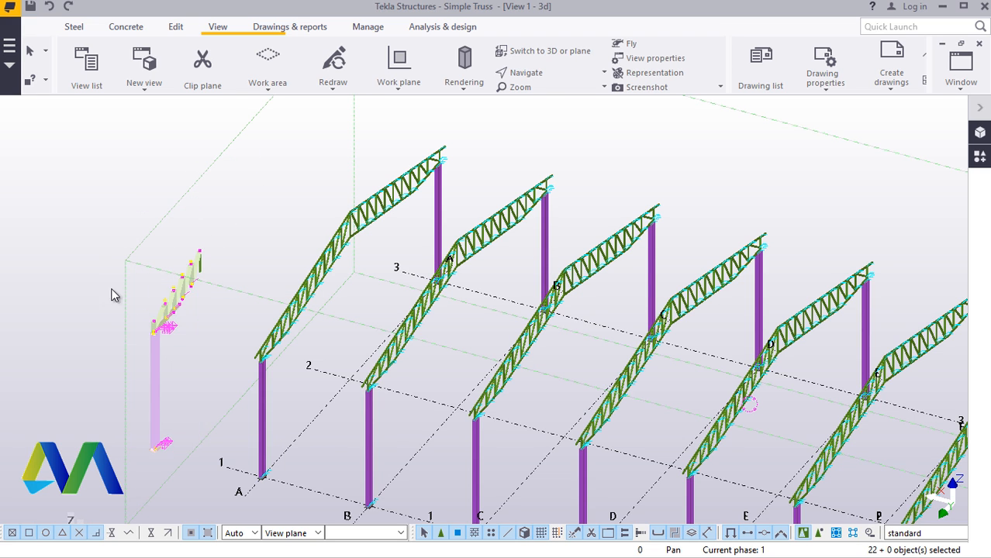
pyautogui.rightClick(91, 295)
pyautogui.click(155, 274)
pyautogui.scroll(2, 234, 246)
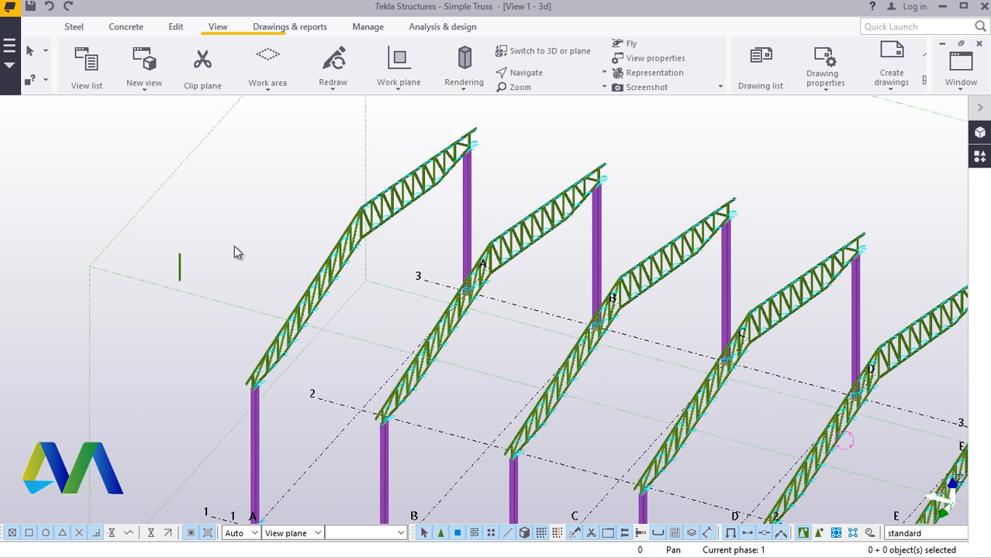
pyautogui.moveTo(165, 290); pyautogui.dragTo(165, 290)
pyautogui.rightClick(242, 293)
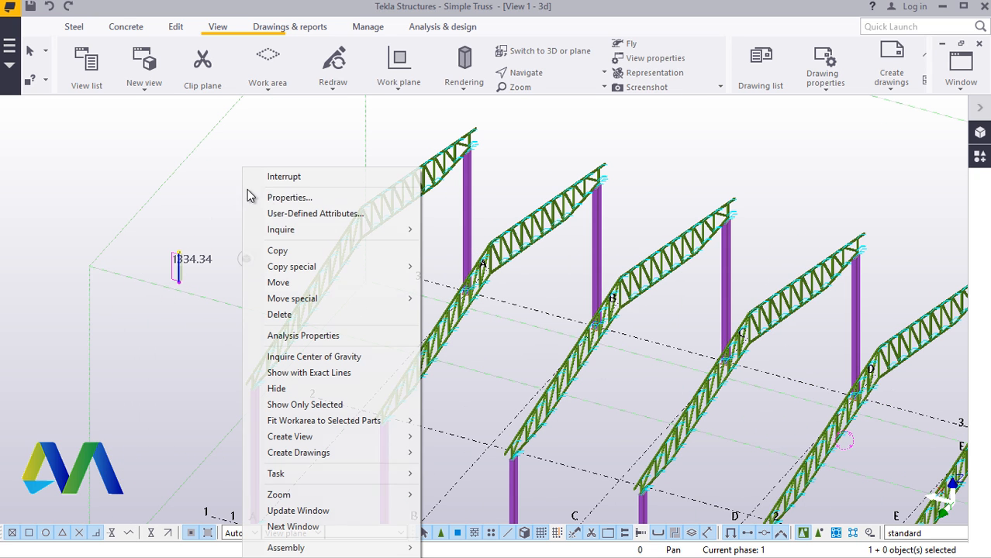
pyautogui.click(276, 307)
pyautogui.rightClick(184, 166)
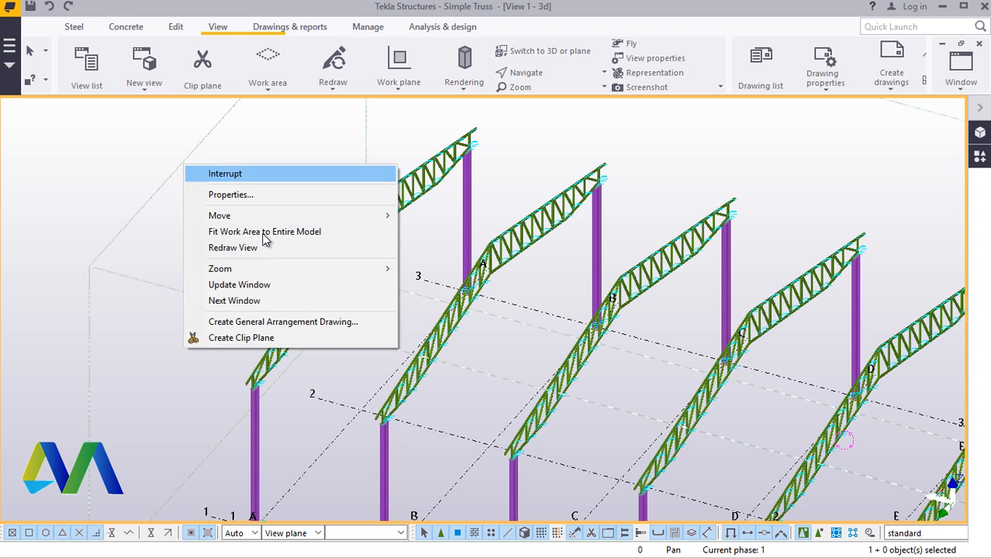
pyautogui.click(264, 235)
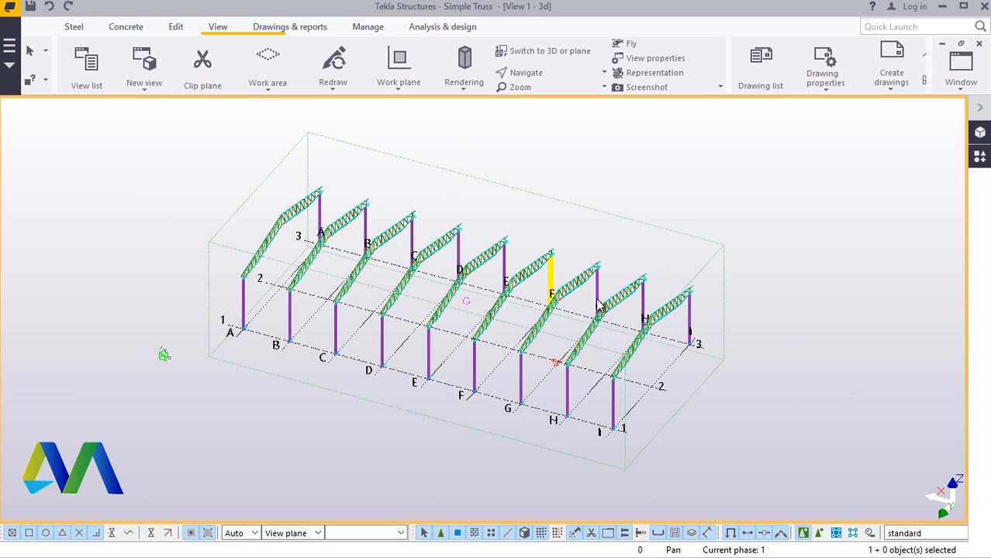
# Step: Rotate the 3D view to examine the row of copied frames from grid A to grid I
pyautogui.click(545, 72)
pyautogui.click(566, 149)
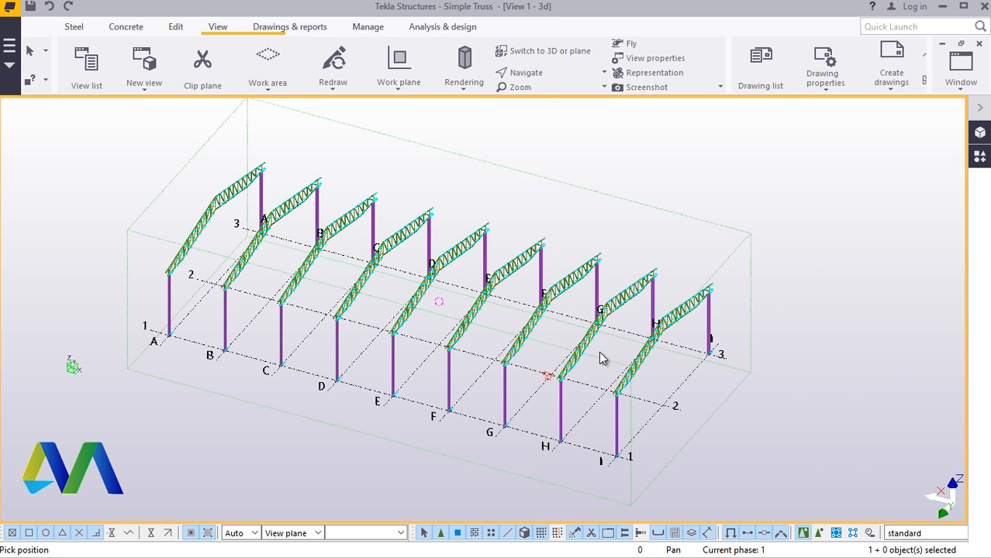
pyautogui.moveTo(599, 353); pyautogui.dragTo(606, 286)
pyautogui.scroll(10, 601, 267)
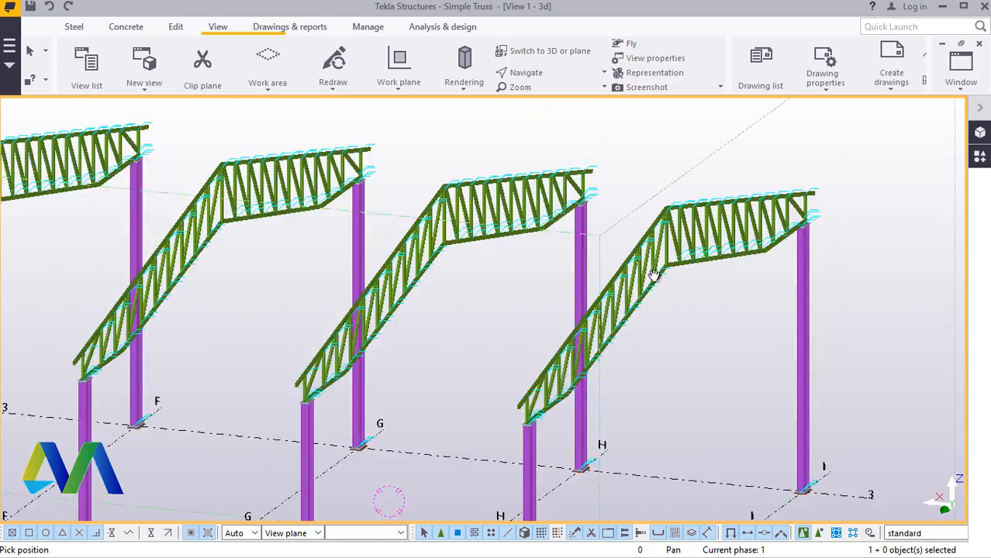
pyautogui.moveTo(592, 245); pyautogui.dragTo(411, 264)
pyautogui.scroll(-5, 654, 327)
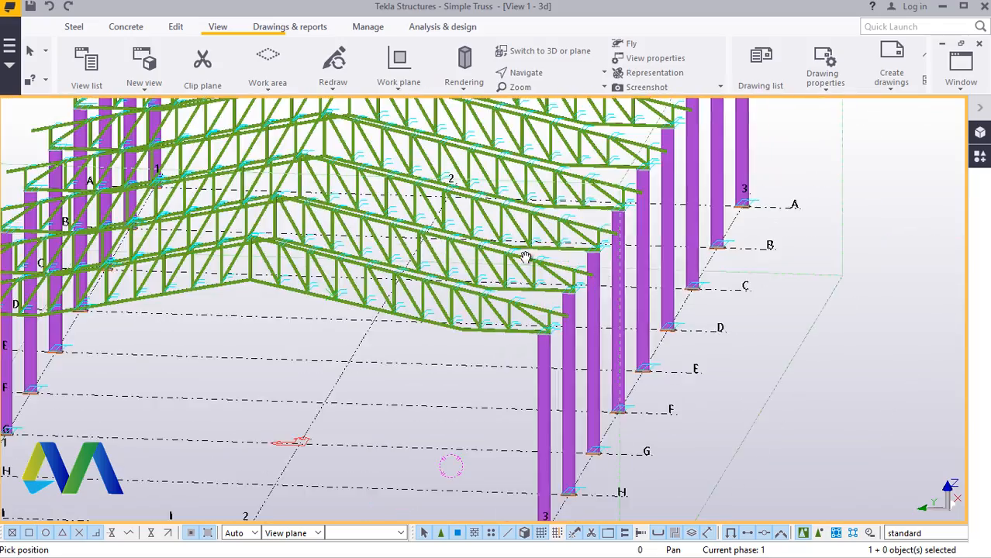
pyautogui.moveTo(524, 259); pyautogui.dragTo(431, 236)
pyautogui.keyDown('ctrl'); pyautogui.moveTo(431, 236); pyautogui.dragTo(438, 259, button='middle'); pyautogui.keyUp('ctrl')
# Step: Examine the chords and web members of the copied trusses up close and from the other side of the building
pyautogui.scroll(10, 437, 258)
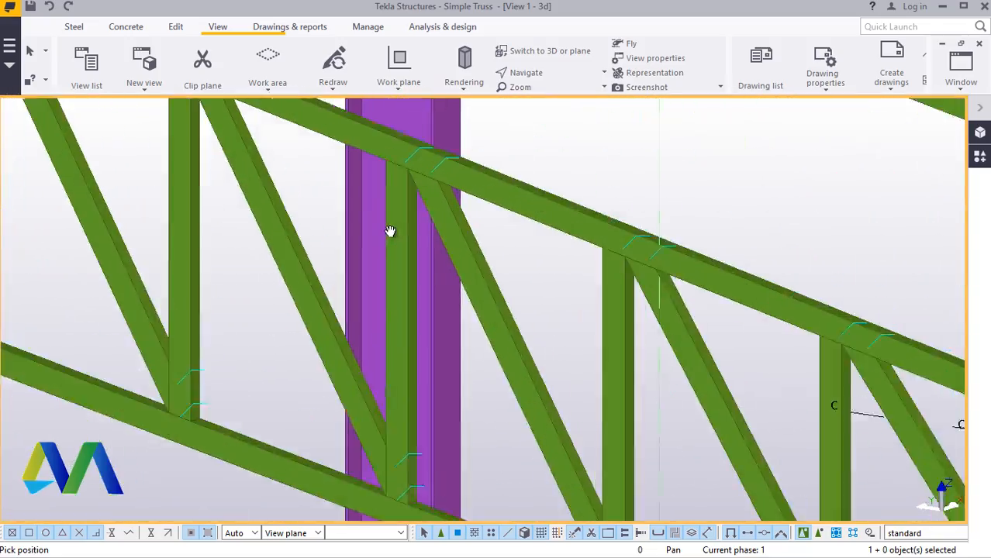
pyautogui.scroll(-10, 540, 252)
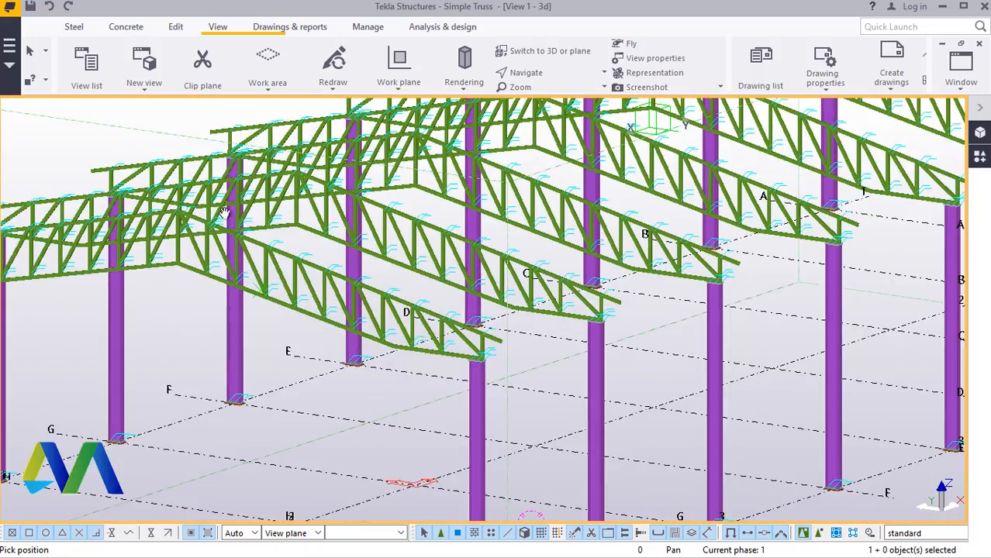
pyautogui.keyDown('ctrl'); pyautogui.moveTo(223, 213); pyautogui.dragTo(481, 231, button='middle'); pyautogui.keyUp('ctrl')
pyautogui.scroll(-5, 481, 231)
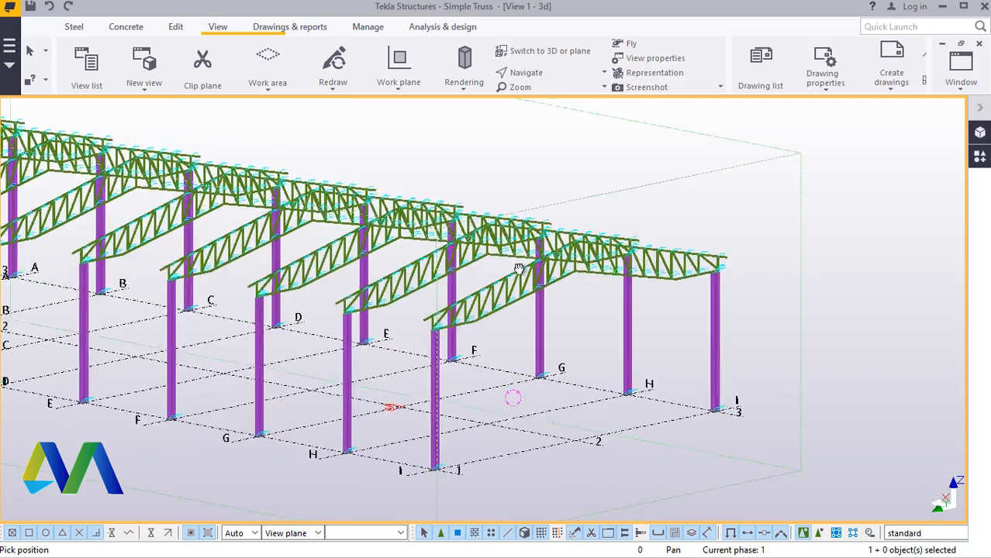
pyautogui.scroll(10, 521, 314)
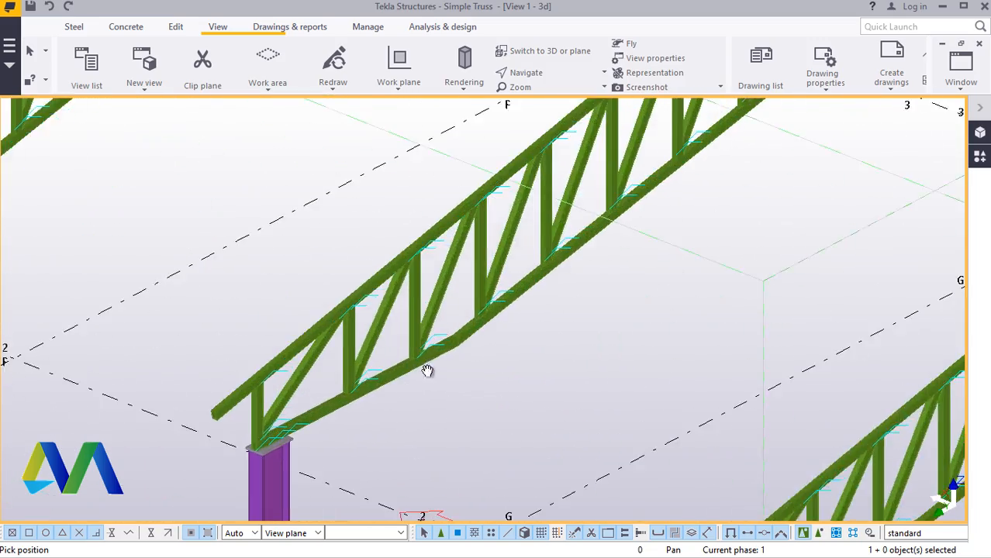
pyautogui.scroll(-1, 431, 333)
pyautogui.keyDown('ctrl'); pyautogui.moveTo(432, 334); pyautogui.dragTo(407, 358, button='middle'); pyautogui.keyUp('ctrl')
pyautogui.scroll(-2, 409, 358)
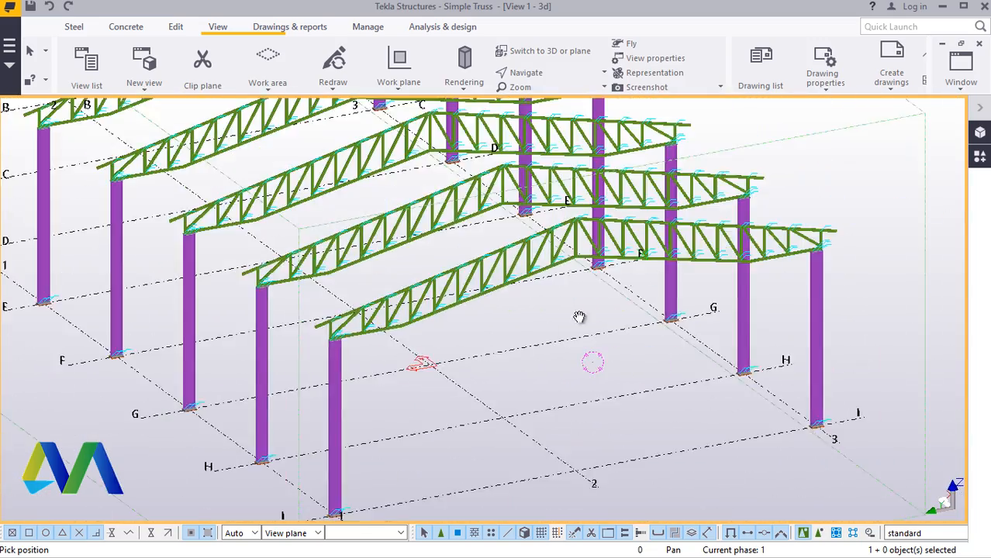
# Step: Inspect the column base plate at grids H and 3 and the cap plate where a truss rests on its column
pyautogui.keyDown('ctrl'); pyautogui.moveTo(579, 318); pyautogui.dragTo(547, 449, button='middle'); pyautogui.keyUp('ctrl')
pyautogui.scroll(10, 547, 448)
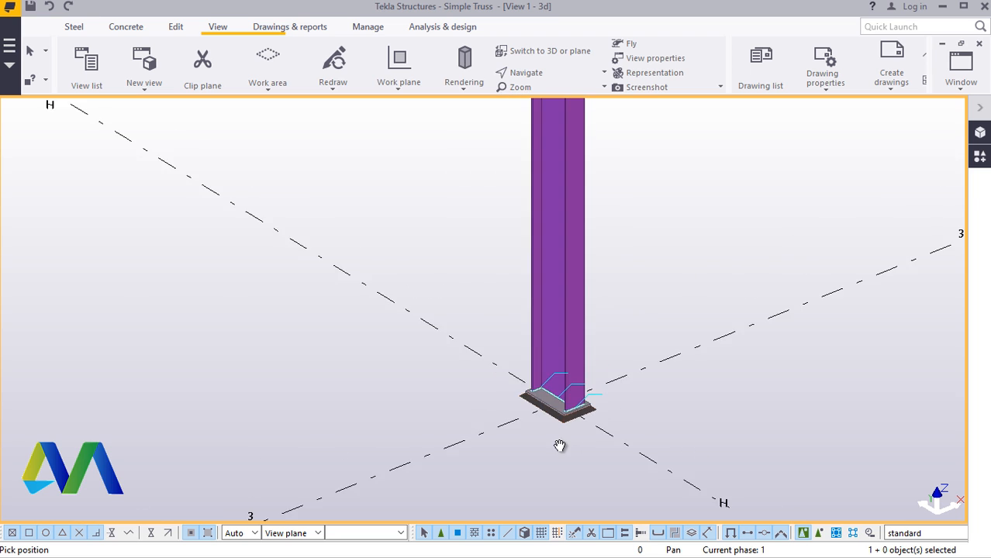
pyautogui.scroll(-4, 560, 446)
pyautogui.moveTo(606, 164); pyautogui.dragTo(588, 249, button='middle')
pyautogui.scroll(7, 549, 200)
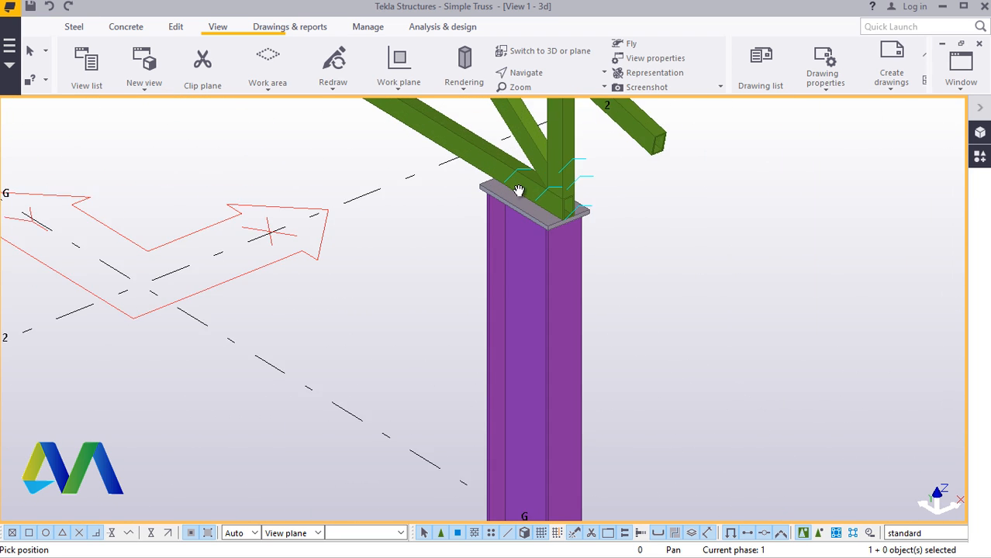
pyautogui.scroll(5, 519, 191)
pyautogui.scroll(-5, 563, 338)
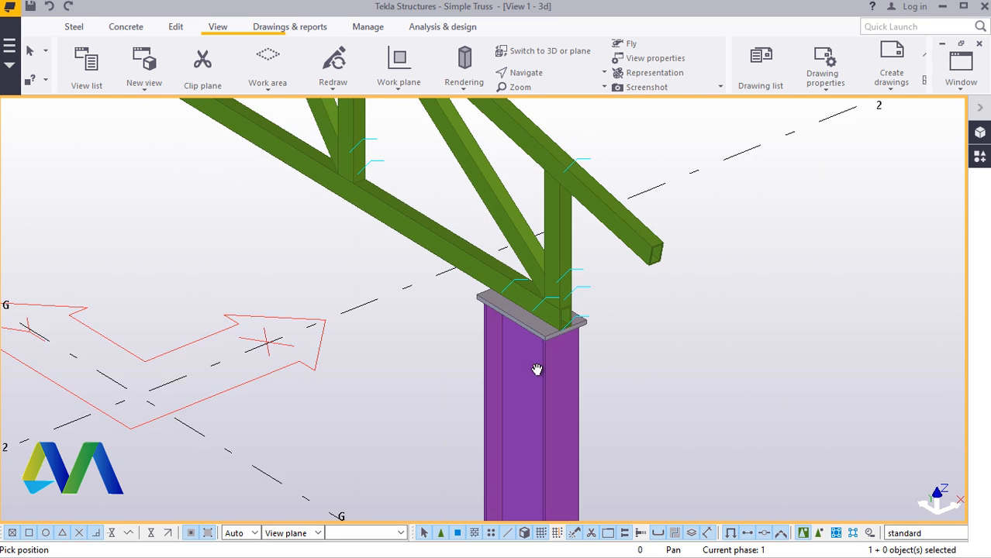
pyautogui.scroll(-2, 538, 370)
pyautogui.moveTo(589, 190)
pyautogui.keyDown('ctrl'); pyautogui.mouseDown(button='middle')
pyautogui.moveTo(579, 179)
pyautogui.moveTo(578, 201)
pyautogui.moveTo(593, 202)
pyautogui.mouseUp(button='middle'); pyautogui.keyUp('ctrl')
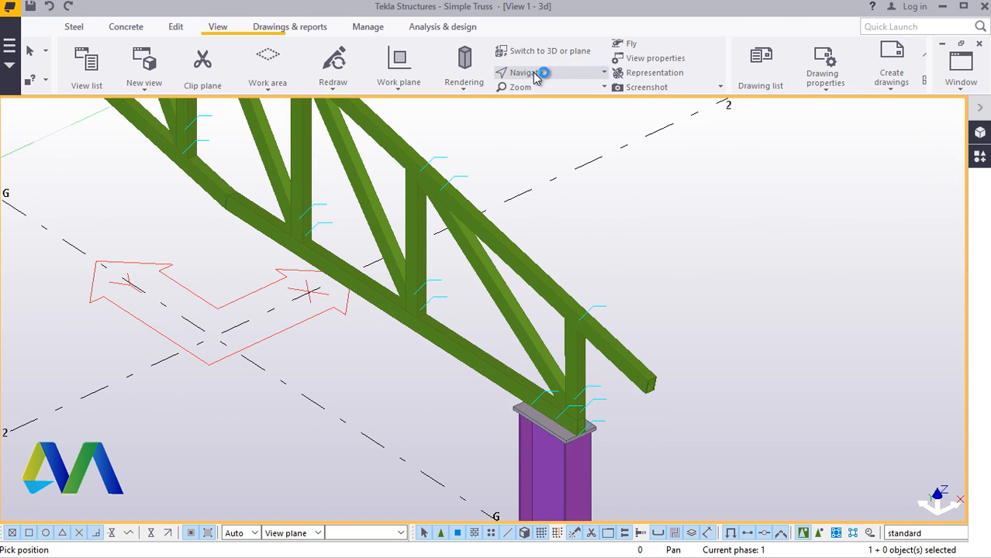
# Step: Inspect the end of a truss at its column seat and compare the neighbouring trusses around it
pyautogui.moveTo(558, 374)
pyautogui.keyDown('ctrl'); pyautogui.mouseDown(button='middle')
pyautogui.moveTo(617, 342)
pyautogui.moveTo(752, 332)
pyautogui.moveTo(779, 314)
pyautogui.moveTo(752, 353)
pyautogui.moveTo(717, 372)
pyautogui.mouseUp(button='middle'); pyautogui.keyUp('ctrl')
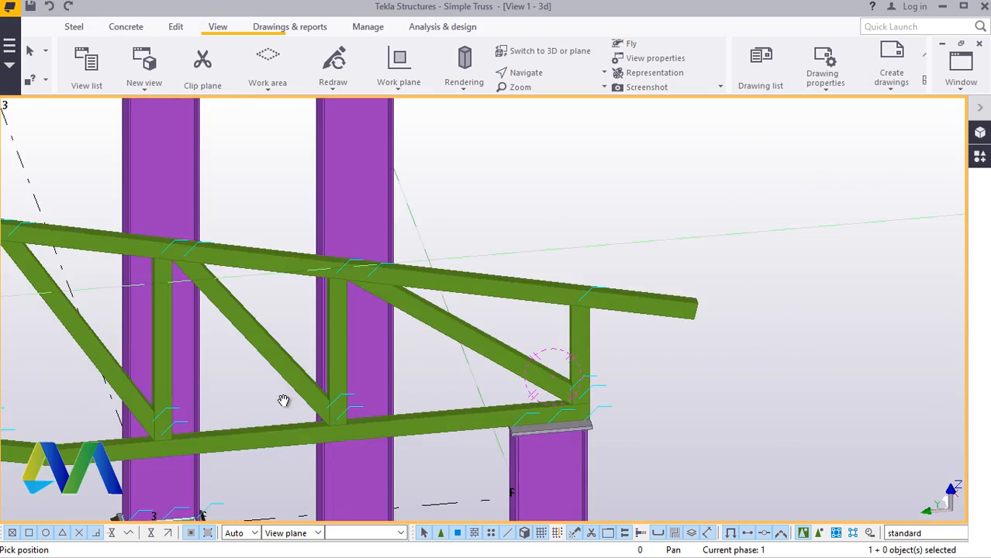
pyautogui.scroll(5, 298, 411)
pyautogui.scroll(-2, 659, 338)
pyautogui.scroll(-3, 736, 329)
pyautogui.keyDown('ctrl'); pyautogui.moveTo(411, 365); pyautogui.dragTo(368, 352, button='middle'); pyautogui.keyUp('ctrl')
pyautogui.scroll(2, 290, 334)
pyautogui.scroll(-5, 588, 361)
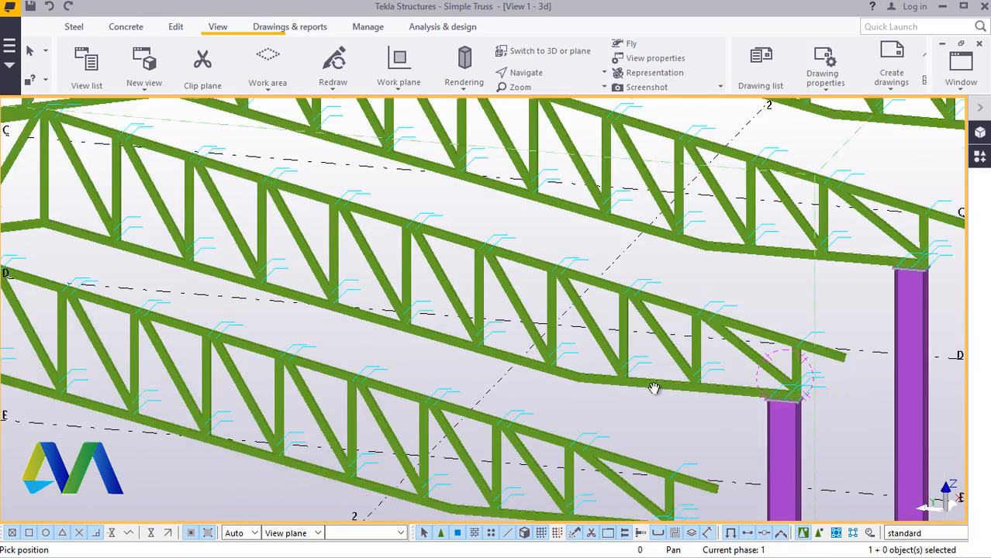
pyautogui.scroll(-1, 655, 388)
pyautogui.keyDown('ctrl'); pyautogui.moveTo(617, 314); pyautogui.dragTo(552, 332, button='middle'); pyautogui.keyUp('ctrl')
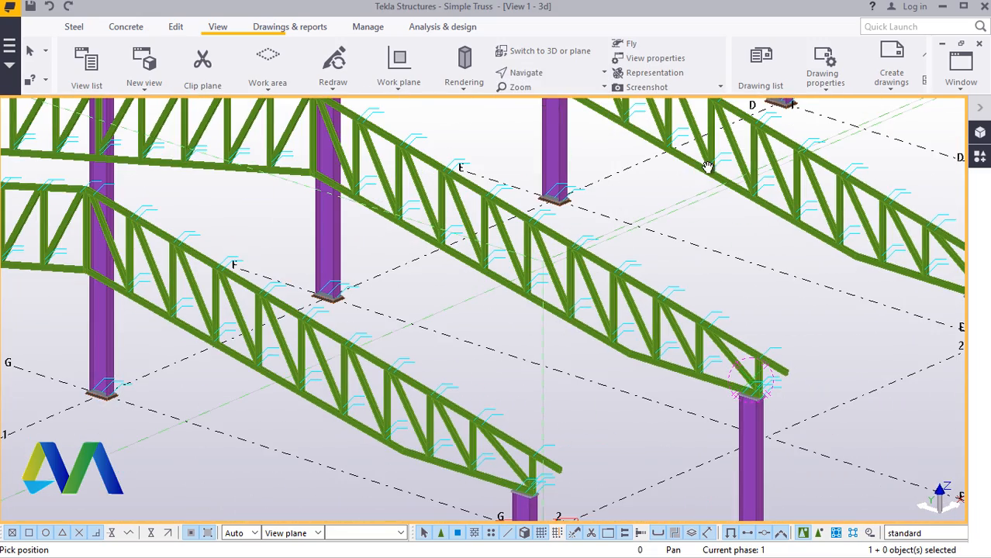
# Step: Review the complete building frame from several sides, end the rotation, and check a truss end near grid G
pyautogui.keyDown('ctrl'); pyautogui.moveTo(707, 166); pyautogui.dragTo(500, 271, button='middle'); pyautogui.keyUp('ctrl')
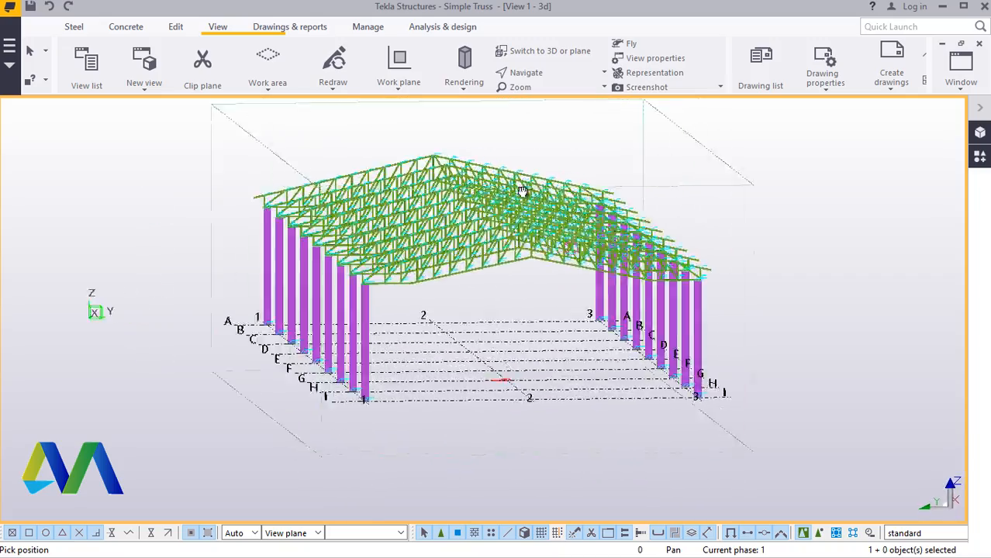
pyautogui.keyDown('ctrl'); pyautogui.moveTo(561, 200); pyautogui.dragTo(569, 213, button='middle'); pyautogui.keyUp('ctrl')
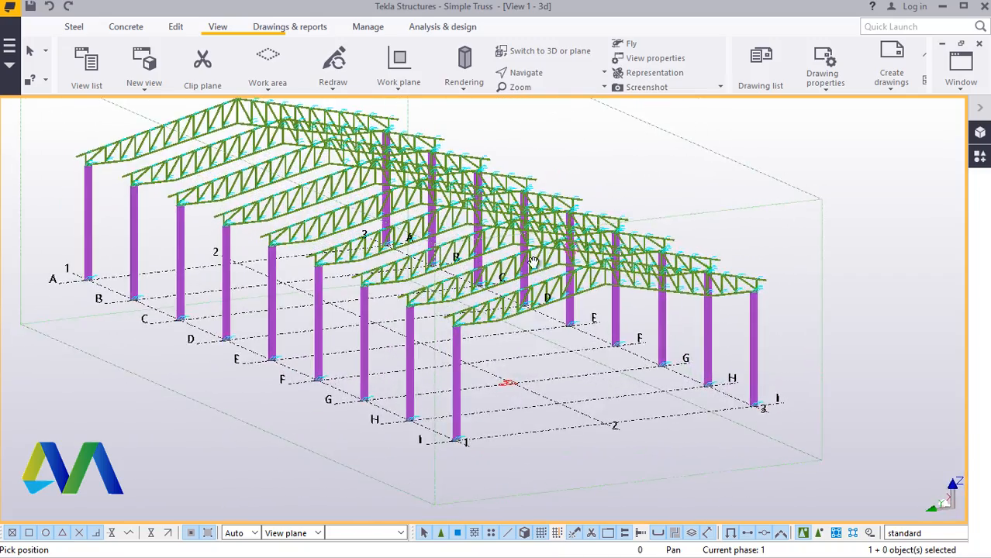
pyautogui.keyDown('ctrl'); pyautogui.moveTo(533, 262); pyautogui.dragTo(609, 297, button='middle'); pyautogui.keyUp('ctrl')
pyautogui.keyDown('ctrl'); pyautogui.moveTo(591, 337); pyautogui.dragTo(278, 274, button='middle'); pyautogui.keyUp('ctrl')
pyautogui.rightClick(119, 127)
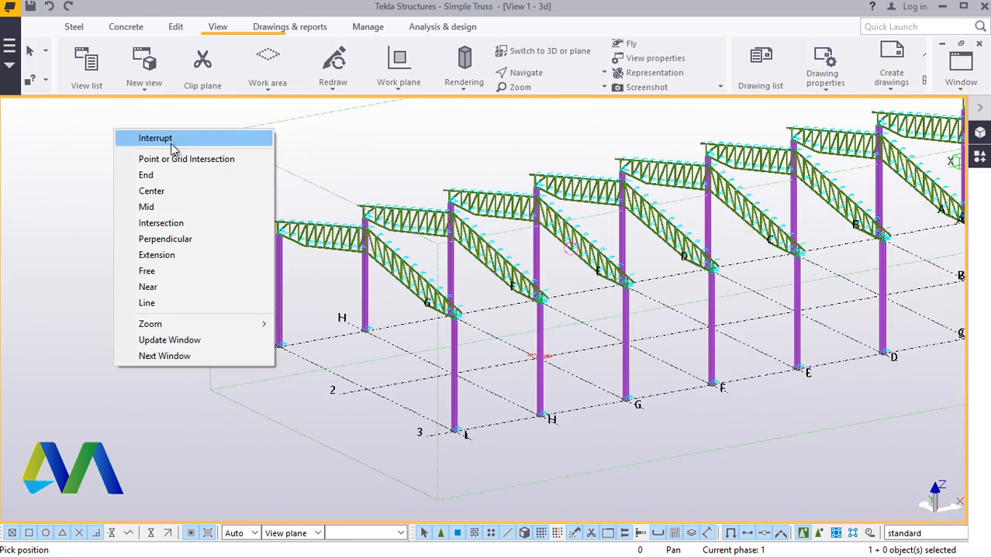
pyautogui.click(255, 139)
pyautogui.scroll(6, 470, 291)
pyautogui.scroll(8, 410, 357)
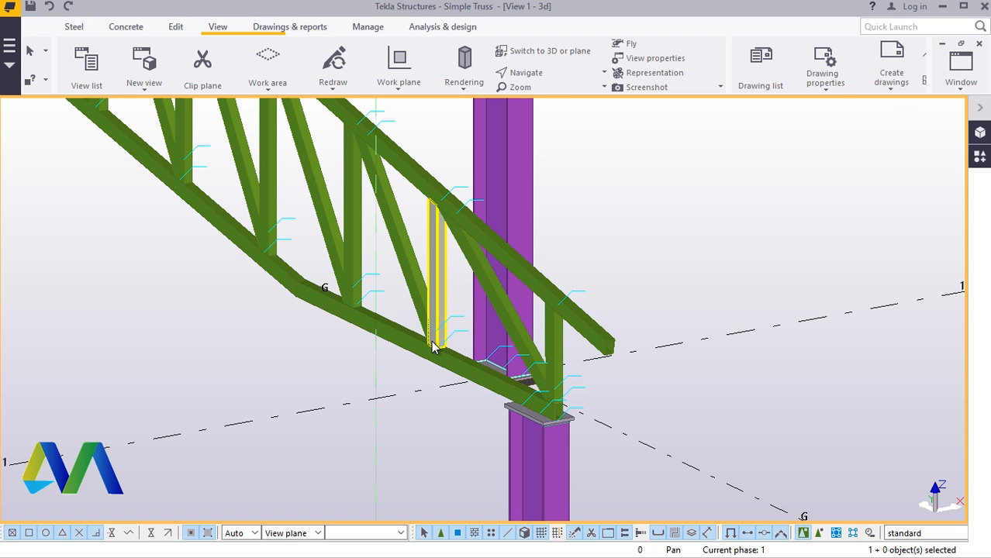
pyautogui.scroll(-10, 432, 347)
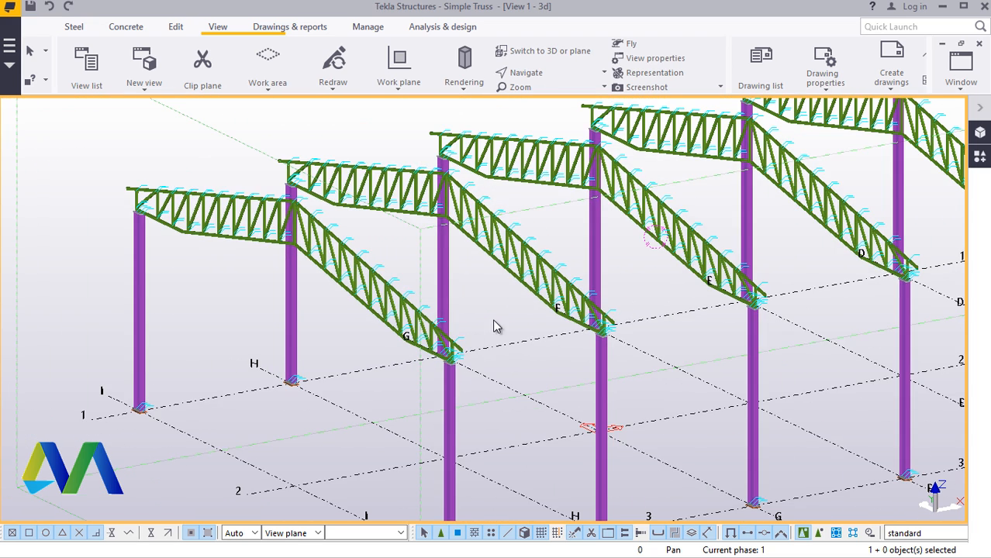